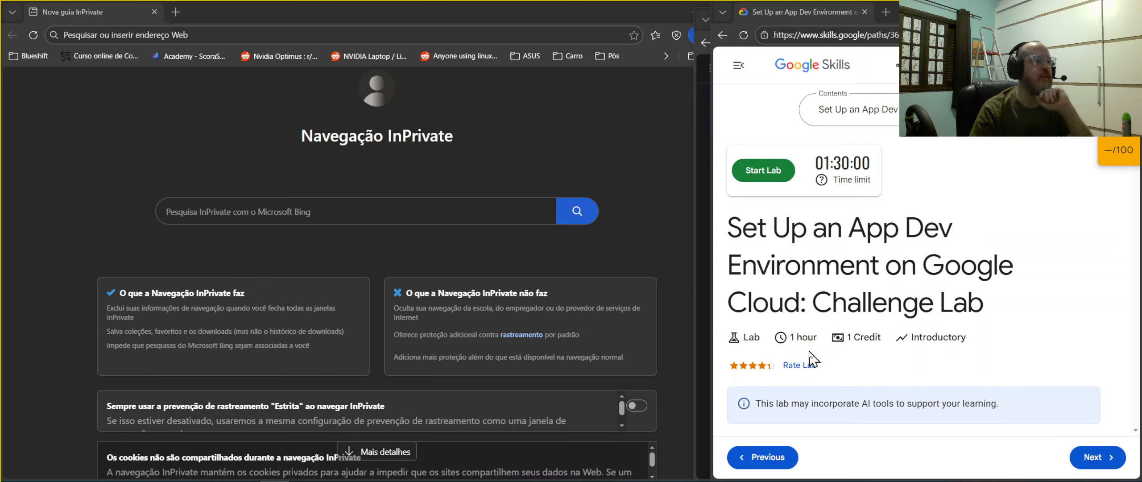
# - Widen the lab's browser window and open the Google Cloud Computing Foundations Certificate path in a separate tab
pyautogui.moveTo(713, 379); pyautogui.dragTo(273, 344)
pyautogui.scroll(-5, 889, 319)
pyautogui.scroll(6, 803, 314)
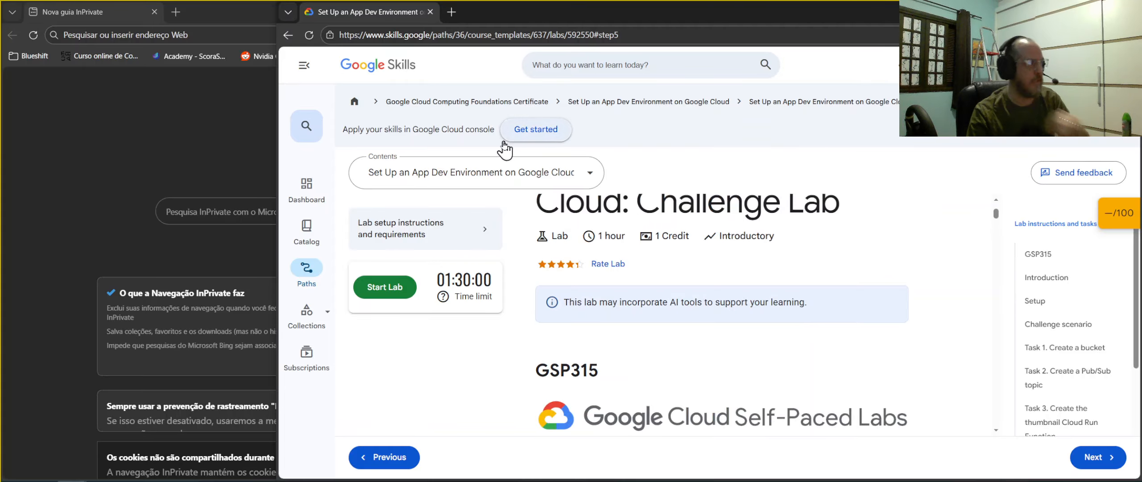
pyautogui.click(505, 103)
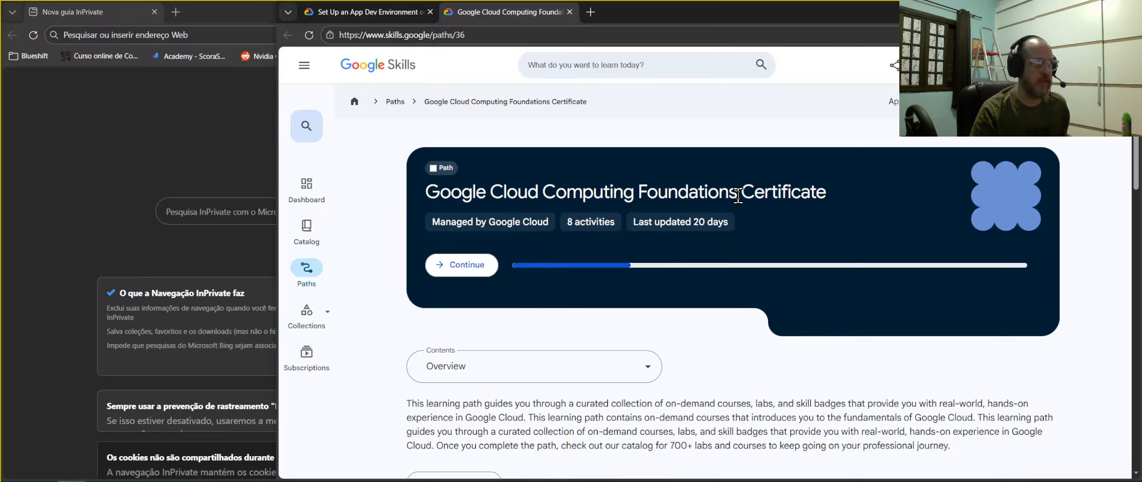
# - Look through the course cards of the Google Cloud Computing Foundations Certificate path
pyautogui.scroll(-5, 874, 387)
pyautogui.scroll(5, 870, 387)
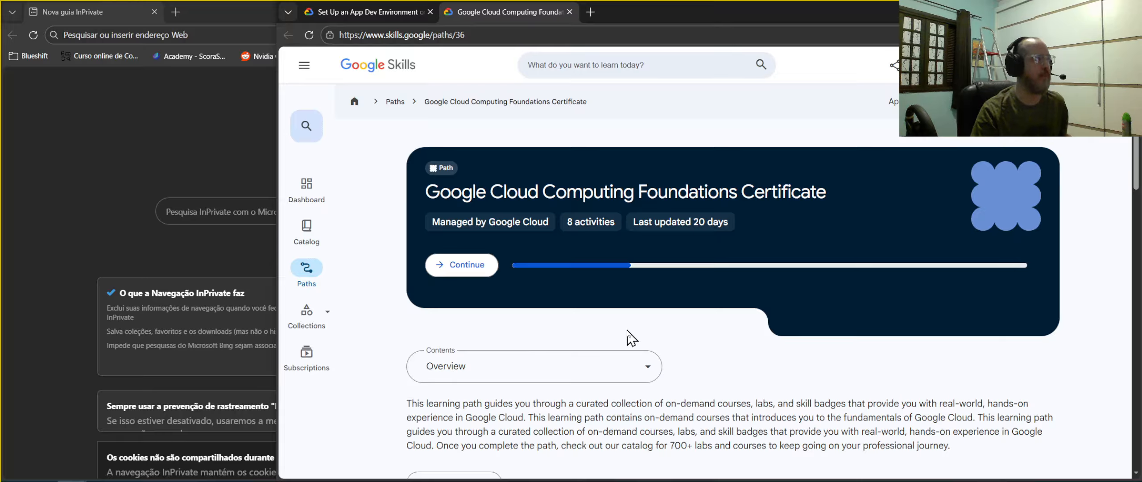
pyautogui.scroll(-5, 872, 386)
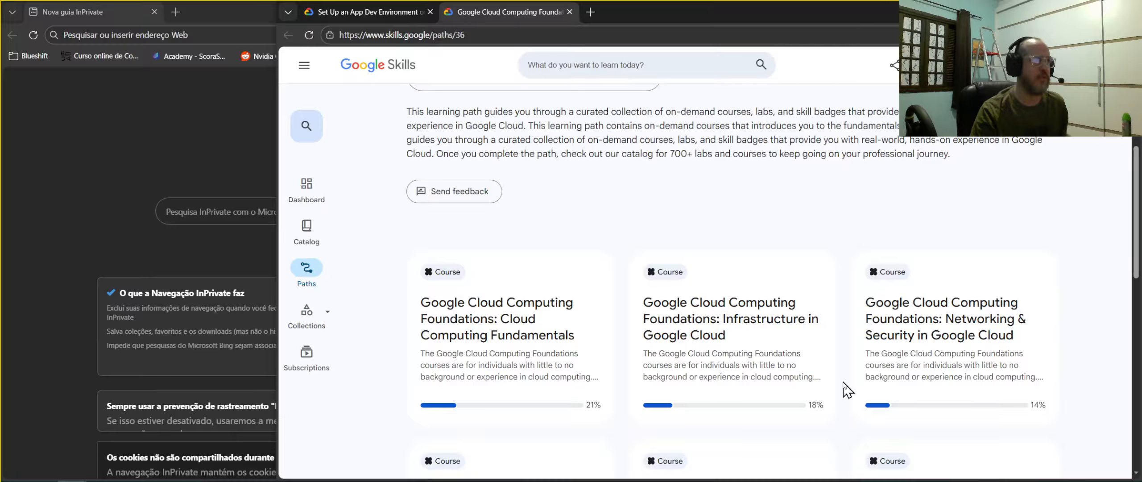
pyautogui.scroll(3, 846, 388)
pyautogui.scroll(-6, 784, 375)
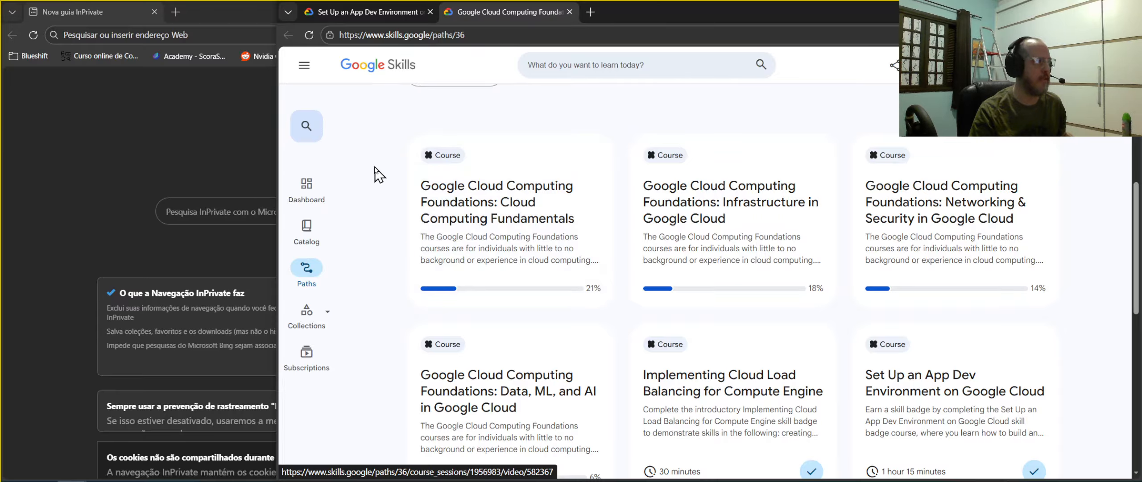
pyautogui.moveTo(385, 135)
pyautogui.mouseDown()
pyautogui.moveTo(764, 433)
pyautogui.moveTo(833, 471)
pyautogui.mouseUp()
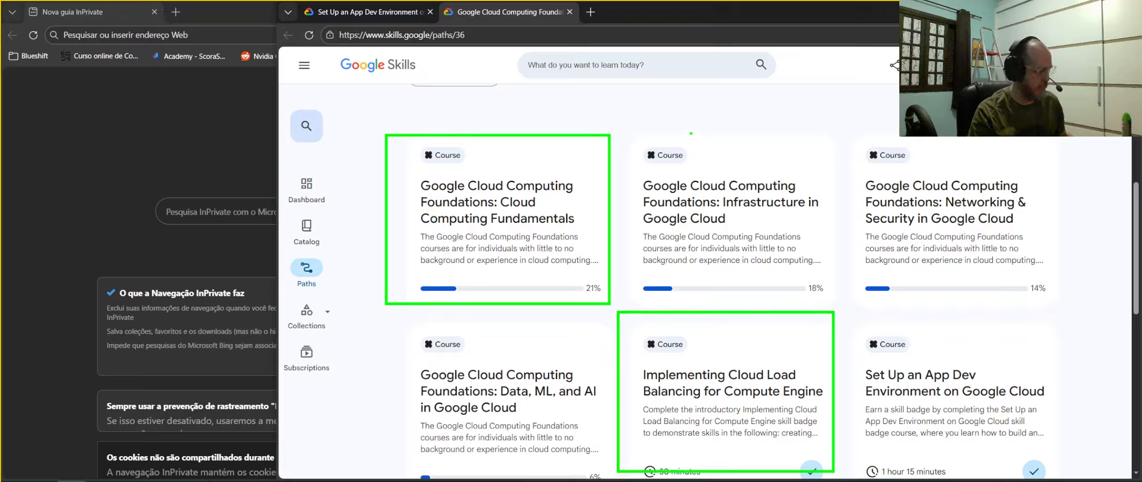
pyautogui.moveTo(619, 119)
pyautogui.mouseDown()
pyautogui.moveTo(834, 302)
pyautogui.moveTo(1069, 475)
pyautogui.mouseUp()
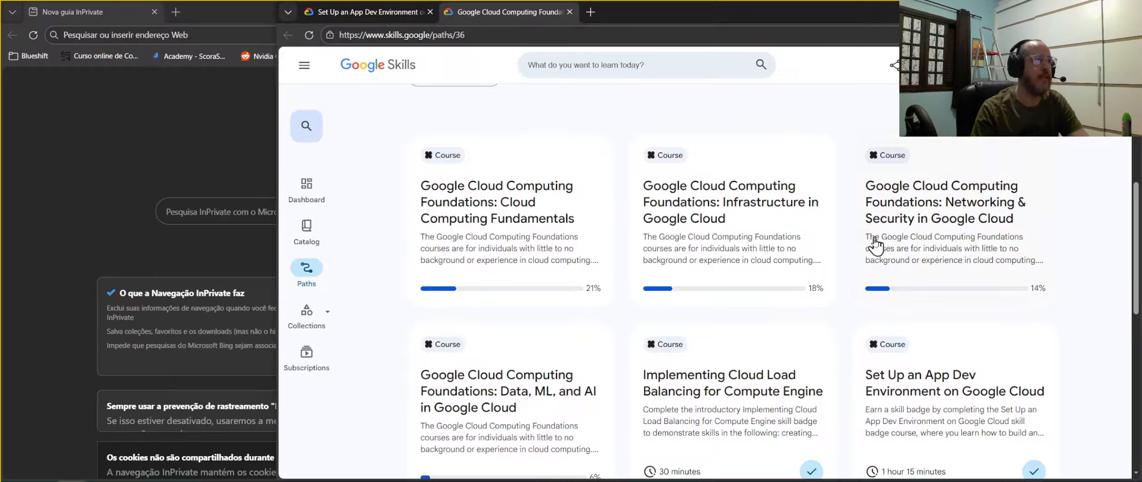
# - Open the Set Up an App Dev Environment on Google Cloud course and go to its Challenge Lab
pyautogui.click(988, 416)
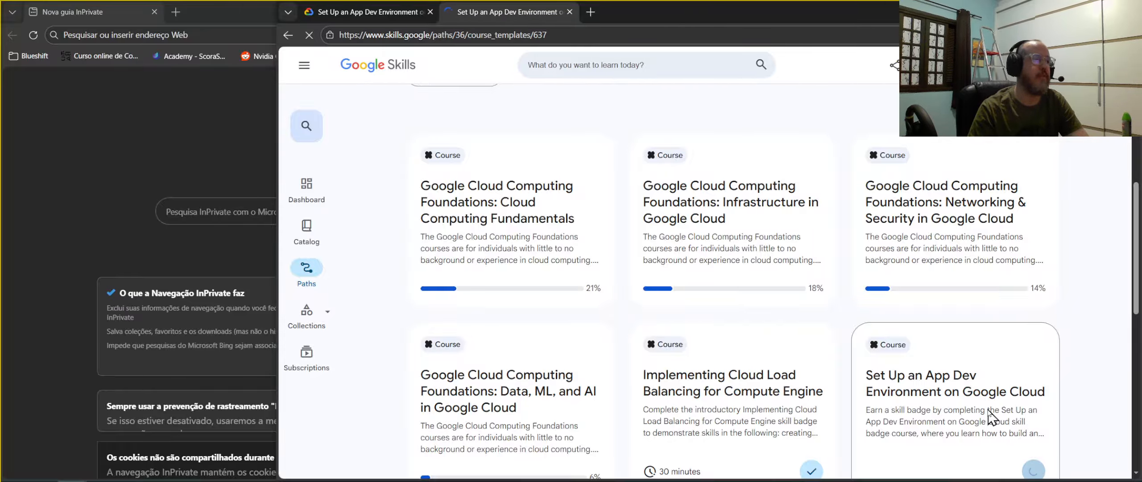
pyautogui.scroll(-10, 988, 412)
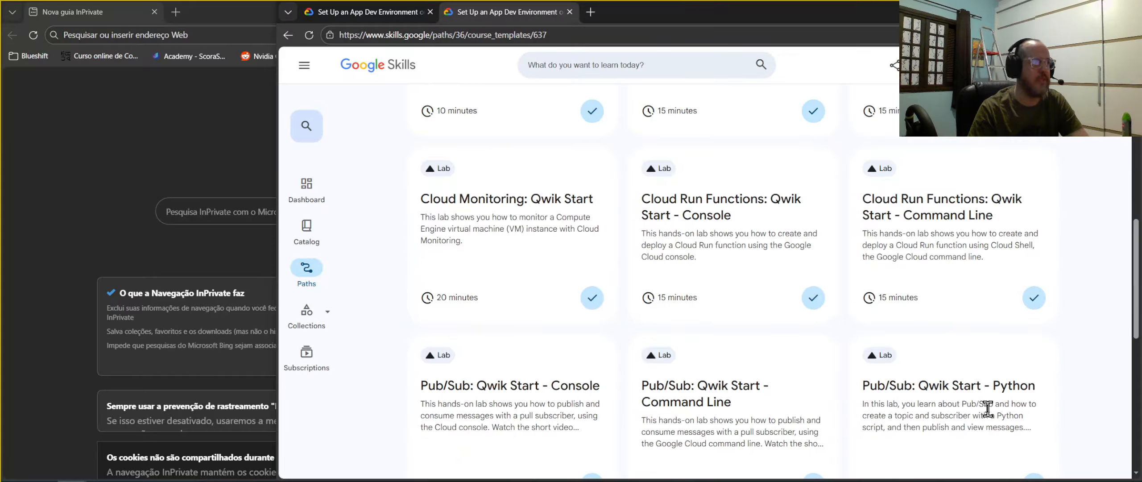
pyautogui.scroll(1, 988, 417)
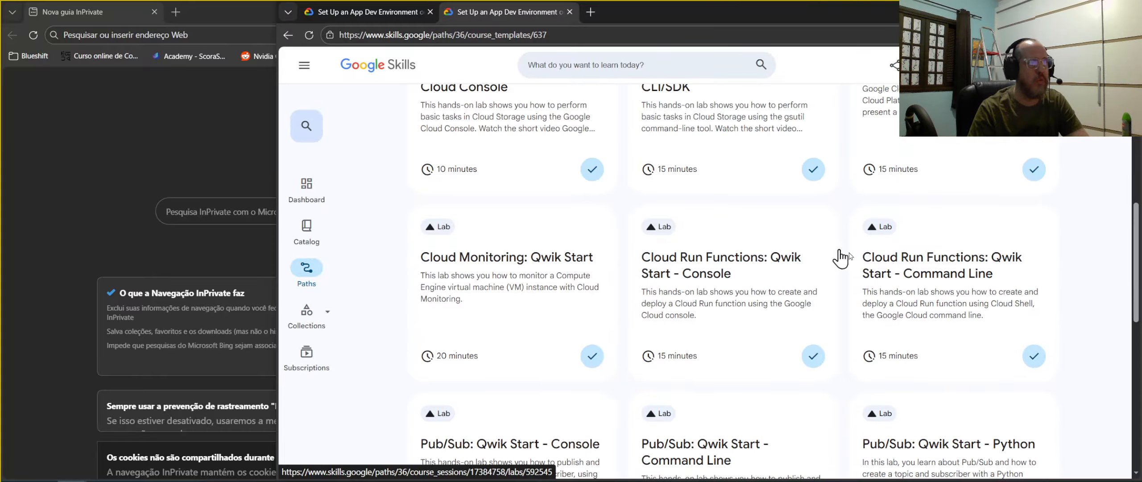
pyautogui.scroll(-9, 896, 270)
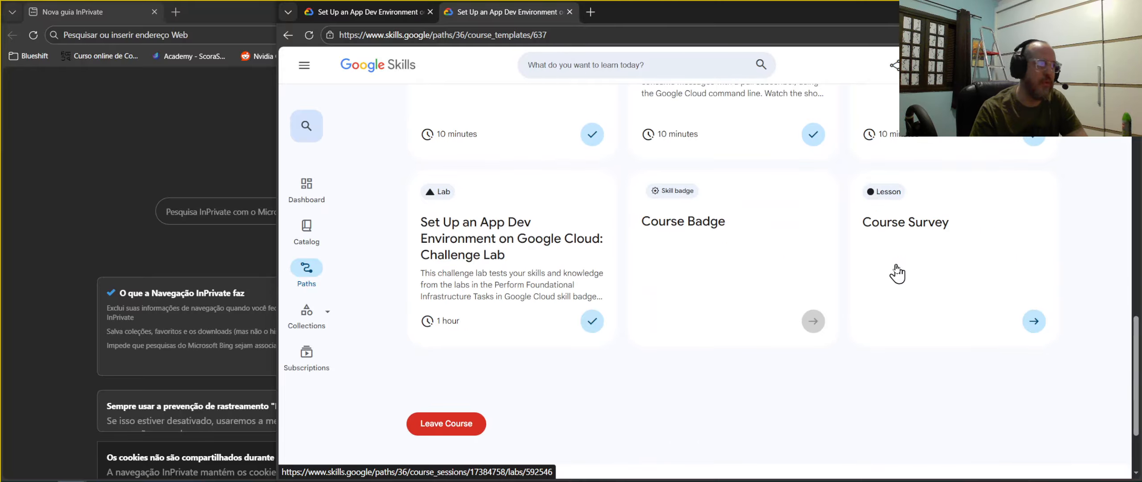
pyautogui.scroll(2, 911, 428)
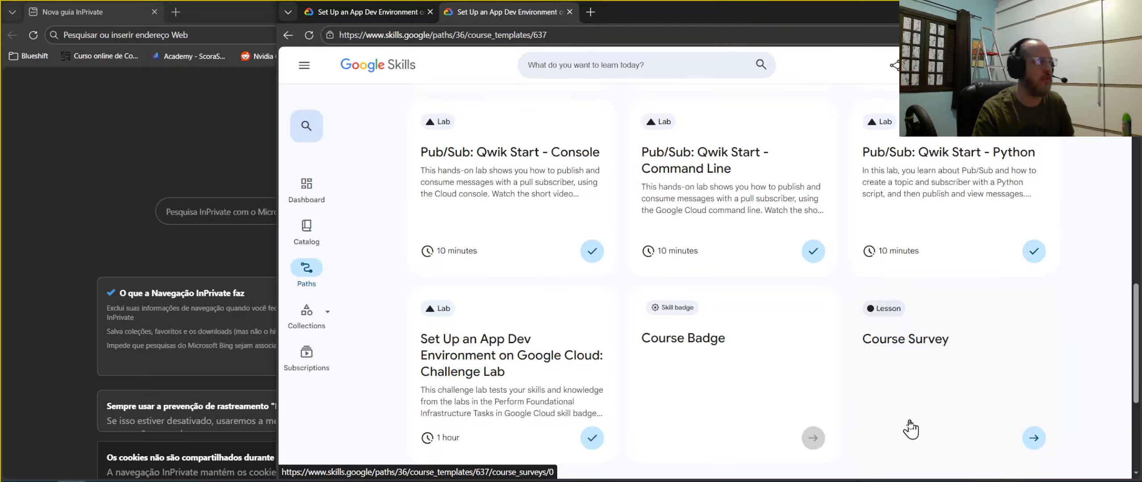
pyautogui.click(481, 360)
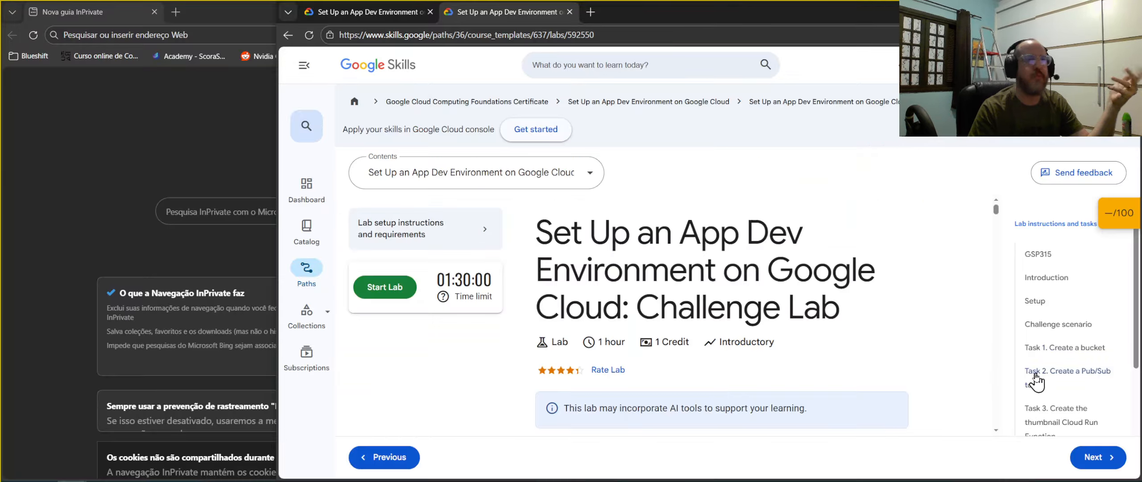
# - Go to Task 3 of the lab instructions and read through the steps and code for creating the thumbnail Cloud Run Function
pyautogui.scroll(-1, 1053, 375)
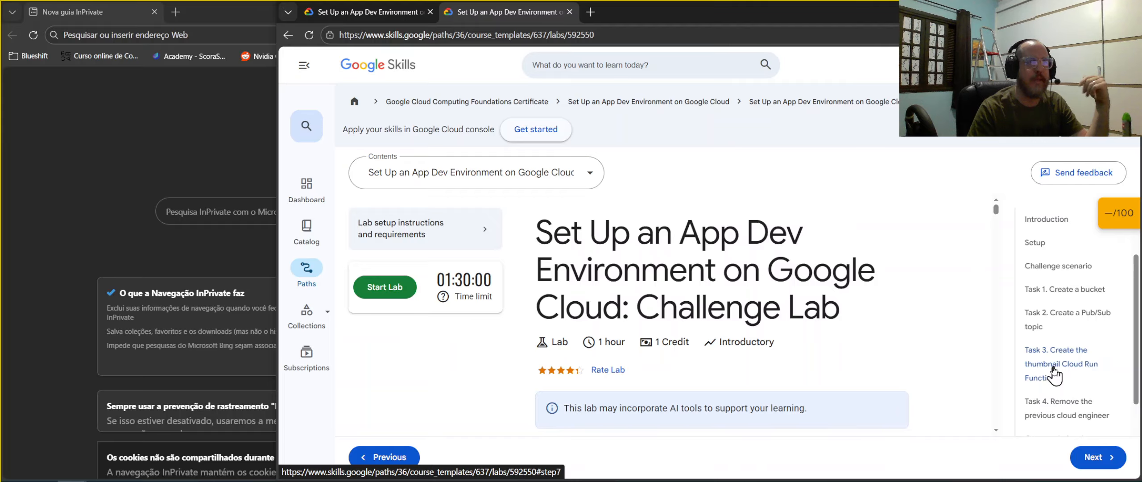
pyautogui.click(1053, 375)
pyautogui.scroll(-2, 848, 377)
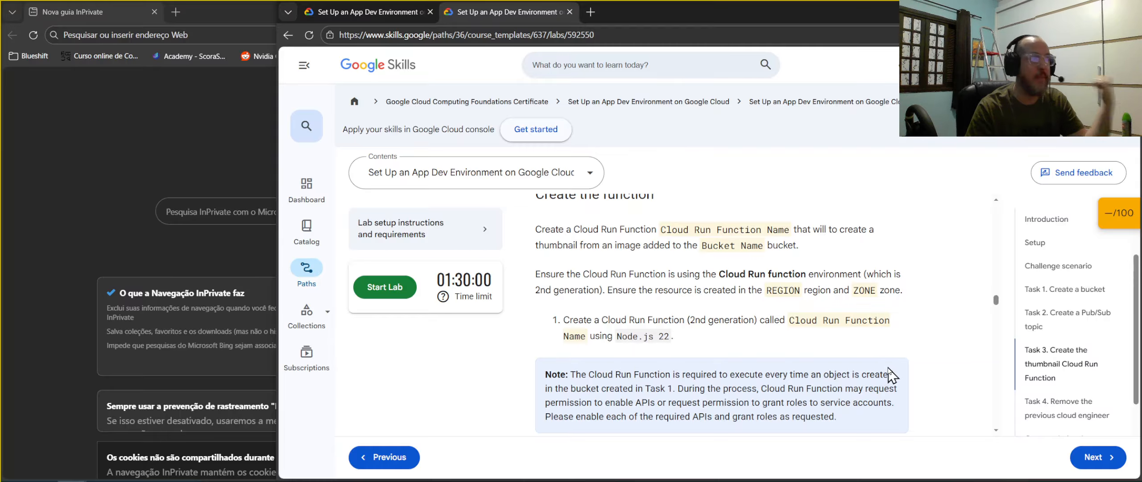
pyautogui.scroll(-3, 890, 374)
pyautogui.scroll(4, 876, 339)
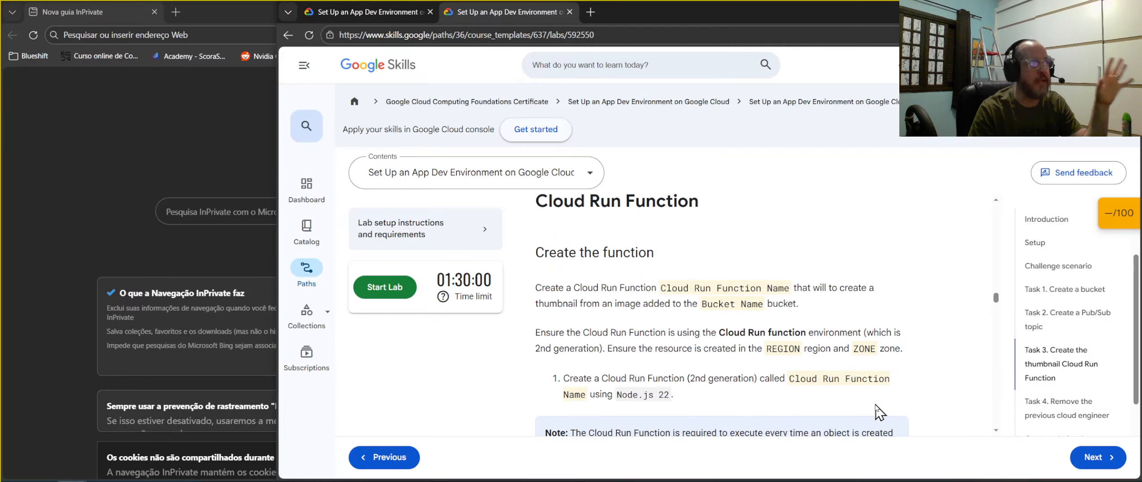
pyautogui.scroll(-5, 876, 339)
pyautogui.scroll(-10, 881, 408)
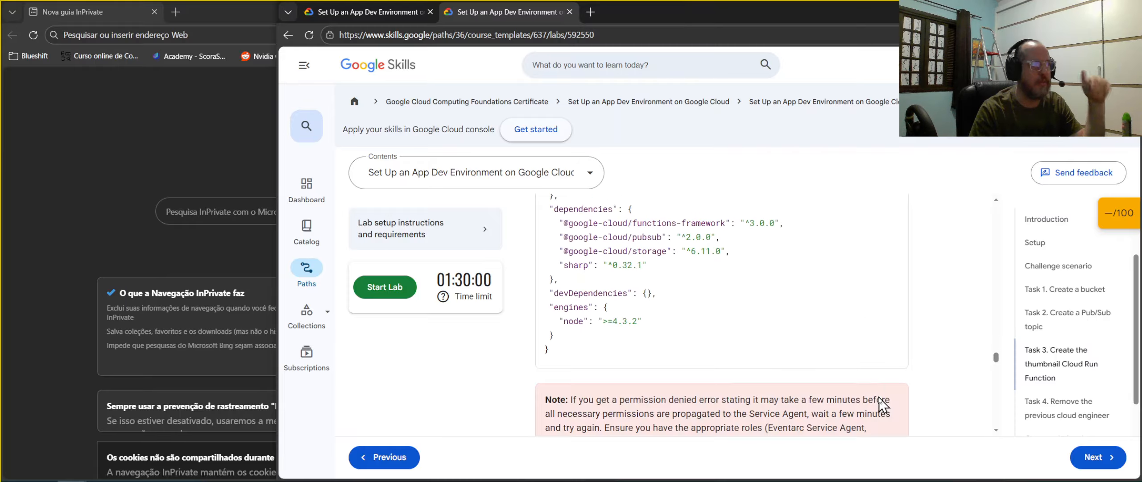
# - Read the note about permission denied errors and the service account roles below the function code
pyautogui.scroll(-1, 878, 395)
pyautogui.moveTo(739, 415); pyautogui.dragTo(534, 348)
pyautogui.click(906, 385)
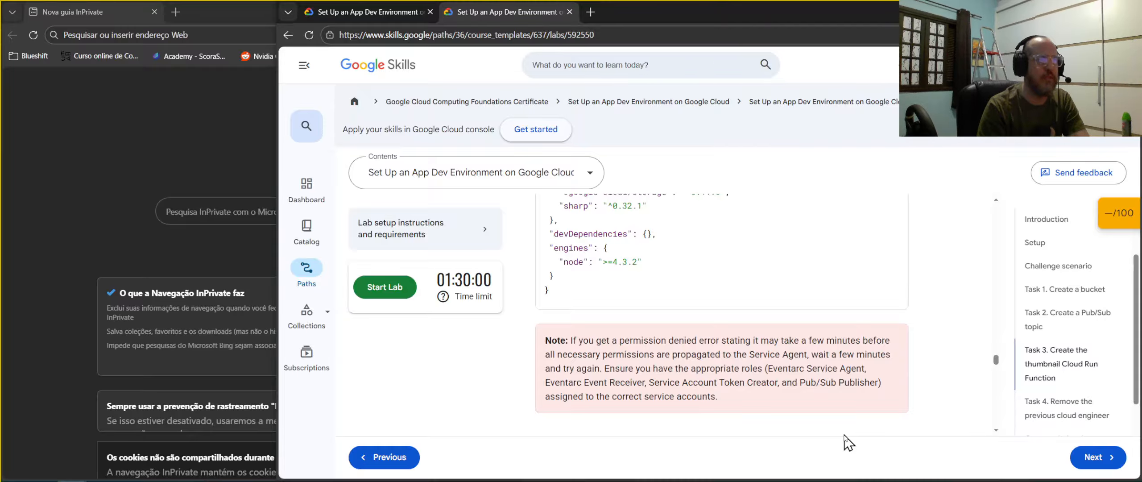
pyautogui.moveTo(718, 397); pyautogui.dragTo(545, 408)
pyautogui.click(707, 446)
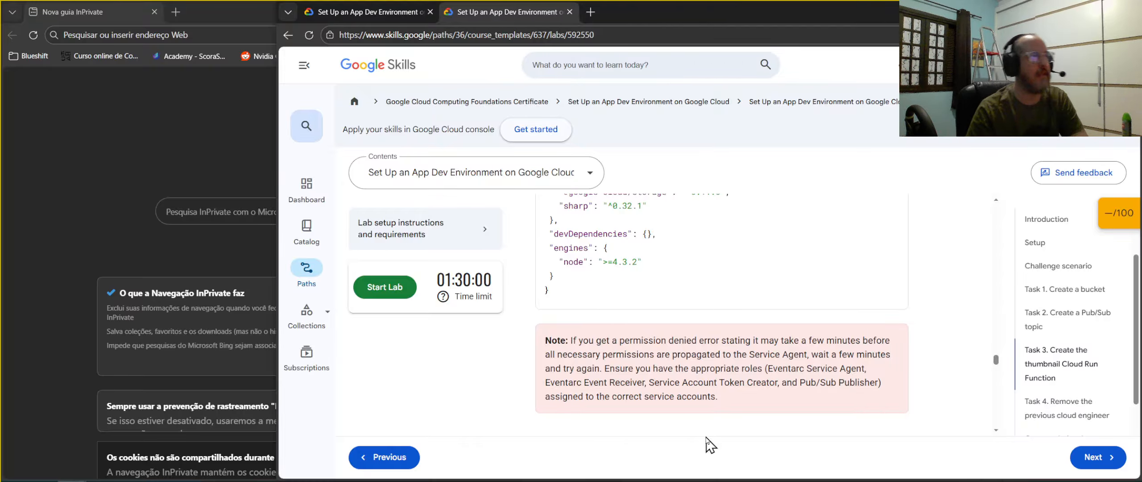
# - Examine the Test the function section of Task 3, including the note on the image to upload to the bucket
pyautogui.scroll(-2, 714, 423)
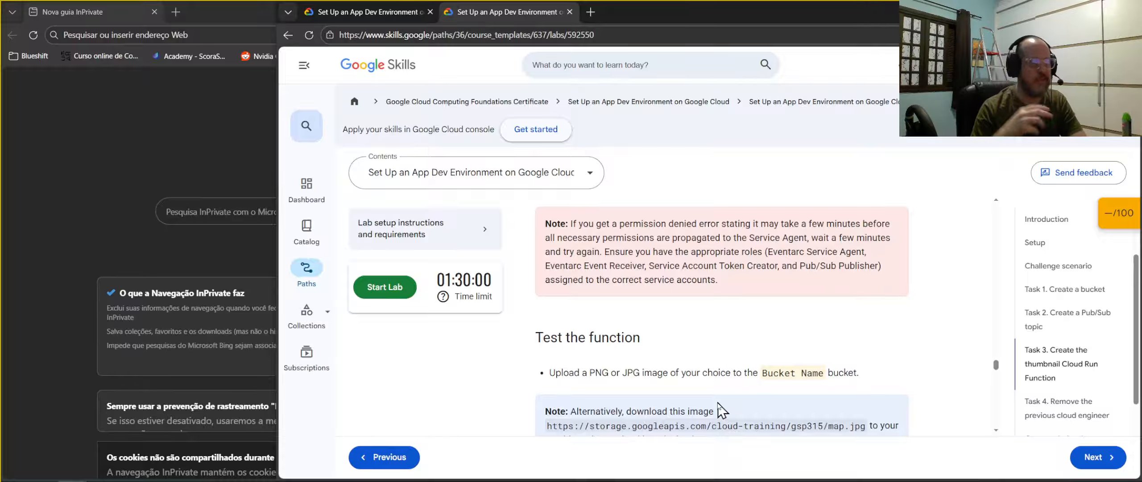
pyautogui.scroll(1, 719, 406)
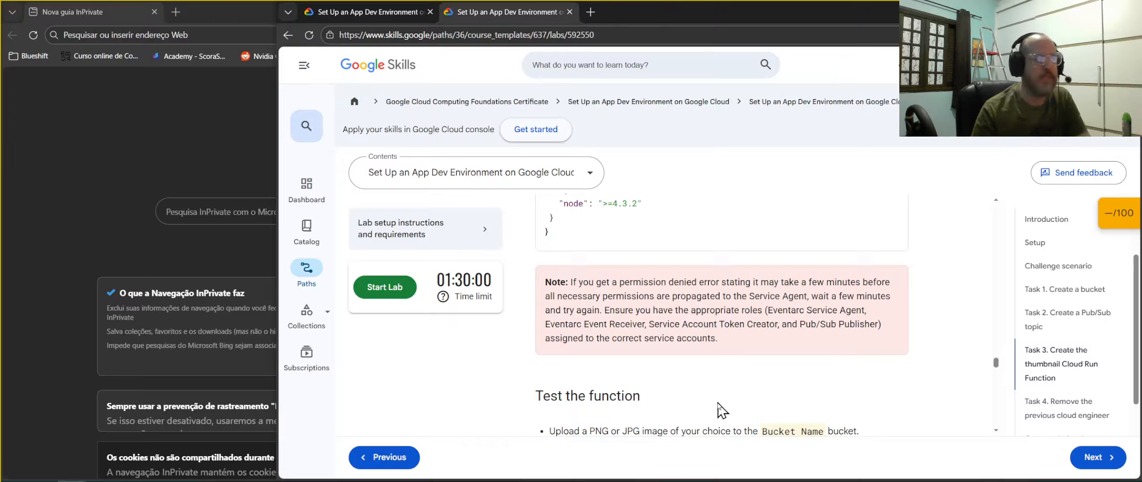
pyautogui.scroll(-3, 718, 407)
pyautogui.scroll(1, 717, 402)
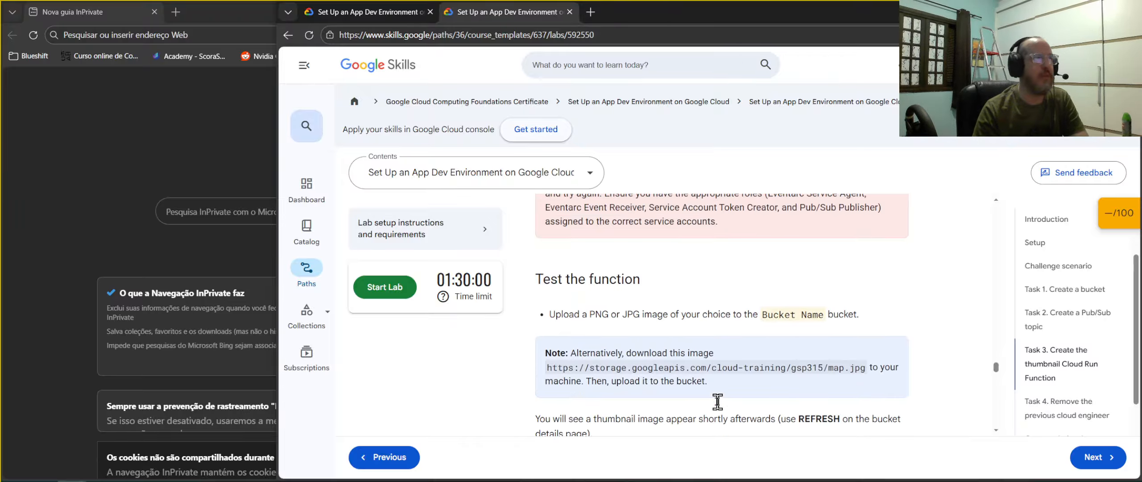
pyautogui.scroll(-1, 717, 401)
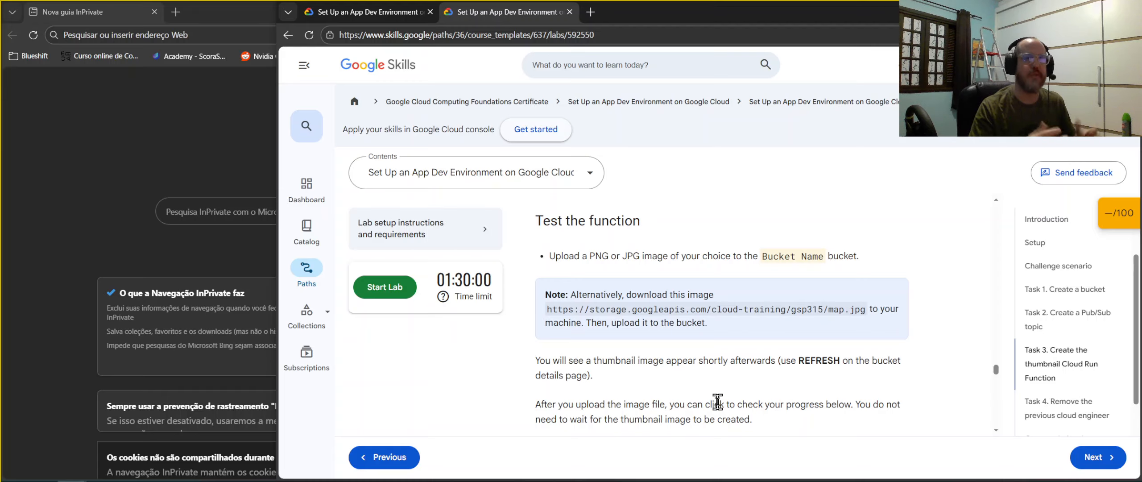
pyautogui.scroll(5, 717, 402)
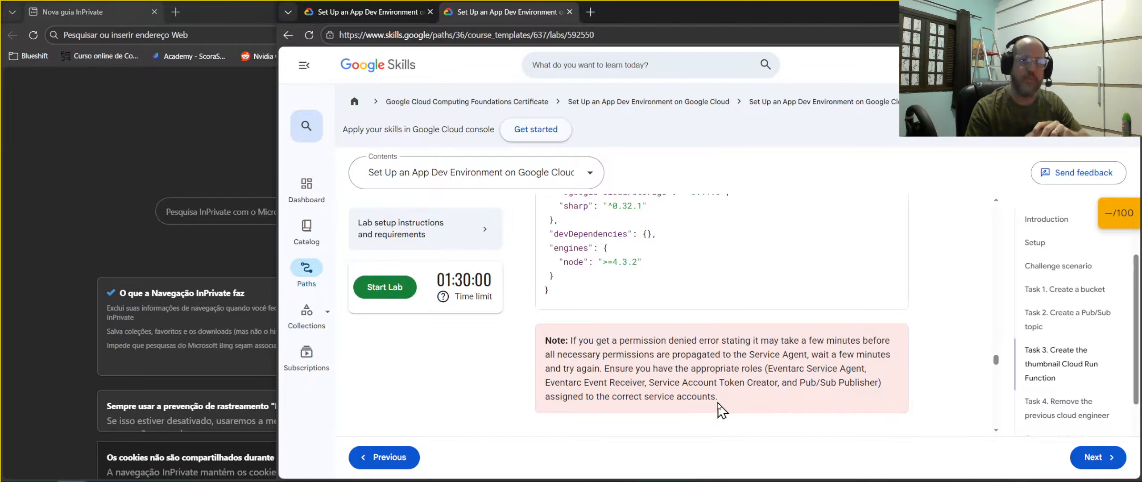
# - Review the Task 3 instructions again, including the function's index.js code and its dependencies
pyautogui.scroll(10, 719, 408)
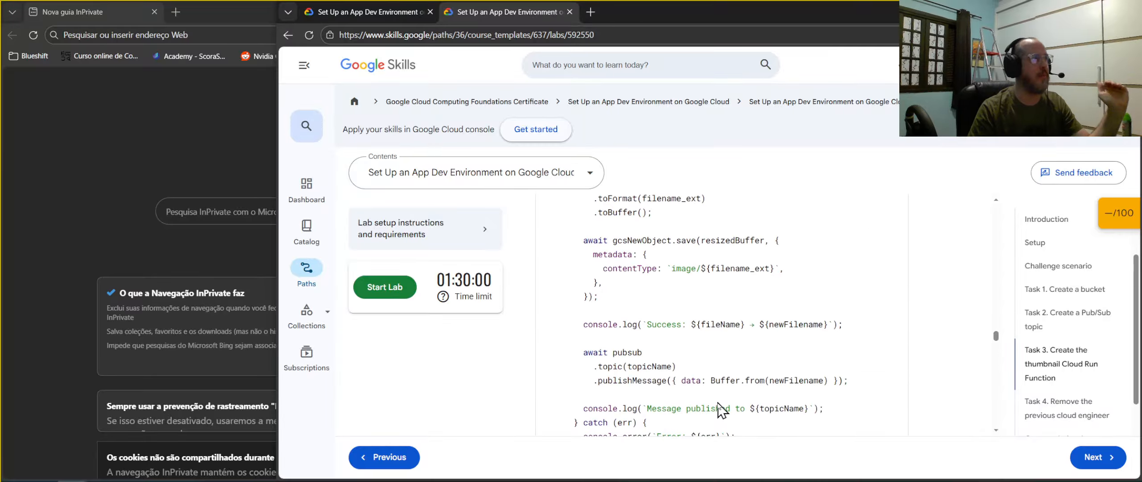
pyautogui.scroll(15, 719, 408)
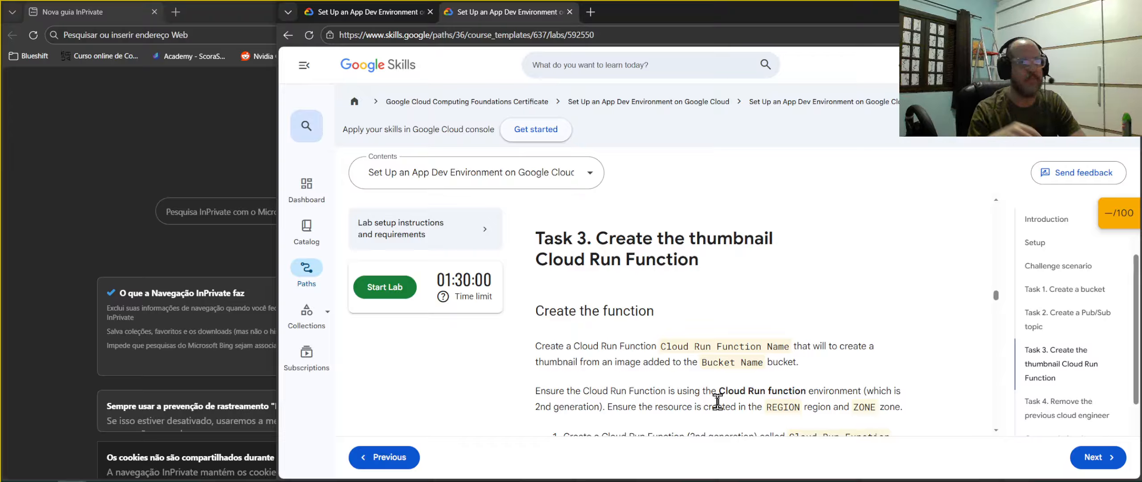
pyautogui.scroll(-15, 717, 401)
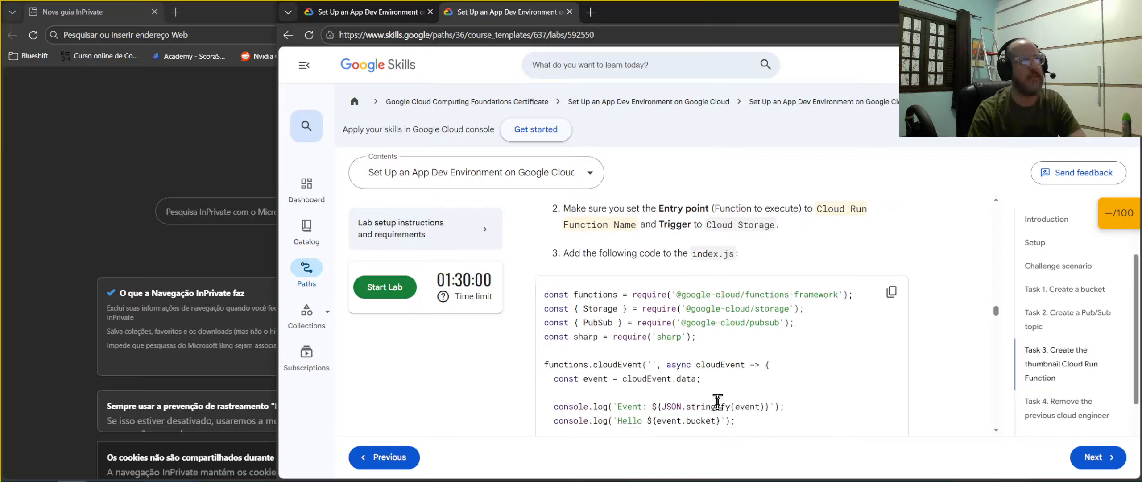
pyautogui.scroll(-10, 717, 401)
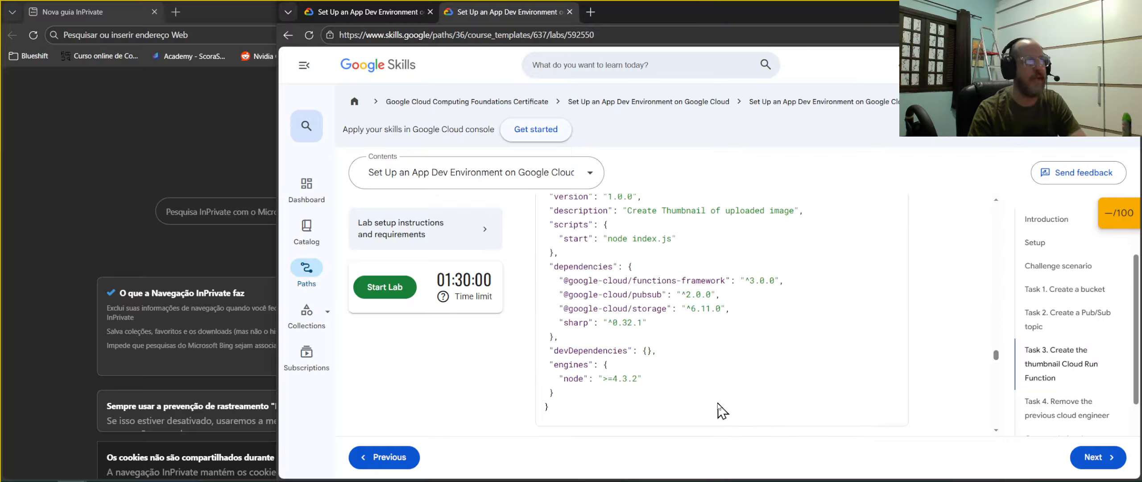
pyautogui.scroll(6, 719, 402)
pyautogui.scroll(20, 717, 402)
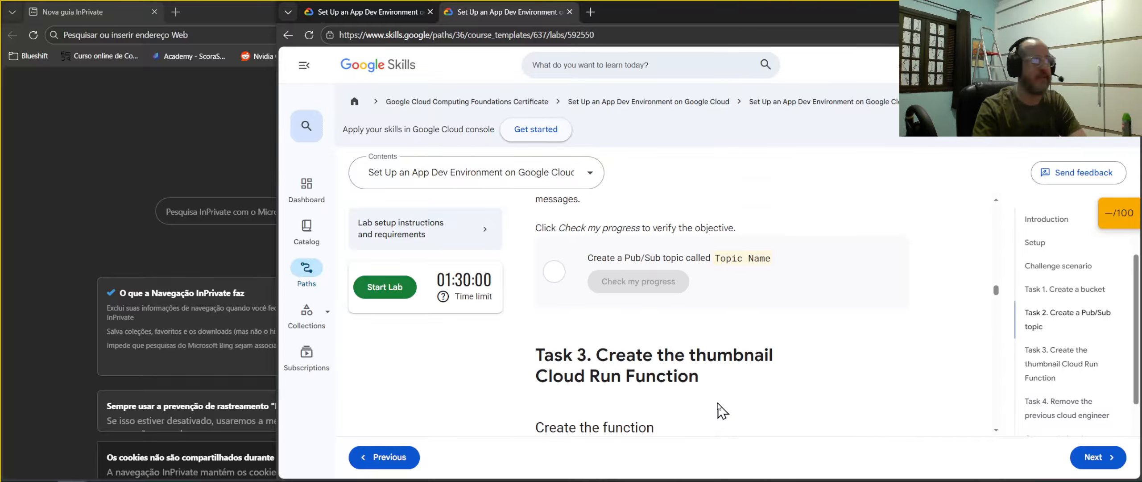
# - Review the bucket, Pub/Sub topic and Cloud Run Function requirements in Tasks 1 to 3, ending at the start of the lab instructions
pyautogui.scroll(10, 718, 403)
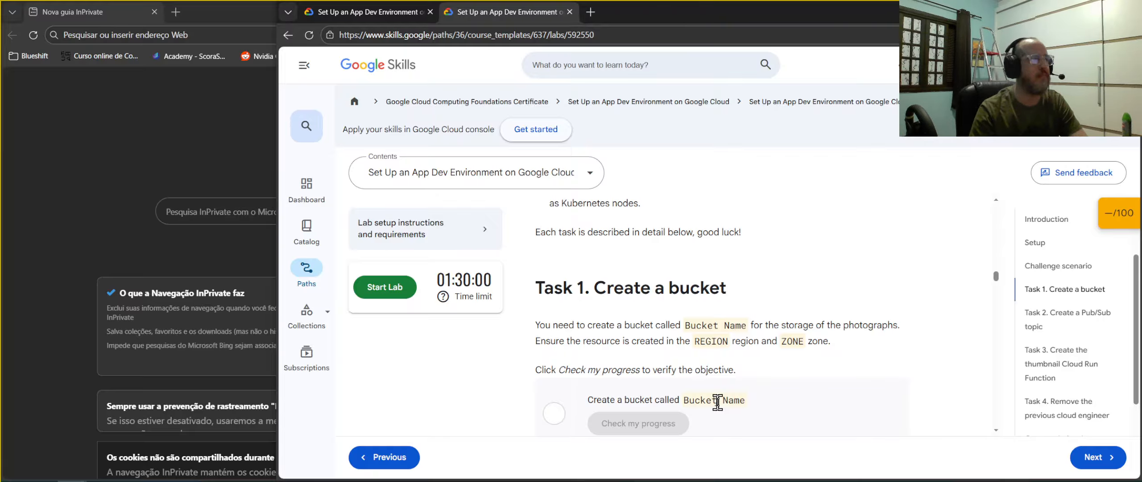
pyautogui.scroll(-12, 717, 401)
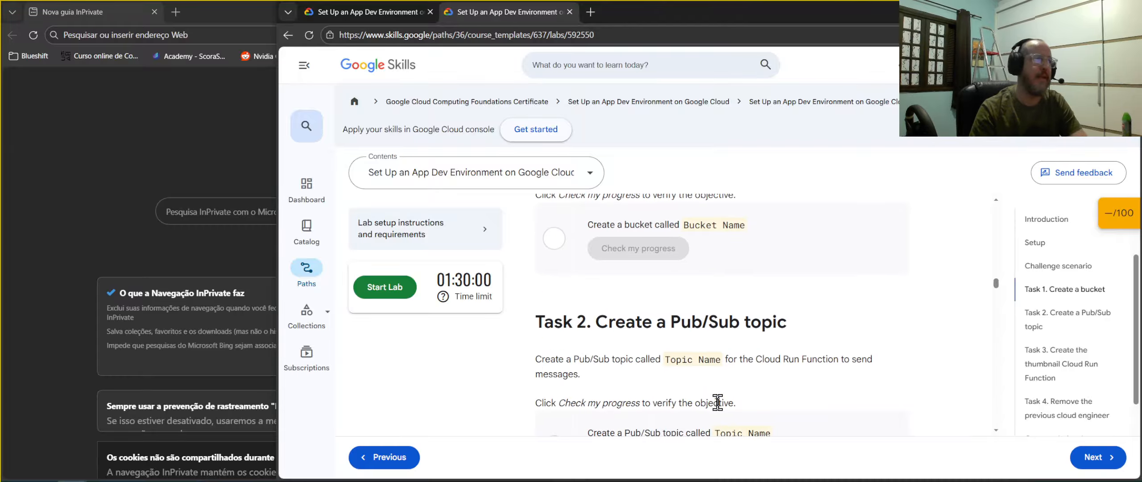
pyautogui.scroll(8, 718, 402)
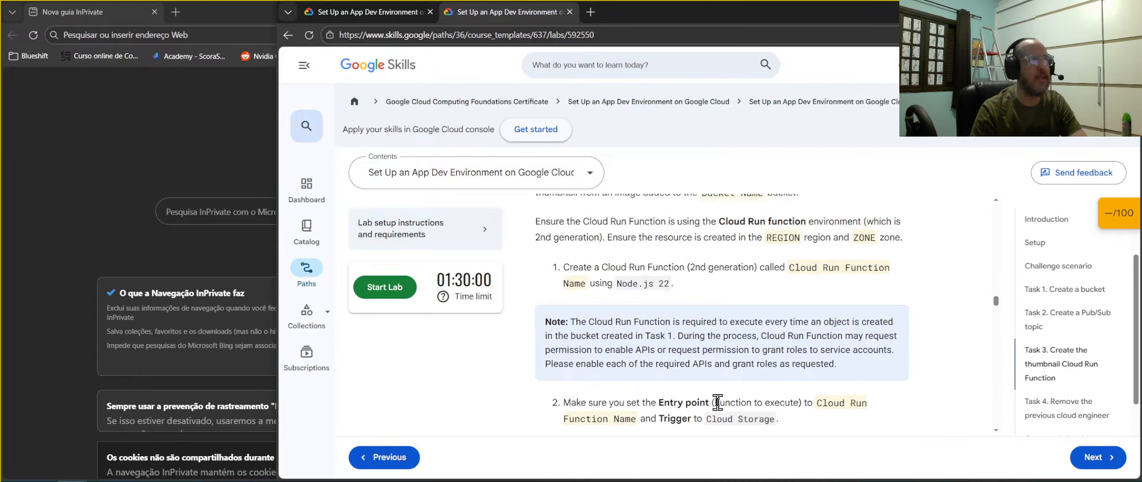
pyautogui.scroll(3, 717, 401)
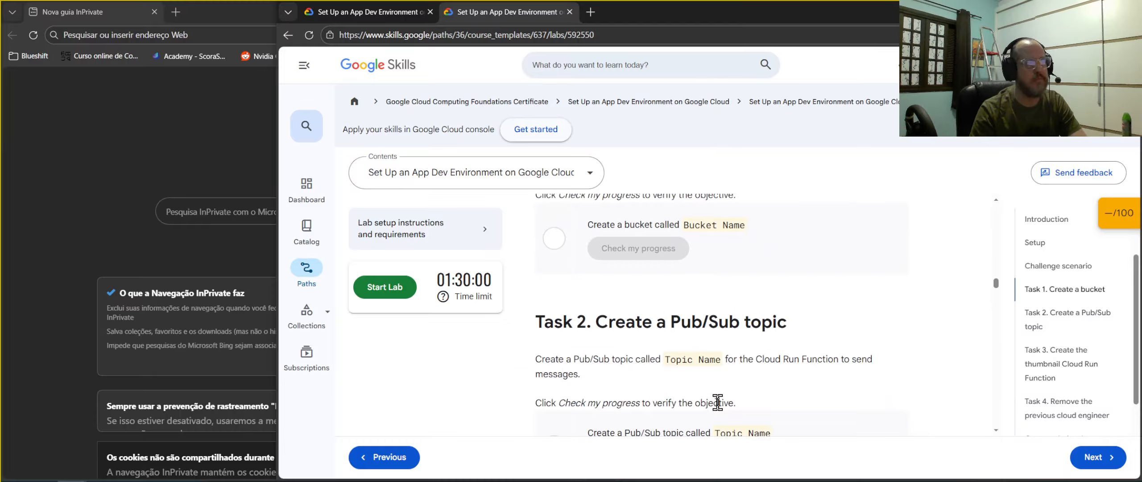
pyautogui.scroll(-10, 717, 401)
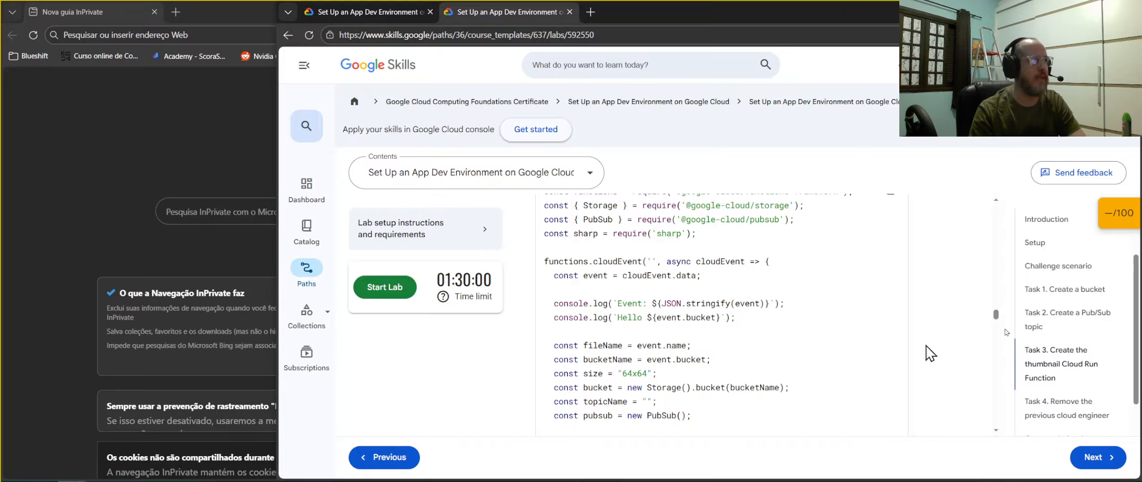
pyautogui.moveTo(996, 315); pyautogui.dragTo(984, 206)
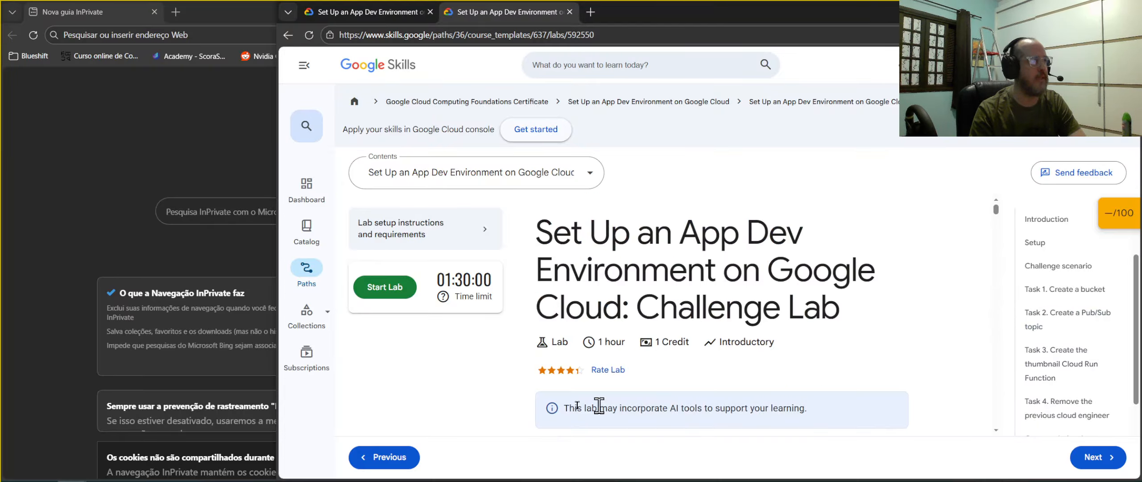
# - Open the lab's reviews and look through the first two pages of ratings
pyautogui.click(572, 373)
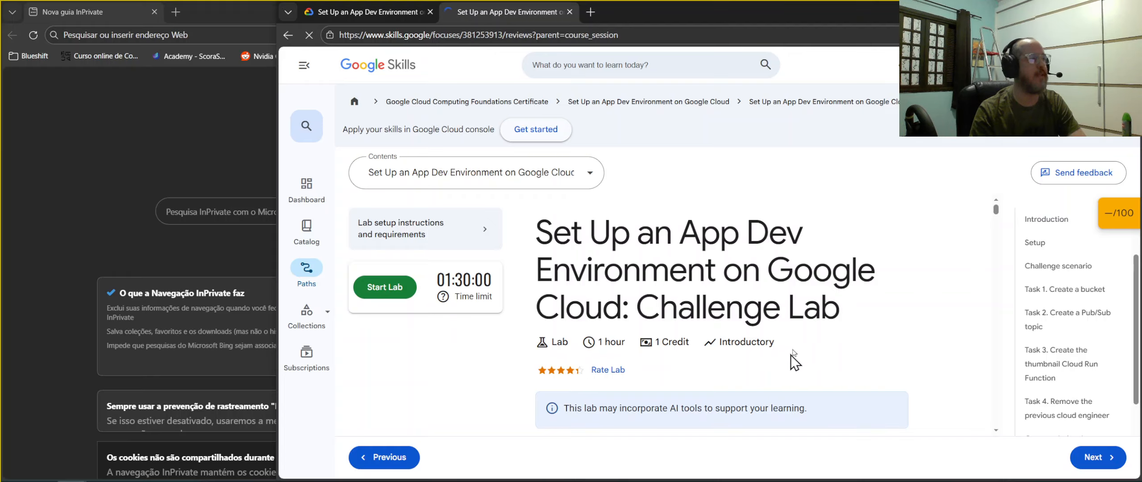
pyautogui.scroll(-5, 815, 313)
pyautogui.scroll(-15, 819, 311)
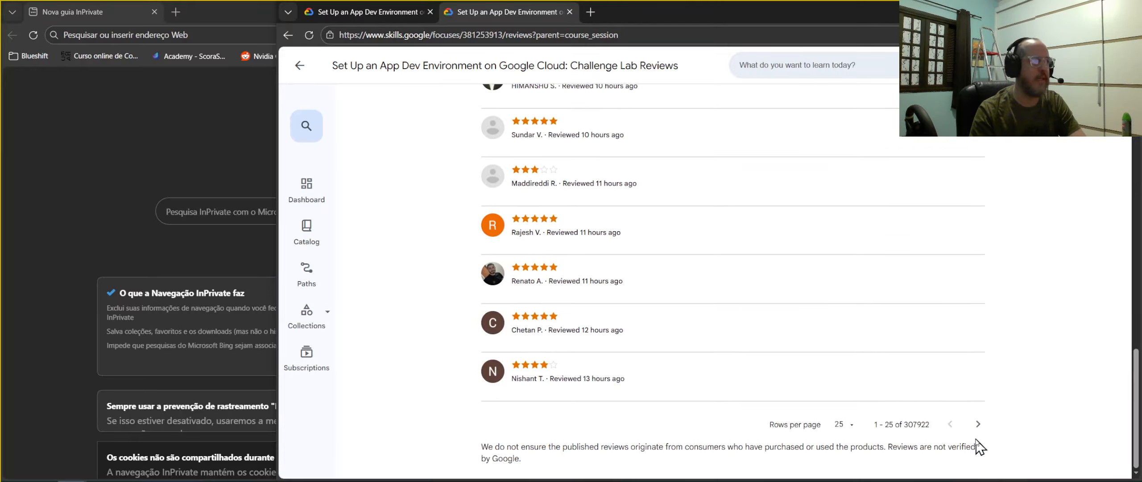
pyautogui.click(977, 425)
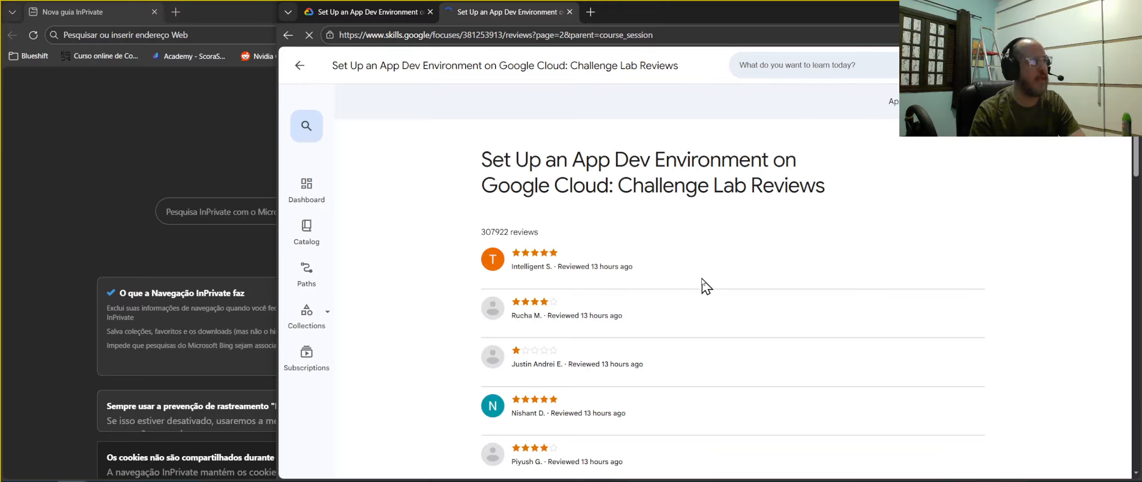
pyautogui.scroll(-4, 701, 285)
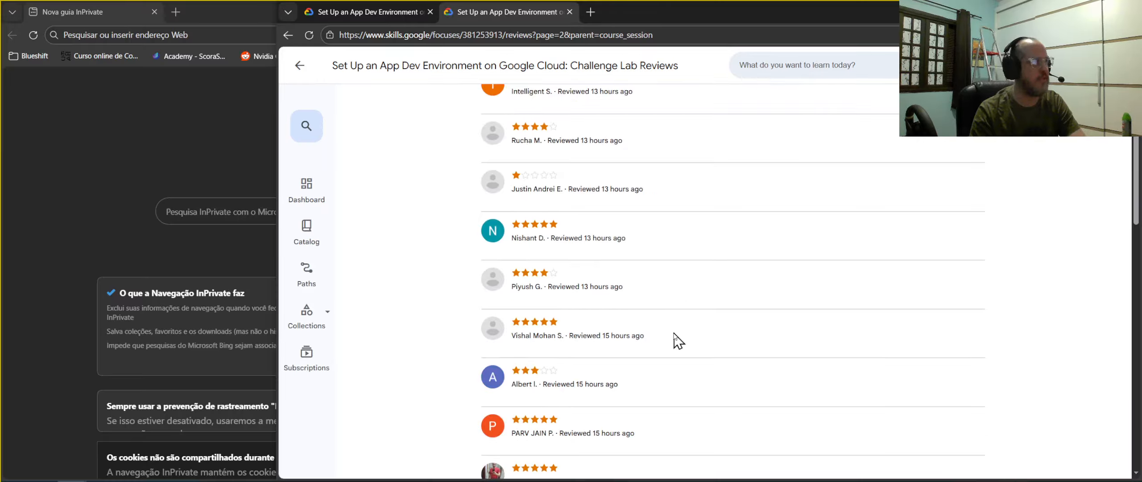
pyautogui.scroll(-15, 676, 339)
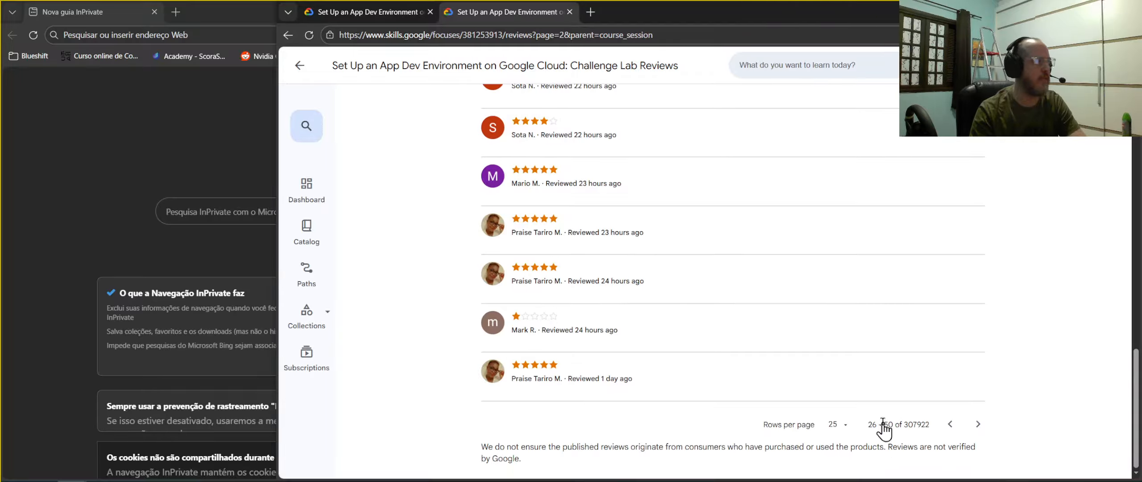
pyautogui.scroll(20, 611, 326)
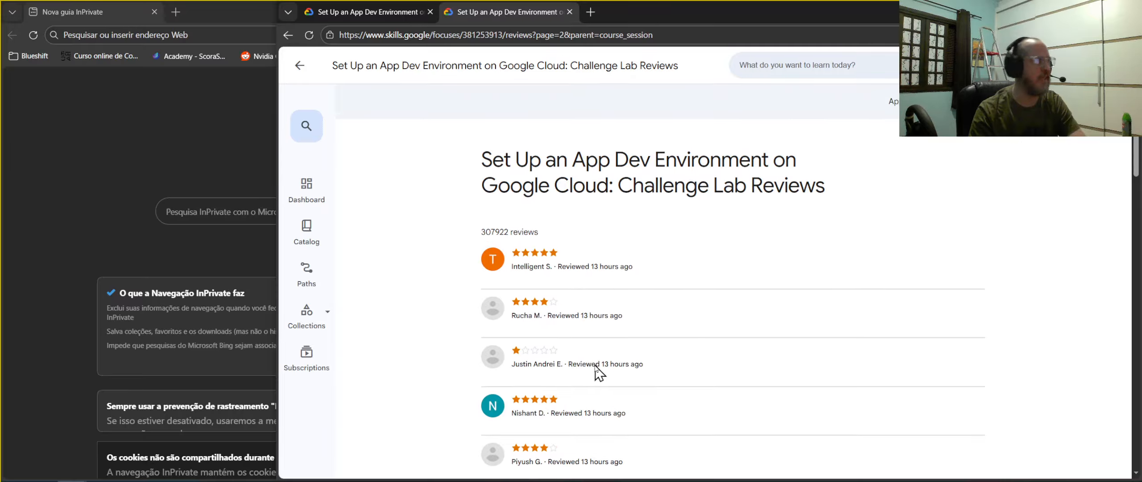
pyautogui.scroll(-15, 1079, 370)
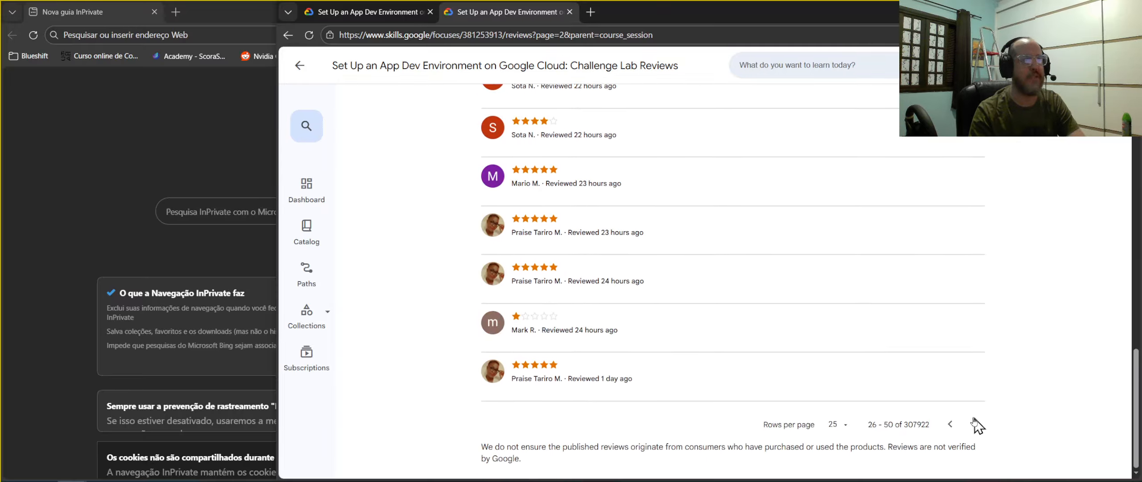
# - Open the third page of the lab's reviews and browse its ratings
pyautogui.click(978, 430)
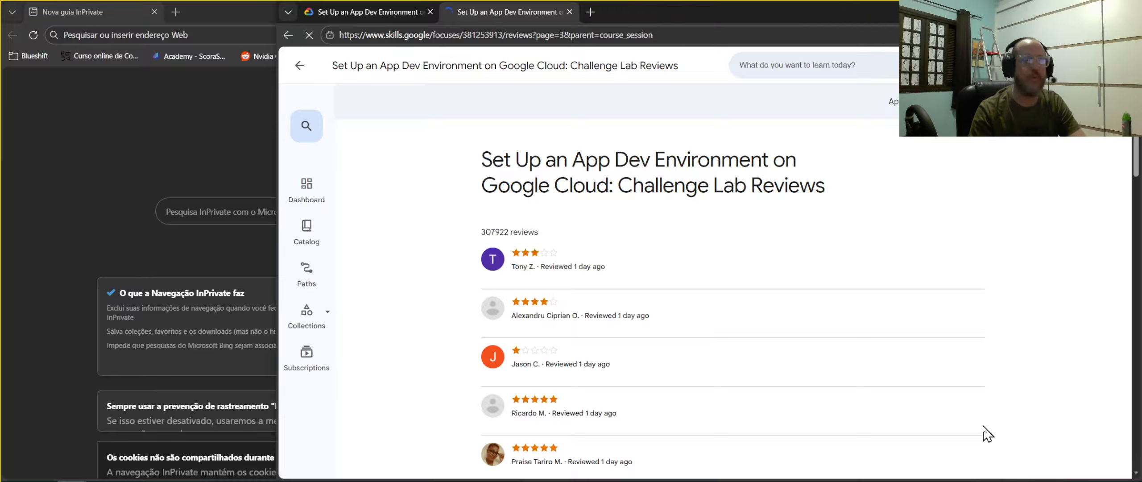
pyautogui.scroll(-10, 987, 433)
pyautogui.scroll(-10, 987, 433)
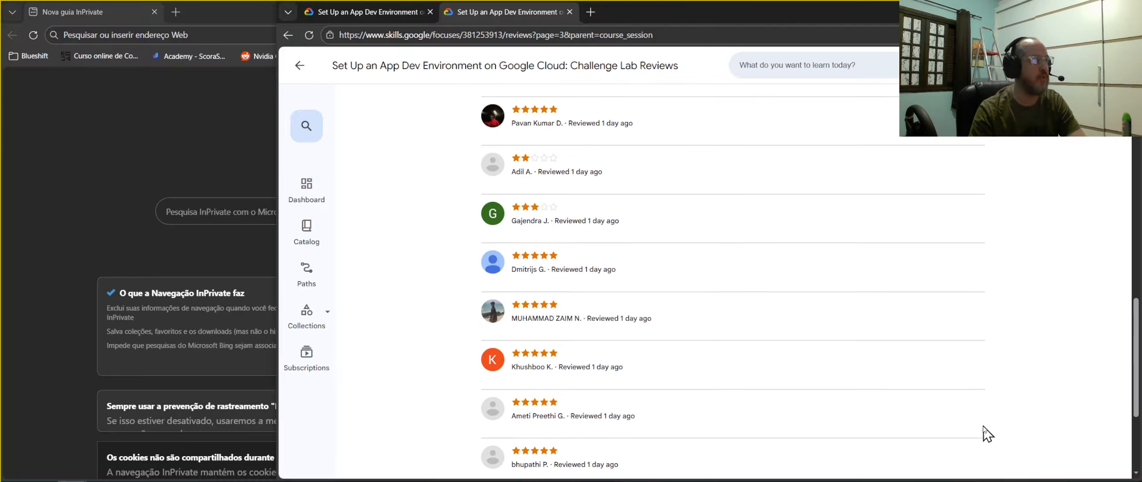
pyautogui.scroll(8, 981, 433)
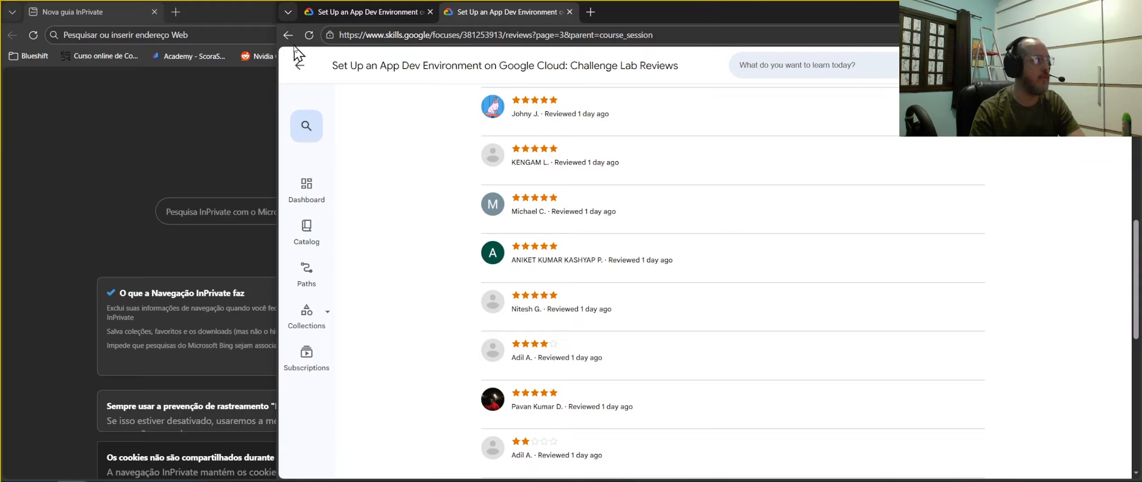
# - Go back through the review pages to the challenge lab's instruction page
pyautogui.click(299, 65)
pyautogui.scroll(-10, 834, 350)
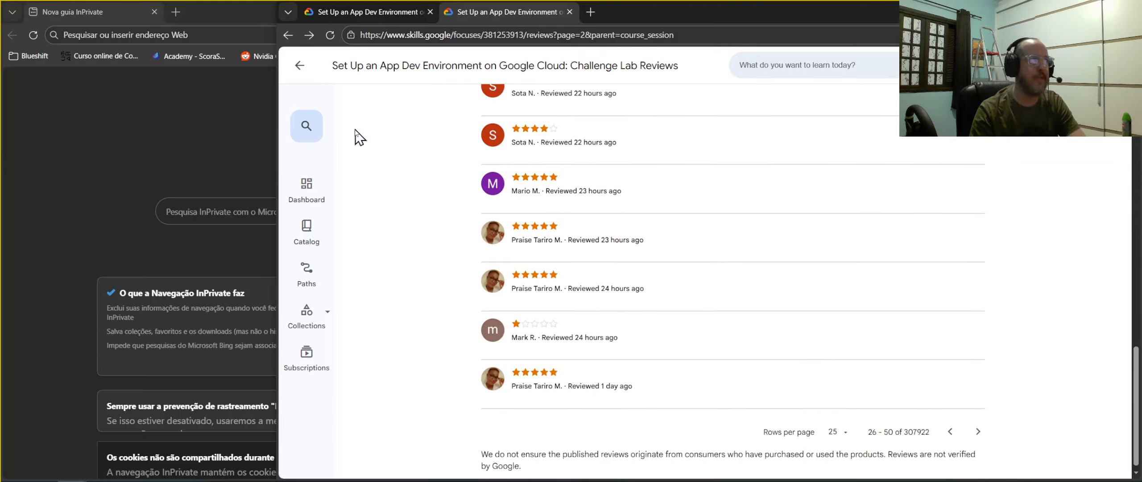
pyautogui.click(299, 66)
pyautogui.scroll(-10, 778, 344)
pyautogui.scroll(-3, 776, 341)
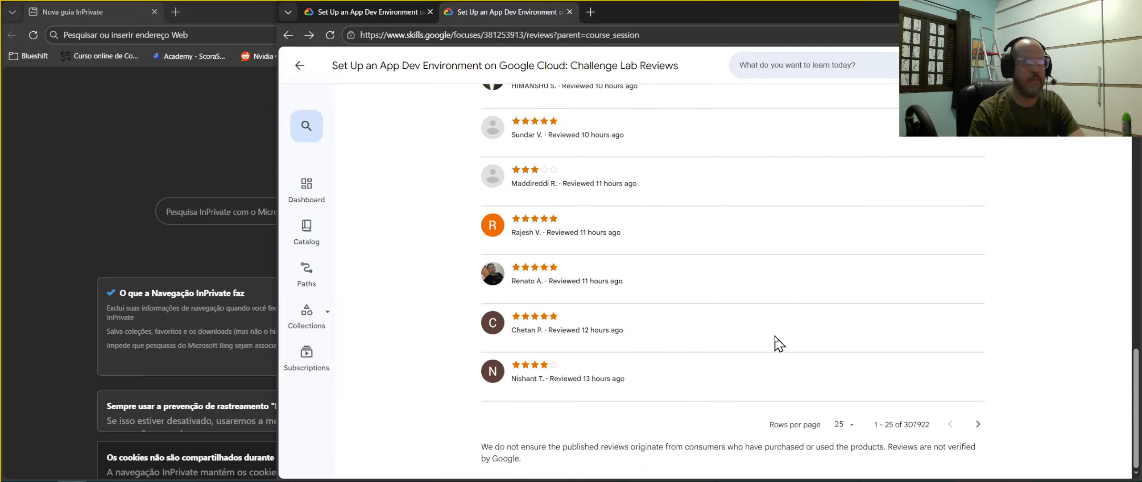
pyautogui.click(300, 65)
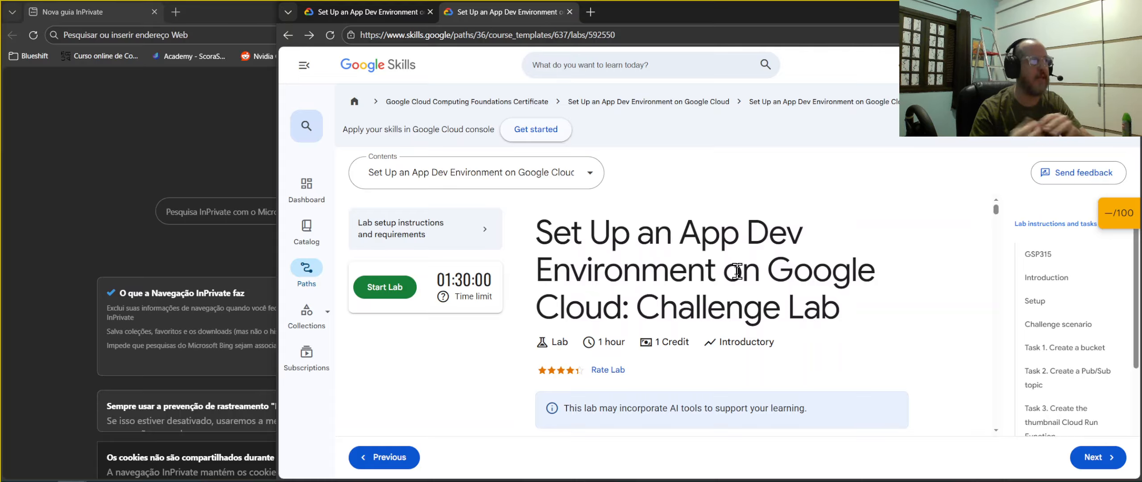
# - Review the lab instructions from the introduction and Jooli Inc. standards through Tasks 1 and 2 to the Task 3 heading
pyautogui.scroll(-15, 781, 320)
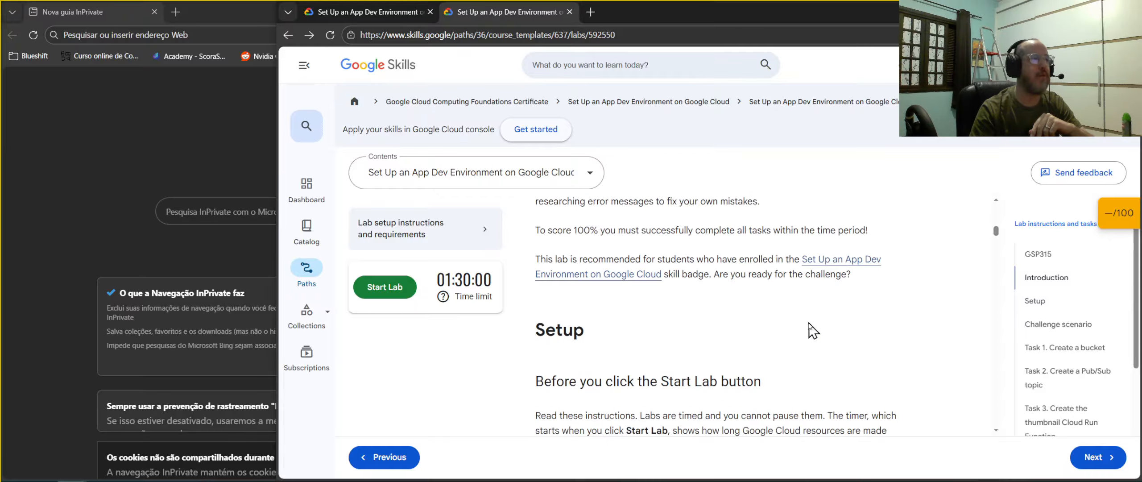
pyautogui.scroll(-5, 827, 297)
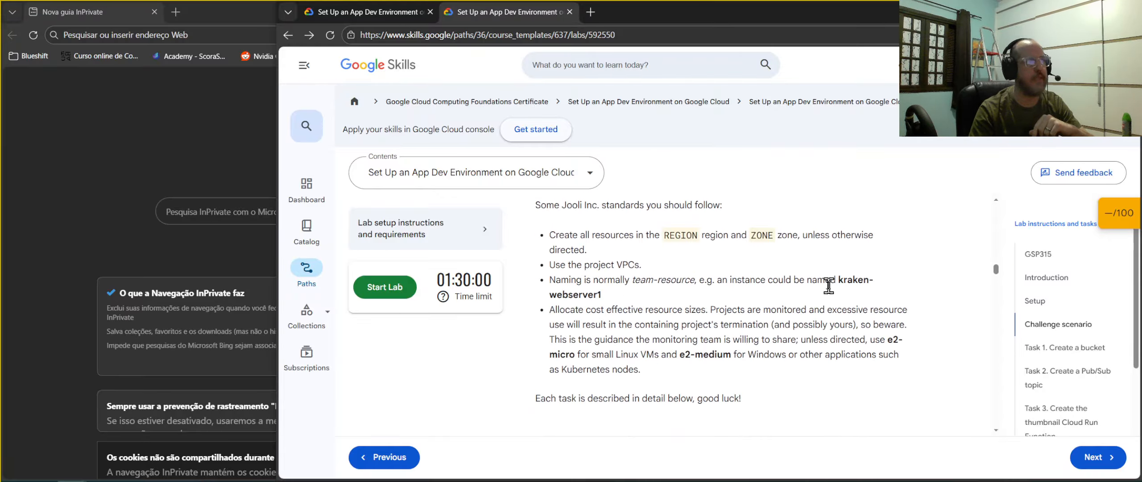
pyautogui.scroll(1, 834, 295)
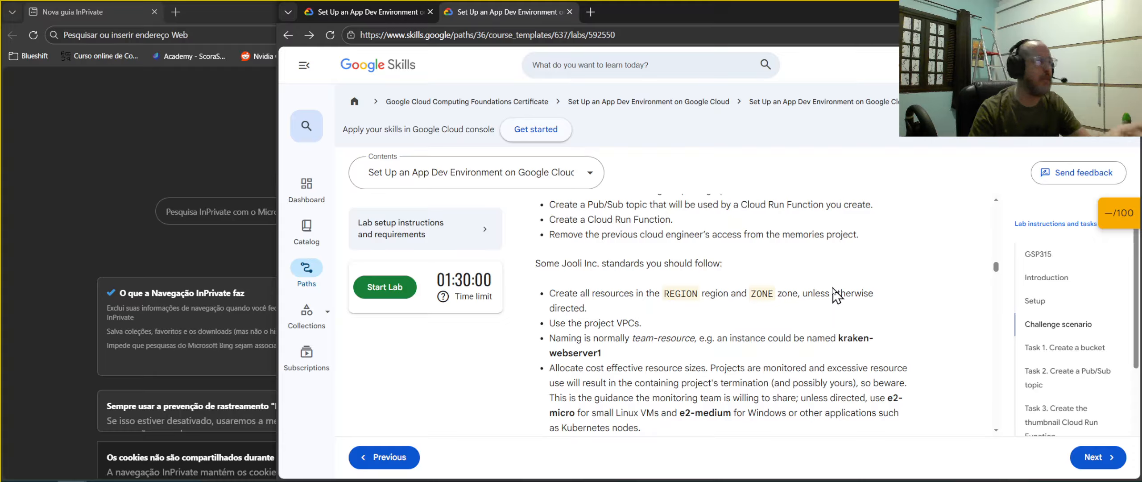
pyautogui.scroll(-5, 837, 295)
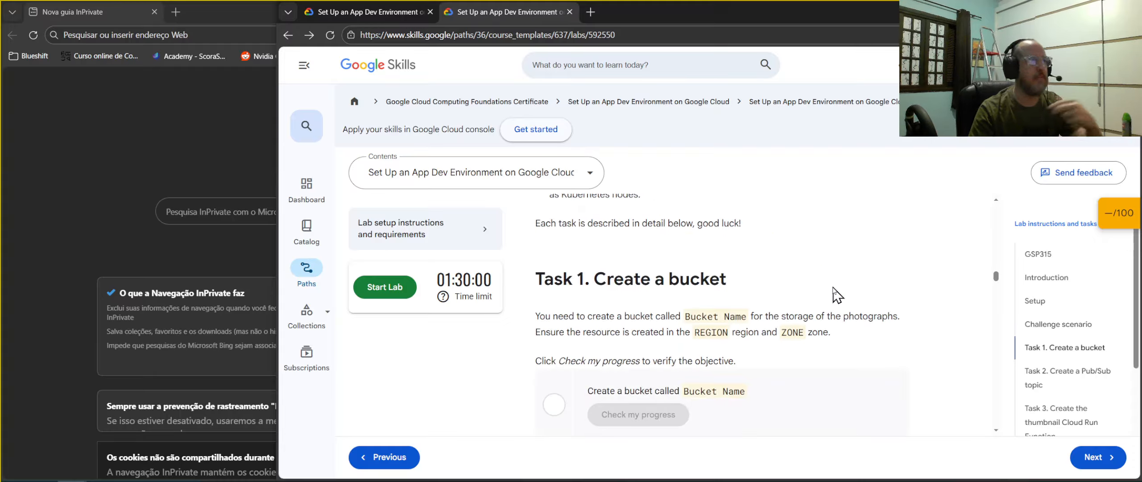
pyautogui.scroll(-5, 836, 295)
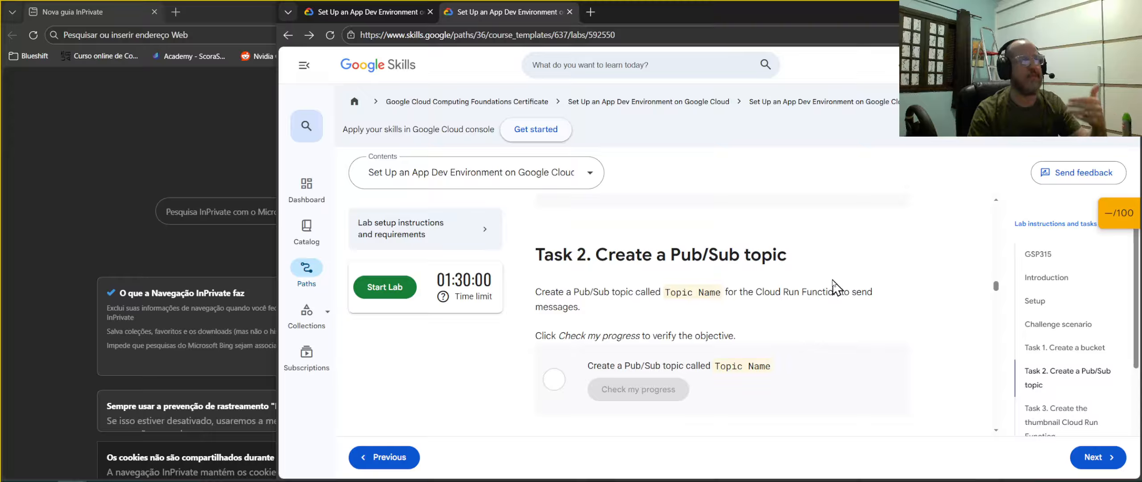
pyautogui.scroll(-2, 837, 288)
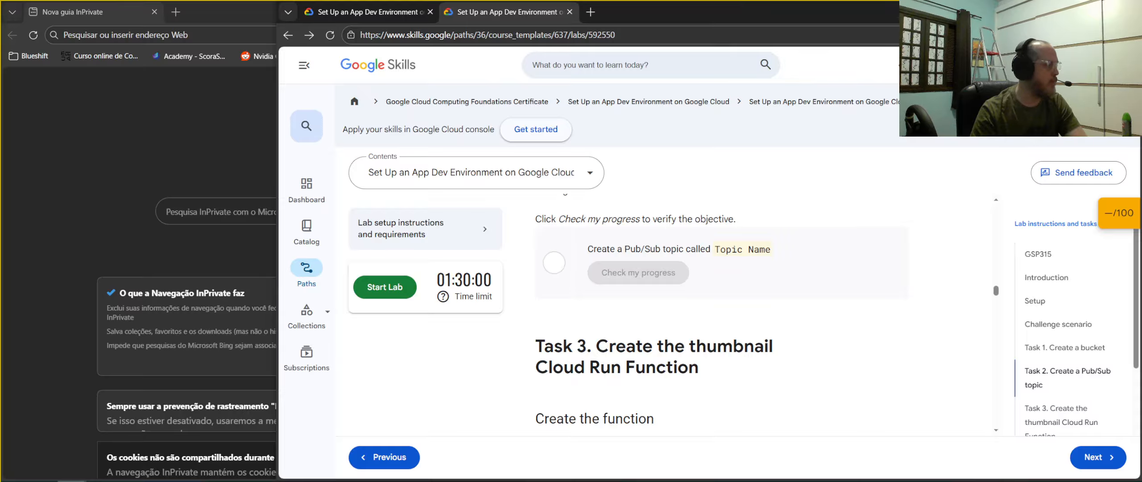
# - Switch to the Google Cloud documentation window, show the "Acionar funções do Cloud Storage usando o Eventarc" tutorial and widen the window
pyautogui.moveTo(92, 481)
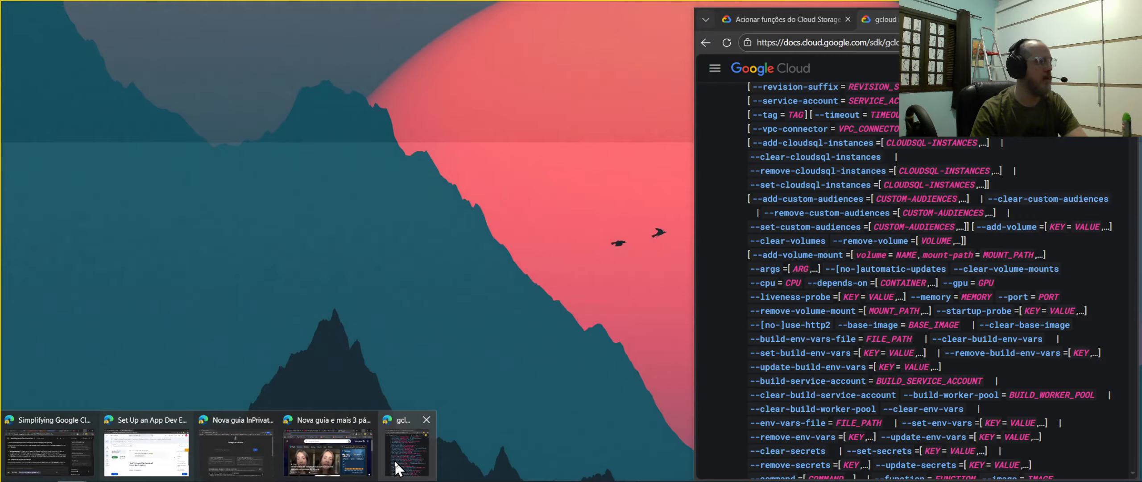
pyautogui.click(397, 468)
pyautogui.click(819, 18)
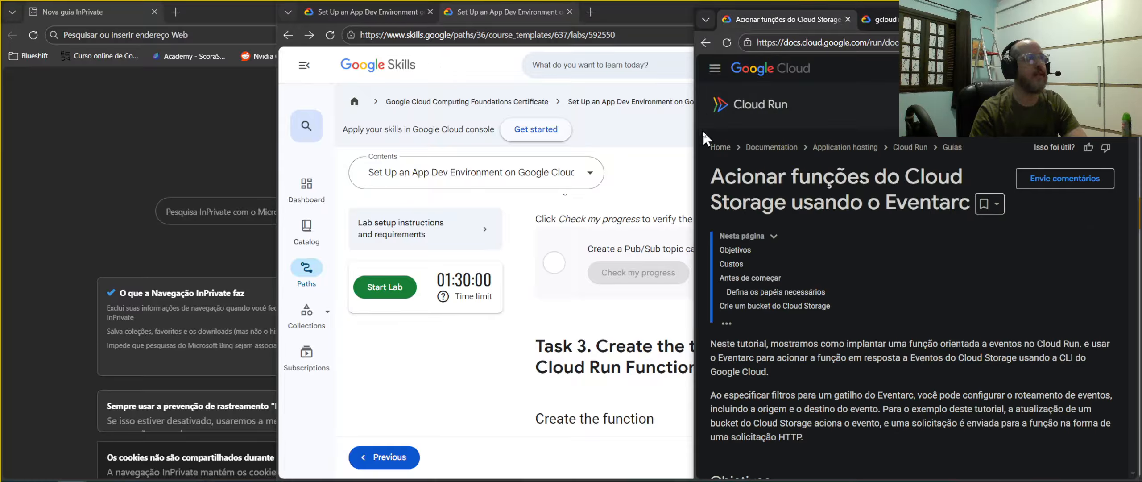
pyautogui.moveTo(692, 188); pyautogui.dragTo(277, 182)
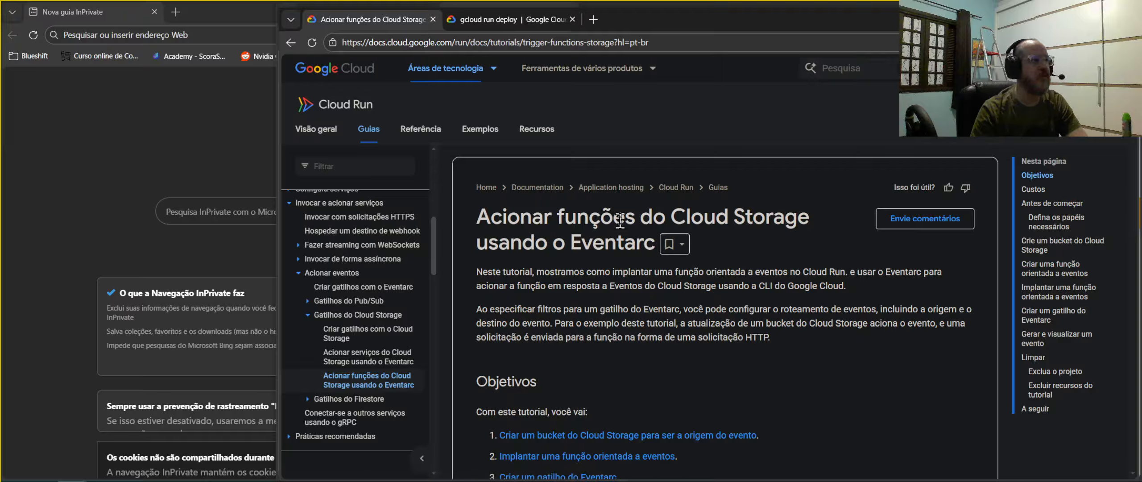
pyautogui.moveTo(632, 218); pyautogui.dragTo(475, 214)
pyautogui.click(704, 322)
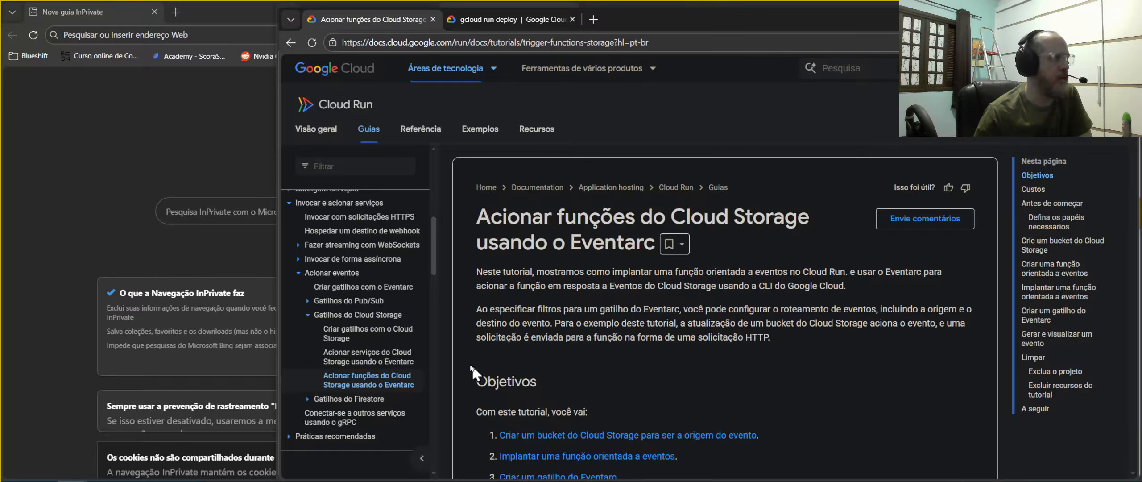
# - Open the "Criar gatilhos com o Cloud Storage" guide and examine its event types, prerequisites and the expanded Pub/Sub service agent role
pyautogui.click(369, 333)
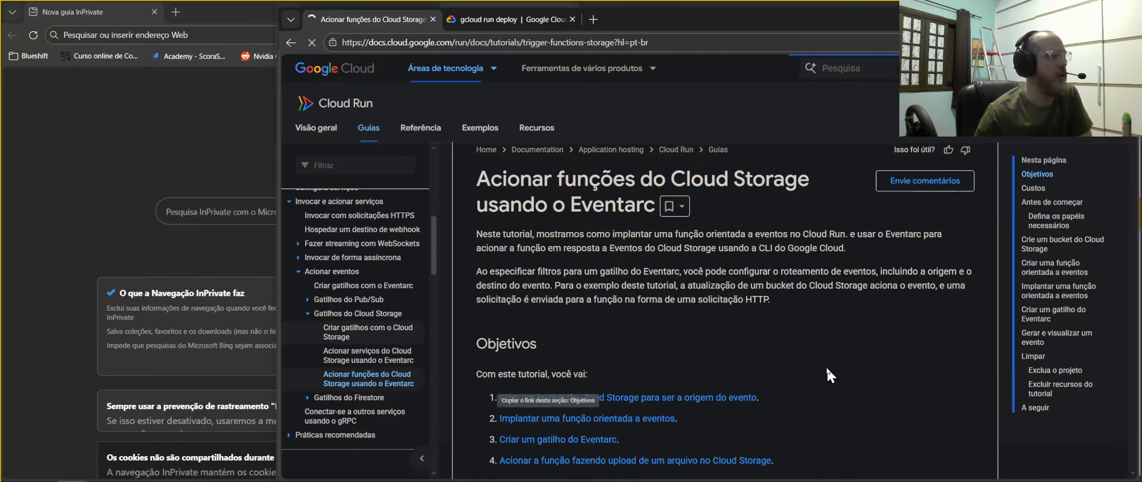
pyautogui.scroll(-10, 826, 366)
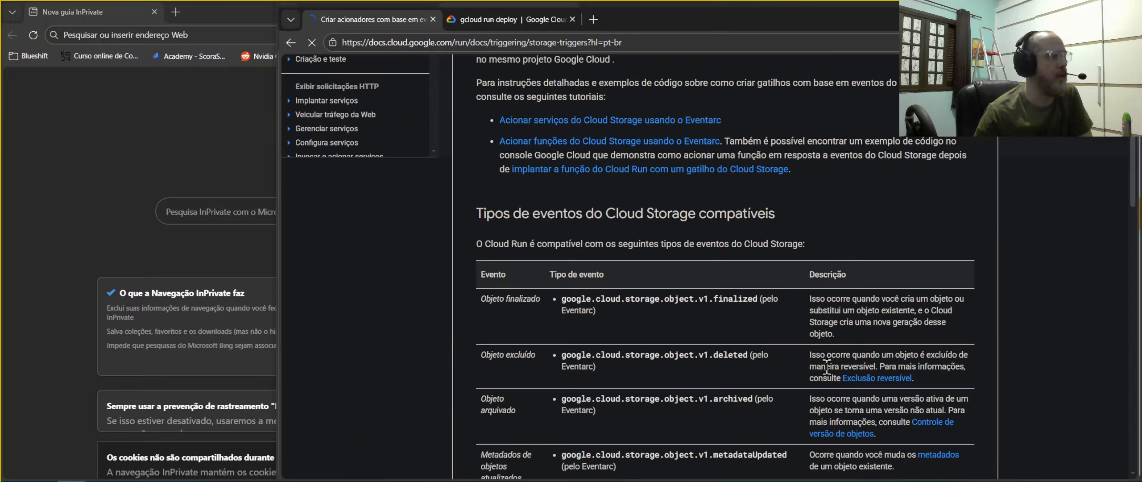
pyautogui.scroll(10, 827, 368)
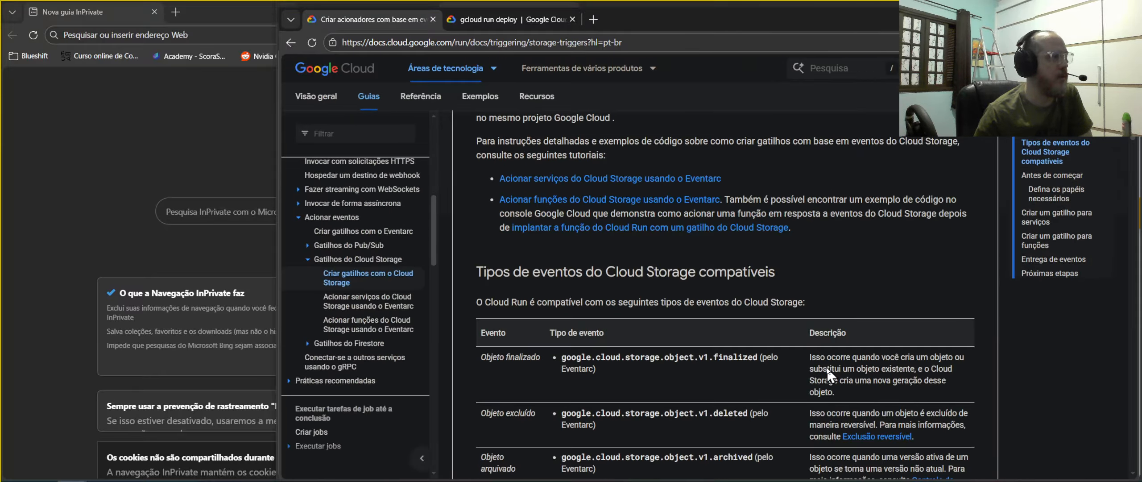
pyautogui.scroll(-15, 826, 366)
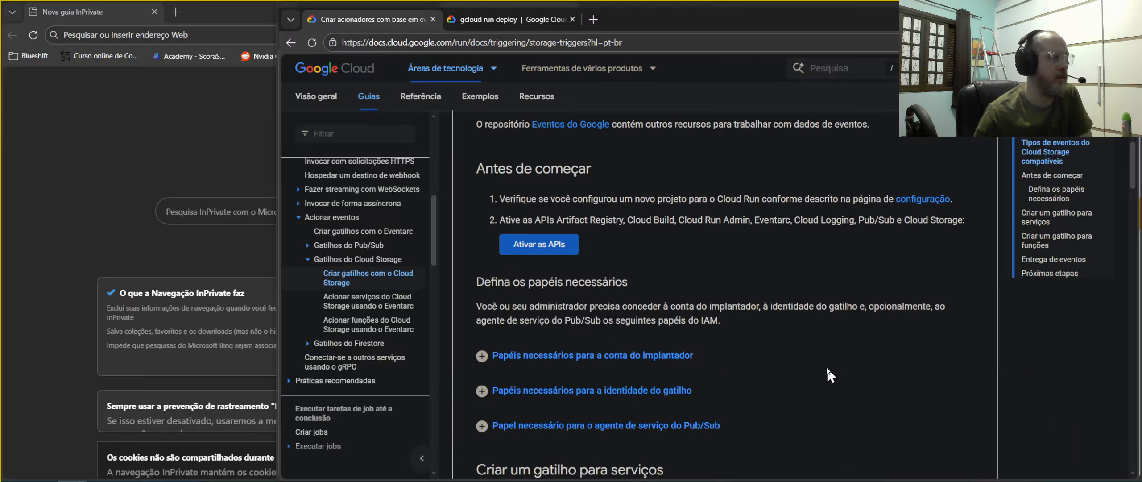
pyautogui.scroll(4, 826, 365)
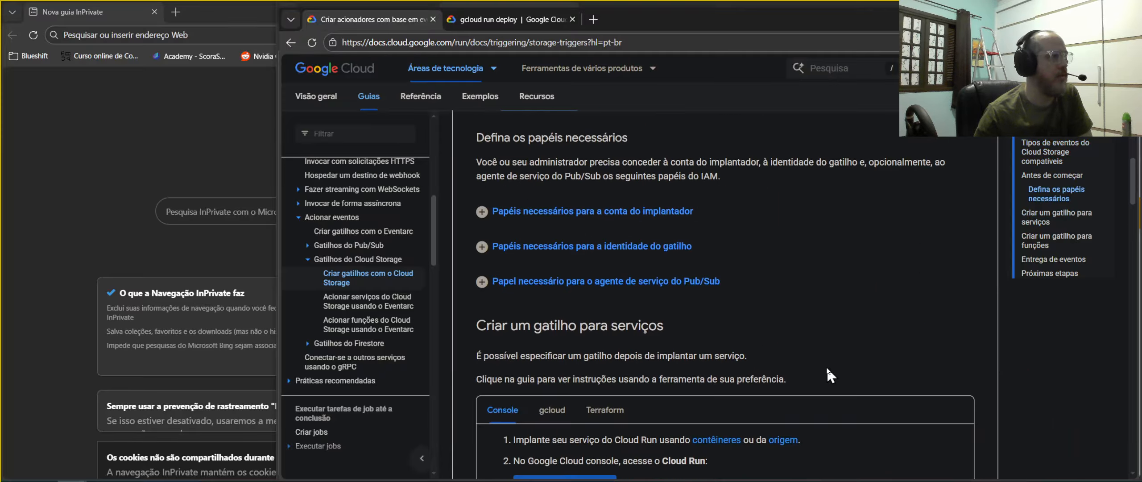
pyautogui.click(626, 289)
pyautogui.scroll(-14, 830, 400)
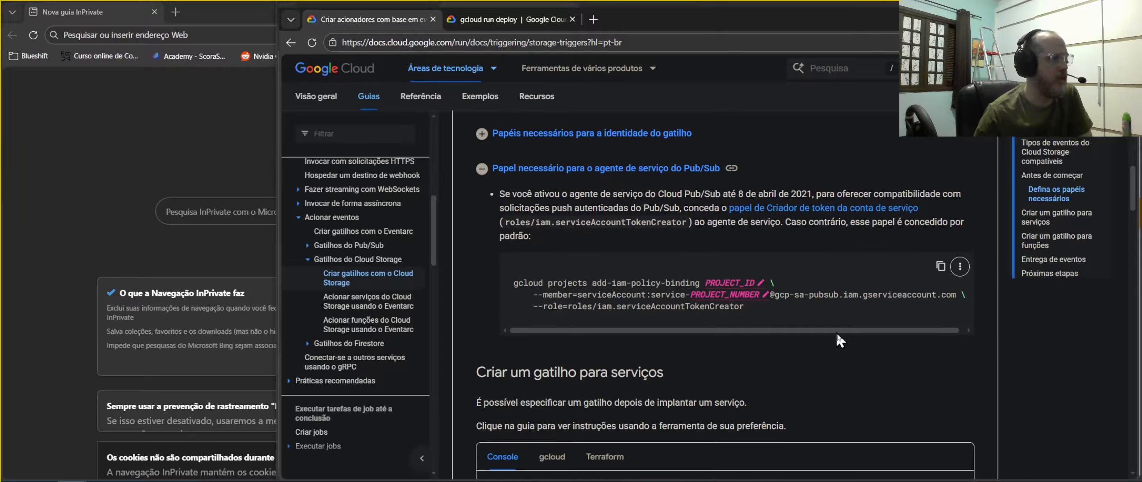
# - Show the gcloud instructions for creating a trigger for functions and read the deploy and Eventarc trigger commands with their parameters
pyautogui.scroll(-15, 830, 400)
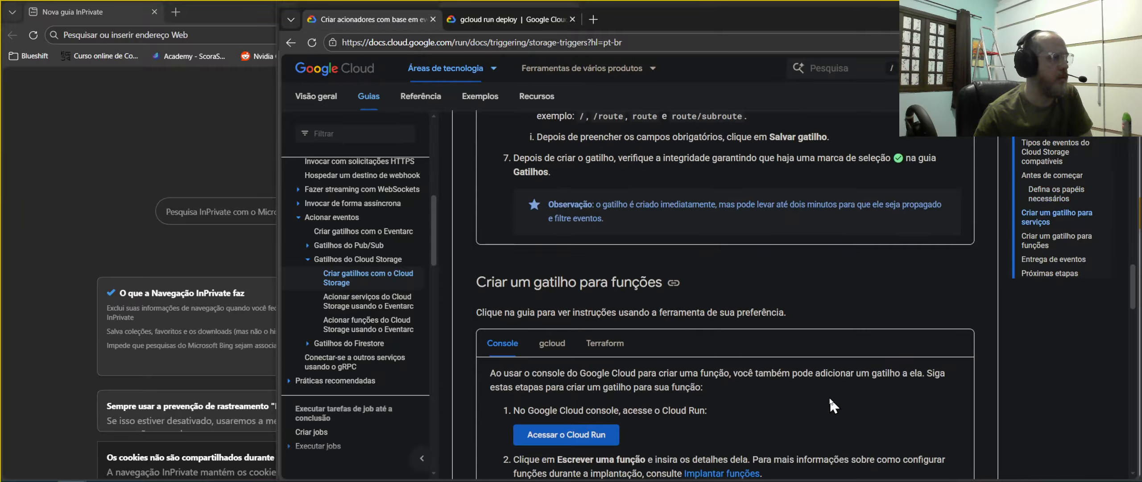
pyautogui.scroll(4, 828, 396)
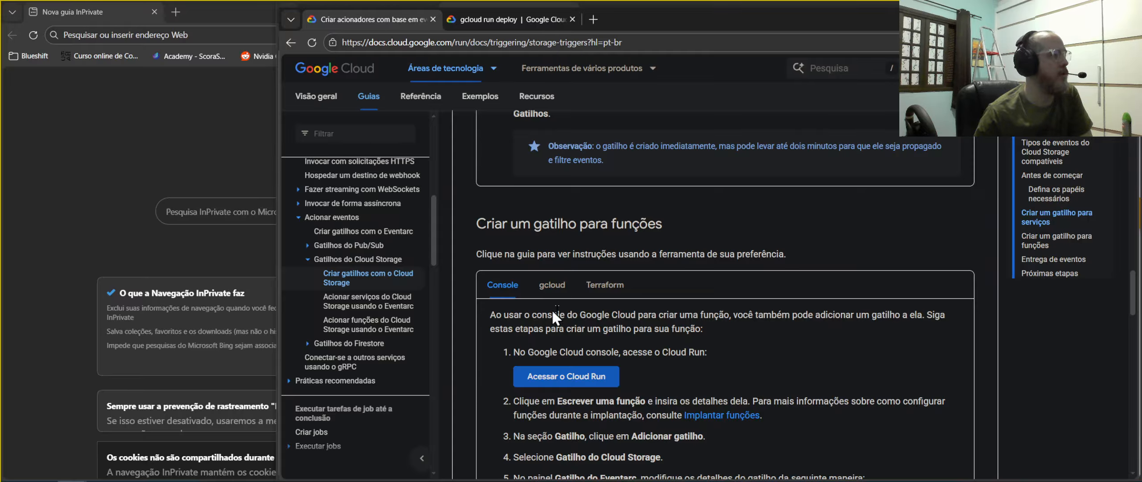
pyautogui.click(552, 286)
pyautogui.scroll(-1, 842, 389)
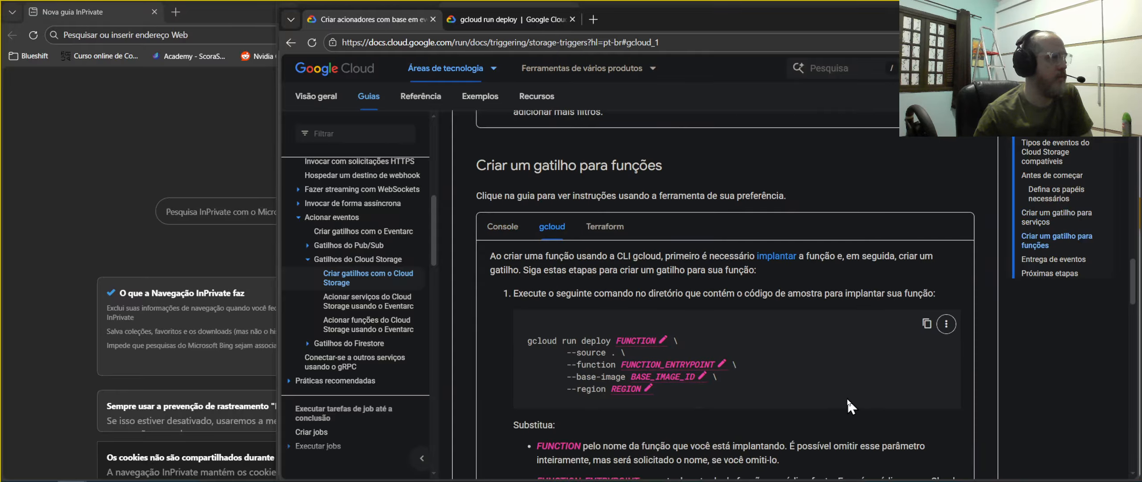
pyautogui.scroll(-5, 846, 397)
pyautogui.scroll(2, 844, 397)
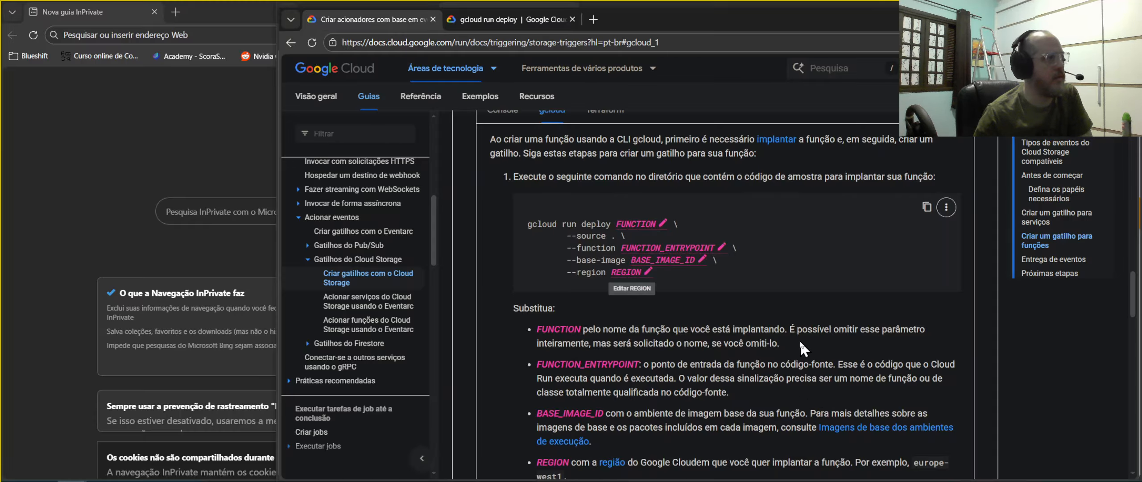
pyautogui.scroll(-3, 800, 342)
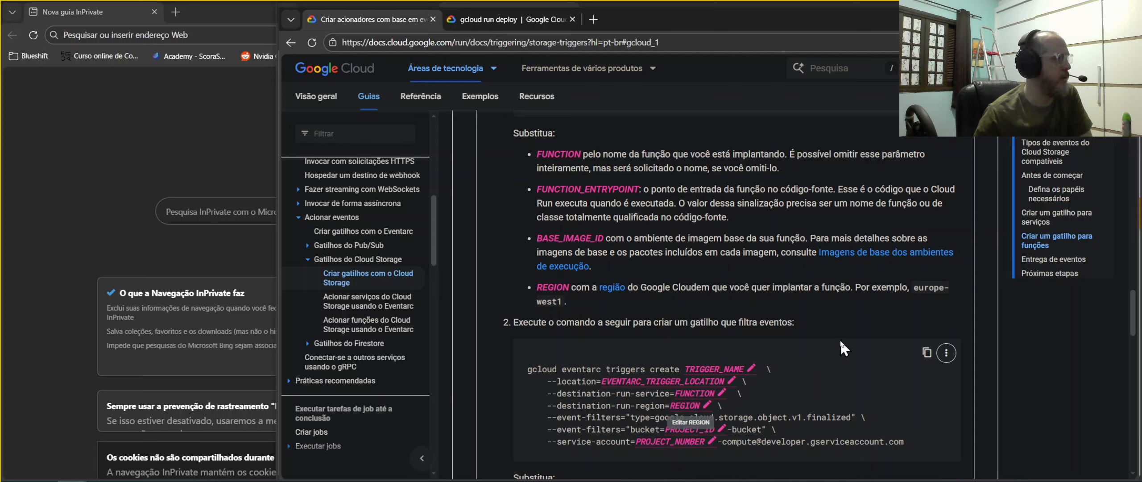
pyautogui.scroll(-5, 822, 312)
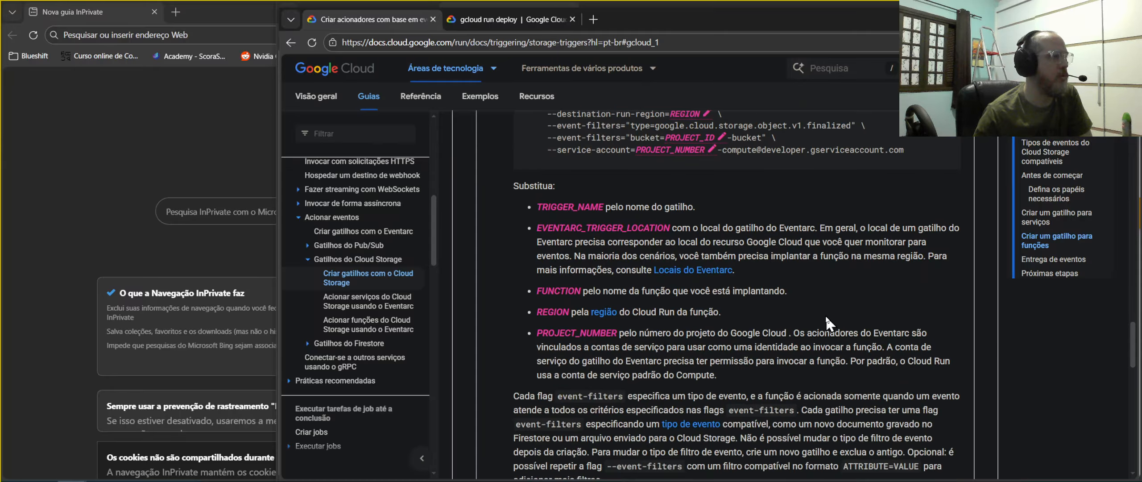
# - Read the rest of the function trigger instructions and the "Entrega de eventos" section on Pub/Sub notification limits
pyautogui.scroll(-5, 825, 314)
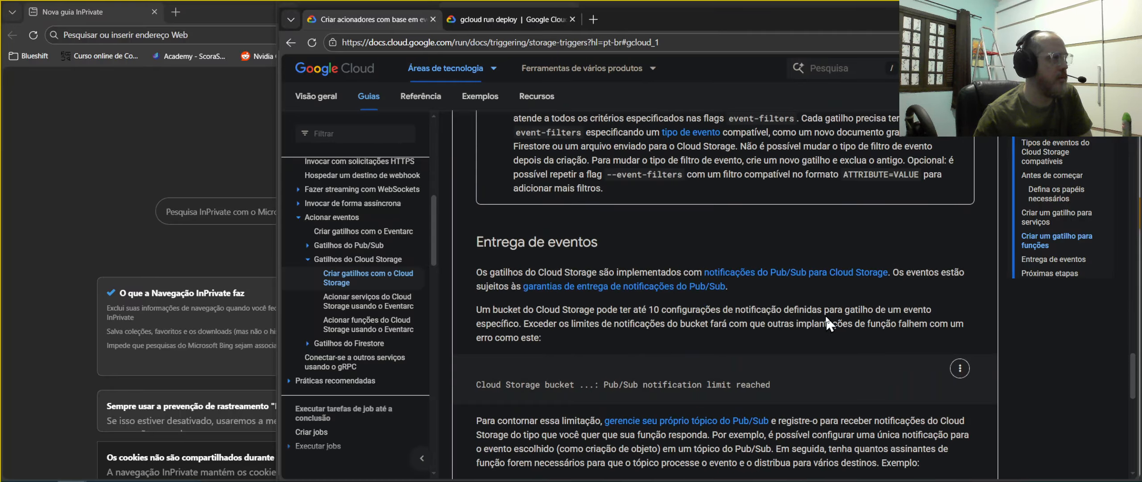
pyautogui.scroll(-3, 606, 321)
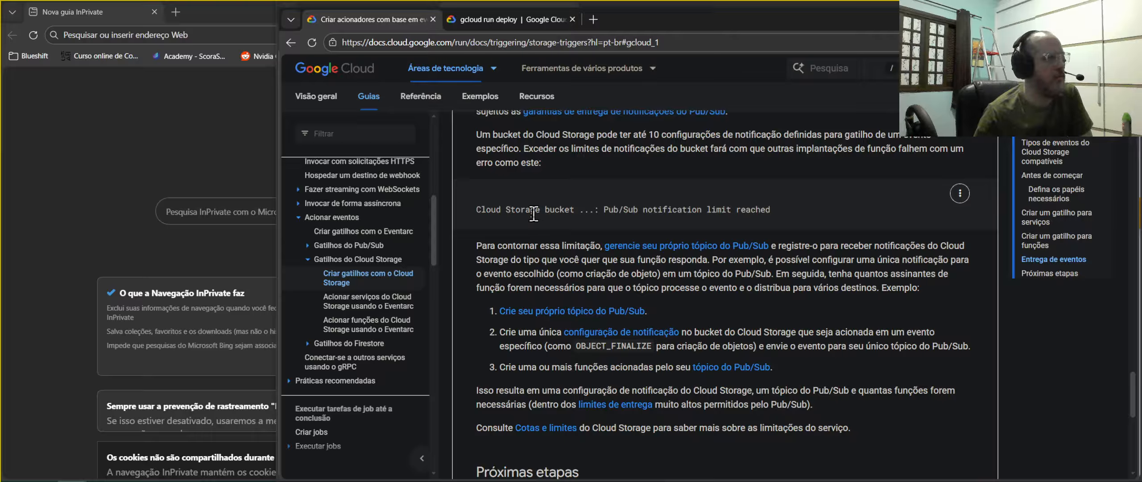
pyautogui.scroll(-2, 833, 321)
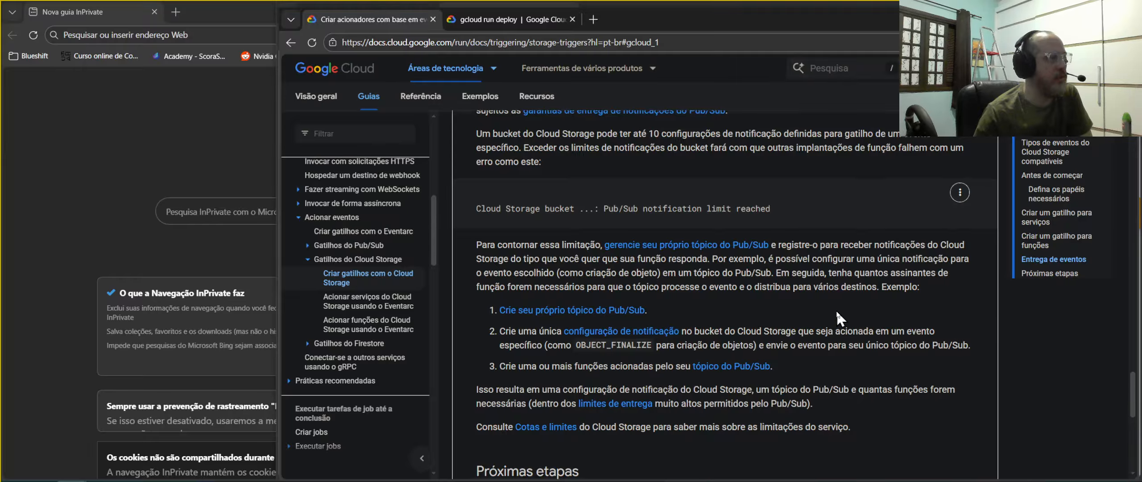
pyautogui.scroll(4, 836, 310)
pyautogui.scroll(1, 833, 317)
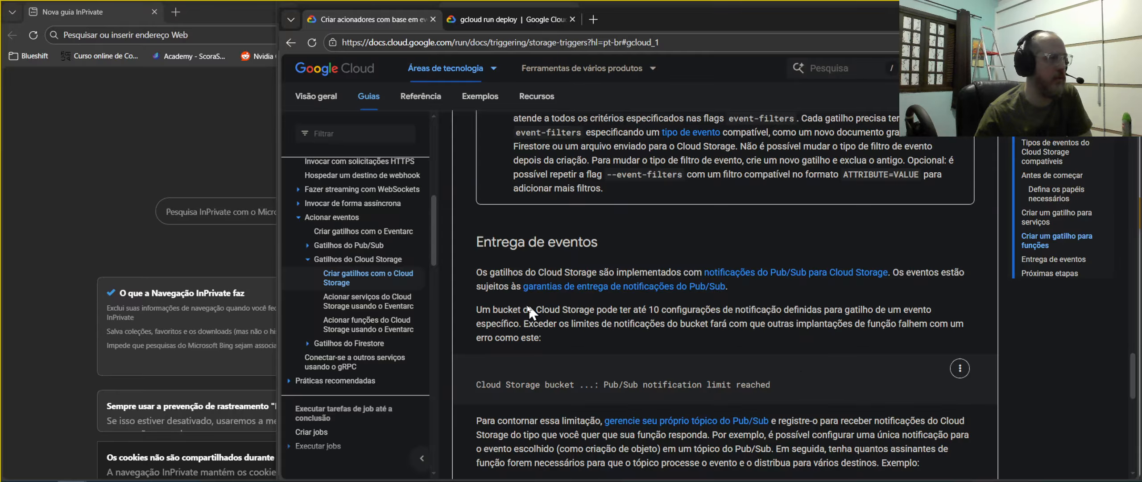
# - Open the "Acionar serviços do Cloud Storage usando o Eventarc" tutorial and review its objectives, costs, setup commands and required IAM roles
pyautogui.click(364, 330)
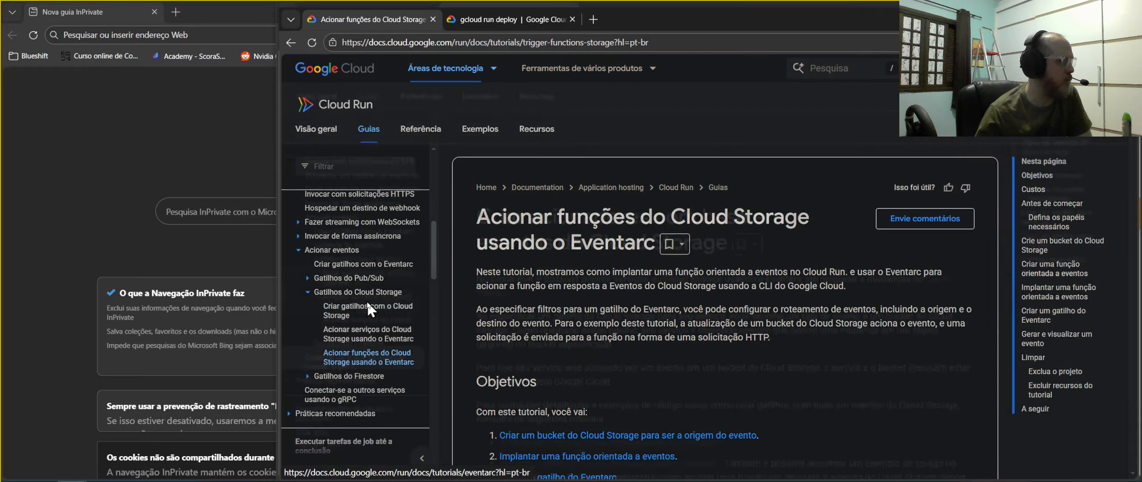
pyautogui.click(371, 334)
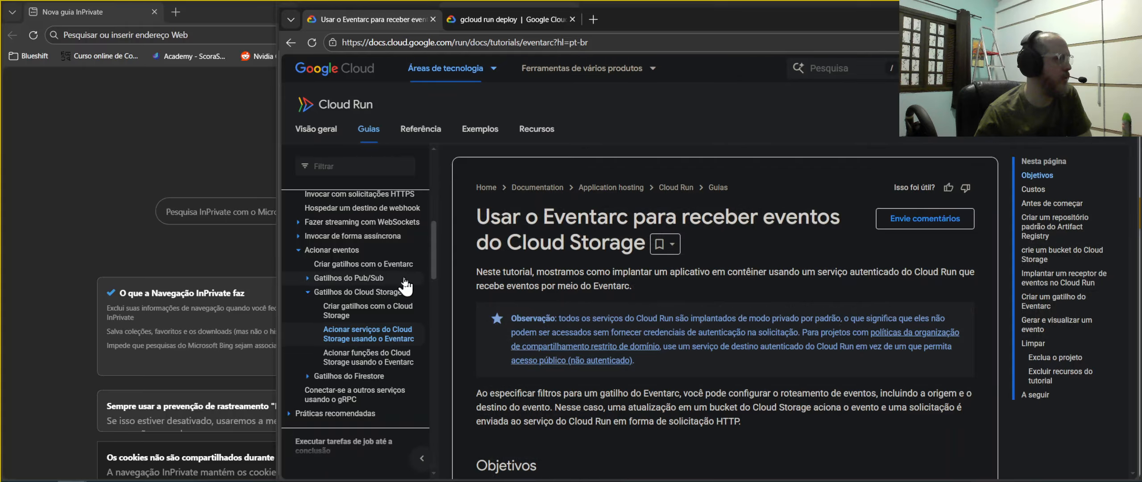
pyautogui.scroll(-5, 774, 410)
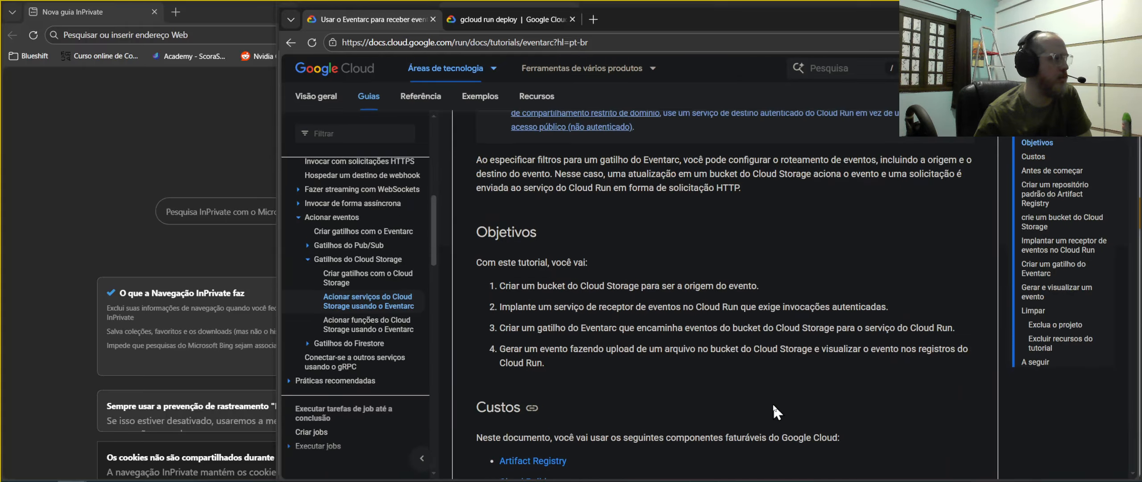
pyautogui.scroll(-7, 765, 388)
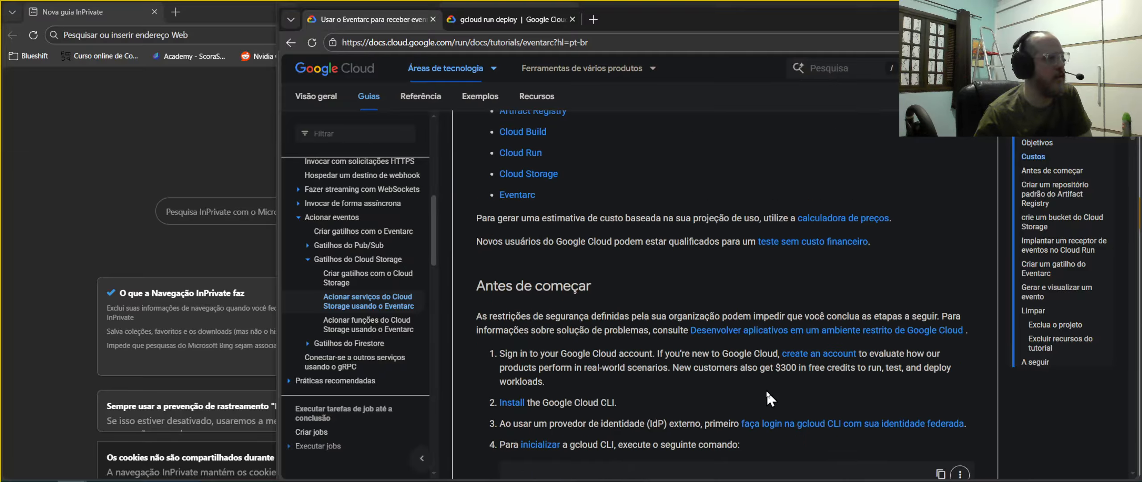
pyautogui.scroll(-5, 765, 389)
pyautogui.scroll(-6, 766, 389)
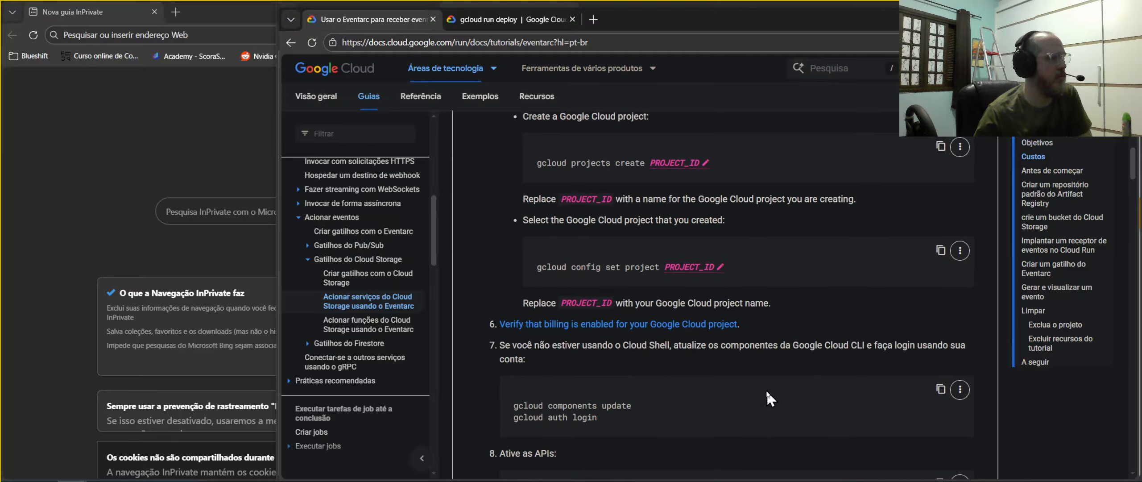
pyautogui.scroll(-5, 766, 389)
pyautogui.scroll(-11, 766, 389)
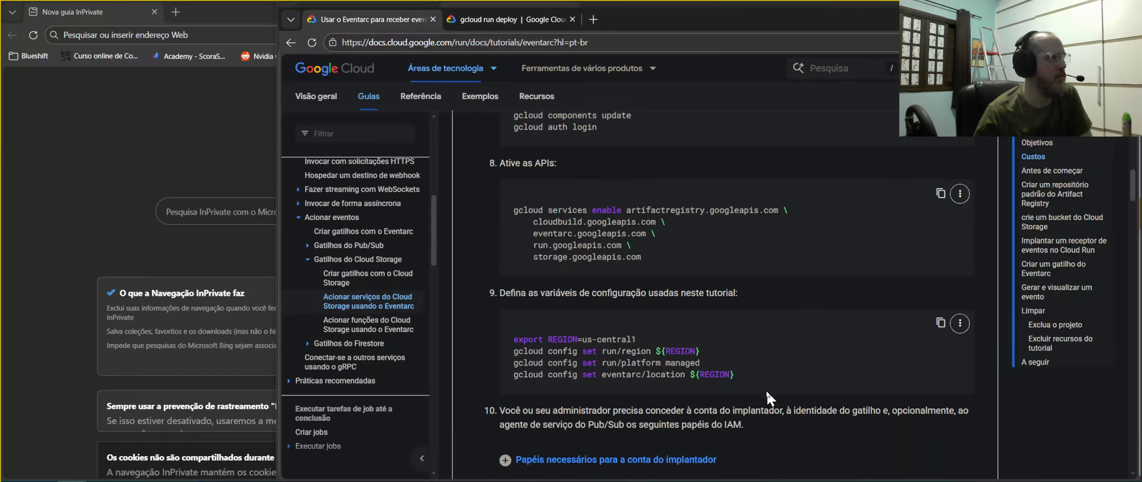
pyautogui.scroll(5, 766, 389)
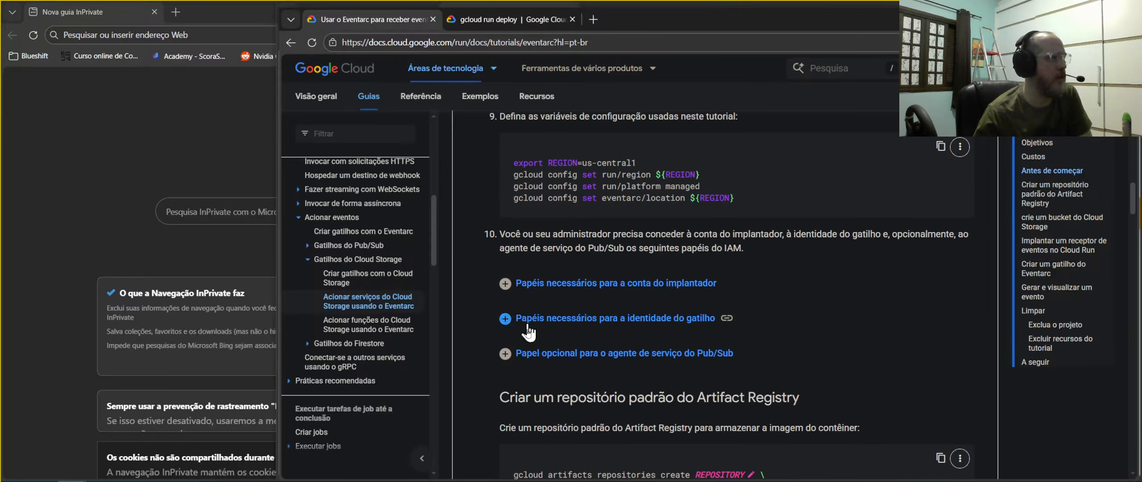
pyautogui.scroll(-4, 820, 308)
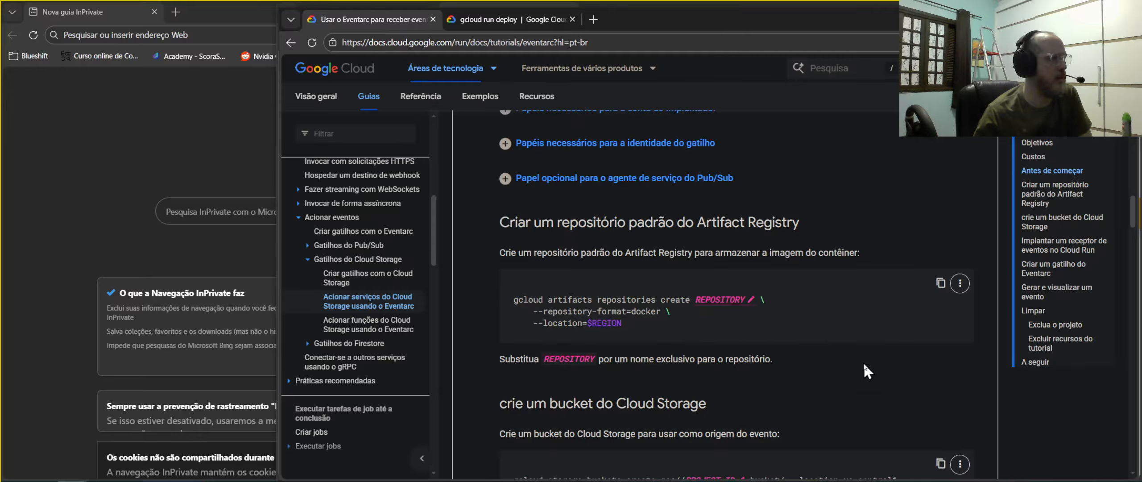
# - Examine the tutorial's container build, Cloud Run deployment and Eventarc trigger commands, highlighting "gcloud run deploy"
pyautogui.scroll(-15, 863, 362)
pyautogui.scroll(-7, 861, 361)
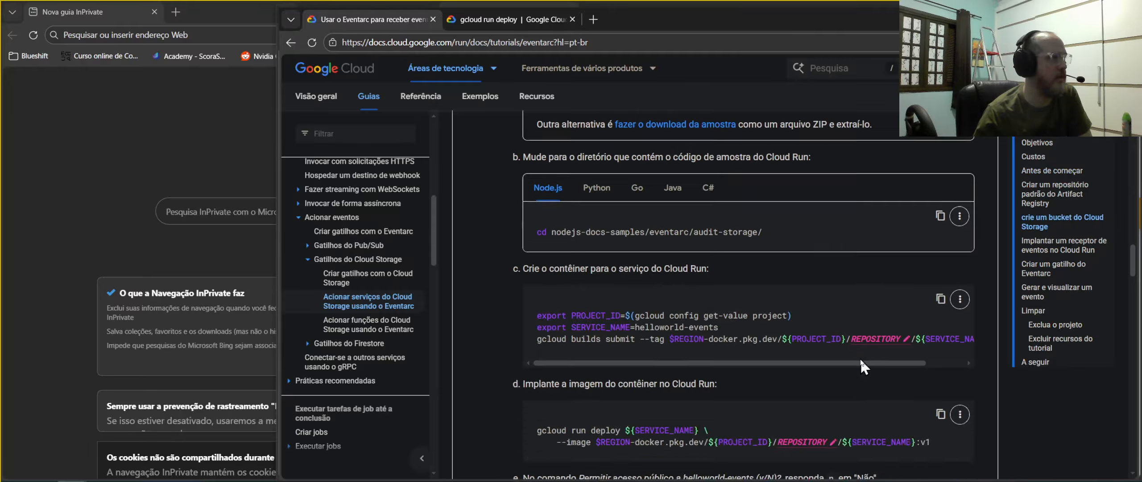
pyautogui.scroll(-4, 713, 365)
pyautogui.scroll(5, 713, 363)
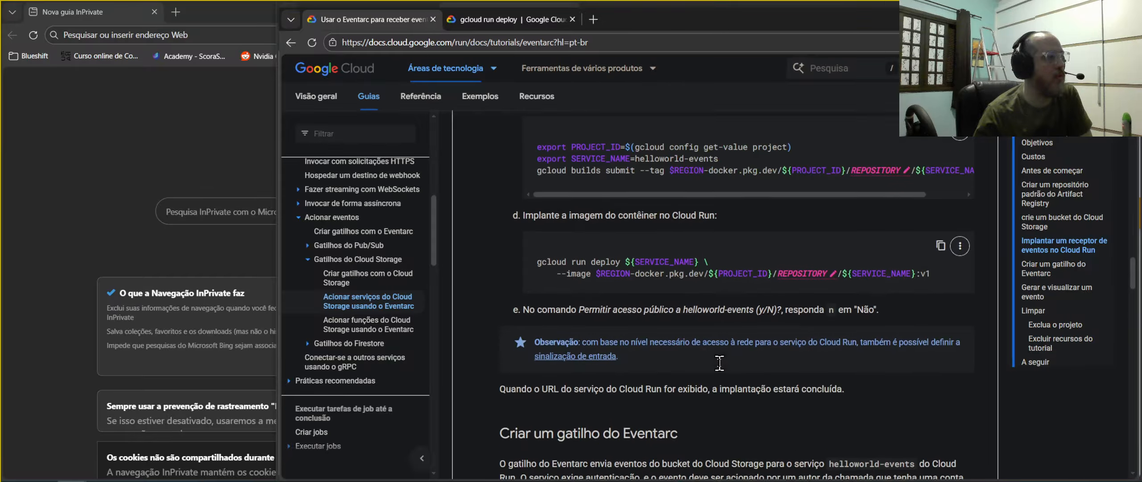
pyautogui.moveTo(536, 267); pyautogui.dragTo(624, 268)
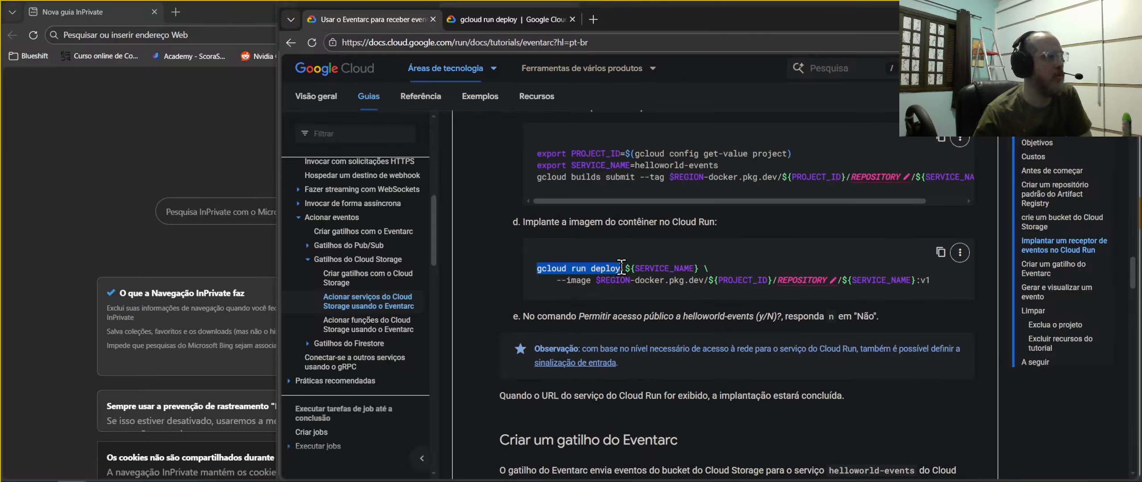
pyautogui.scroll(-4, 833, 353)
pyautogui.scroll(-1, 834, 355)
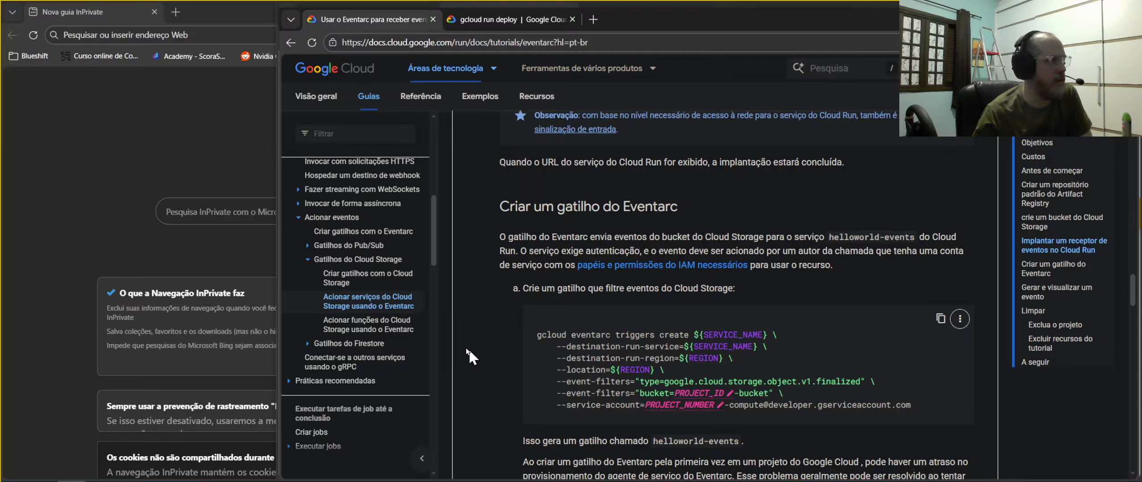
# - Open the "Acionar funções do Cloud Storage usando o Eventarc" tutorial and find its trigger creation command, highlighting "gcloud eventarc triggers"
pyautogui.click(352, 329)
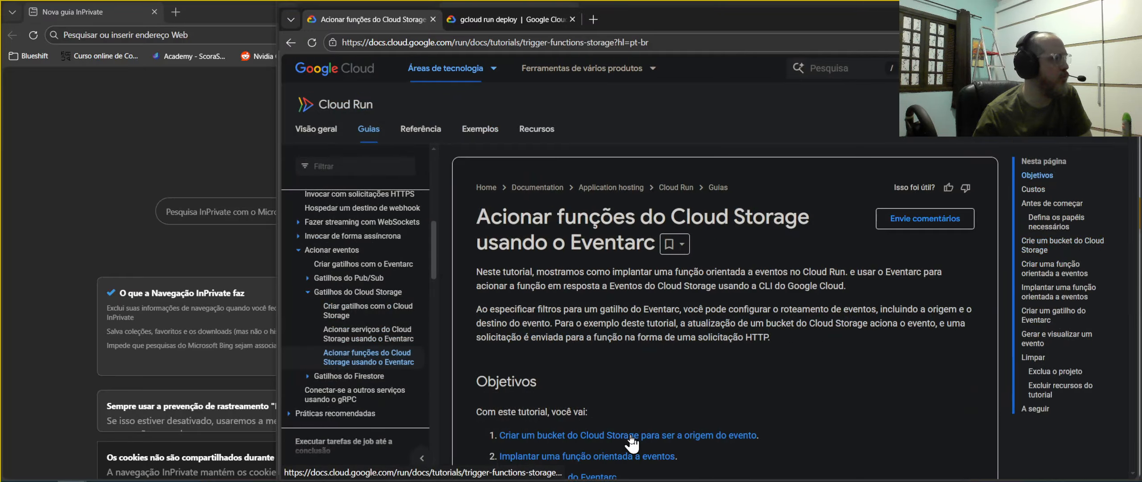
pyautogui.scroll(-15, 794, 355)
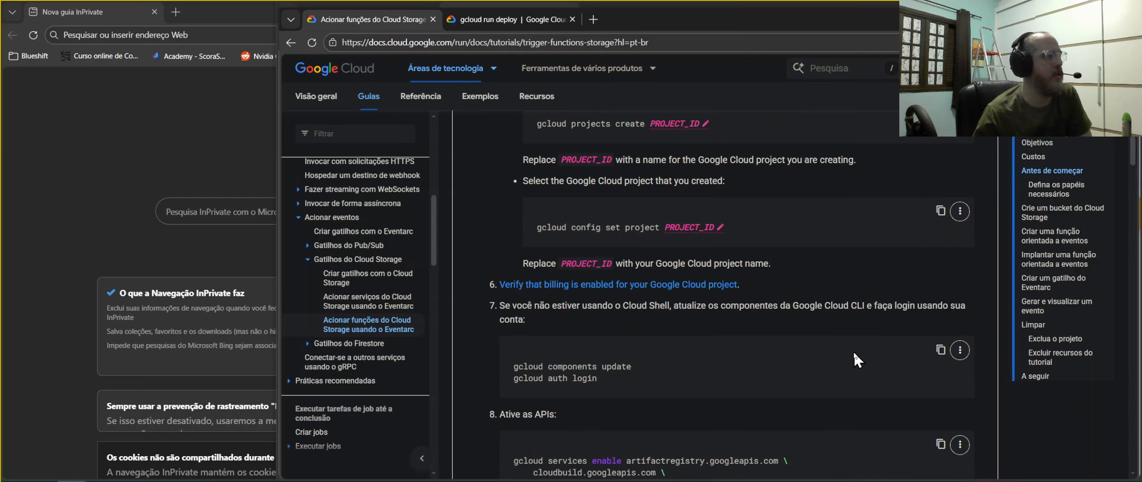
pyautogui.scroll(-10, 853, 354)
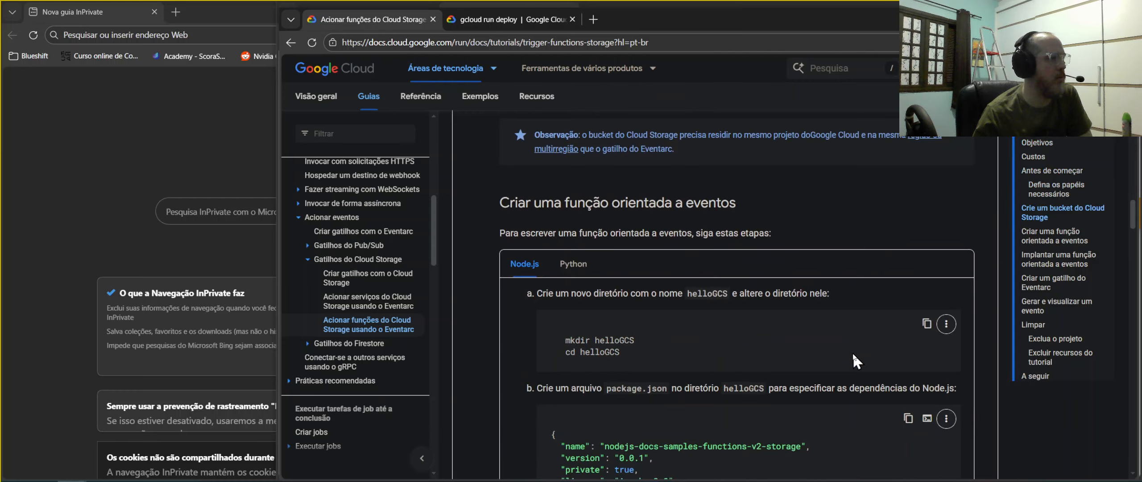
pyautogui.scroll(-10, 853, 355)
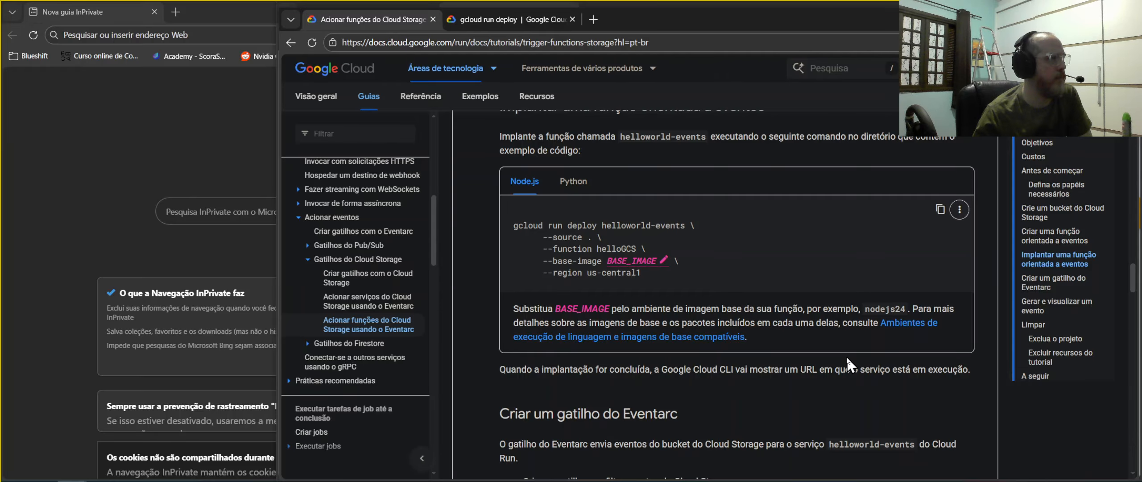
pyautogui.scroll(-4, 847, 358)
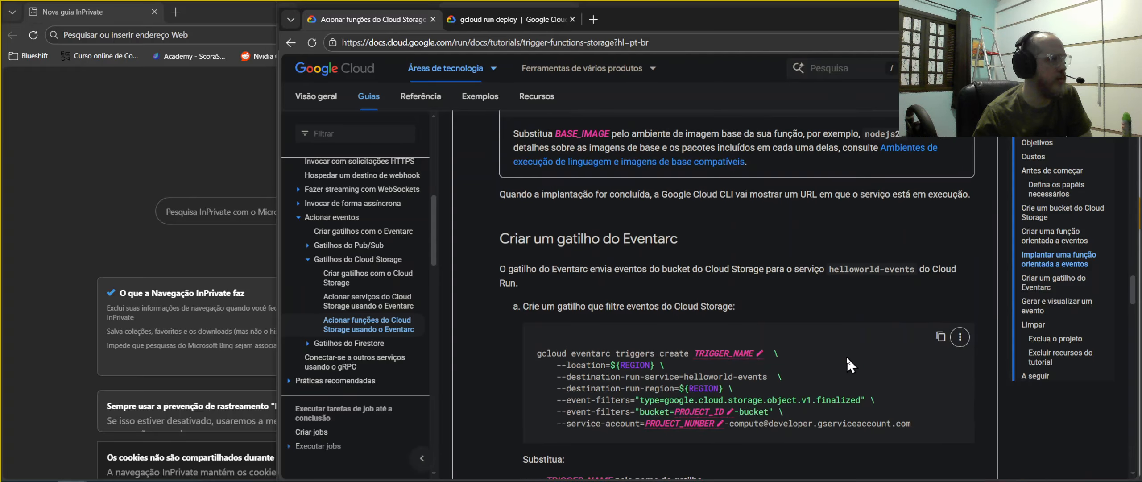
pyautogui.scroll(-1, 846, 359)
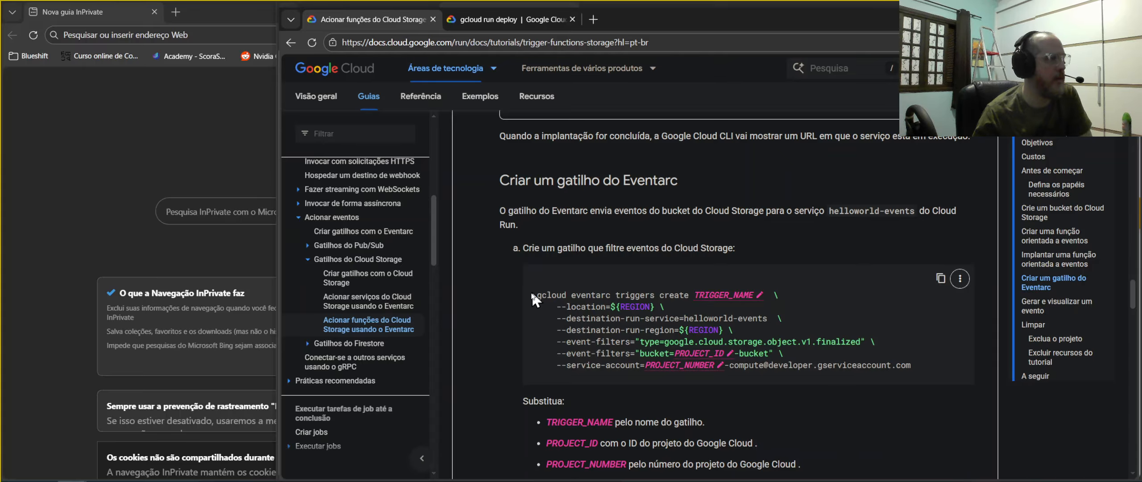
pyautogui.moveTo(532, 292); pyautogui.dragTo(658, 290)
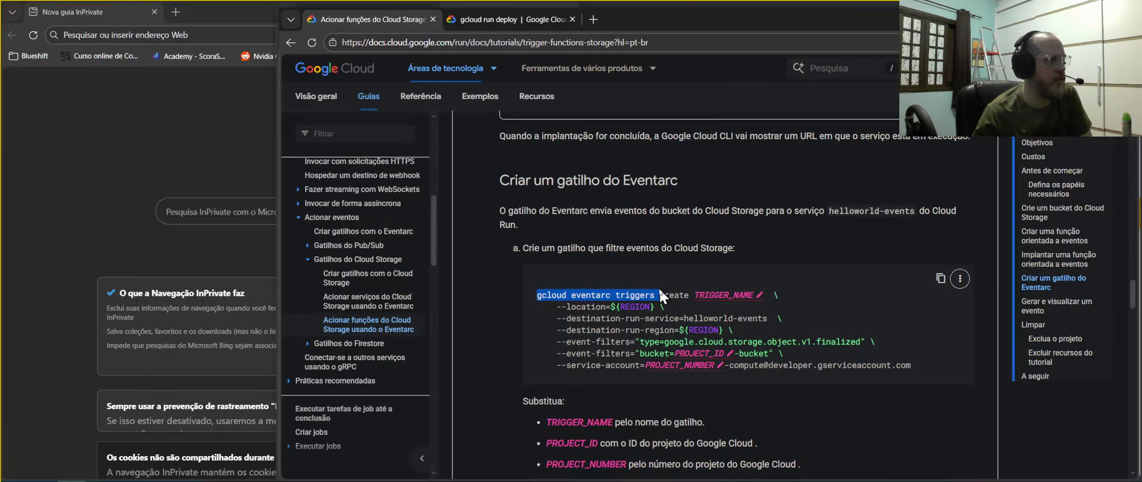
# - Go back to the helloworld-events deployment command and highlight "gcloud run deploy" and the --function flag
pyautogui.scroll(5, 658, 392)
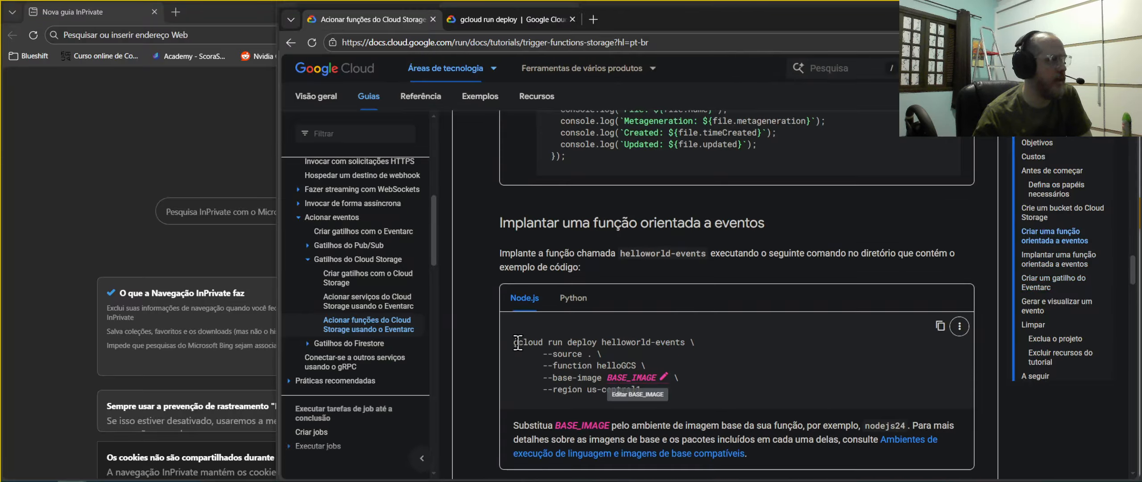
pyautogui.moveTo(513, 341); pyautogui.dragTo(621, 342)
pyautogui.moveTo(538, 365); pyautogui.dragTo(594, 365)
# - Return to the start of the functions tutorial and review the prerequisites through the API activation commands
pyautogui.scroll(10, 817, 354)
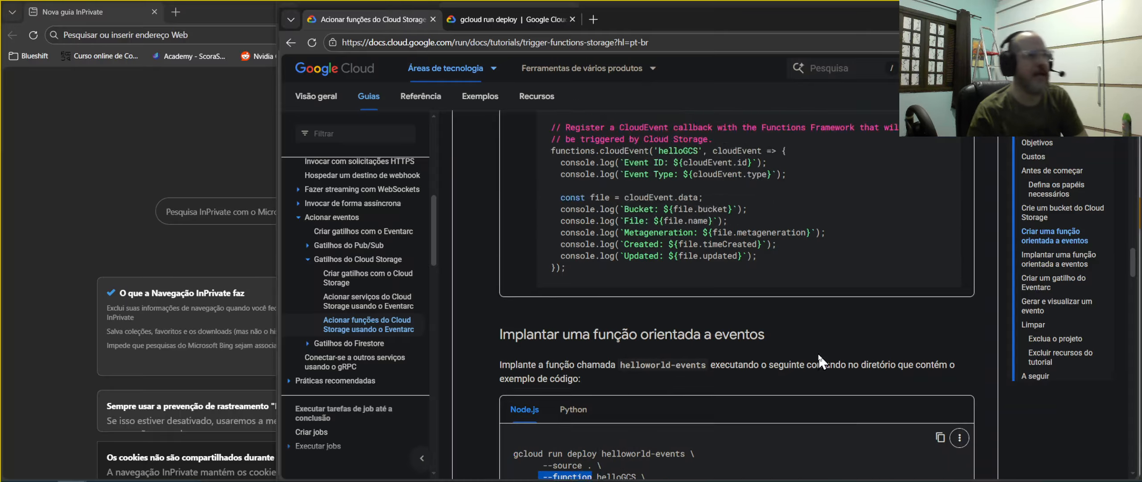
pyautogui.scroll(15, 819, 355)
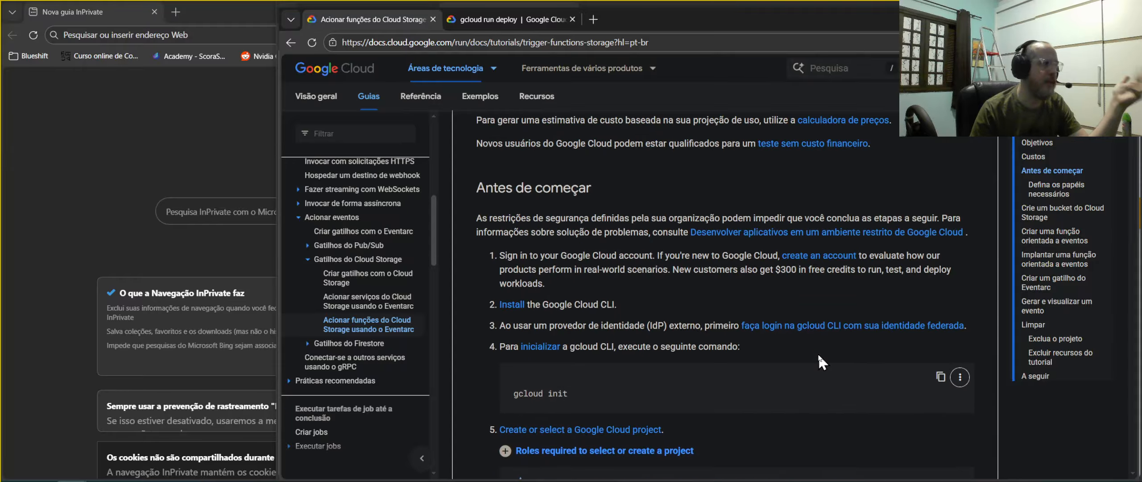
pyautogui.scroll(2, 818, 355)
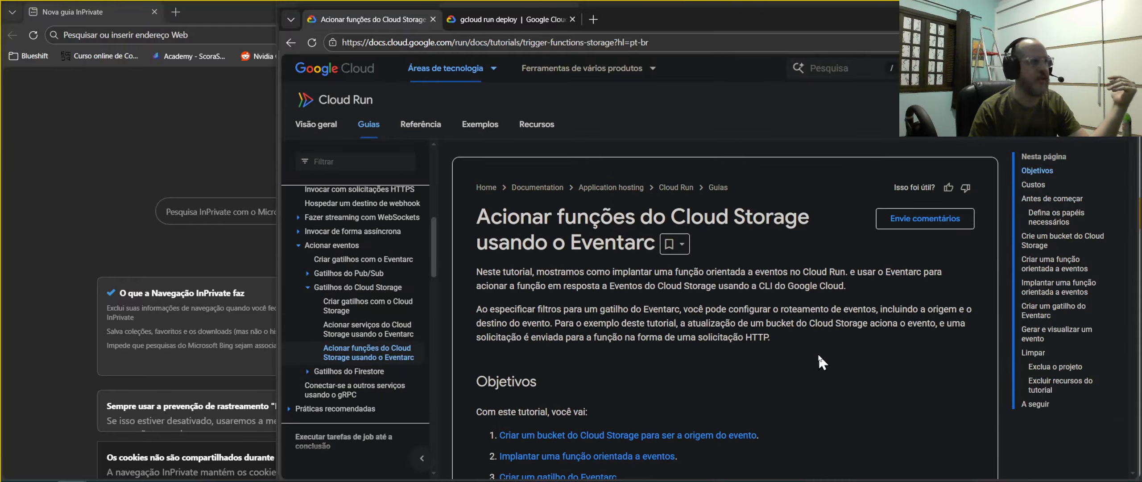
pyautogui.scroll(-9, 818, 356)
pyautogui.scroll(-6, 818, 355)
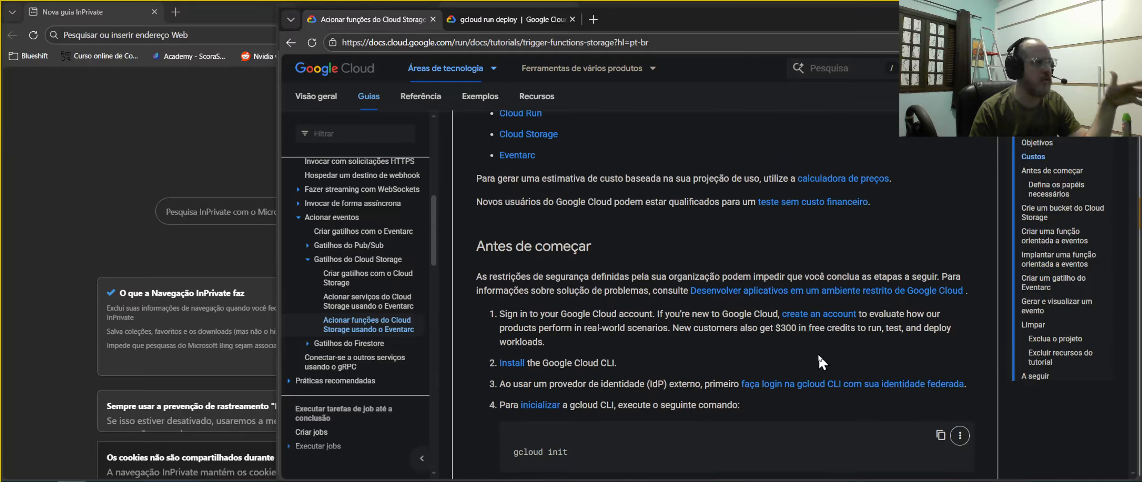
pyautogui.scroll(-4, 819, 356)
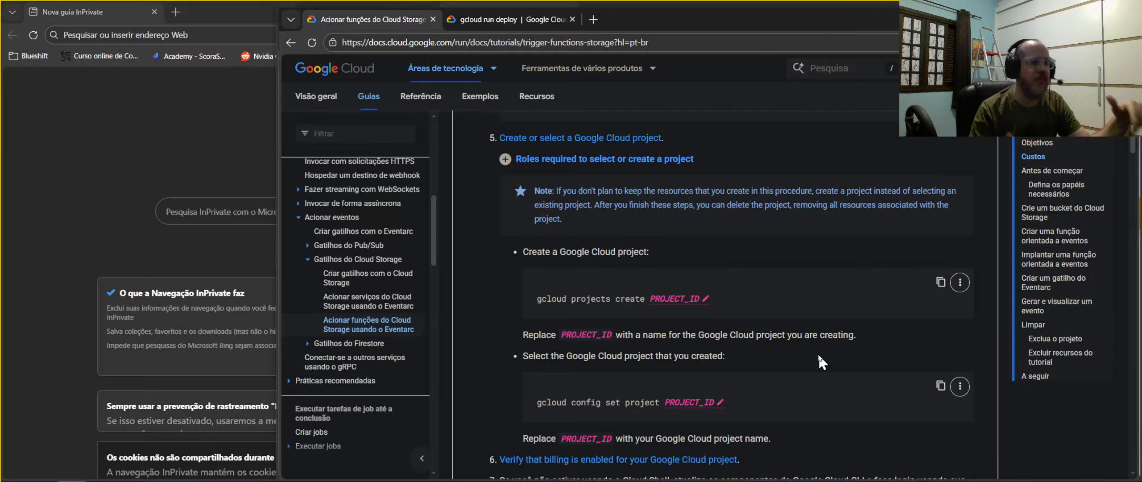
pyautogui.scroll(-5, 818, 355)
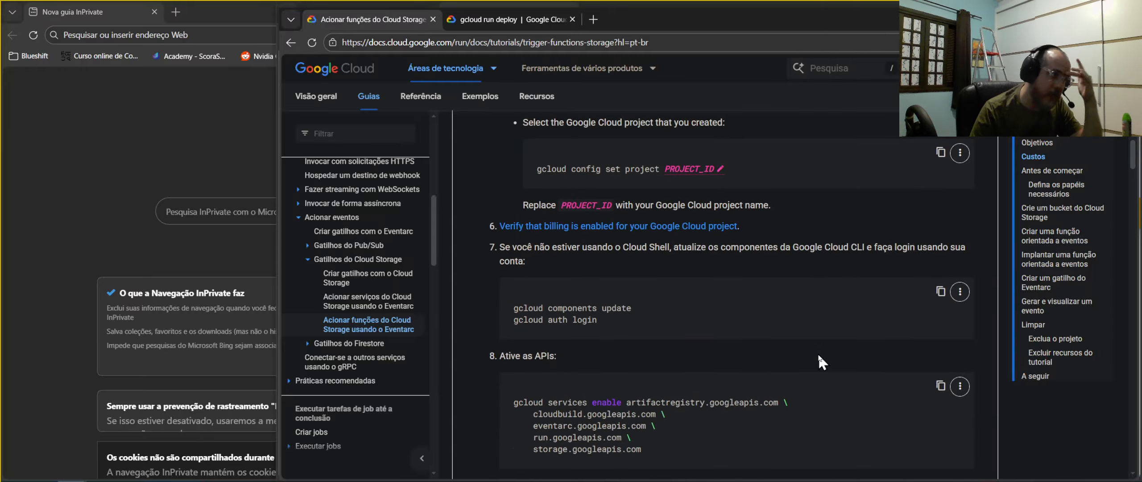
# - Narrow the Google Skills lab window to sit beside the documentation, then bring the documentation forward and collapse its side navigation
pyautogui.moveTo(787, 26); pyautogui.dragTo(818, 27)
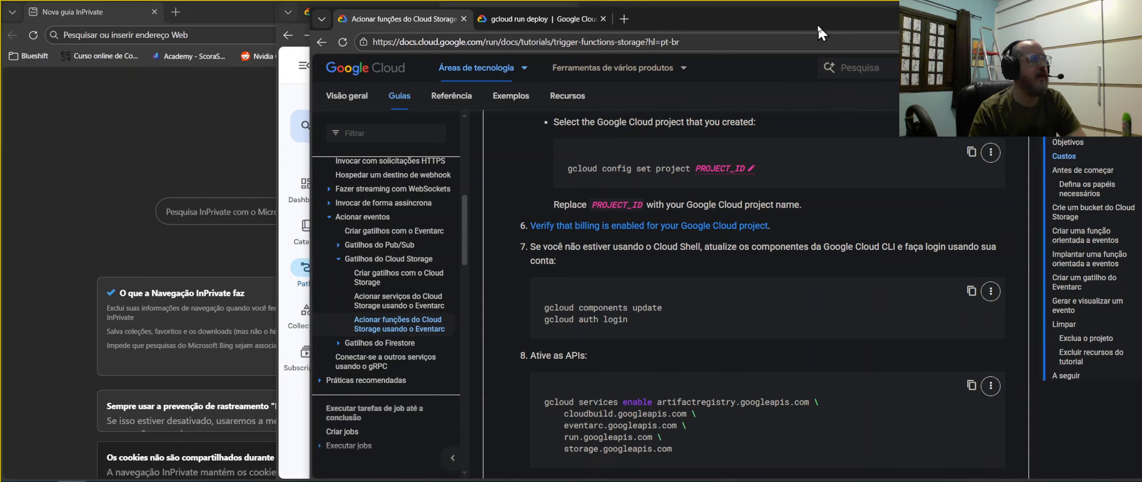
pyautogui.click(286, 419)
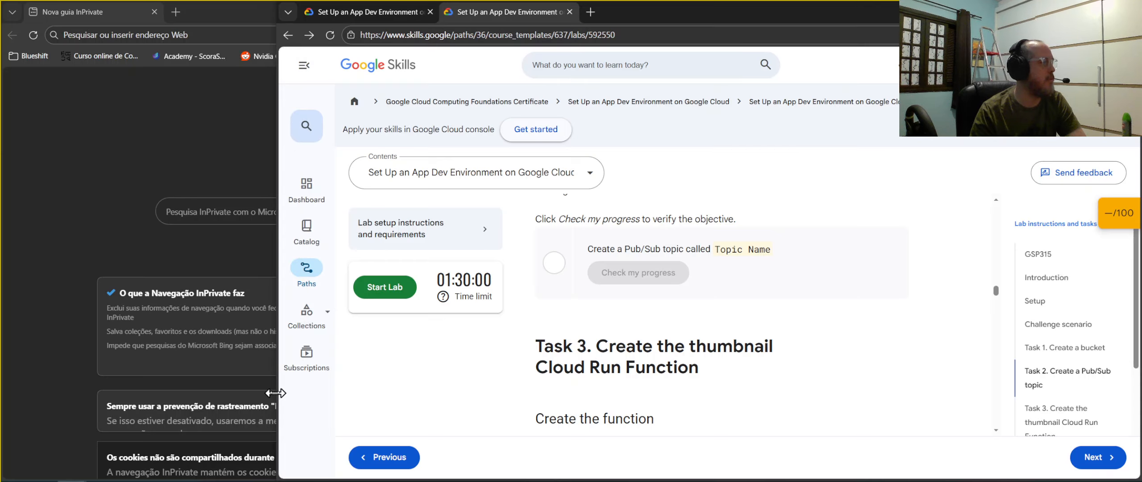
pyautogui.moveTo(276, 393); pyautogui.dragTo(598, 392)
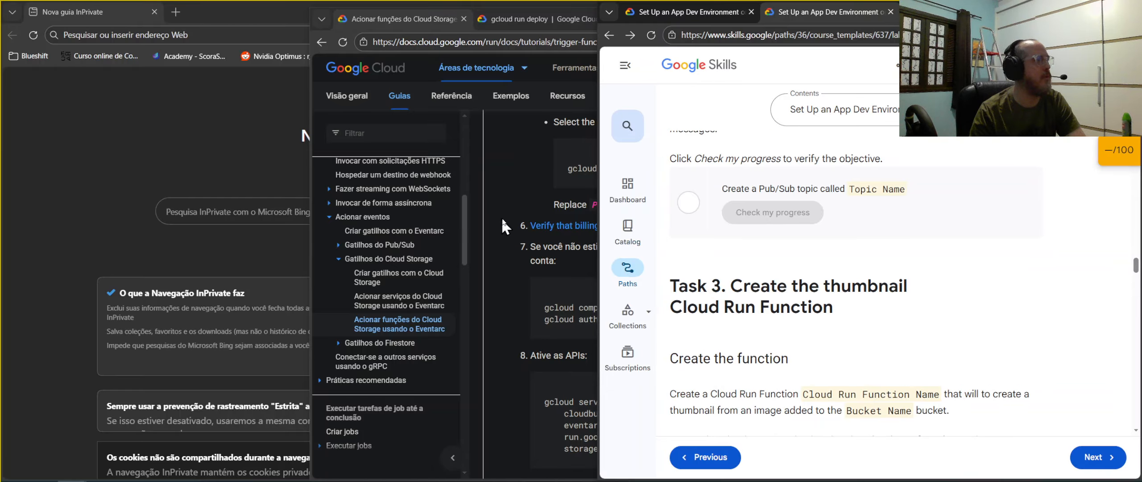
pyautogui.click(513, 183)
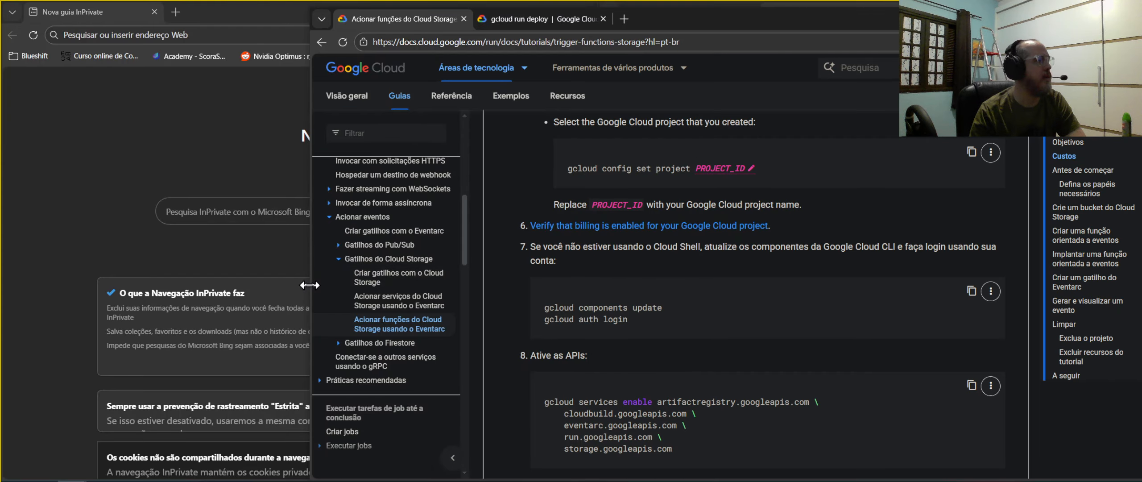
pyautogui.click(453, 457)
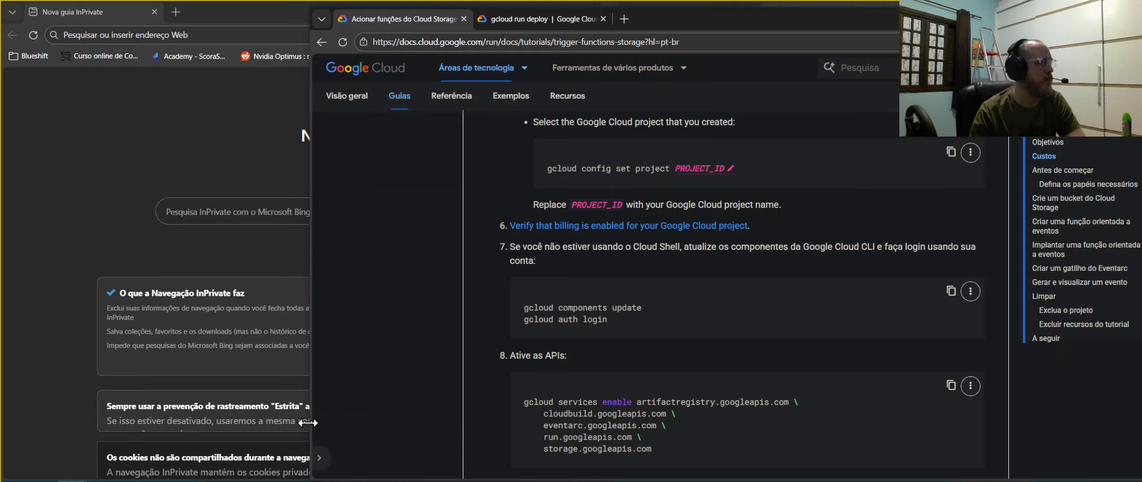
# - Narrow the documentation and lab windows to sit beside the InPrivate window, then start the challenge lab
pyautogui.moveTo(308, 421); pyautogui.dragTo(701, 397)
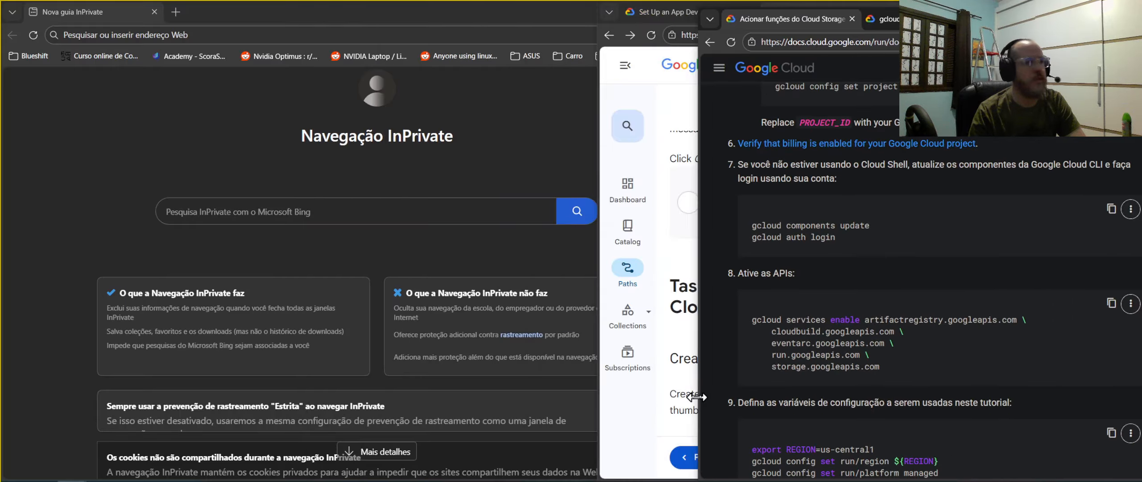
pyautogui.click(657, 243)
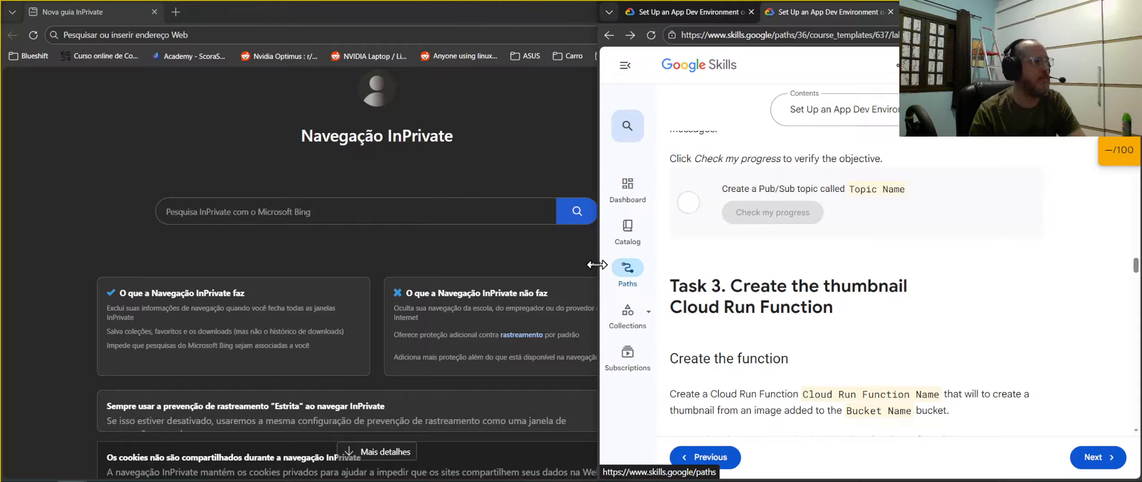
pyautogui.moveTo(599, 270); pyautogui.dragTo(704, 272)
pyautogui.moveTo(1137, 259); pyautogui.dragTo(1135, 96)
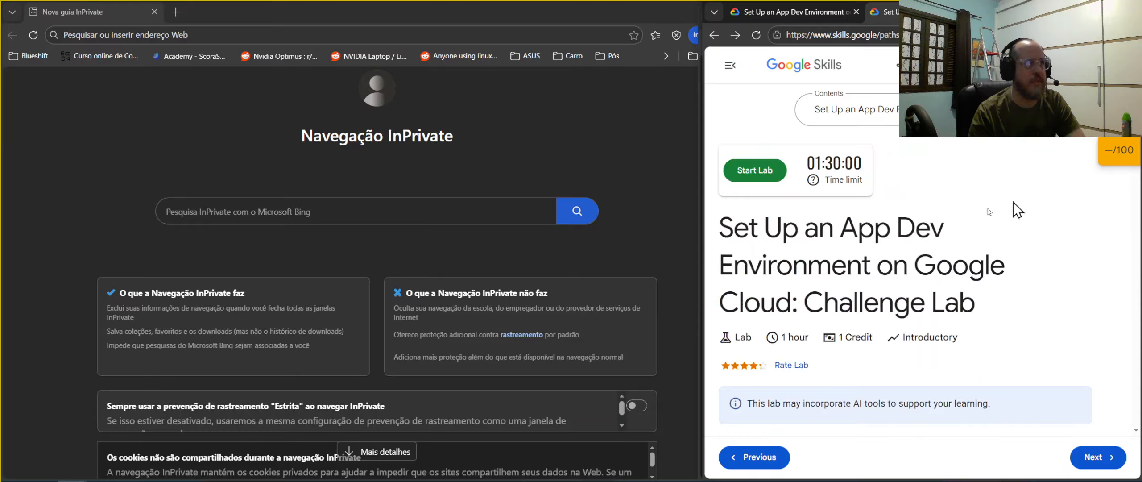
pyautogui.click(759, 180)
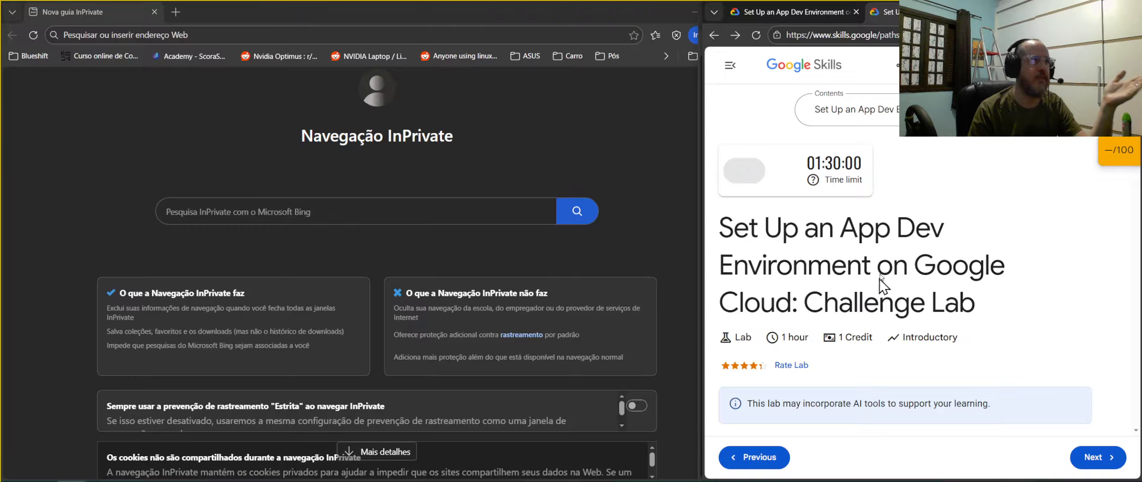
# - Open the lab's Google Cloud console link in the InPrivate window and close the blank new tab
pyautogui.rightClick(798, 275)
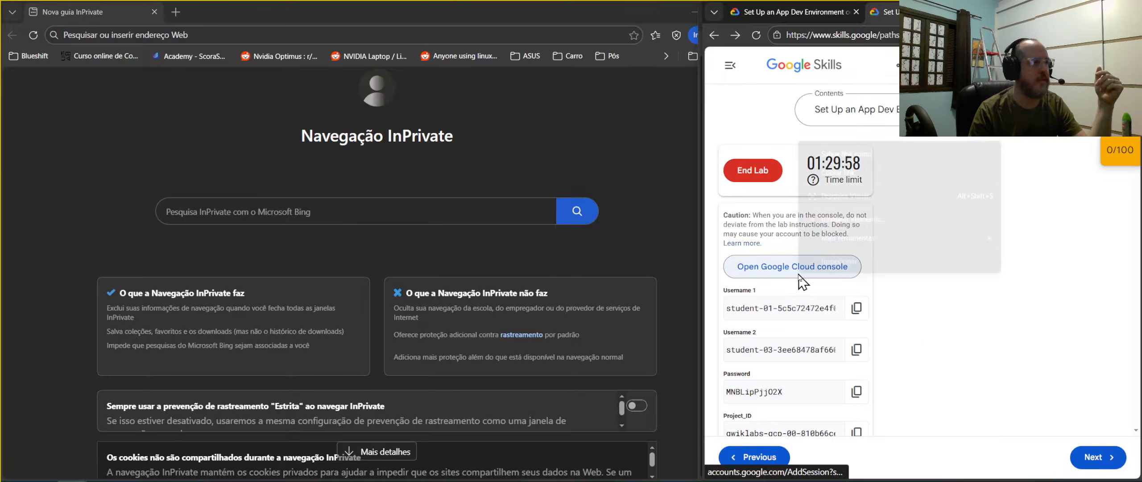
pyautogui.click(839, 94)
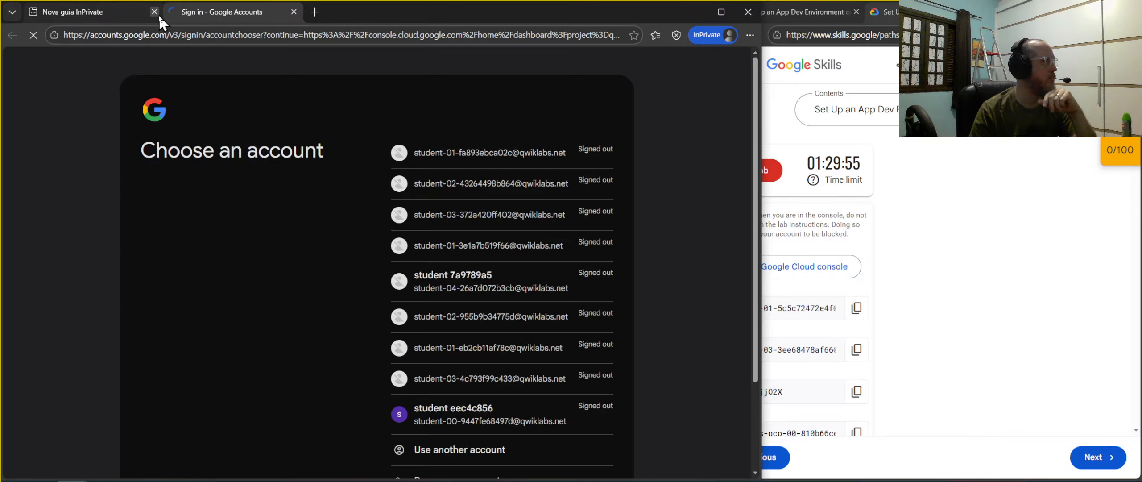
pyautogui.click(154, 12)
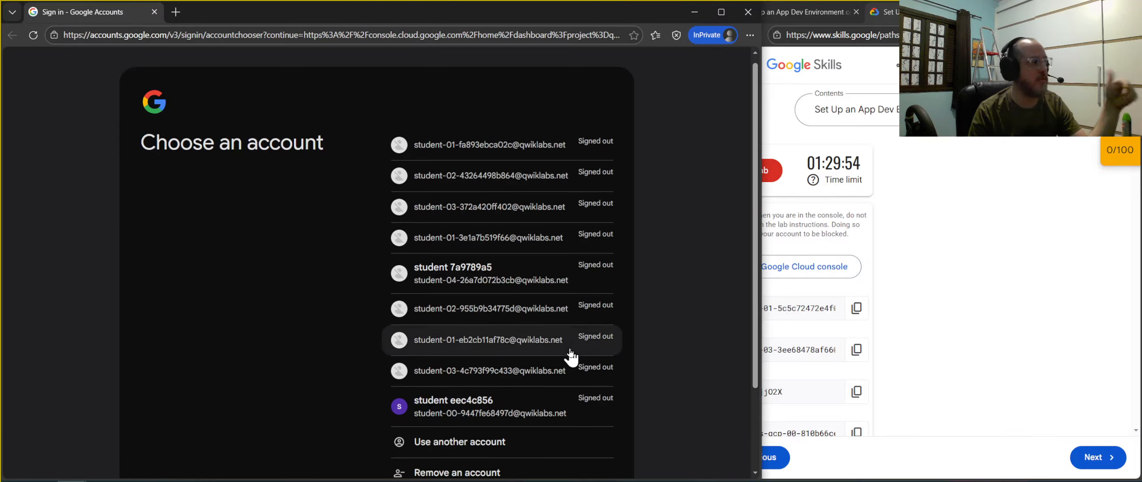
# - Choose to sign in with another account and submit the lab's Username 1 as the Google account e-mail
pyautogui.scroll(-2, 570, 355)
pyautogui.click(1019, 307)
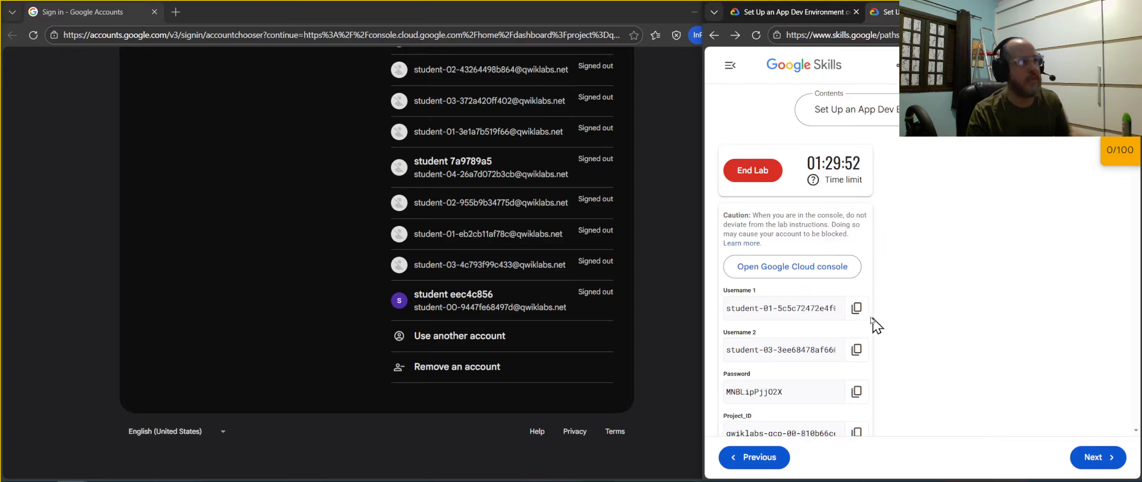
pyautogui.click(856, 309)
pyautogui.click(476, 351)
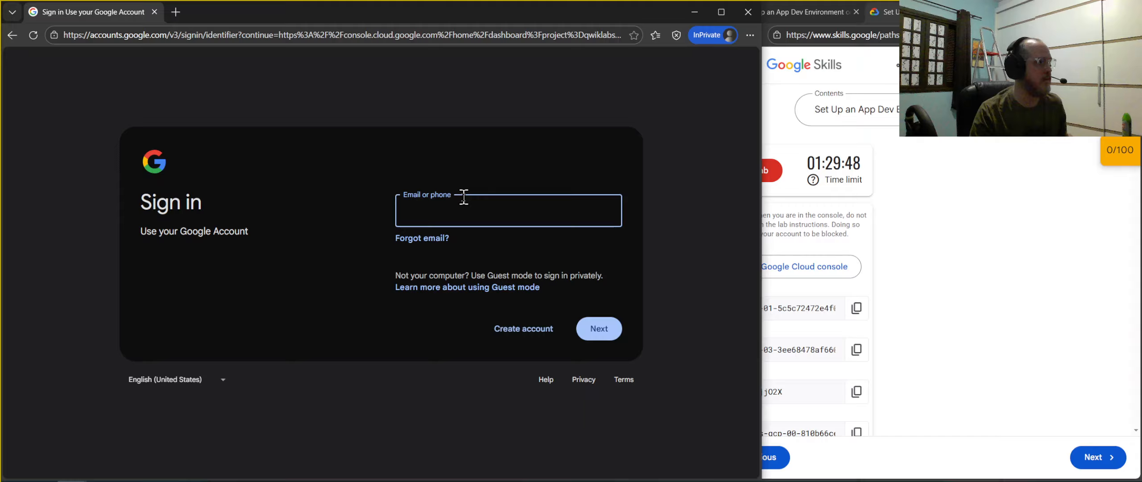
pyautogui.click(466, 209)
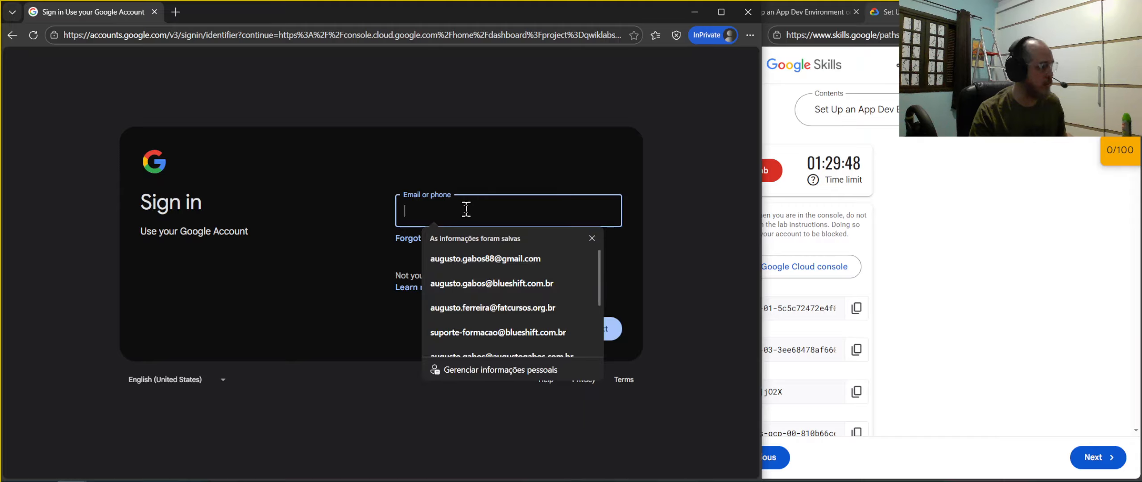
pyautogui.hotkey('ctrl', 'v')
pyautogui.click(593, 336)
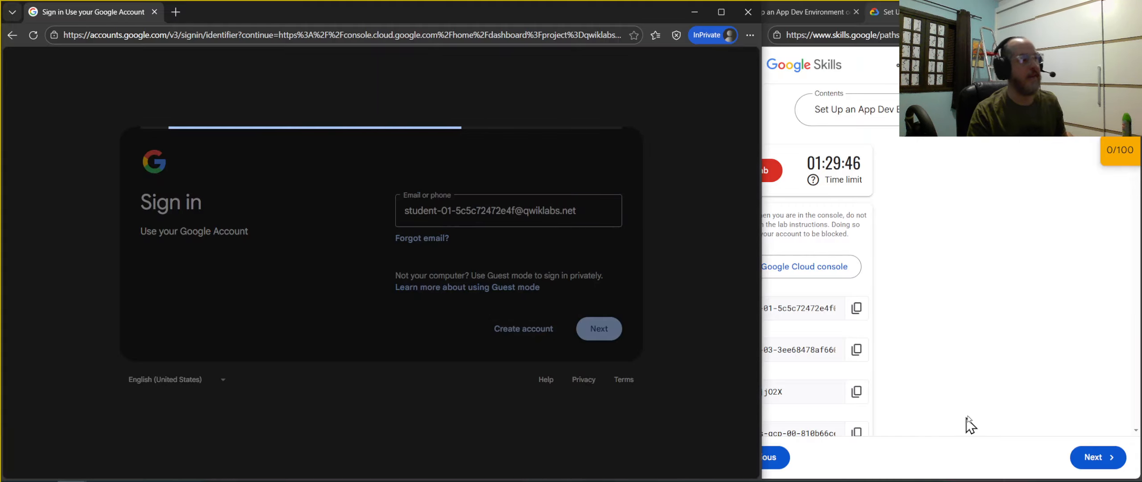
# - Narrow the lab window further, copy the lab's password and submit it in the Google sign-in password field
pyautogui.click(984, 402)
pyautogui.moveTo(709, 377); pyautogui.dragTo(761, 374)
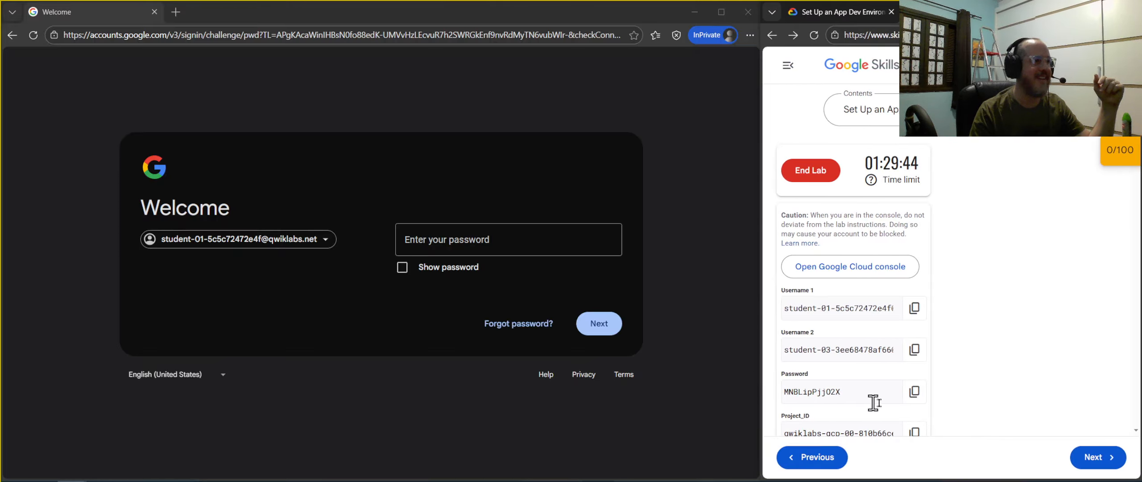
pyautogui.click(913, 396)
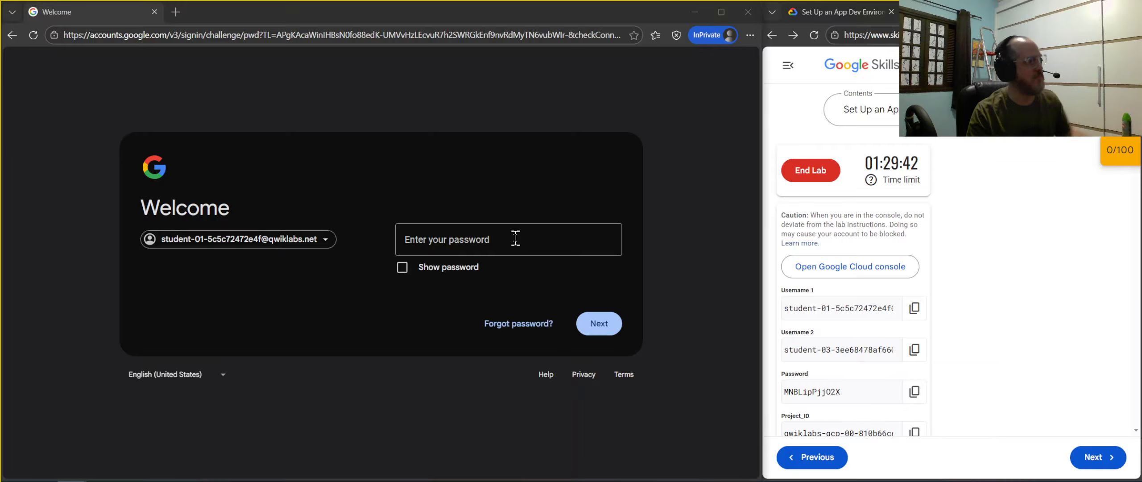
pyautogui.click(515, 238)
pyautogui.hotkey('ctrl', 'v')
pyautogui.click(603, 324)
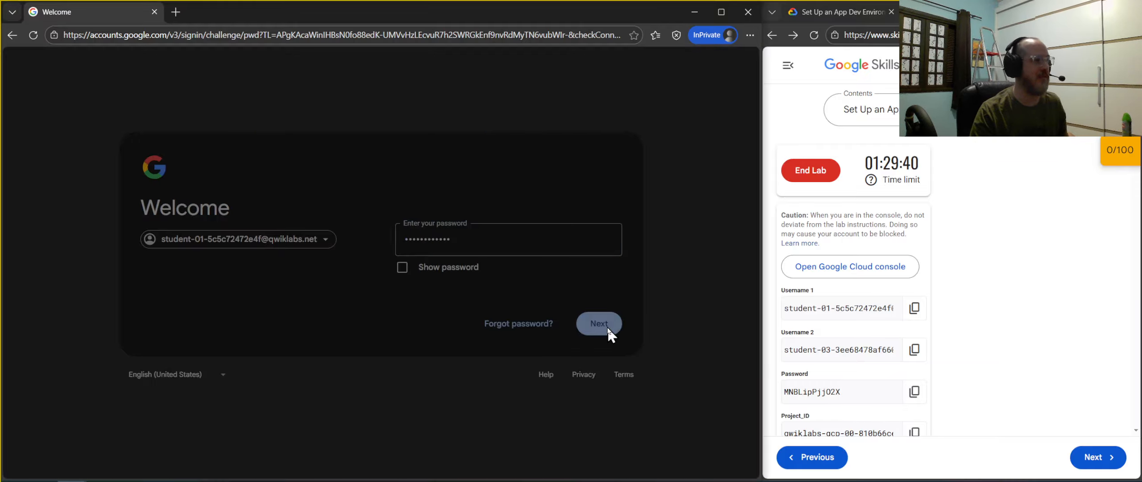
# - Accept the new account's welcome notice, then narrow the documentation window and return to the start of its tutorial
pyautogui.moveTo(371, 471)
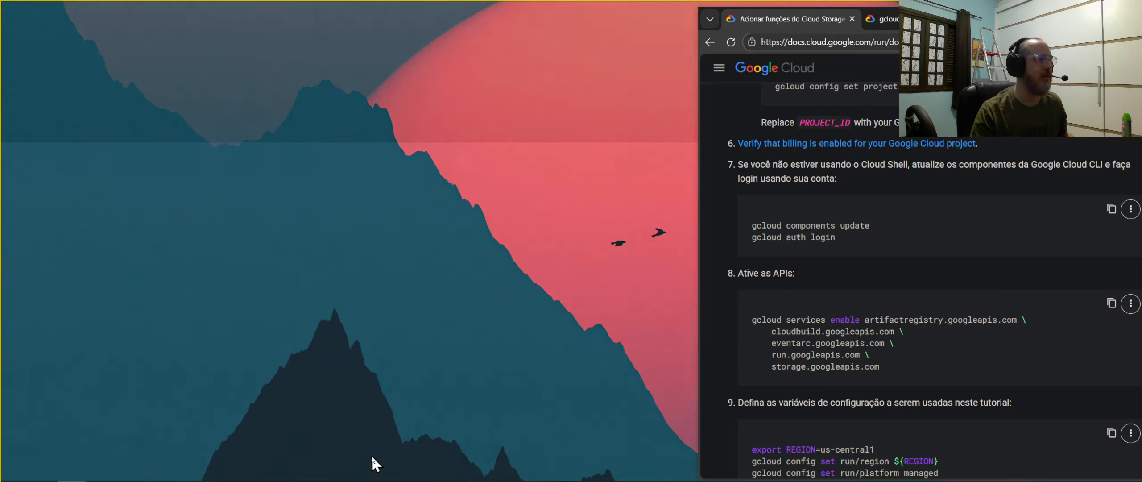
pyautogui.click(373, 464)
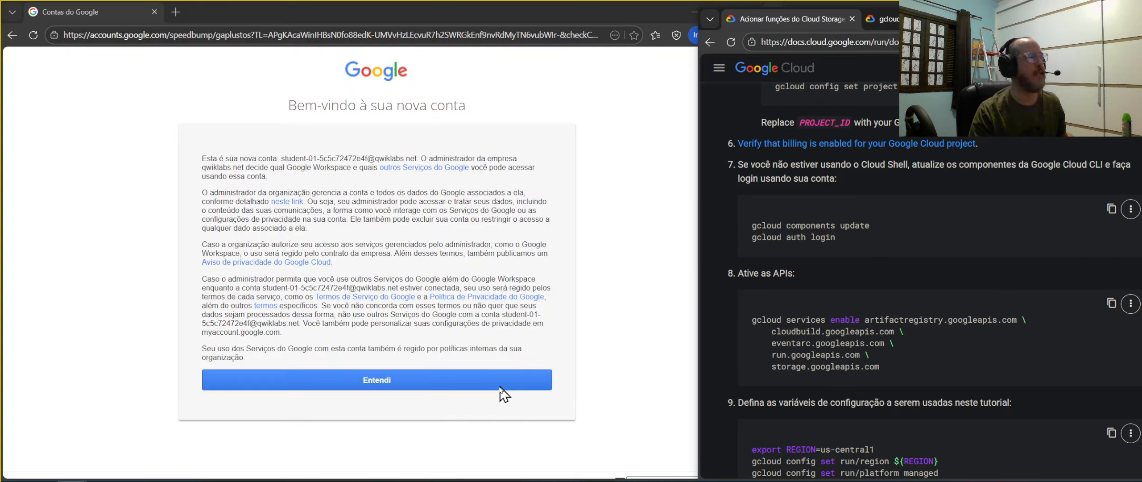
pyautogui.click(376, 380)
pyautogui.click(860, 387)
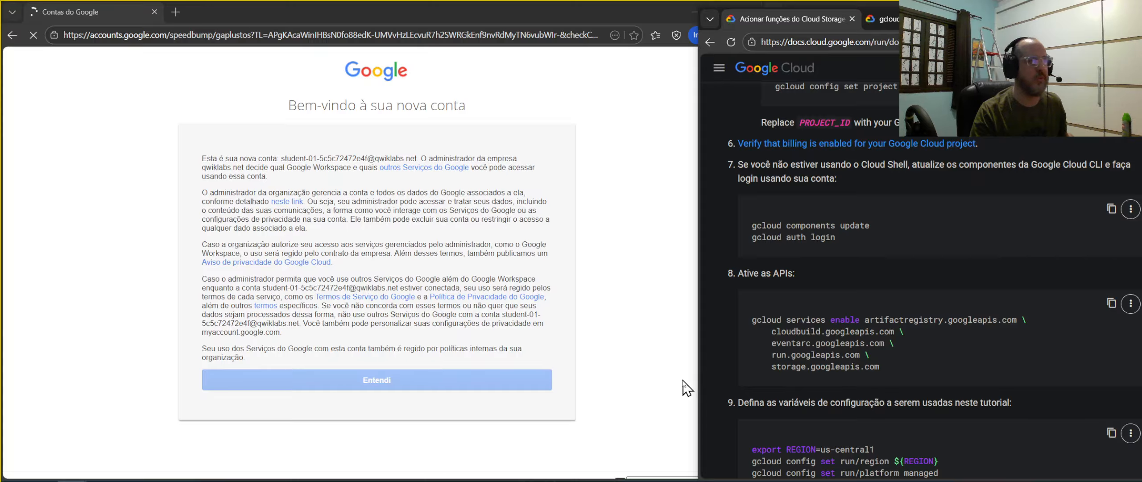
pyautogui.moveTo(700, 383); pyautogui.dragTo(760, 378)
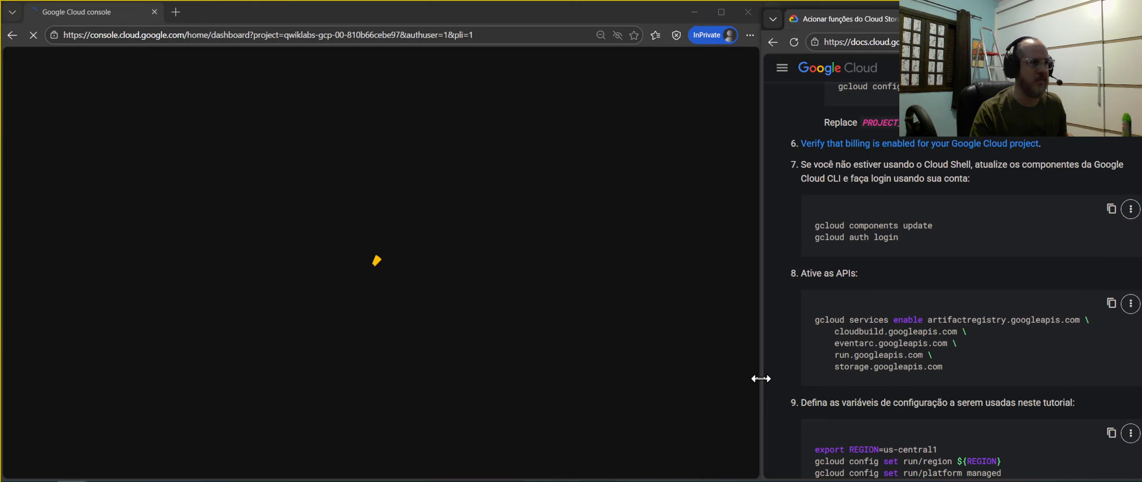
pyautogui.scroll(15, 1067, 248)
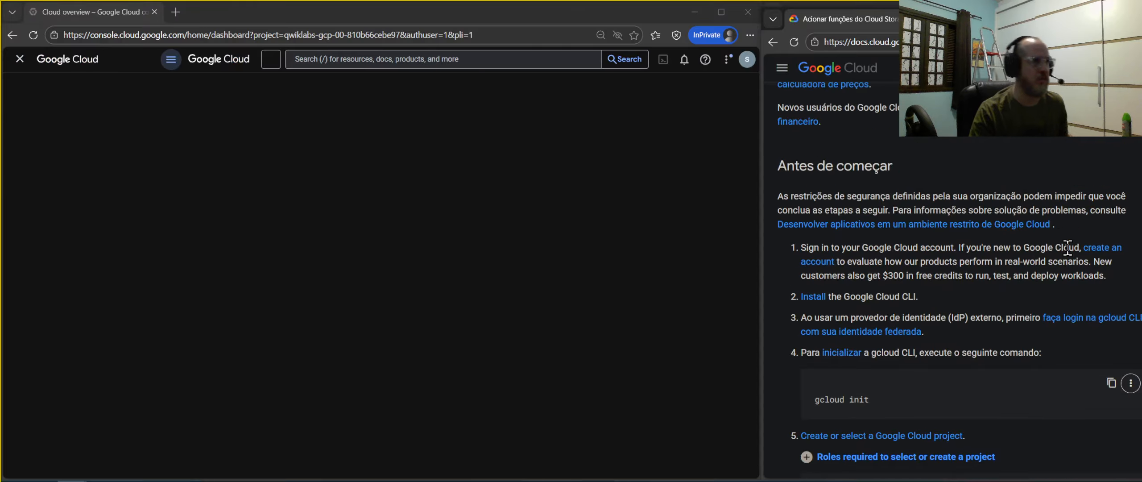
pyautogui.scroll(8, 1067, 247)
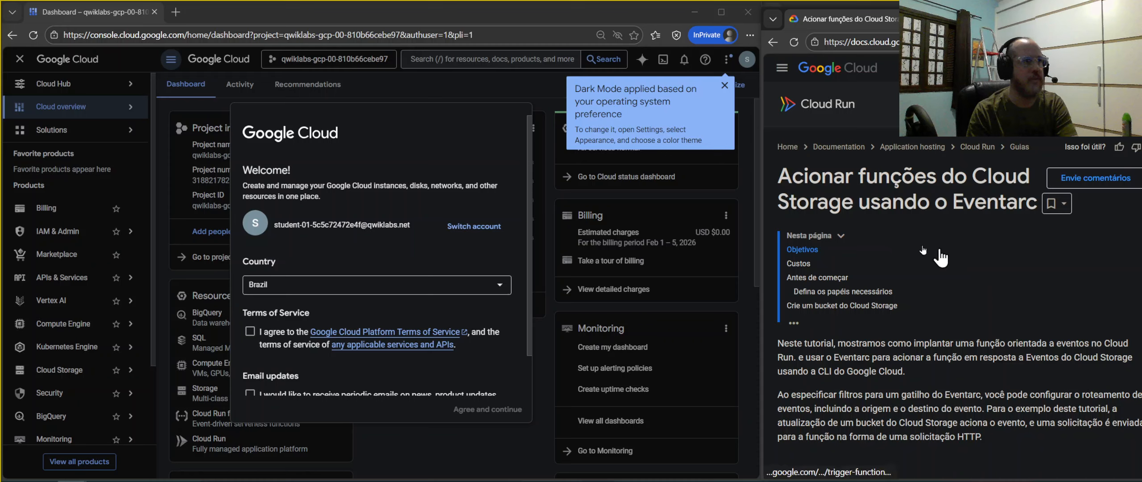
# - Dismiss the dark mode notice and agree to the Google Cloud Terms of Service to continue to the project dashboard
pyautogui.click(748, 111)
pyautogui.click(298, 344)
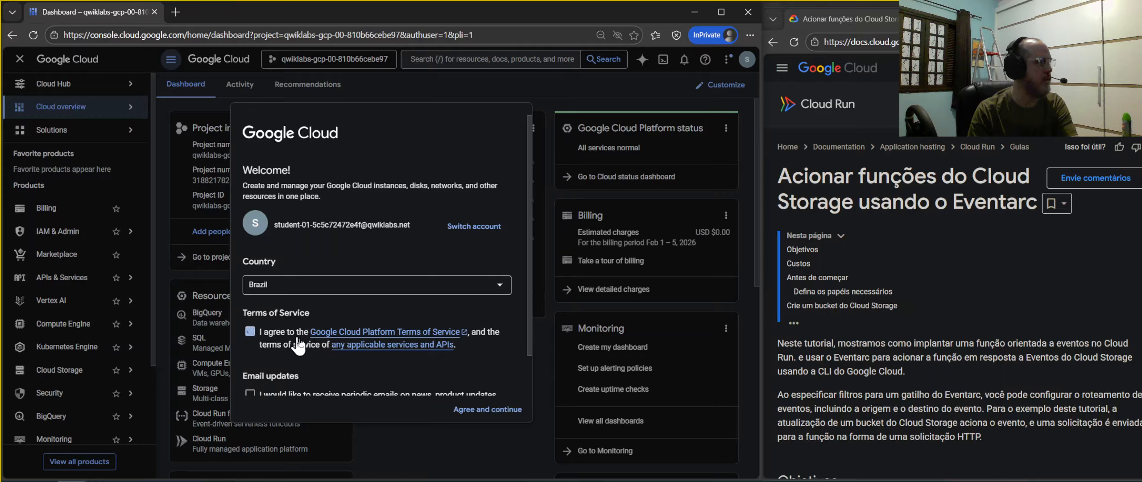
pyautogui.click(488, 403)
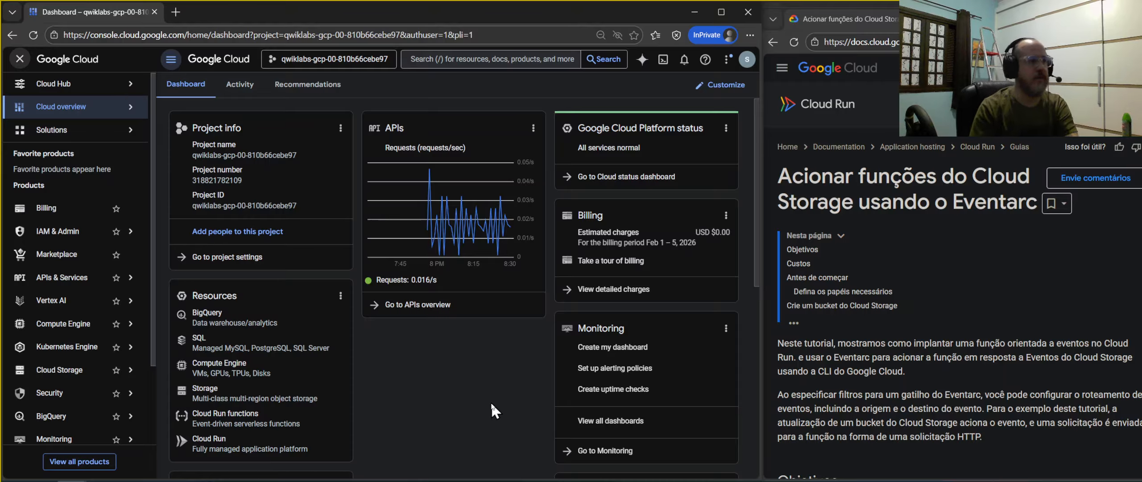
pyautogui.scroll(-5, 781, 296)
pyautogui.scroll(5, 1011, 357)
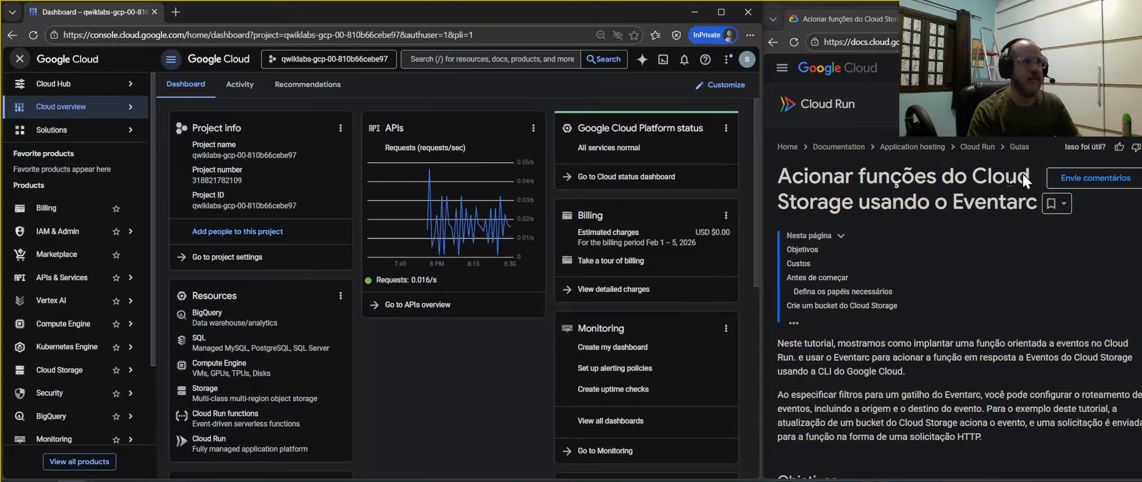
# - Switch the documentation page and the Cloud console to a light theme, then close the console's navigation menu
pyautogui.click(1044, 361)
pyautogui.hotkey('alt', 'shift', 'd')
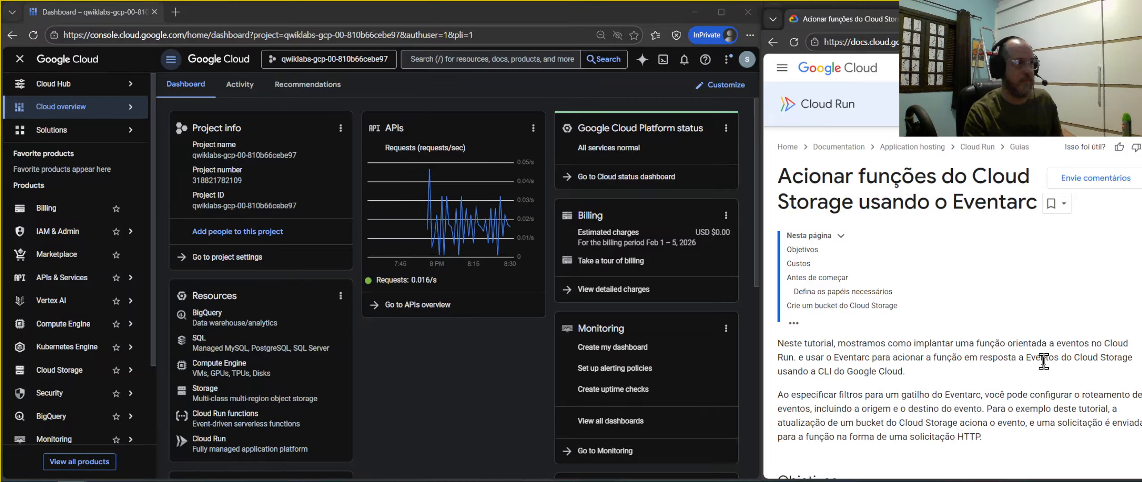
pyautogui.click(726, 58)
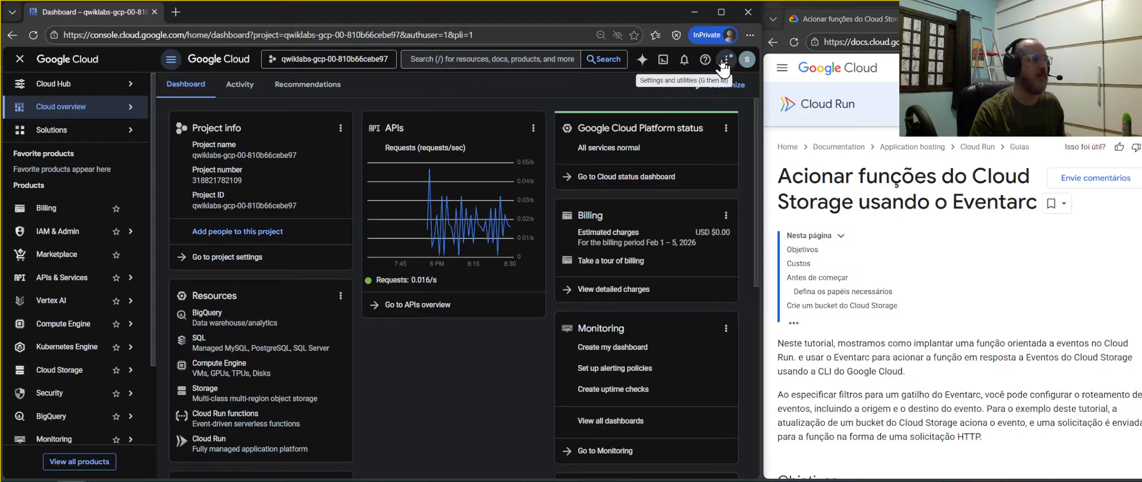
pyautogui.click(686, 96)
pyautogui.click(271, 273)
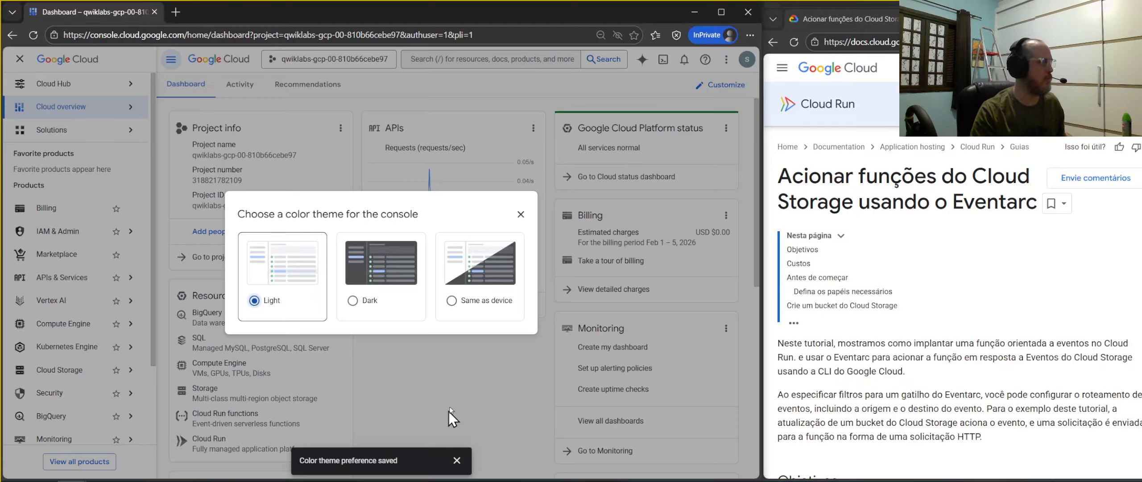
pyautogui.click(449, 411)
pyautogui.click(457, 464)
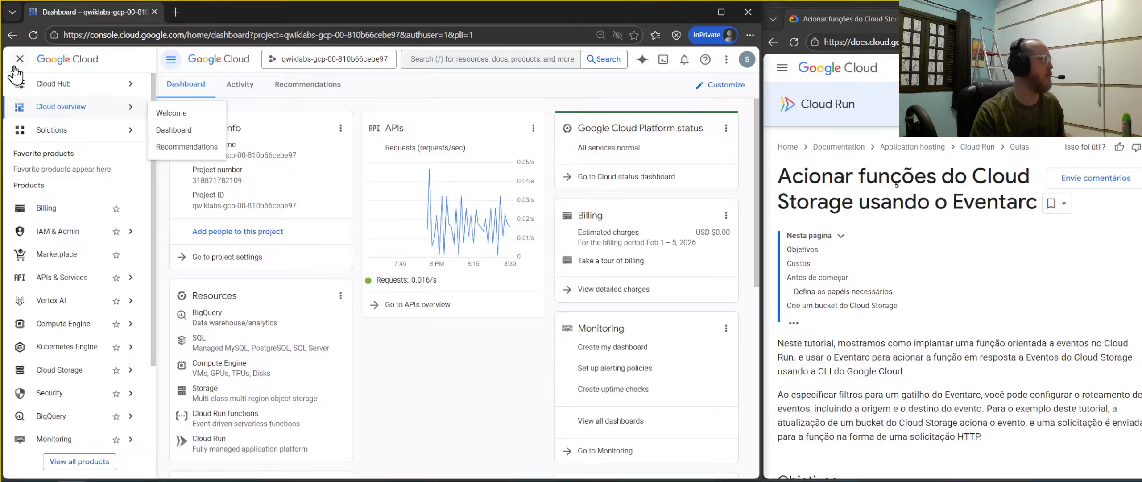
pyautogui.click(20, 58)
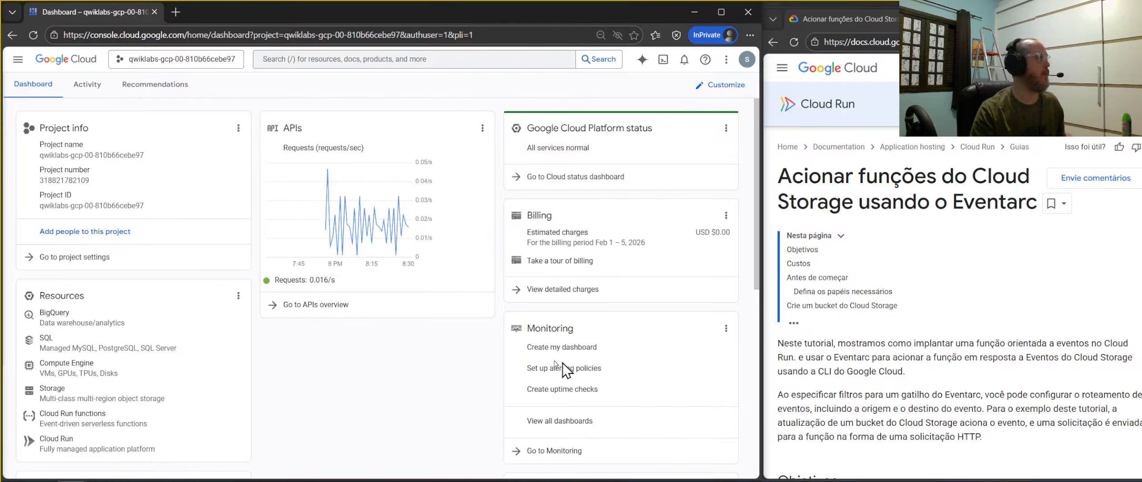
# - Activate Cloud Shell, shrink its panel to about half the console height, and continue past its introduction
pyautogui.click(664, 61)
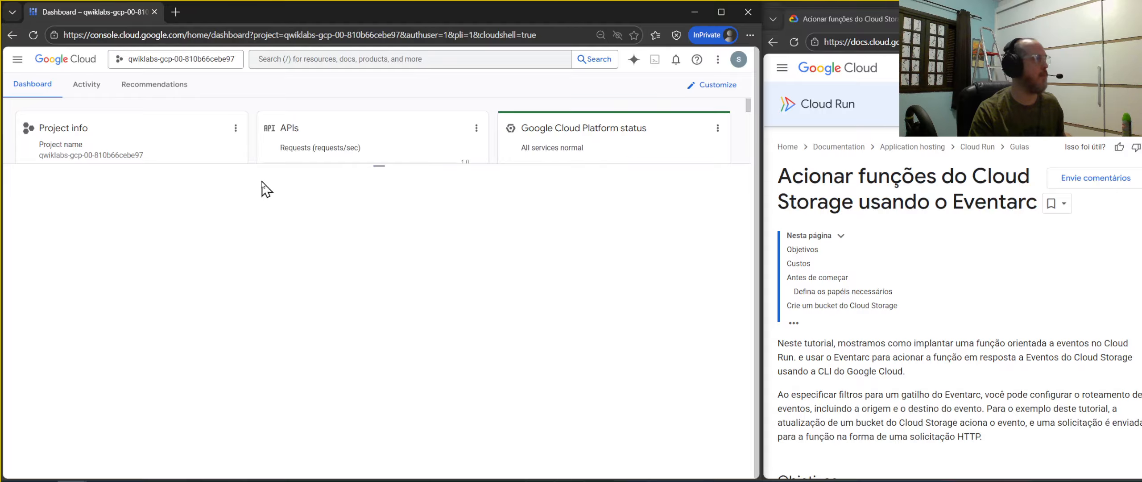
pyautogui.moveTo(382, 169); pyautogui.dragTo(400, 270)
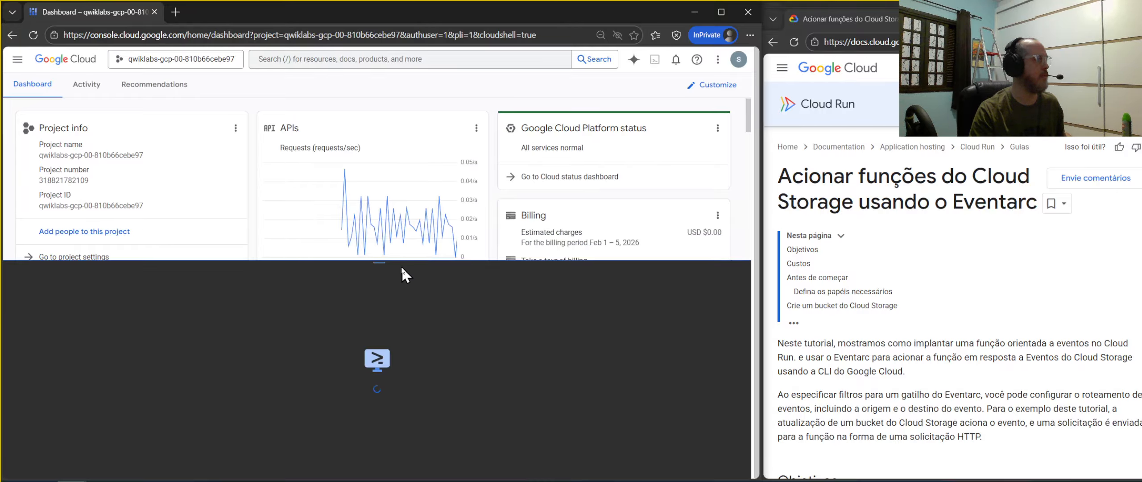
pyautogui.scroll(-5, 816, 357)
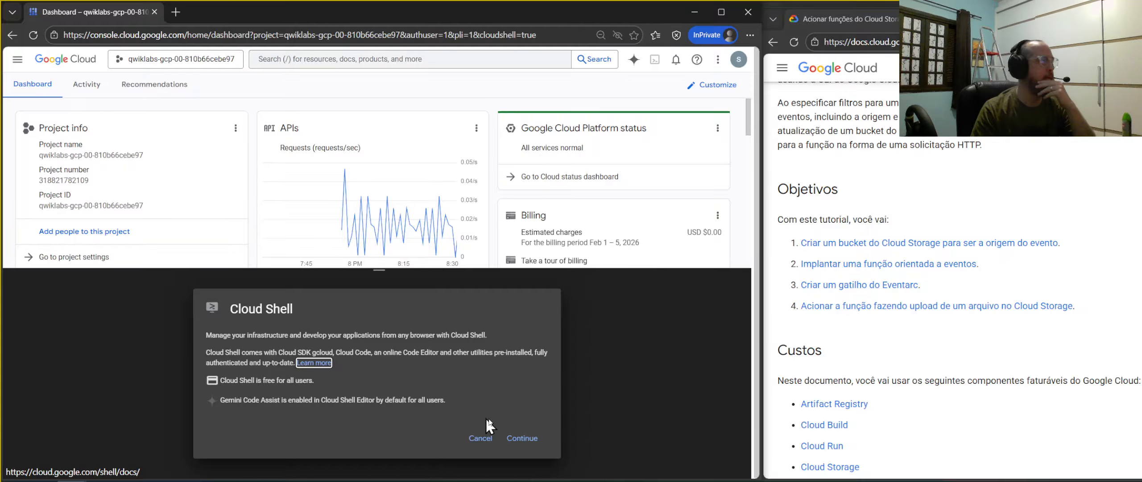
pyautogui.click(524, 438)
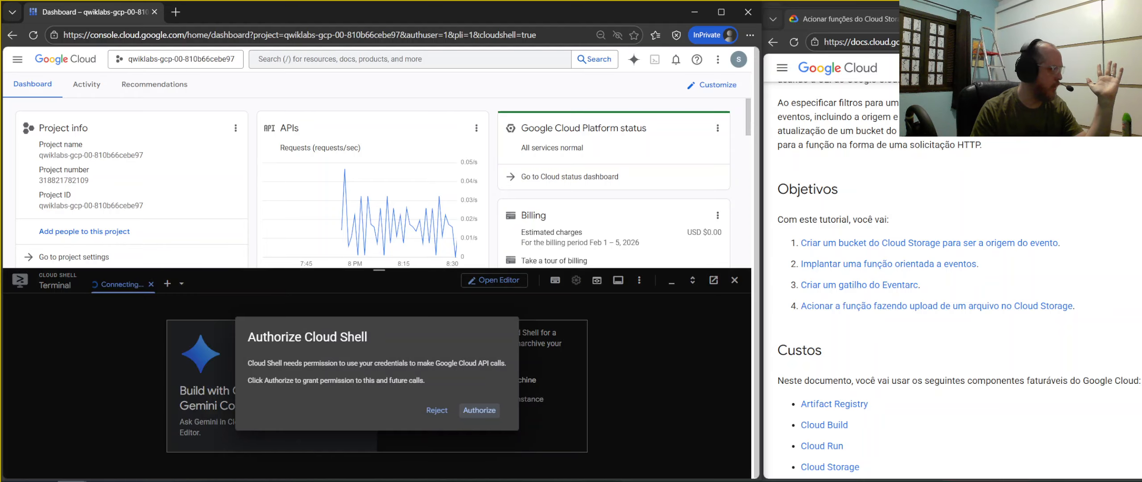
# - Bring up the lab instructions and read the tasks requested in the Your challenge section
pyautogui.click(201, 481)
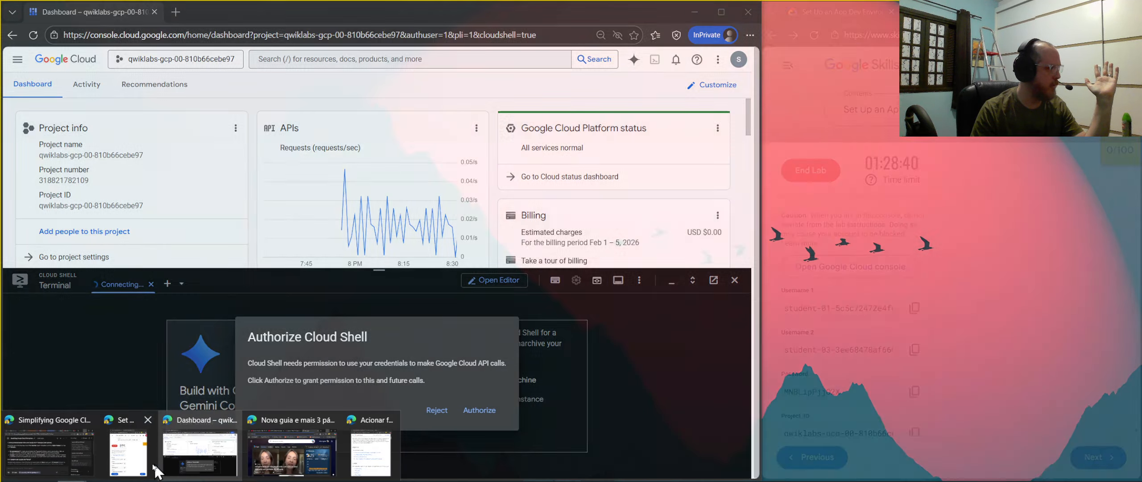
pyautogui.click(127, 465)
pyautogui.scroll(-10, 1066, 272)
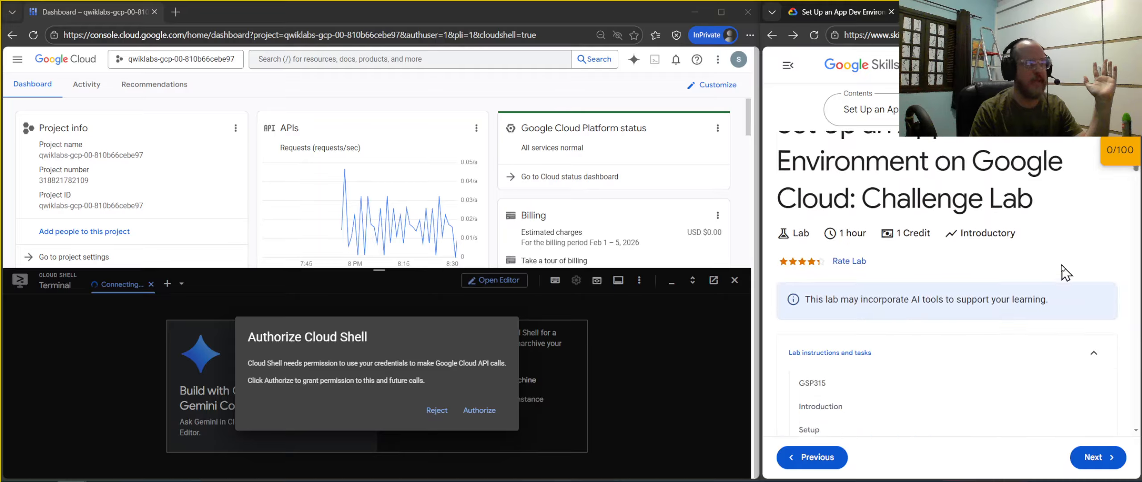
pyautogui.scroll(-15, 1066, 272)
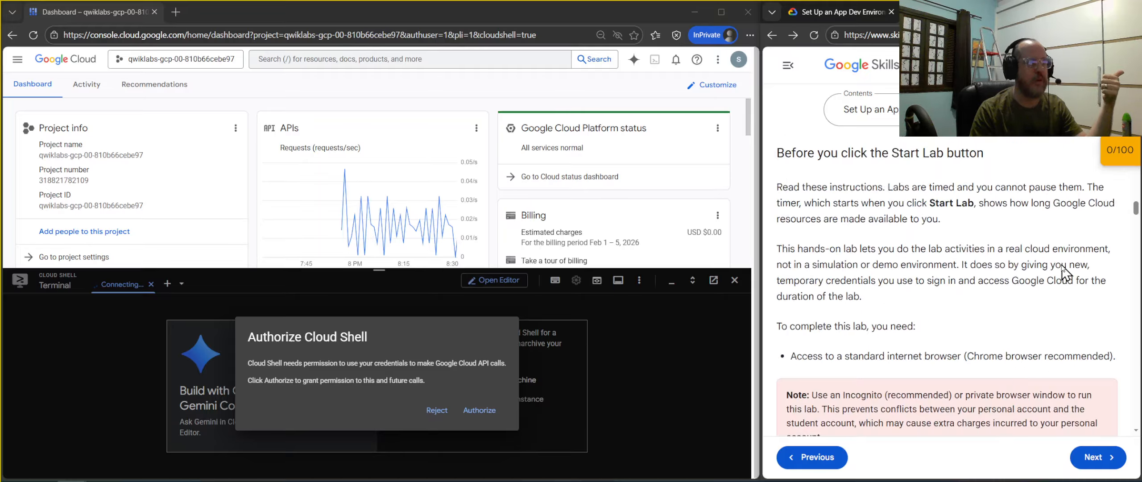
pyautogui.scroll(-5, 1066, 273)
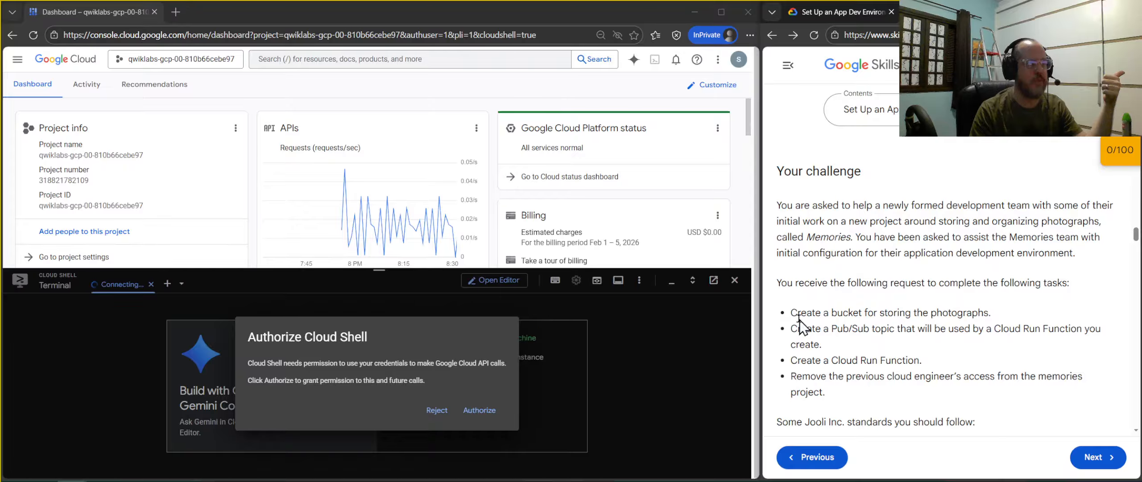
pyautogui.moveTo(791, 312); pyautogui.dragTo(991, 313)
pyautogui.moveTo(791, 328); pyautogui.dragTo(924, 329)
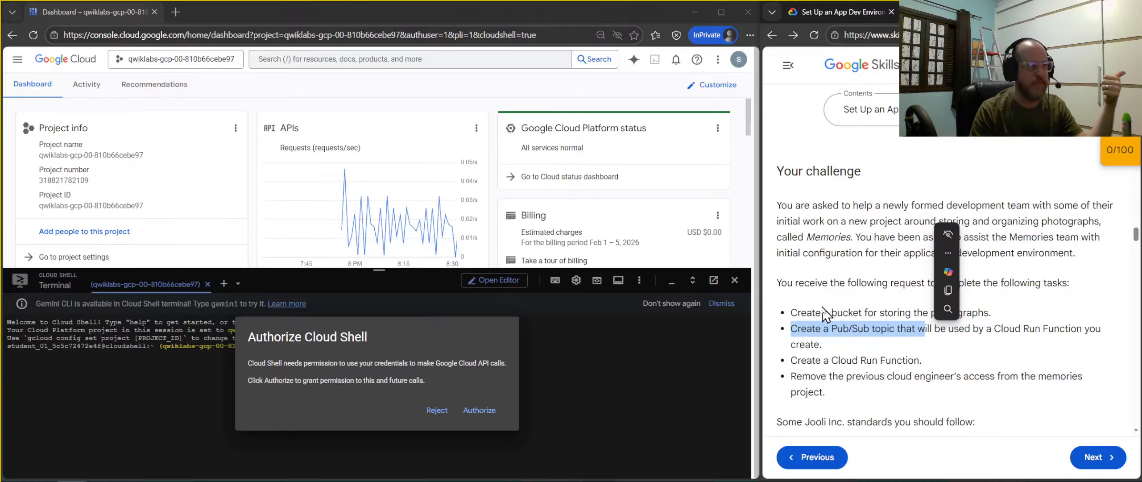
pyautogui.moveTo(791, 361); pyautogui.dragTo(950, 369)
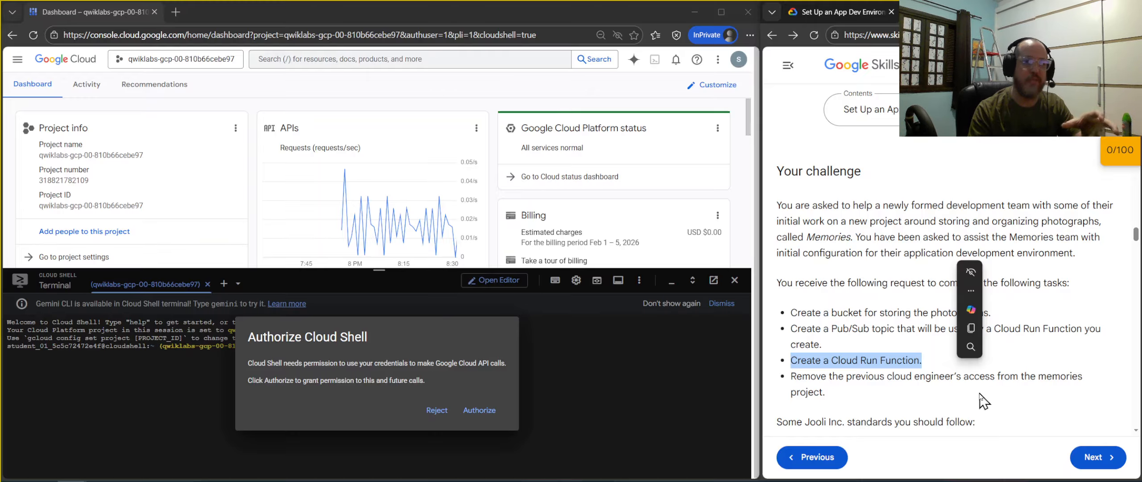
pyautogui.moveTo(863, 399); pyautogui.dragTo(791, 376)
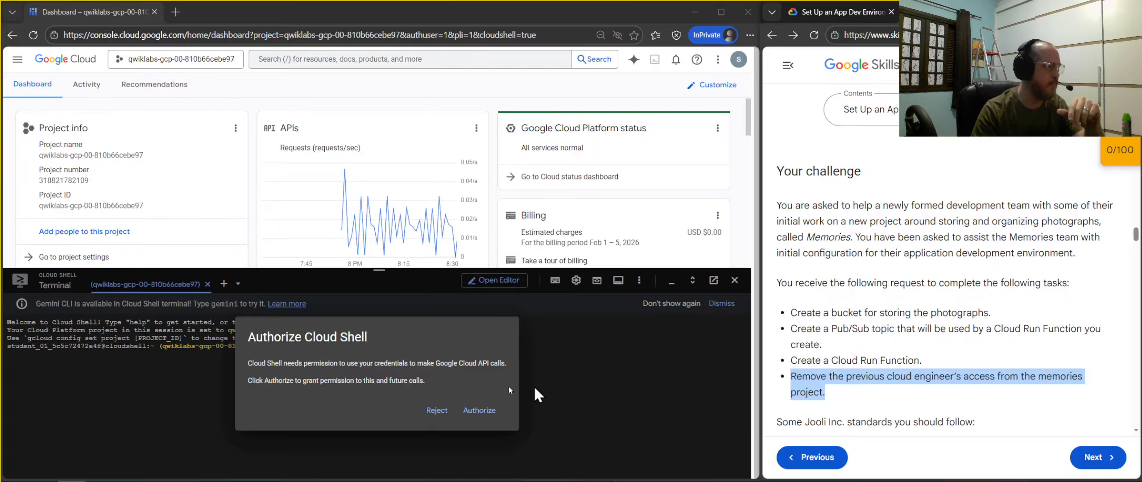
# - Authorize Cloud Shell to use the account credentials and set the terminal's text size to Large
pyautogui.click(476, 416)
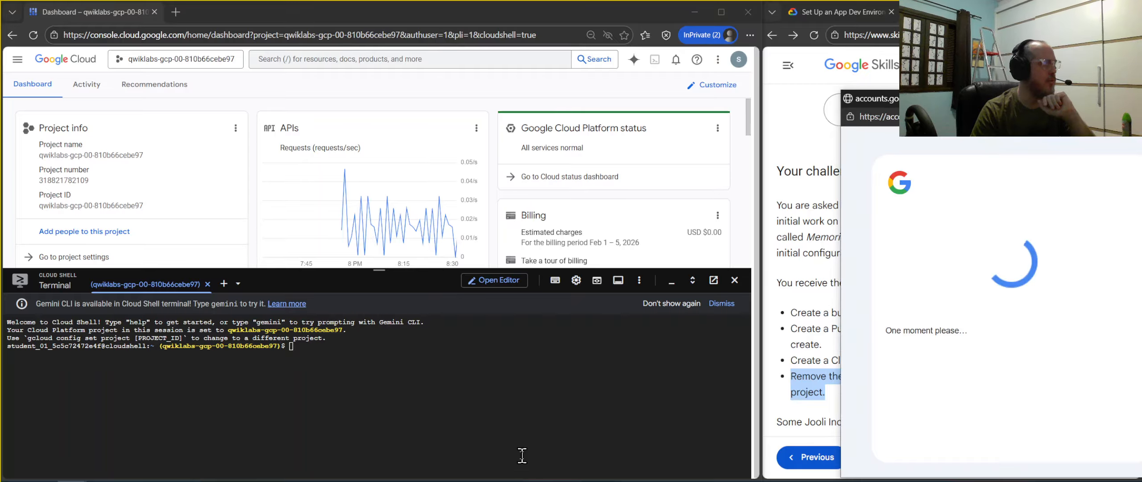
pyautogui.click(576, 280)
pyautogui.moveTo(491, 319)
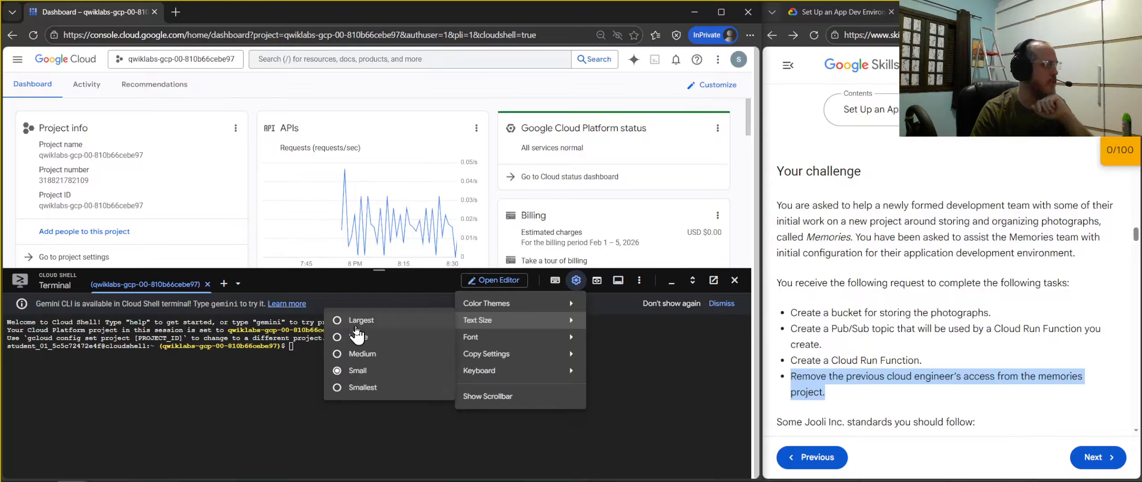
pyautogui.click(358, 336)
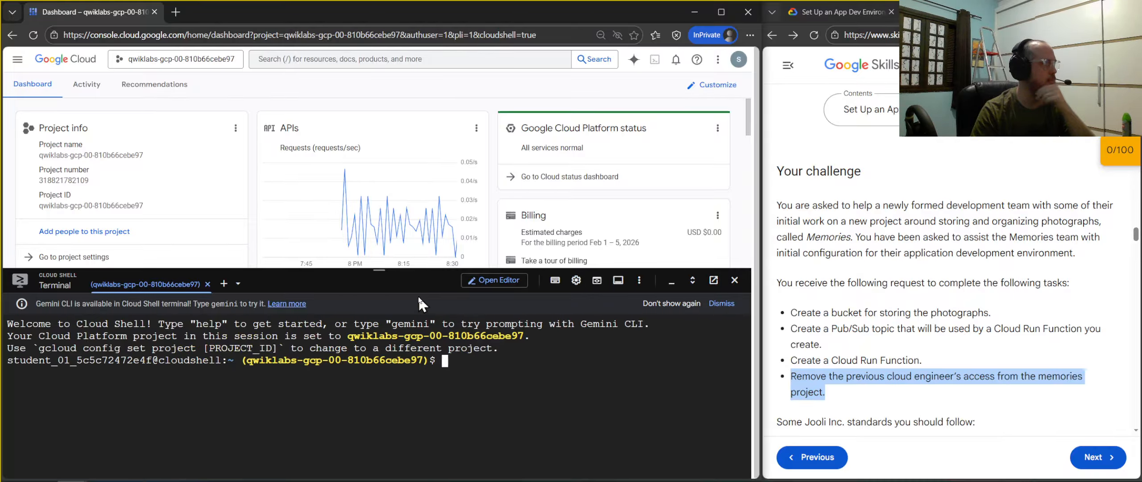
pyautogui.moveTo(375, 270); pyautogui.dragTo(405, 271)
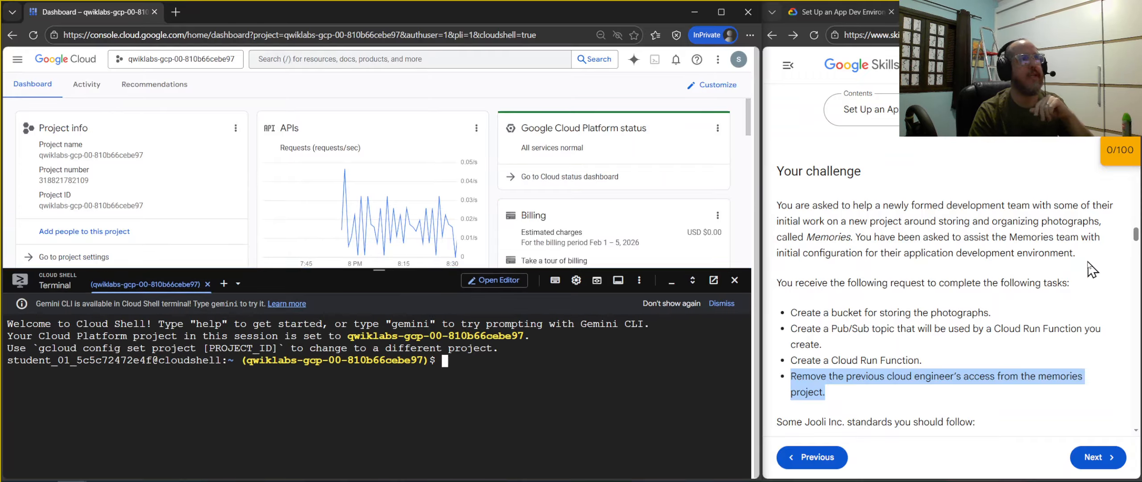
# - Switch to the Cloud Run documentation and review the tutorial's objectives, costs, setup commands and required roles
pyautogui.hotkey('alt', 'Tab')
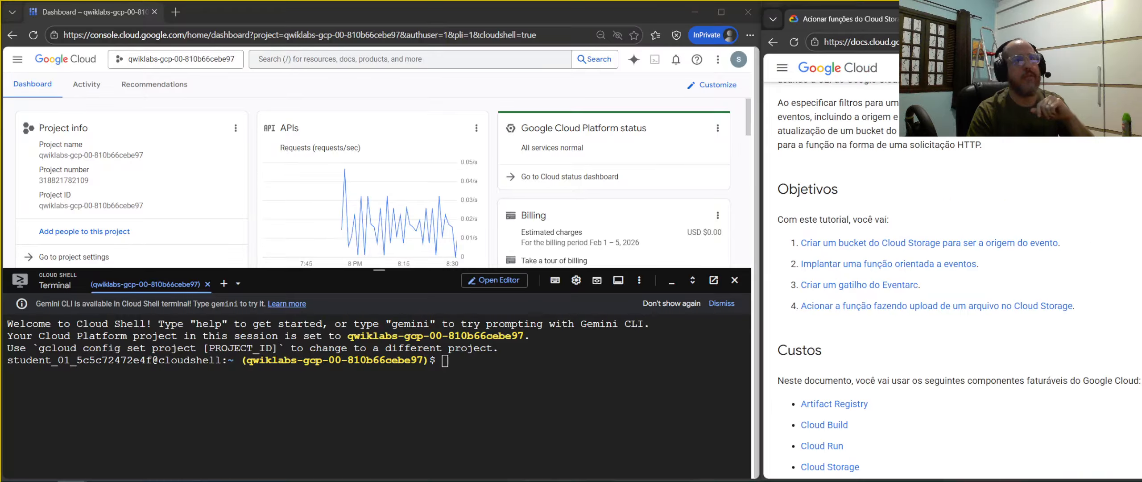
pyautogui.scroll(5, 1095, 258)
pyautogui.scroll(-10, 1095, 258)
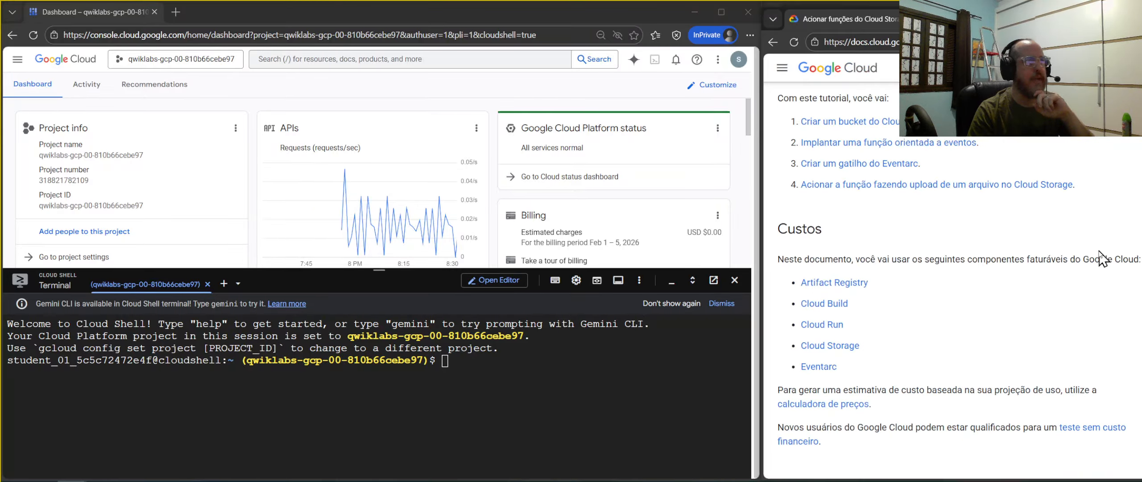
pyautogui.scroll(10, 1096, 258)
pyautogui.scroll(-9, 1064, 207)
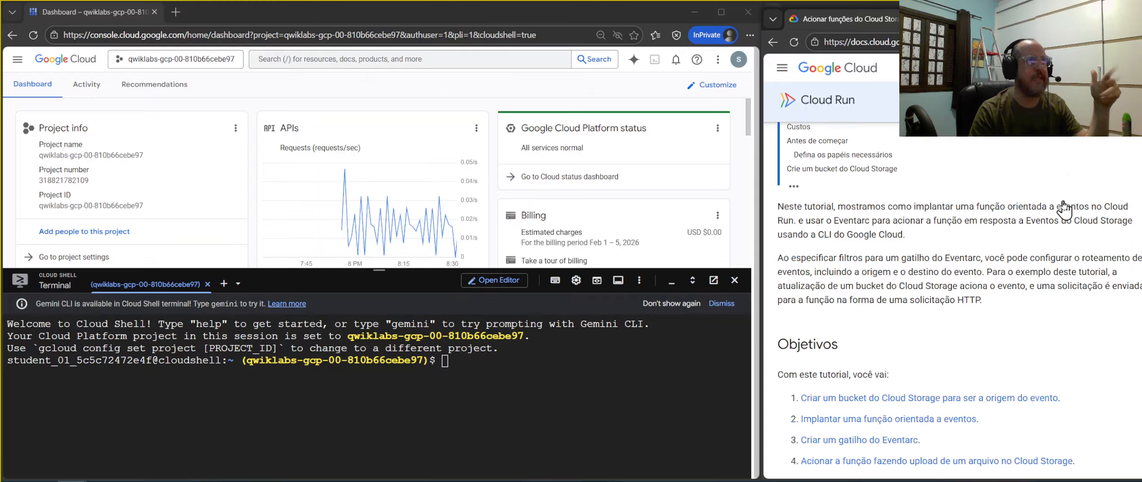
pyautogui.scroll(-10, 1063, 207)
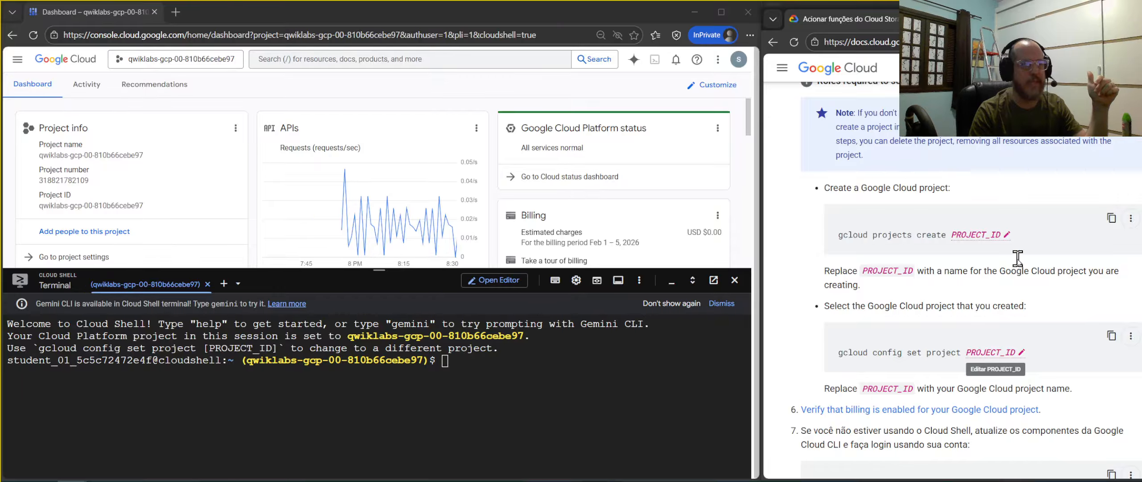
pyautogui.scroll(-6, 1018, 257)
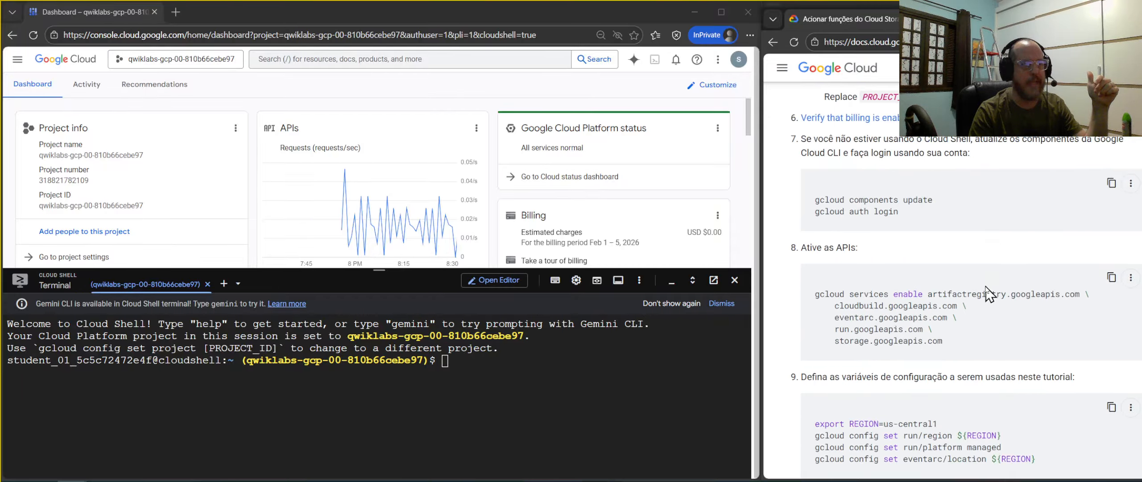
pyautogui.scroll(-10, 1010, 341)
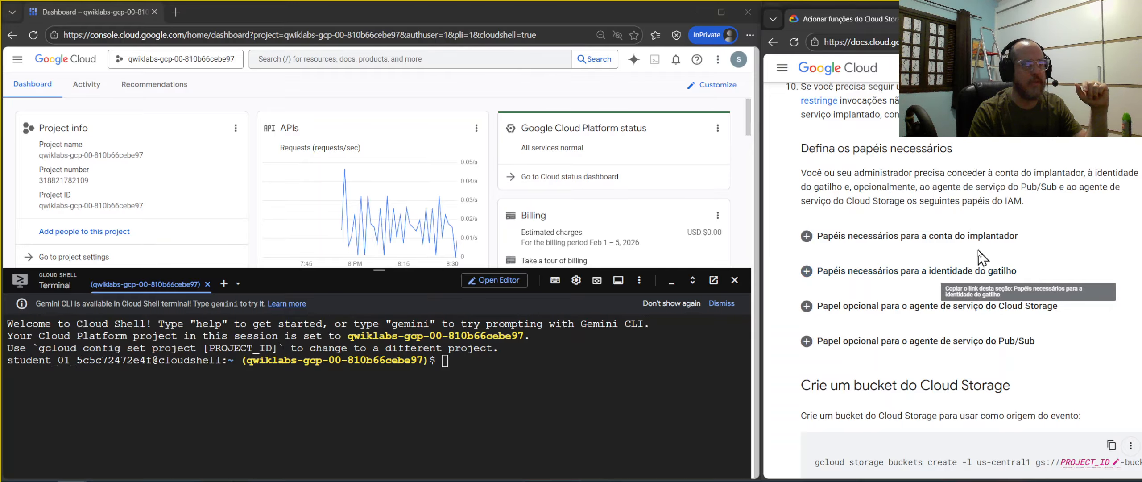
pyautogui.scroll(8, 1052, 297)
pyautogui.scroll(5, 1053, 297)
pyautogui.scroll(10, 1054, 297)
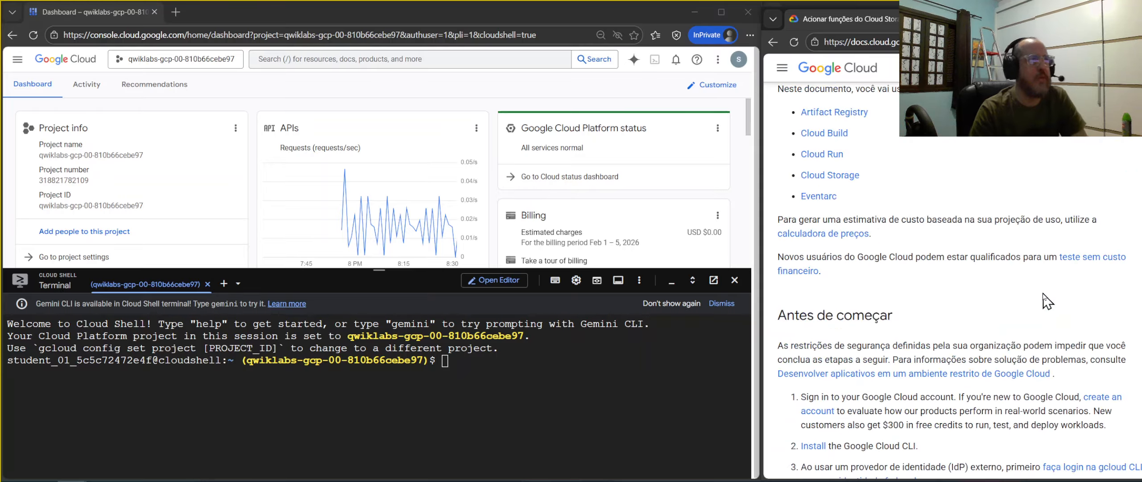
# - Enlarge the Cloud Shell panel and run the tutorial's command enabling the Artifact Registry, Cloud Build, Eventarc, Cloud Run and Cloud Storage APIs
pyautogui.scroll(-7, 1019, 254)
pyautogui.scroll(-9, 993, 208)
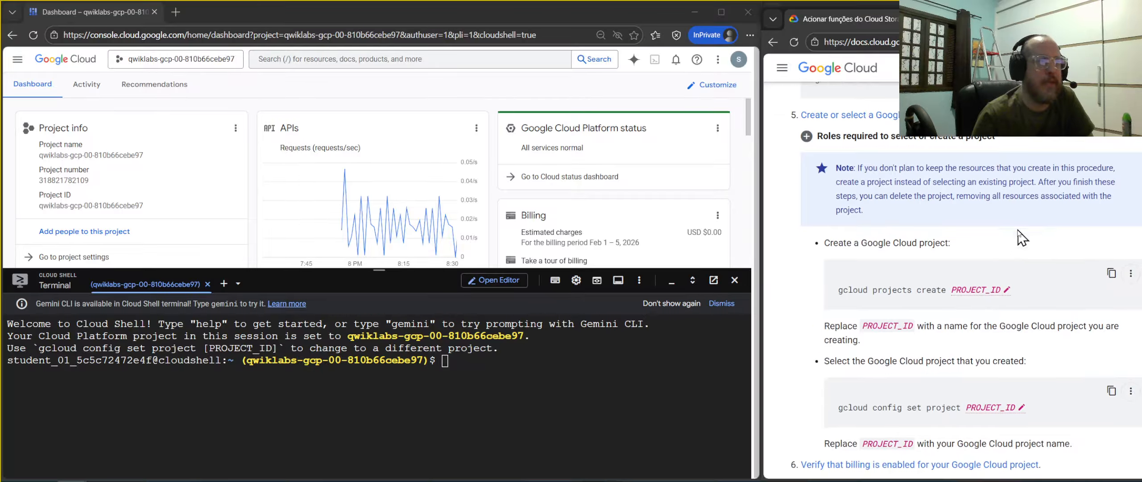
pyautogui.scroll(-3, 1055, 187)
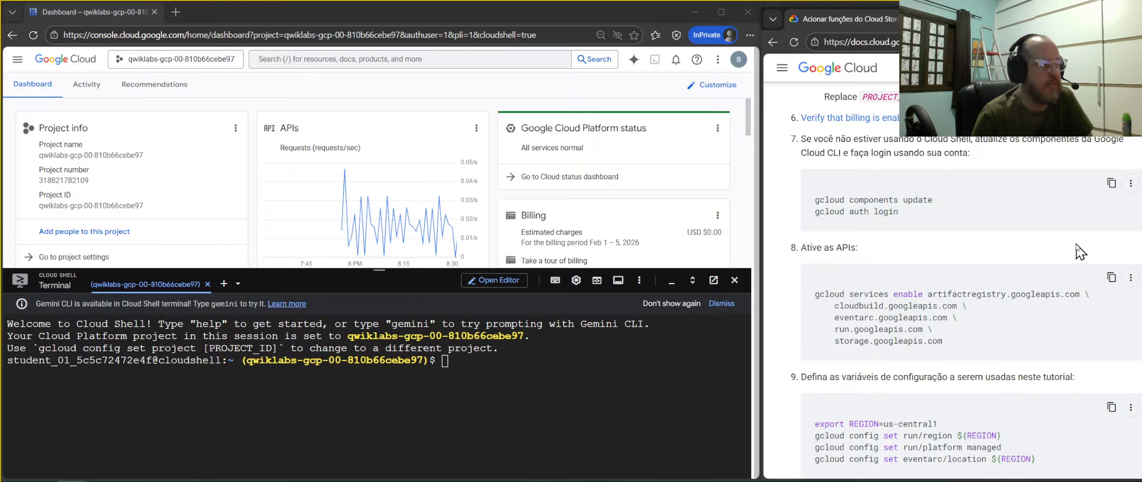
pyautogui.scroll(-2, 1016, 268)
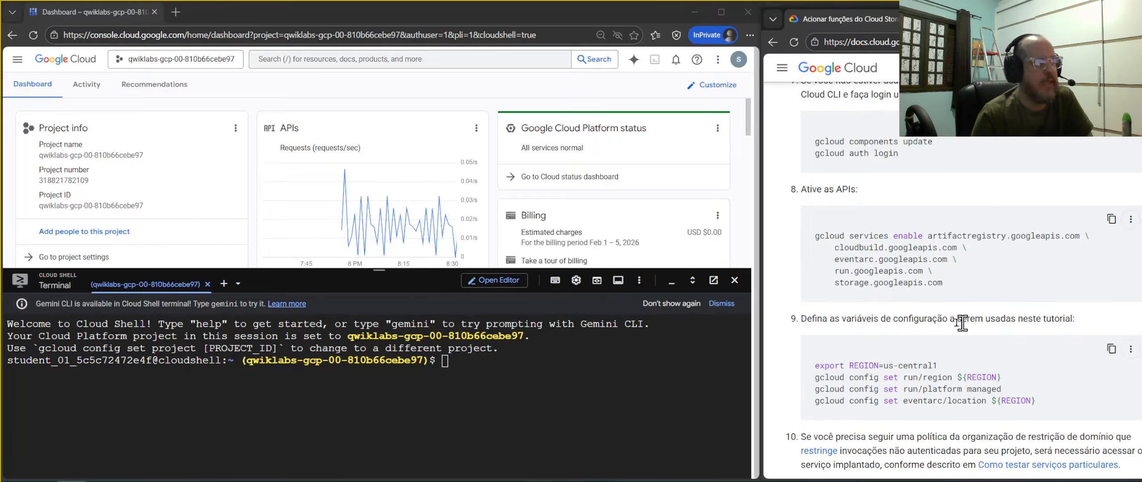
pyautogui.click(1110, 219)
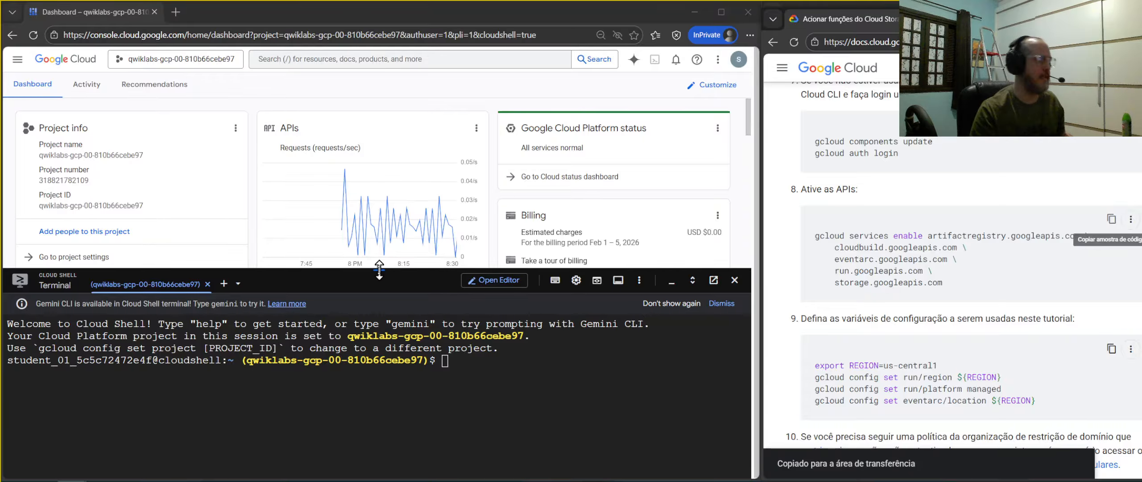
pyautogui.moveTo(380, 268); pyautogui.dragTo(382, 211)
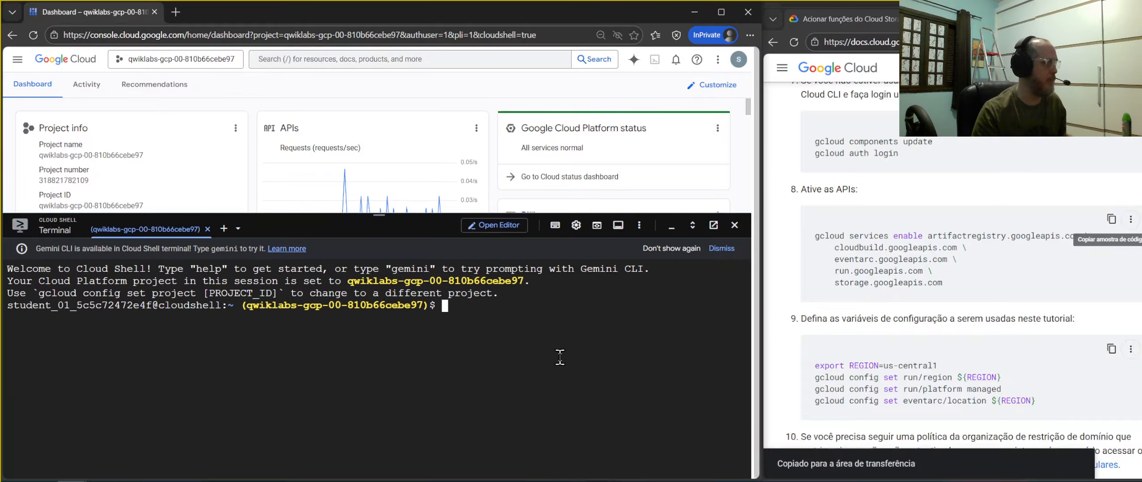
pyautogui.write('gcloud services enable artifactregistry.googleapis.com \\     cloudbuild.googleapis.com \\     eventarc.googleapis.com \\     run.googleapis.com \\     storage.googleapis.com')
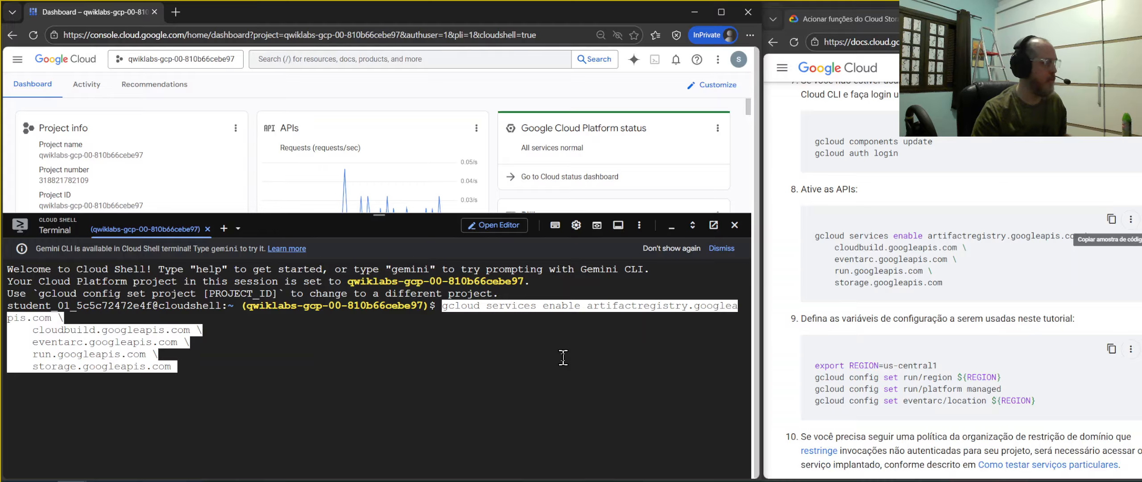
pyautogui.press('Return')
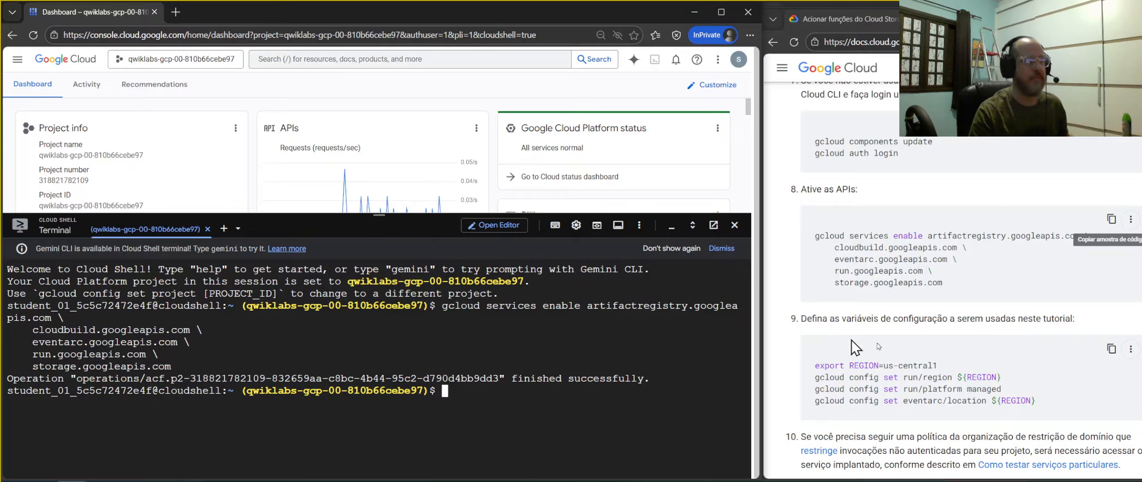
# - Paste the tutorial's REGION, run/region, run/platform and eventarc/location commands into Cloud Shell without running them, and check the lab's required region
pyautogui.click(1111, 349)
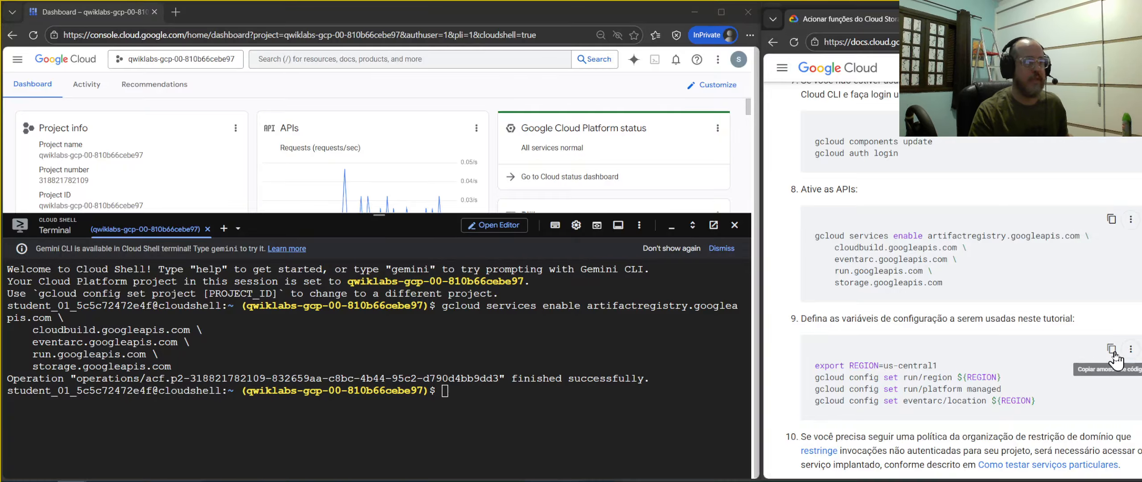
pyautogui.click(647, 430)
pyautogui.hotkey('ctrl', 'v')
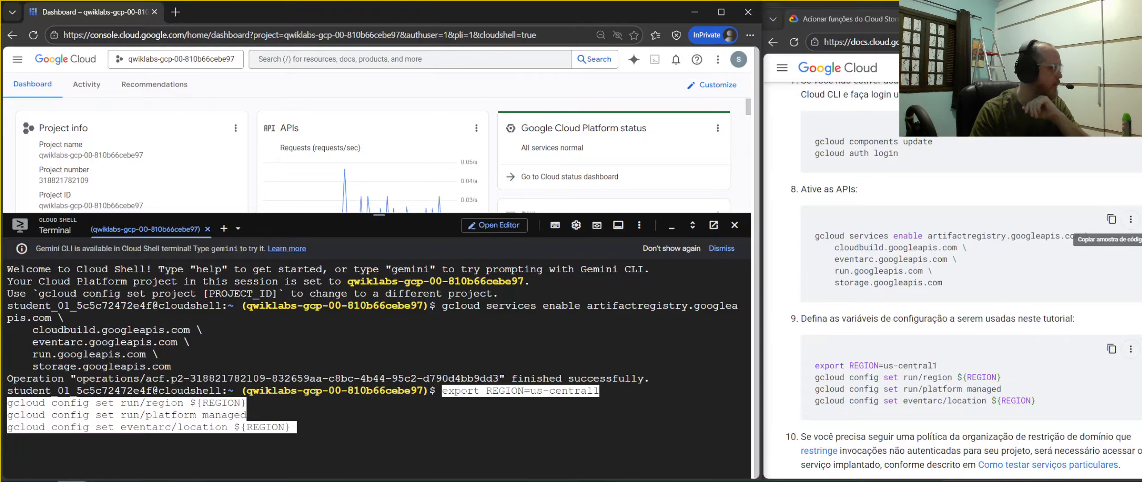
pyautogui.click(71, 481)
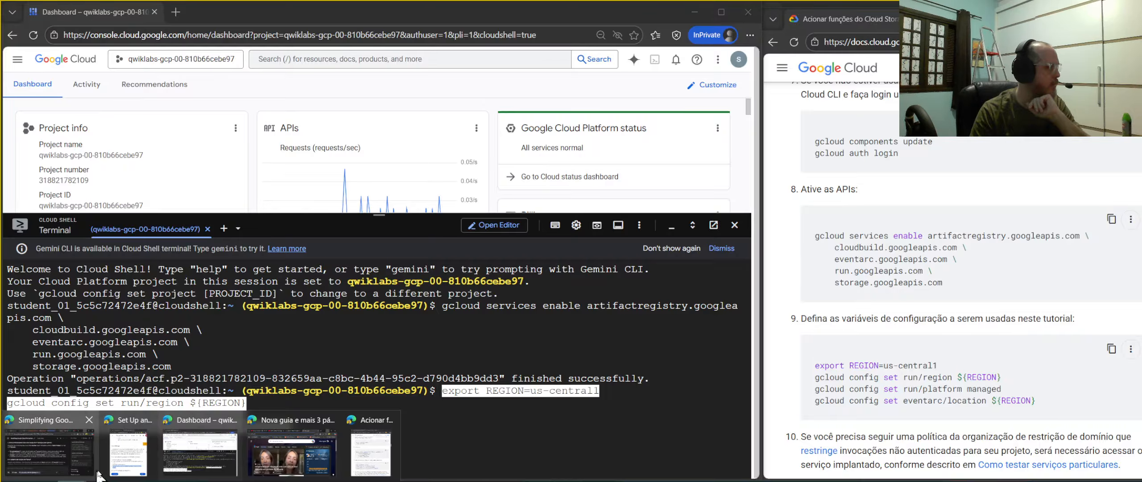
pyautogui.click(128, 451)
pyautogui.scroll(-5, 1030, 341)
pyautogui.scroll(-2, 1061, 330)
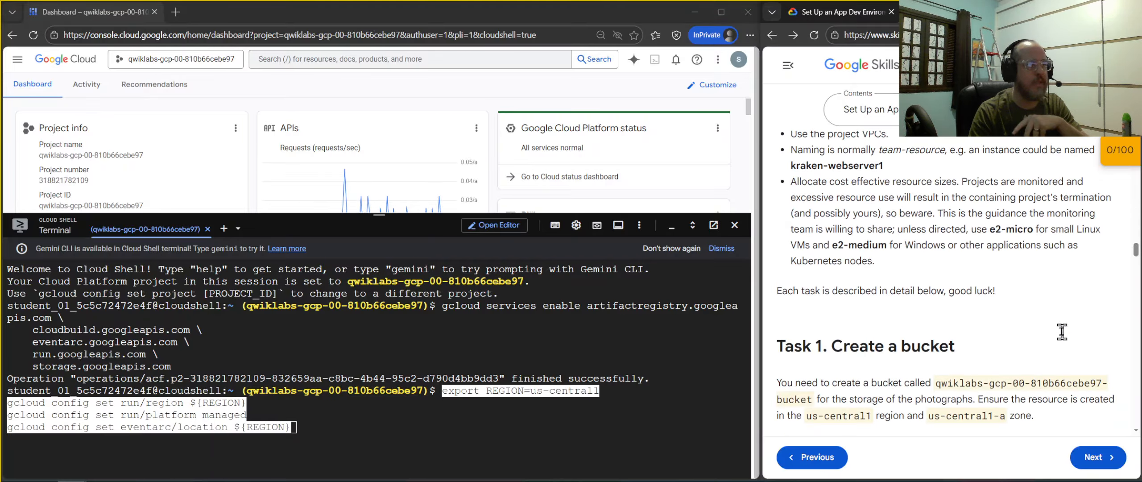
pyautogui.scroll(3, 1061, 330)
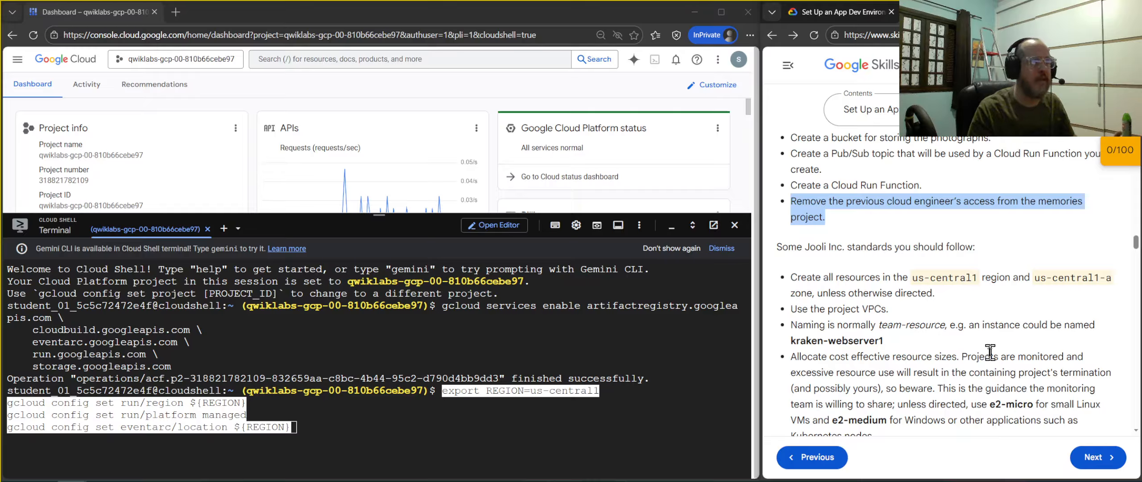
# - Clear the region value from the export REGION command pasted in Cloud Shell
pyautogui.click(665, 426)
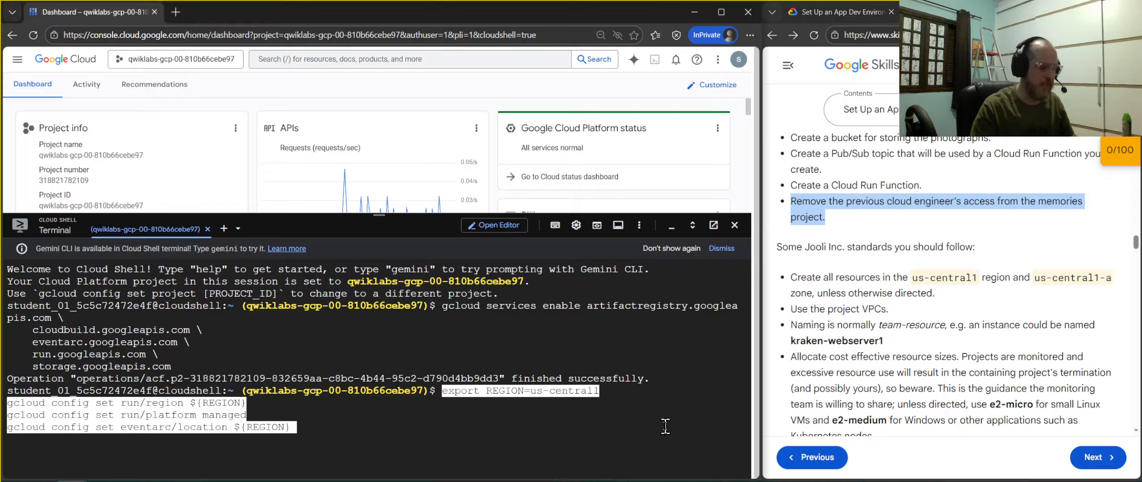
pyautogui.press('Home')
pyautogui.hotkey('ctrl', 'Right')
pyautogui.hotkey('ctrl', 'Right')
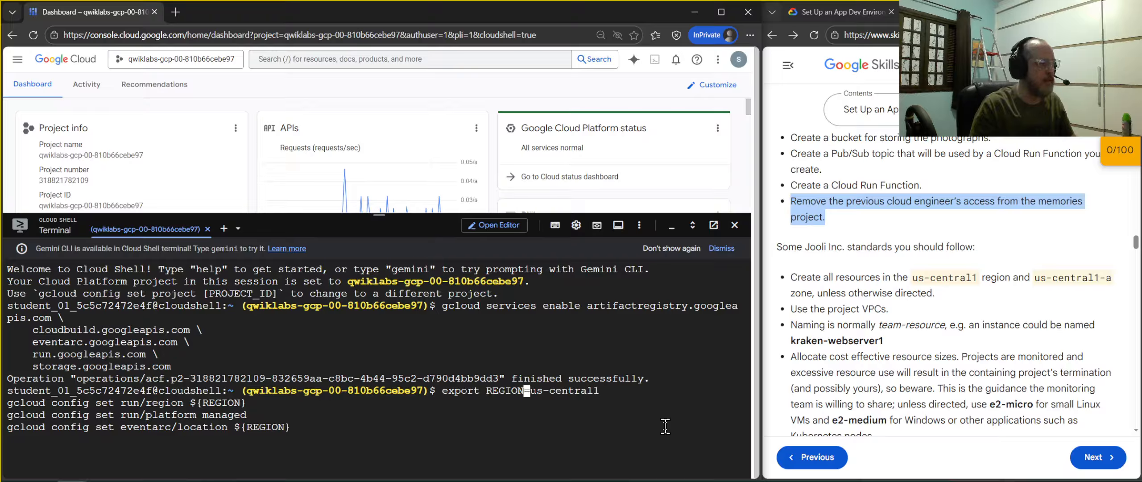
pyautogui.press('Right')
pyautogui.press('Delete')
pyautogui.press('Delete')
pyautogui.press('Delete')
pyautogui.press('Delete')
pyautogui.press('Delete')
pyautogui.press('Delete')
pyautogui.press('Delete')
pyautogui.press('Delete')
pyautogui.press('Delete')
pyautogui.press('Delete')
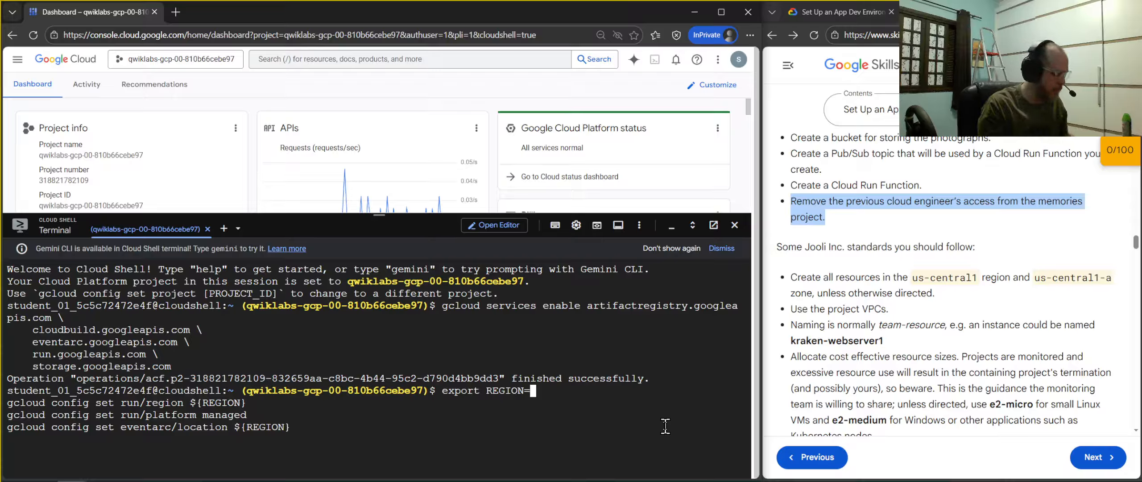
pyautogui.write('eurepe-w')
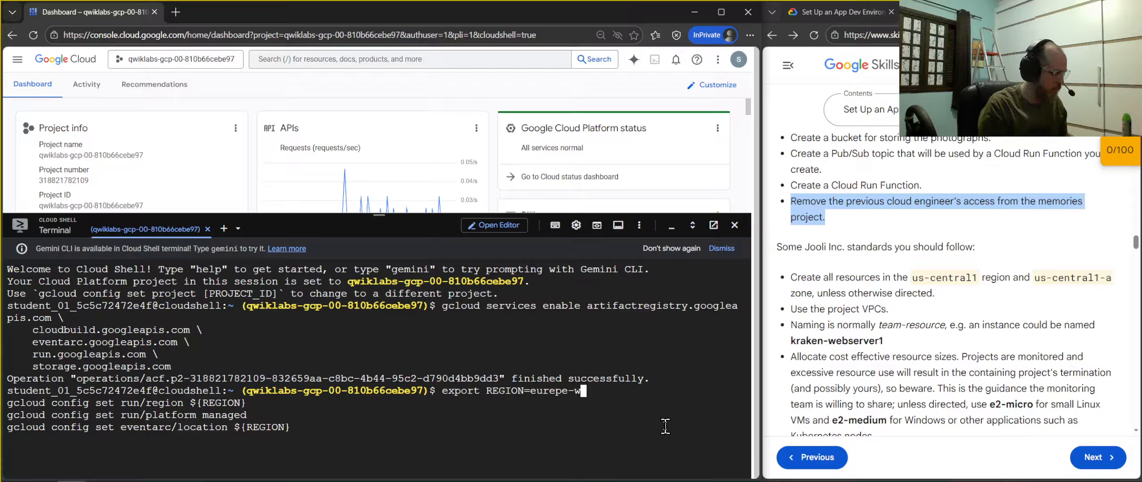
pyautogui.write('est')
pyautogui.press('Right')
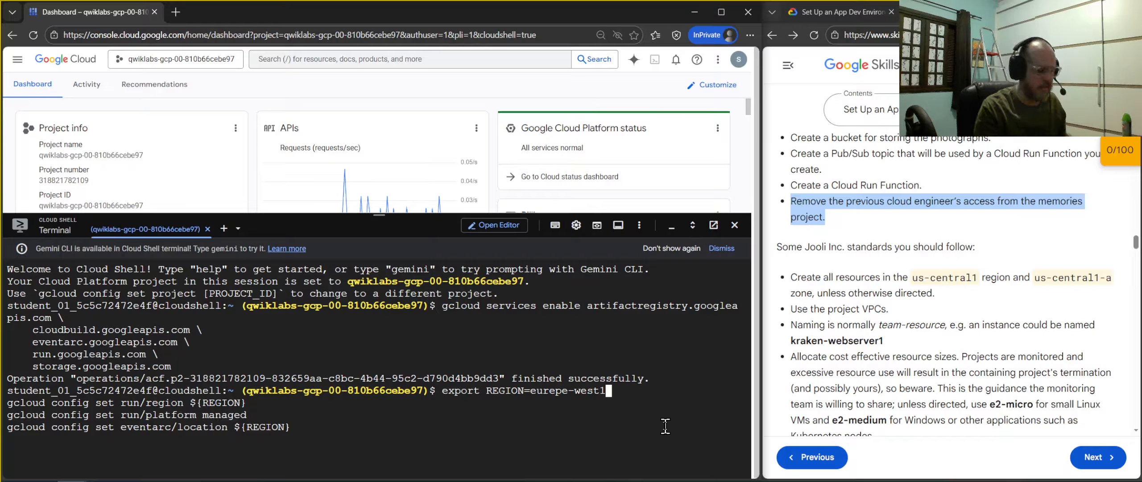
pyautogui.press('BackSpace')
pyautogui.press('BackSpace')
pyautogui.press('BackSpace')
pyautogui.press('BackSpace')
pyautogui.press('BackSpace')
pyautogui.press('BackSpace')
pyautogui.press('BackSpace')
pyautogui.press('BackSpace')
pyautogui.press('BackSpace')
pyautogui.press('BackSpace')
pyautogui.press('BackSpace')
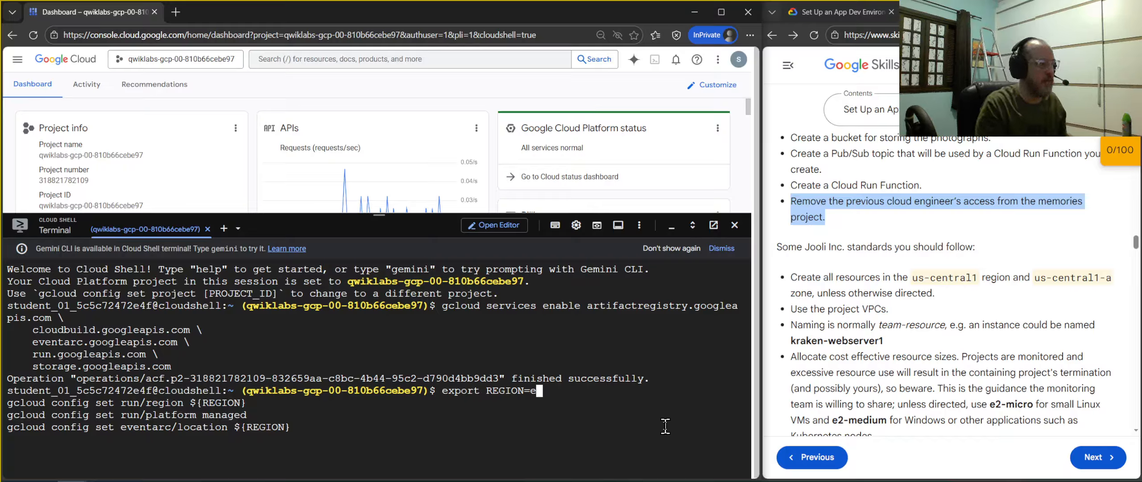
pyautogui.press('BackSpace')
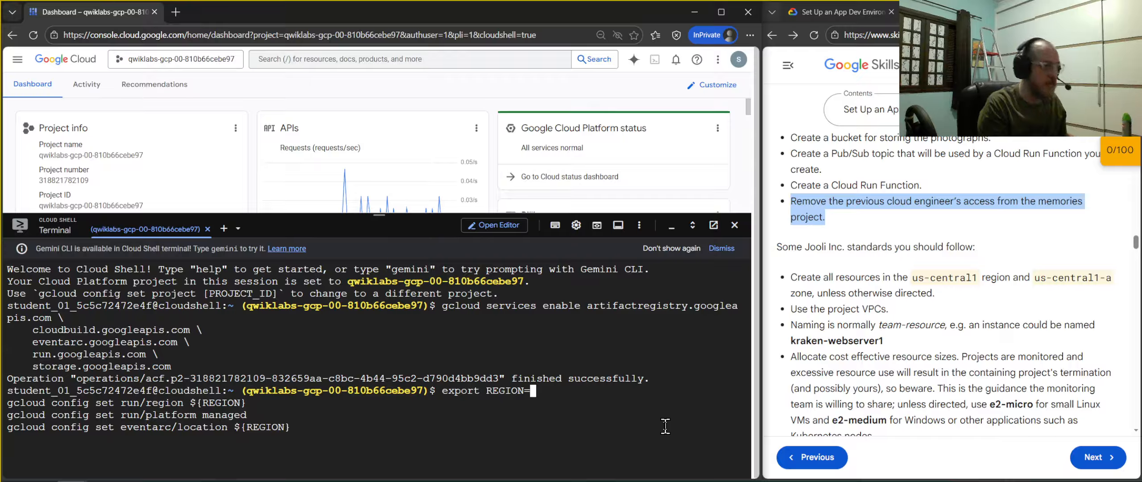
# - Set REGION to us-central1 in the export command and run the pasted configuration commands
pyautogui.write('us-ce')
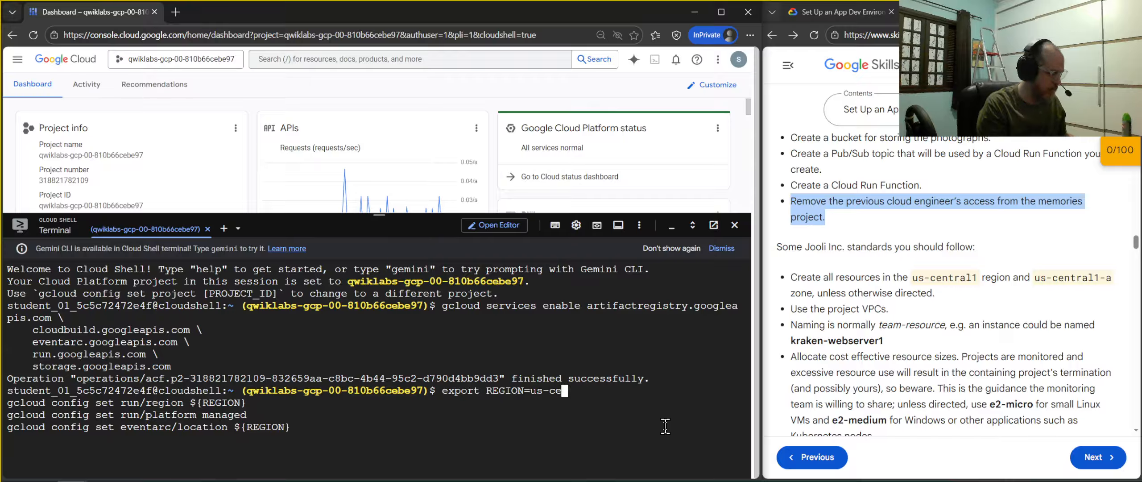
pyautogui.write('ntral1')
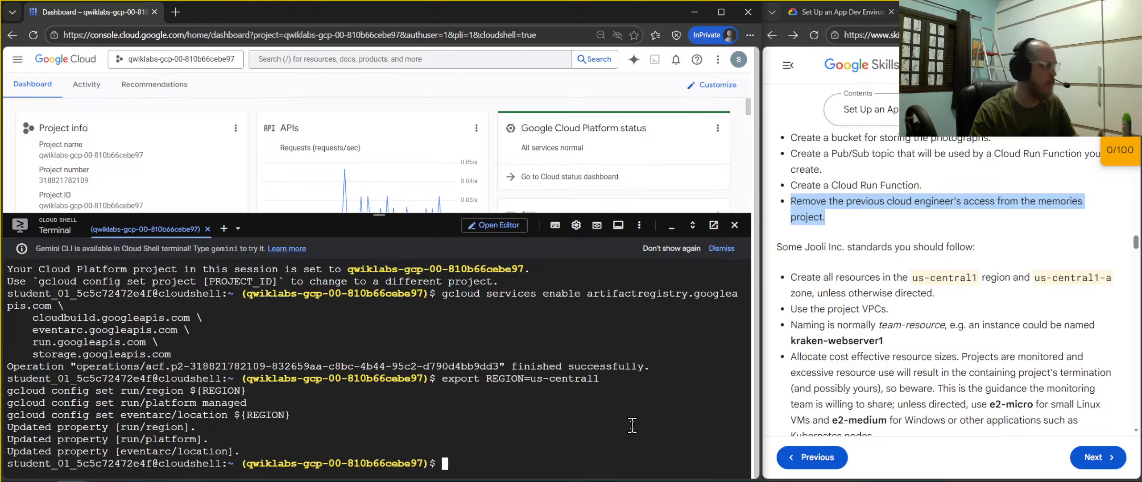
# - Switch to the Cloud Run tutorial and review the required roles for the Cloud Storage service agent and the trigger identity
pyautogui.hotkey('alt', 'Tab')
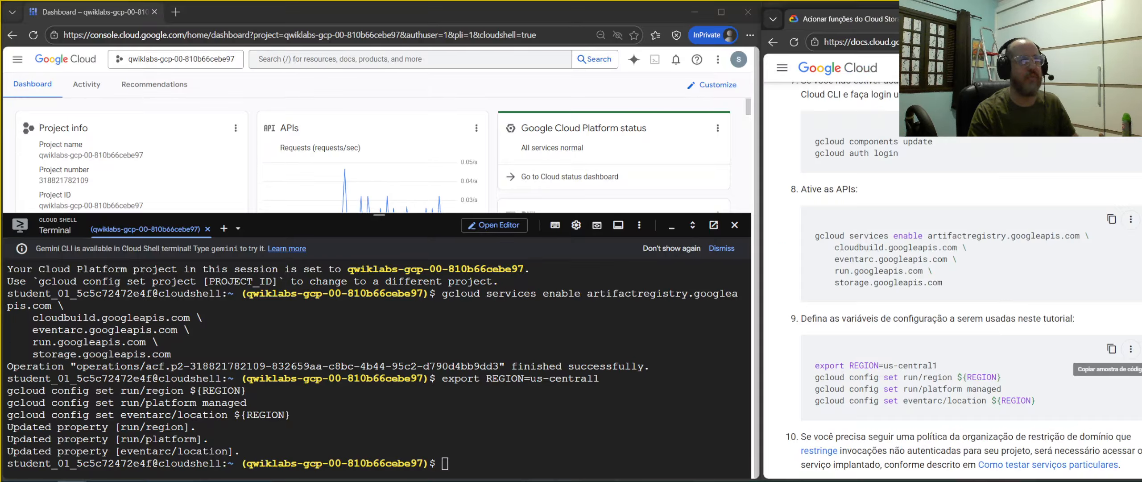
pyautogui.scroll(-3, 1055, 330)
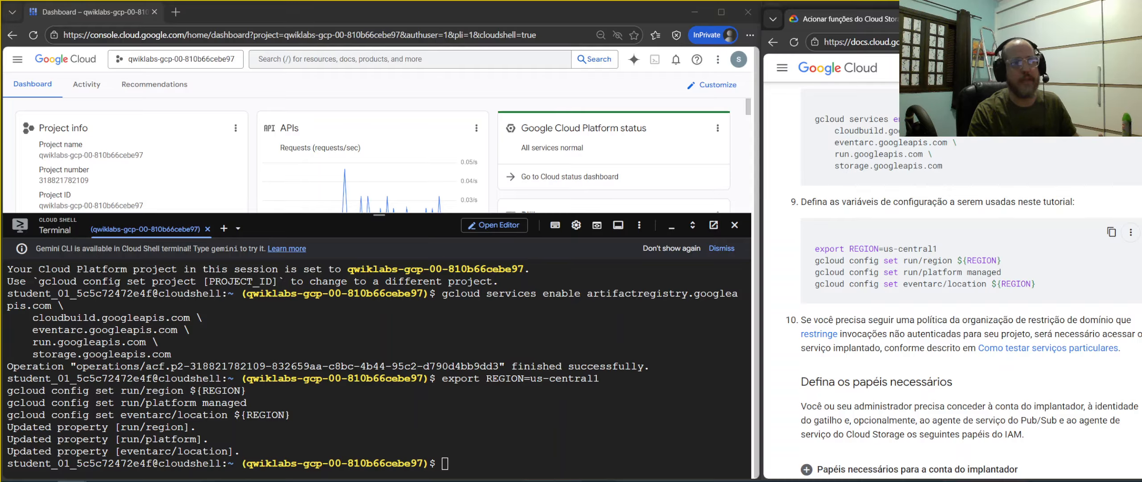
pyautogui.moveTo(1141, 308); pyautogui.dragTo(1141, 308)
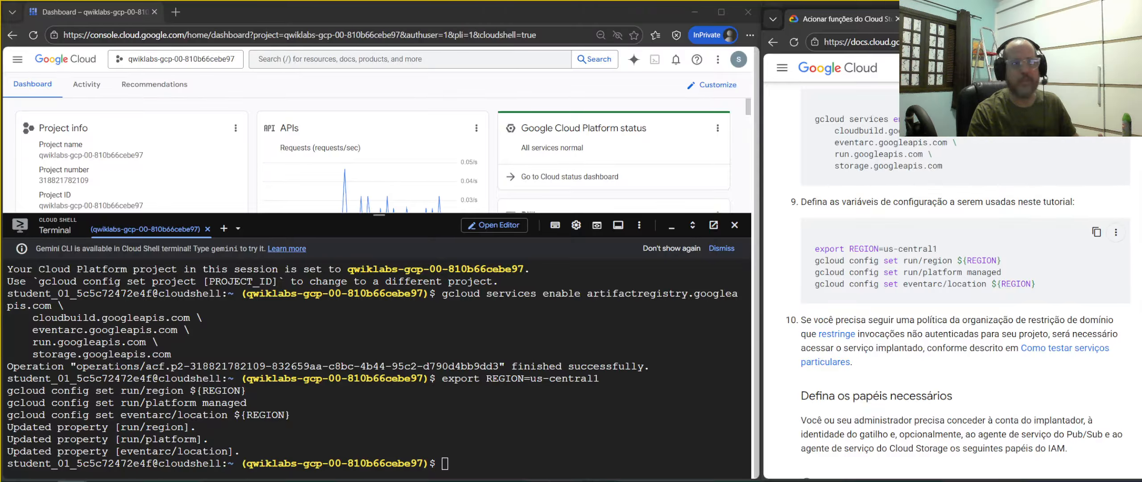
pyautogui.scroll(-3, 1039, 344)
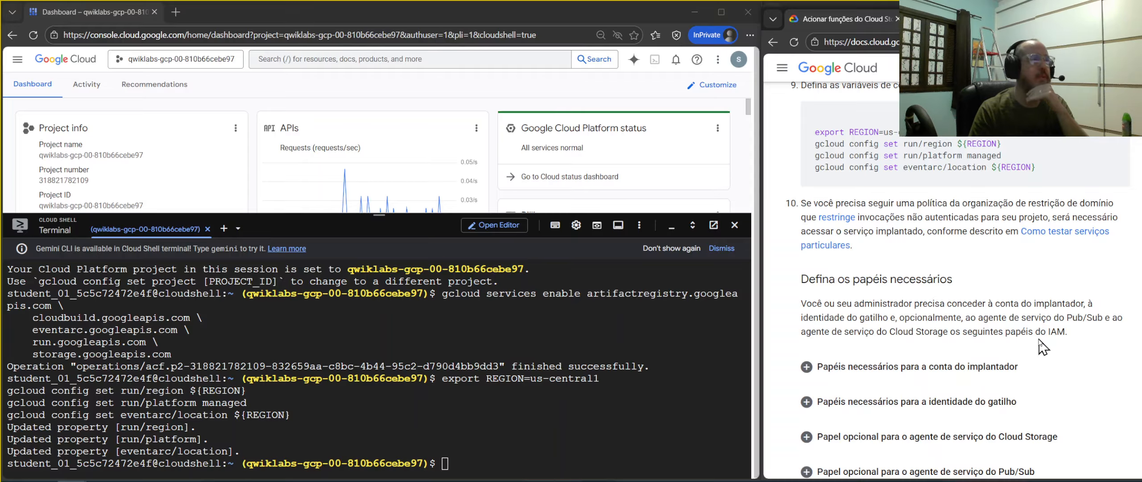
pyautogui.scroll(-3, 1040, 346)
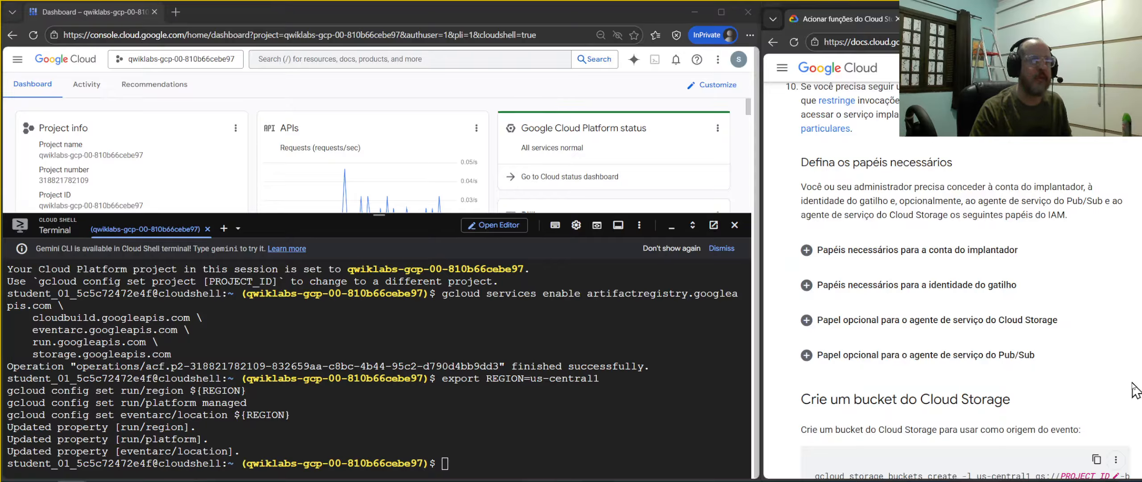
pyautogui.click(974, 329)
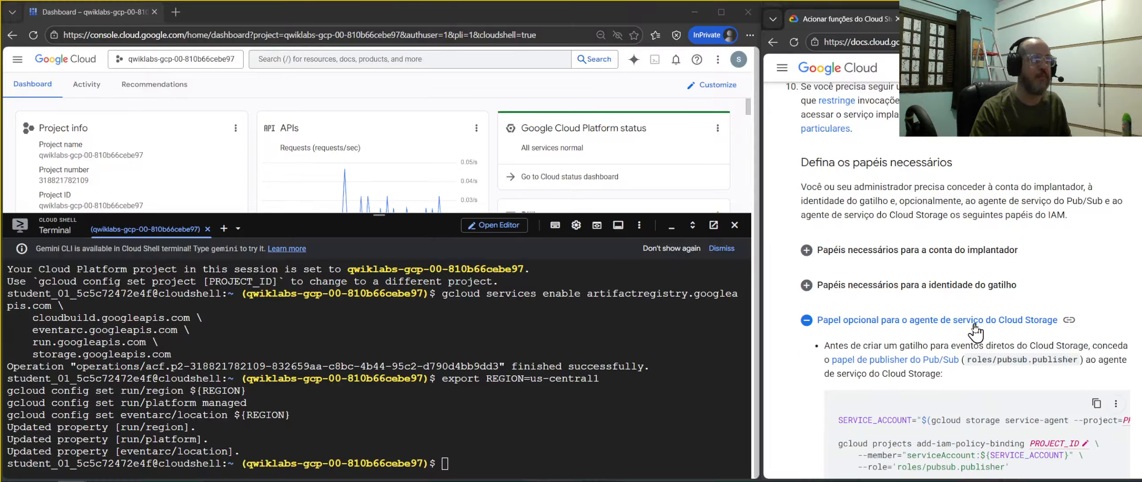
pyautogui.click(974, 329)
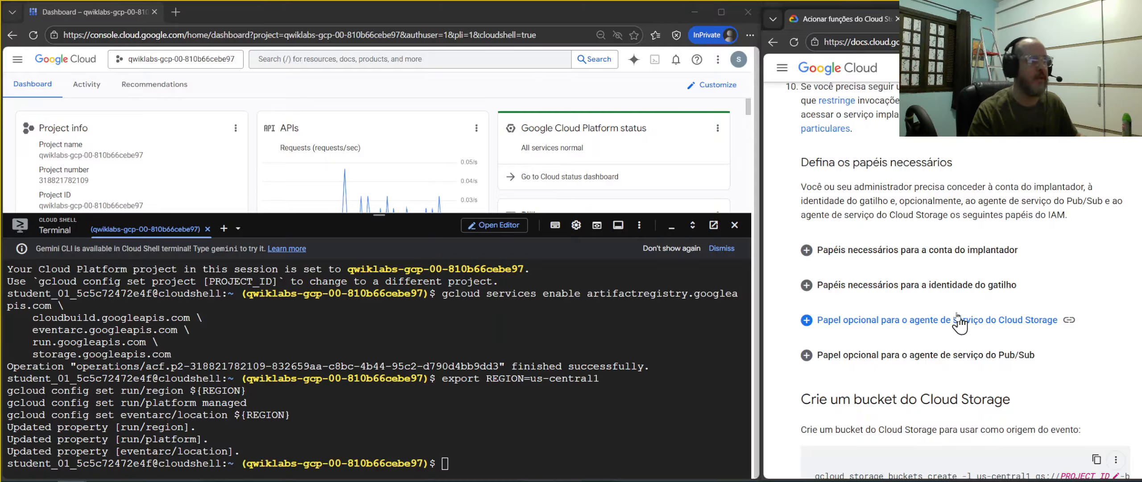
pyautogui.click(942, 290)
pyautogui.scroll(-3, 977, 366)
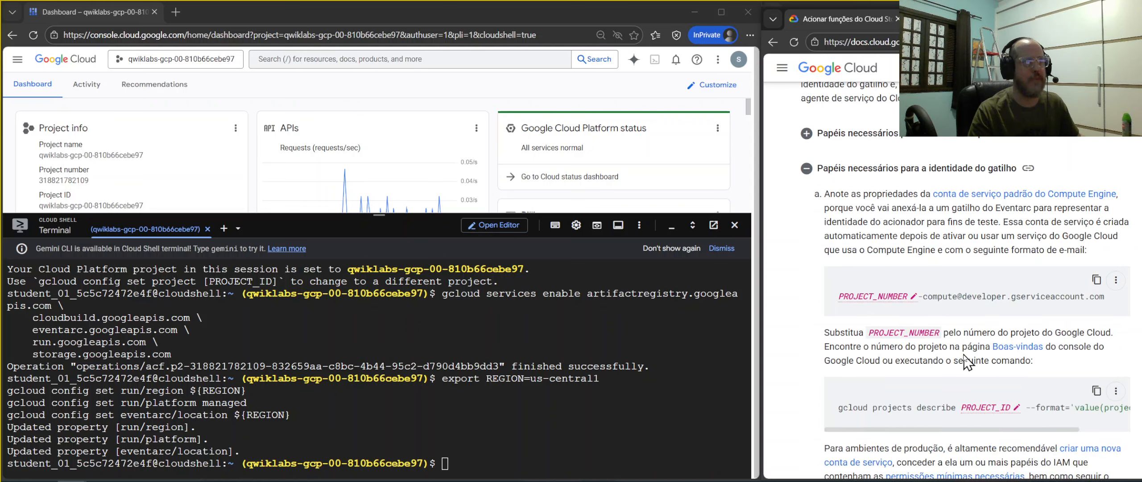
pyautogui.scroll(-3, 965, 360)
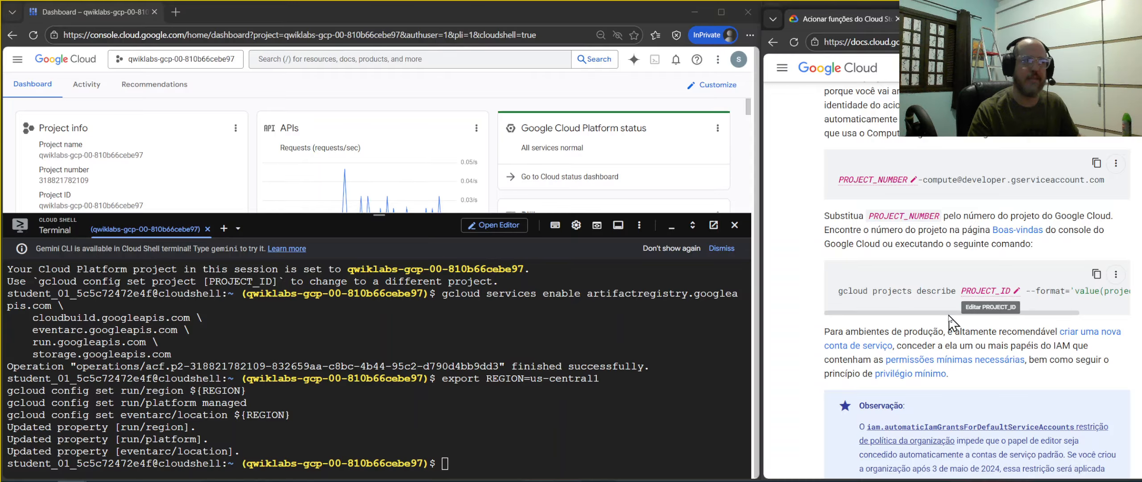
pyautogui.scroll(-4, 955, 344)
pyautogui.scroll(6, 959, 379)
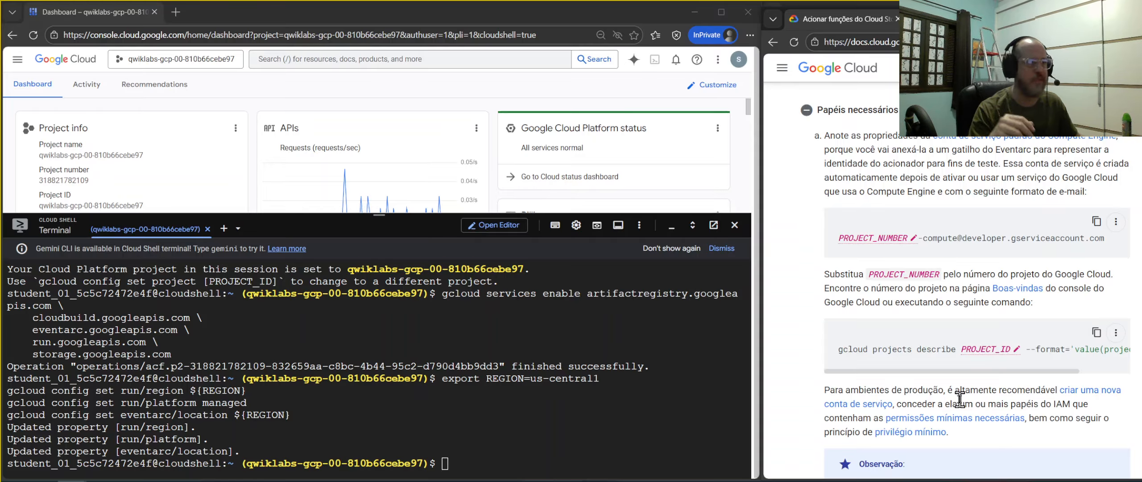
pyautogui.scroll(-8, 959, 398)
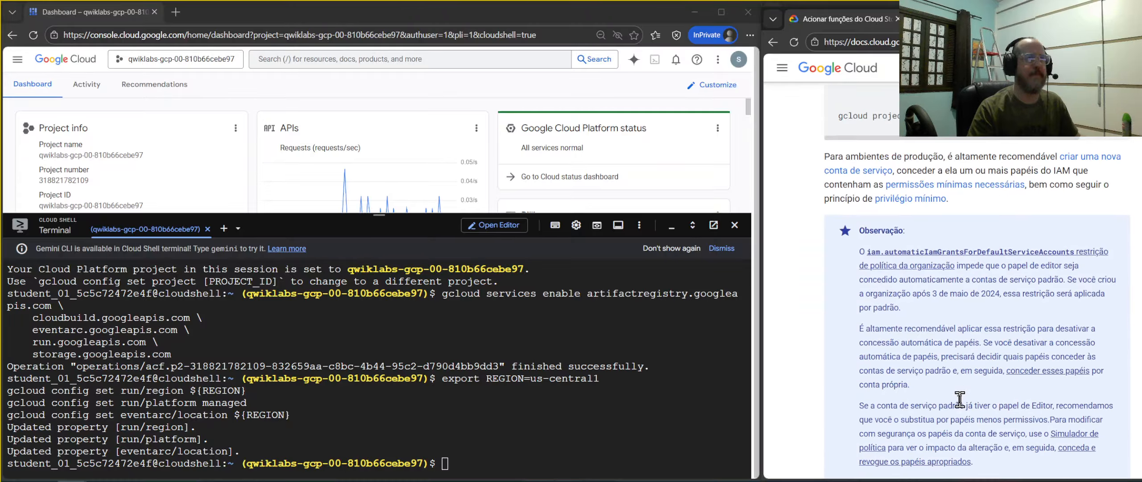
pyautogui.scroll(-4, 959, 398)
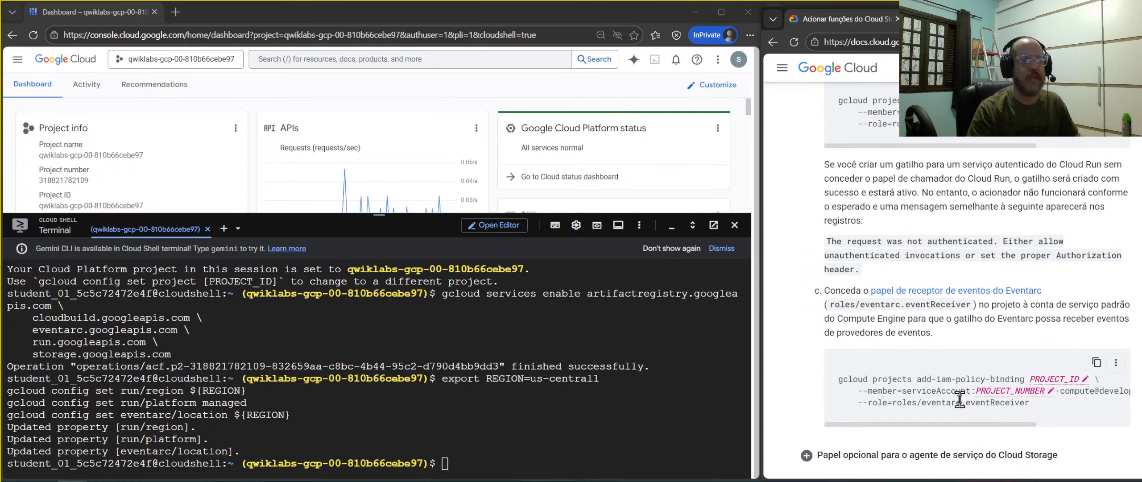
pyautogui.scroll(-2, 959, 402)
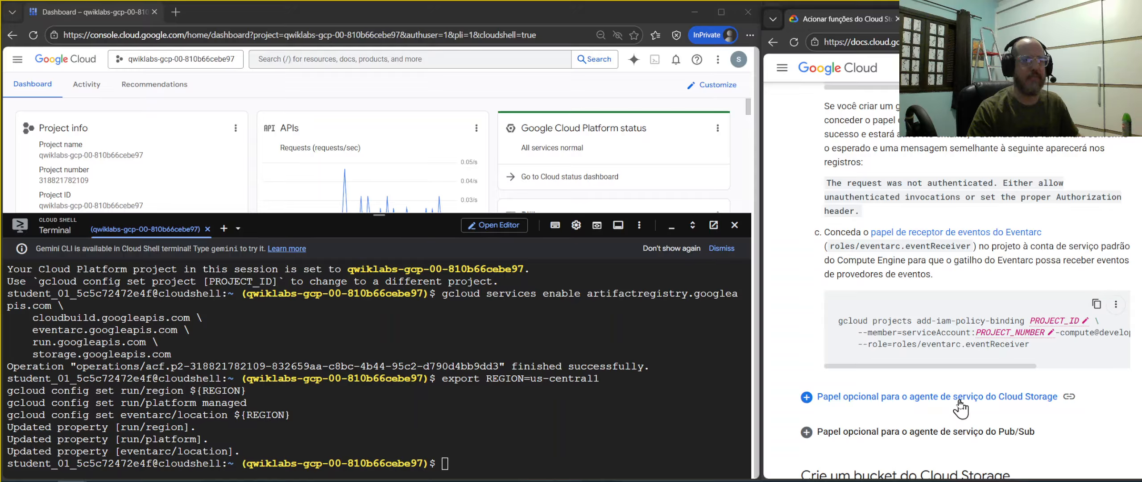
pyautogui.scroll(8, 959, 401)
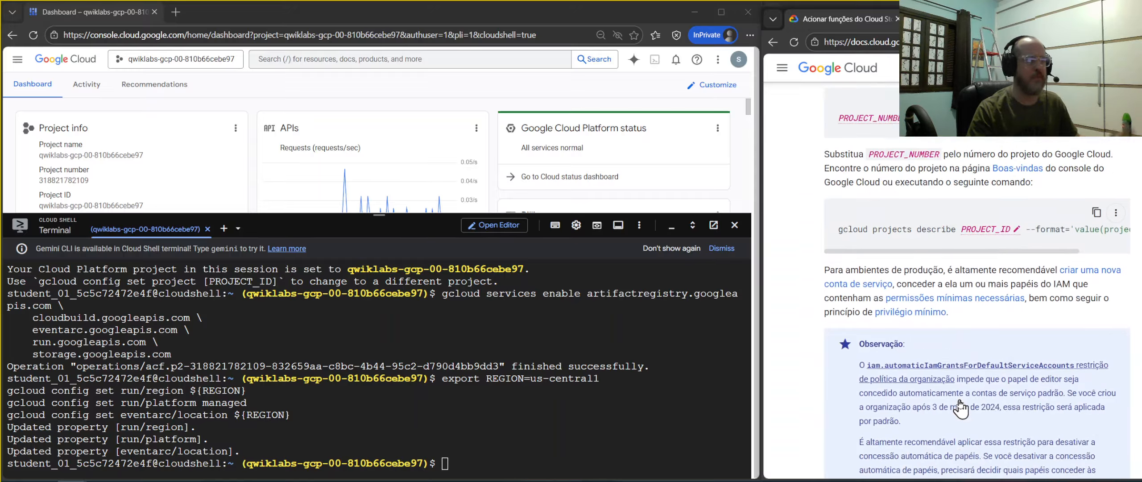
pyautogui.scroll(-4, 956, 398)
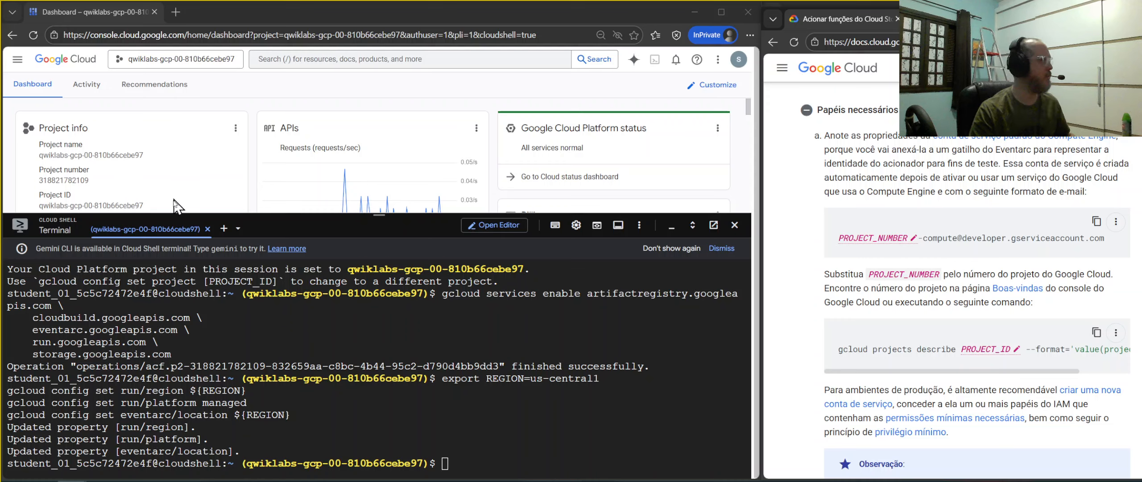
# - Copy the project ID from the dashboard's Project info and set it as the tutorial's PROJECT_ID variable
pyautogui.scroll(-3, 173, 205)
pyautogui.scroll(2, 167, 205)
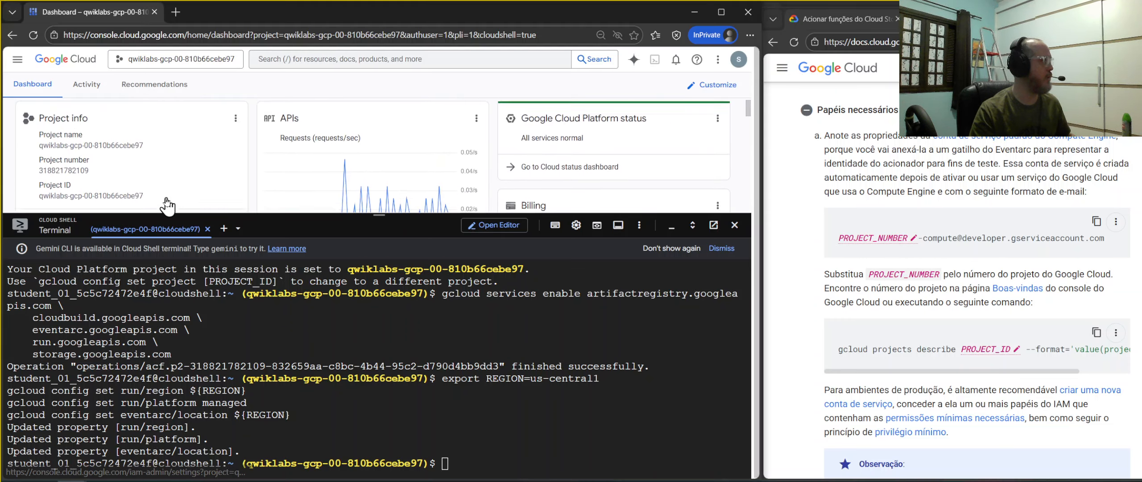
pyautogui.moveTo(166, 206); pyautogui.dragTo(38, 199)
pyautogui.hotkey('ctrl', 'c')
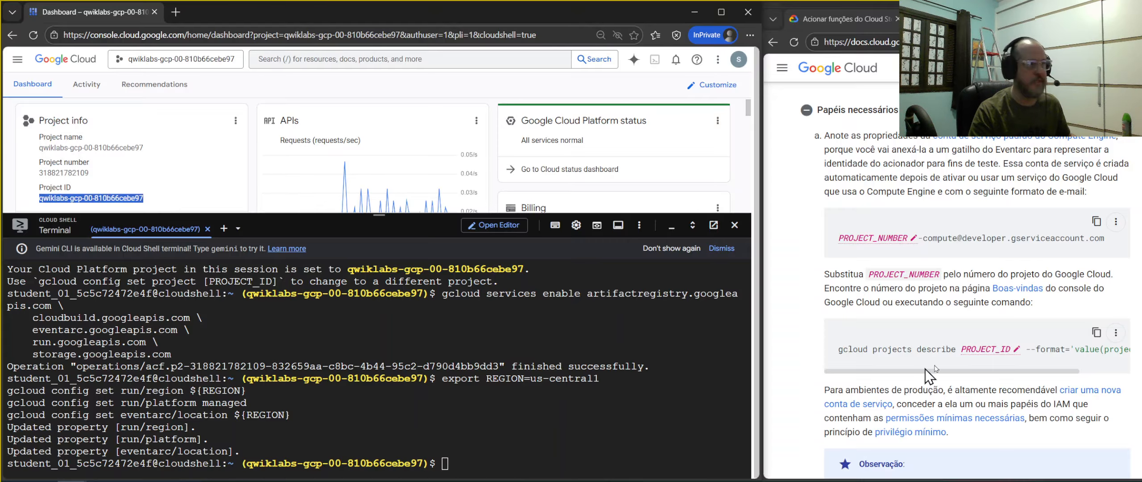
pyautogui.click(993, 349)
pyautogui.hotkey('ctrl', 'v')
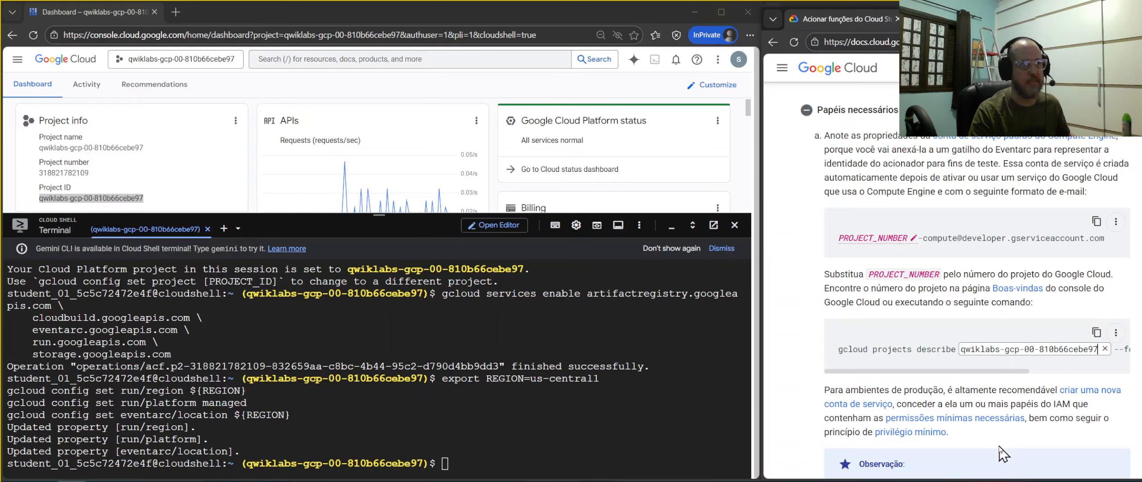
pyautogui.press('Return')
pyautogui.scroll(-2, 968, 372)
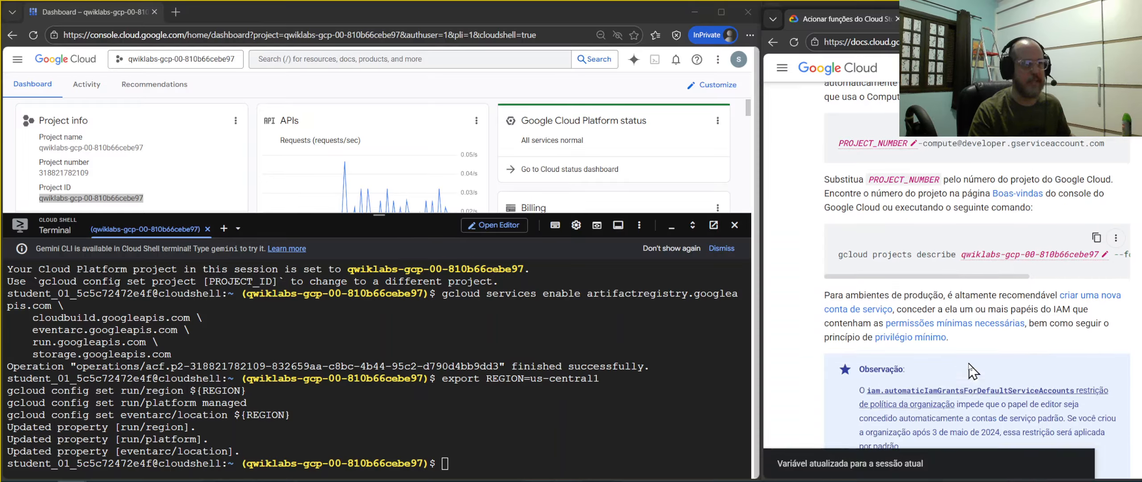
pyautogui.scroll(-6, 968, 373)
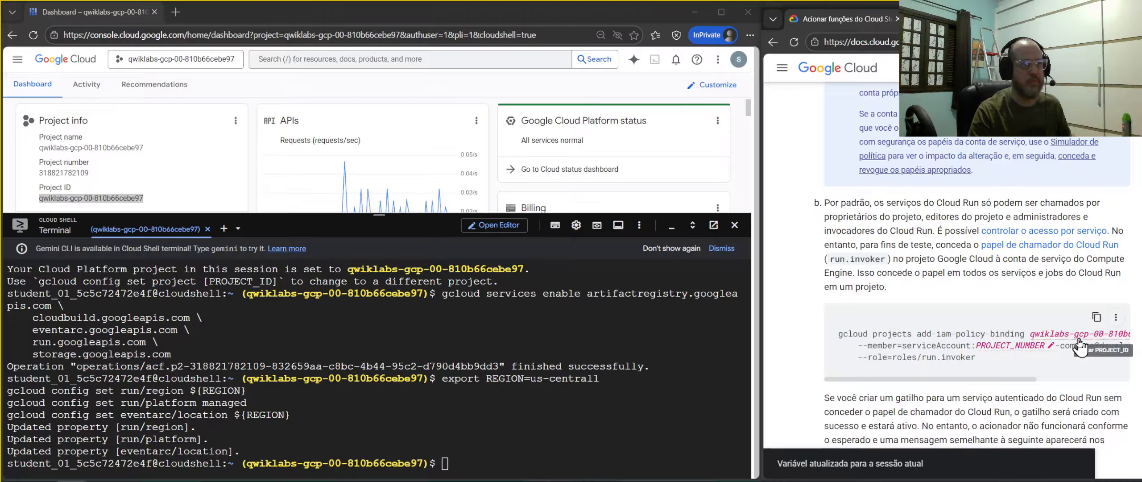
# - Copy the project number from the dashboard's Project info and set it as the tutorial's PROJECT_NUMBER variable
pyautogui.scroll(10, 1025, 339)
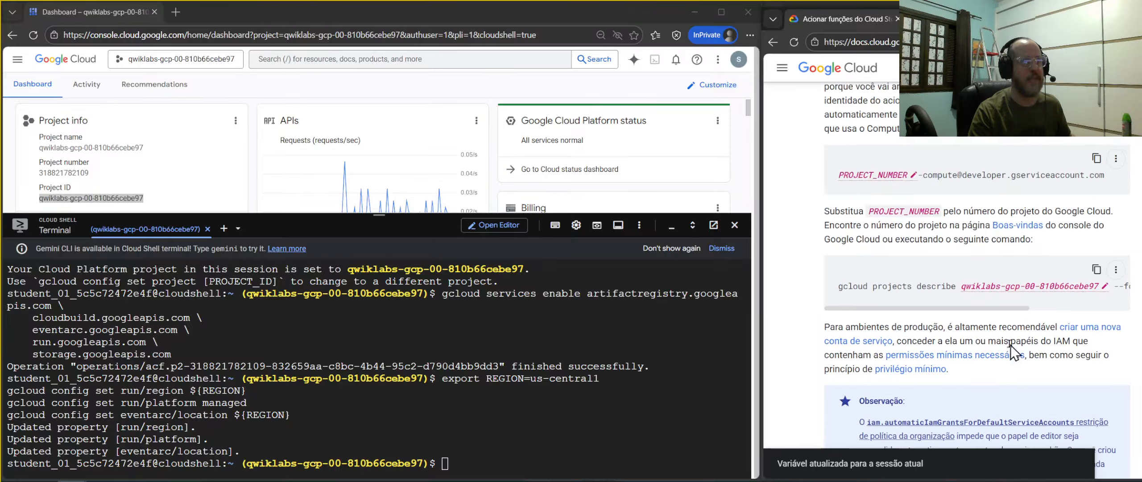
pyautogui.scroll(3, 1010, 344)
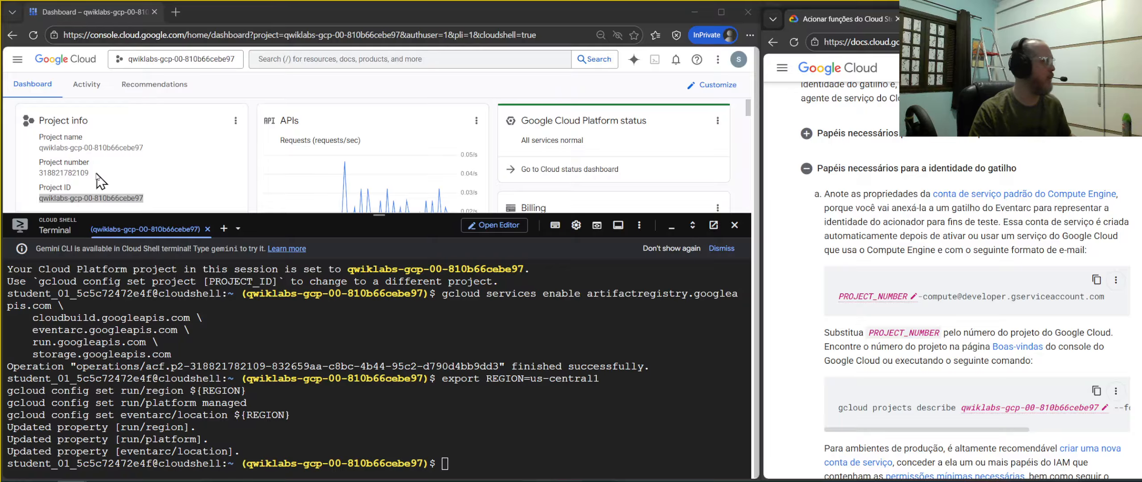
pyautogui.moveTo(90, 173); pyautogui.dragTo(38, 173)
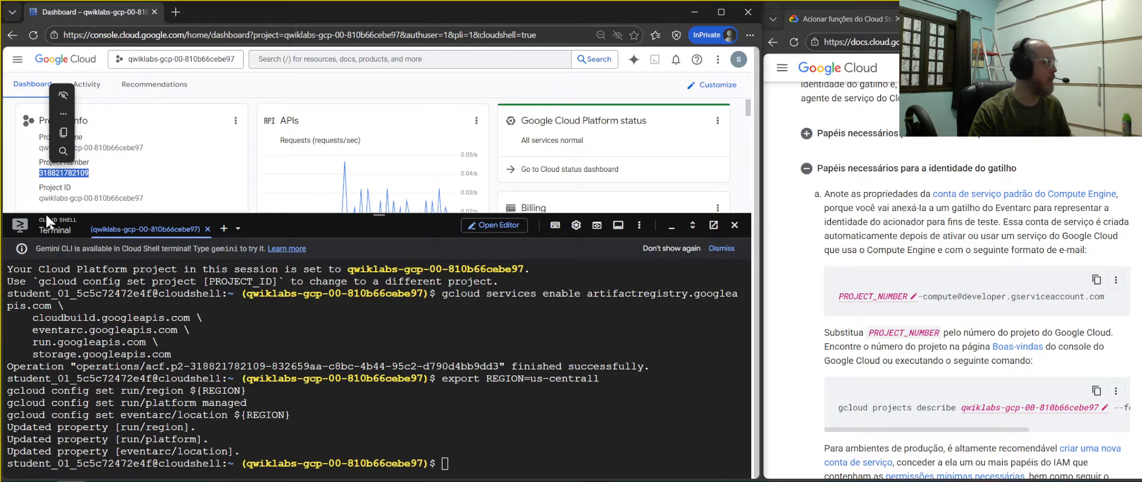
pyautogui.click(885, 296)
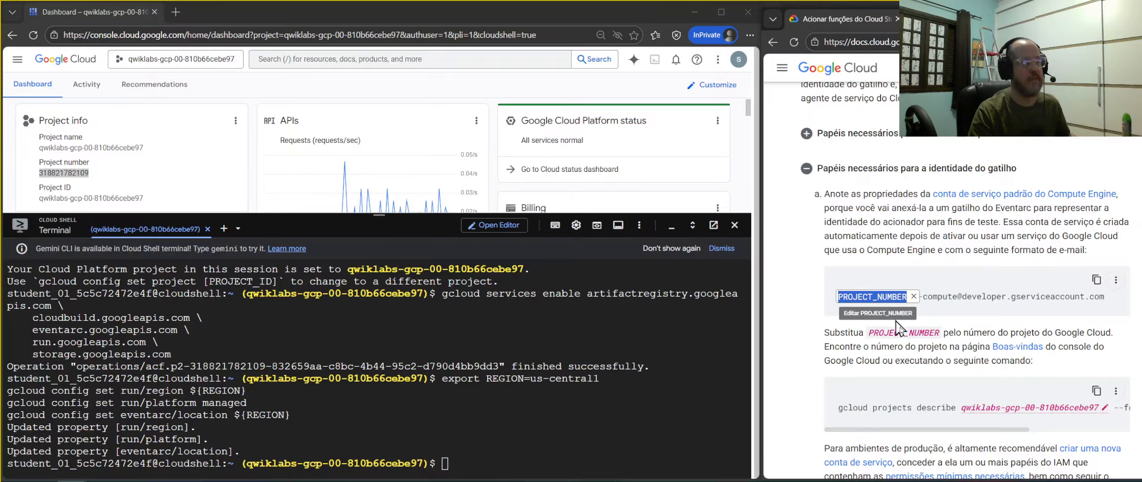
pyautogui.hotkey('ctrl', 'v')
pyautogui.press('Return')
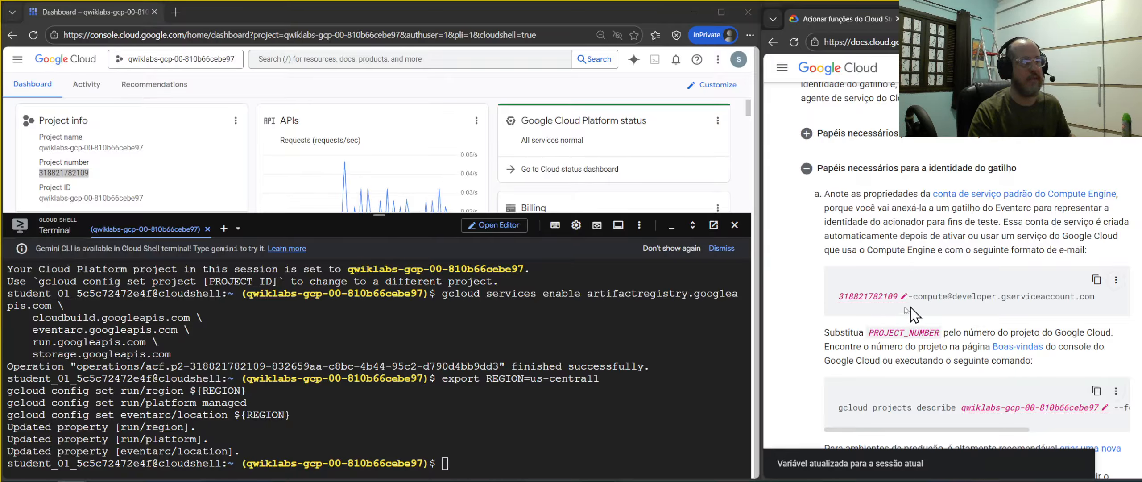
# - Open IAM & Admin, shrink the Cloud Shell pane, view the project's Settings page for its project number, and close the Learn side panel
pyautogui.click(290, 58)
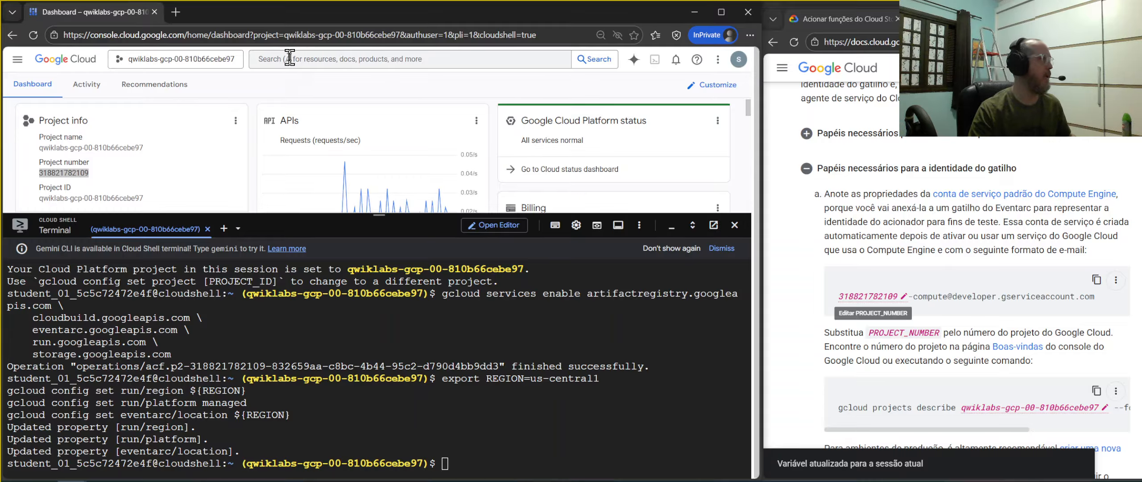
pyautogui.click(327, 301)
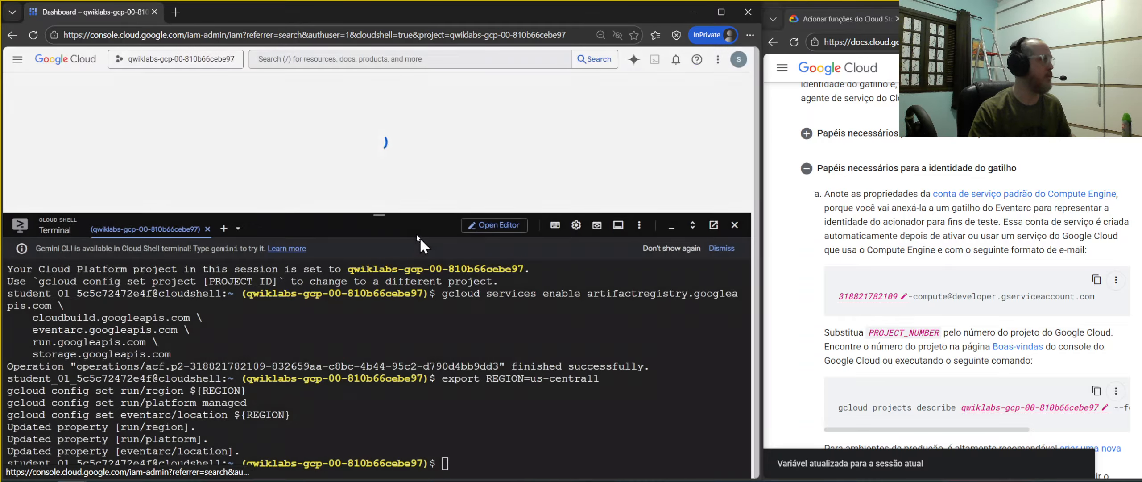
pyautogui.moveTo(388, 319); pyautogui.dragTo(371, 323)
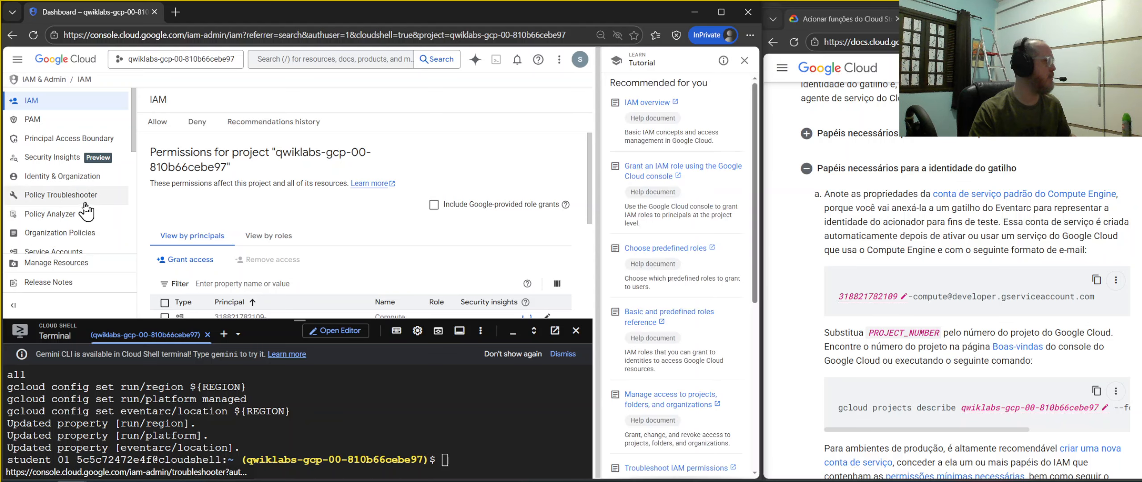
pyautogui.scroll(-3, 96, 214)
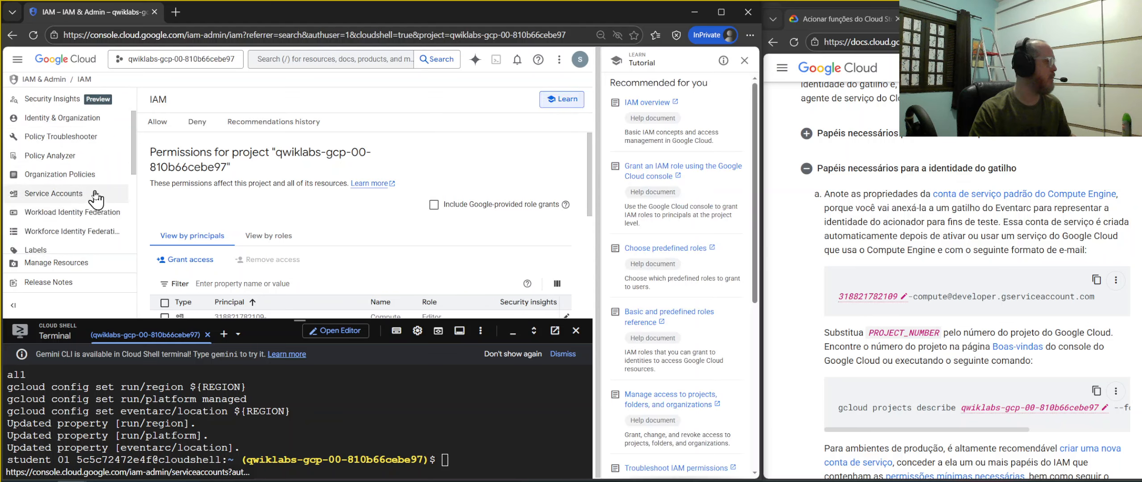
pyautogui.scroll(2, 96, 210)
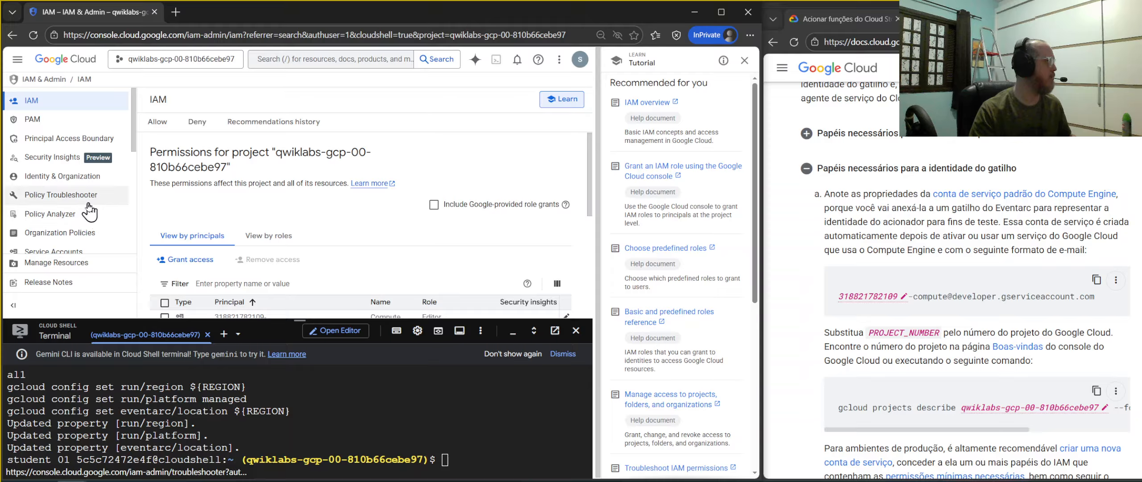
pyautogui.scroll(-4, 94, 217)
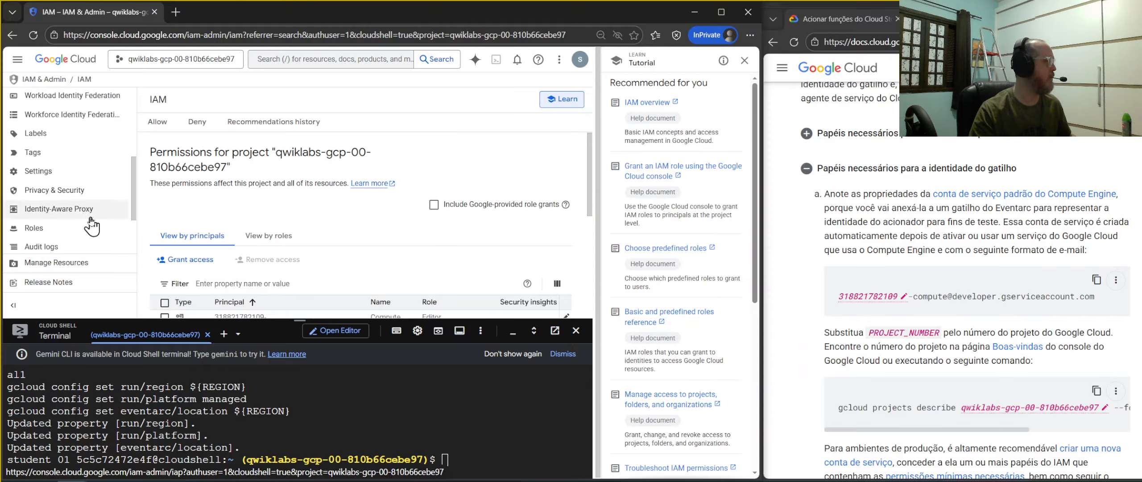
pyautogui.click(76, 174)
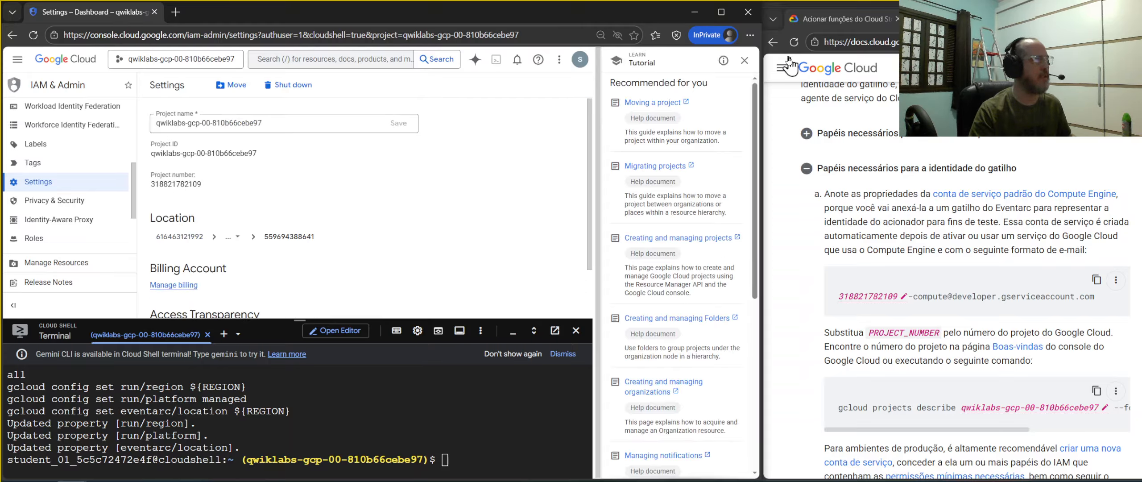
pyautogui.click(744, 60)
# - Copy the tutorial's gcloud projects describe command with --format='value(projectNumber)' and run it in Cloud Shell
pyautogui.scroll(-4, 1028, 342)
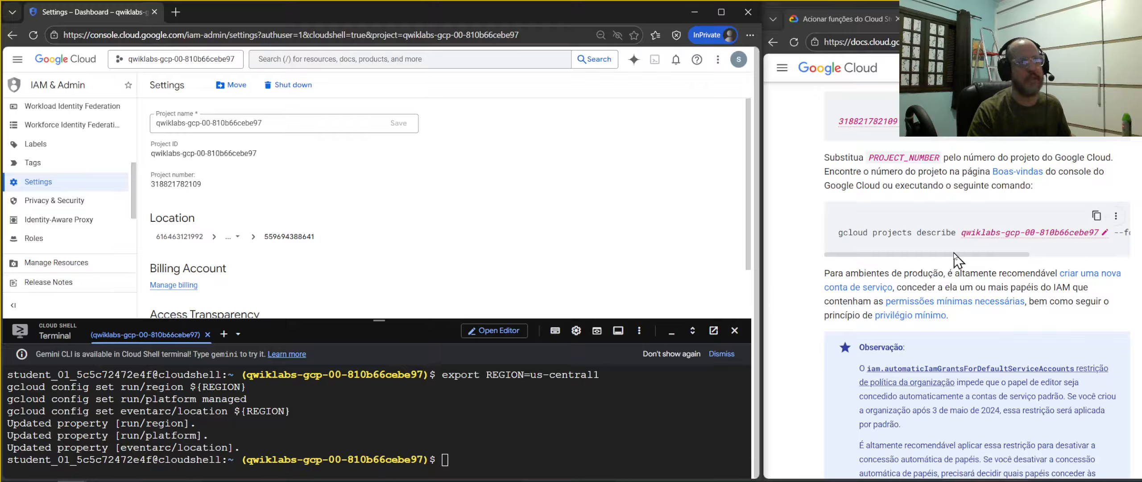
pyautogui.click(966, 266)
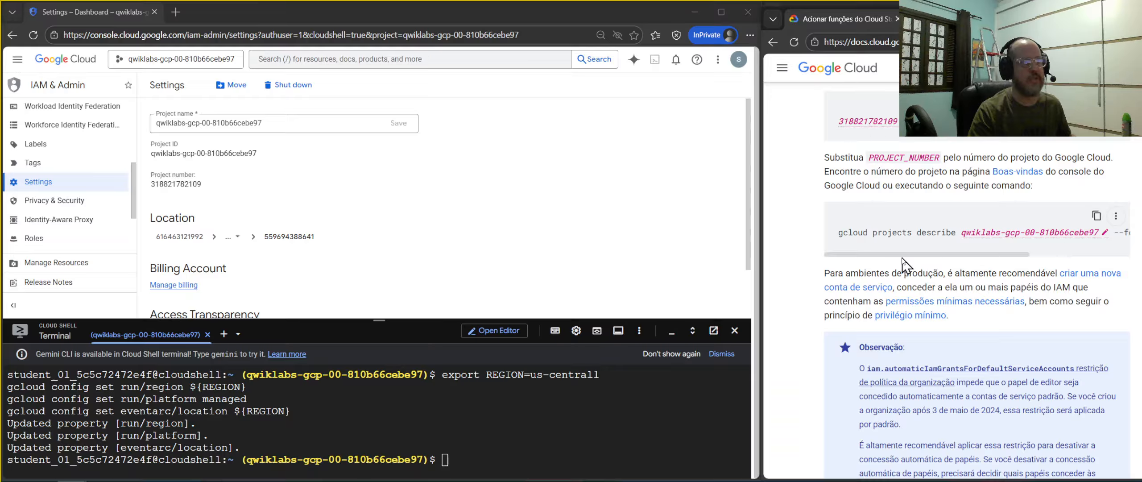
pyautogui.moveTo(934, 255); pyautogui.dragTo(1052, 255)
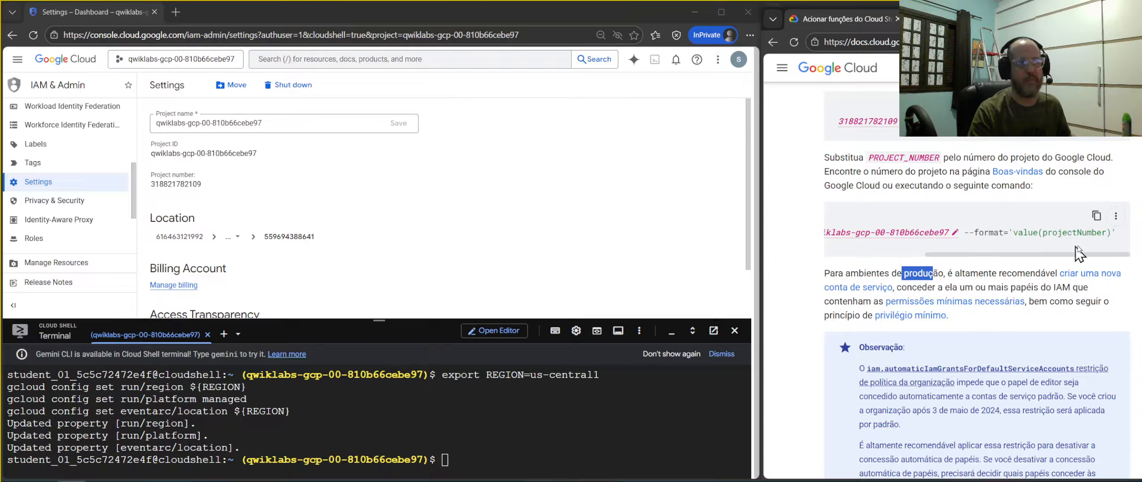
pyautogui.click(1096, 217)
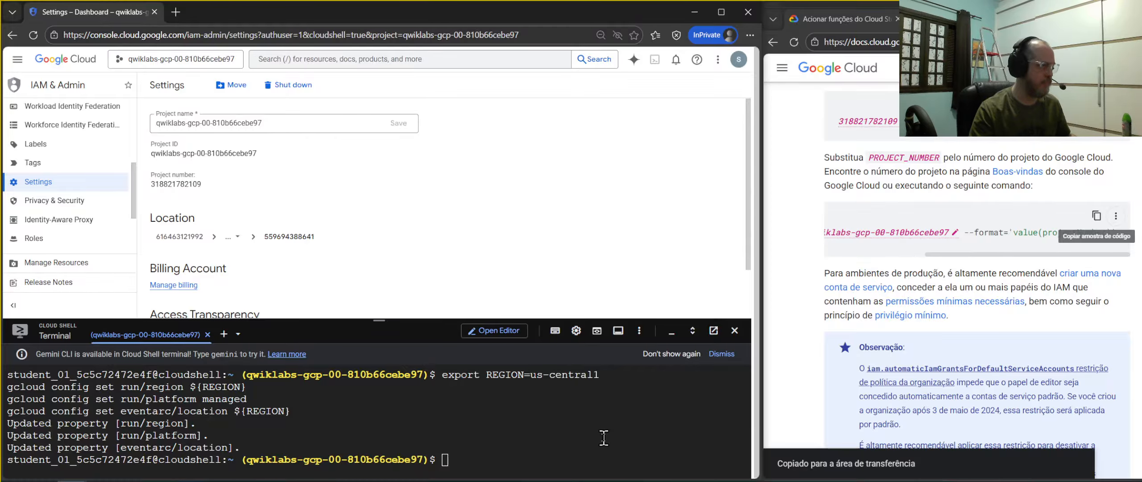
pyautogui.scroll(1, 603, 438)
pyautogui.scroll(-1, 589, 438)
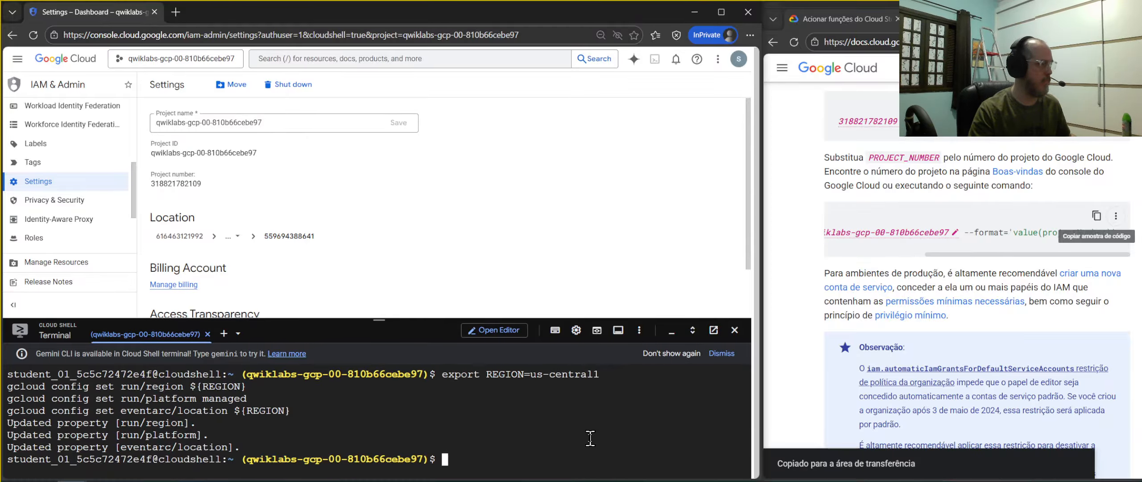
pyautogui.write("gcloud projects describe qwiklabs-gcp-00-810b66cebe97 --format='value(projectNumber)'")
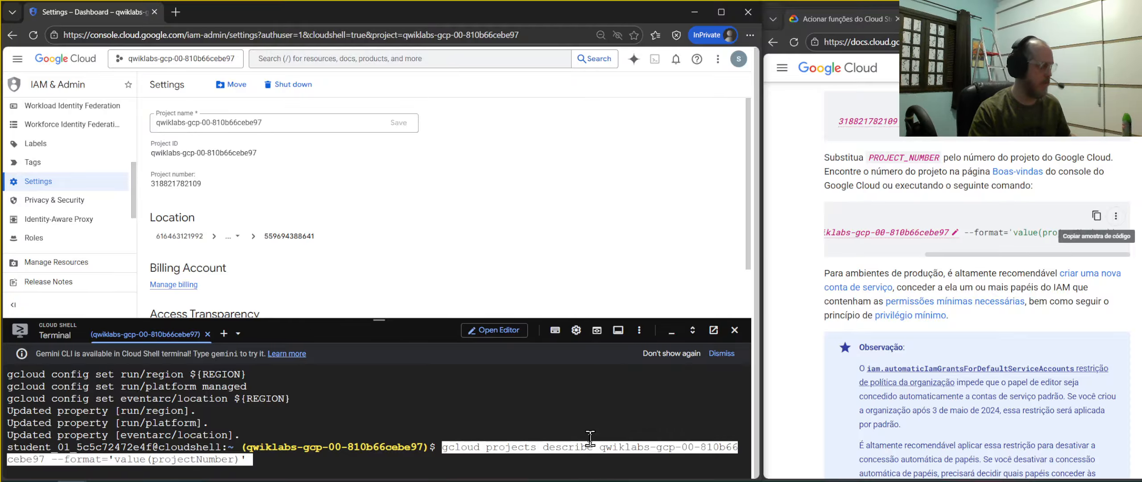
pyautogui.press('Return')
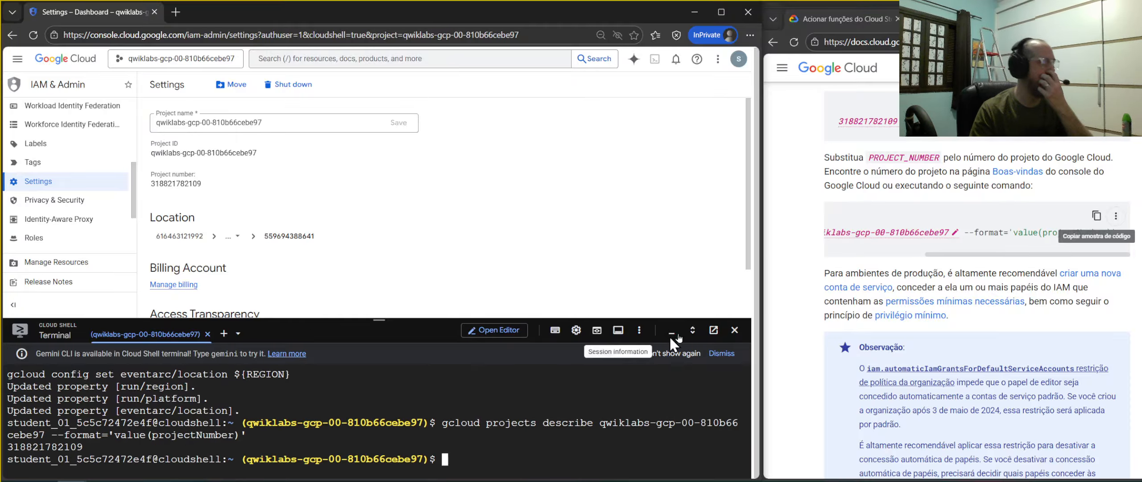
# - Expand Cloud Shell to full view, dismiss its tip, and compare the returned project number with the one in the tutorial
pyautogui.click(693, 330)
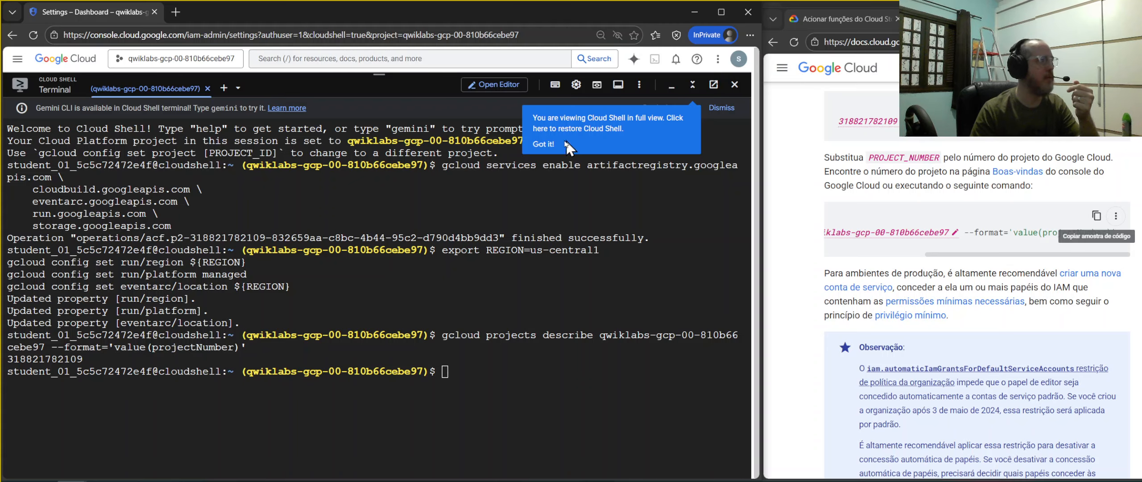
pyautogui.click(544, 144)
pyautogui.doubleClick(32, 359)
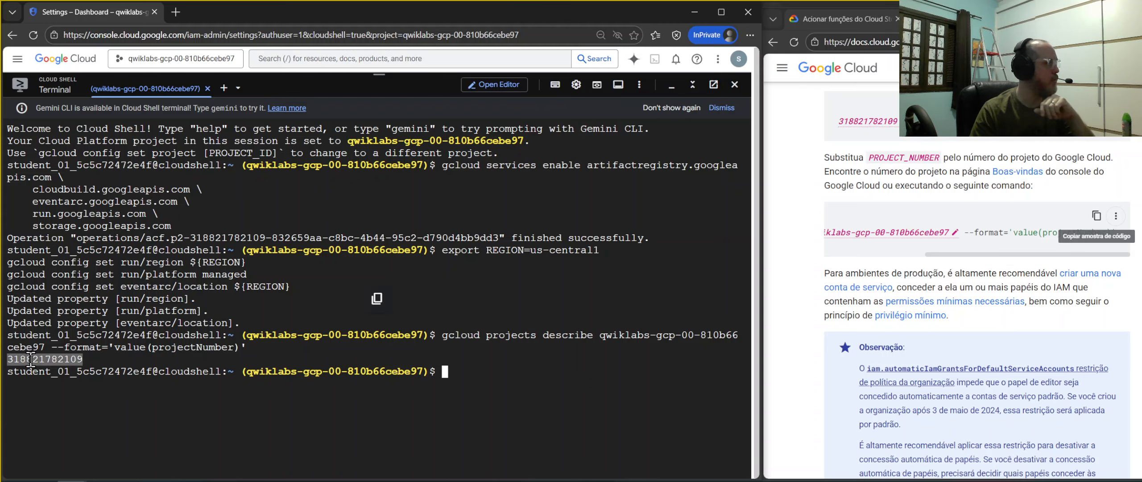
pyautogui.click(641, 399)
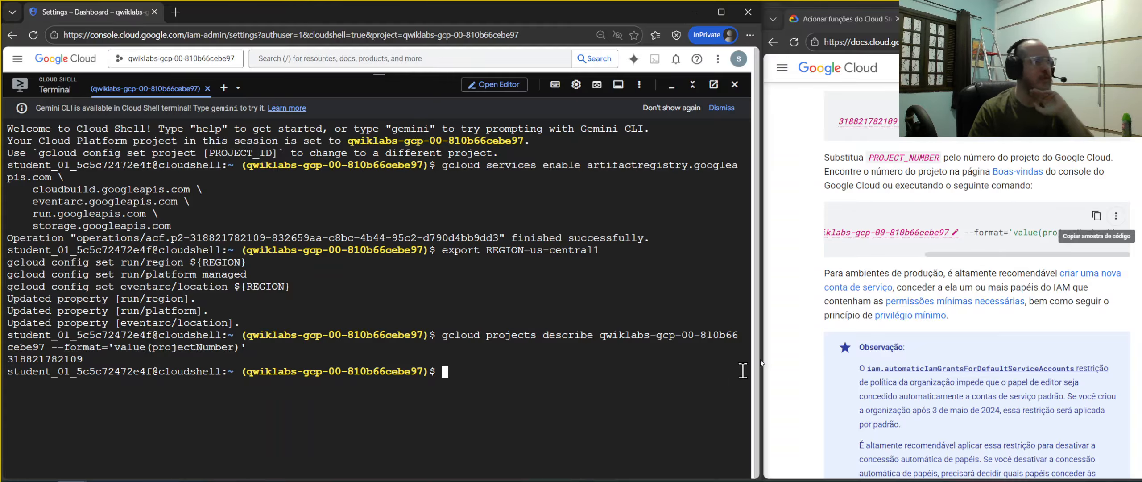
pyautogui.scroll(3, 1014, 294)
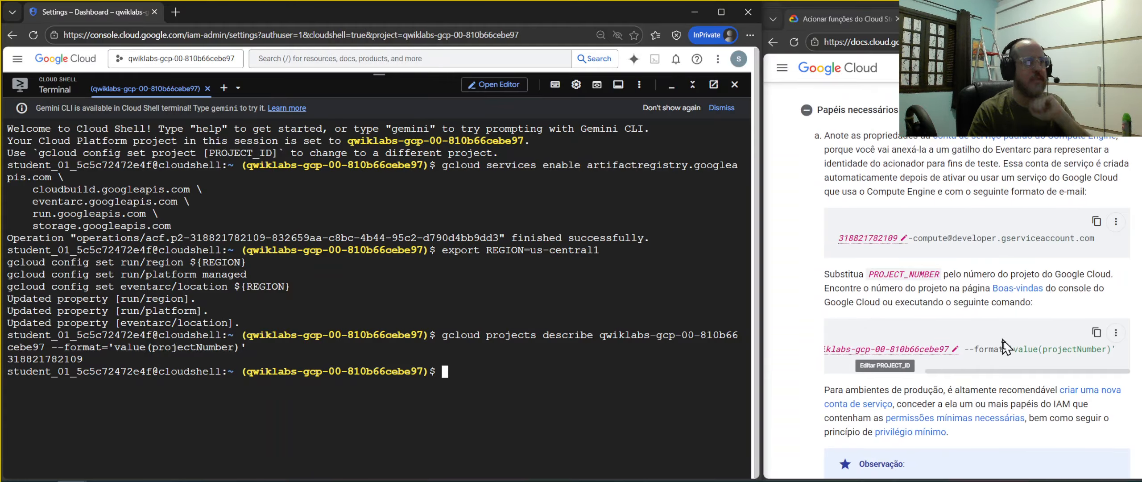
pyautogui.moveTo(1003, 372); pyautogui.dragTo(888, 373)
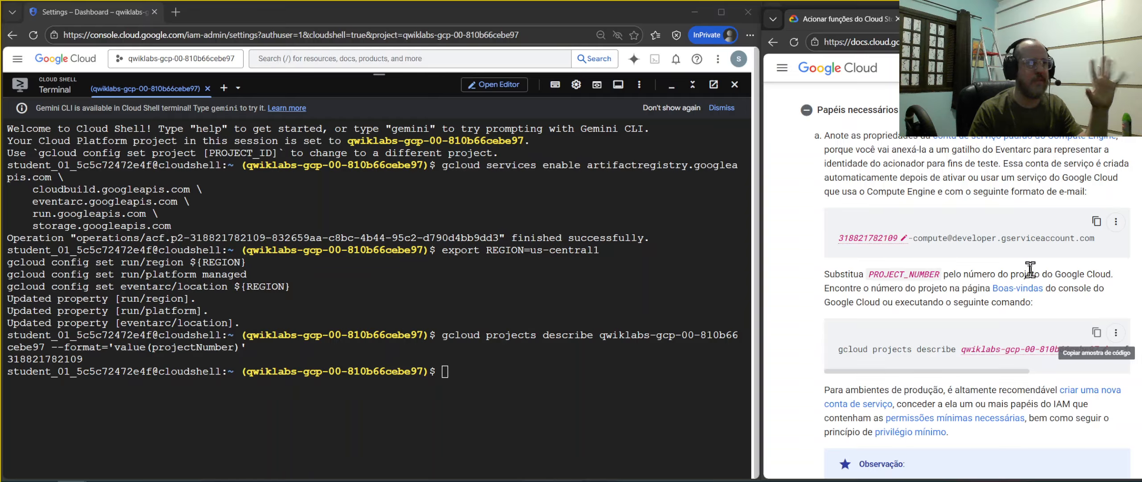
# - Copy the tutorial's add-iam-policy-binding command and run it to grant roles/run.invoker to the default Compute Engine service account
pyautogui.scroll(-7, 1029, 270)
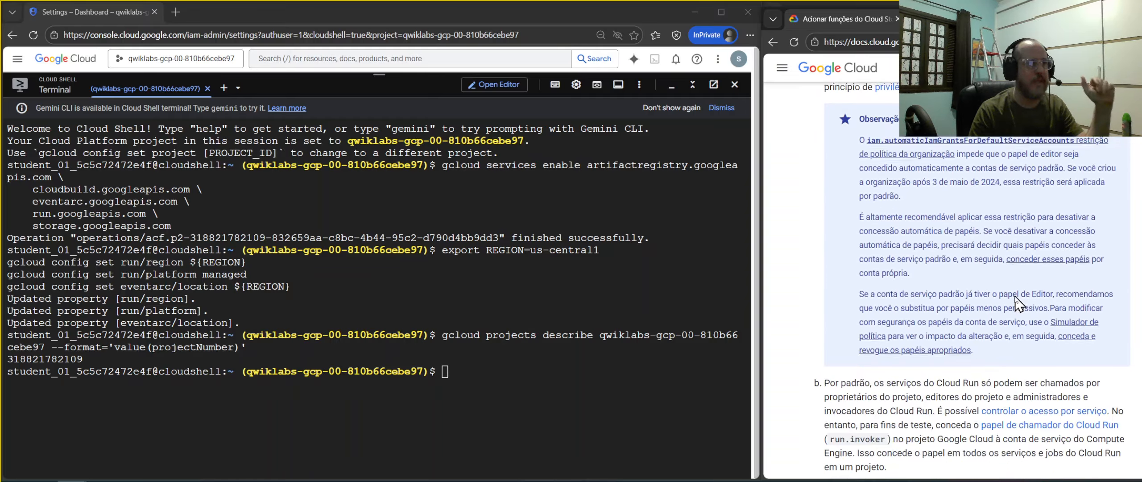
pyautogui.scroll(-5, 1015, 296)
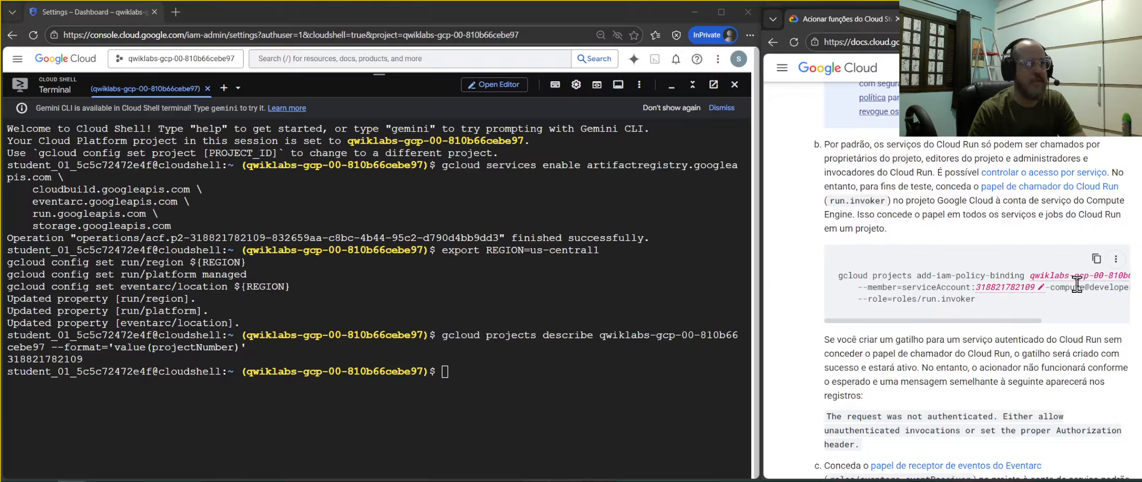
pyautogui.click(1096, 258)
pyautogui.click(566, 376)
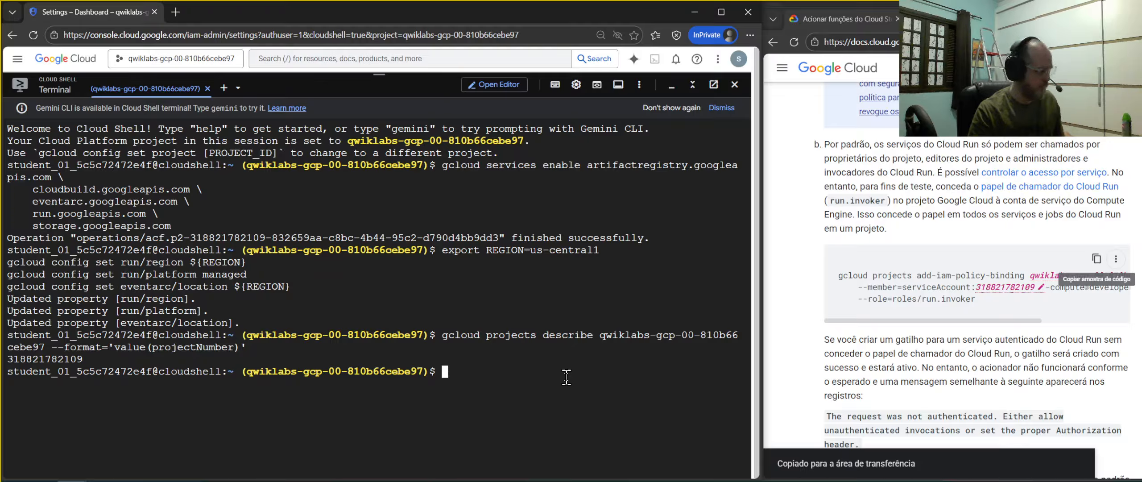
pyautogui.hotkey('ctrl', 'v')
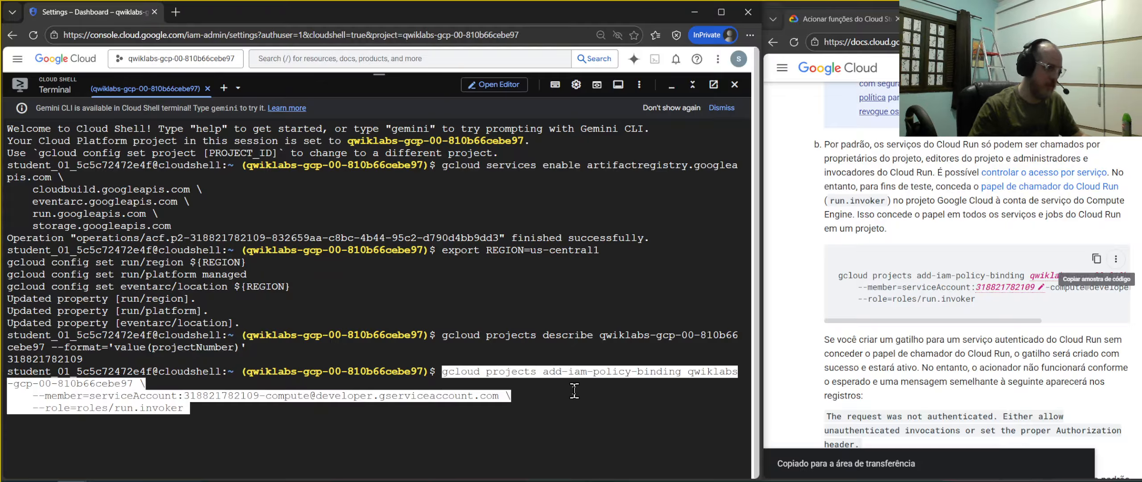
pyautogui.press('Right')
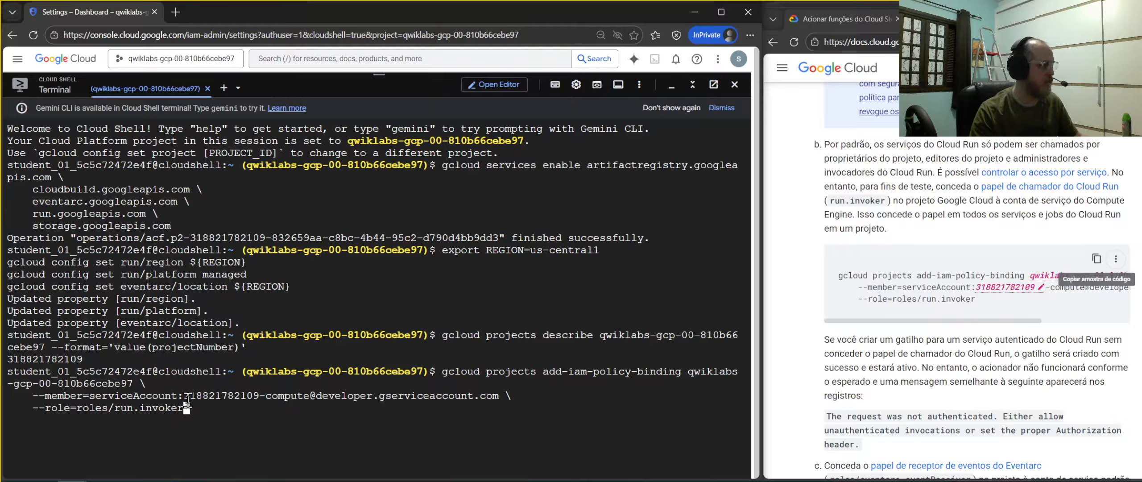
pyautogui.moveTo(184, 395); pyautogui.dragTo(499, 395)
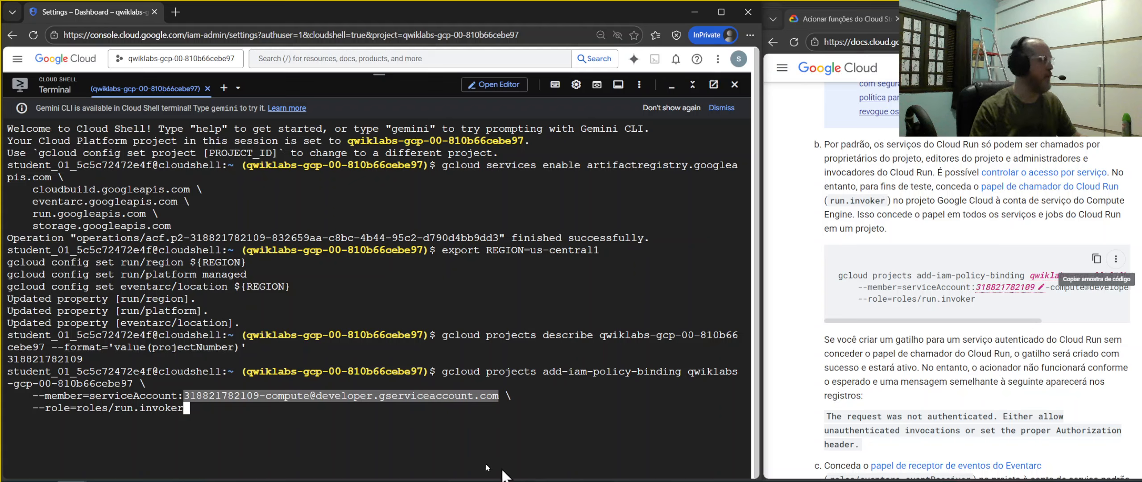
pyautogui.click(358, 423)
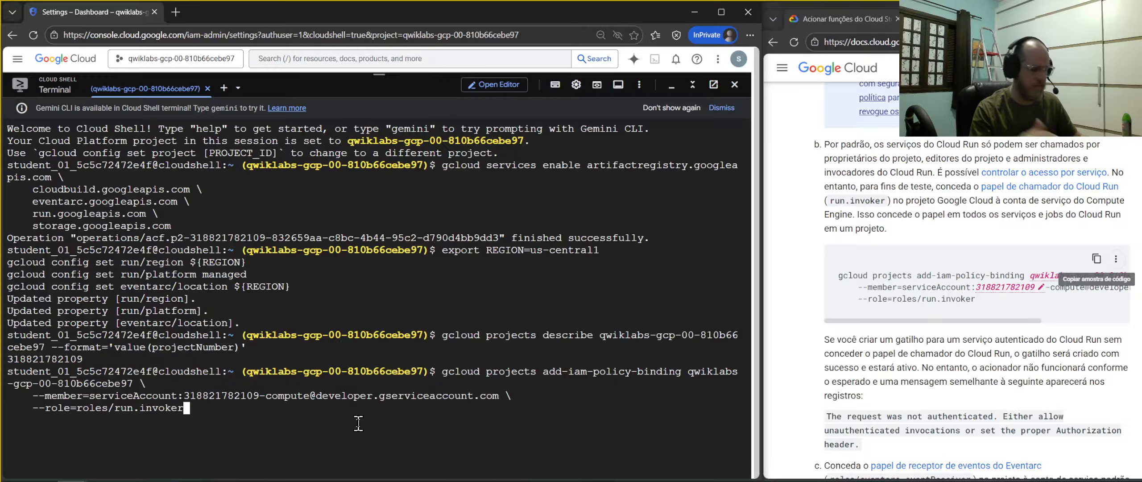
pyautogui.press('Return')
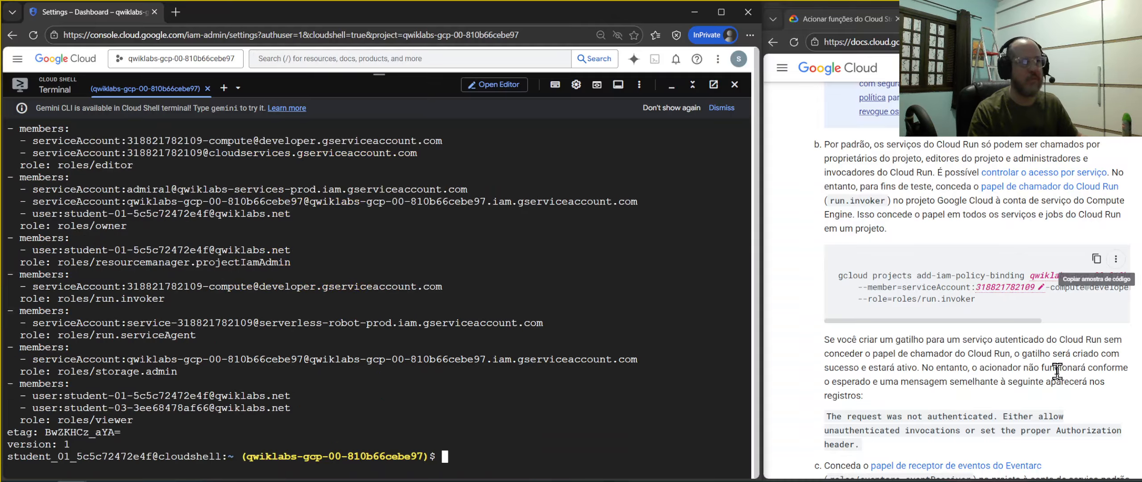
# - Shrink the Cloud Shell pane and examine the project's IAM permissions by principal and by role for the Compute Engine service account
pyautogui.scroll(-4, 1056, 371)
pyautogui.moveTo(379, 75); pyautogui.dragTo(453, 392)
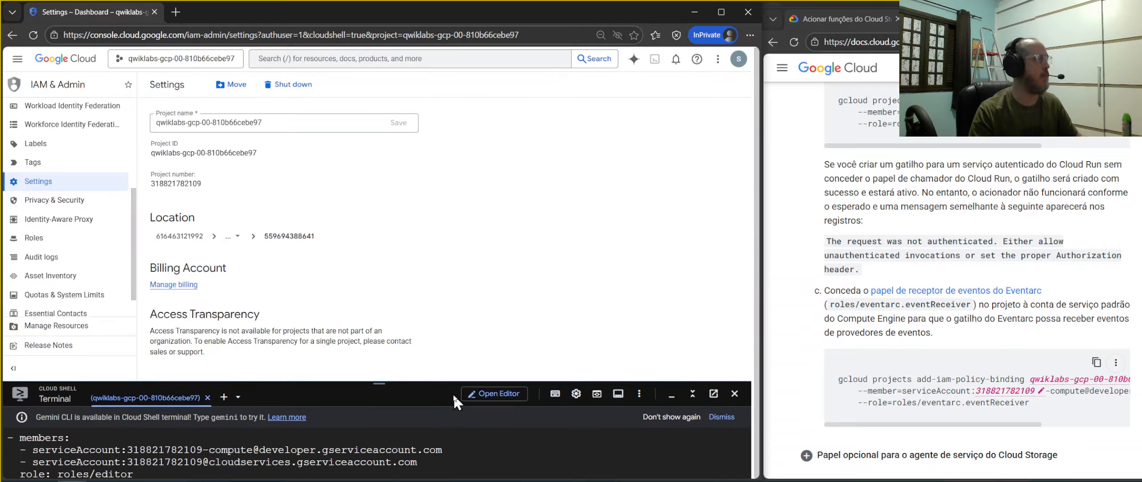
pyautogui.click(45, 112)
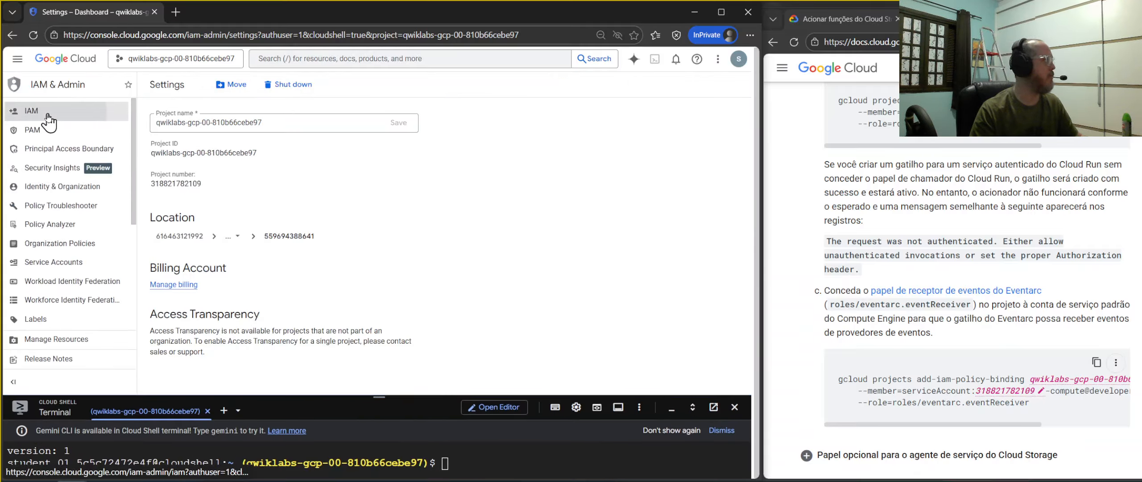
pyautogui.scroll(-2, 528, 238)
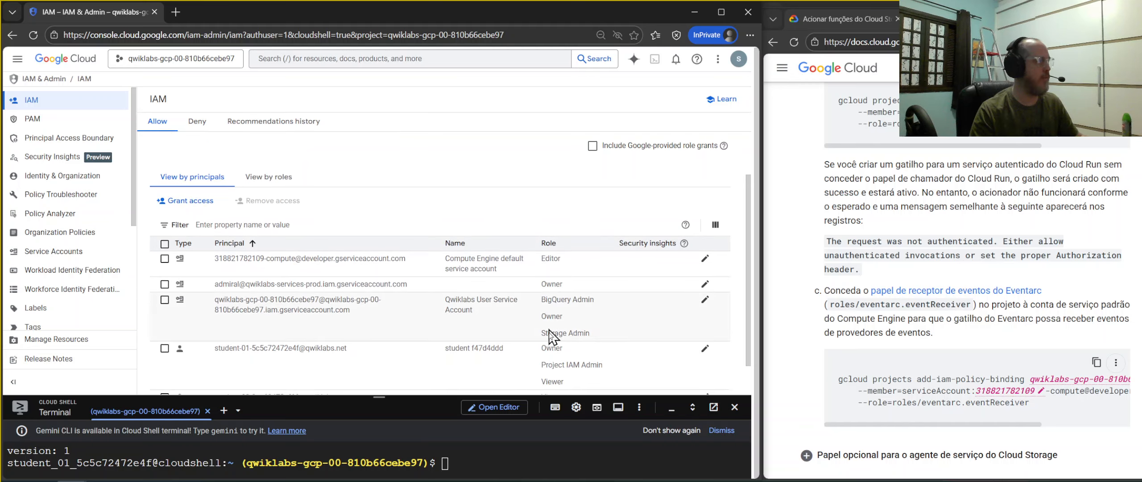
pyautogui.scroll(1, 594, 183)
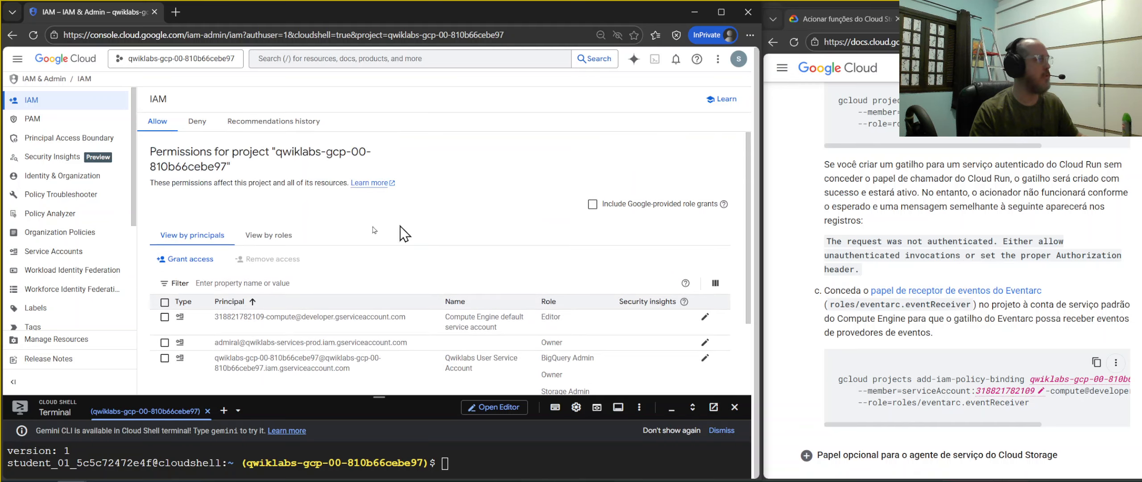
pyautogui.click(252, 237)
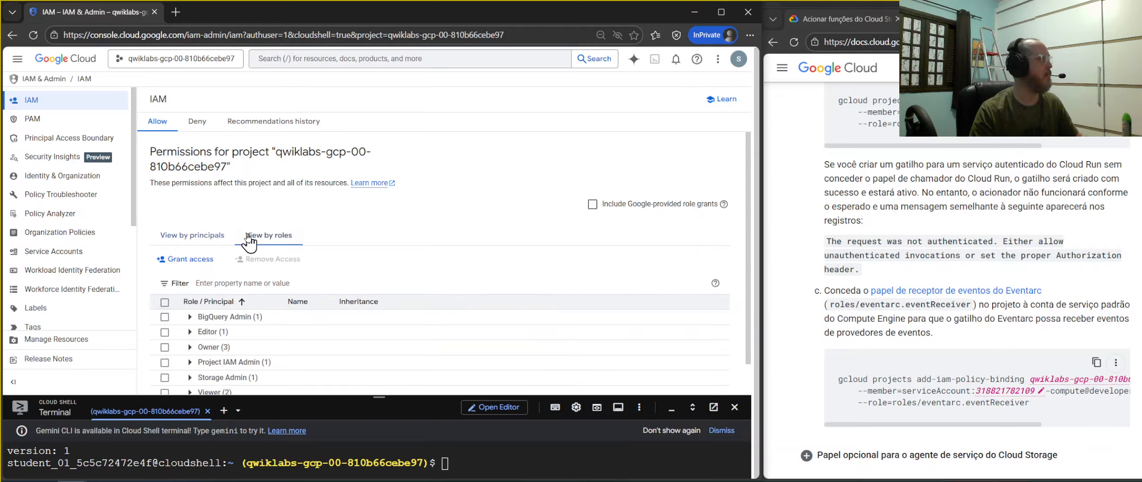
pyautogui.click(196, 236)
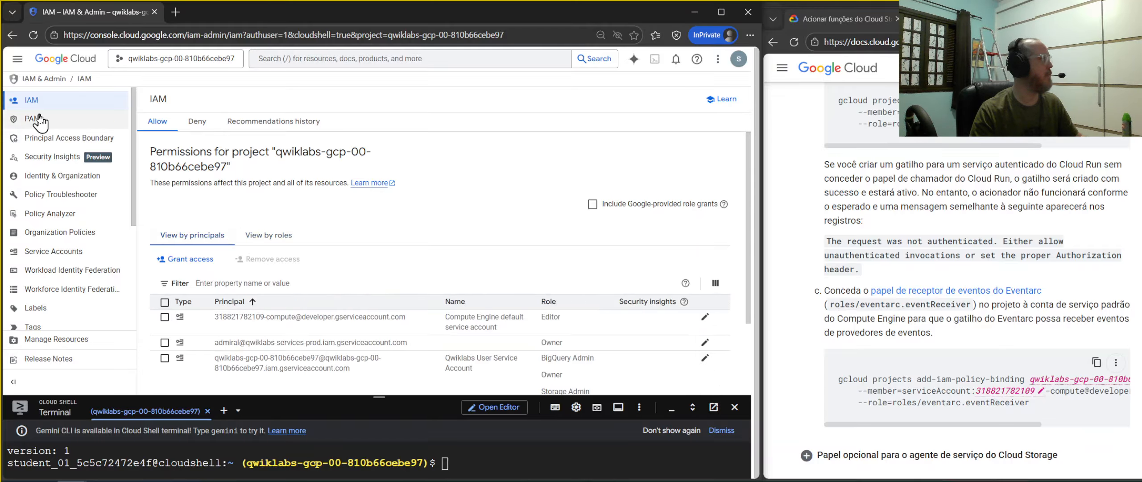
pyautogui.click(51, 139)
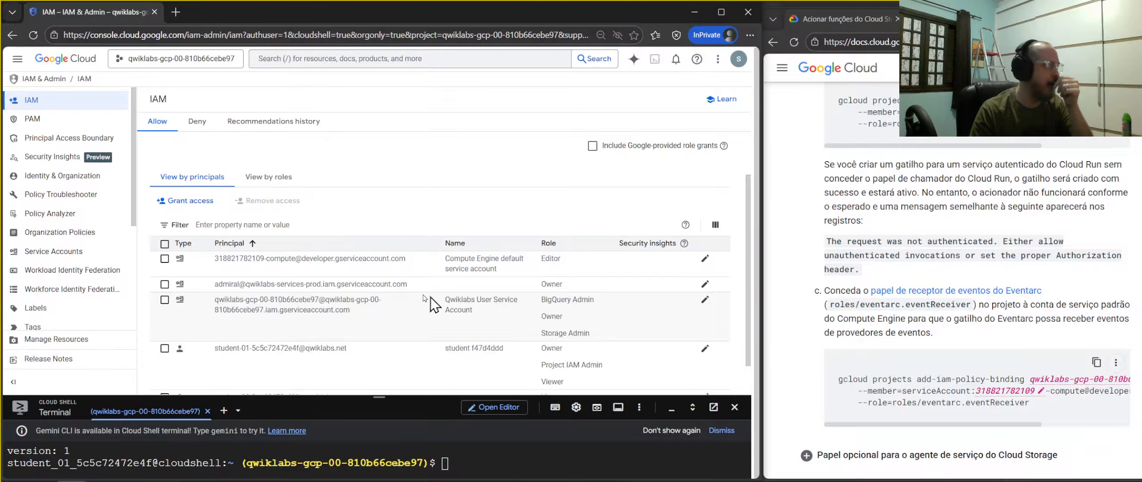
pyautogui.scroll(-2, 401, 304)
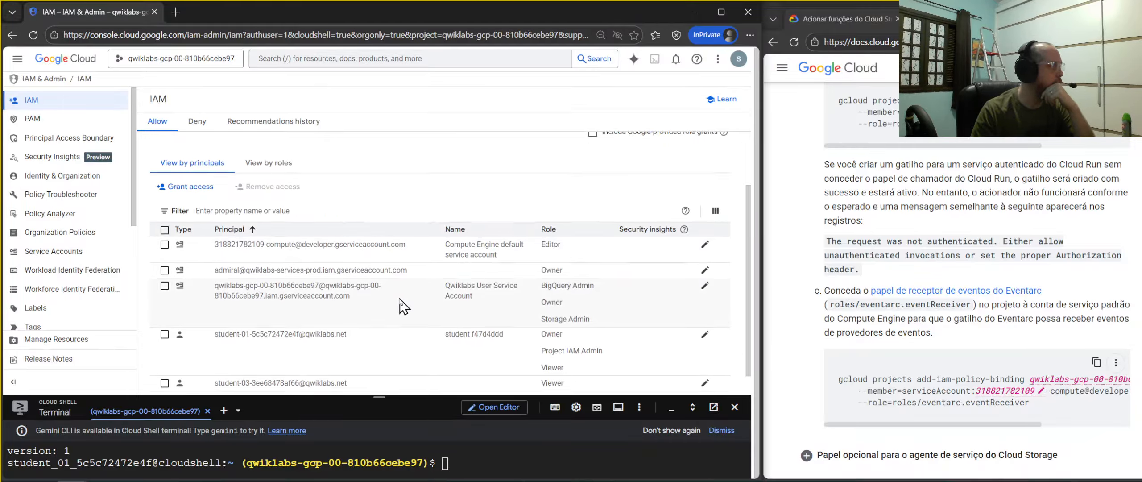
# - Examine the project's IAM permissions with and without Google-provided role grants, check the Principal Access Boundary page, and return to the IAM page
pyautogui.scroll(3, 598, 330)
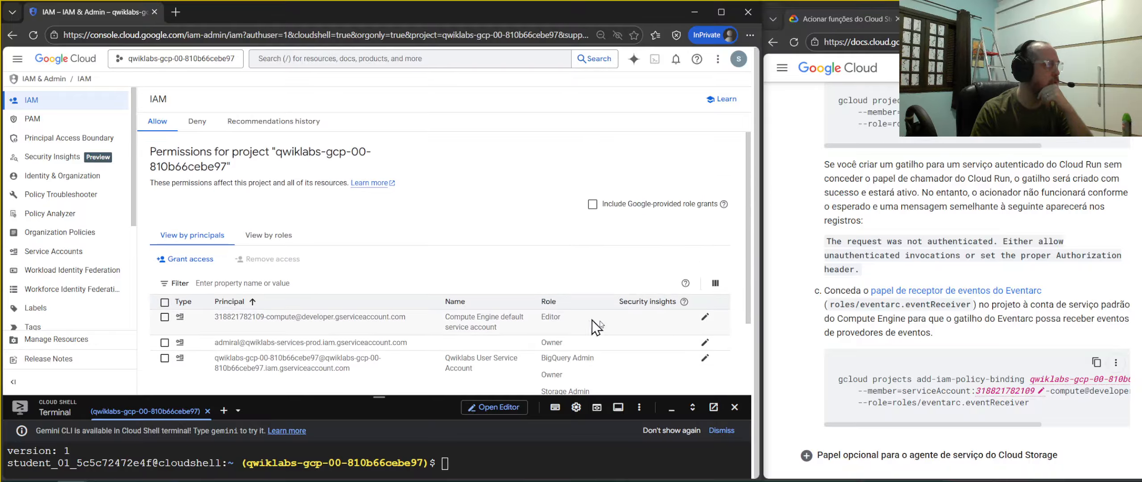
pyautogui.click(589, 206)
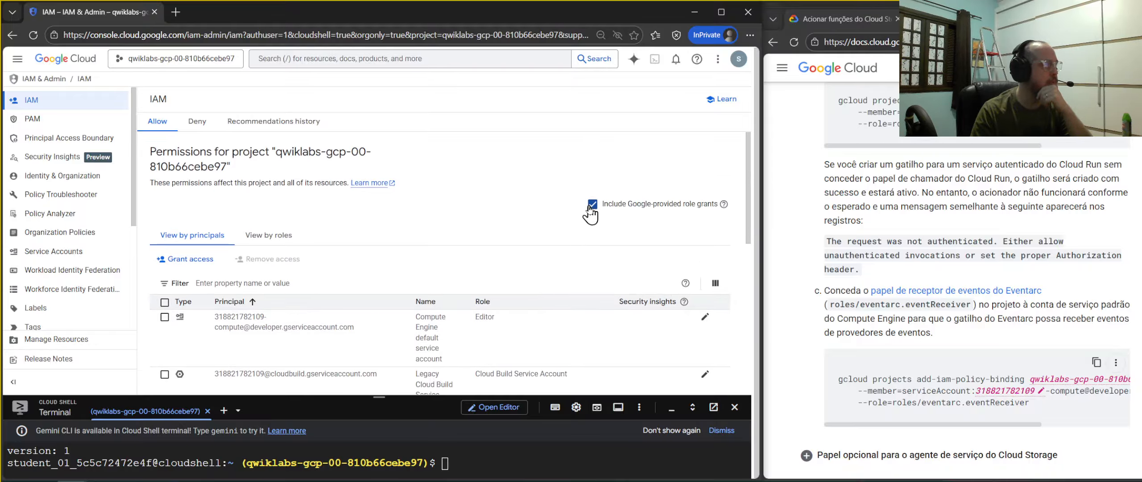
pyautogui.click(589, 206)
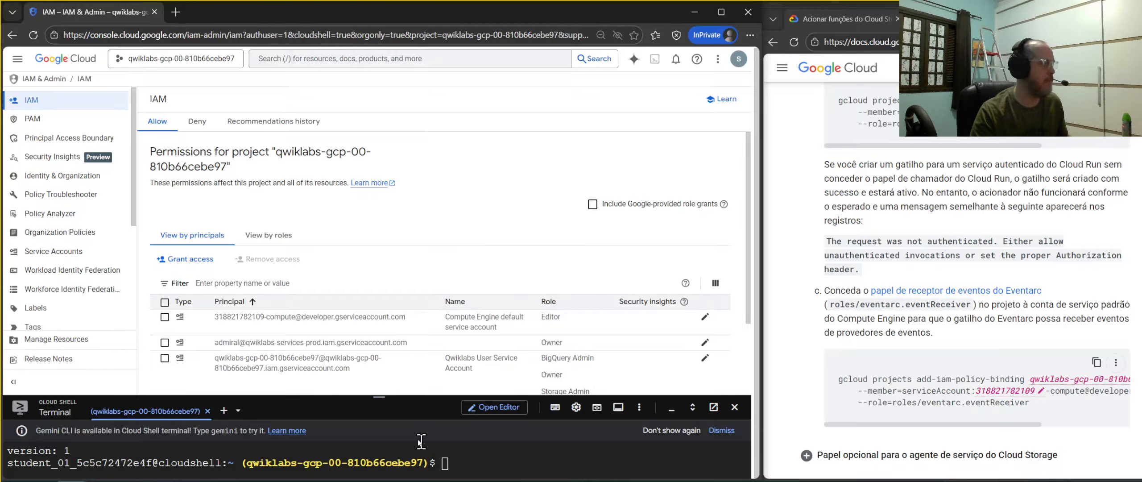
pyautogui.moveTo(382, 395); pyautogui.dragTo(396, 362)
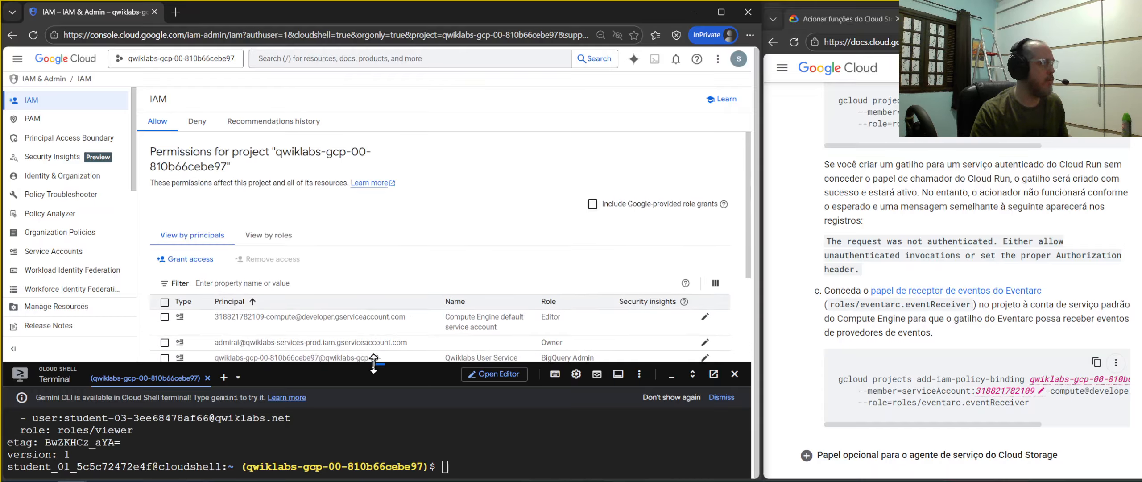
pyautogui.moveTo(378, 364); pyautogui.dragTo(388, 391)
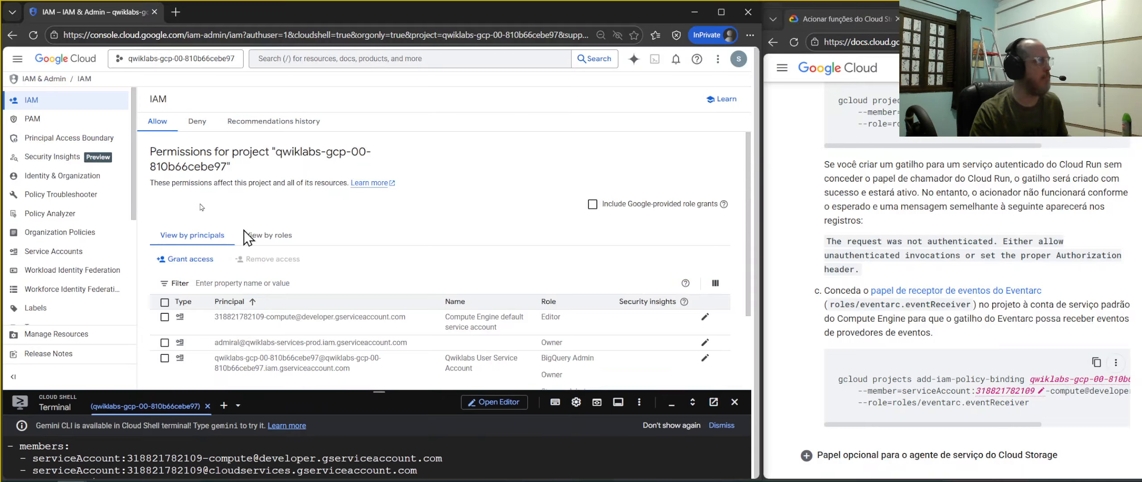
pyautogui.click(36, 118)
pyautogui.click(42, 138)
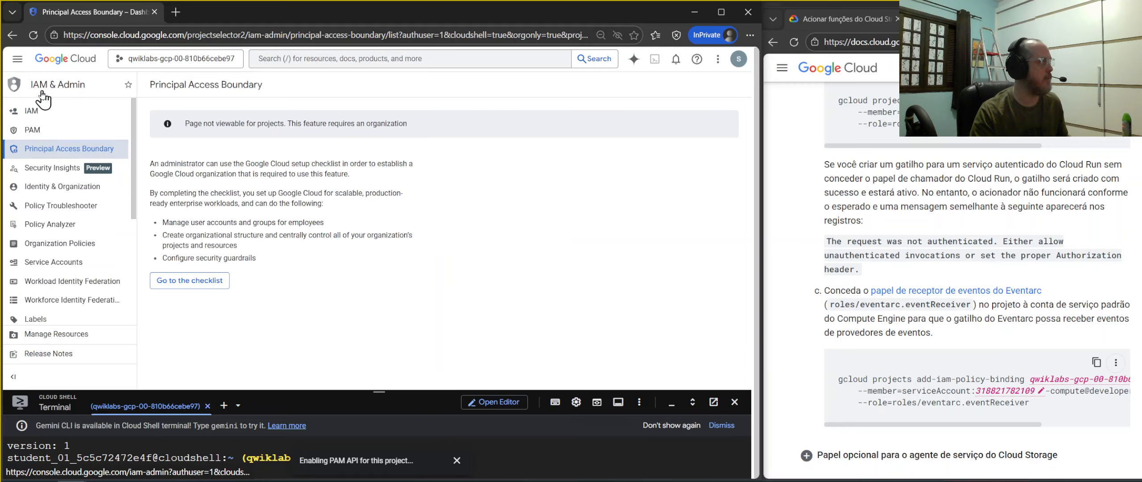
pyautogui.click(38, 113)
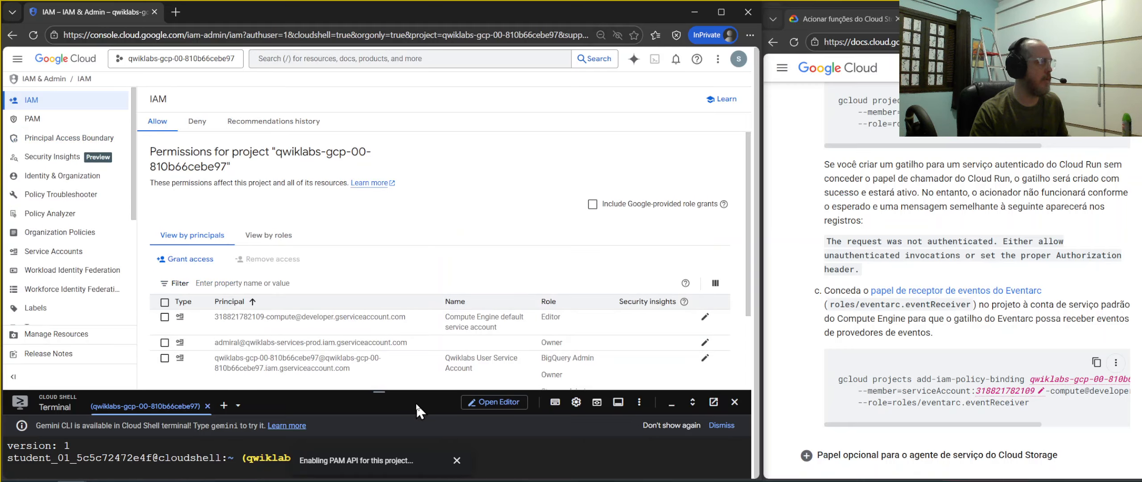
# - Enlarge Cloud Shell to review the IAM policy output, dismiss the PAM API notification, and clear the terminal
pyautogui.moveTo(378, 391); pyautogui.dragTo(379, 77)
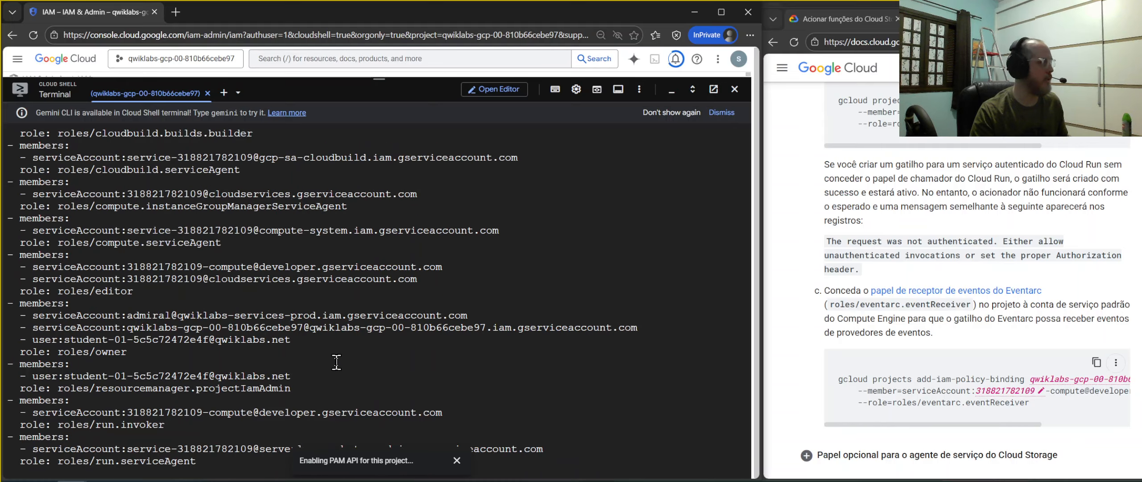
pyautogui.scroll(5, 336, 361)
pyautogui.scroll(-5, 251, 351)
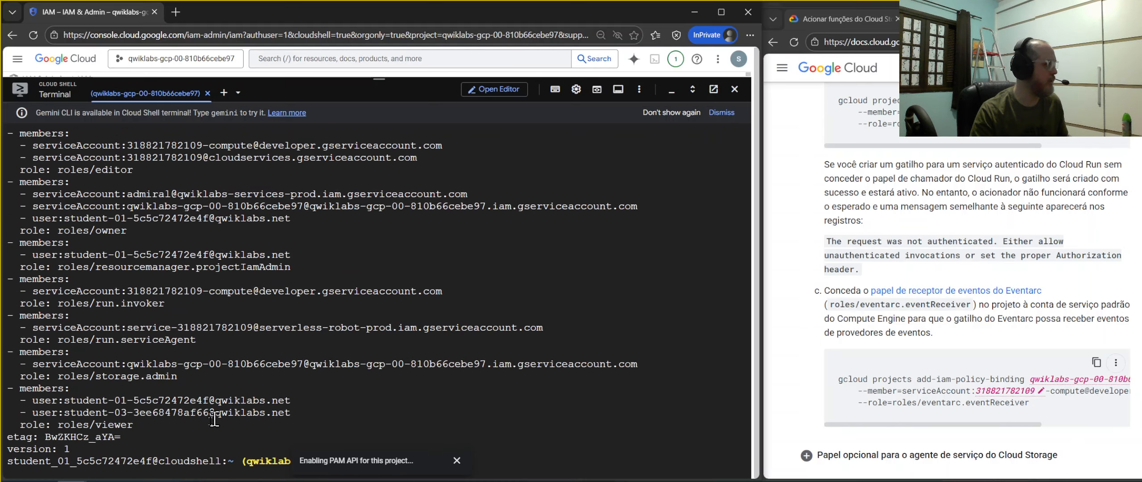
pyautogui.click(457, 460)
pyautogui.hotkey('ctrl', 'l')
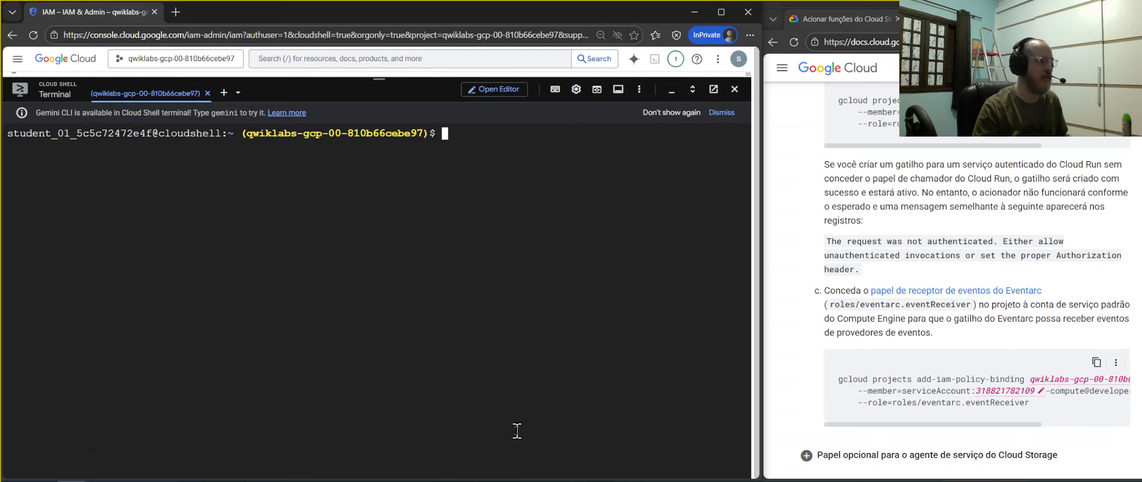
# - Copy the tutorial's add-iam-policy-binding command for roles/eventarc.eventReceiver, run it for the default Compute Engine service account, and clear the terminal
pyautogui.scroll(-3, 988, 222)
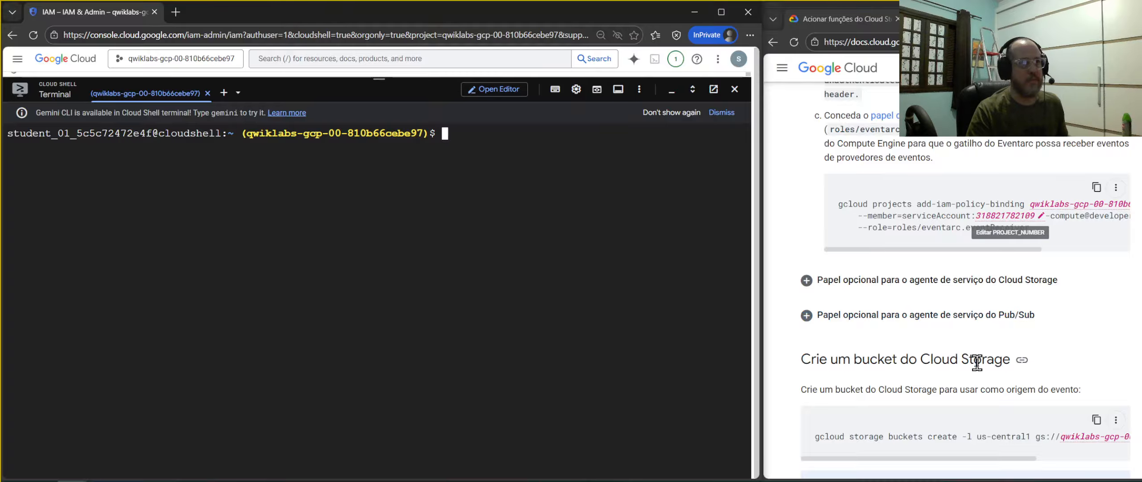
pyautogui.scroll(2, 937, 374)
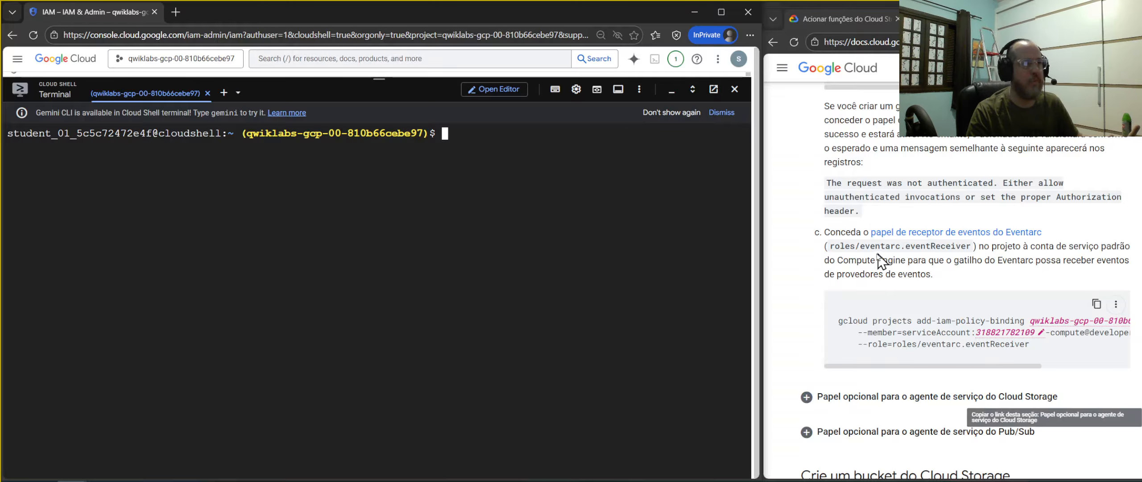
pyautogui.scroll(5, 897, 339)
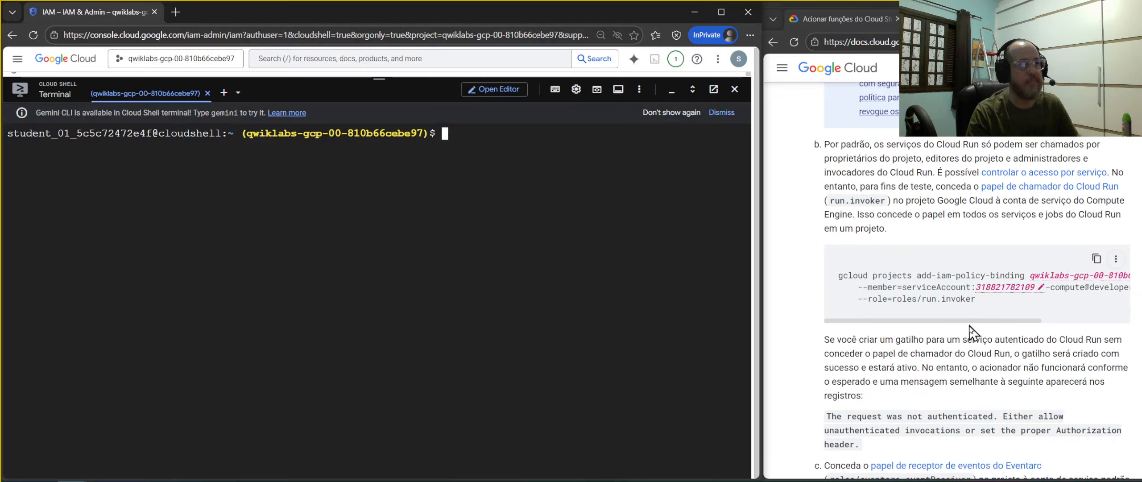
pyautogui.scroll(-3, 911, 377)
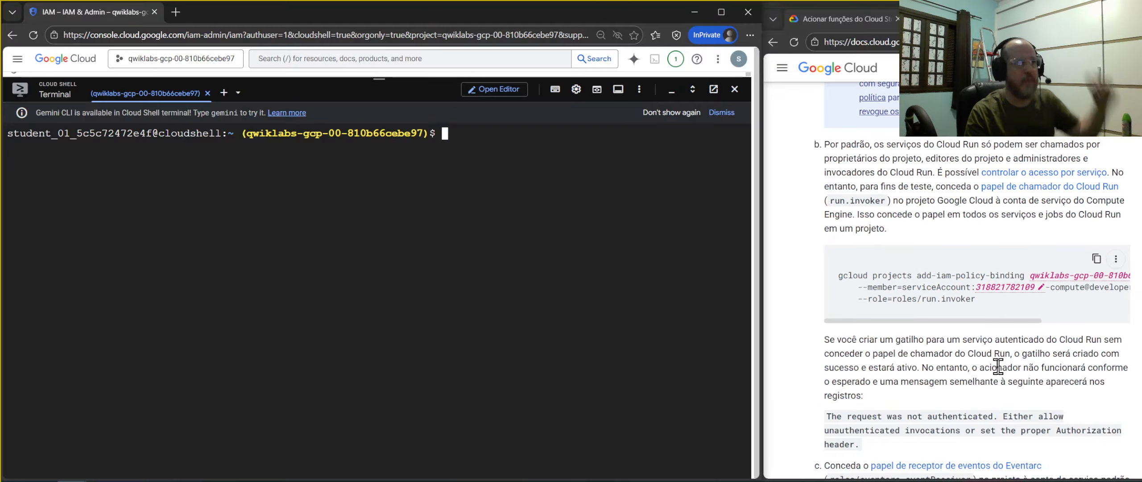
pyautogui.scroll(-2, 998, 364)
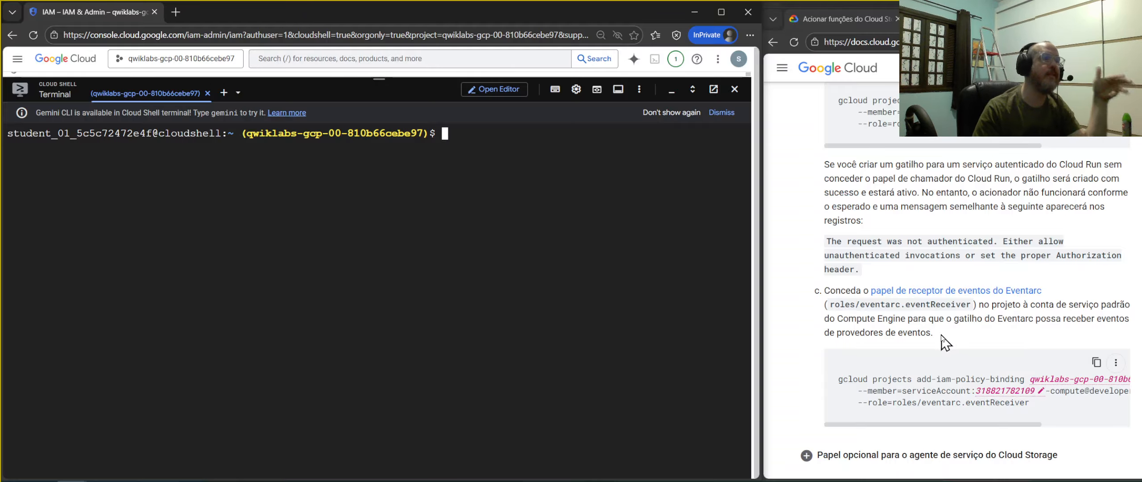
pyautogui.click(1096, 362)
pyautogui.click(603, 242)
pyautogui.hotkey('ctrl', 'v')
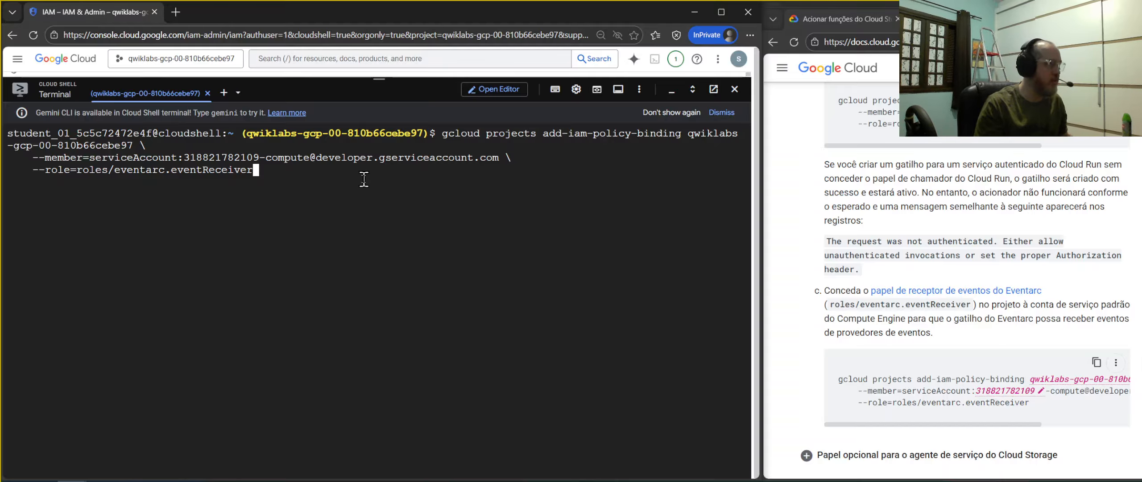
pyautogui.press('Return')
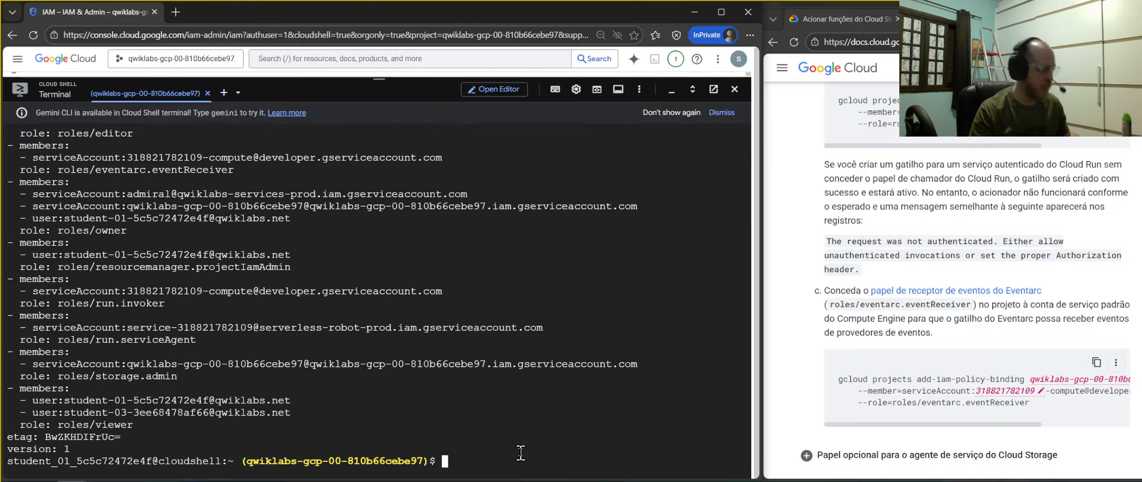
pyautogui.hotkey('ctrl', 'l')
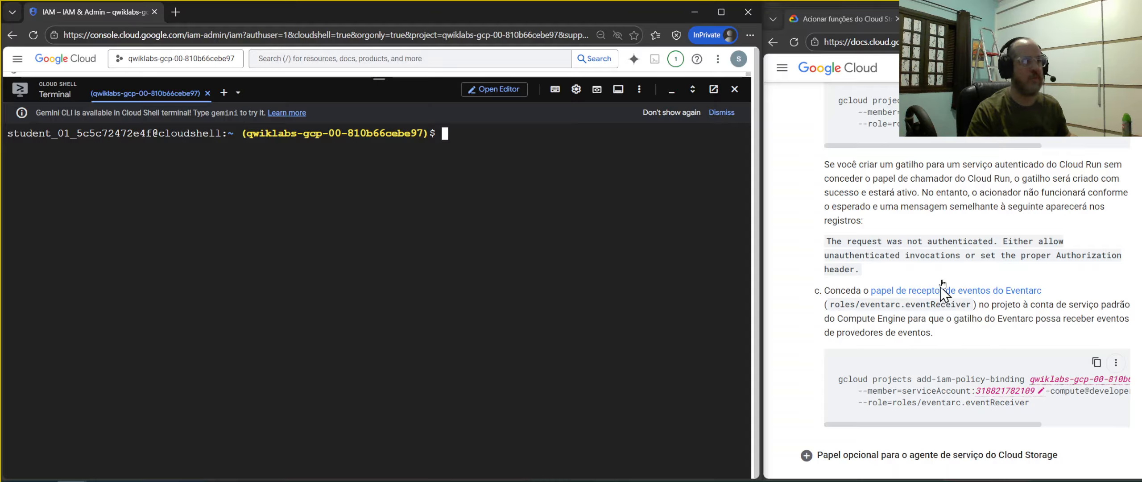
# - Expand the tutorial's optional Cloud Storage service agent role section and read its roles/pubsub.publisher commands
pyautogui.scroll(-4, 942, 291)
pyautogui.click(994, 281)
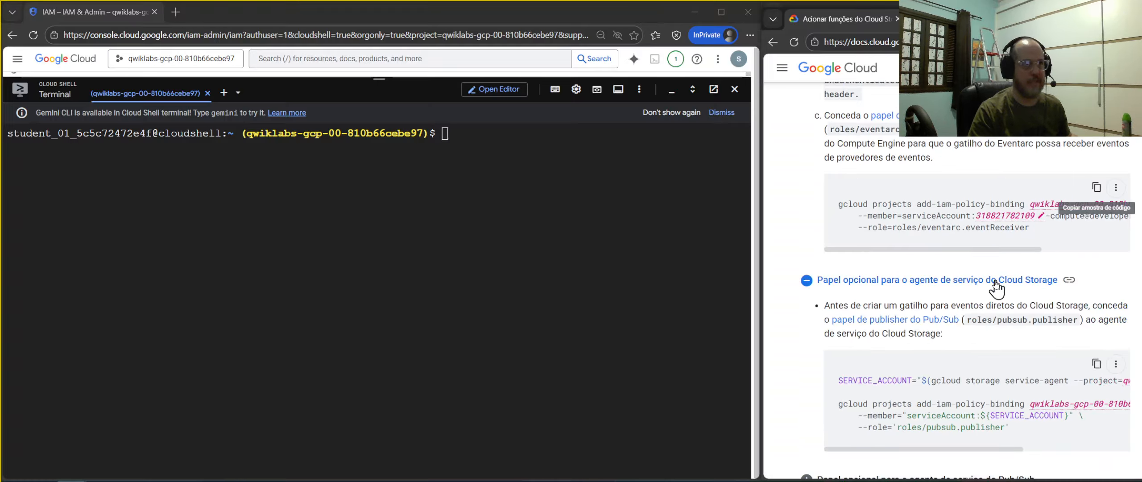
pyautogui.scroll(-1, 994, 312)
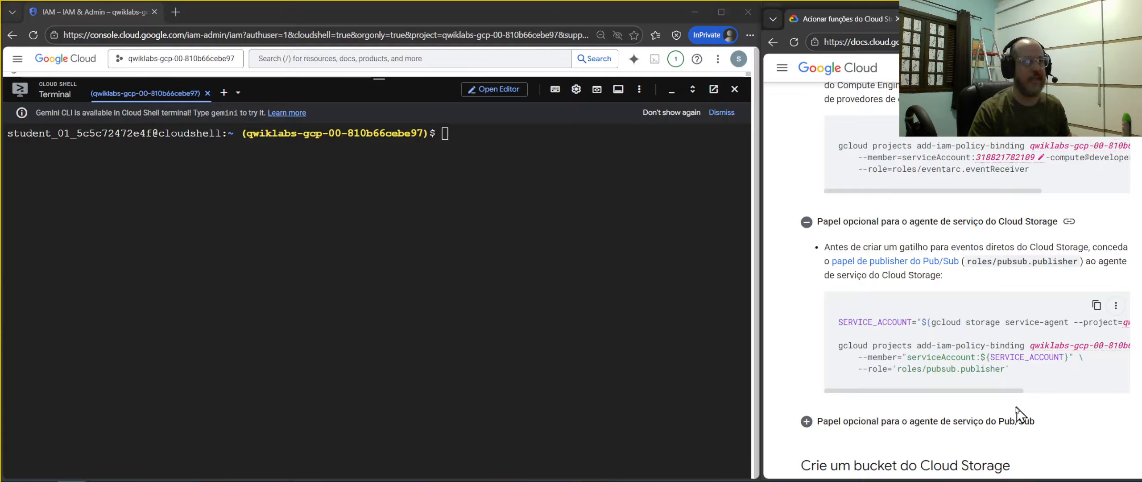
pyautogui.moveTo(983, 391)
pyautogui.mouseDown()
pyautogui.moveTo(1029, 393)
pyautogui.moveTo(977, 392)
pyautogui.mouseUp()
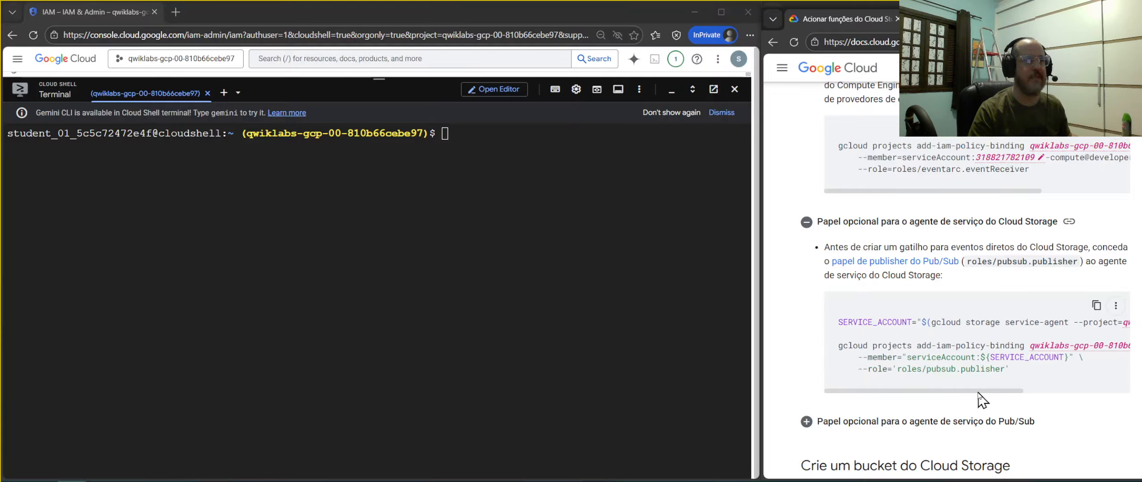
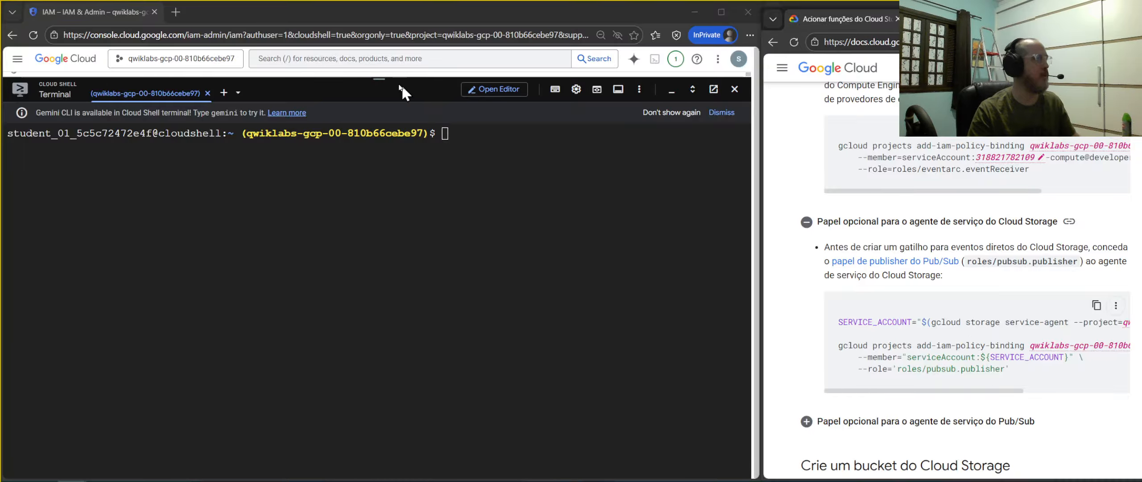
# - Shrink Cloud Shell and open the Cloud Storage settings to examine the project's Cloud Storage service account
pyautogui.moveTo(380, 79); pyautogui.dragTo(432, 377)
pyautogui.click(1096, 305)
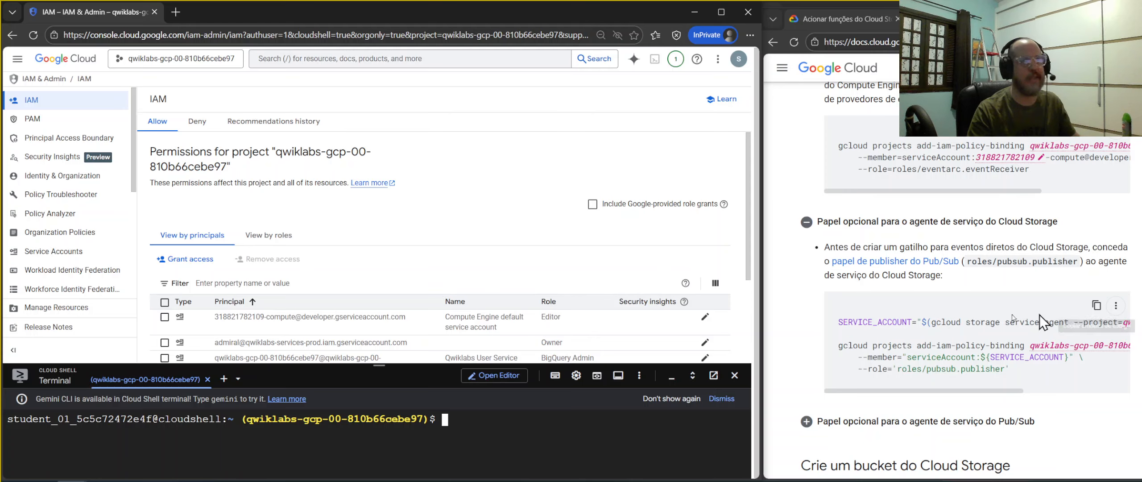
pyautogui.click(411, 61)
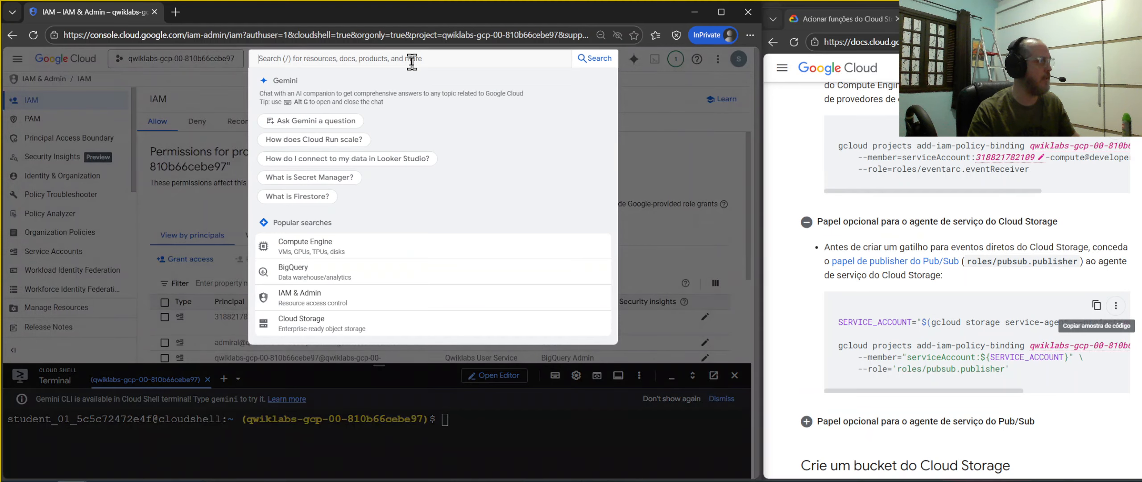
pyautogui.click(370, 337)
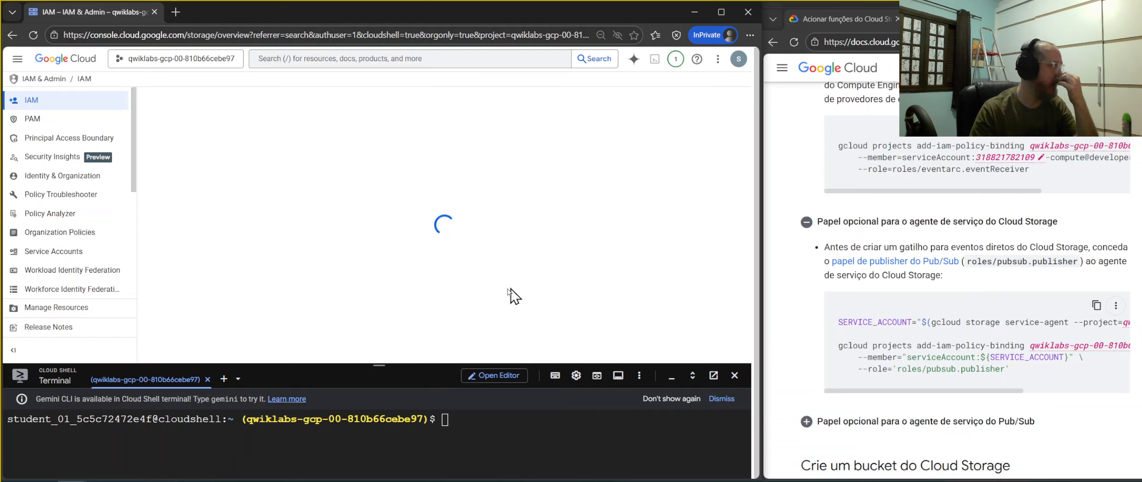
pyautogui.click(32, 168)
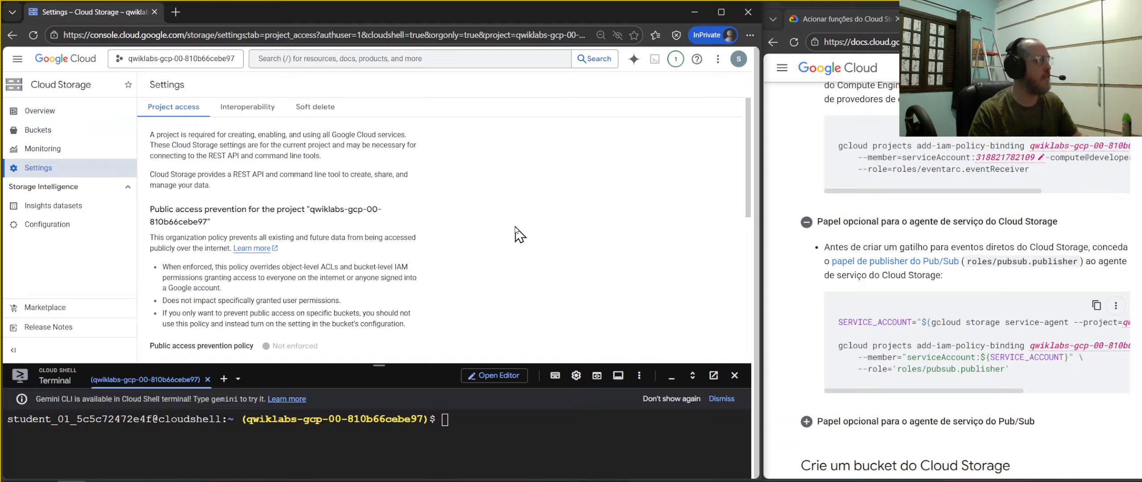
pyautogui.scroll(-5, 508, 240)
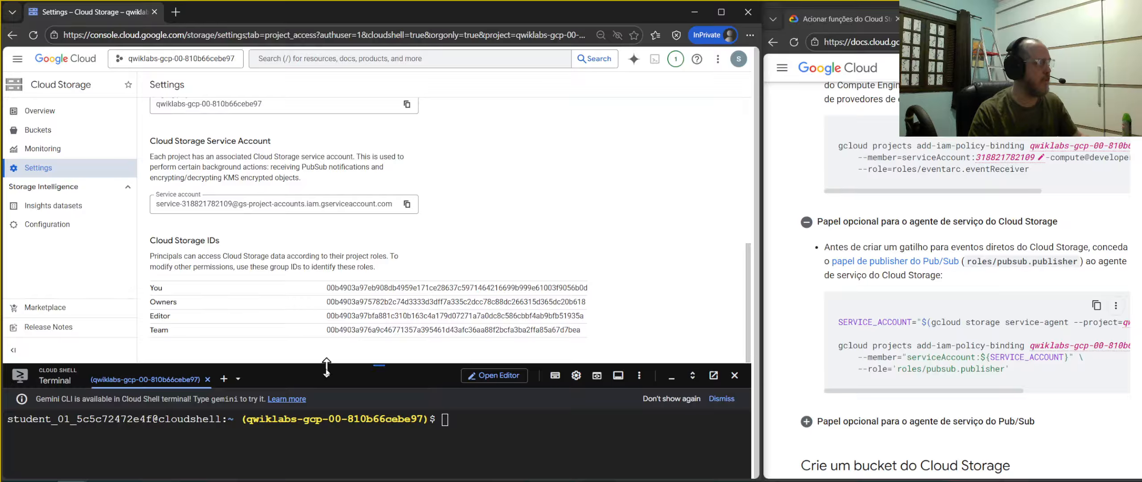
# - Enlarge Cloud Shell, try to paste the tutorial's SERVICE_ACCOUNT assignment line into it, and clear the terminal
pyautogui.moveTo(373, 364); pyautogui.dragTo(372, 26)
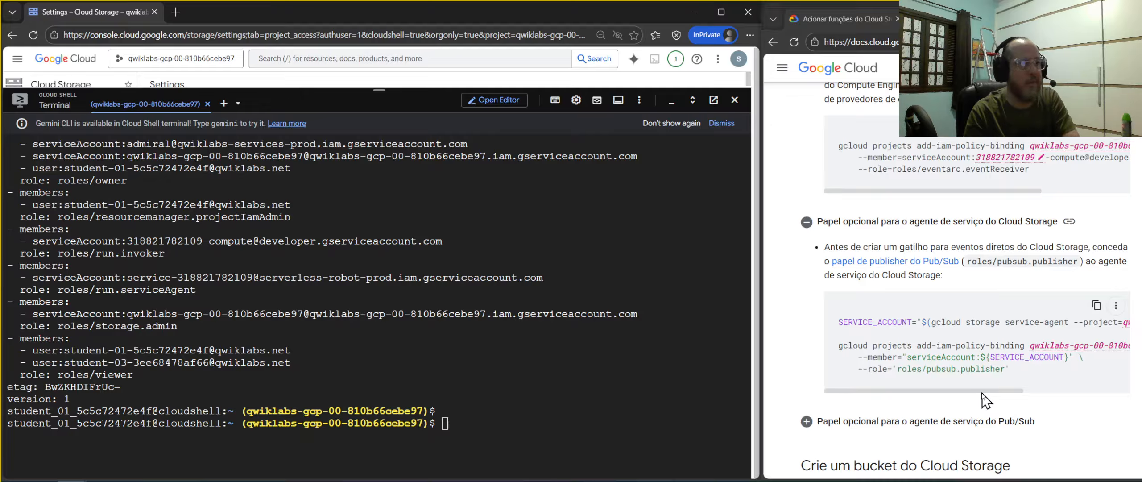
pyautogui.moveTo(984, 391); pyautogui.dragTo(949, 390)
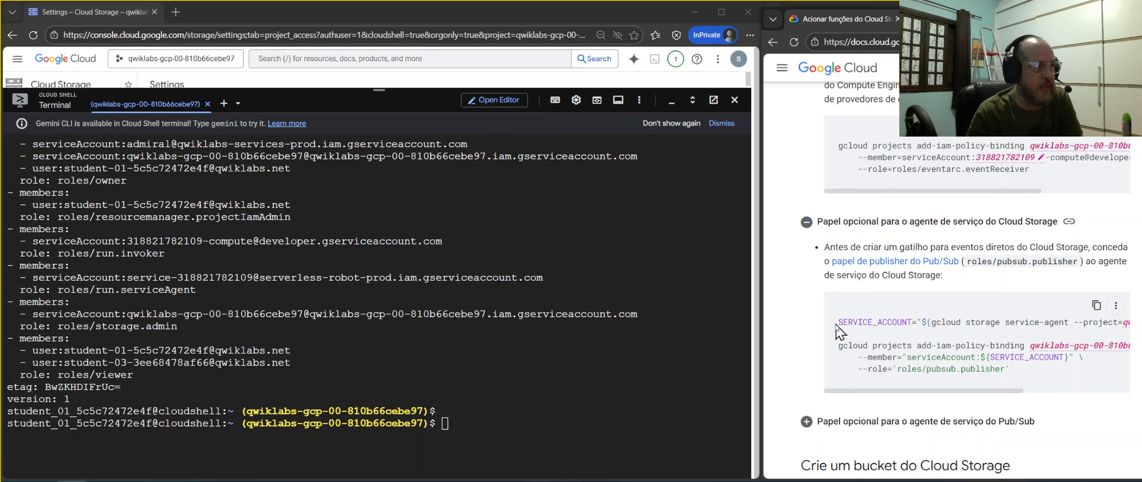
pyautogui.moveTo(837, 322); pyautogui.dragTo(1140, 326)
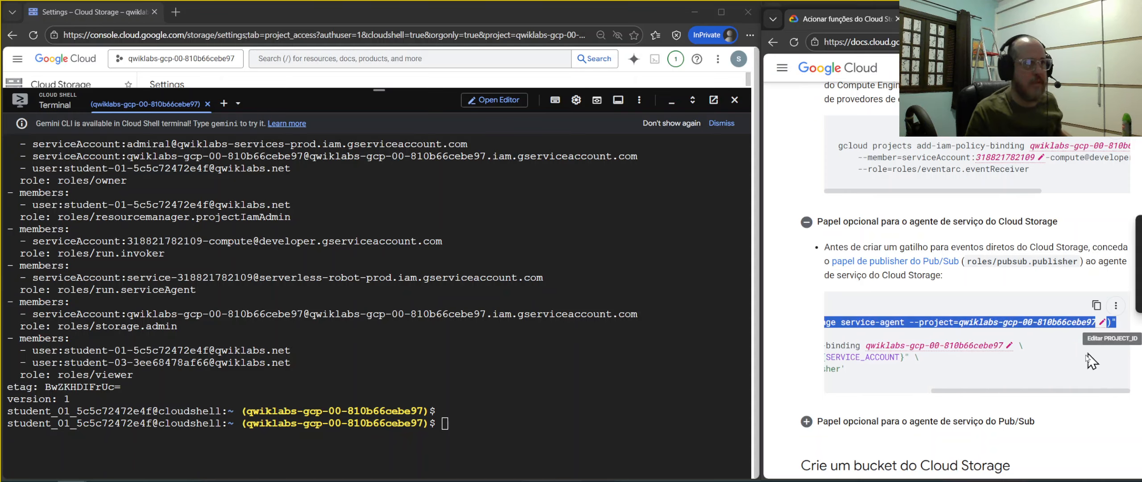
pyautogui.moveTo(633, 399); pyautogui.dragTo(618, 405)
pyautogui.hotkey('ctrl', 'v')
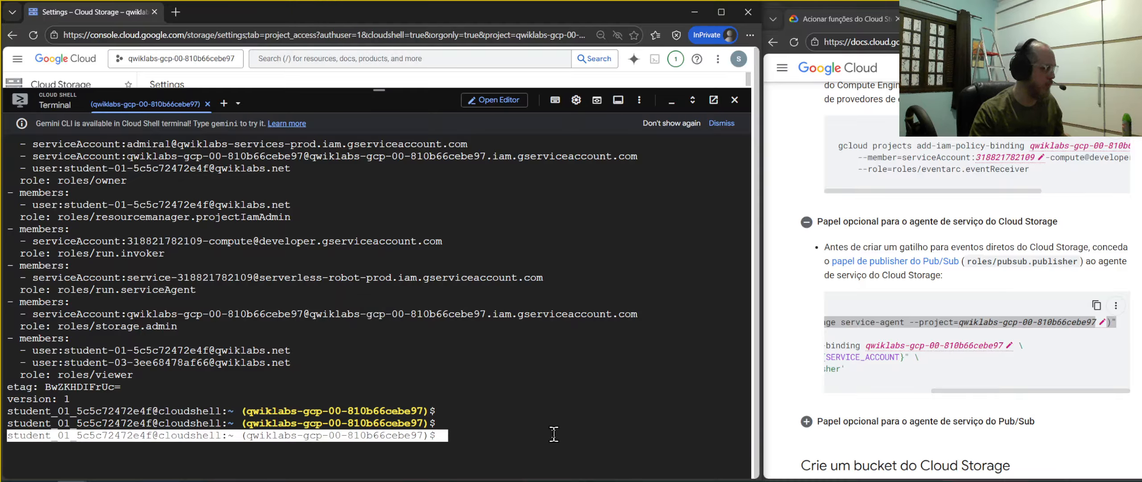
pyautogui.hotkey('ctrl', 'c')
pyautogui.hotkey('ctrl', 'c')
pyautogui.hotkey('ctrl', 'l')
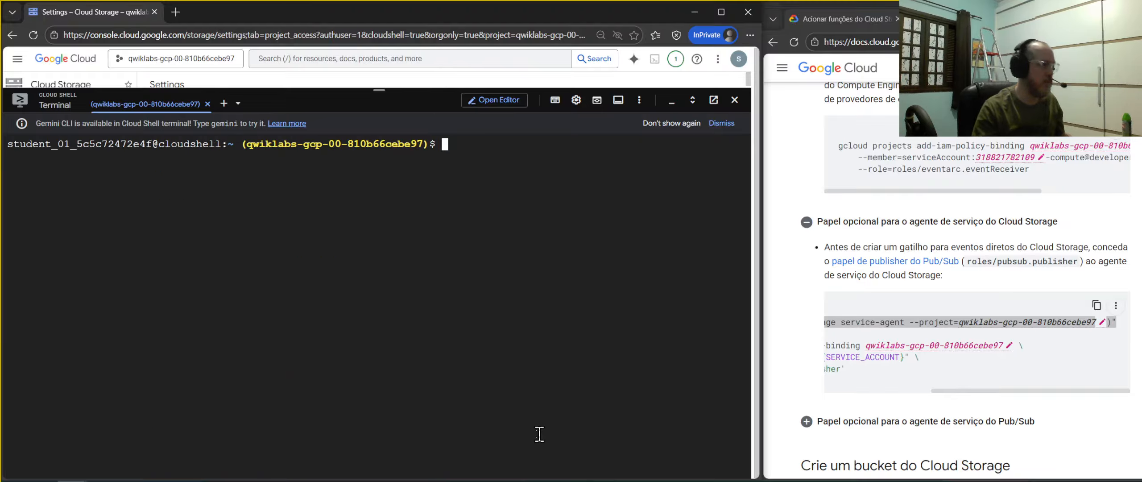
# - Empty the PROJECT_ID variable in the tutorial's Cloud Storage service agent command
pyautogui.click(1021, 322)
pyautogui.rightClick(1021, 322)
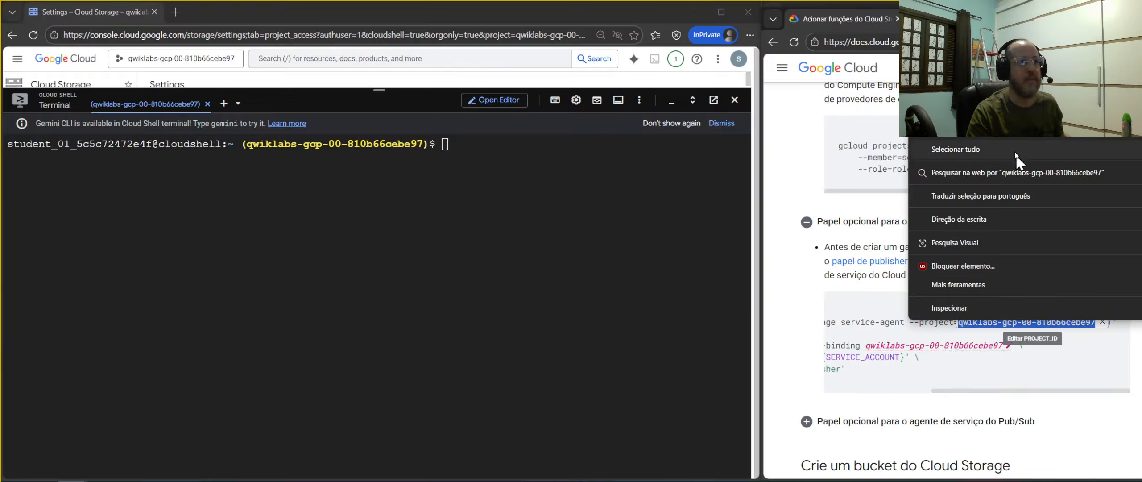
pyautogui.press('Escape')
pyautogui.press('BackSpace')
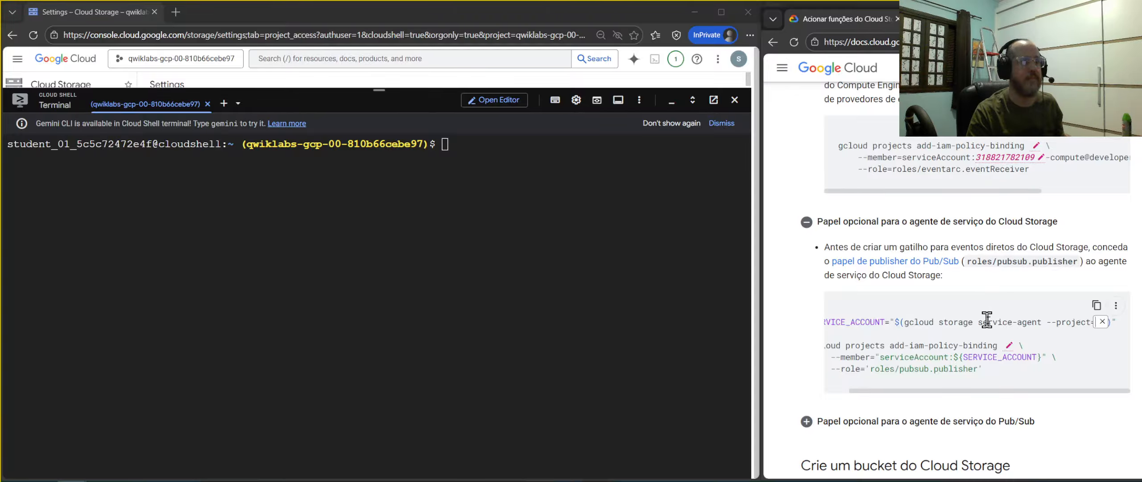
pyautogui.click(942, 324)
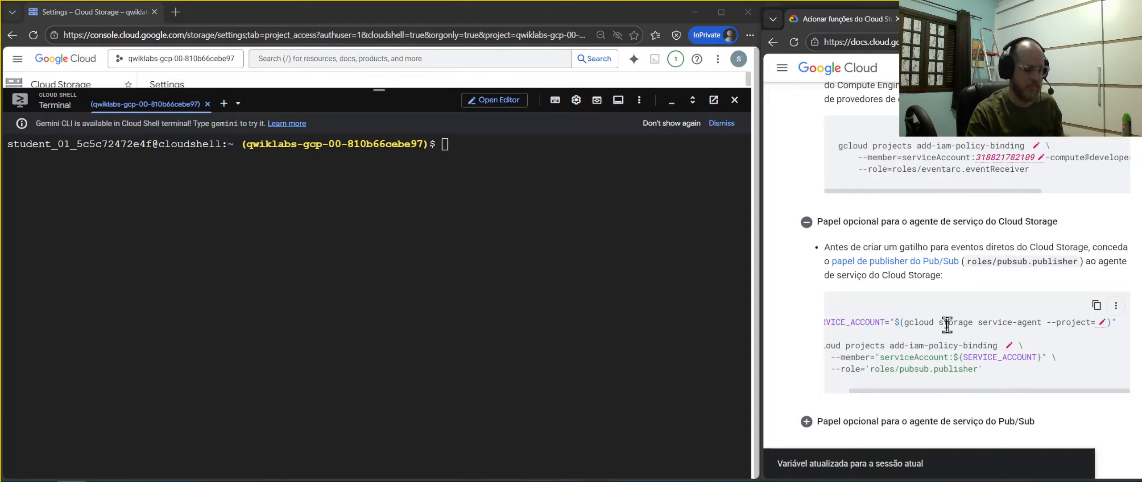
# - Set the PROJECT_ID variable in the tutorial's Cloud Storage service agent command to qwiklabs-gcp-00-810b66cebe97
pyautogui.press('End')
pyautogui.scroll(15, 948, 332)
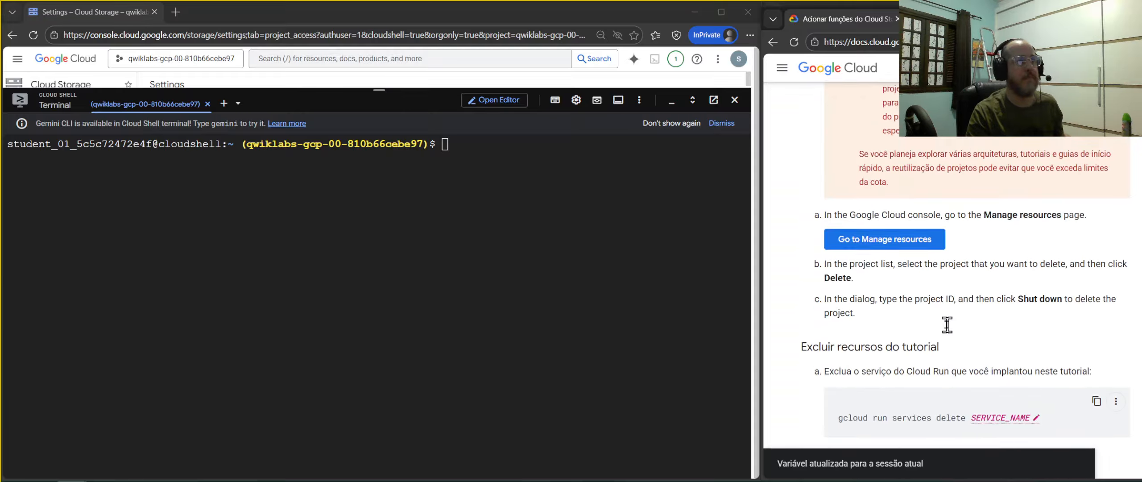
pyautogui.scroll(15, 1126, 152)
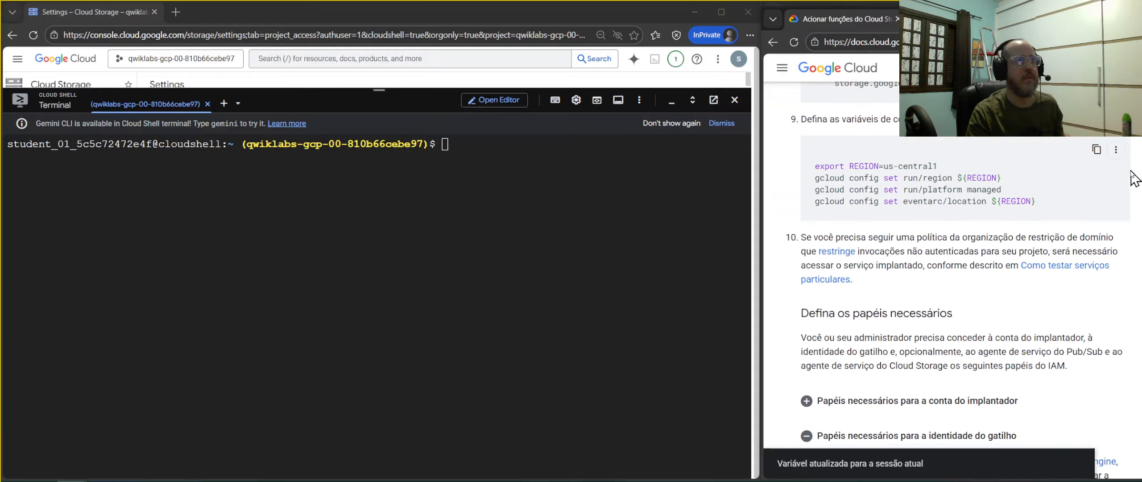
pyautogui.scroll(-15, 1127, 196)
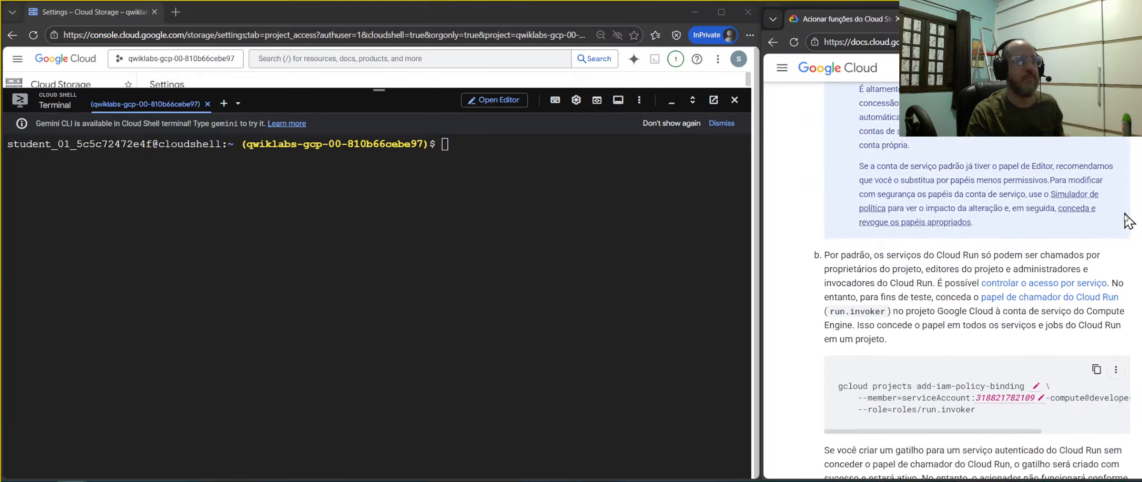
pyautogui.scroll(-4, 1127, 240)
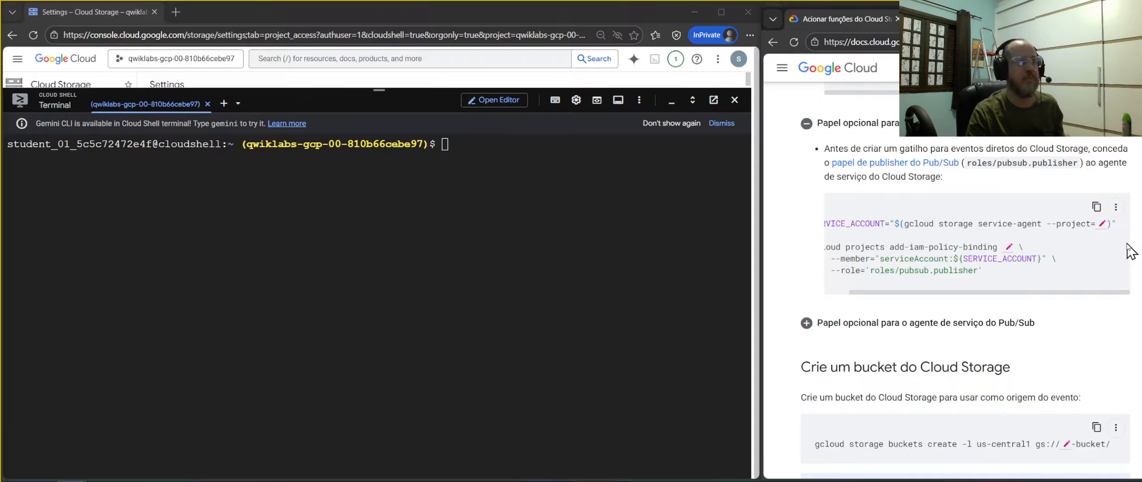
pyautogui.scroll(1, 1127, 243)
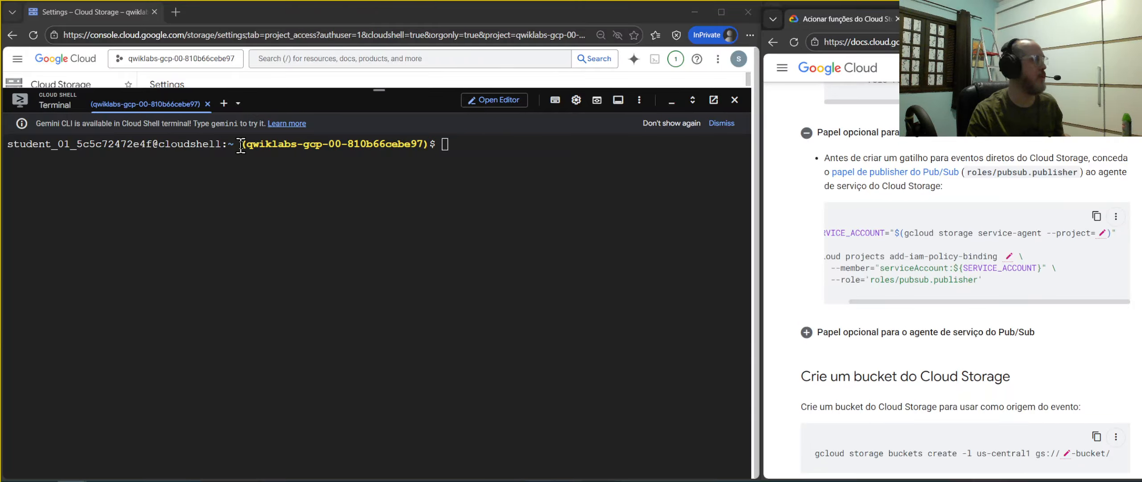
pyautogui.moveTo(241, 145); pyautogui.dragTo(423, 146)
pyautogui.click(1101, 232)
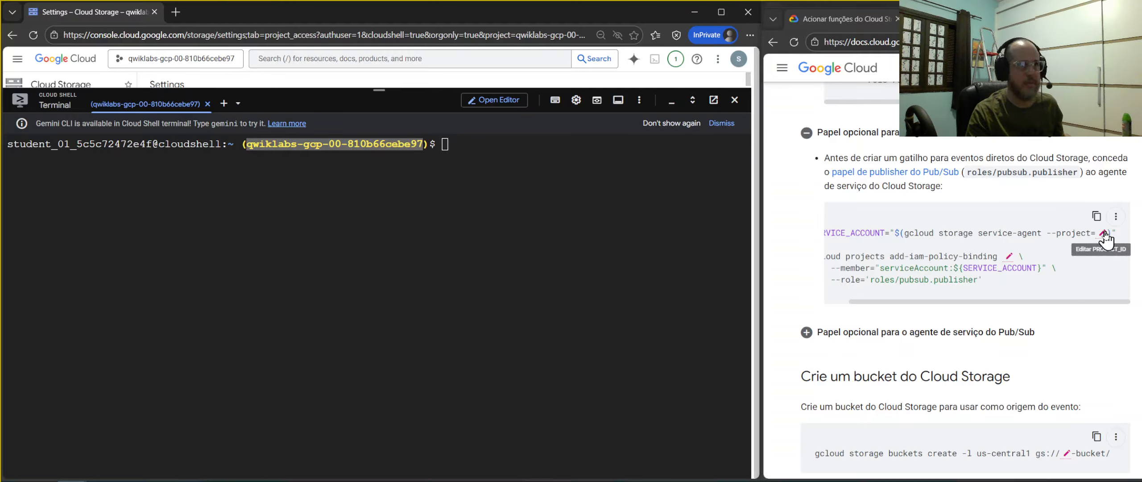
pyautogui.hotkey('ctrl', 'v')
pyautogui.press('Return')
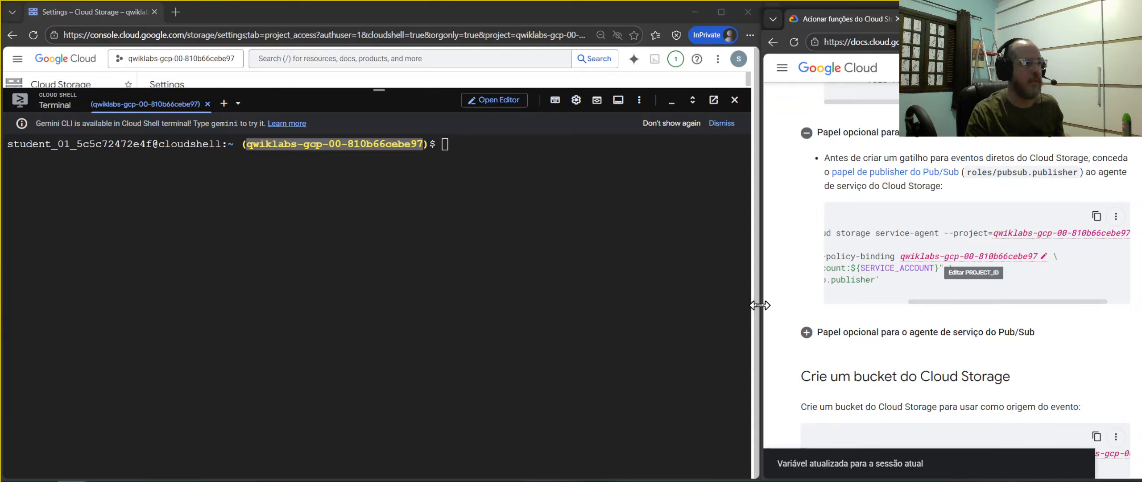
# - Widen the tutorial window, copy its SERVICE_ACCOUNT assignment line for the Cloud Storage service agent, and run it in Cloud Shell
pyautogui.moveTo(761, 306); pyautogui.dragTo(576, 305)
pyautogui.moveTo(797, 322); pyautogui.dragTo(672, 322)
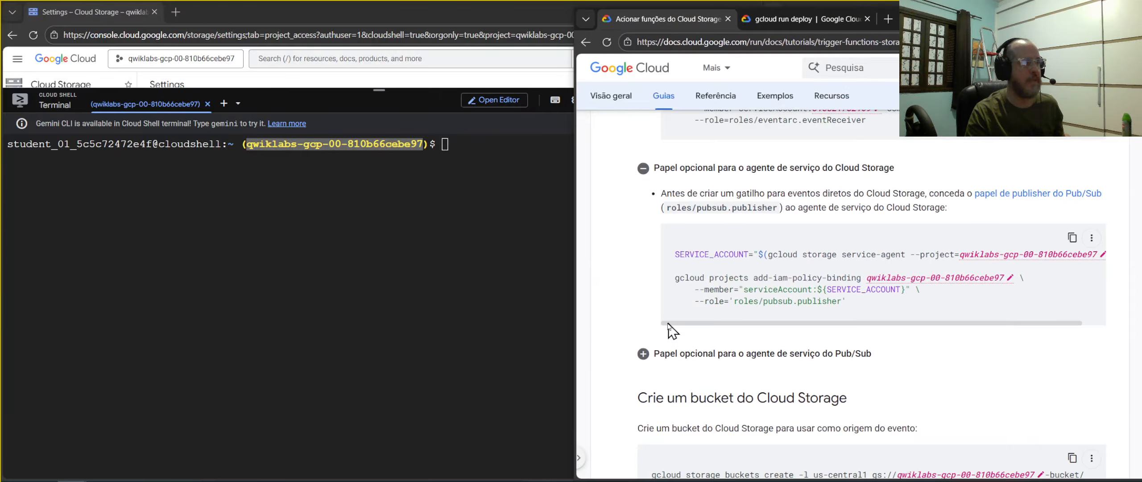
pyautogui.moveTo(673, 262); pyautogui.dragTo(1090, 319)
pyautogui.hotkey('ctrl', 'c')
pyautogui.click(514, 164)
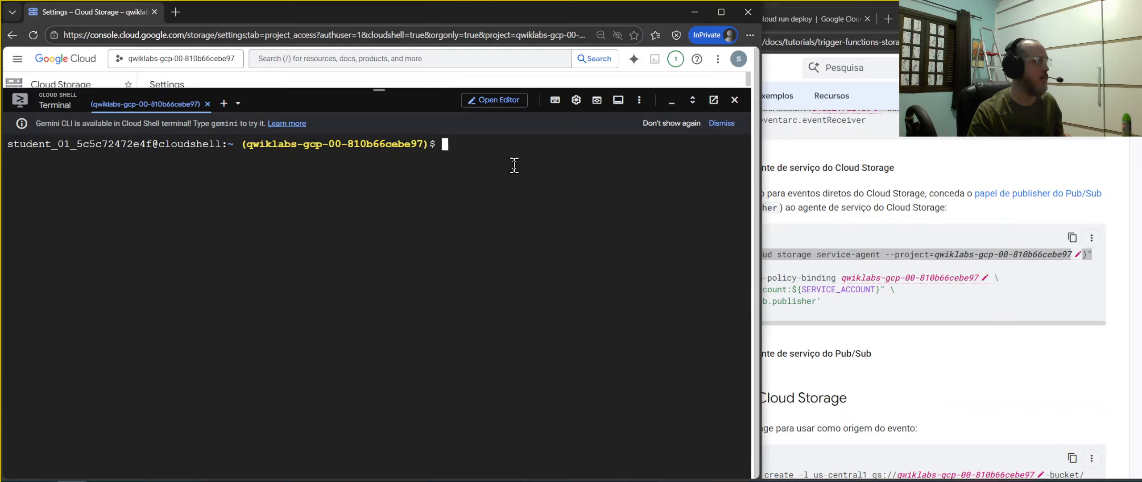
pyautogui.hotkey('ctrl', 'v')
pyautogui.press('Return')
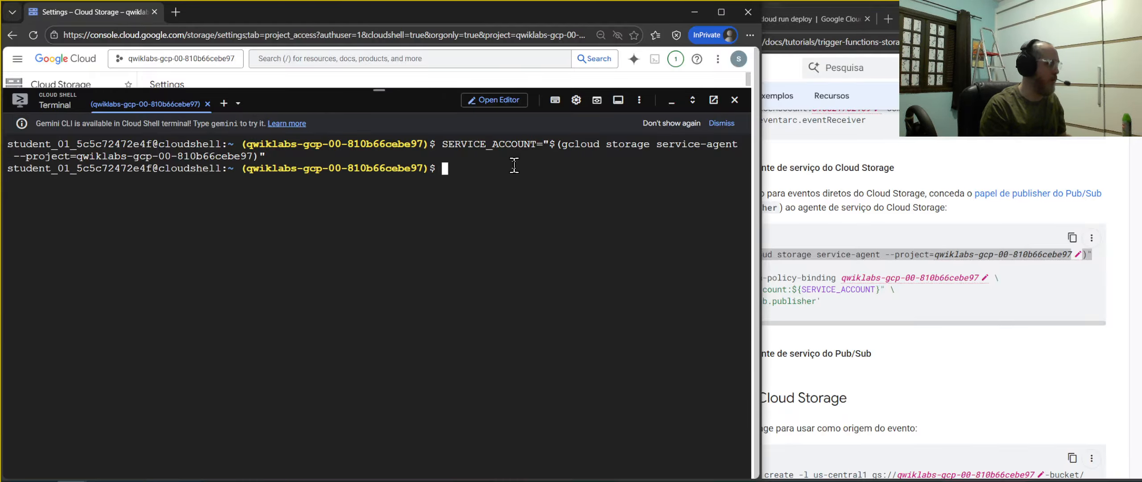
# - Print the SERVICE_ACCOUNT variable in Cloud Shell with echo $SERVICE_ACCOUNT
pyautogui.write('echo ')
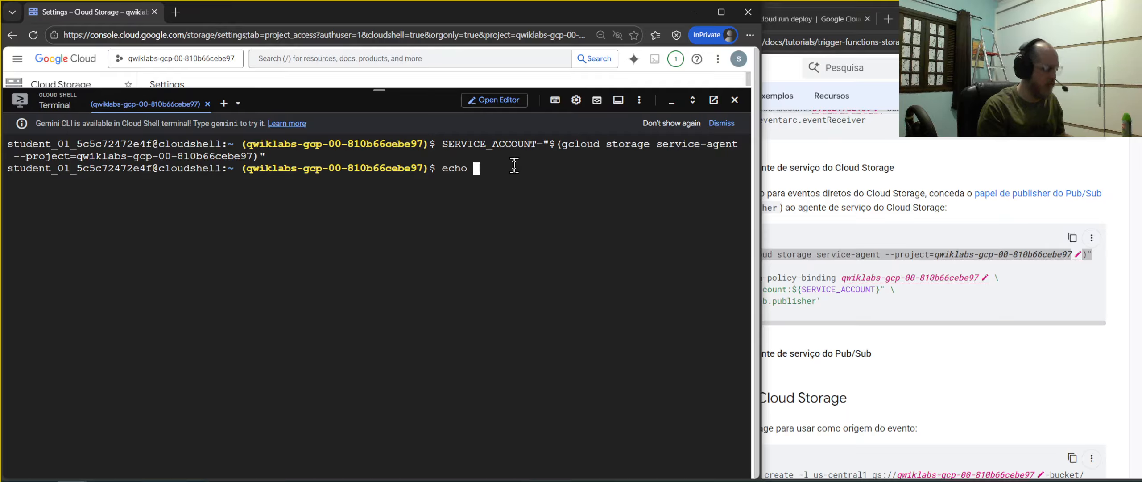
pyautogui.write('$')
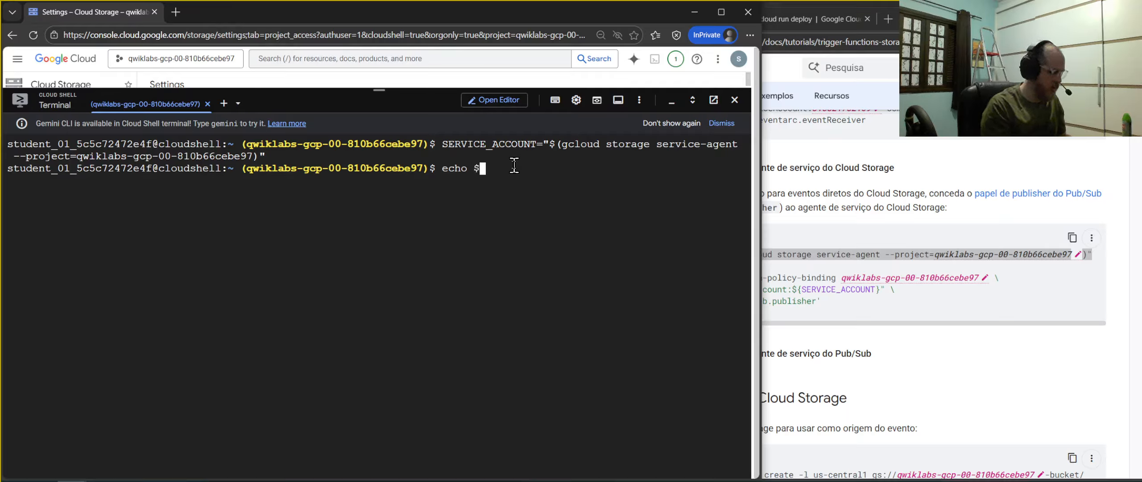
pyautogui.write('SERVICE_ACCOUNT')
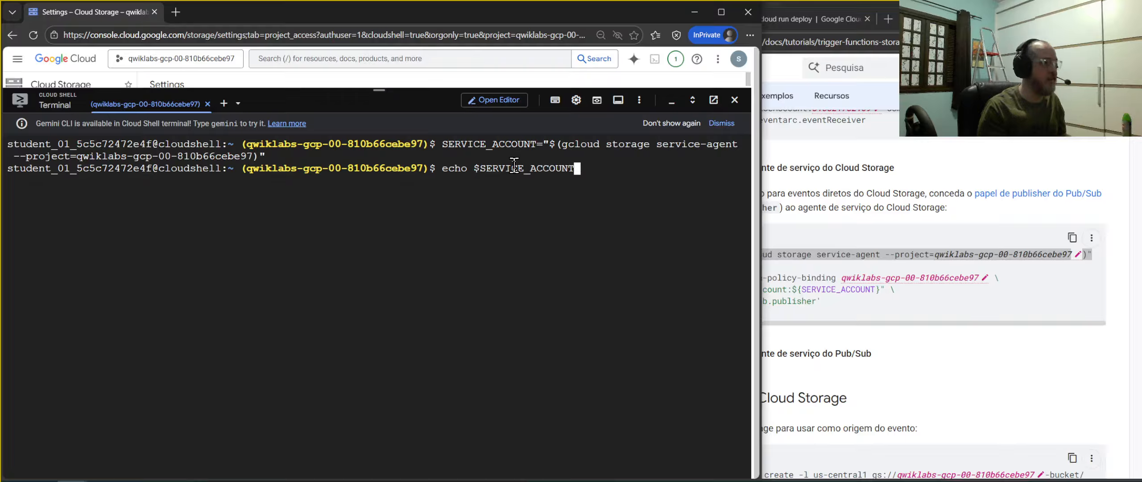
pyautogui.press('Return')
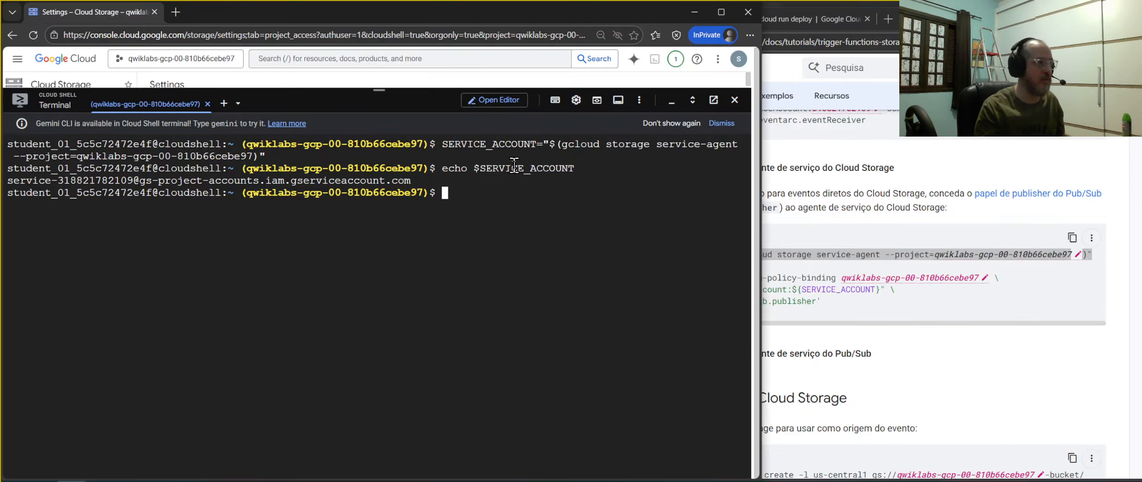
# - Copy the tutorial's add-iam-policy-binding command and run it in Cloud Shell to grant roles/pubsub.publisher to the SERVICE_ACCOUNT member
pyautogui.click(899, 325)
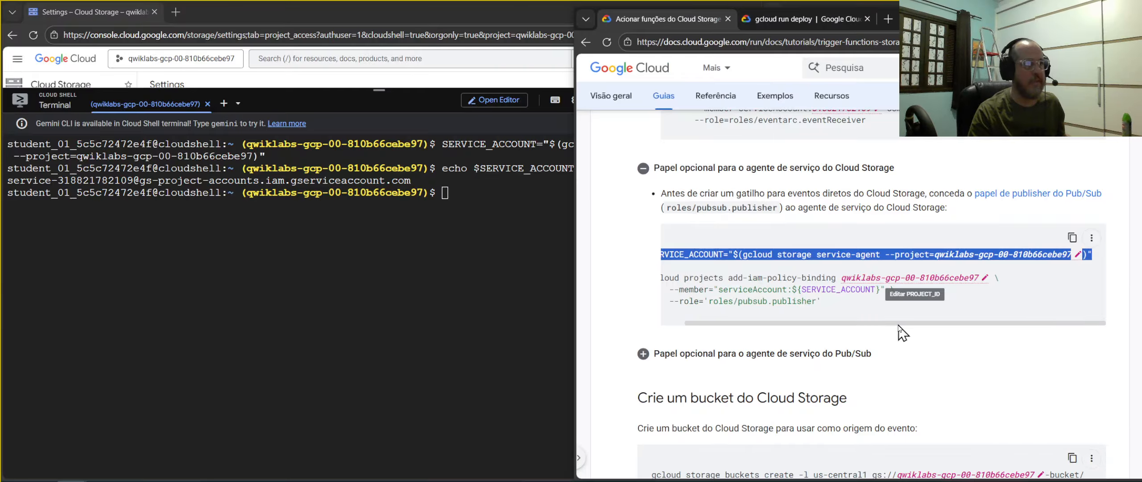
pyautogui.moveTo(898, 324); pyautogui.dragTo(671, 290)
pyautogui.click(492, 223)
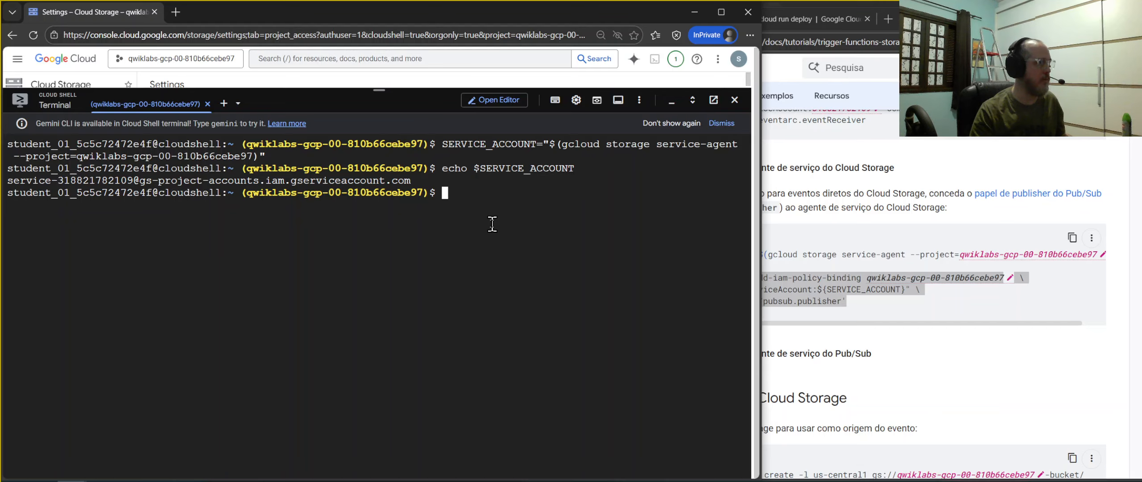
pyautogui.hotkey('ctrl', 'v')
pyautogui.press('Right')
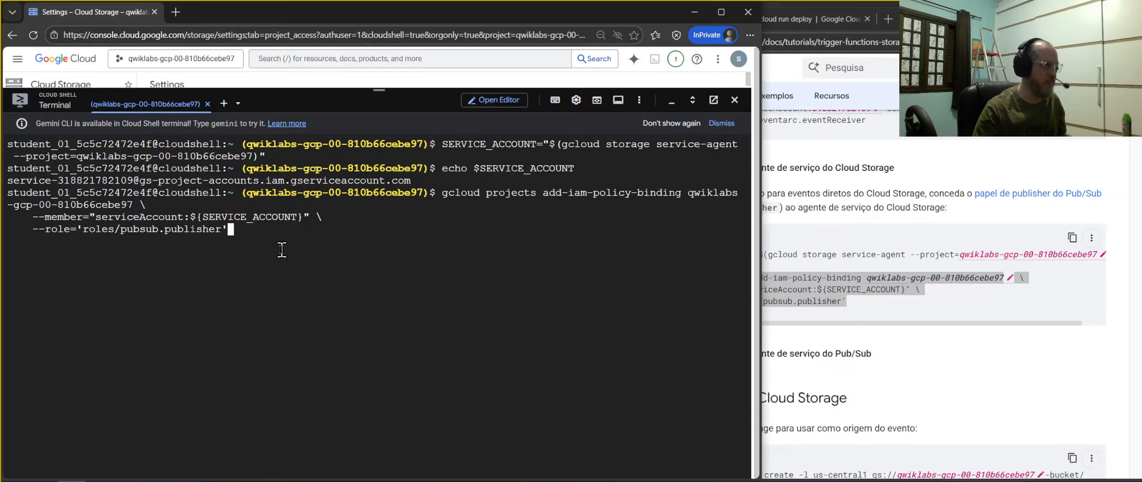
pyautogui.press('Return')
# - Expand the tutorial's optional Pub/Sub service agent section and try to grant roles/iam.serviceAccountTokenCreator with its command in a cleared Cloud Shell
pyautogui.click(968, 383)
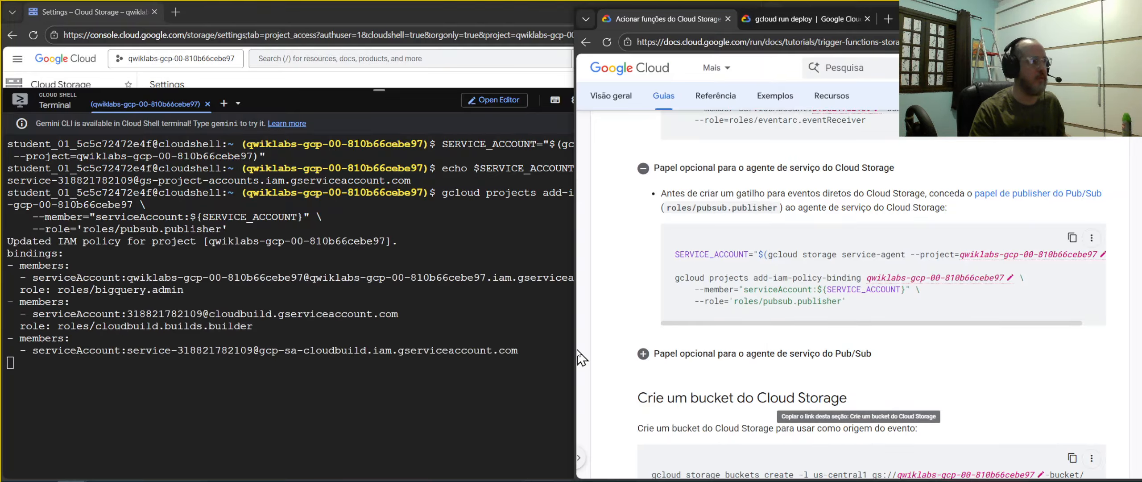
pyautogui.moveTo(577, 275); pyautogui.dragTo(761, 329)
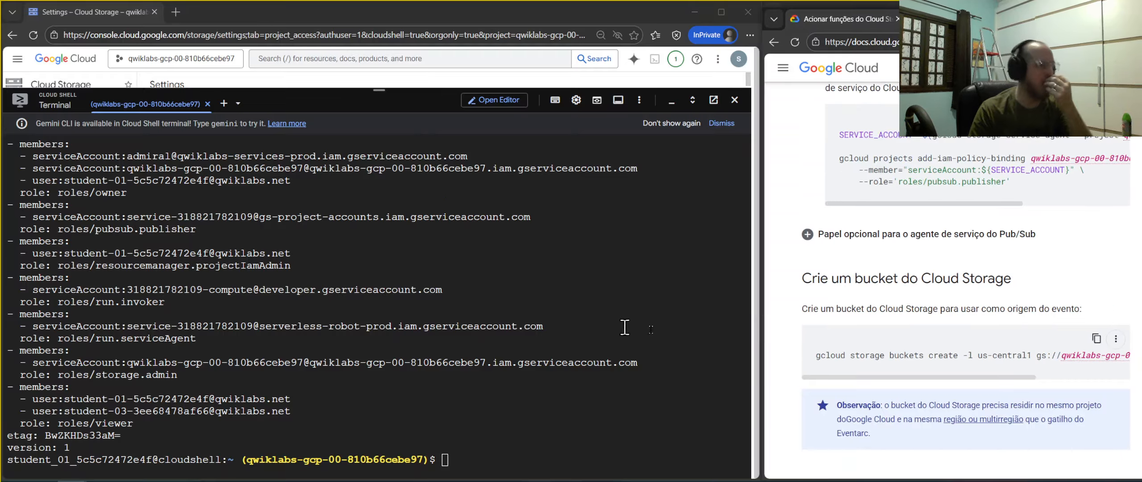
pyautogui.scroll(-3, 986, 274)
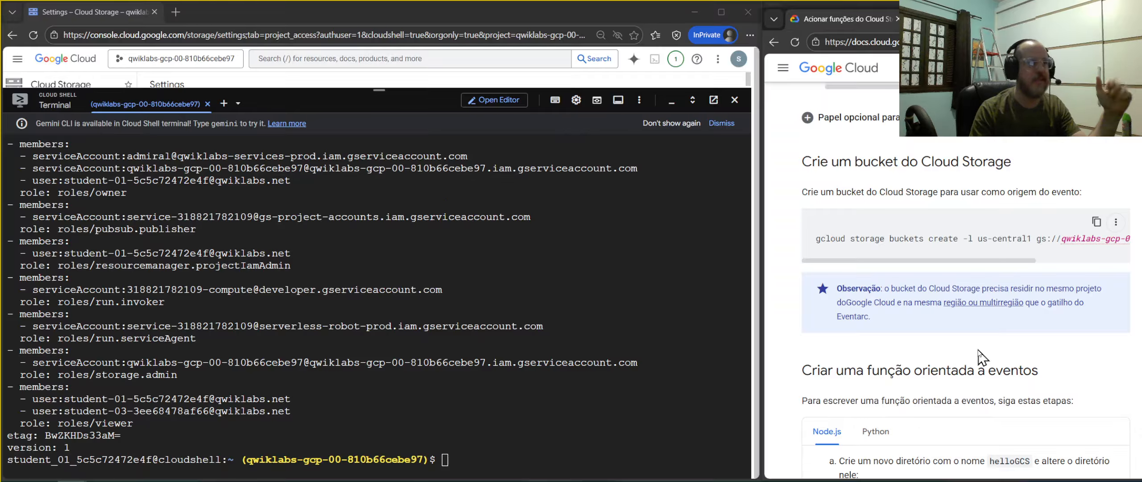
pyautogui.scroll(2, 914, 267)
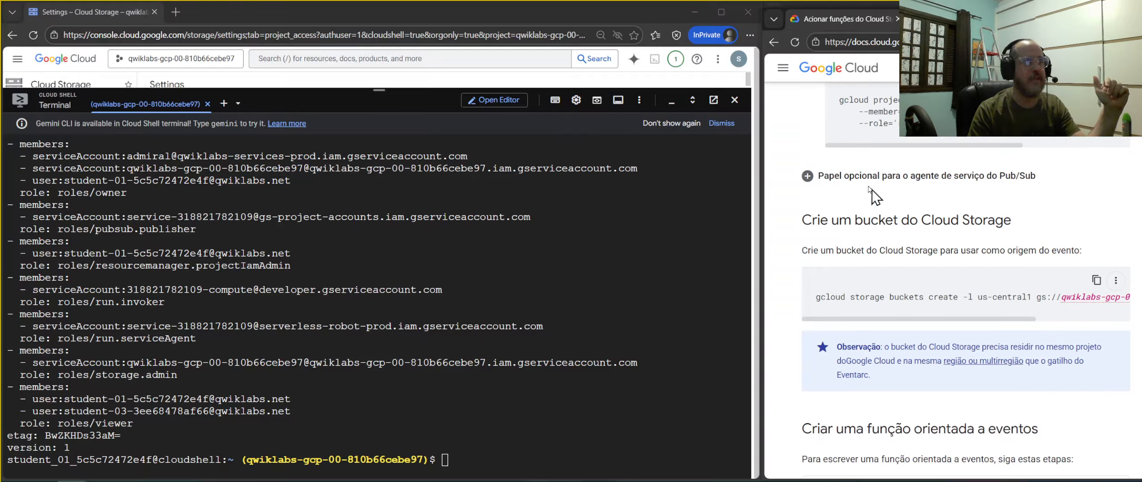
pyautogui.click(852, 178)
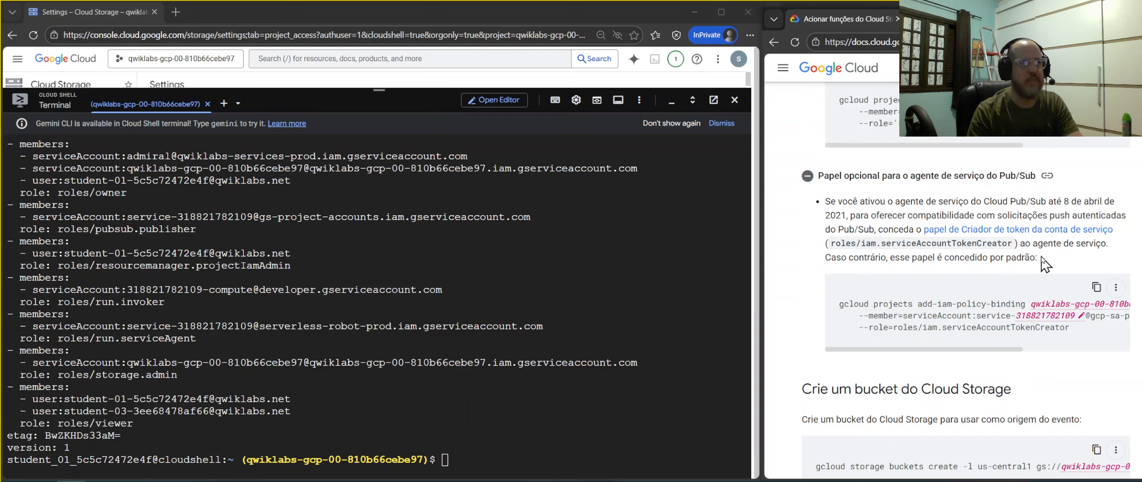
pyautogui.click(1095, 289)
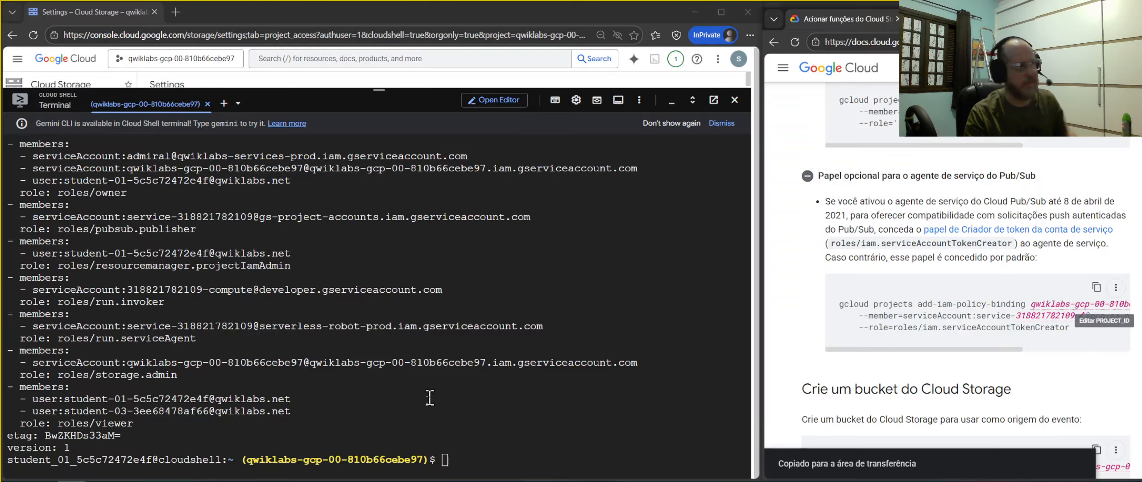
pyautogui.click(536, 409)
pyautogui.hotkey('ctrl', 'l')
pyautogui.hotkey('ctrl', 'v')
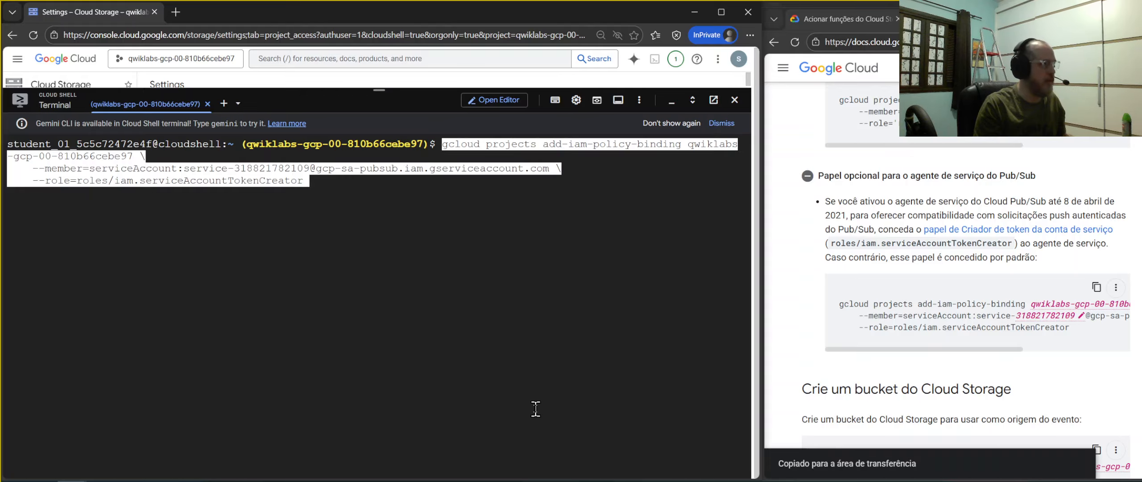
pyautogui.press('Return')
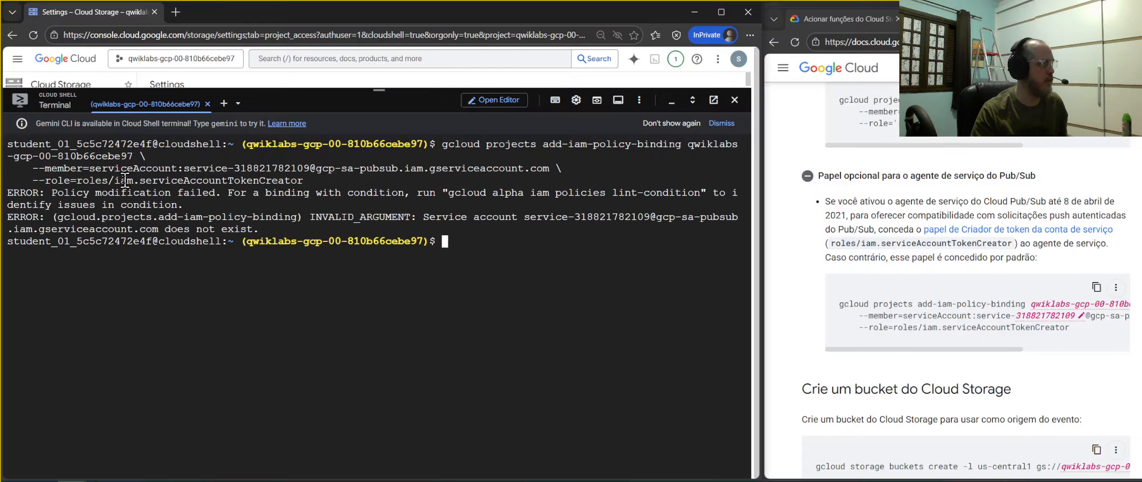
# - Examine the role in the token creator command, and review the tutorial's earlier role grants and its Cloud Storage bucket creation section
pyautogui.moveTo(118, 180); pyautogui.dragTo(308, 180)
pyautogui.click(541, 312)
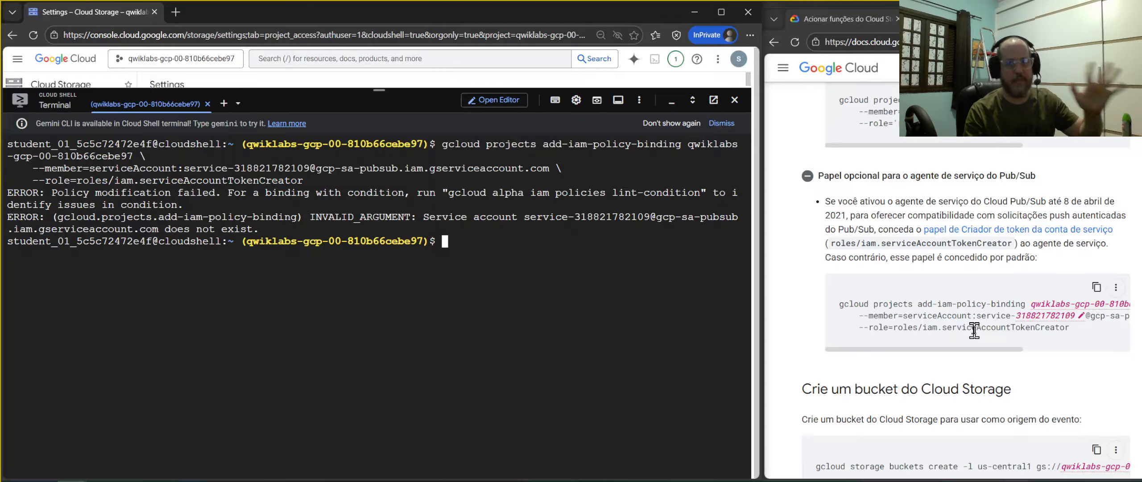
pyautogui.scroll(5, 974, 330)
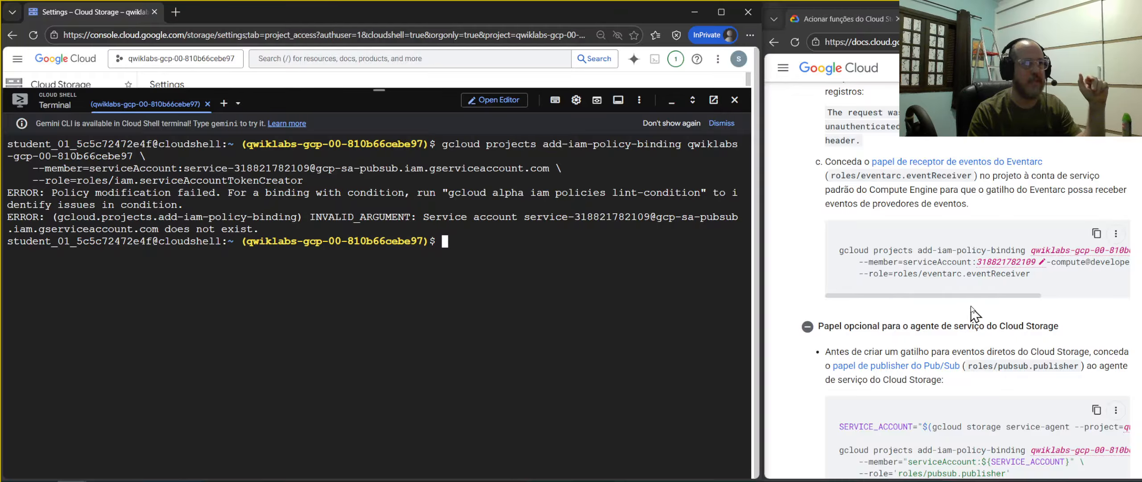
pyautogui.scroll(-10, 975, 311)
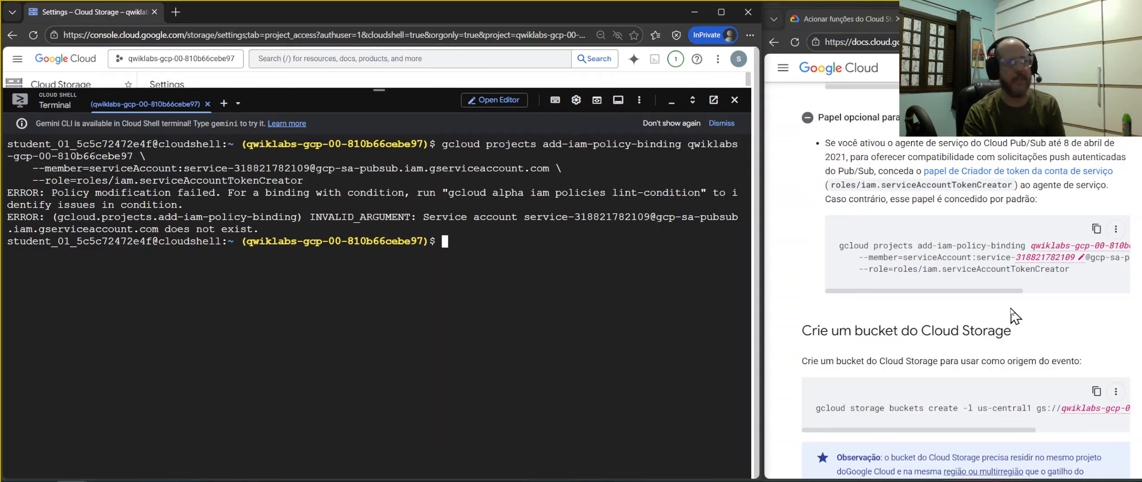
pyautogui.scroll(-1, 1013, 315)
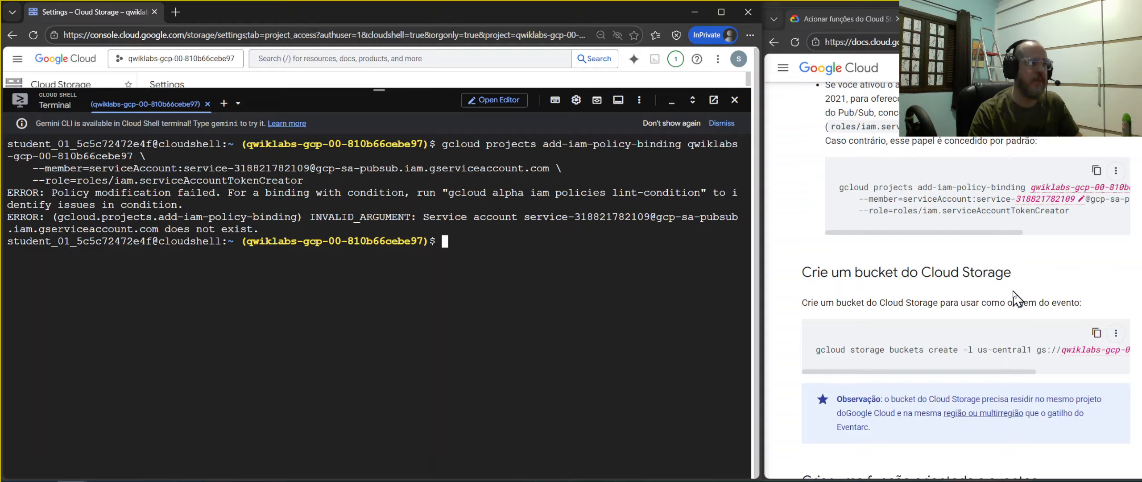
pyautogui.scroll(-1, 1017, 313)
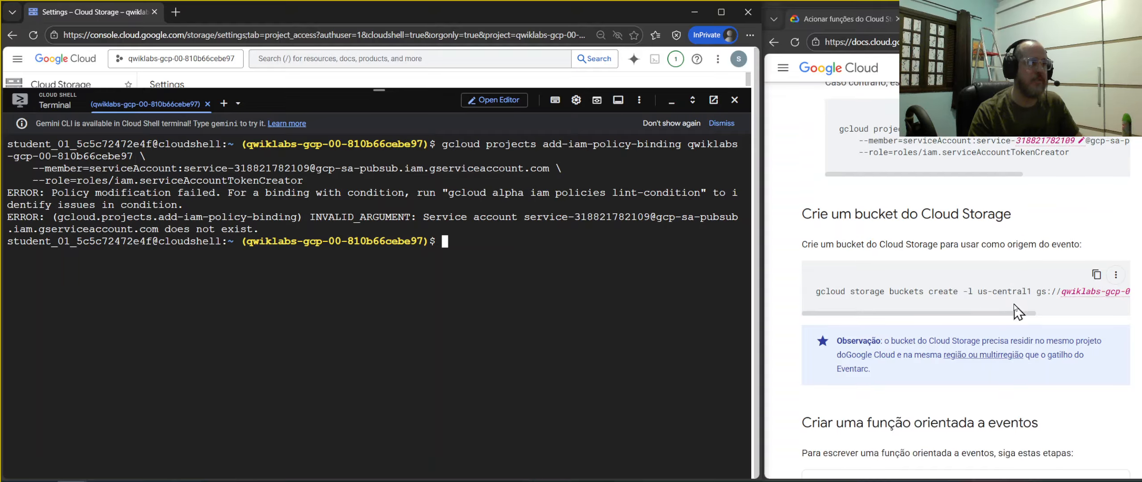
pyautogui.click(904, 320)
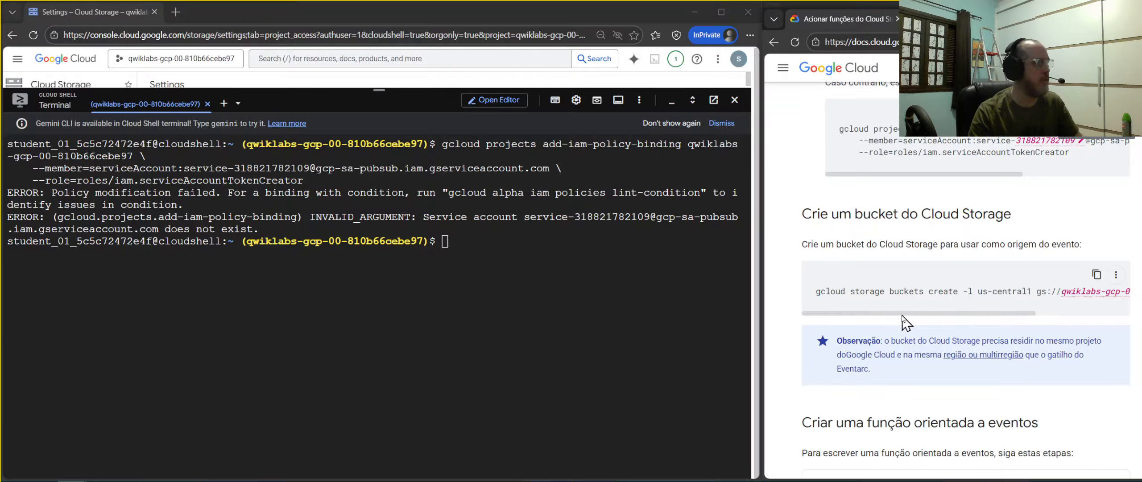
pyautogui.click(534, 291)
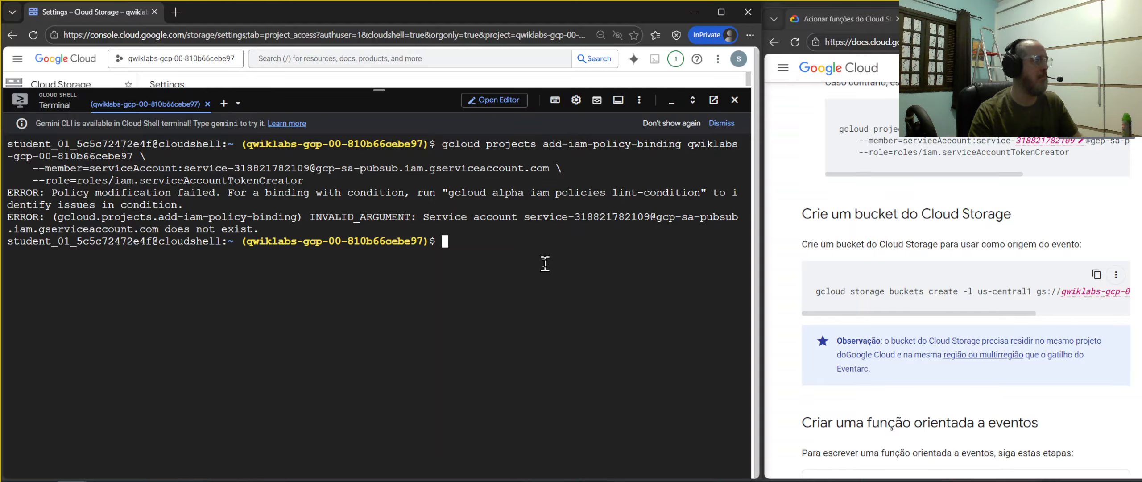
# - Copy the tutorial's token creator command again and retry granting roles/iam.serviceAccountTokenCreator to the Pub/Sub service agent in Cloud Shell
pyautogui.scroll(4, 872, 328)
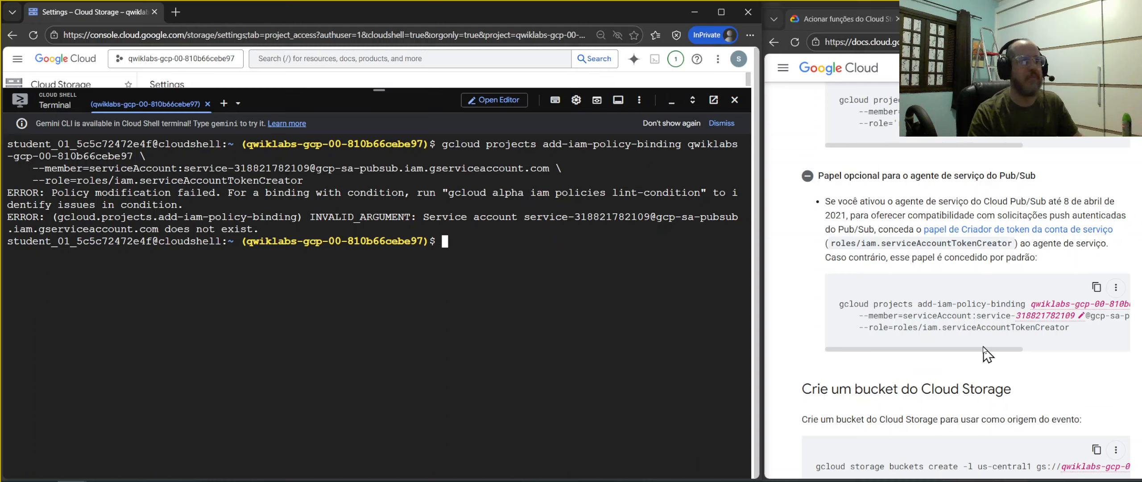
pyautogui.moveTo(983, 349); pyautogui.dragTo(1073, 348)
pyautogui.click(1096, 288)
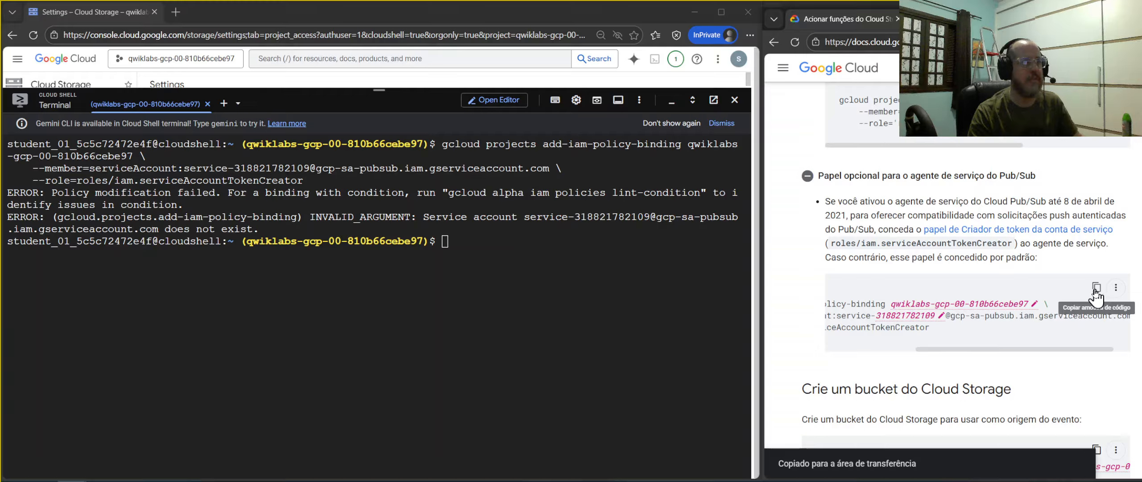
pyautogui.click(521, 252)
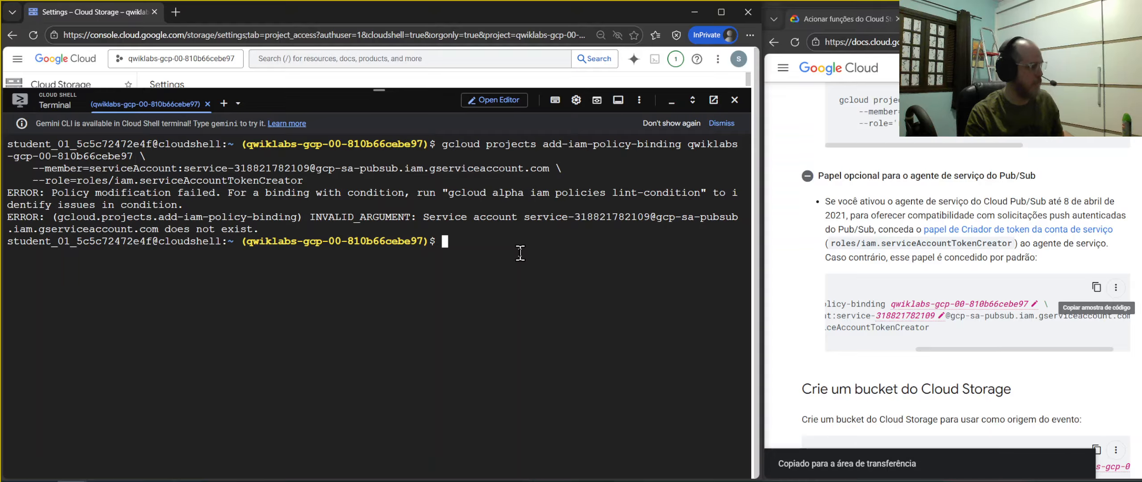
pyautogui.hotkey('ctrl', 'v')
pyautogui.press('Return')
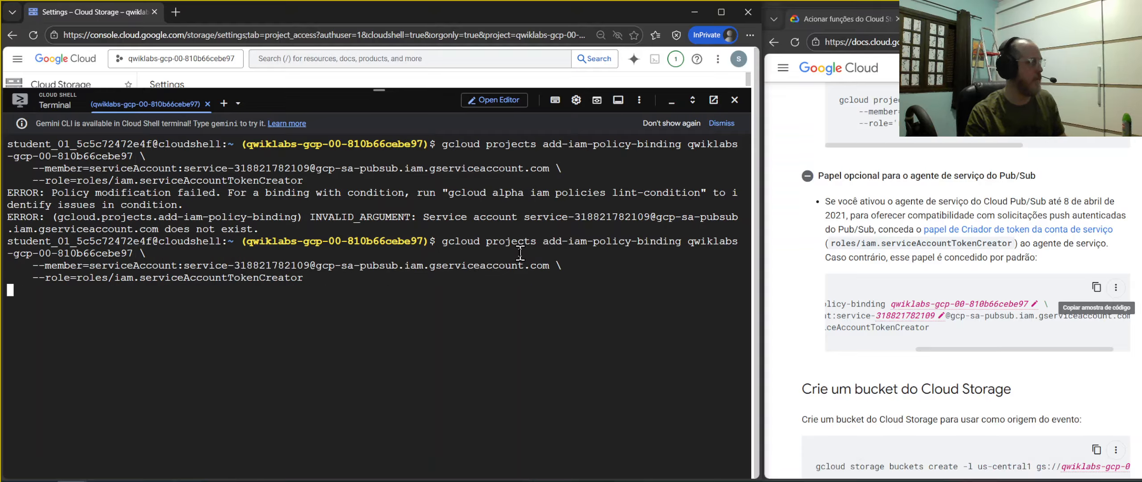
# - Compare the bucket name and region required in the lab's Task 1 with those in the tutorial's bucket creation command
pyautogui.scroll(-3, 855, 295)
pyautogui.scroll(-1, 855, 295)
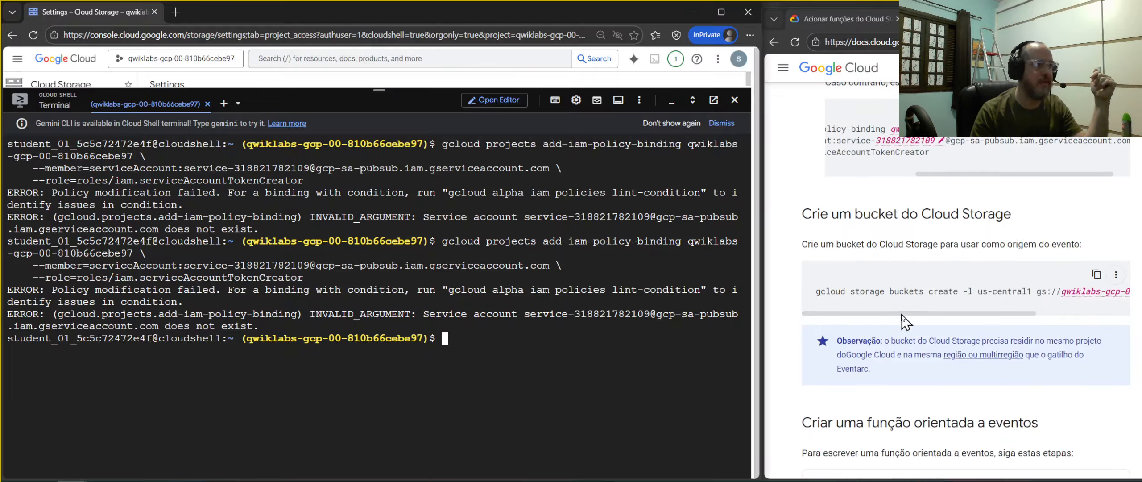
pyautogui.moveTo(901, 313); pyautogui.dragTo(1064, 321)
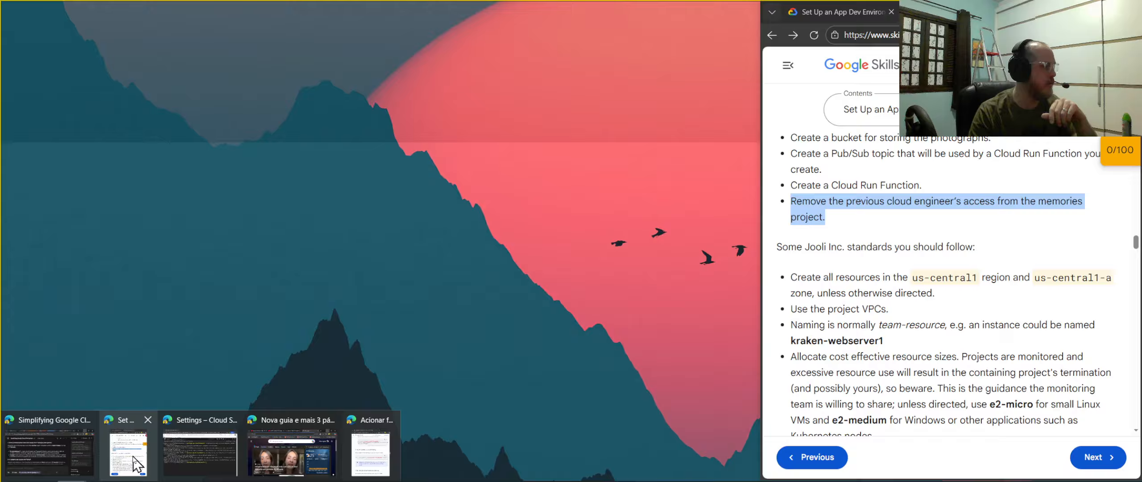
pyautogui.click(136, 464)
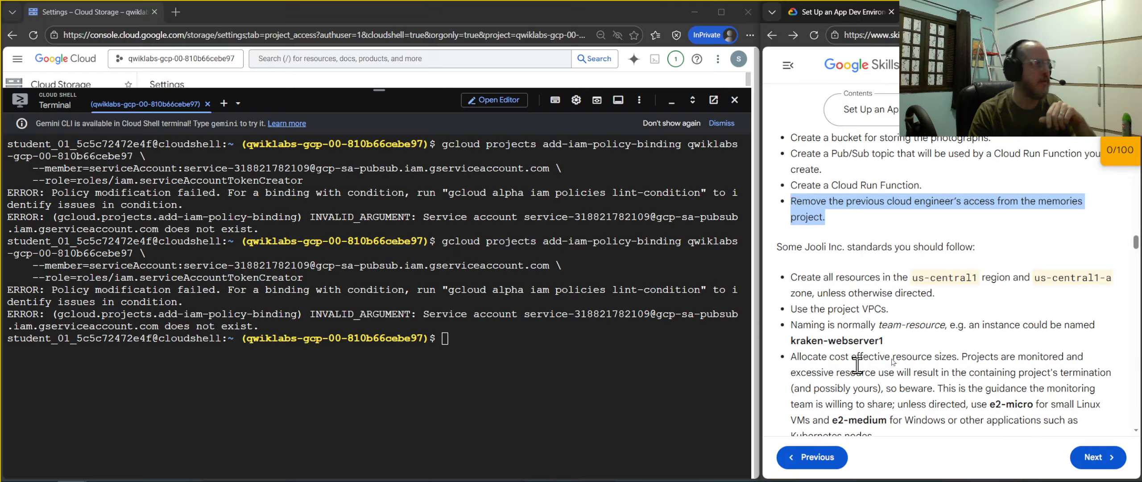
pyautogui.scroll(-8, 948, 321)
pyautogui.scroll(3, 1012, 361)
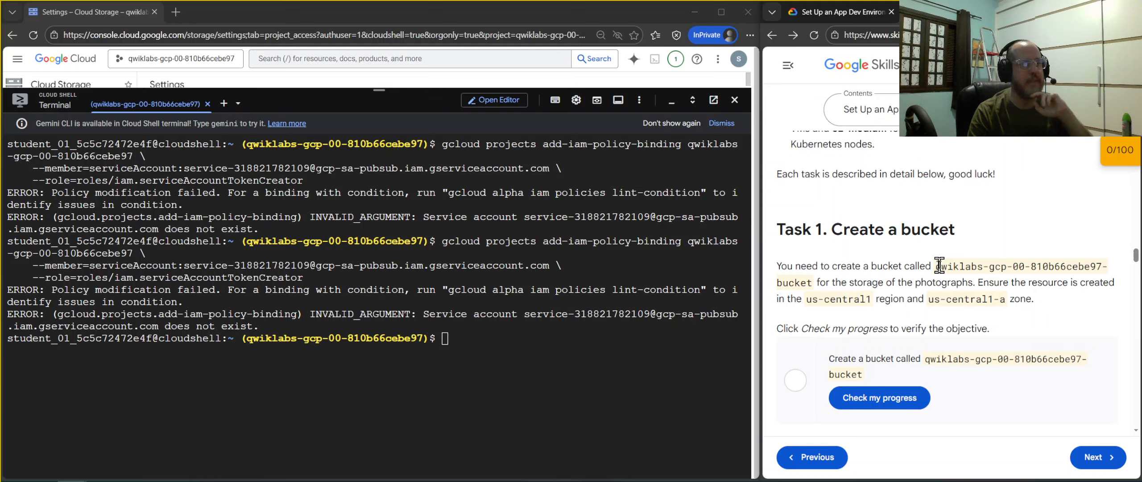
pyautogui.moveTo(941, 267); pyautogui.dragTo(813, 283)
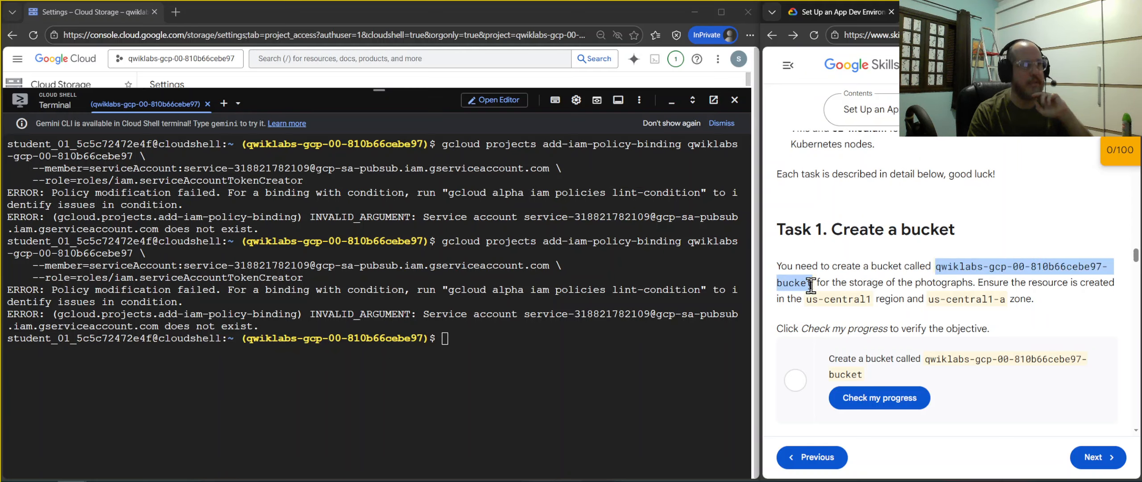
pyautogui.moveTo(250, 476)
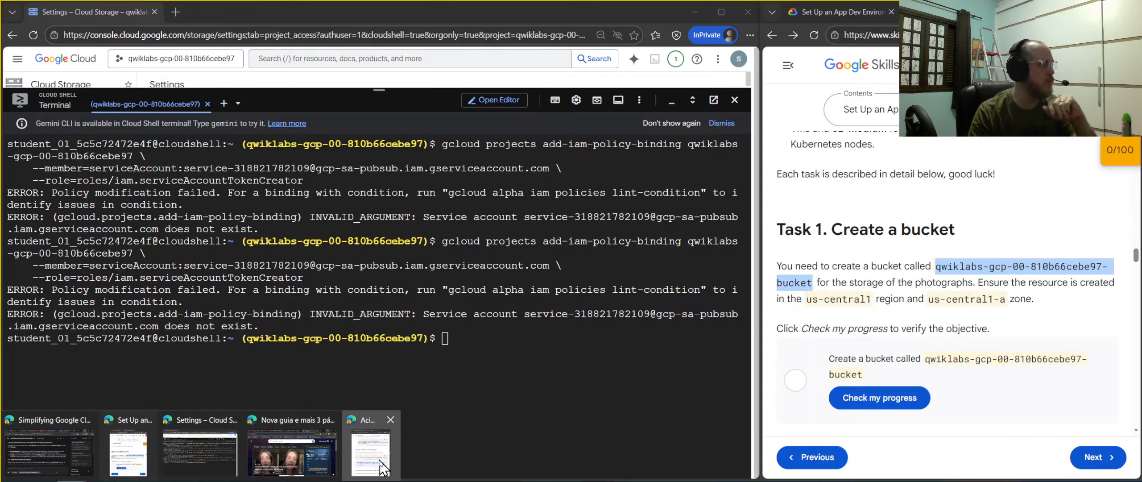
pyautogui.click(374, 455)
pyautogui.moveTo(938, 314); pyautogui.dragTo(833, 314)
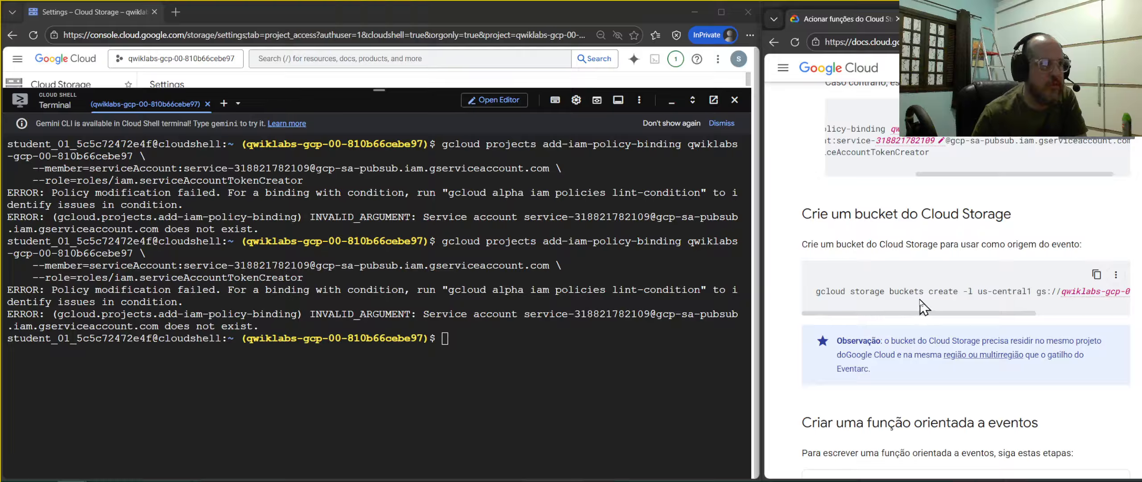
pyautogui.moveTo(932, 314); pyautogui.dragTo(954, 315)
pyautogui.hscroll(2, 954, 313)
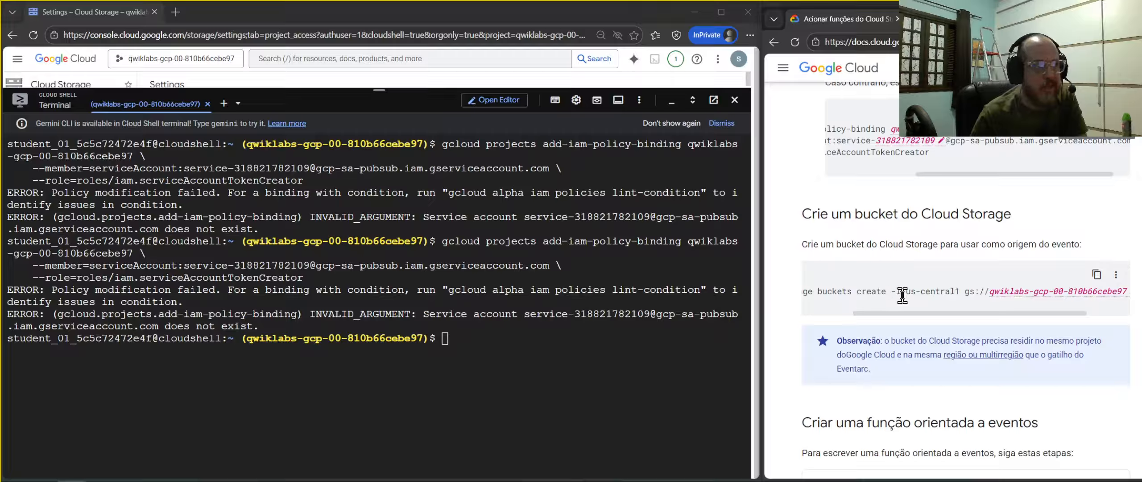
pyautogui.moveTo(905, 295); pyautogui.dragTo(963, 300)
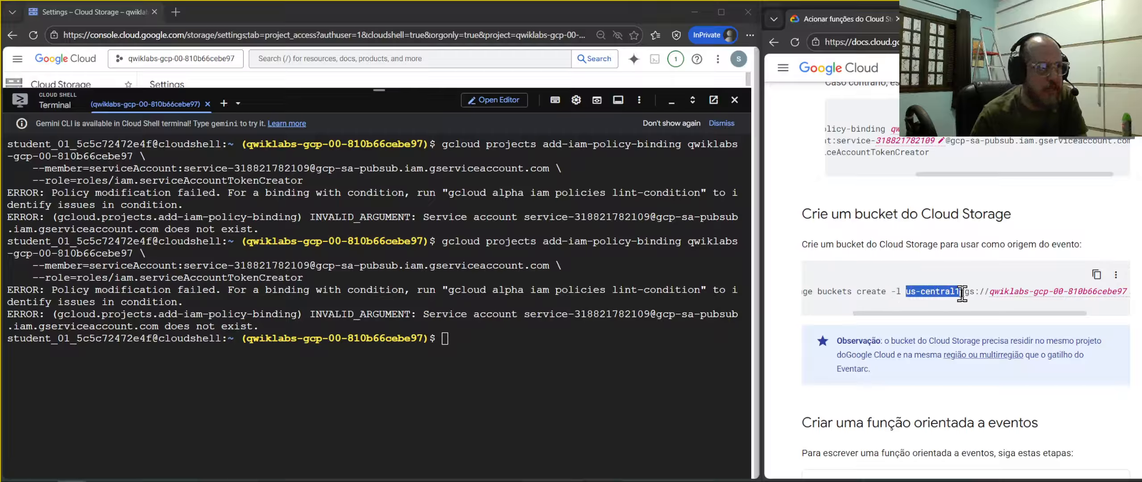
pyautogui.hscroll(-3, 970, 314)
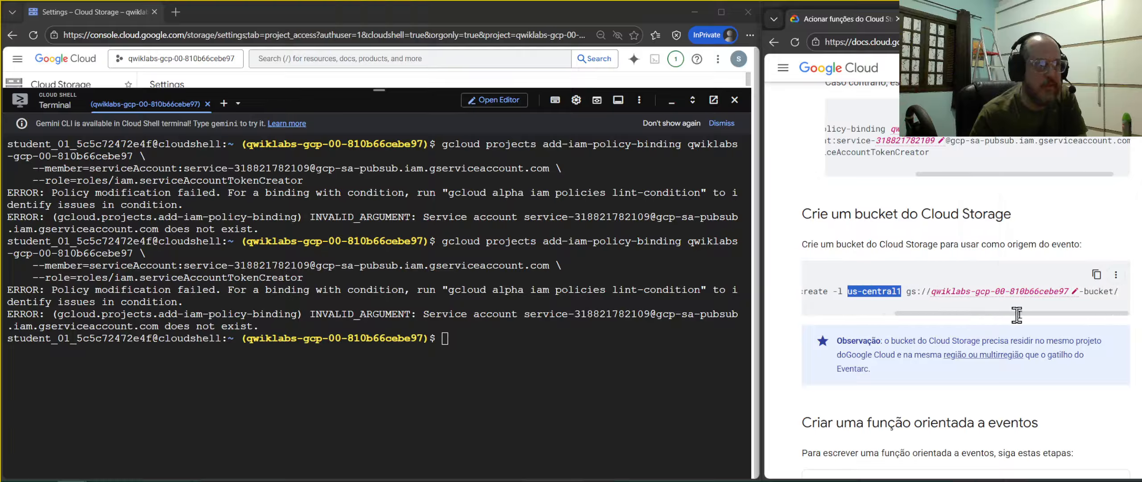
pyautogui.hscroll(-2, 910, 314)
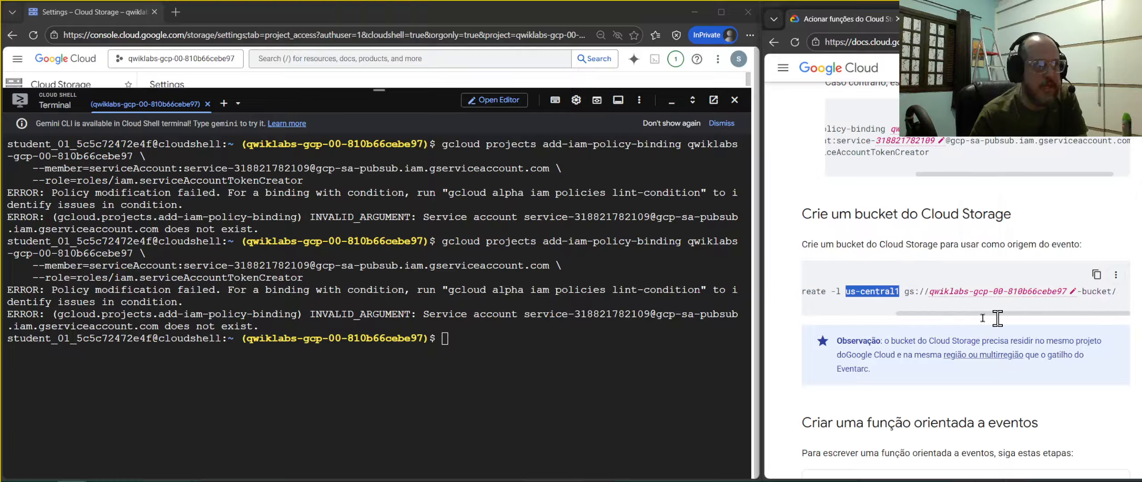
# - Copy the tutorial's bucket command and run it in a cleared Cloud Shell to create gs://qwiklabs-gcp-00-810b66cebe97-bucket/ in us-central1
pyautogui.click(1096, 274)
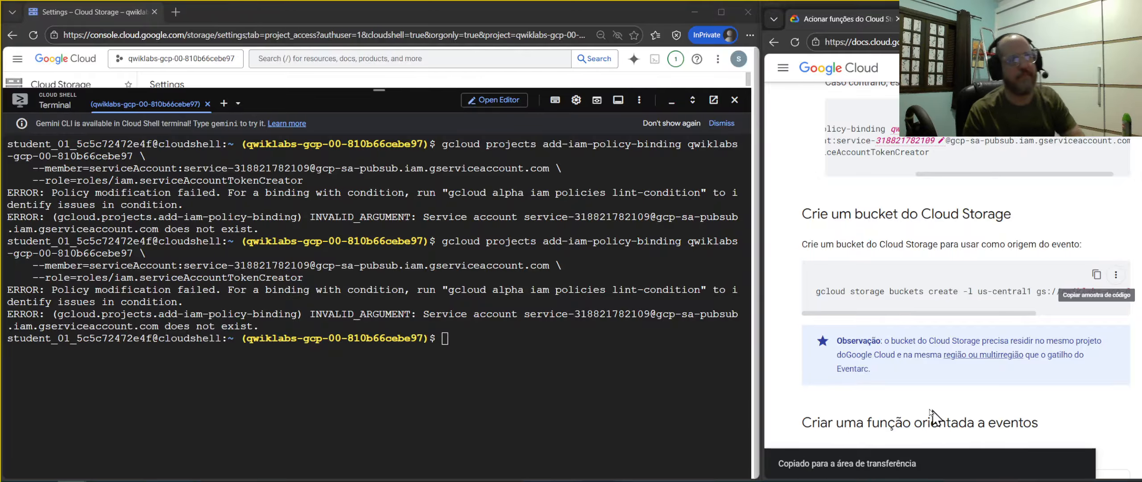
pyautogui.click(635, 352)
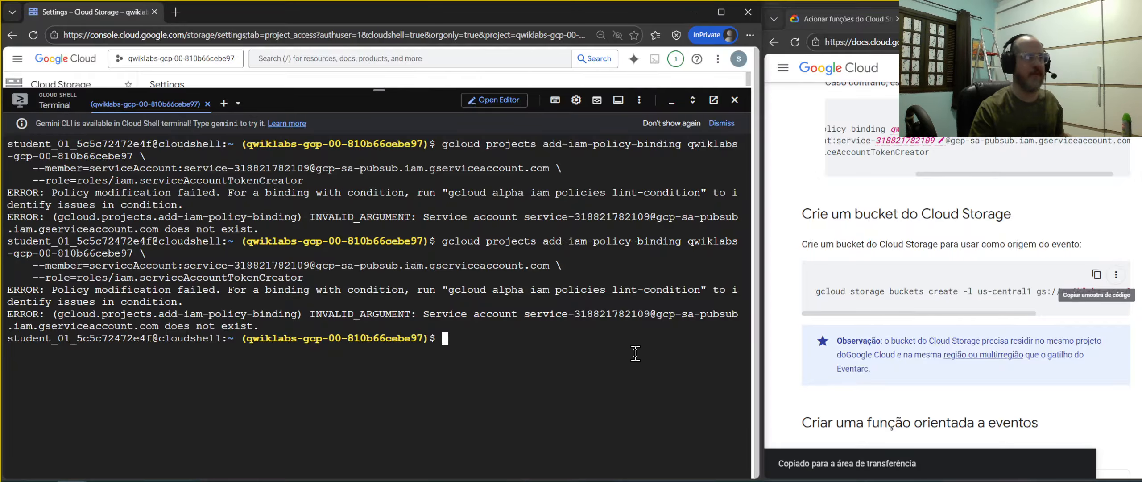
pyautogui.hotkey('ctrl', 'l')
pyautogui.hotkey('ctrl', 'v')
pyautogui.press('Return')
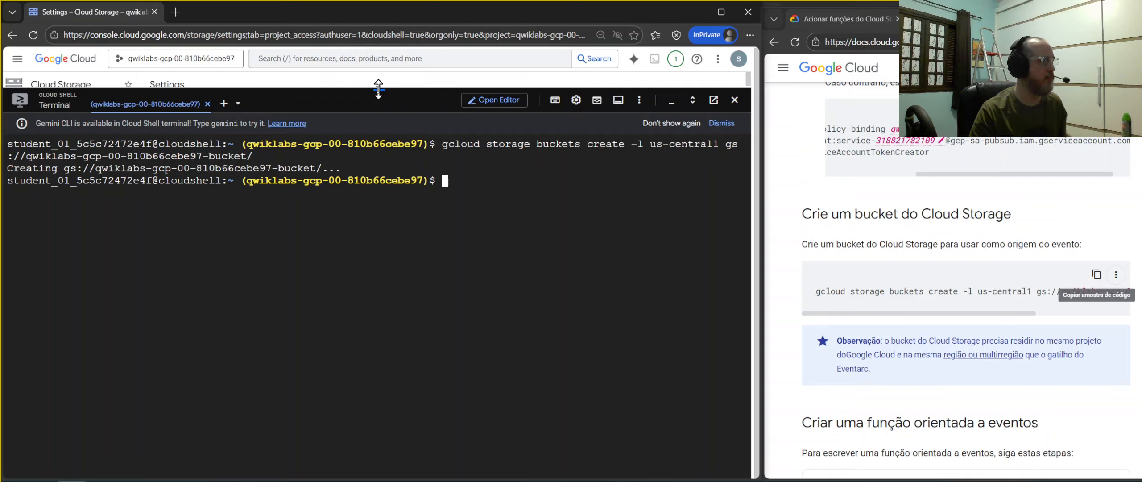
pyautogui.scroll(-2, 967, 332)
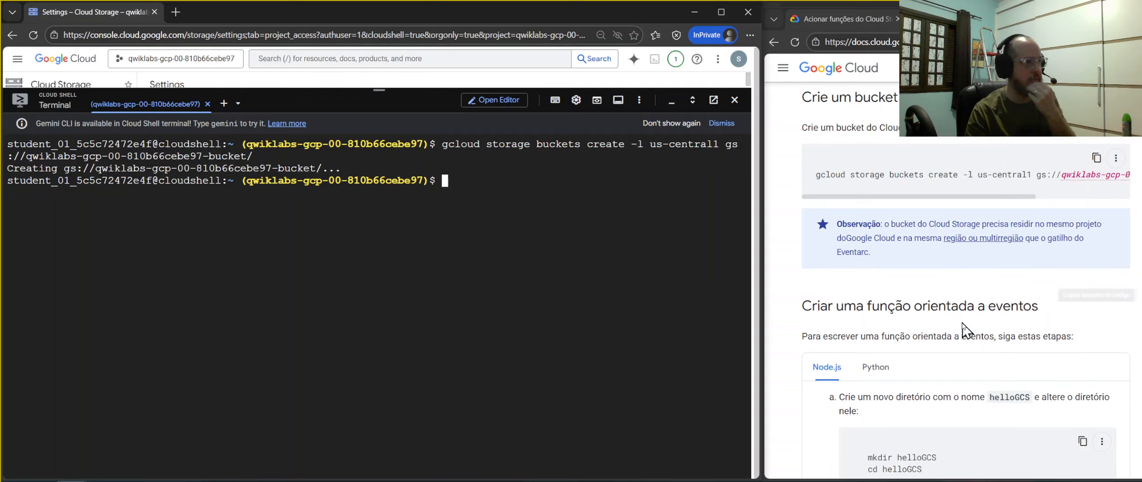
pyautogui.scroll(3, 967, 332)
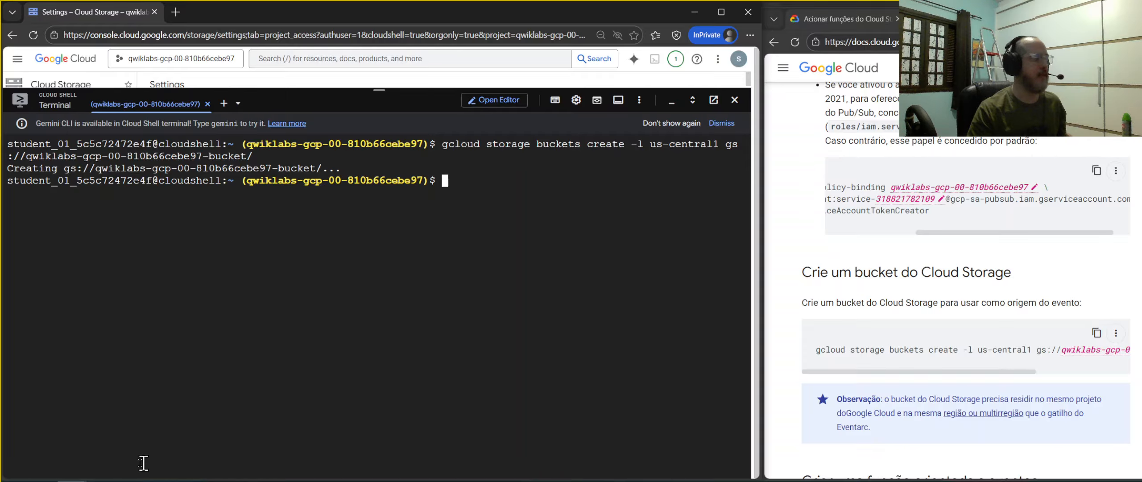
# - Create the Pub/Sub topic required in the lab's Task 2 by running gcloud pubsub topics create topic-memories-745 in Cloud Shell
pyautogui.moveTo(129, 468)
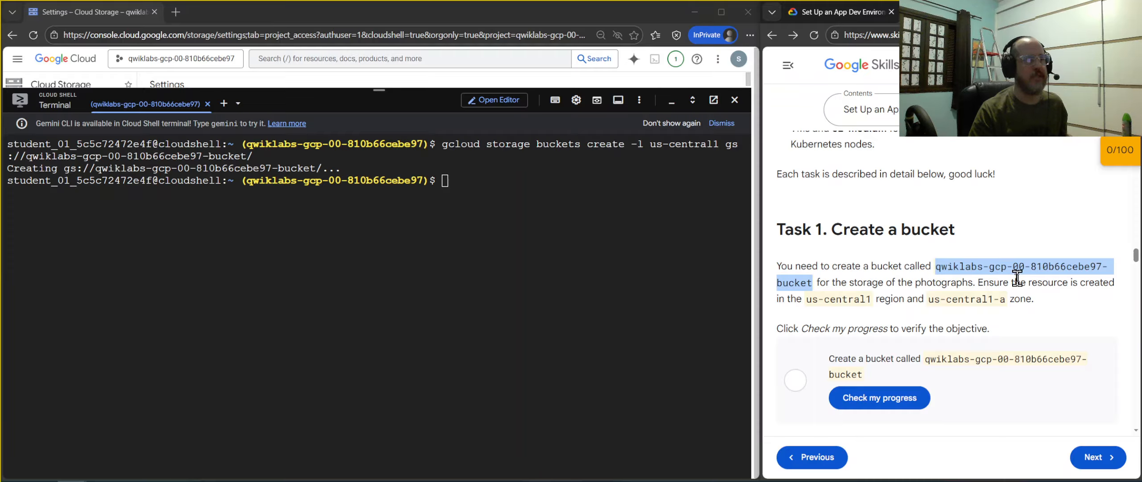
pyautogui.scroll(-3, 1019, 285)
pyautogui.scroll(-1, 1019, 285)
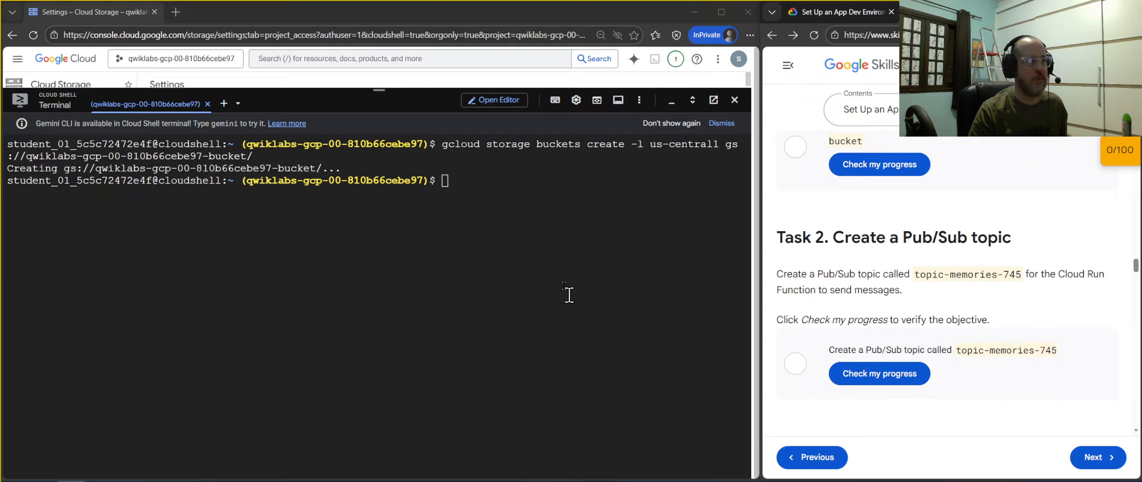
pyautogui.click(535, 238)
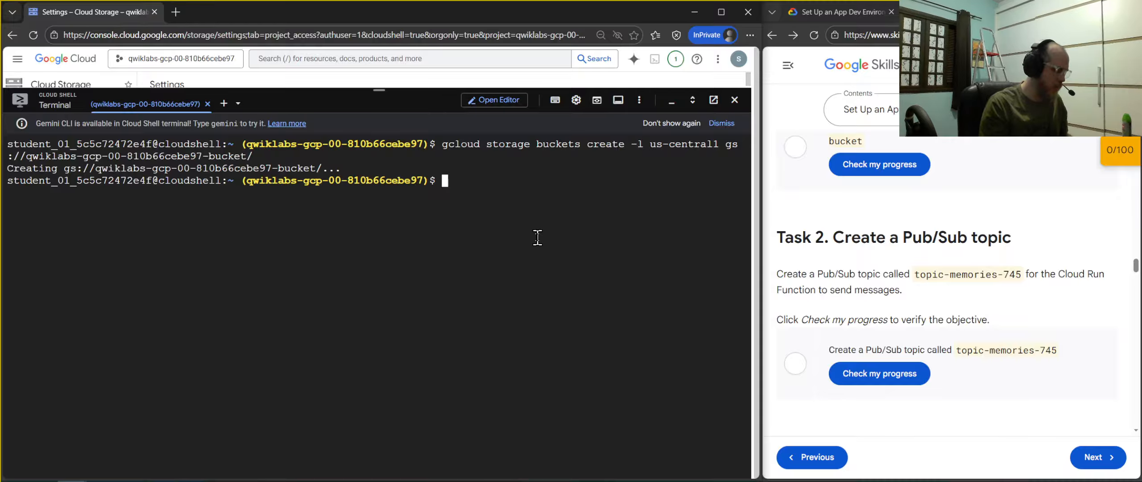
pyautogui.write('gcloud ')
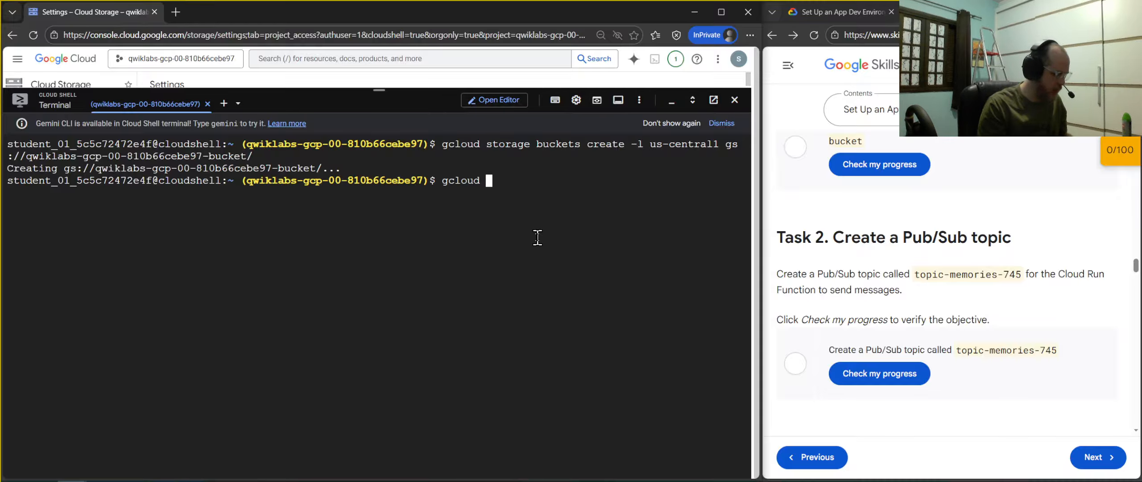
pyautogui.write('pubsub ')
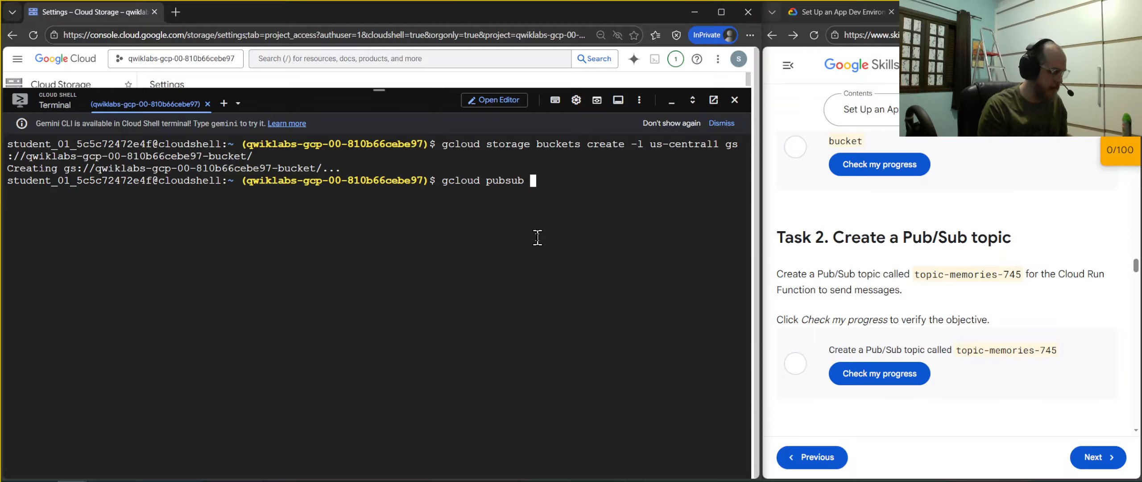
pyautogui.write('top')
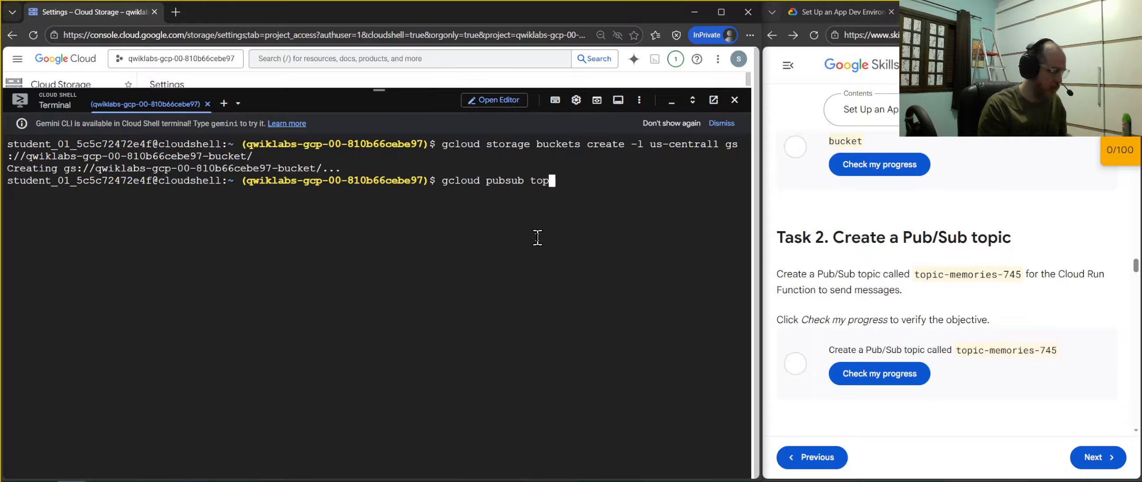
pyautogui.write('ics ')
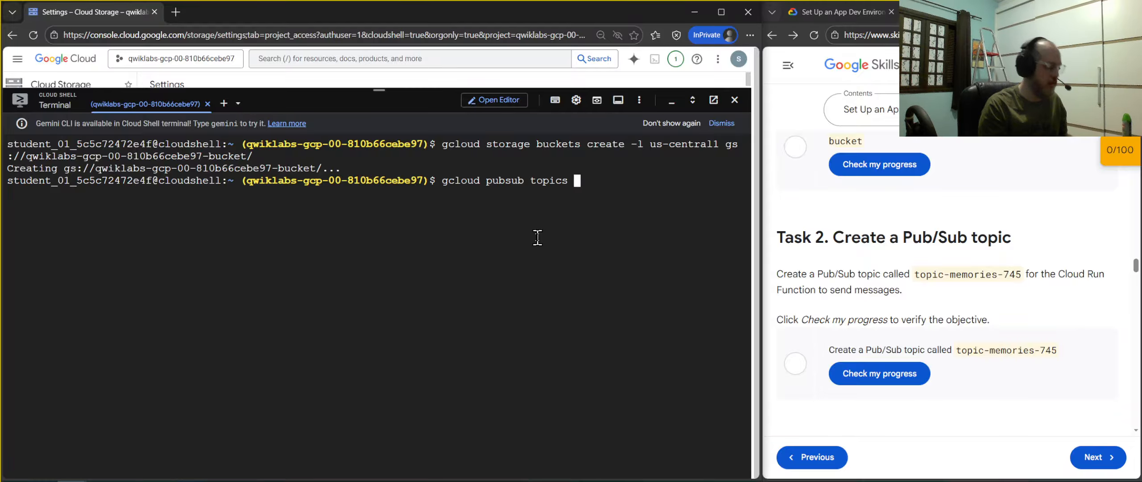
pyautogui.write('create')
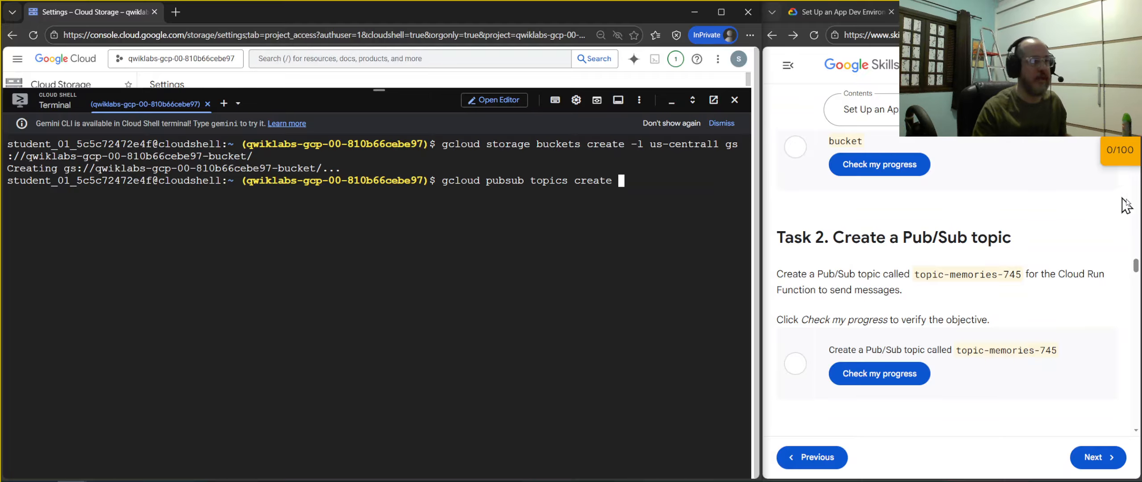
pyautogui.moveTo(1021, 274); pyautogui.dragTo(917, 274)
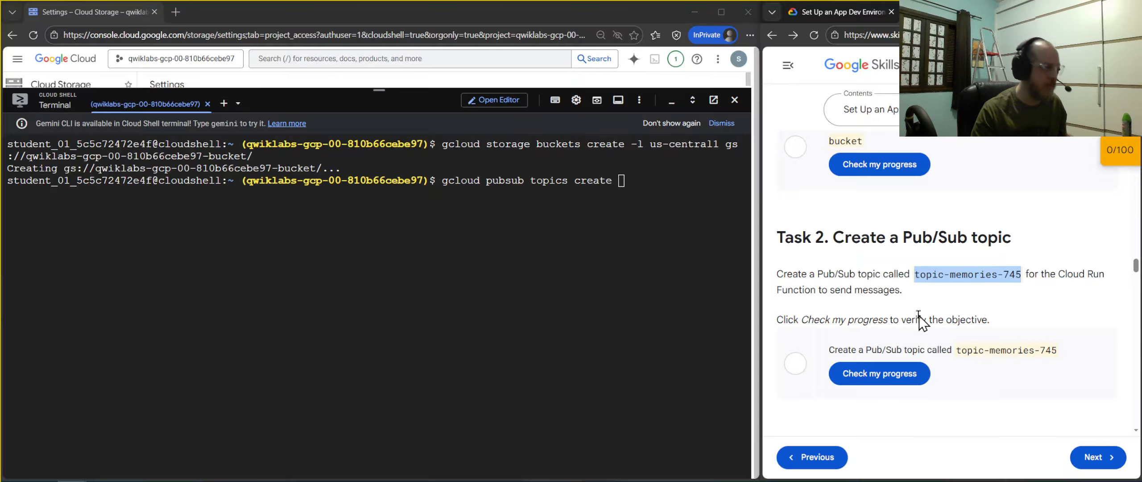
pyautogui.click(688, 202)
pyautogui.hotkey('ctrl', 'v')
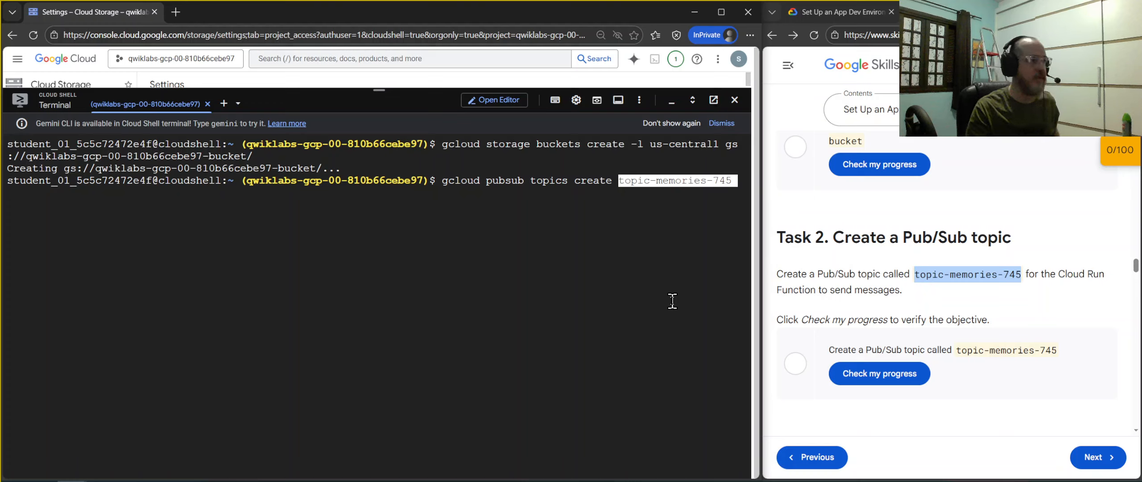
pyautogui.press('Return')
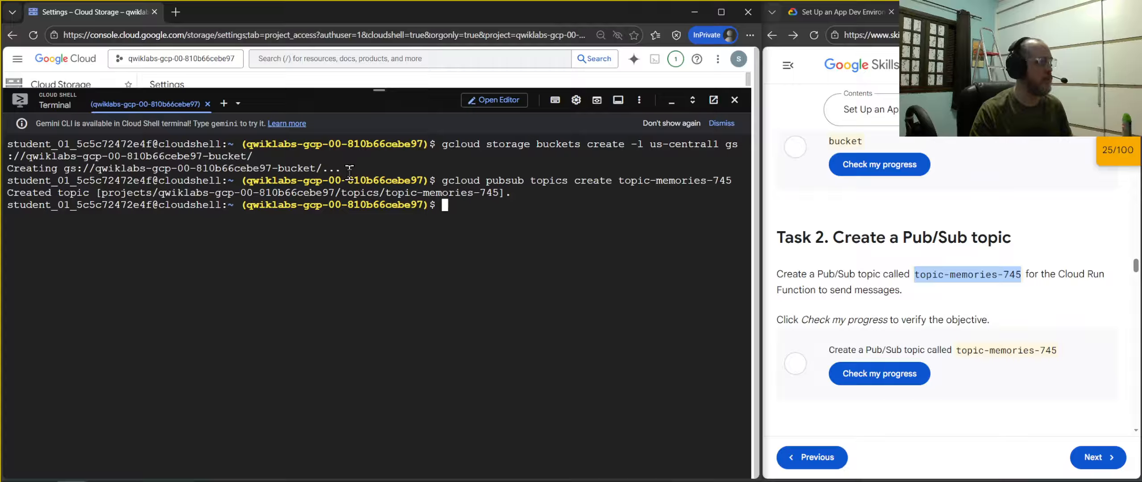
# - Check the lab progress for Task 1's bucket and Task 2's Pub/Sub topic
pyautogui.scroll(1, 990, 366)
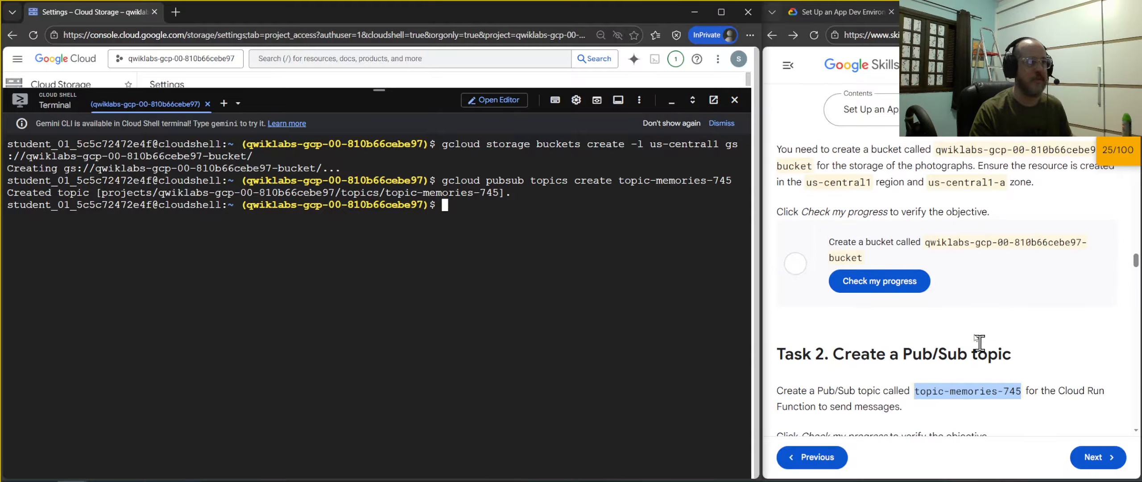
pyautogui.scroll(-1, 959, 290)
pyautogui.click(888, 172)
pyautogui.click(904, 386)
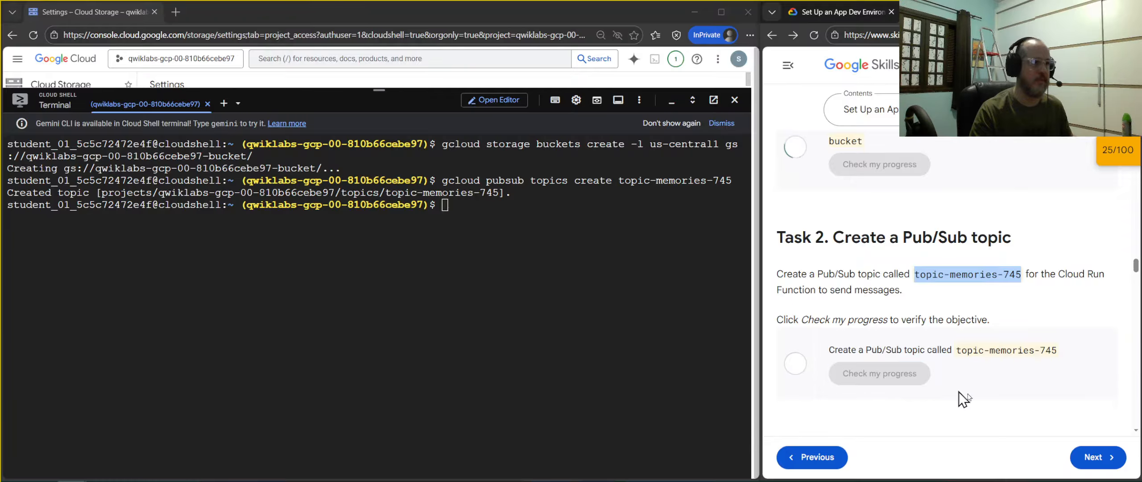
pyautogui.scroll(3, 1074, 384)
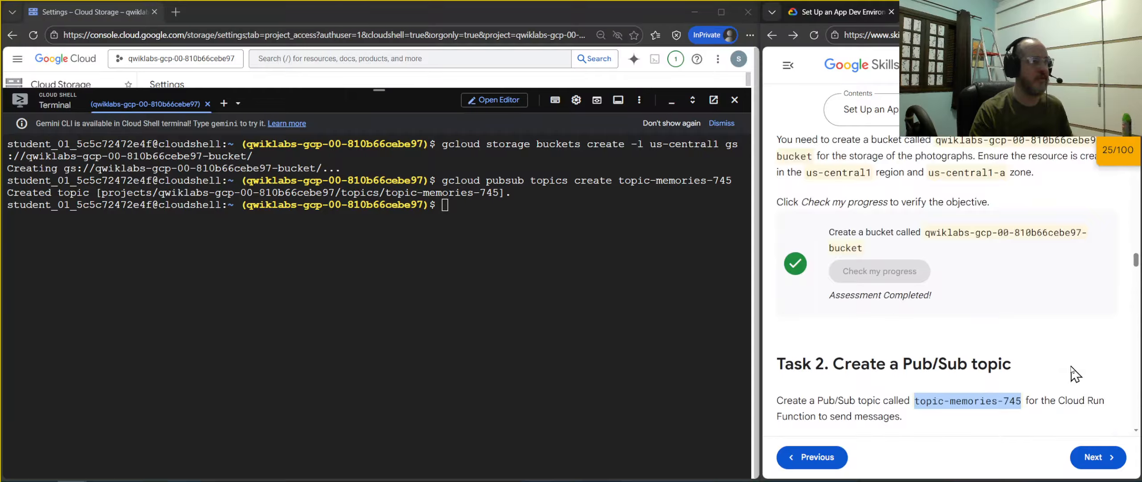
pyautogui.scroll(-3, 1074, 374)
# - Try to grant the project's Pub/Sub service account the roles/iam.serviceAccountTokenCreator role by running the copied add-iam-policy-binding command in Cloud Shell
pyautogui.click(582, 324)
pyautogui.hotkey('ctrl', 'v')
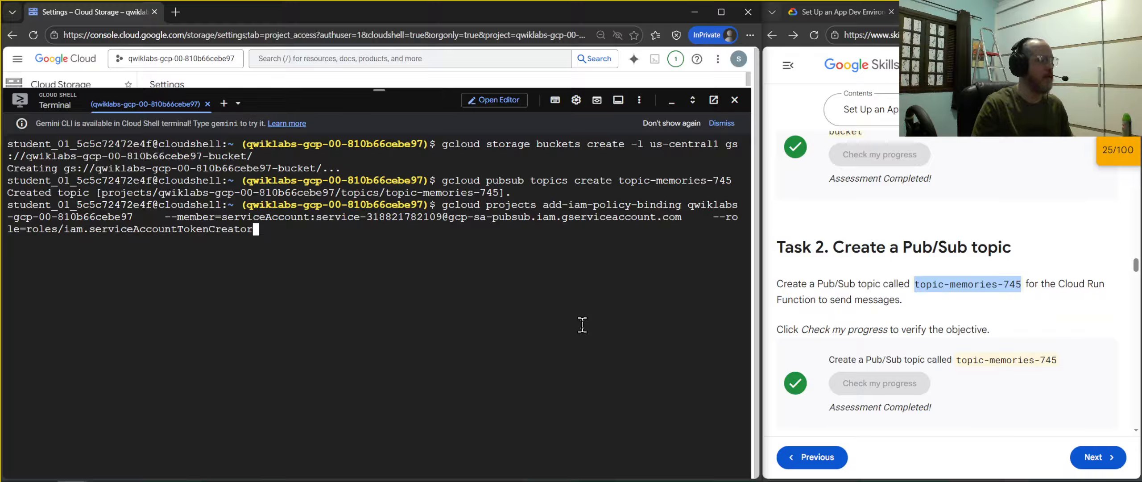
pyautogui.press('Return')
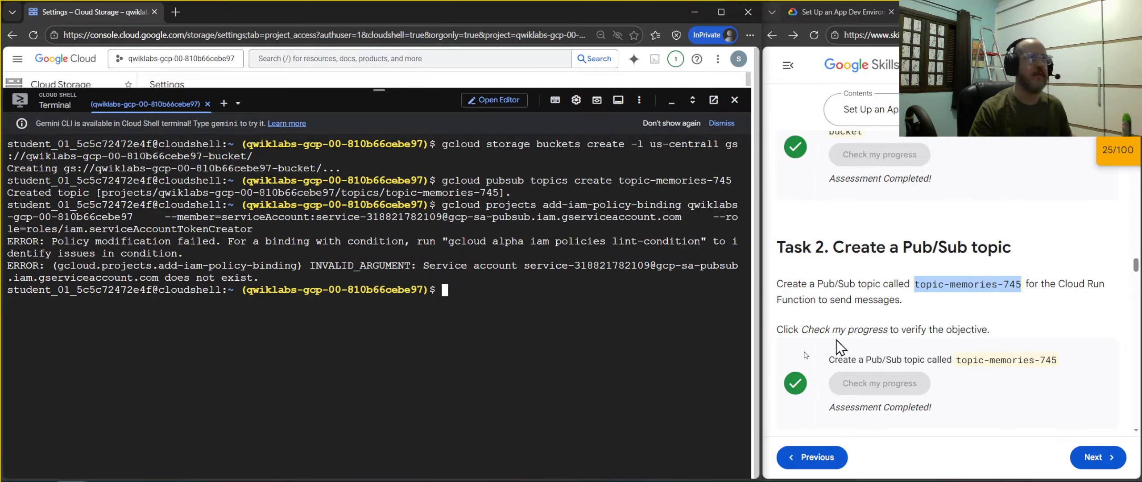
# - Consult the tutorial's event-driven function section, and create a gsp315 directory in Cloud Shell and change into it
pyautogui.click(71, 481)
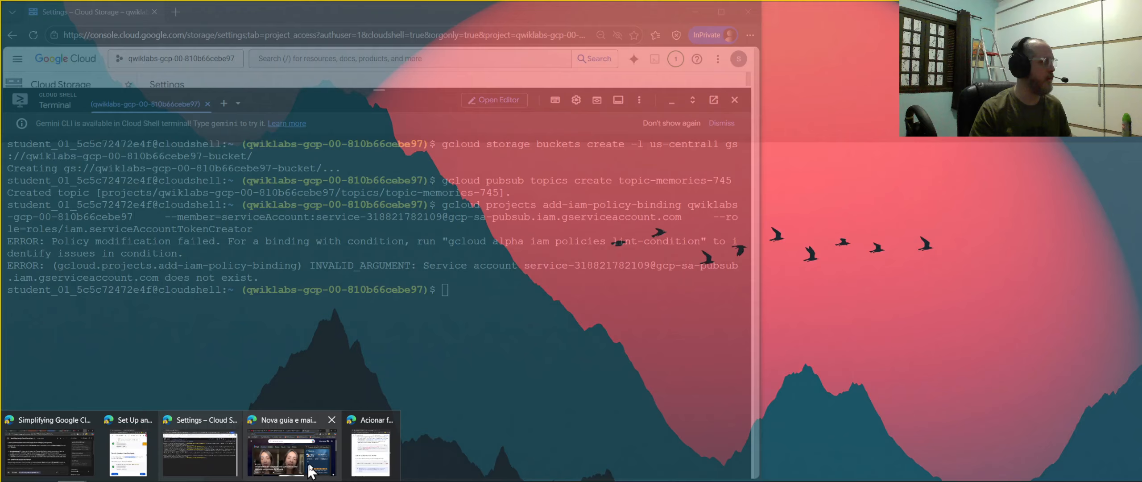
pyautogui.moveTo(381, 464)
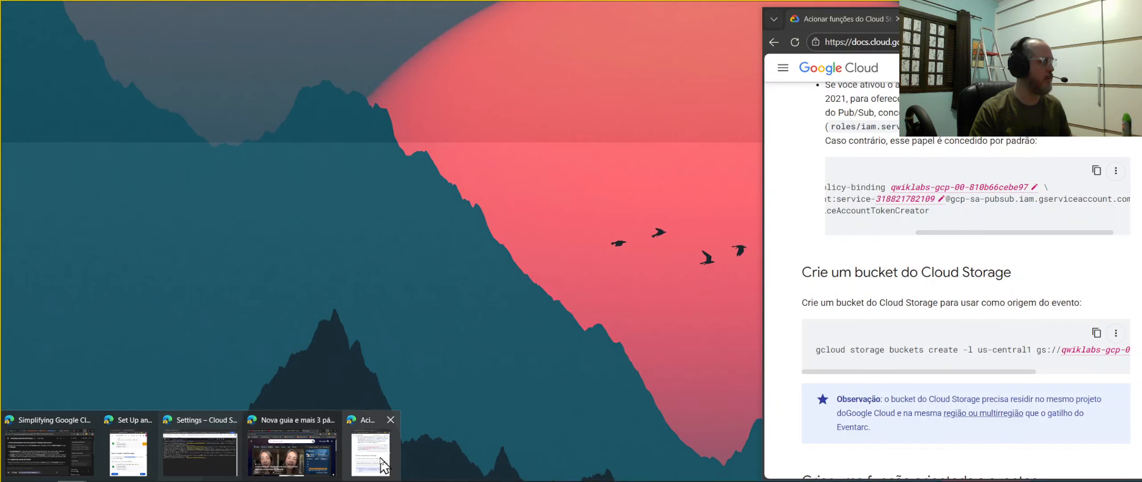
pyautogui.moveTo(139, 469)
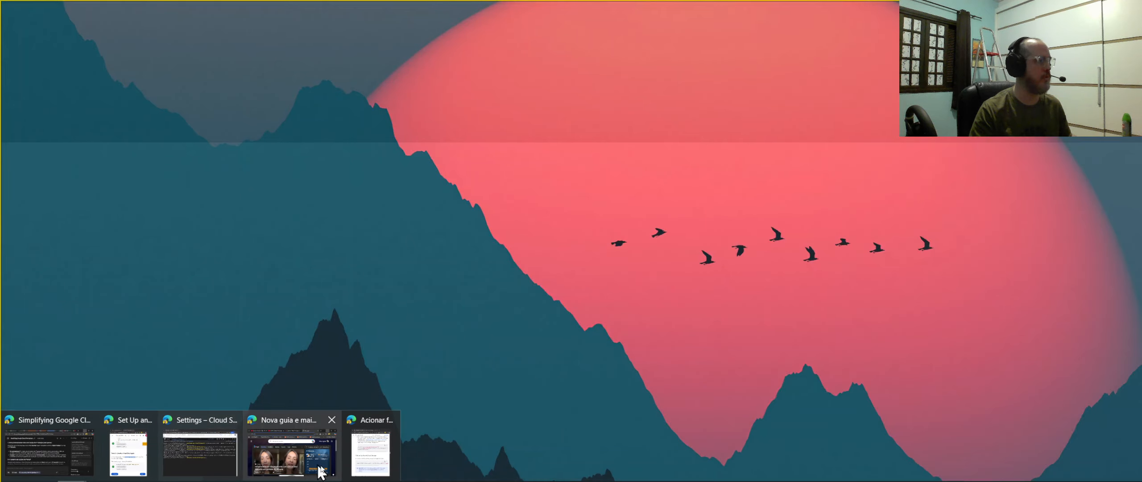
pyautogui.scroll(-4, 973, 259)
pyautogui.scroll(-3, 974, 259)
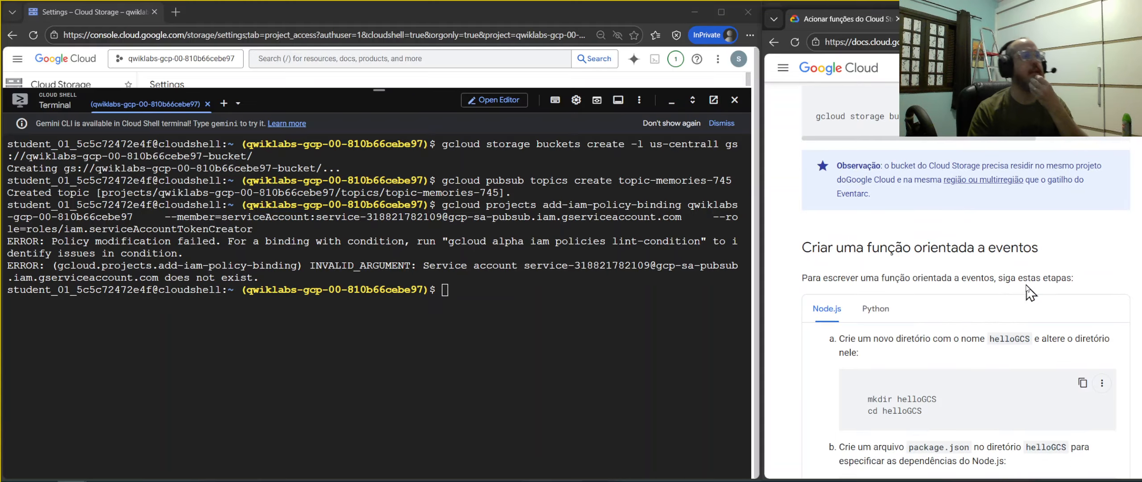
pyautogui.scroll(-2, 1010, 274)
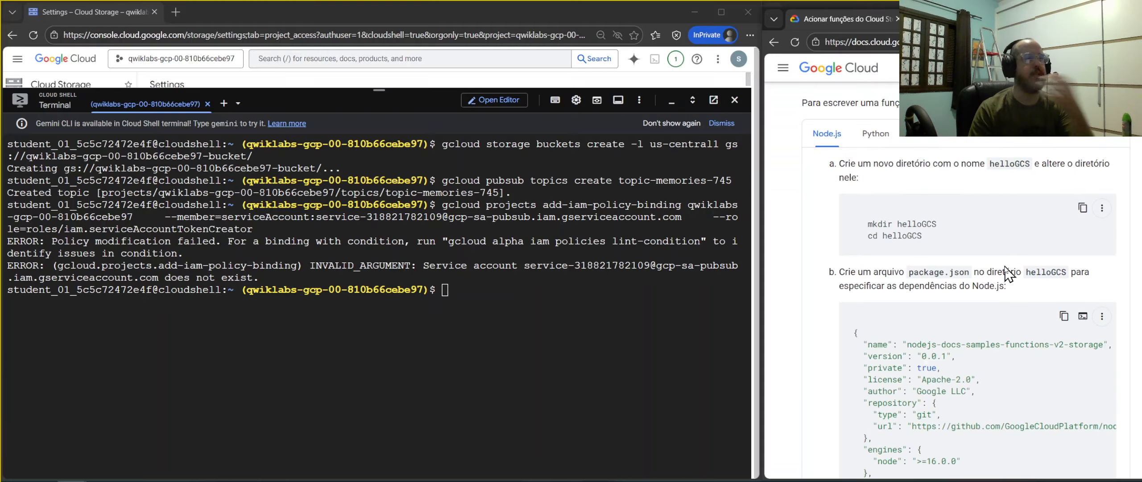
pyautogui.click(586, 329)
pyautogui.write('mk')
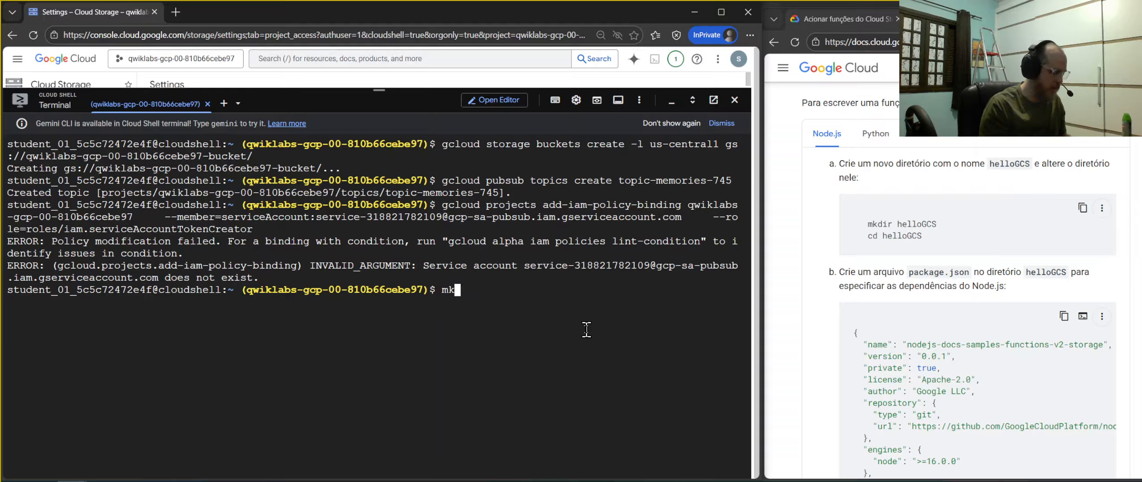
pyautogui.write('dir ')
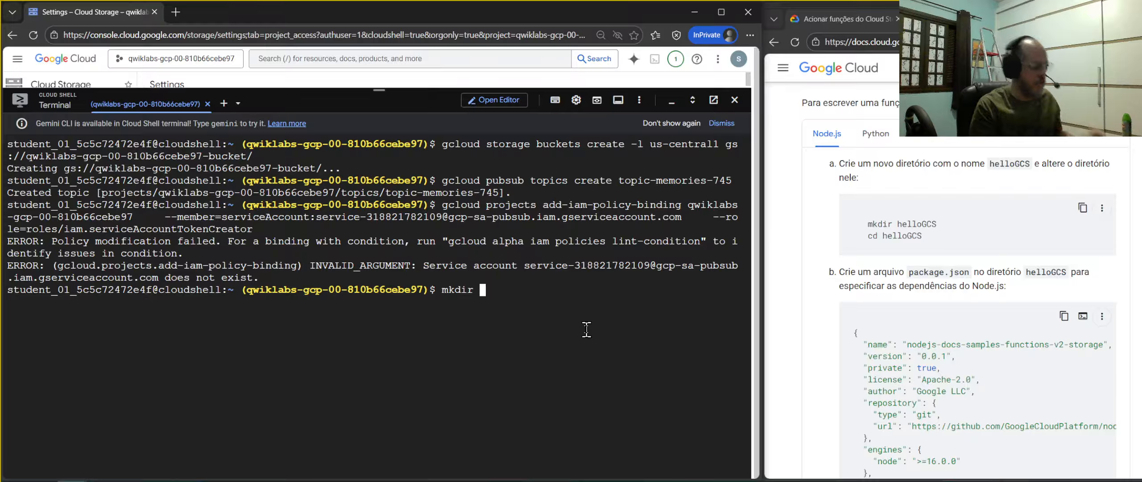
pyautogui.write('gsp3')
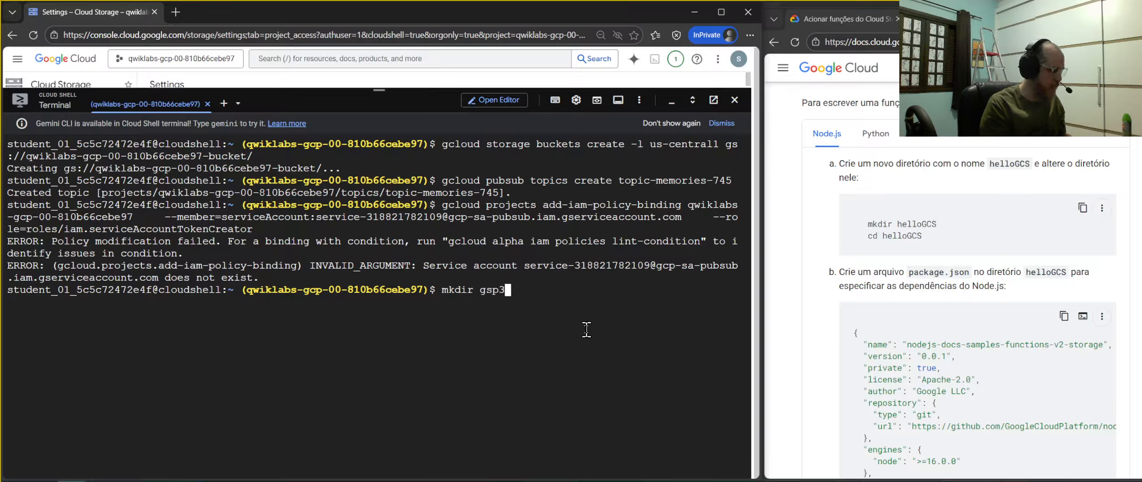
pyautogui.write('15')
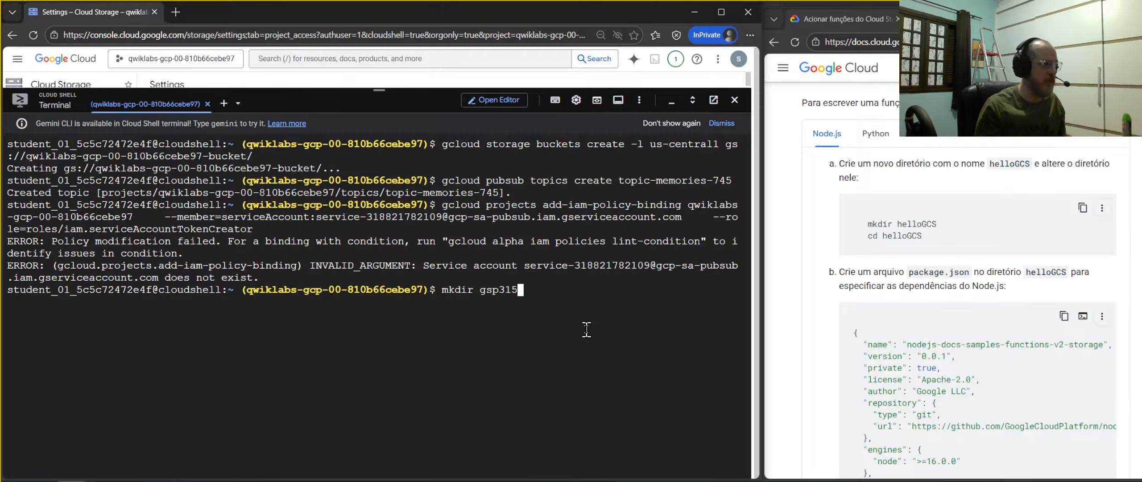
pyautogui.press('Return')
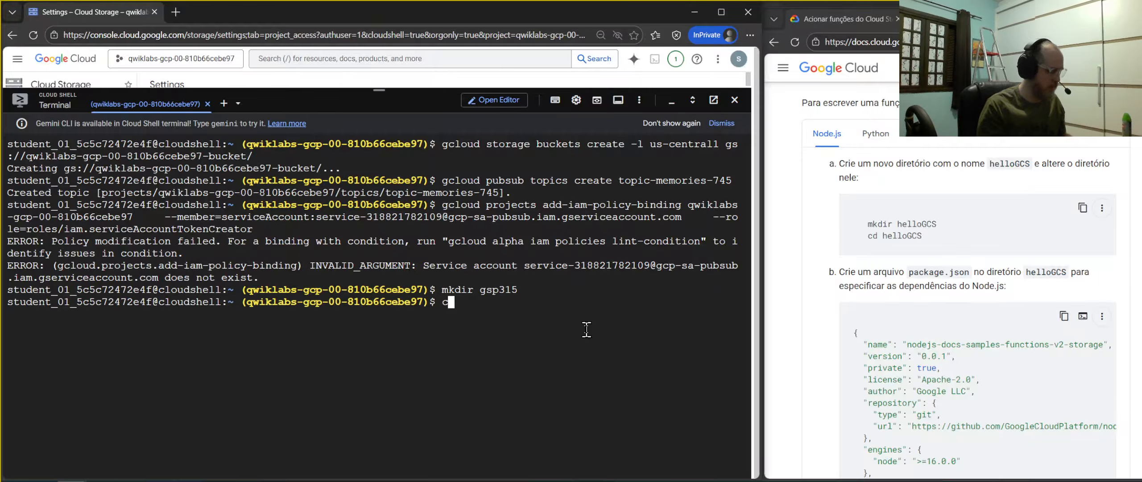
pyautogui.press('Tab')
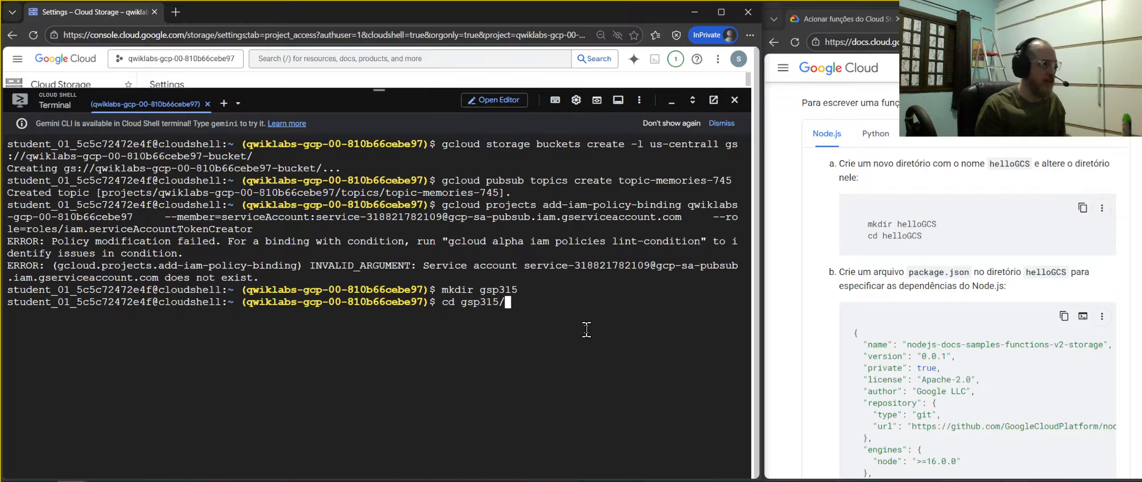
pyautogui.press('Return')
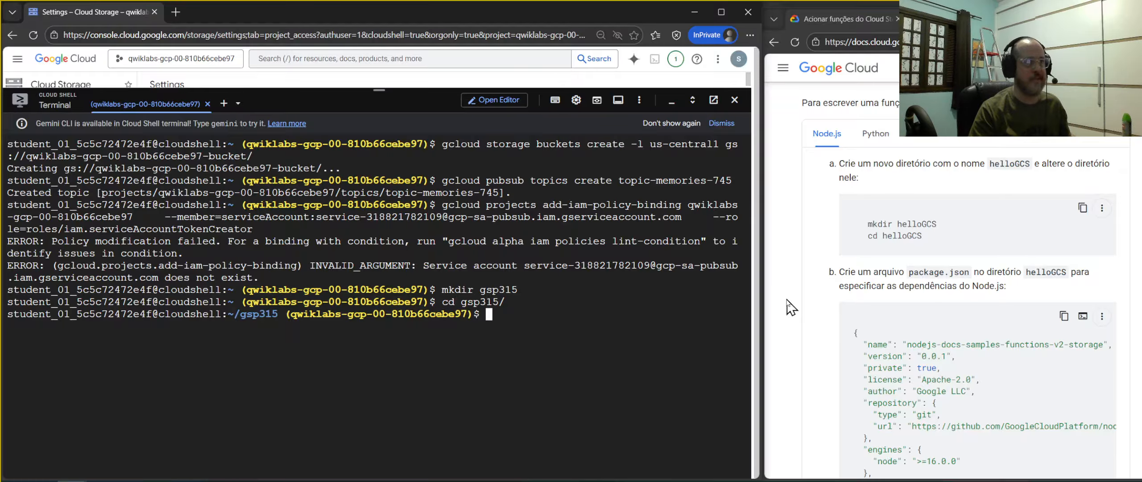
# - Review the lab's Task 3 requirements for the Cloud Run function's name, region, runtime, entry point, trigger and source code
pyautogui.moveTo(72, 481)
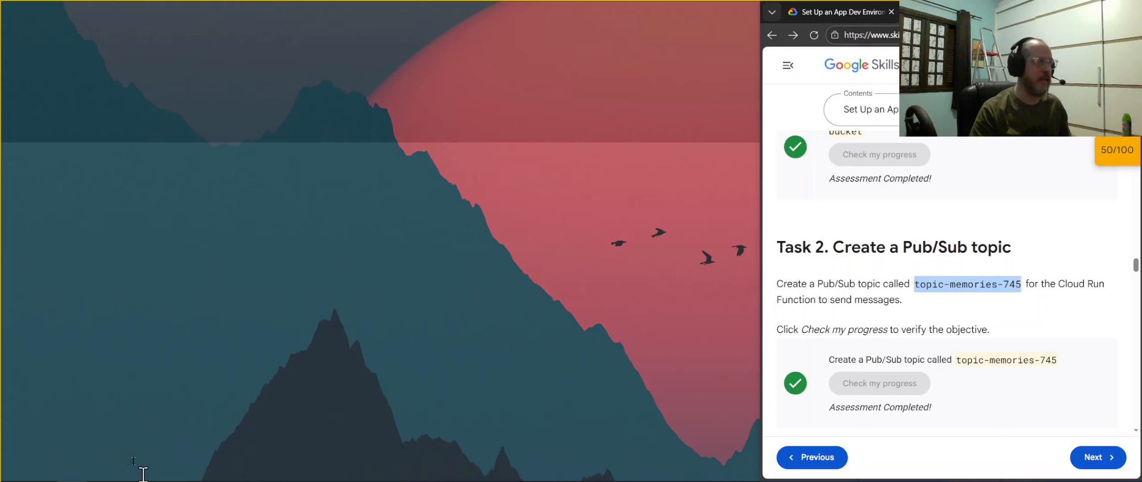
pyautogui.click(129, 451)
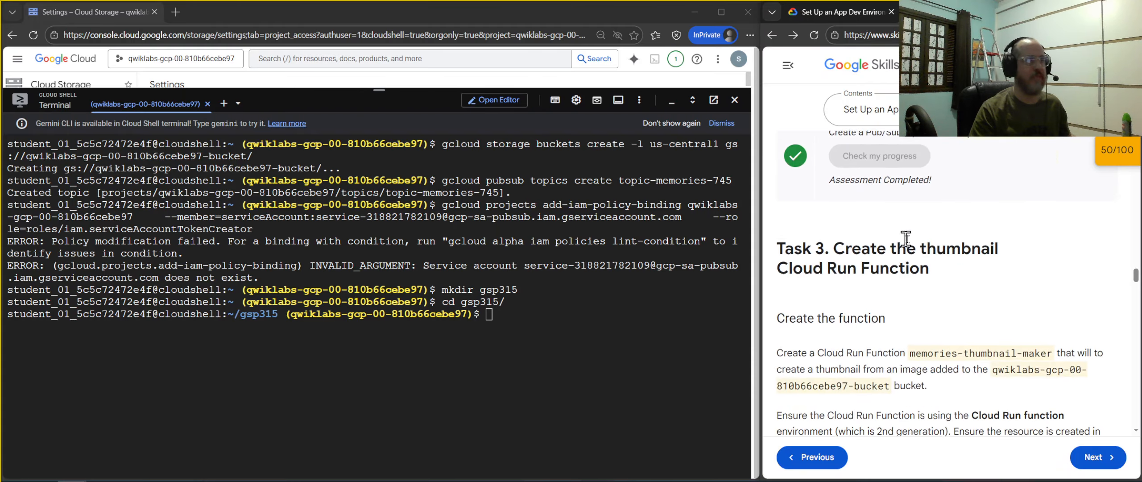
pyautogui.scroll(-3, 956, 249)
pyautogui.scroll(2, 922, 246)
pyautogui.moveTo(941, 206); pyautogui.dragTo(778, 181)
pyautogui.scroll(-3, 909, 188)
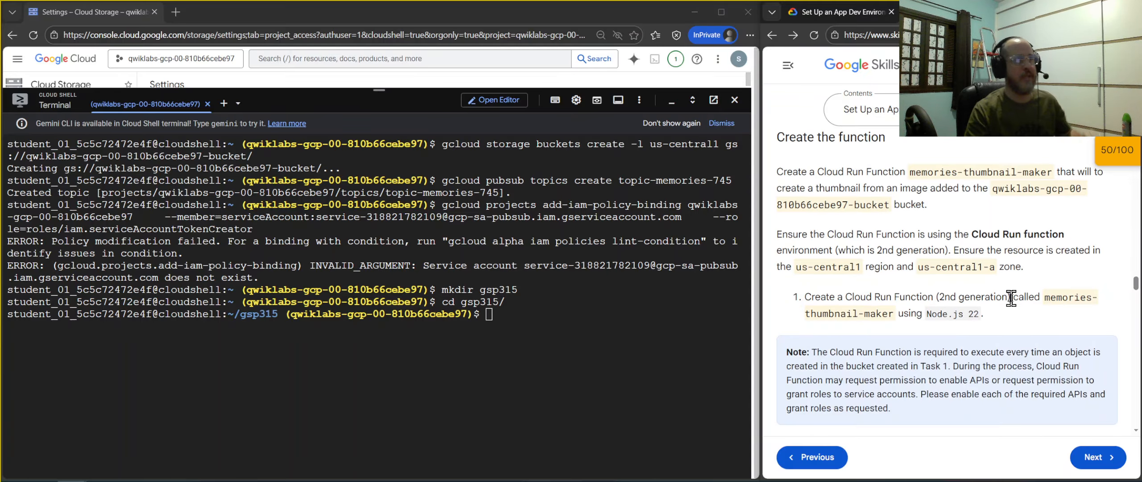
pyautogui.scroll(-3, 1013, 305)
pyautogui.scroll(-3, 1016, 307)
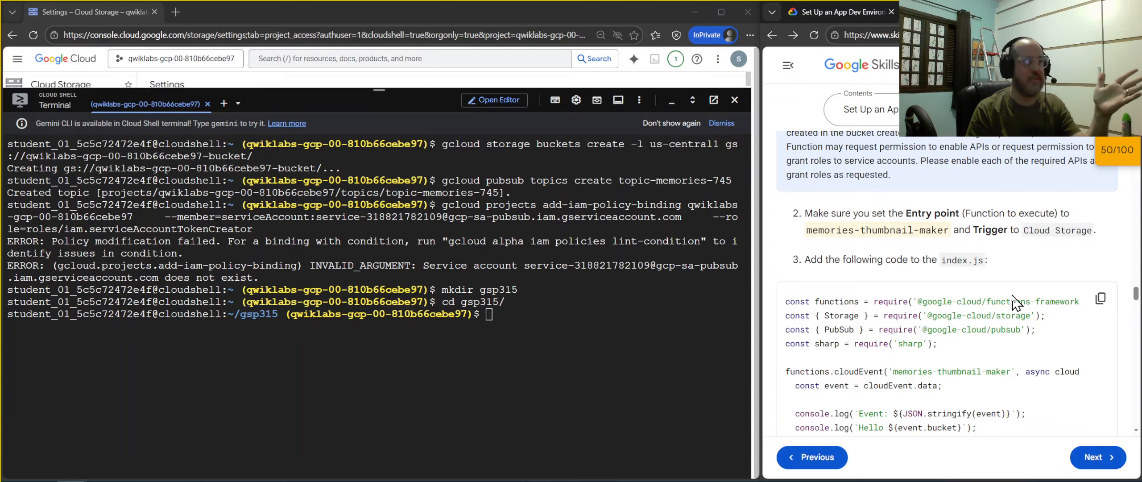
pyautogui.scroll(-4, 895, 254)
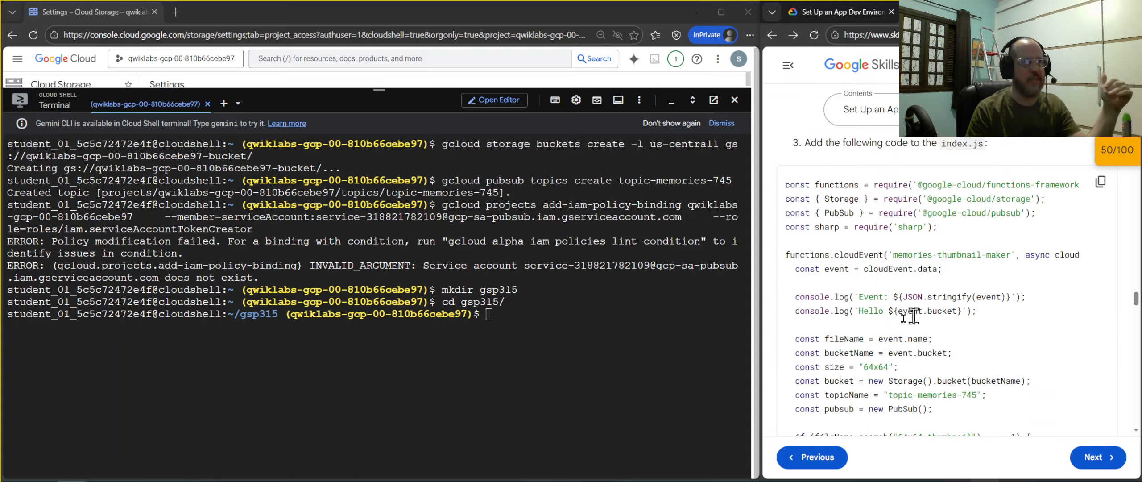
# - Copy the lab's index.js code and save it in a new index.js file in gsp315 using nano
pyautogui.scroll(4, 988, 371)
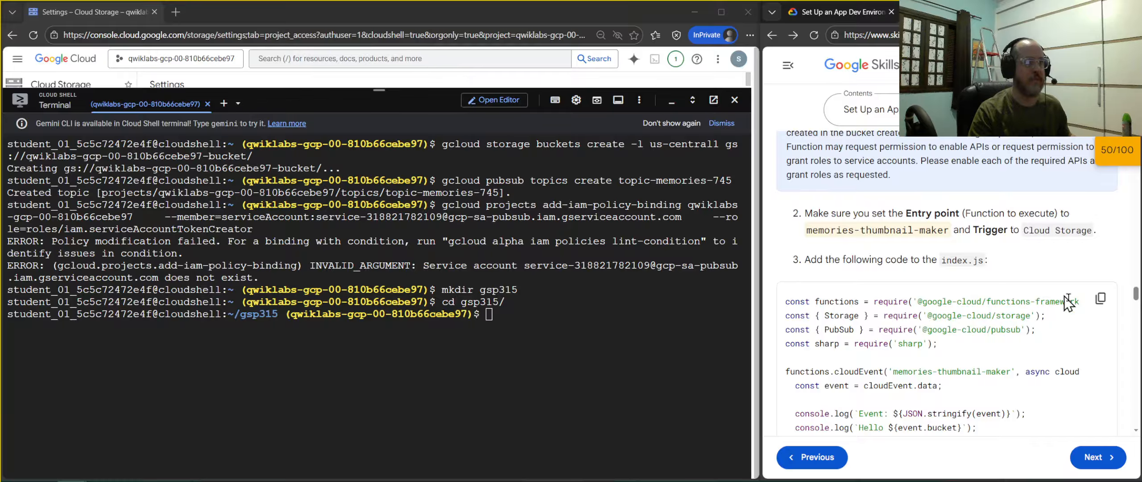
pyautogui.click(1100, 298)
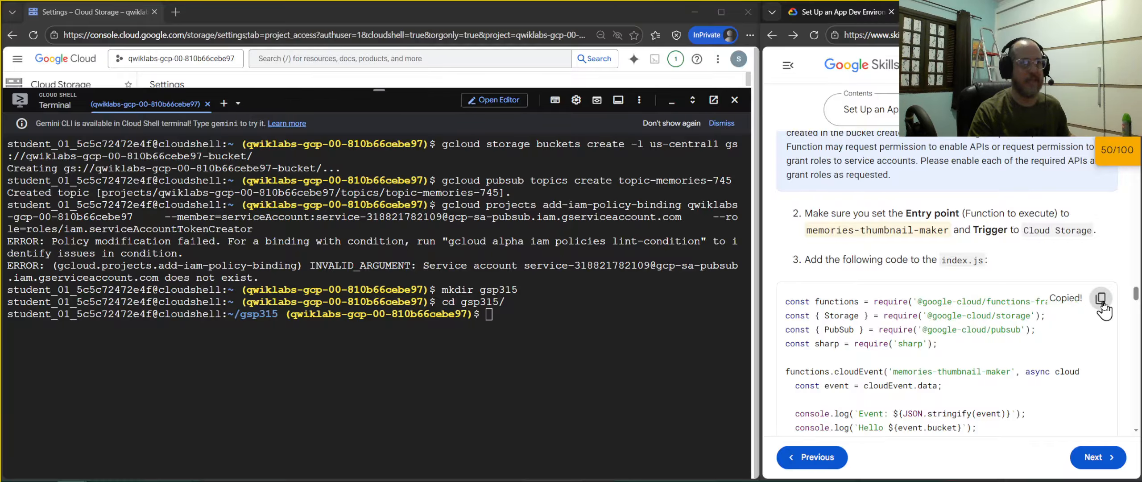
pyautogui.click(531, 317)
pyautogui.write('na')
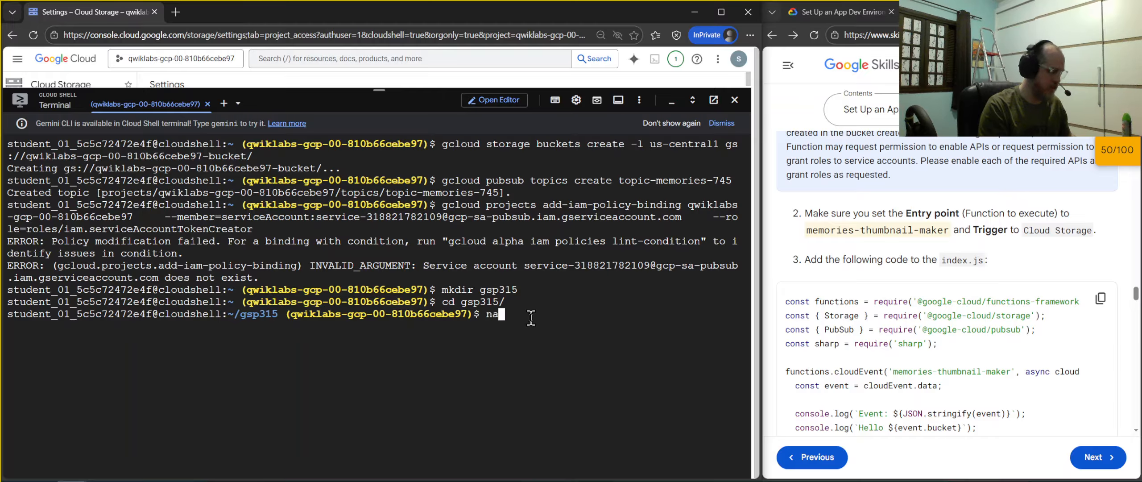
pyautogui.write('no index')
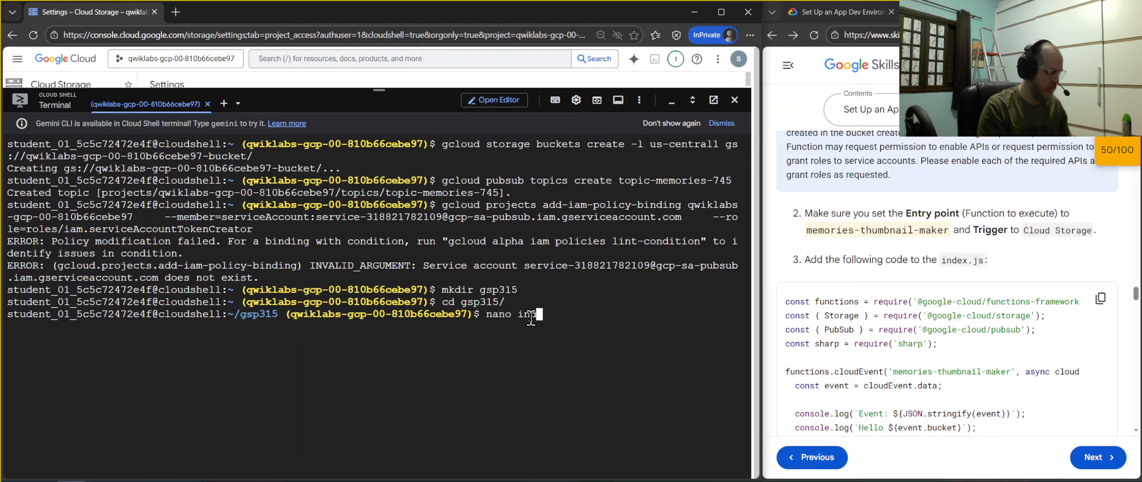
pyautogui.write('.js')
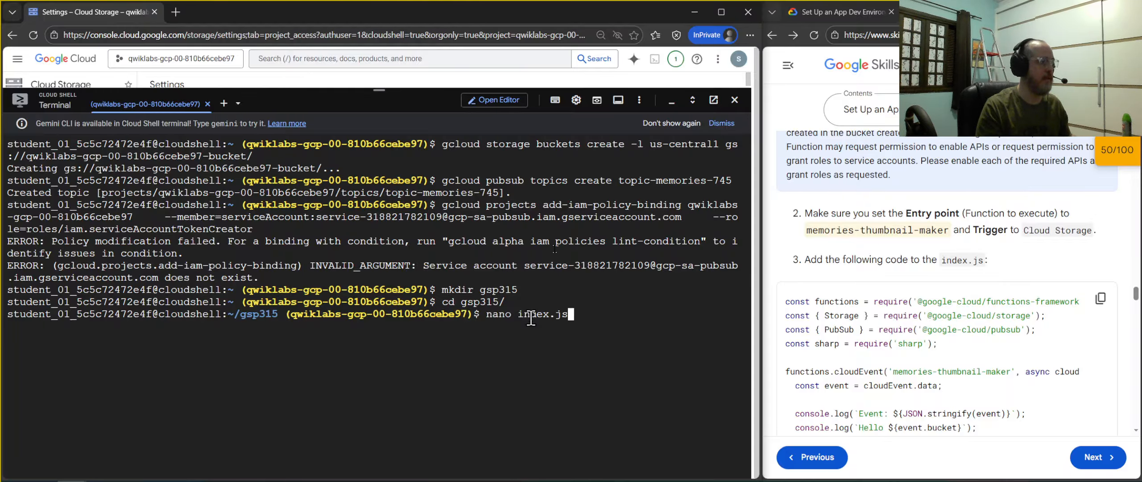
pyautogui.press('Return')
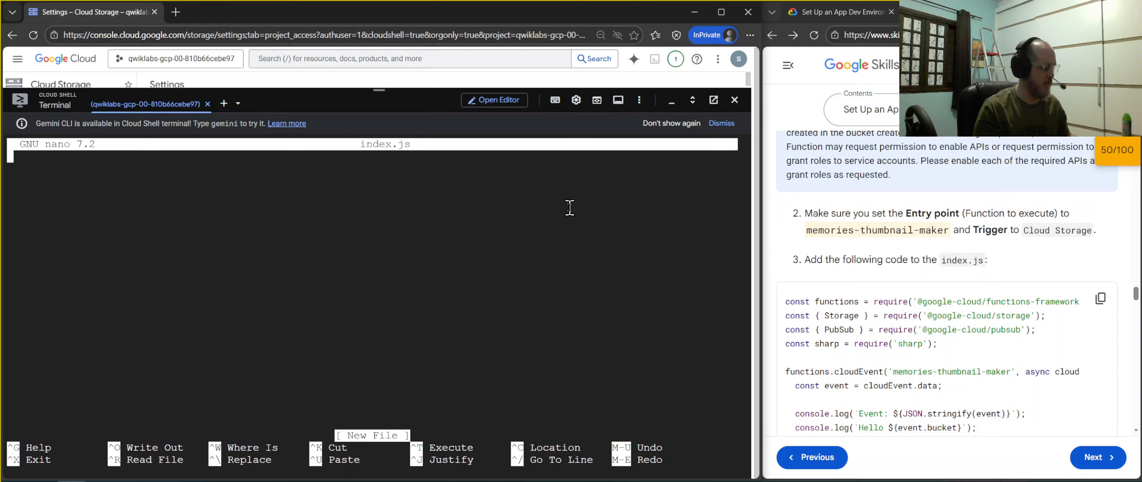
pyautogui.hotkey('ctrl', 'v')
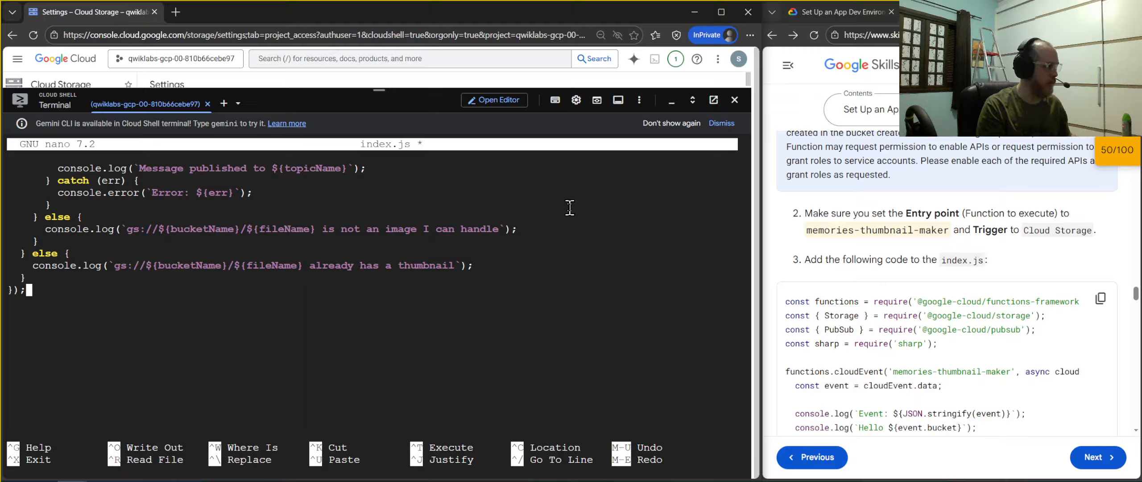
pyautogui.hotkey('ctrl', 'o')
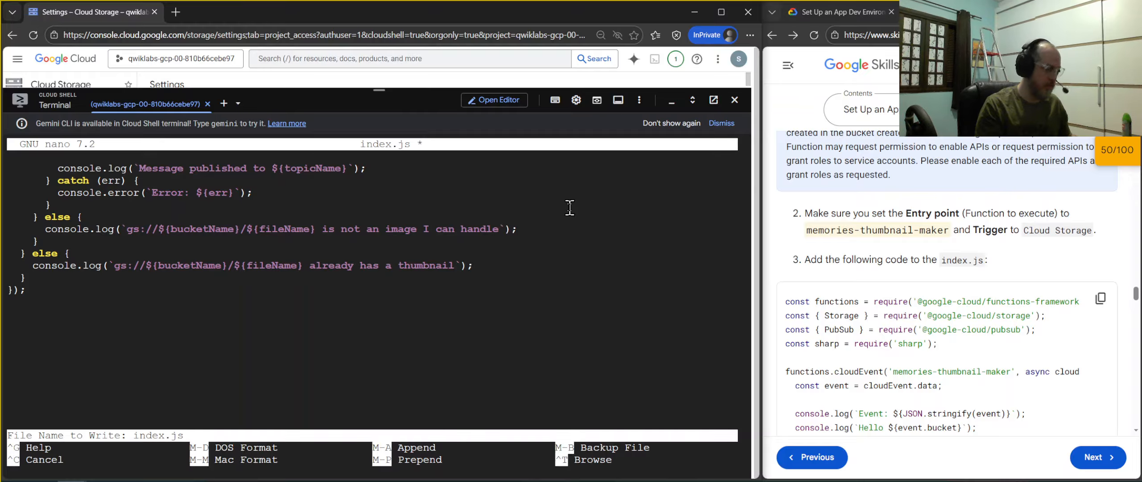
pyautogui.press('Return')
pyautogui.hotkey('ctrl', 'x')
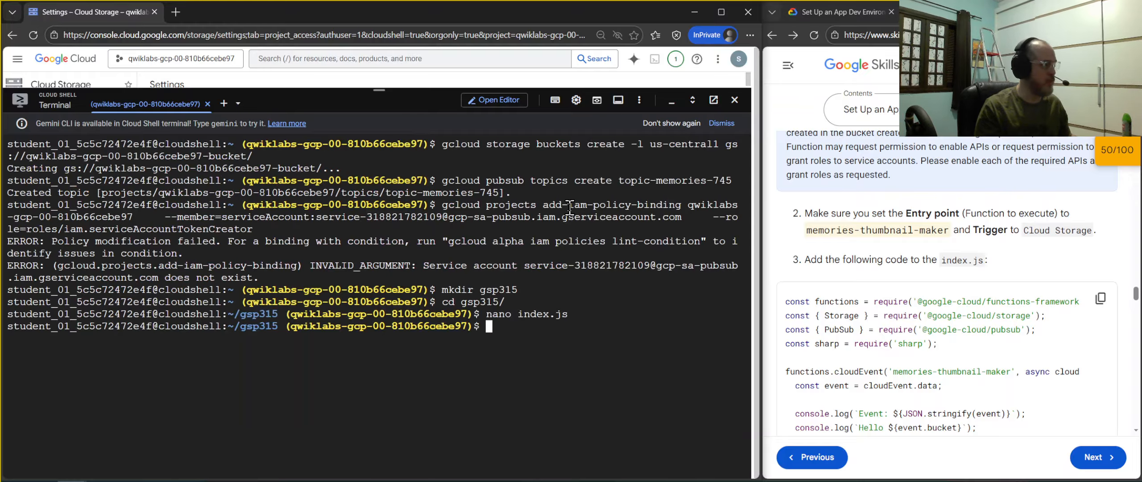
# - Copy the package.json code given in the lab's Task 3 and return to Cloud Shell
pyautogui.scroll(-15, 1074, 254)
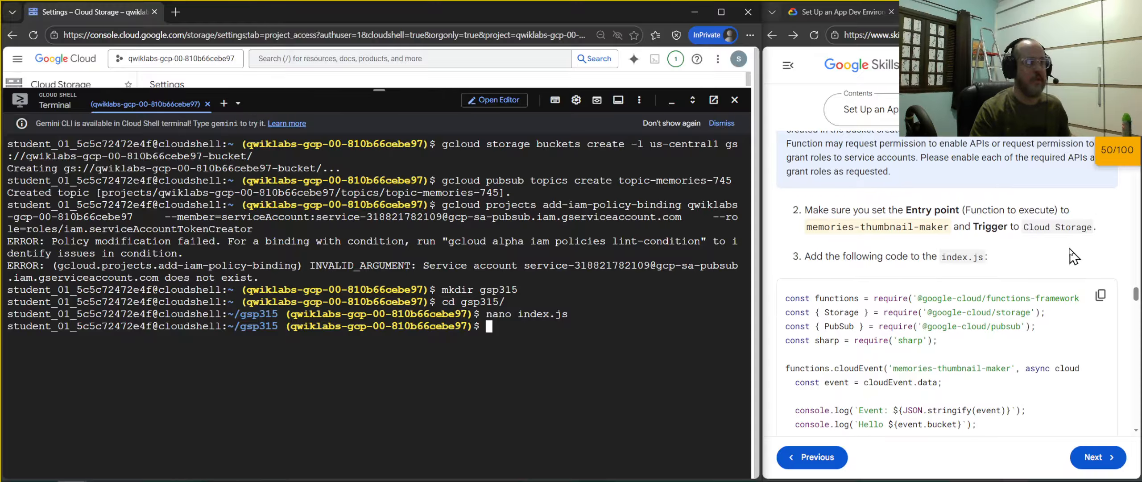
pyautogui.scroll(4, 1081, 305)
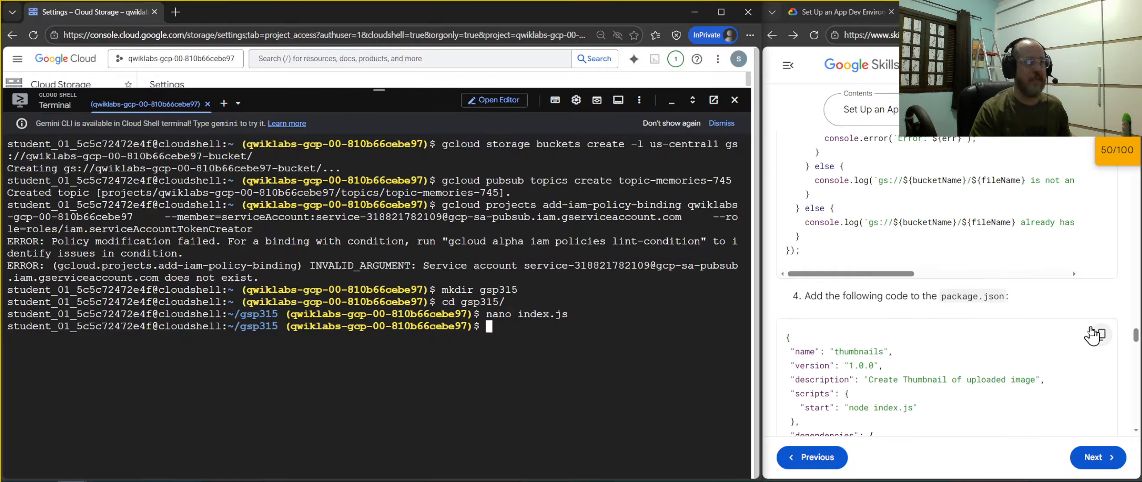
pyautogui.click(1100, 334)
pyautogui.click(602, 363)
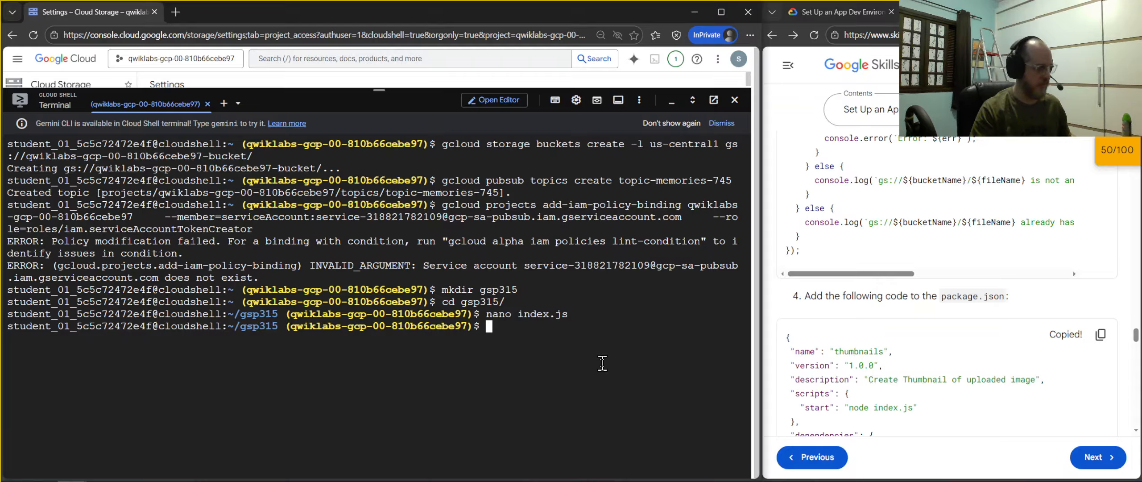
# - Print index.js with cat to check its saved contents, and clear the terminal
pyautogui.write('nano')
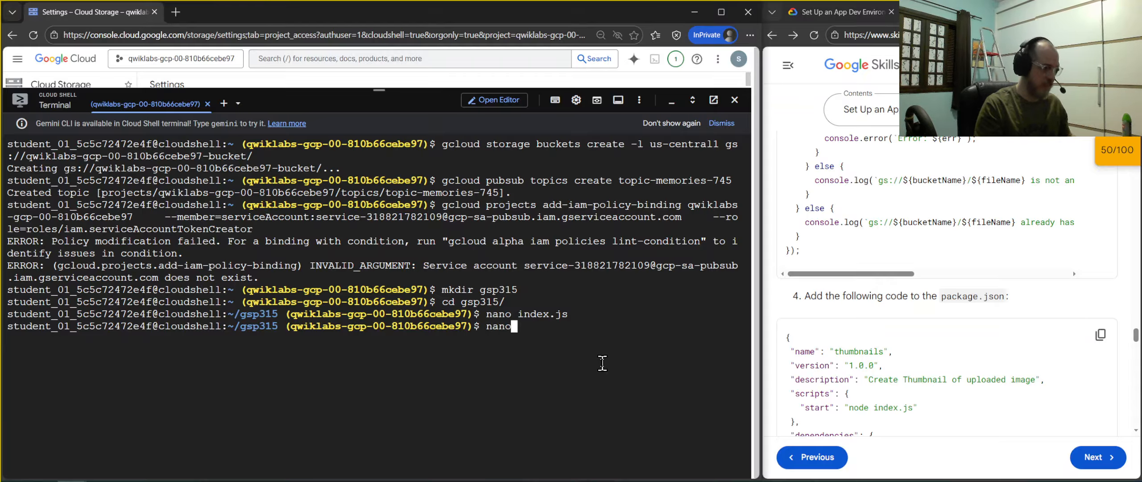
pyautogui.press('BackSpace')
pyautogui.press('BackSpace')
pyautogui.press('BackSpace')
pyautogui.press('BackSpace')
pyautogui.write('cat ')
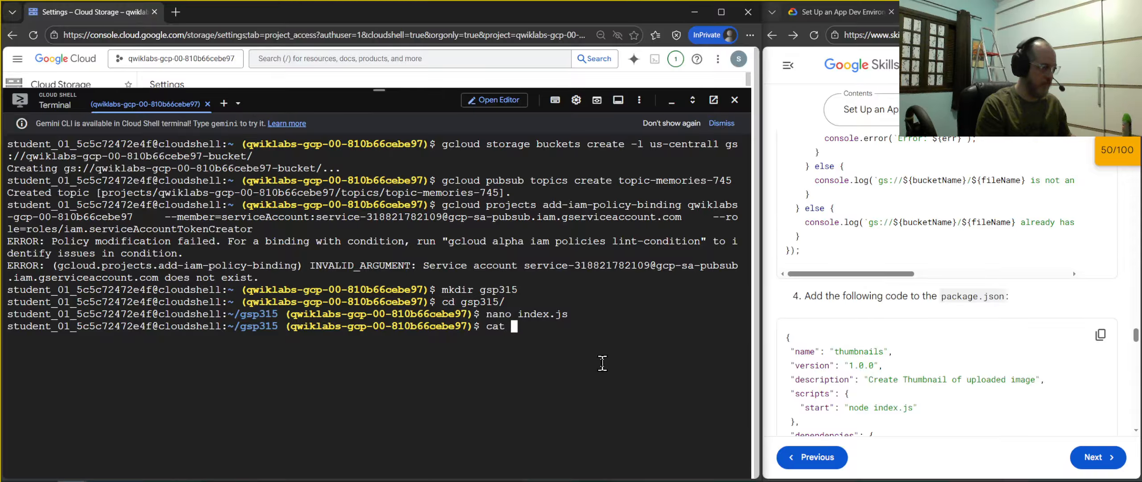
pyautogui.write('in')
pyautogui.press('Tab')
pyautogui.press('Return')
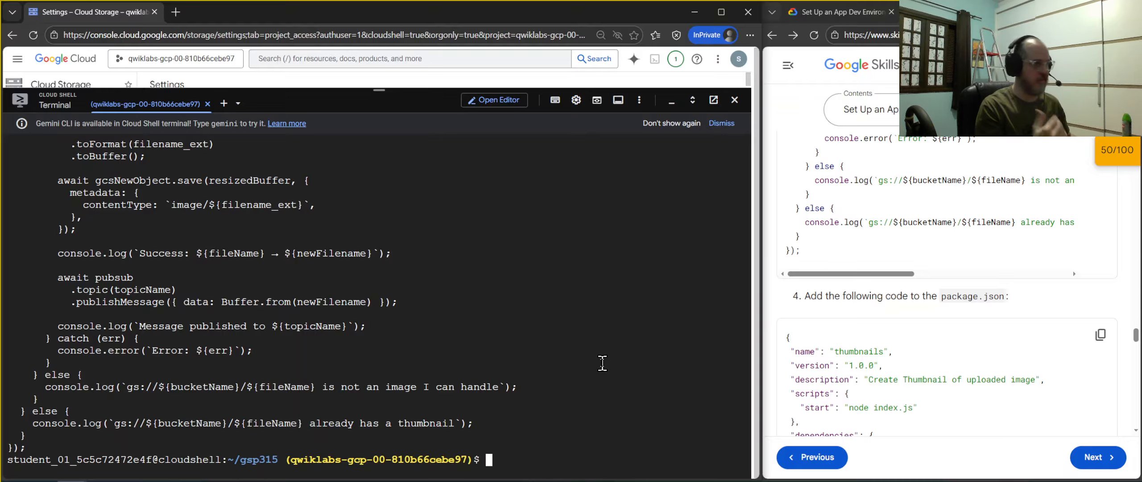
pyautogui.hotkey('ctrl', 'l')
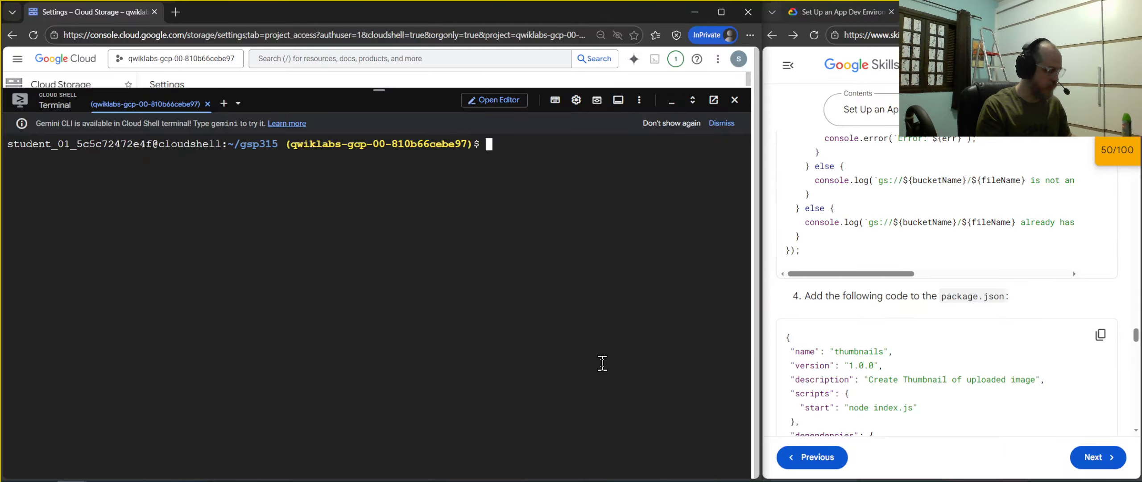
# - Create a package.json file in gsp315 with nano, paste the copied lab code into it, save it and exit the editor
pyautogui.write('nan')
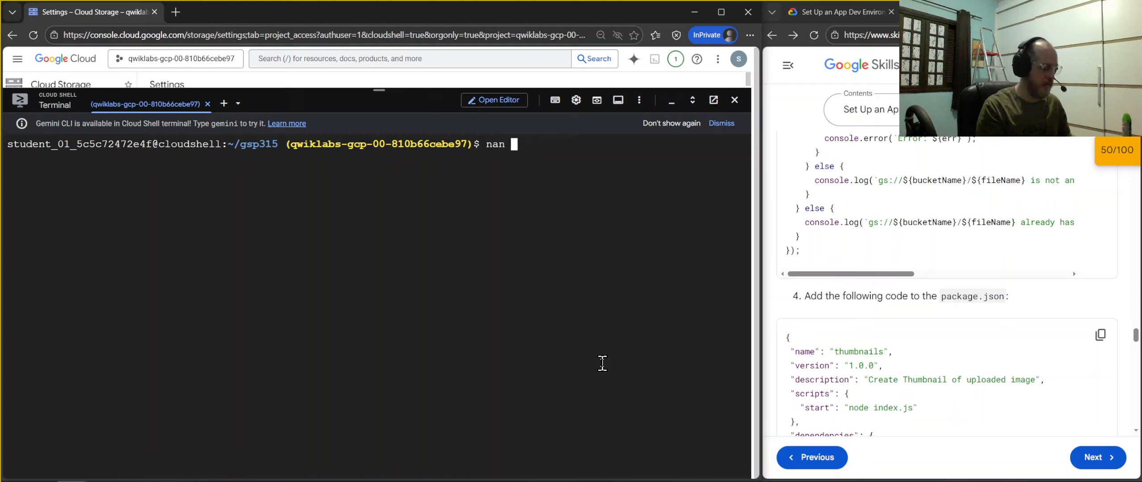
pyautogui.write('o pack')
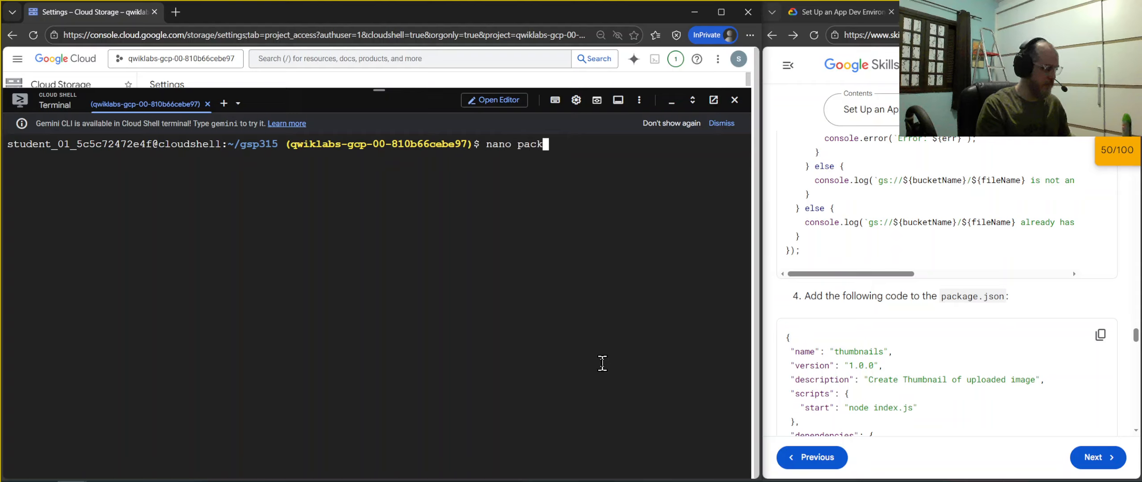
pyautogui.write('ache')
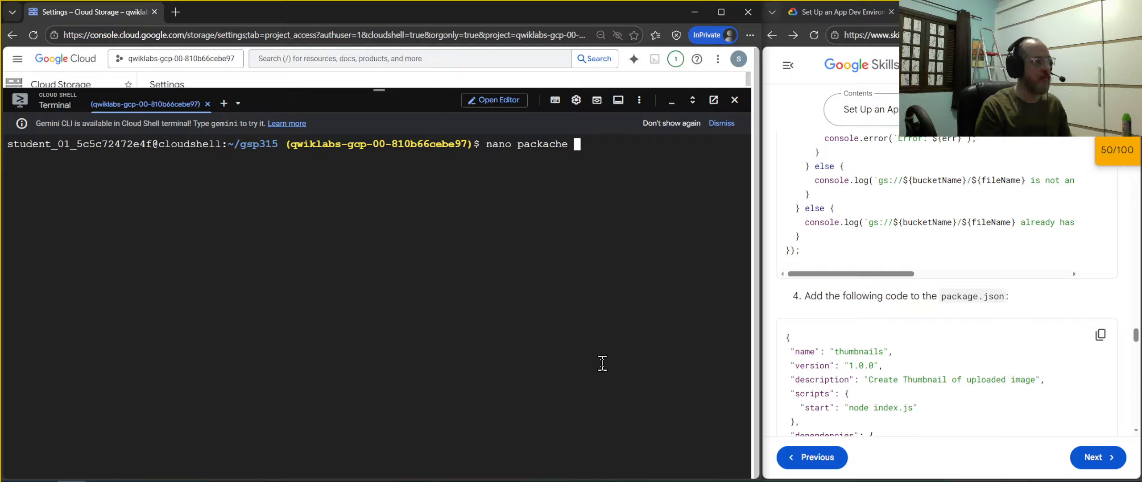
pyautogui.press('BackSpace')
pyautogui.press('BackSpace')
pyautogui.press('BackSpace')
pyautogui.press('BackSpace')
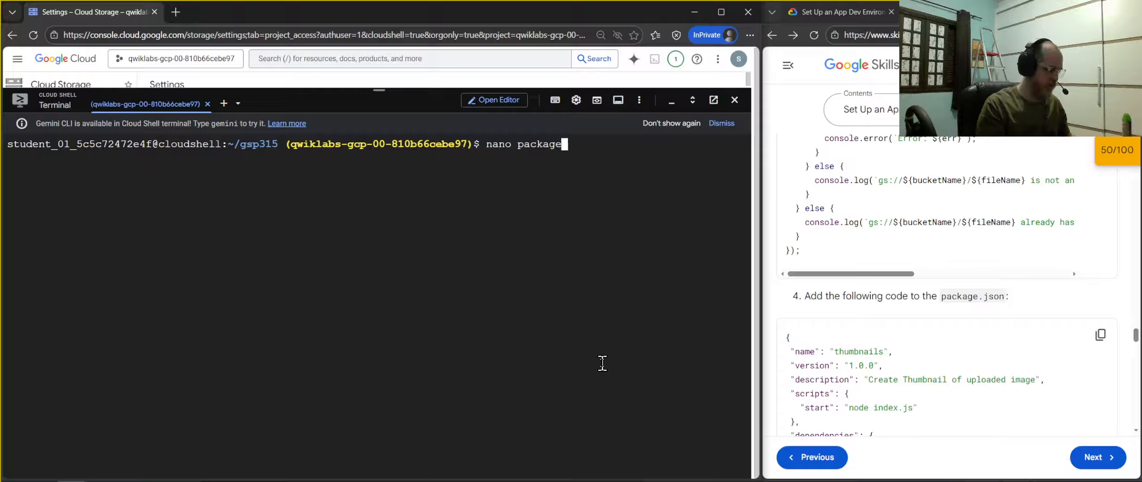
pyautogui.write('ge.json')
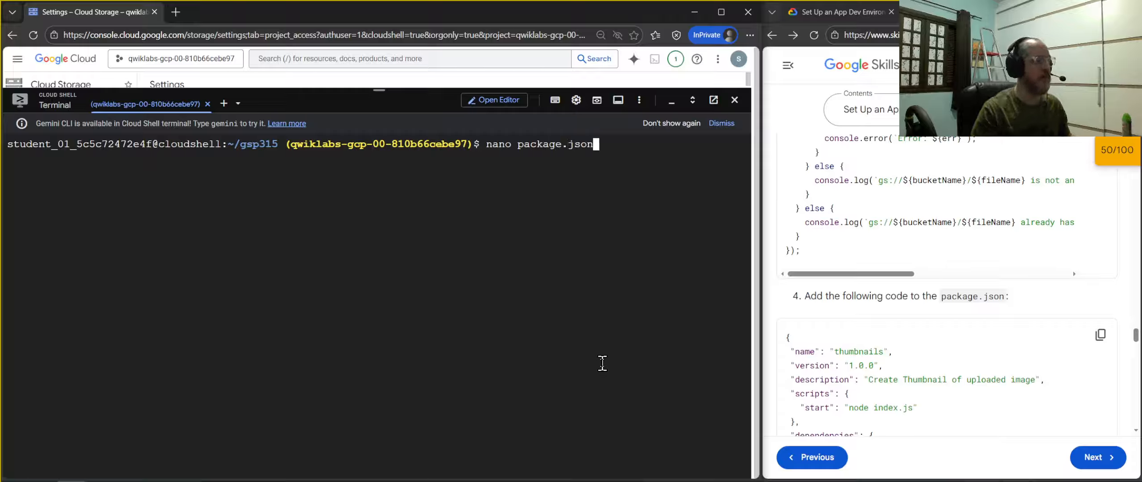
pyautogui.press('Return')
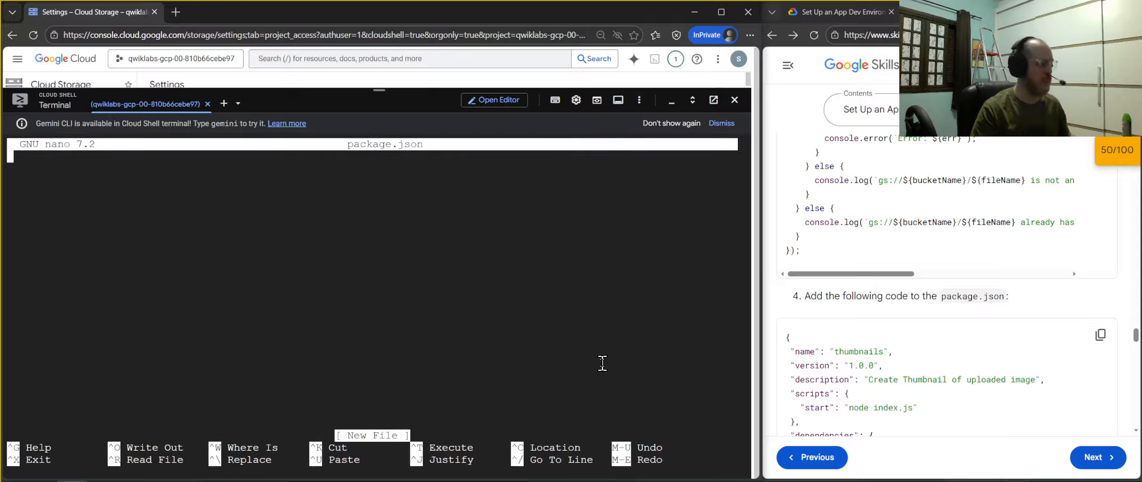
pyautogui.hotkey('ctrl', 'v')
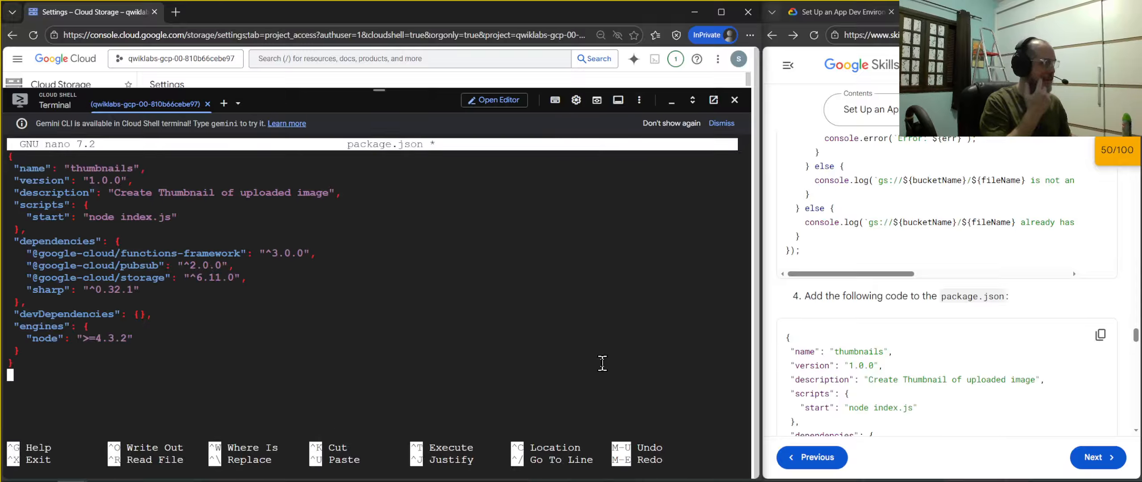
pyautogui.hotkey('ctrl', 'o')
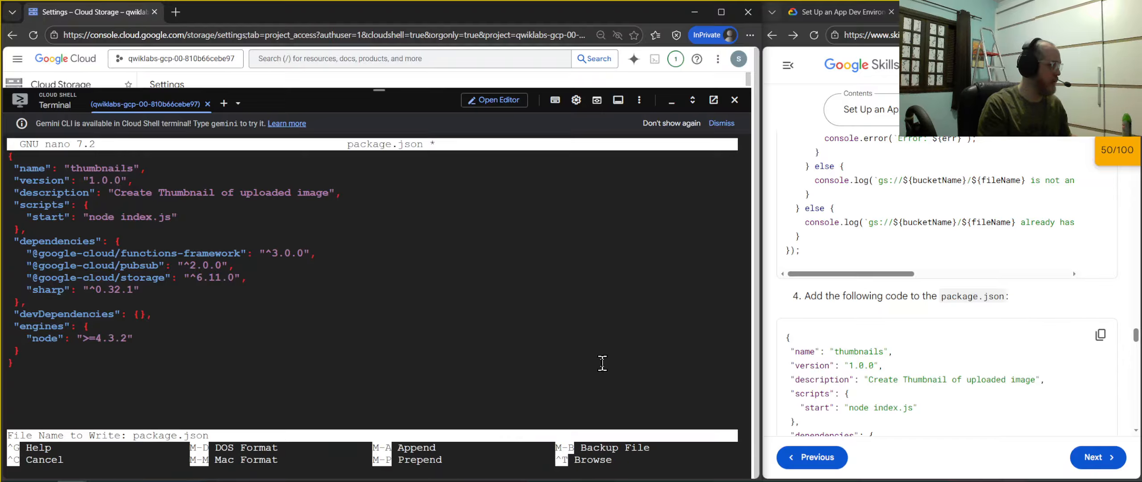
pyautogui.press('Return')
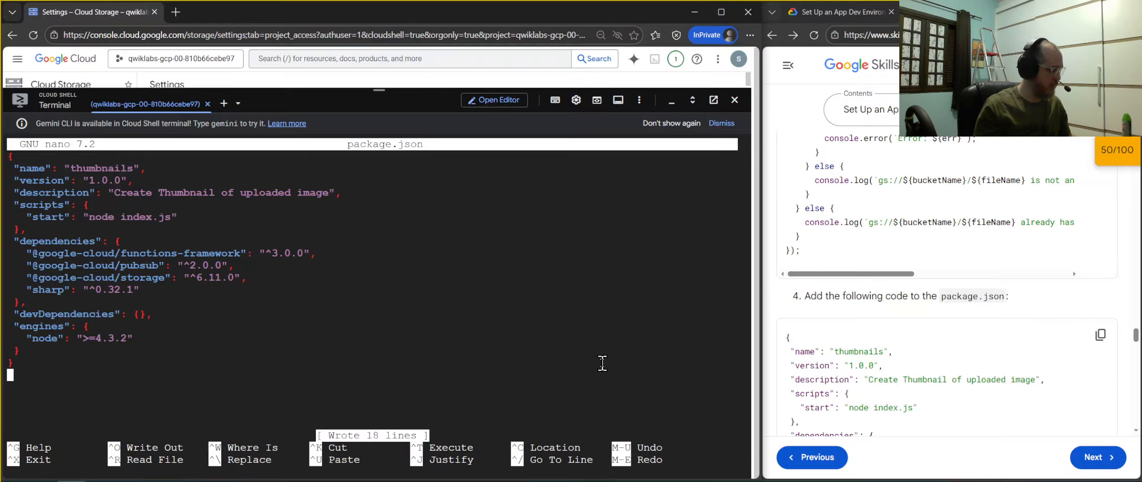
pyautogui.hotkey('ctrl', 'x')
pyautogui.press('Return')
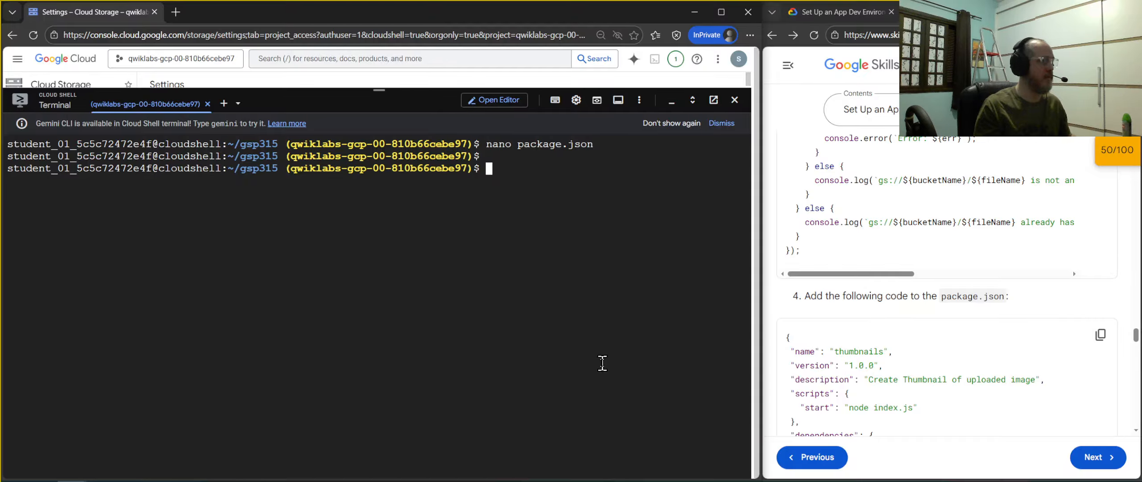
# - Print package.json with cat to check its saved contents, and clear the terminal
pyautogui.write('cat package.json')
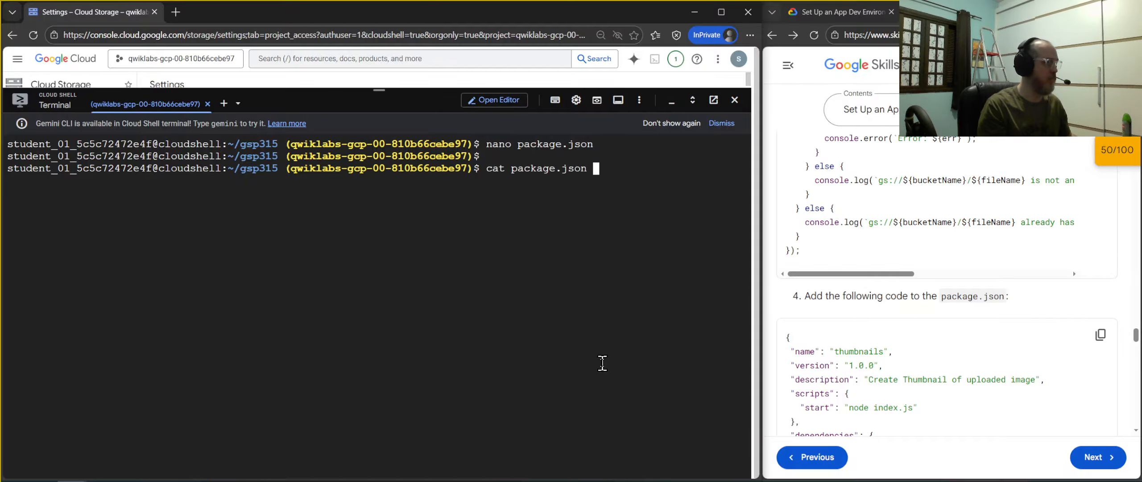
pyautogui.press('Return')
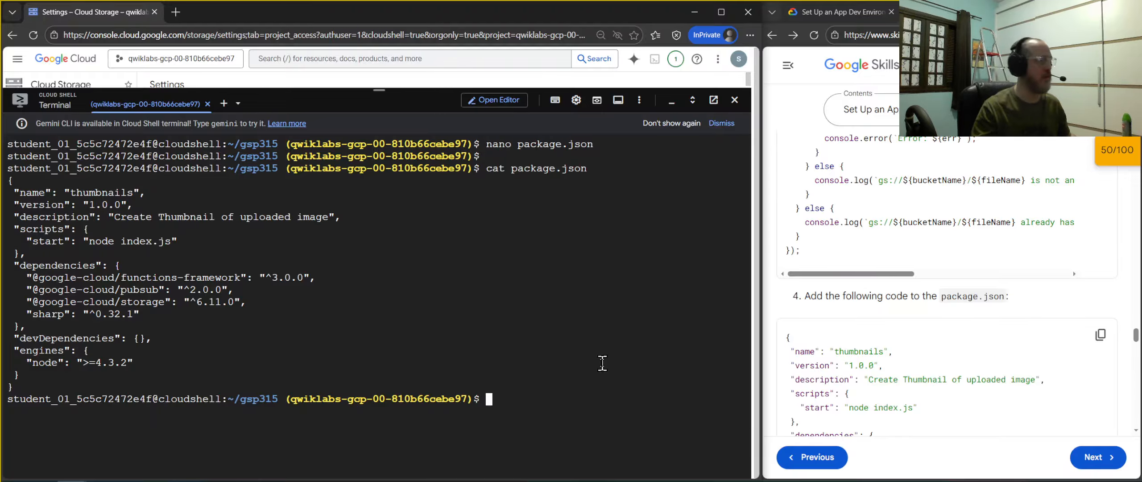
pyautogui.hotkey('ctrl', 'l')
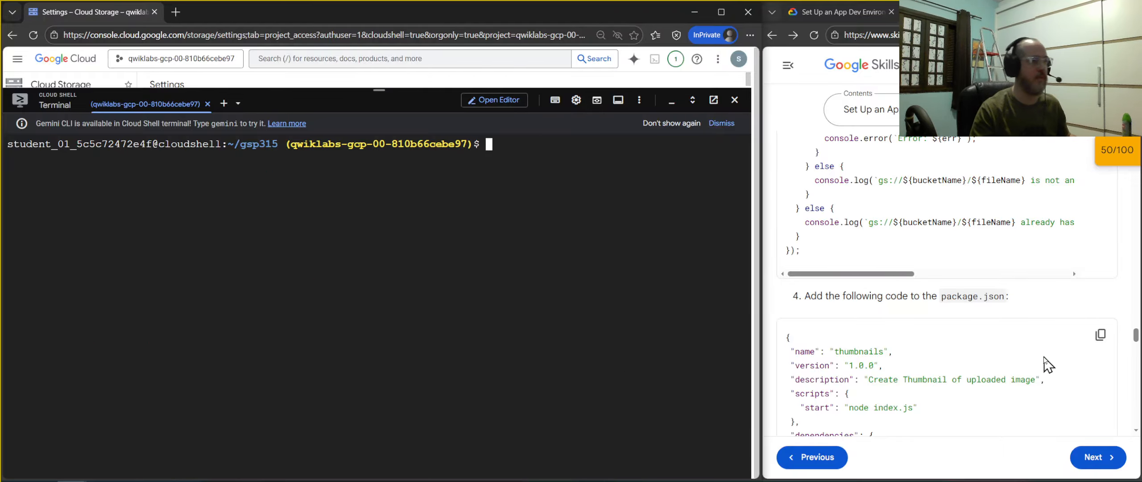
# - Switch to the Google Cloud documentation on Cloud Storage function triggers and find the section on deploying an event-driven function
pyautogui.scroll(-5, 971, 361)
pyautogui.scroll(6, 971, 361)
pyautogui.click(71, 481)
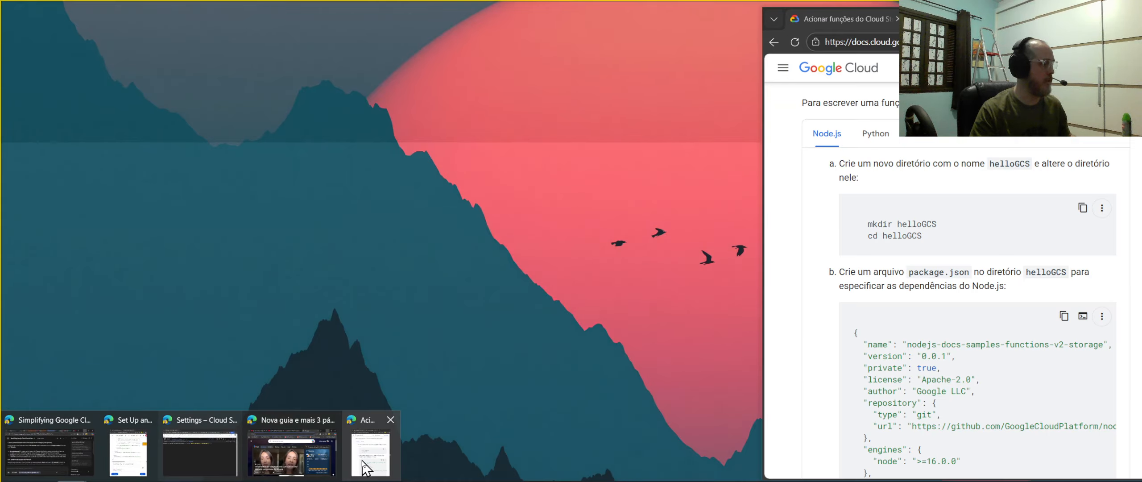
pyautogui.click(376, 474)
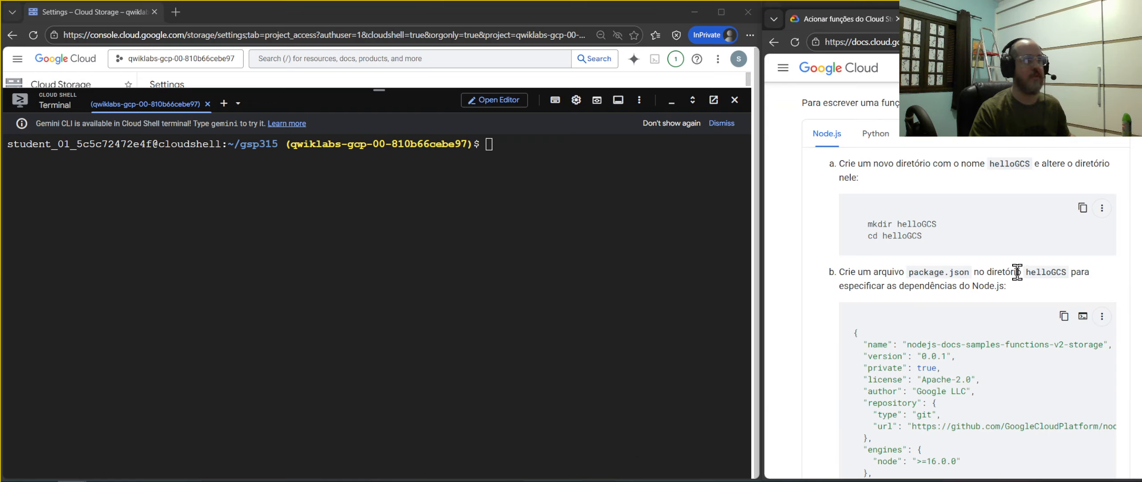
pyautogui.scroll(-1, 958, 267)
pyautogui.scroll(-8, 964, 223)
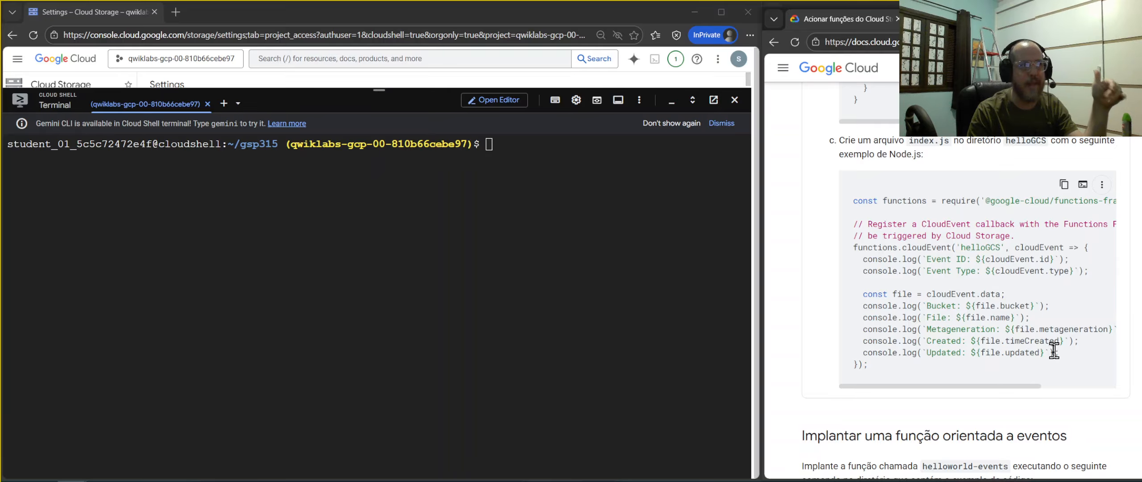
# - Review the helloGCS index.js sample and the section on deploying the event-driven function in the documentation
pyautogui.scroll(-2, 1054, 350)
pyautogui.scroll(1, 1043, 340)
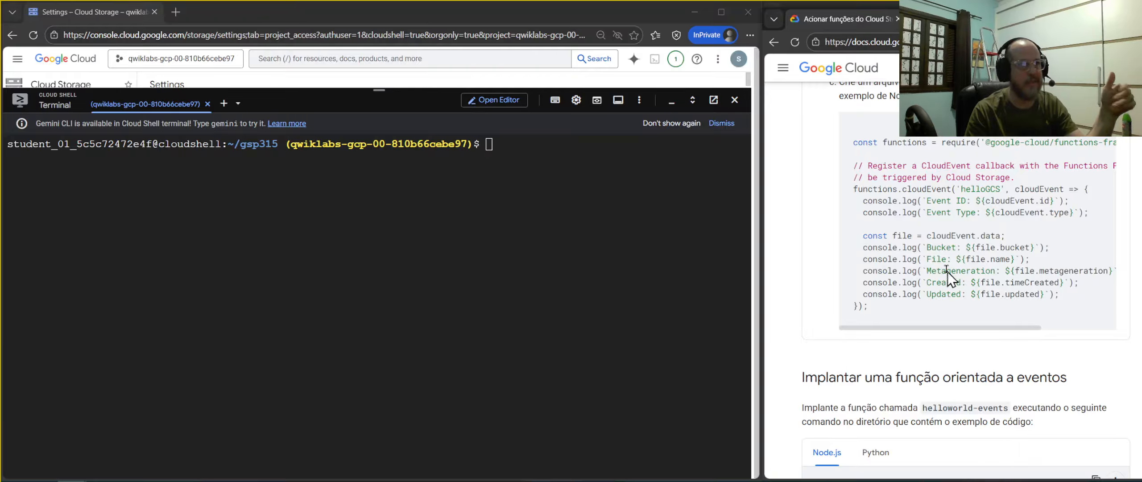
pyautogui.scroll(4, 947, 271)
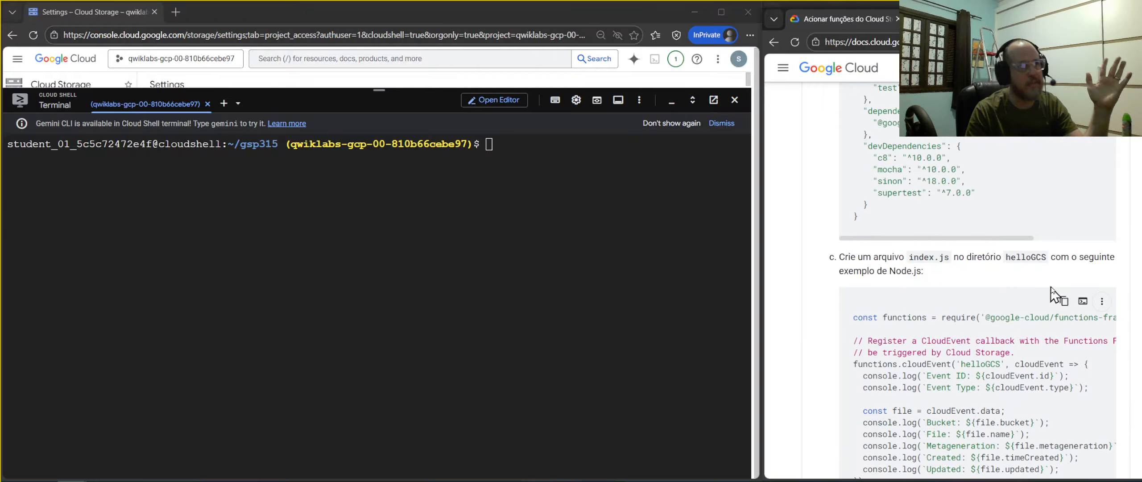
pyautogui.scroll(-6, 1053, 294)
pyautogui.scroll(-4, 1068, 299)
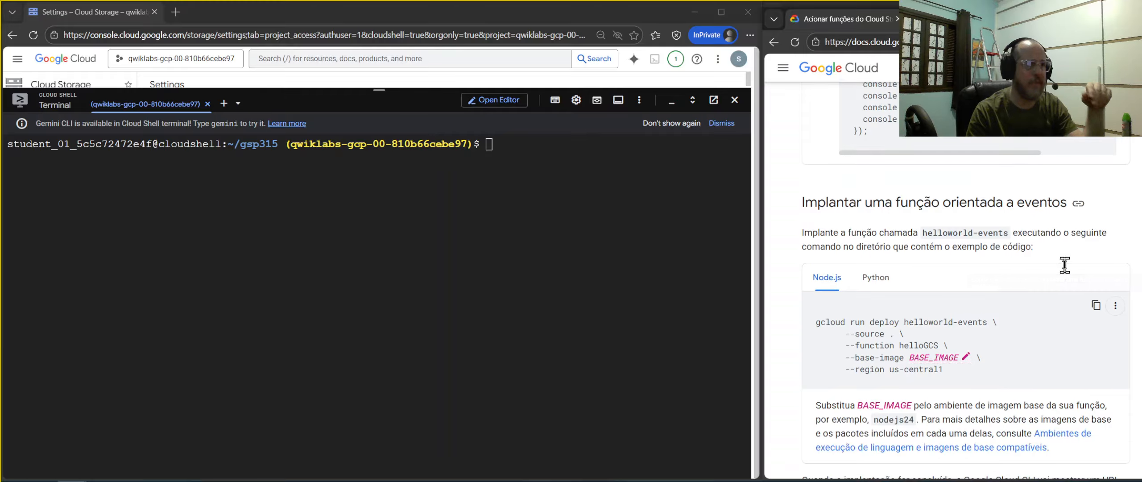
pyautogui.scroll(-3, 923, 430)
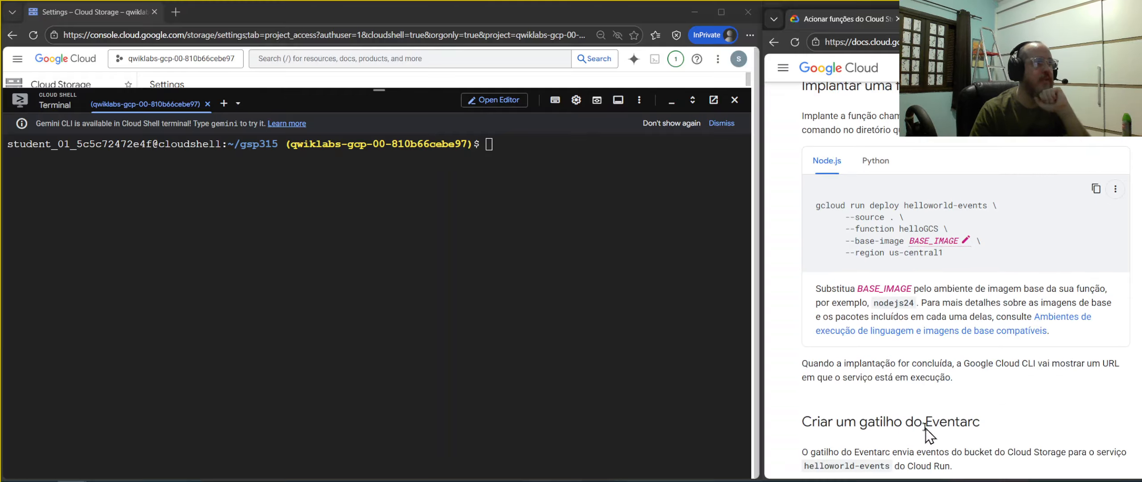
pyautogui.scroll(1, 925, 430)
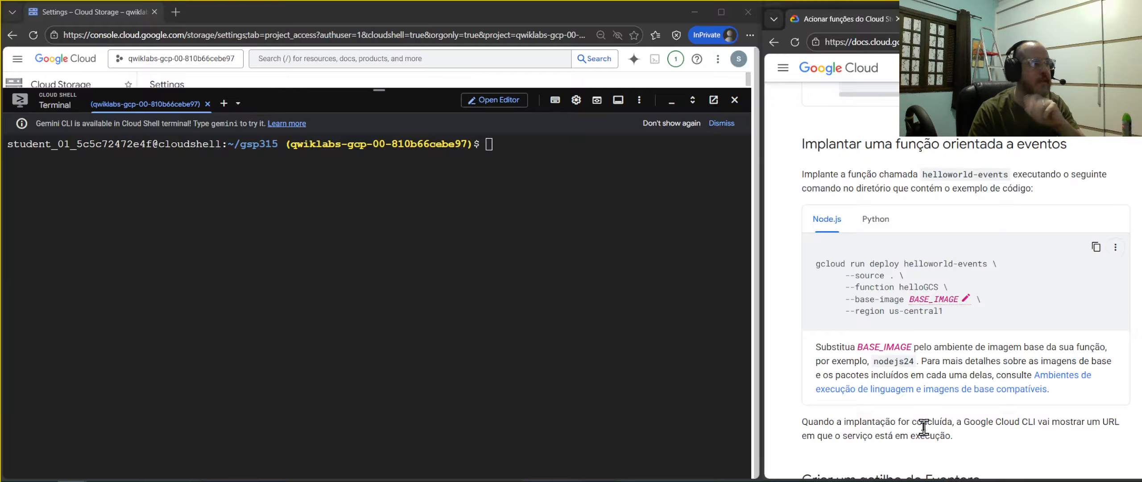
# - Copy the Node.js helloworld-events deploy command from the documentation and replace all the text in Notepad with it
pyautogui.click(1095, 247)
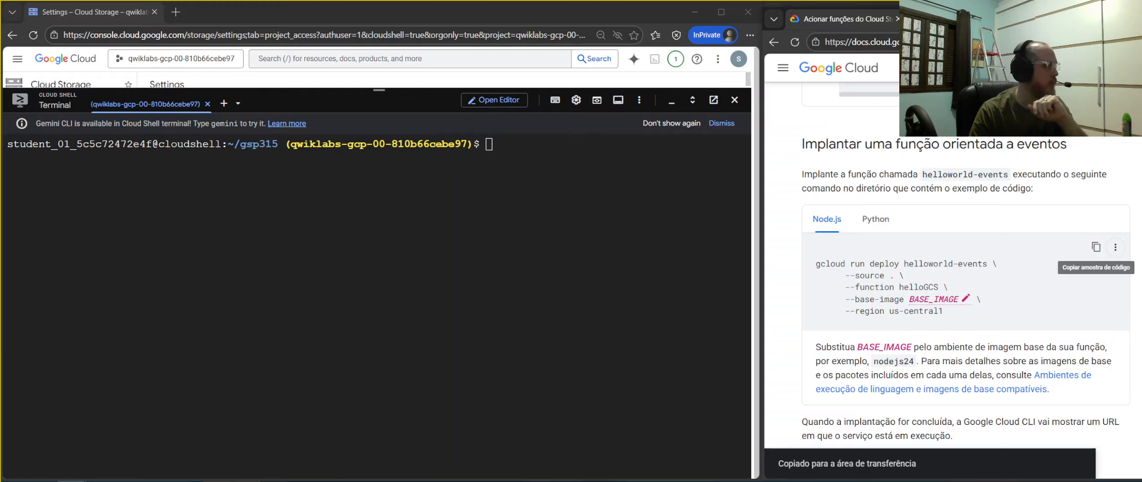
pyautogui.hotkey('alt', 'Tab')
pyautogui.click(472, 254)
pyautogui.hotkey('ctrl', 'a')
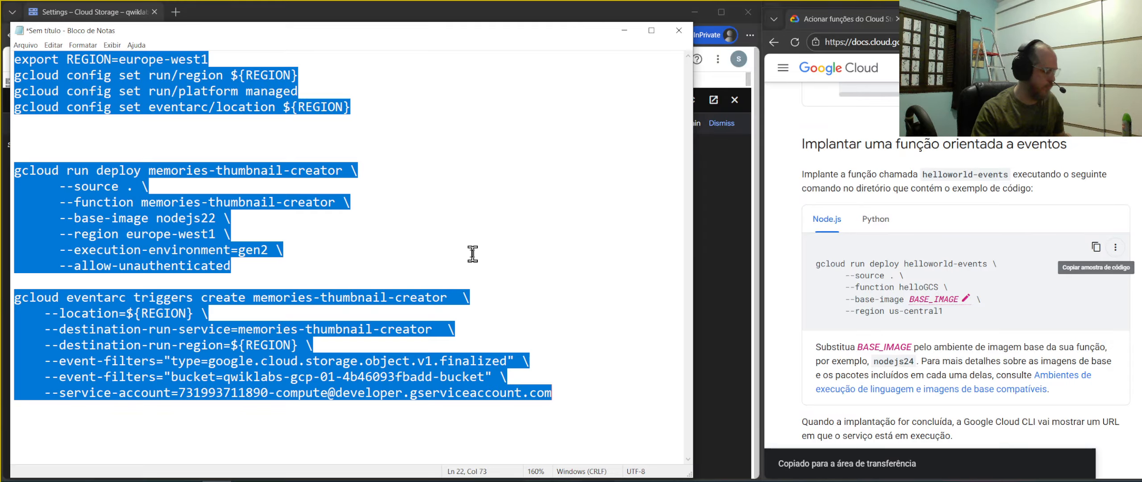
pyautogui.press('BackSpace')
pyautogui.hotkey('ctrl', 'v')
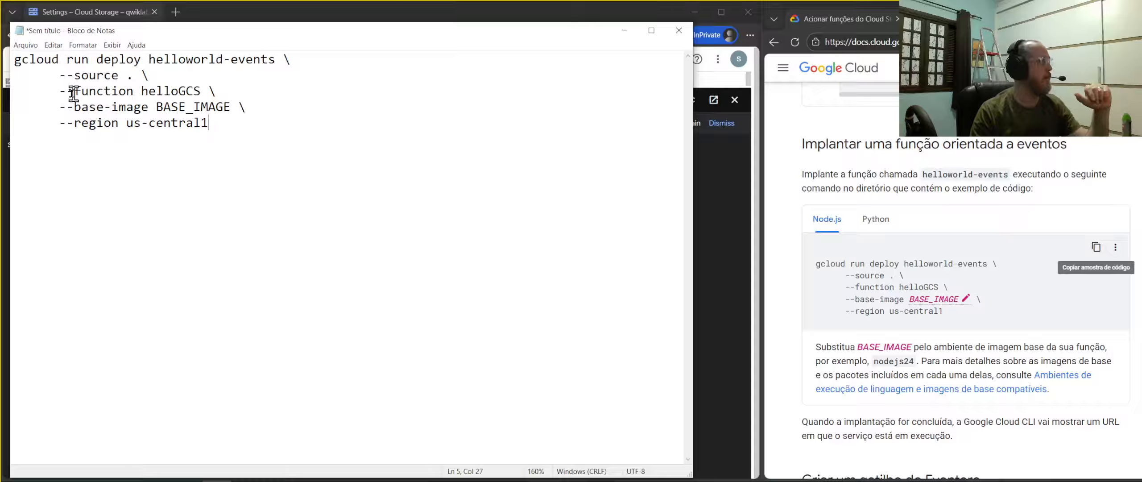
pyautogui.moveTo(67, 91); pyautogui.dragTo(132, 91)
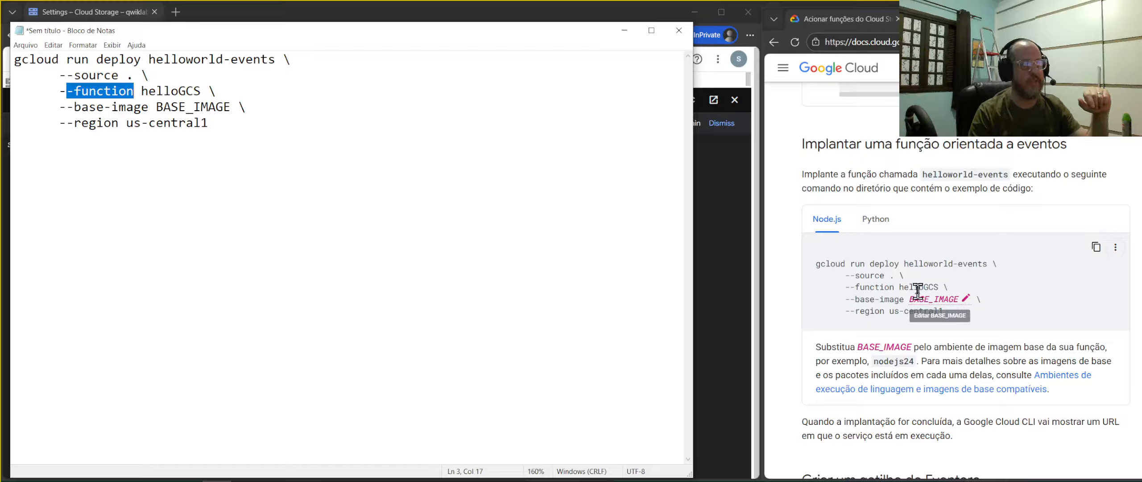
# - Set the documentation sample's BASE_IMAGE placeholder to nodejs22 and replace the Notepad text with the updated deploy command
pyautogui.click(932, 305)
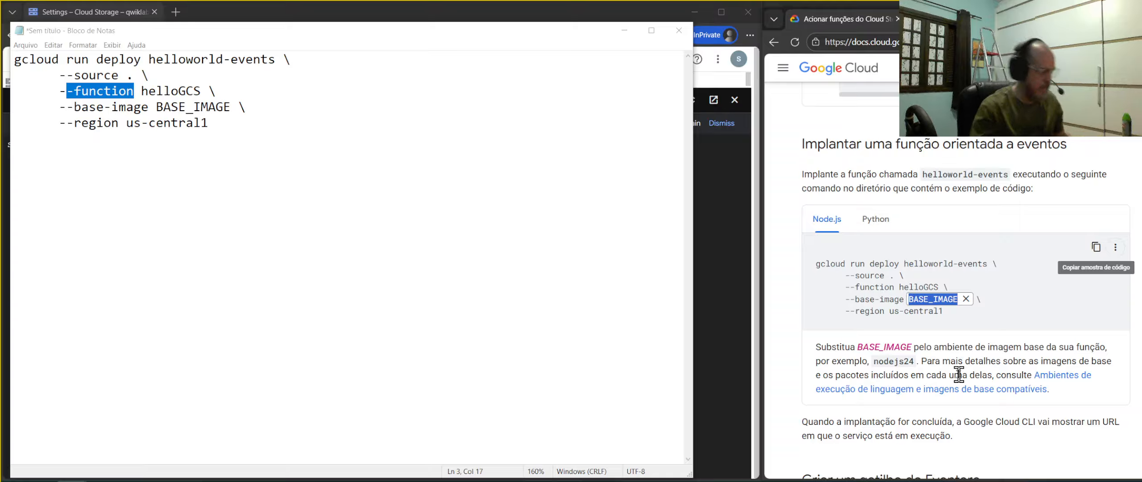
pyautogui.write('nodejs22')
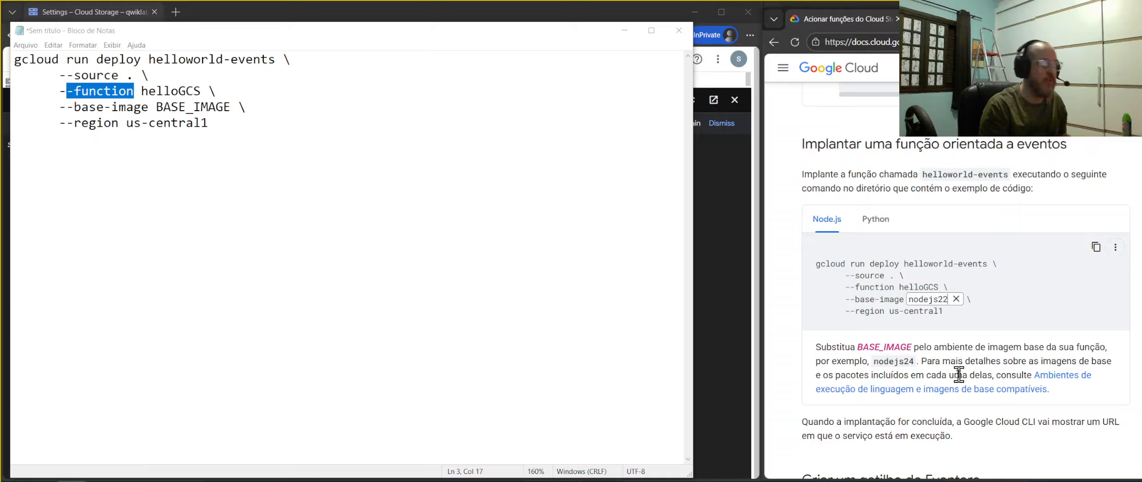
pyautogui.press('Return')
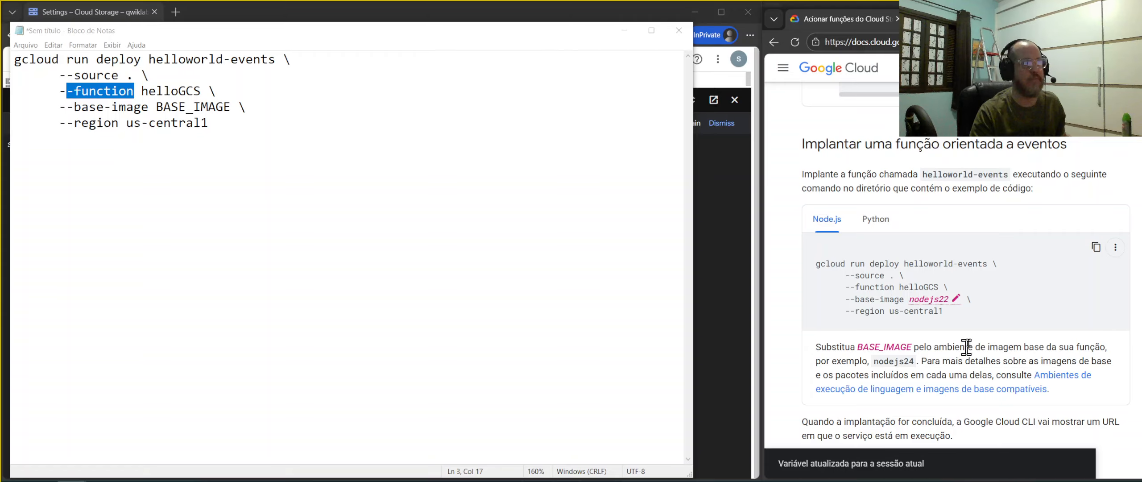
pyautogui.click(1097, 247)
pyautogui.click(289, 145)
pyautogui.hotkey('ctrl', 'a')
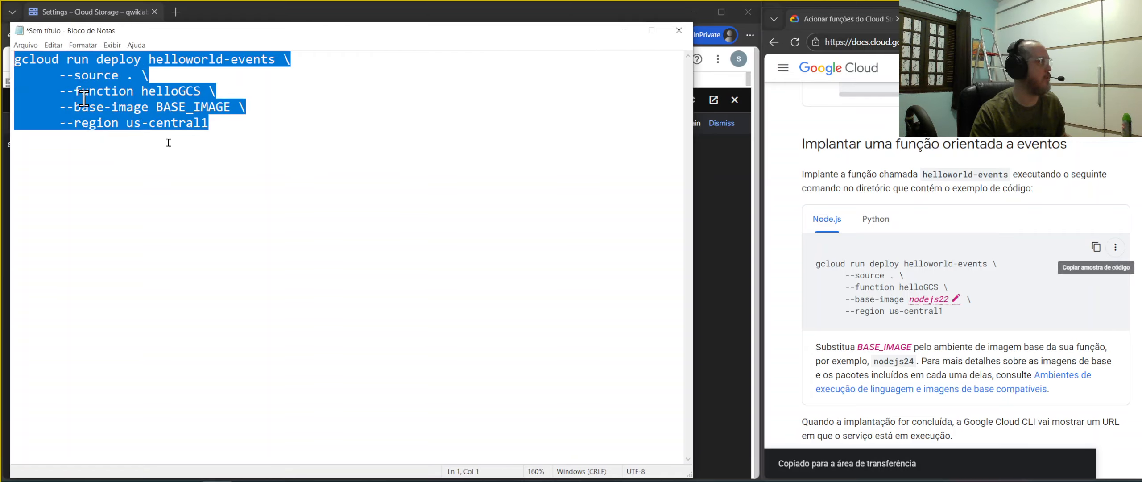
pyautogui.hotkey('ctrl', 'v')
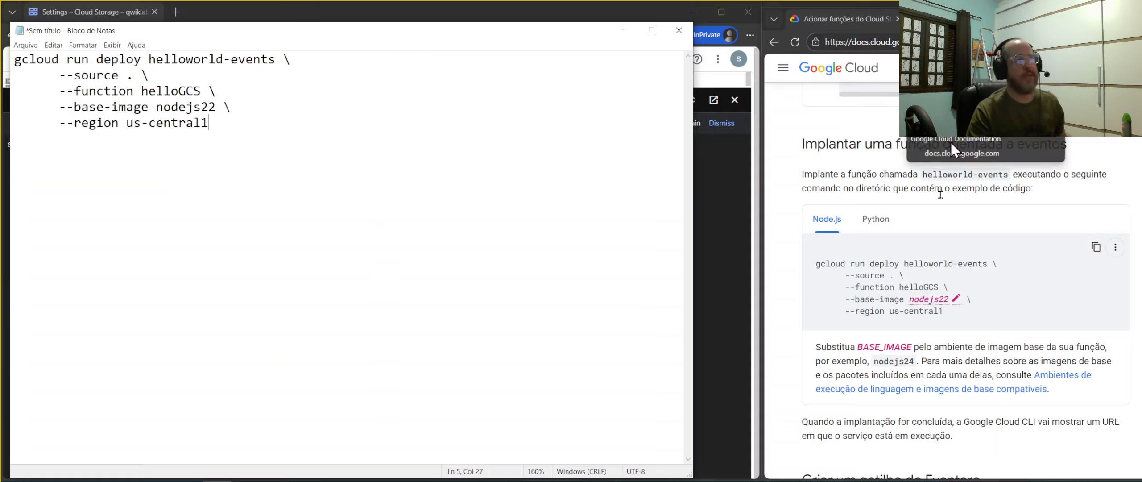
# - Check the lab's Task 3 instructions for the function's required name, generation, region and Node.js version
pyautogui.moveTo(138, 481)
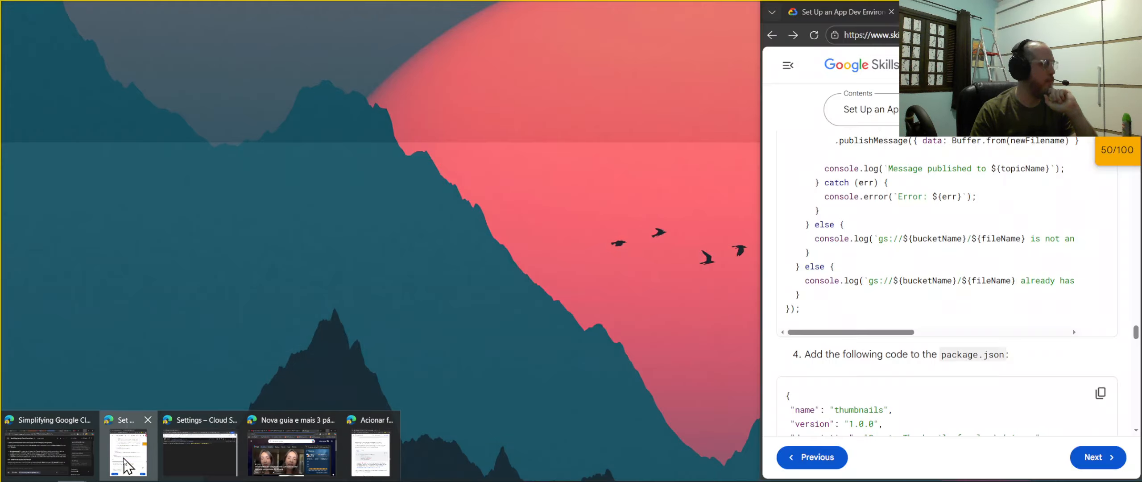
pyautogui.click(120, 464)
pyautogui.scroll(5, 953, 368)
pyautogui.scroll(5, 953, 369)
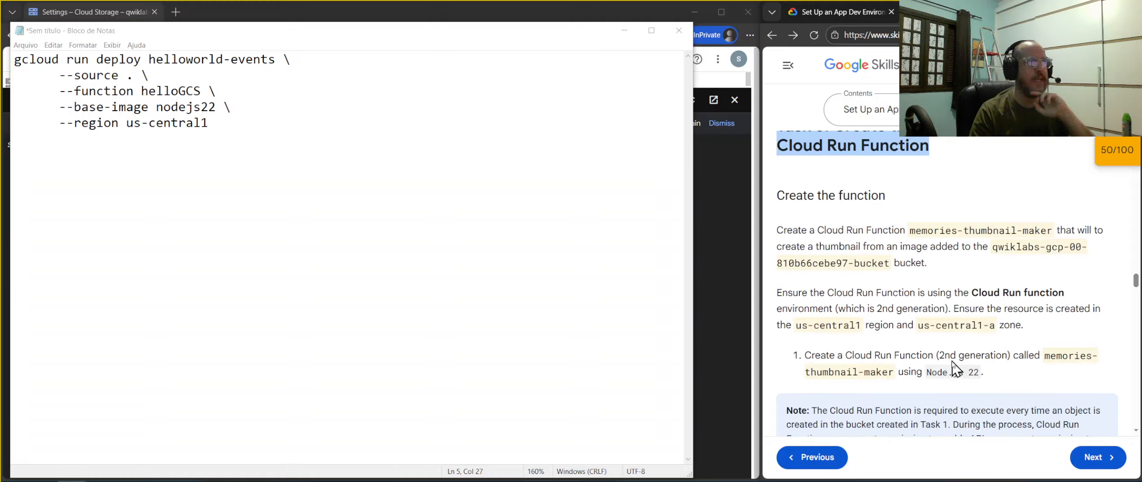
pyautogui.moveTo(867, 309); pyautogui.dragTo(913, 308)
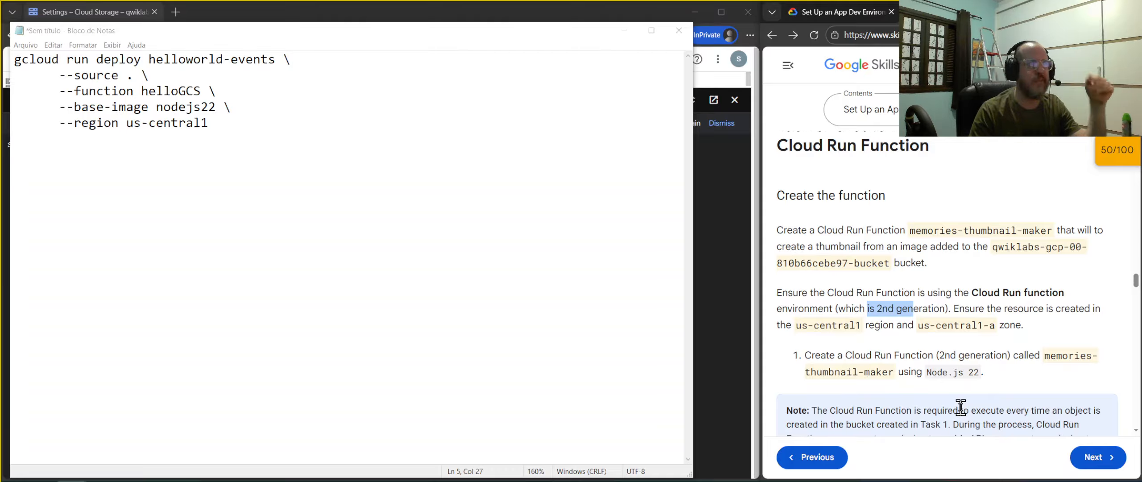
pyautogui.scroll(-3, 960, 406)
pyautogui.scroll(5, 958, 415)
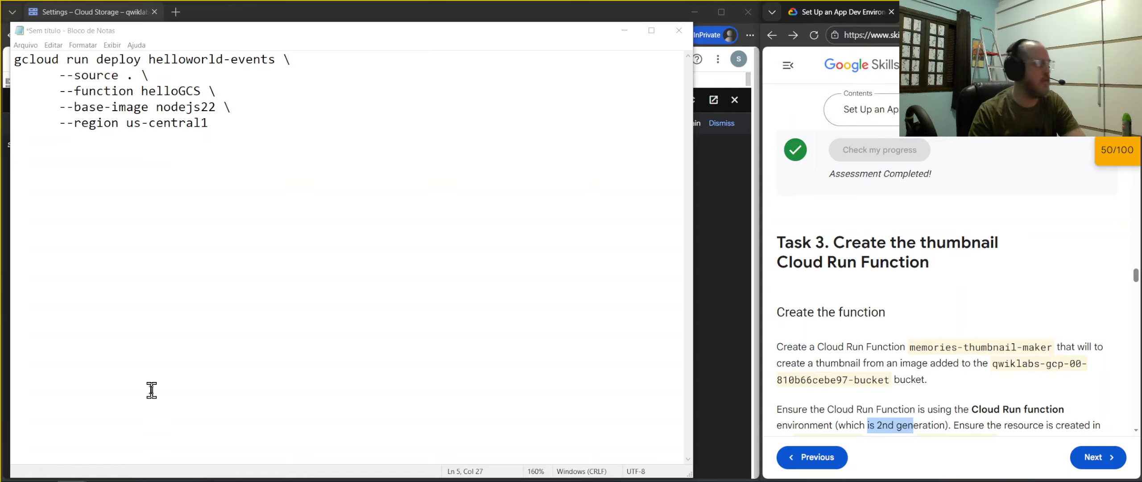
# - Find the allow-unauthenticated flag in the gcloud run deploy reference and append --allow-unauthenticated after the region line of the Notepad command
pyautogui.moveTo(70, 480)
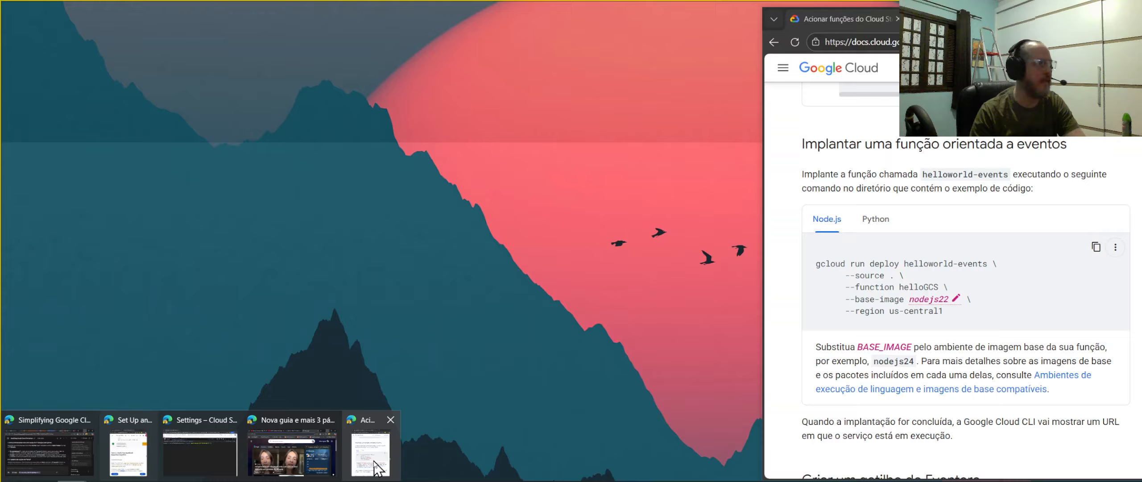
pyautogui.click(372, 454)
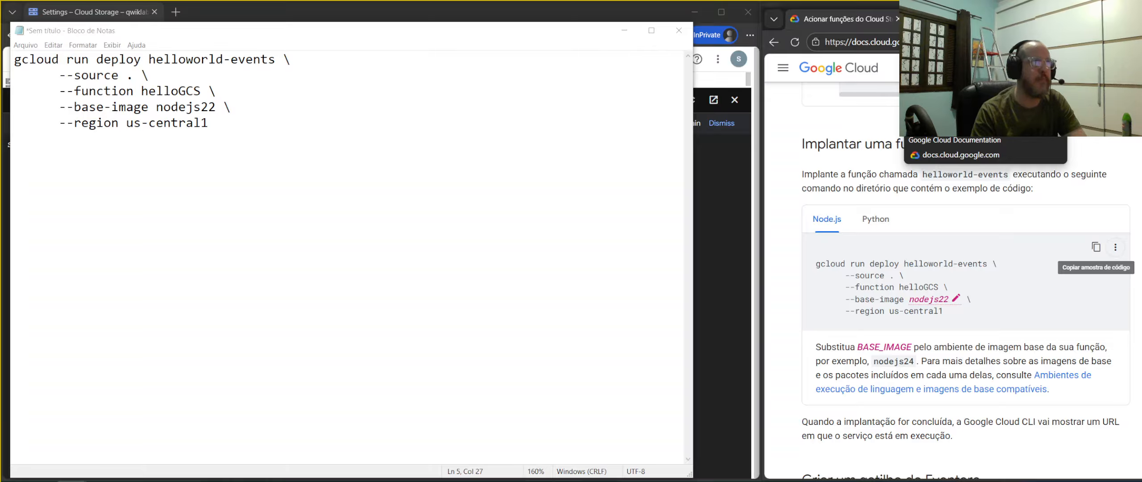
pyautogui.click(950, 19)
pyautogui.scroll(10, 950, 205)
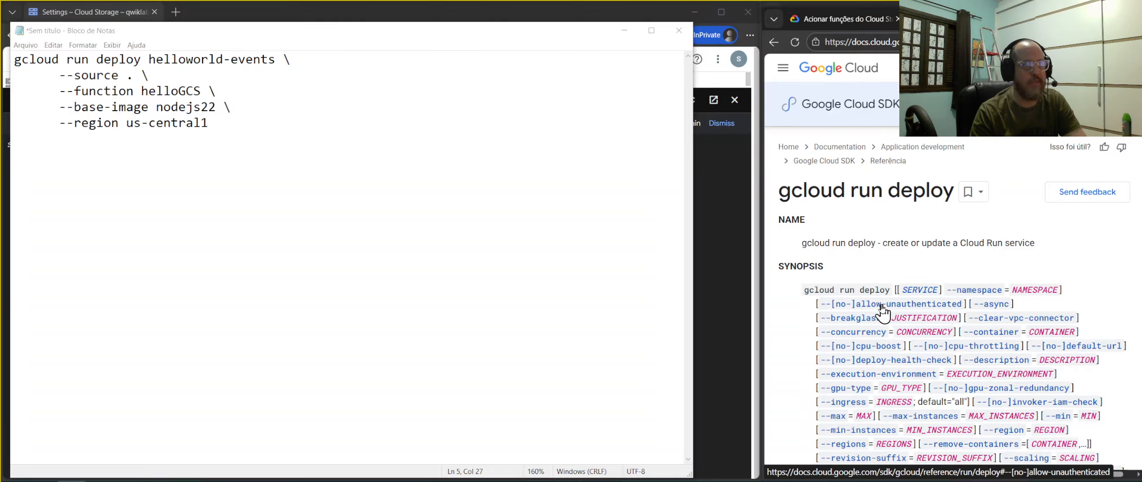
pyautogui.click(937, 306)
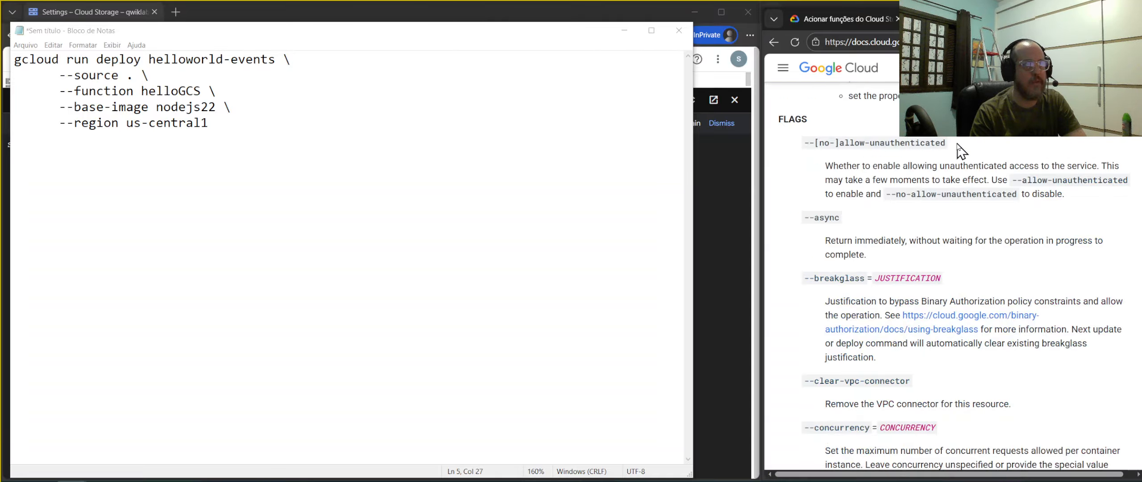
pyautogui.moveTo(945, 144); pyautogui.dragTo(838, 143)
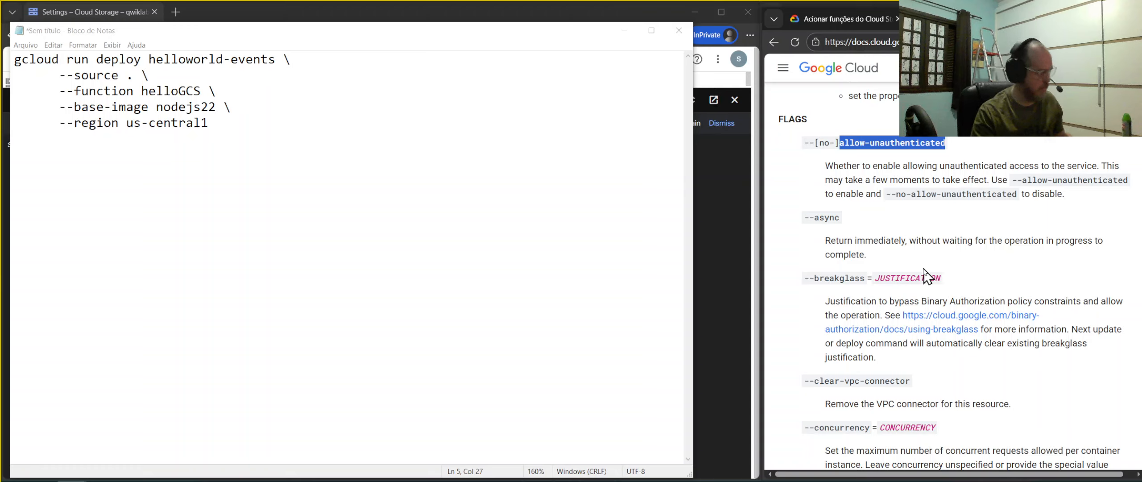
pyautogui.click(229, 123)
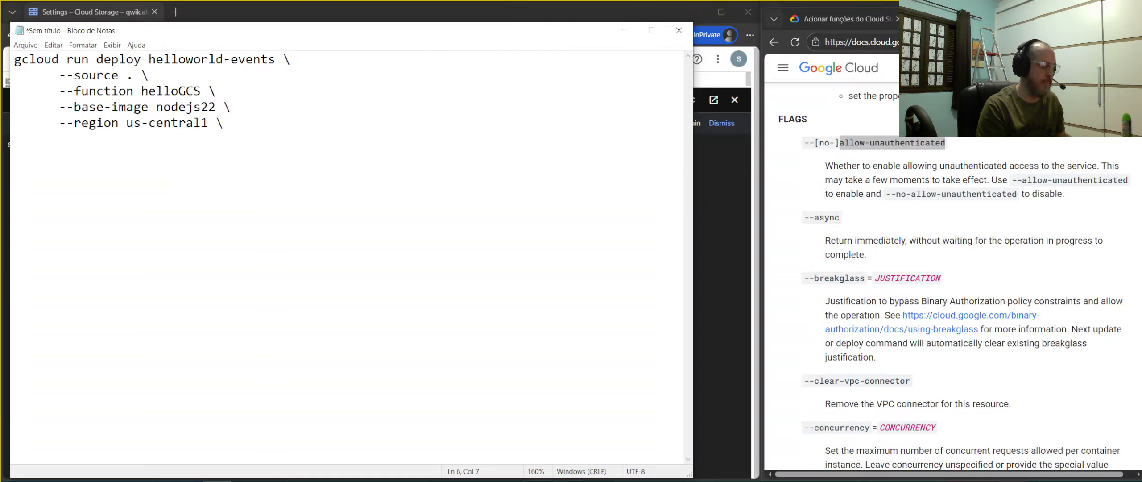
pyautogui.hotkey('ctrl', 'v')
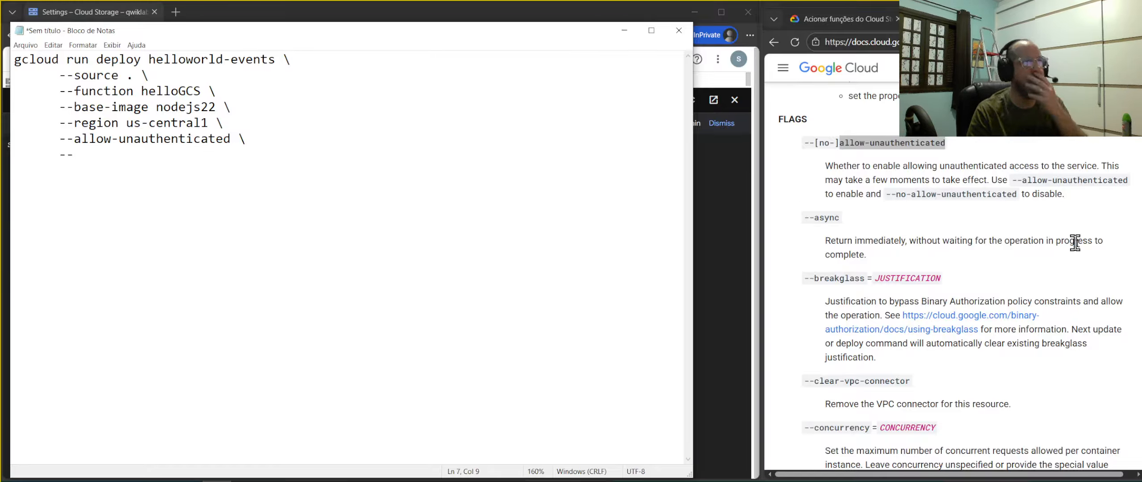
# - Look up the execution-environment options in the gcloud run deploy reference and add --gen2 as the last line of the Notepad command
pyautogui.scroll(15, 1079, 197)
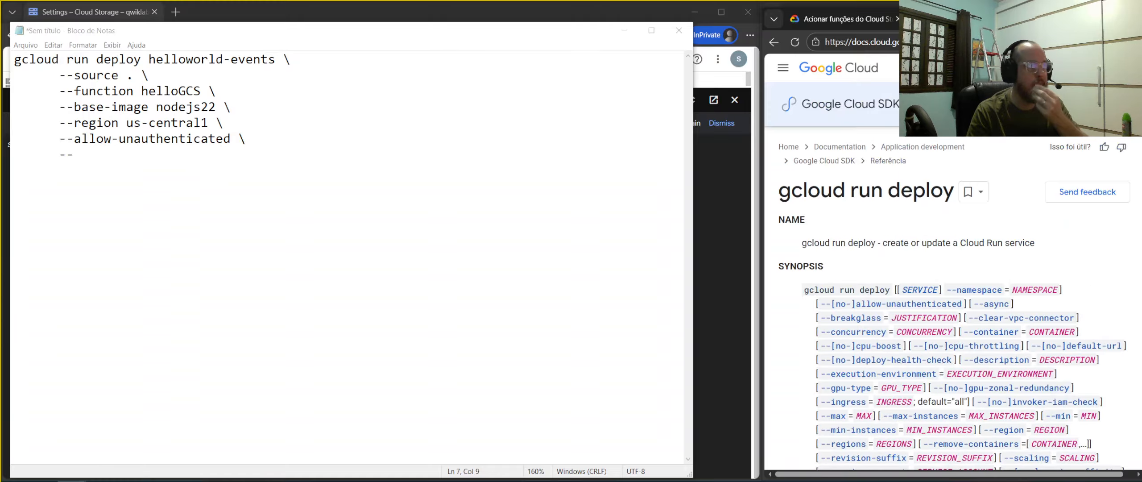
pyautogui.scroll(-5, 1078, 196)
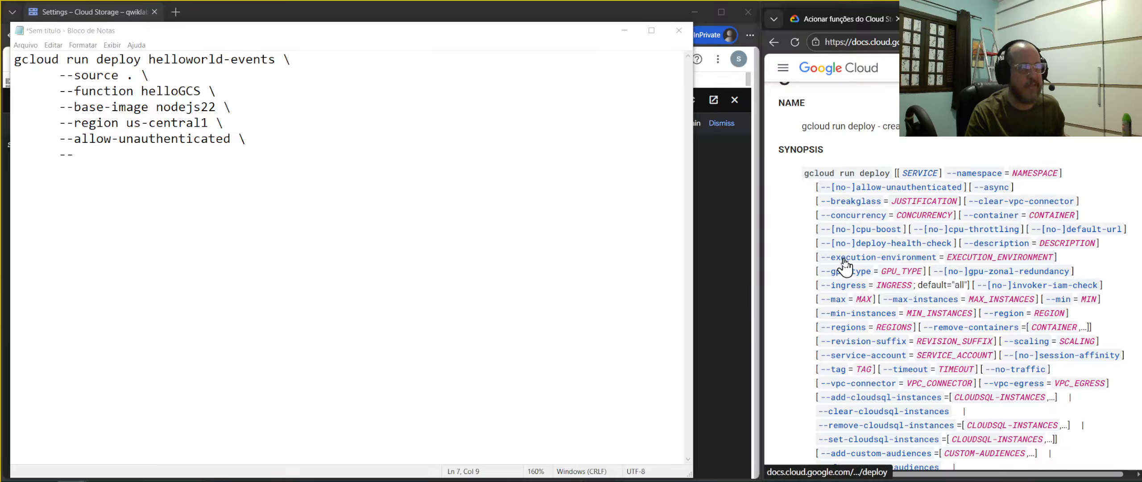
pyautogui.click(869, 259)
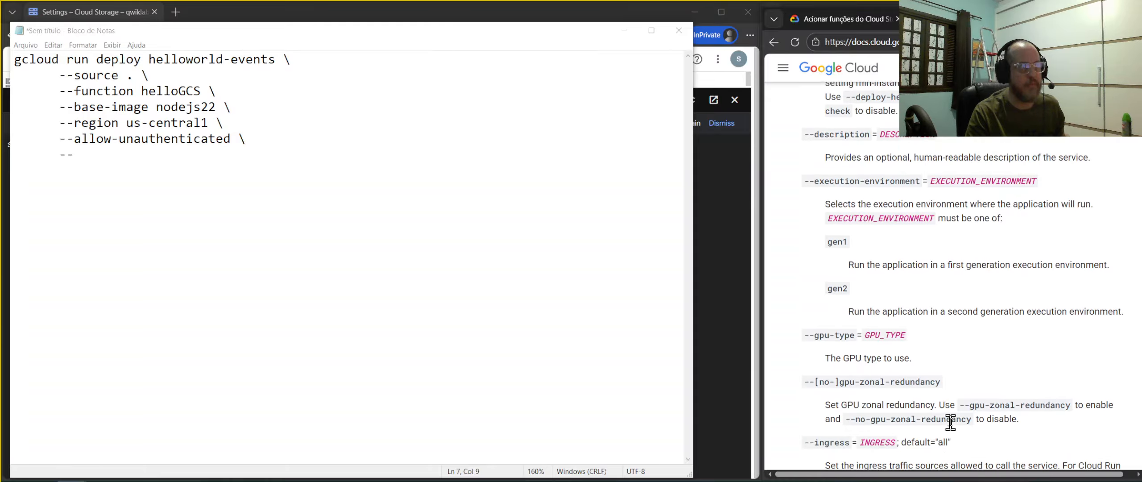
pyautogui.doubleClick(835, 308)
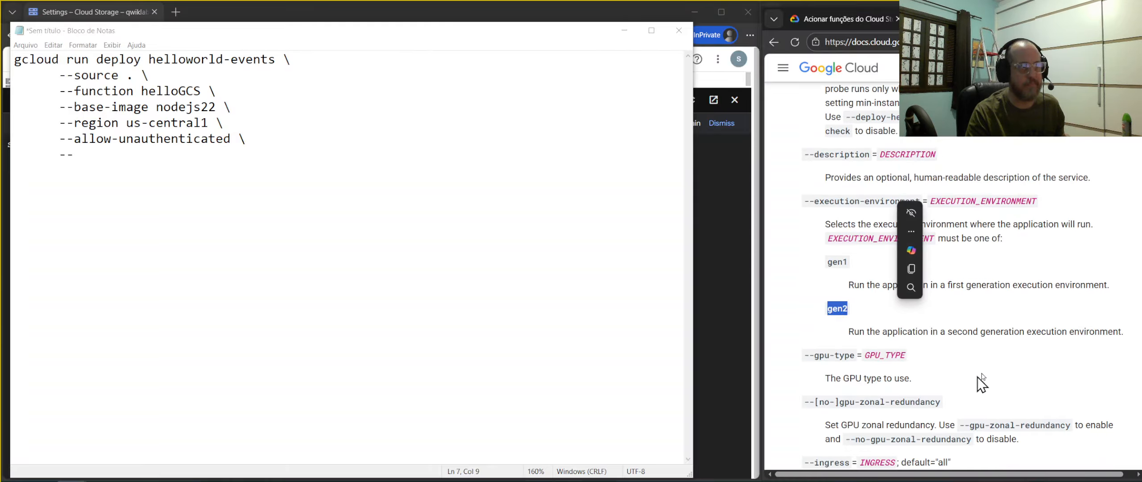
pyautogui.click(979, 377)
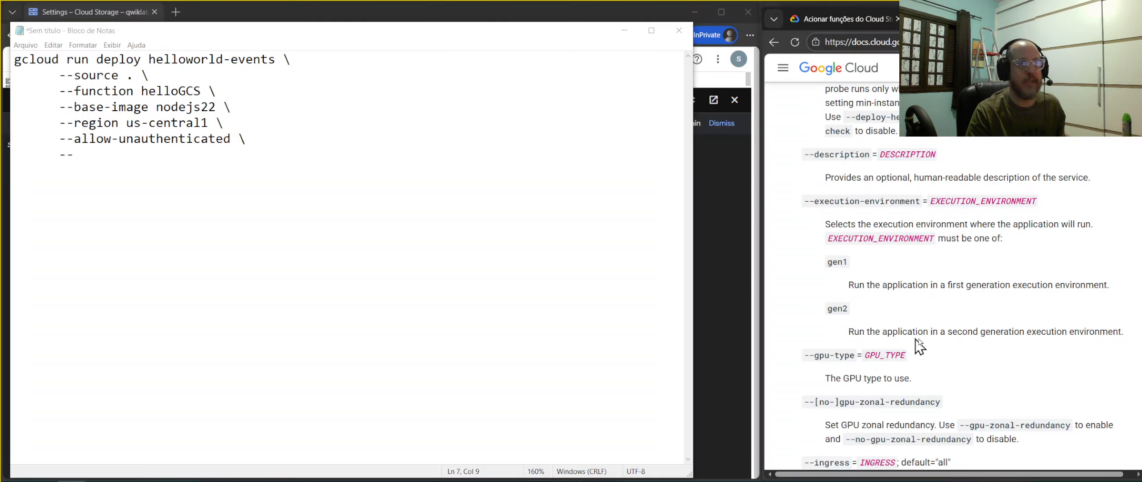
pyautogui.moveTo(1128, 332); pyautogui.dragTo(1017, 331)
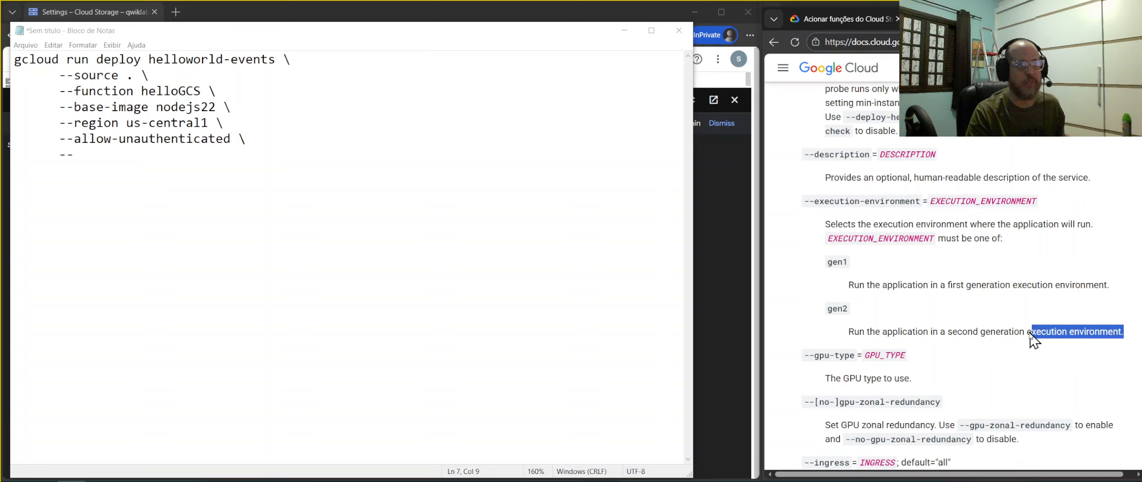
pyautogui.click(894, 314)
pyautogui.click(211, 165)
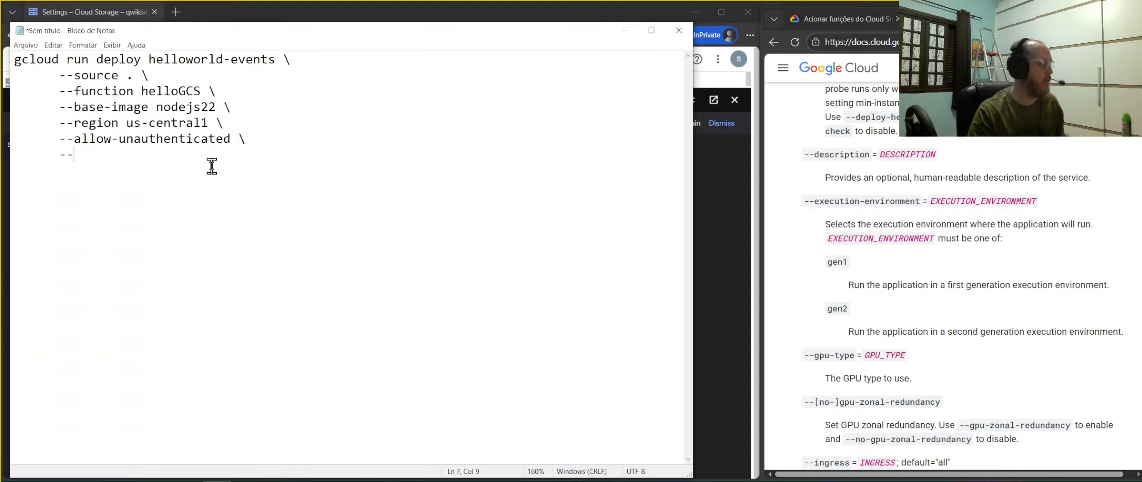
pyautogui.write('gen2')
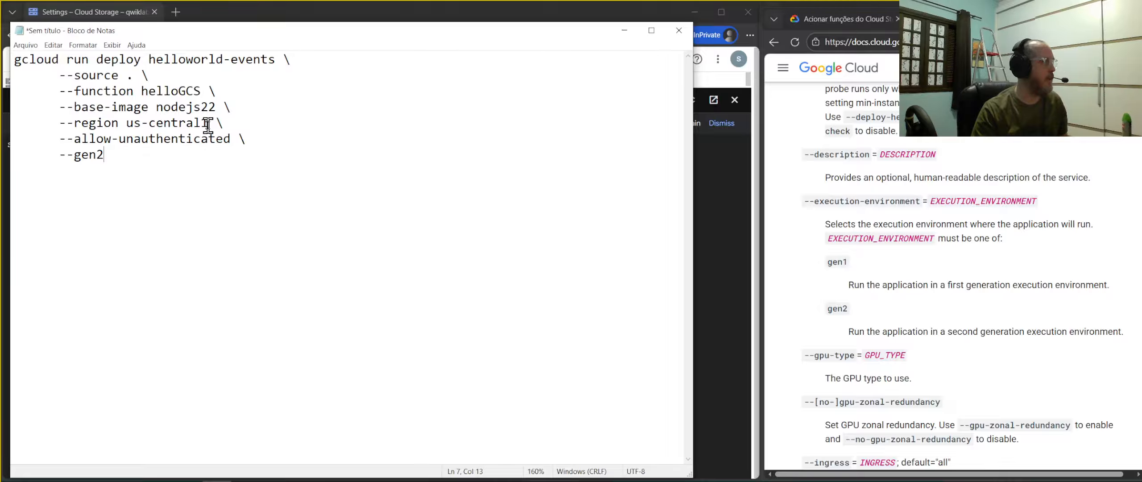
# - Replace the service name and the function name in the Notepad deploy command with memories-thumbnail-maker, copied from the lab's Task 3 instructions
pyautogui.moveTo(207, 126); pyautogui.dragTo(125, 126)
pyautogui.click(228, 177)
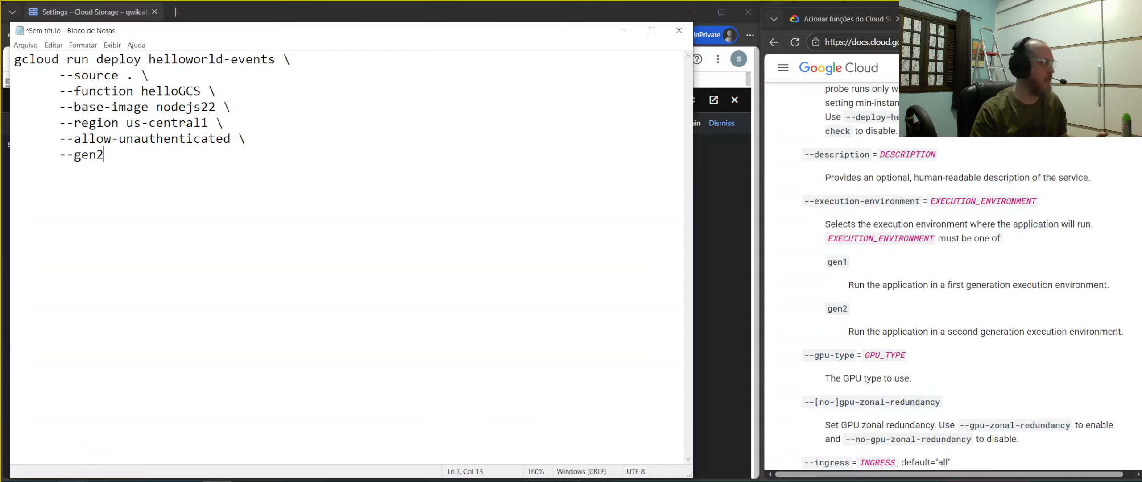
pyautogui.click(72, 481)
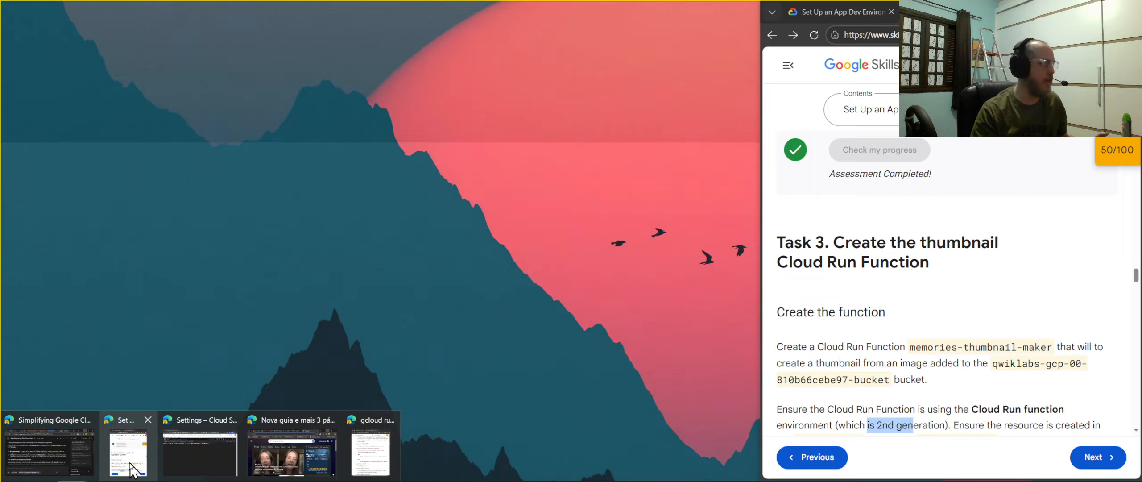
pyautogui.click(136, 469)
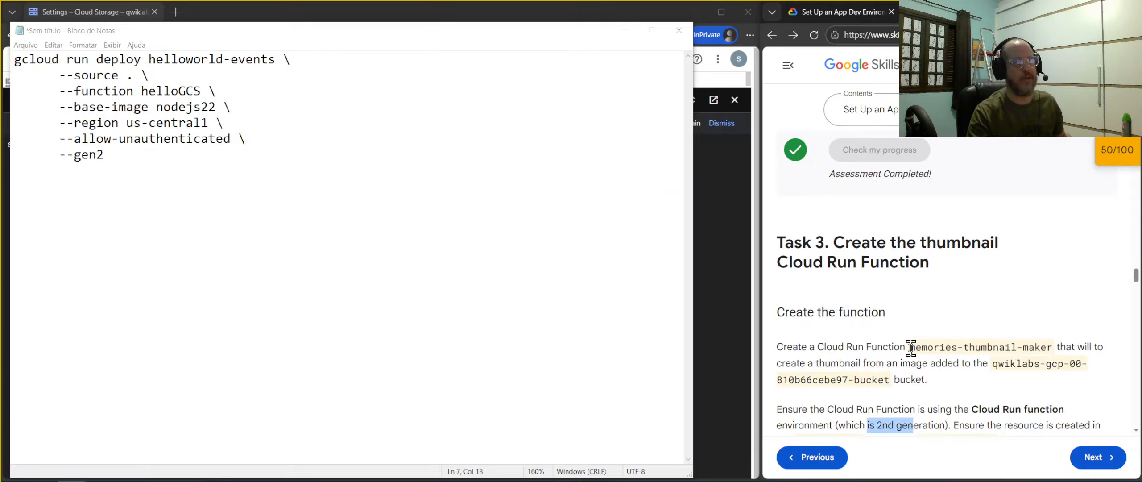
pyautogui.moveTo(909, 347); pyautogui.dragTo(1052, 347)
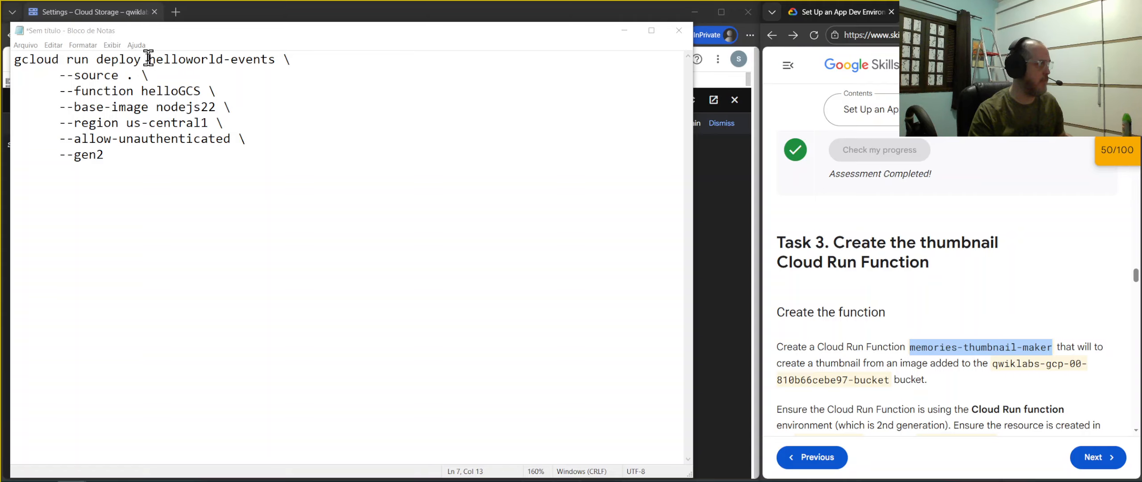
pyautogui.moveTo(148, 58); pyautogui.dragTo(274, 67)
pyautogui.hotkey('ctrl', 'v')
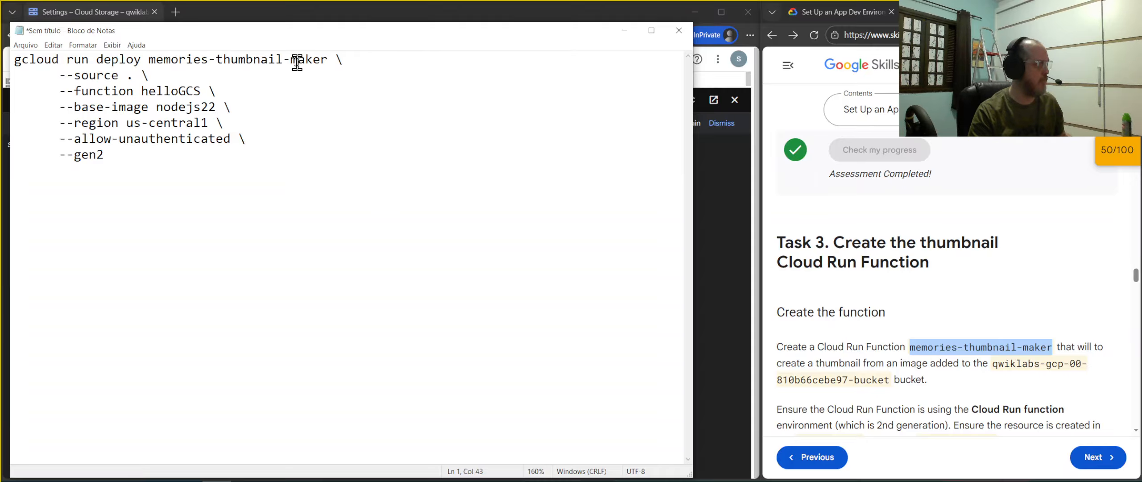
pyautogui.moveTo(141, 92); pyautogui.dragTo(206, 93)
pyautogui.hotkey('ctrl', 'v')
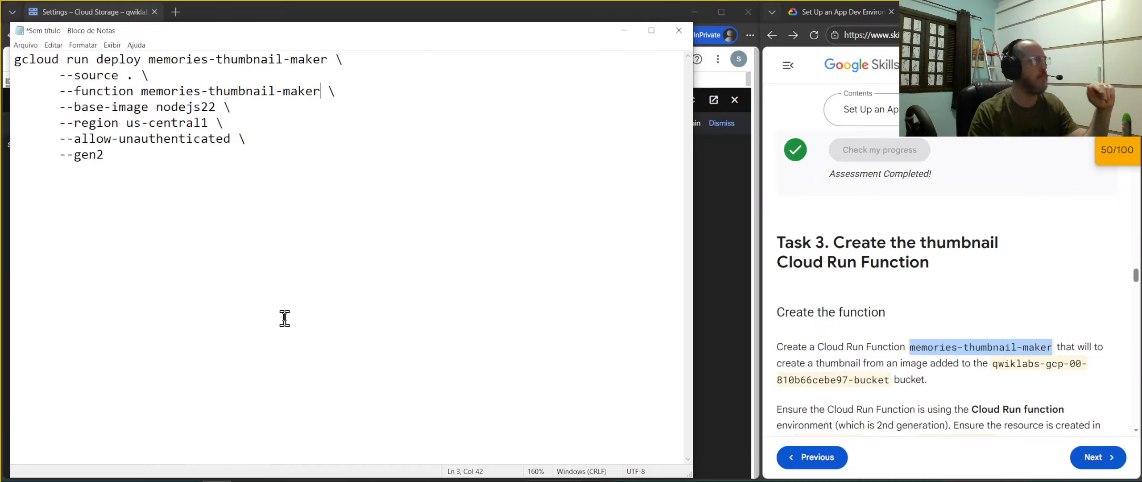
# - Try to run the complete Notepad deploy command, with its --gen2 flag, in Cloud Shell
pyautogui.moveTo(136, 152); pyautogui.dragTo(9, 58)
pyautogui.hotkey('ctrl', 'c')
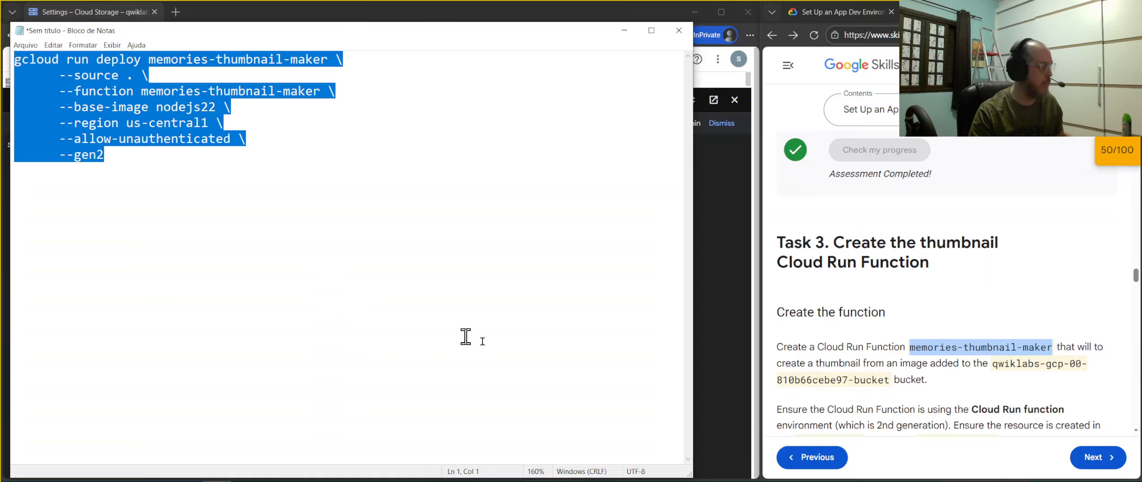
pyautogui.click(731, 319)
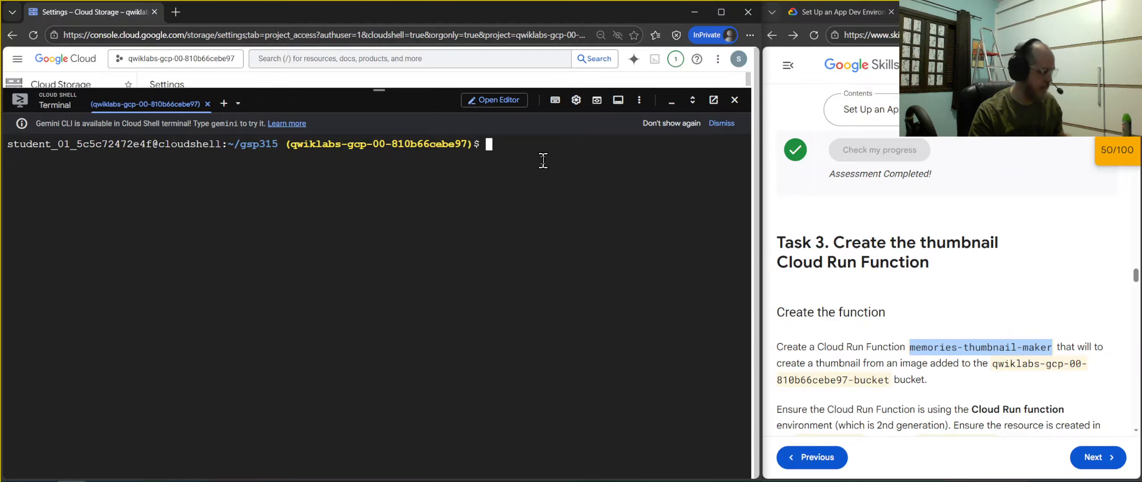
pyautogui.hotkey('ctrl', 'v')
pyautogui.press('Return')
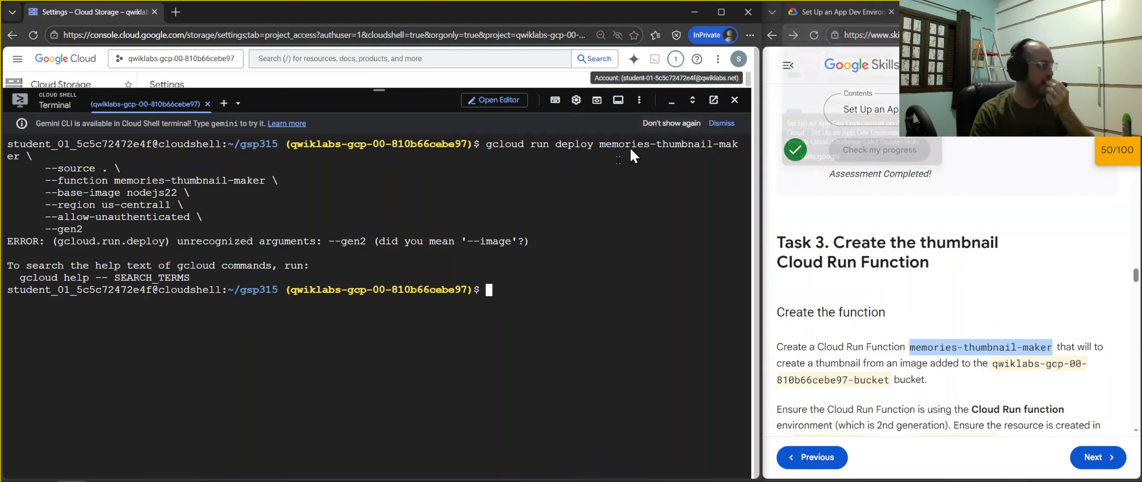
# - Change the last line of the Notepad command to --execution-environment=gen2, copying the flag name from the gcloud run deploy reference
pyautogui.click(72, 480)
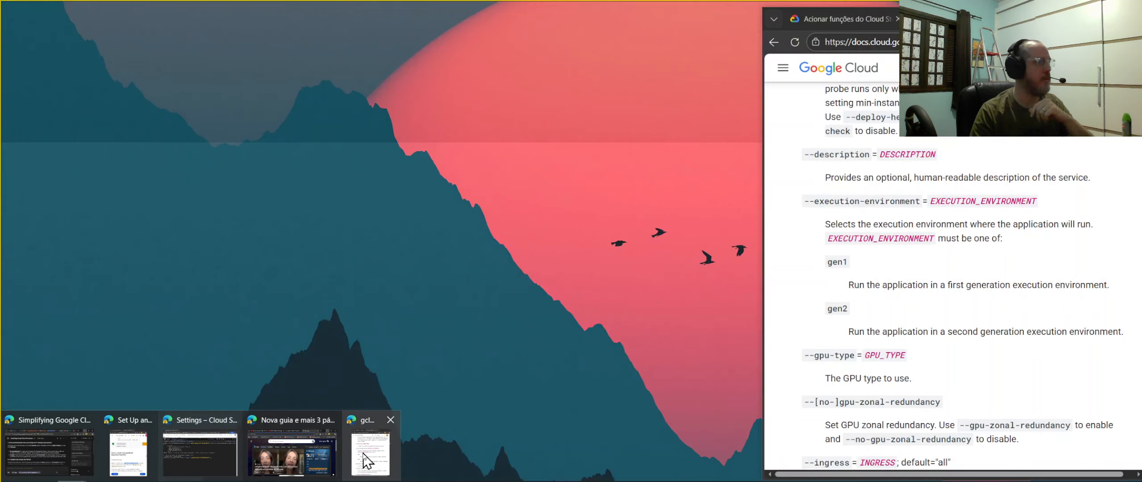
pyautogui.click(362, 455)
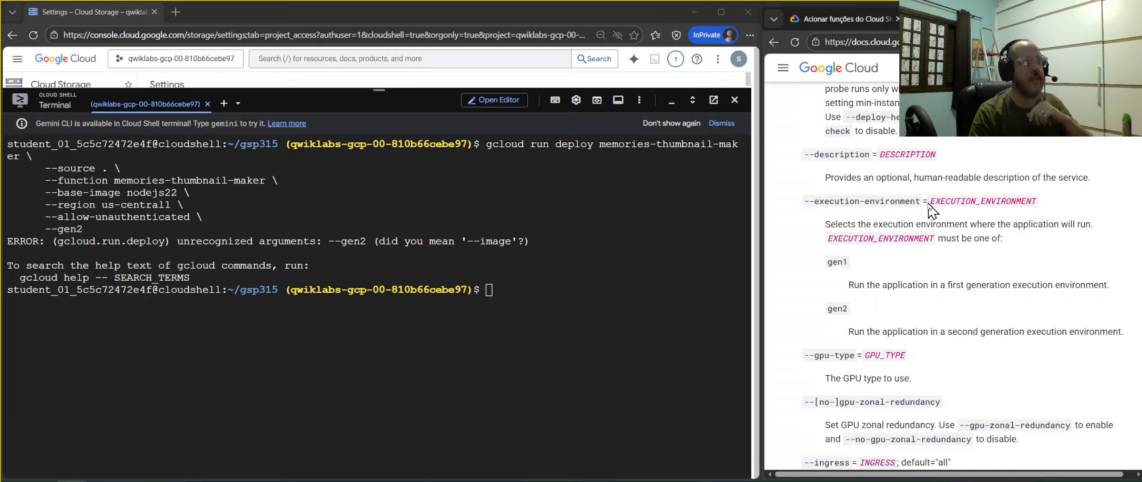
pyautogui.moveTo(926, 201); pyautogui.dragTo(804, 202)
pyautogui.hotkey('ctrl', 'c')
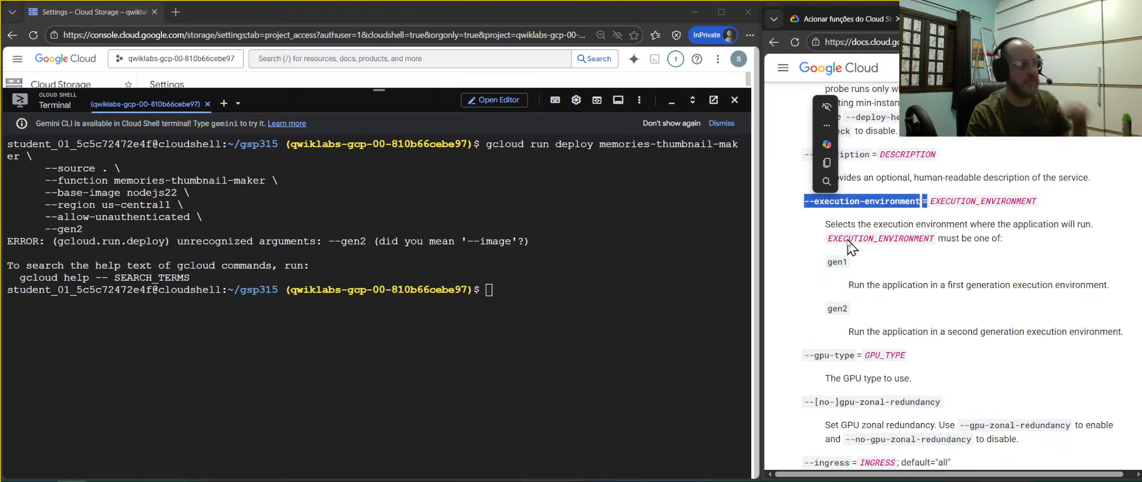
pyautogui.click(480, 335)
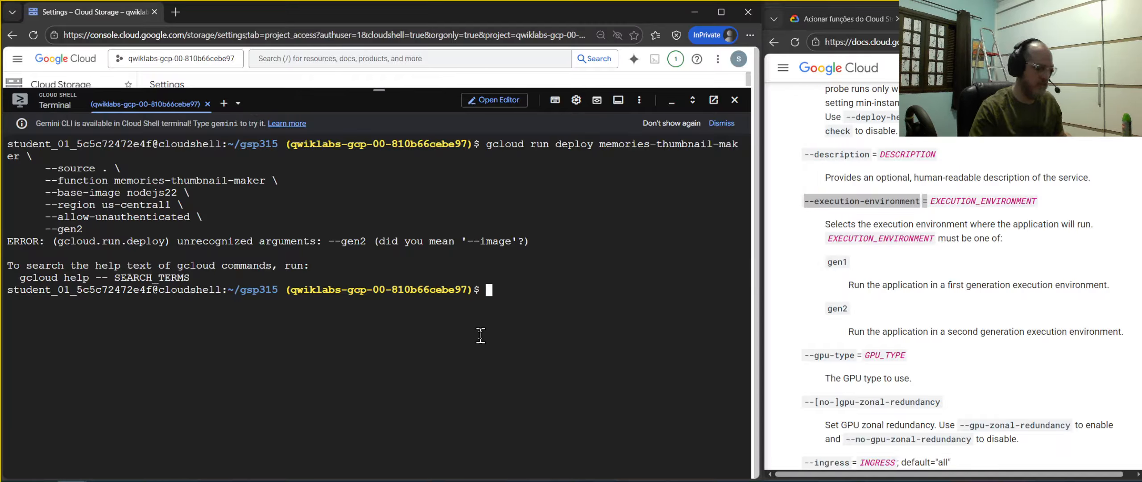
pyautogui.click(216, 480)
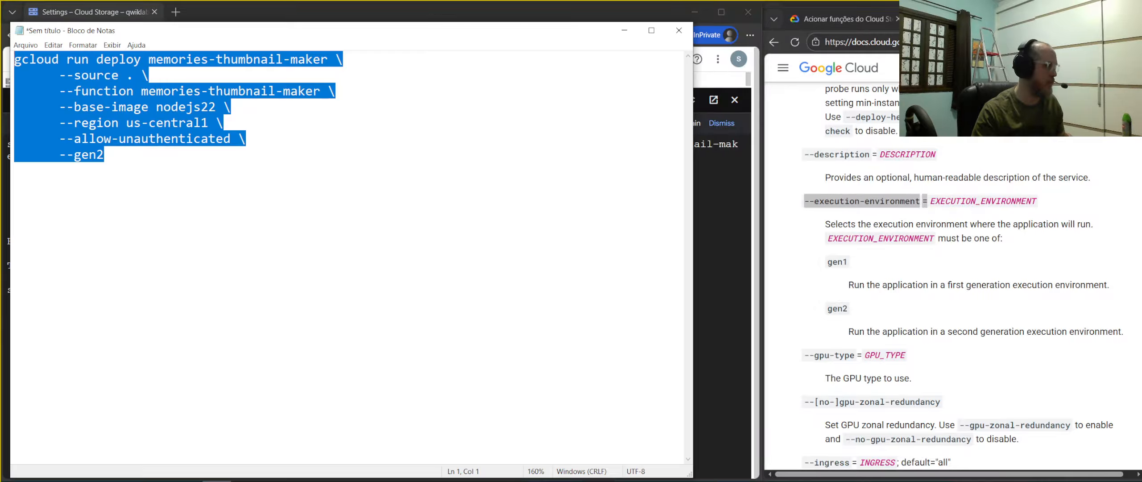
pyautogui.click(104, 183)
pyautogui.click(76, 155)
pyautogui.hotkey('ctrl', 'v')
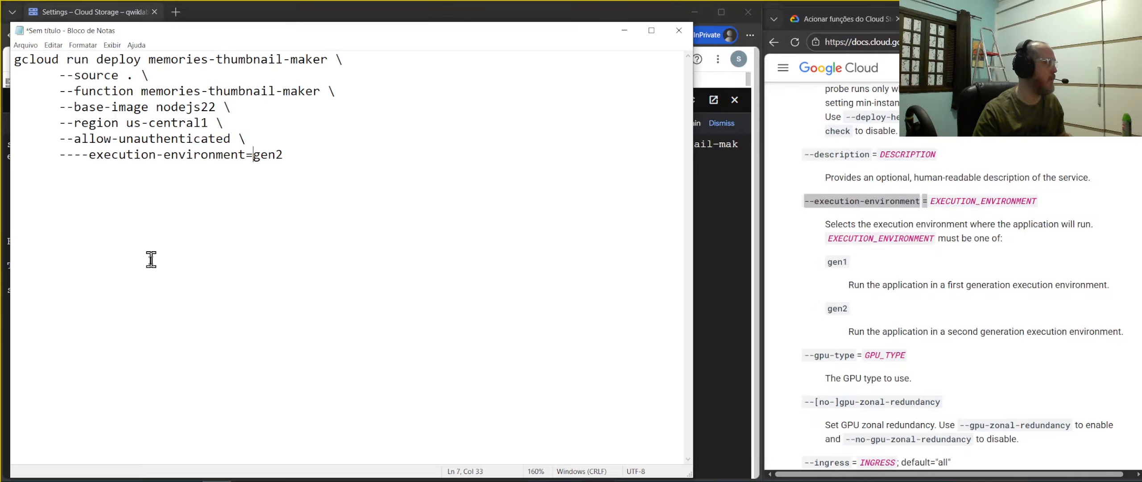
pyautogui.press('Home')
pyautogui.press('Right')
pyautogui.press('Right')
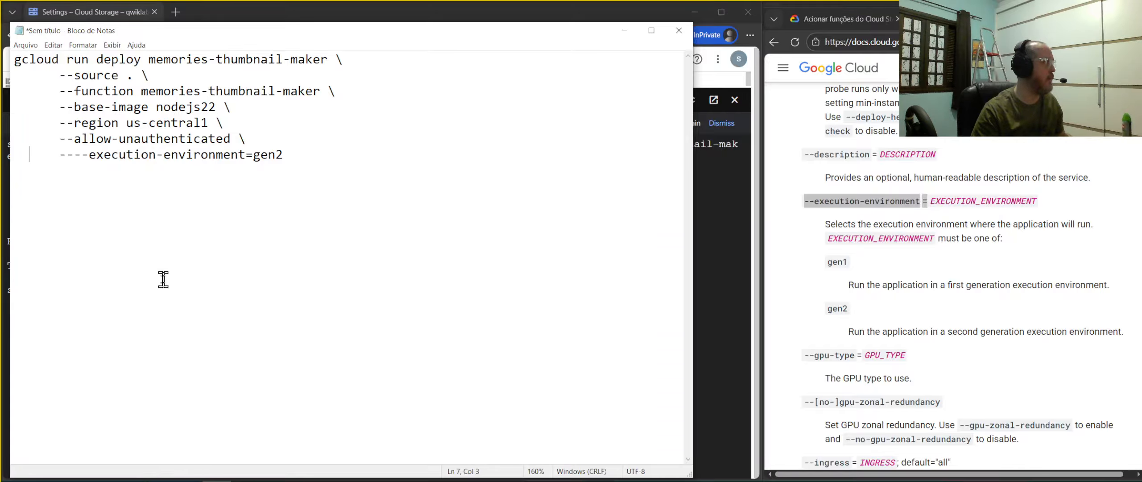
pyautogui.press('Delete')
pyautogui.press('Delete')
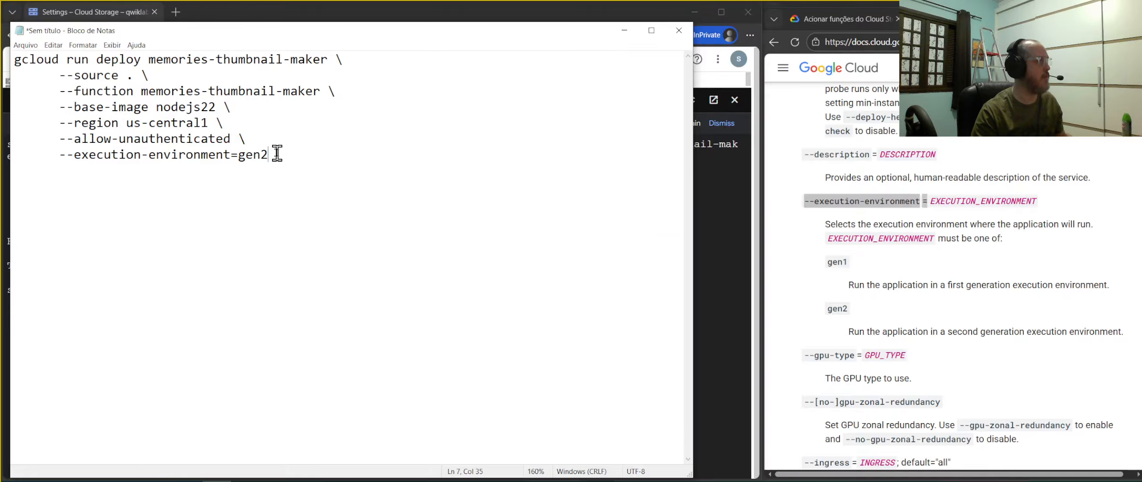
# - Run the corrected deploy command from Notepad in Cloud Shell and answer Y to creating the Artifact Registry repository
pyautogui.moveTo(275, 155); pyautogui.dragTo(8, 56)
pyautogui.click(733, 295)
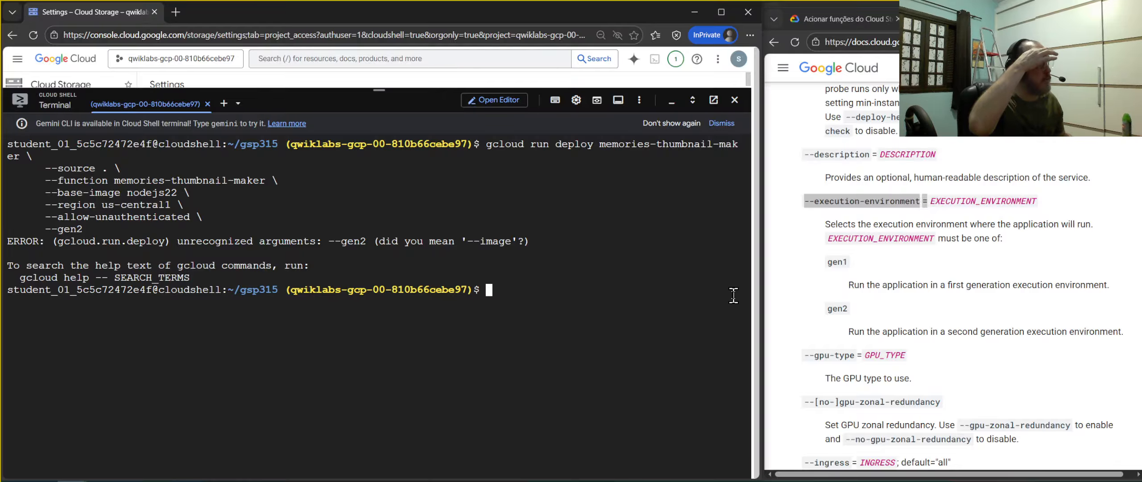
pyautogui.hotkey('ctrl', 'l')
pyautogui.write('gcloud run deploy memories-thumbnail-maker \\       --source . \\       --function memories-thumbnail-maker \\       --base-image nodejs22 \\       --region us-central1 \\       --allow-unauthenticated \\       --execution-environment=gen2')
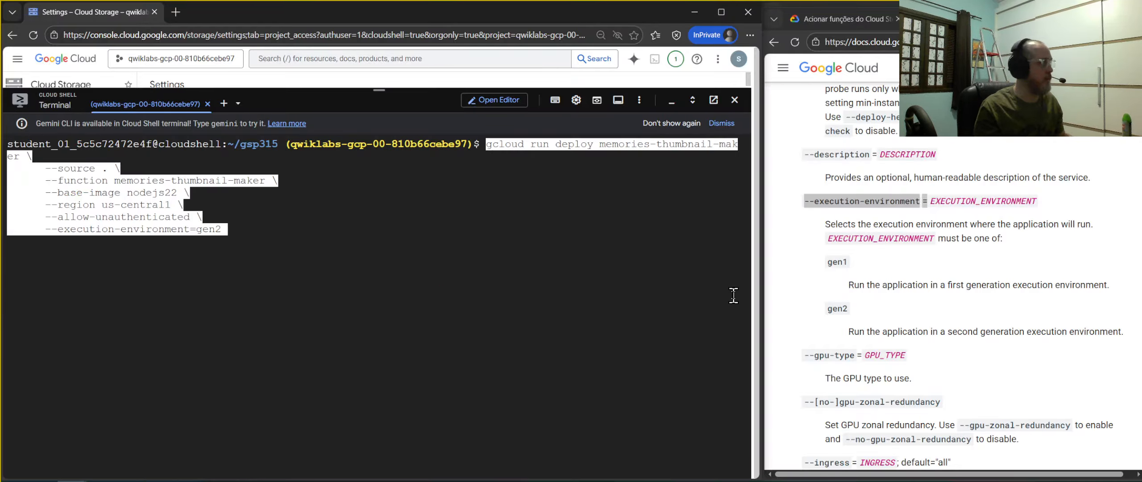
pyautogui.press('Return')
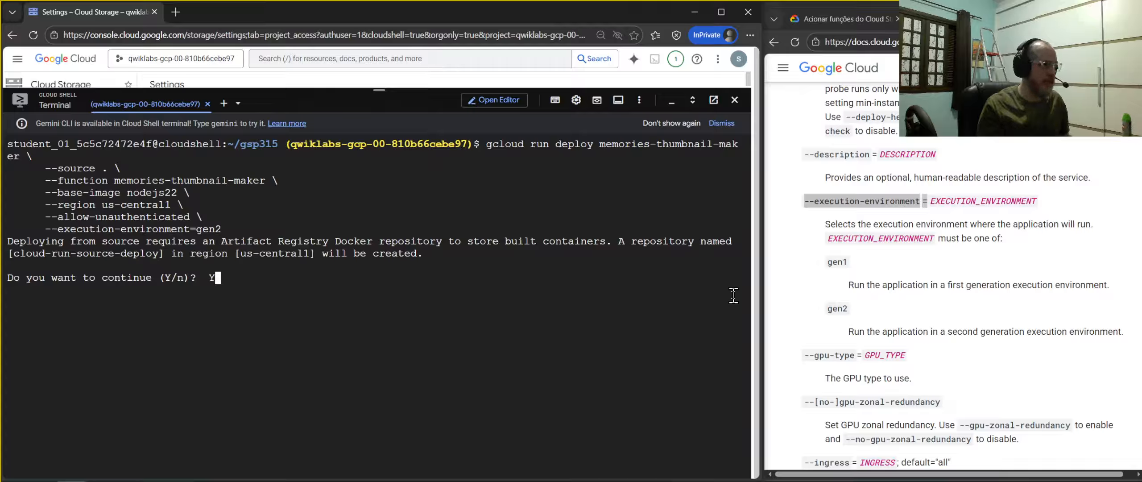
pyautogui.press('Return')
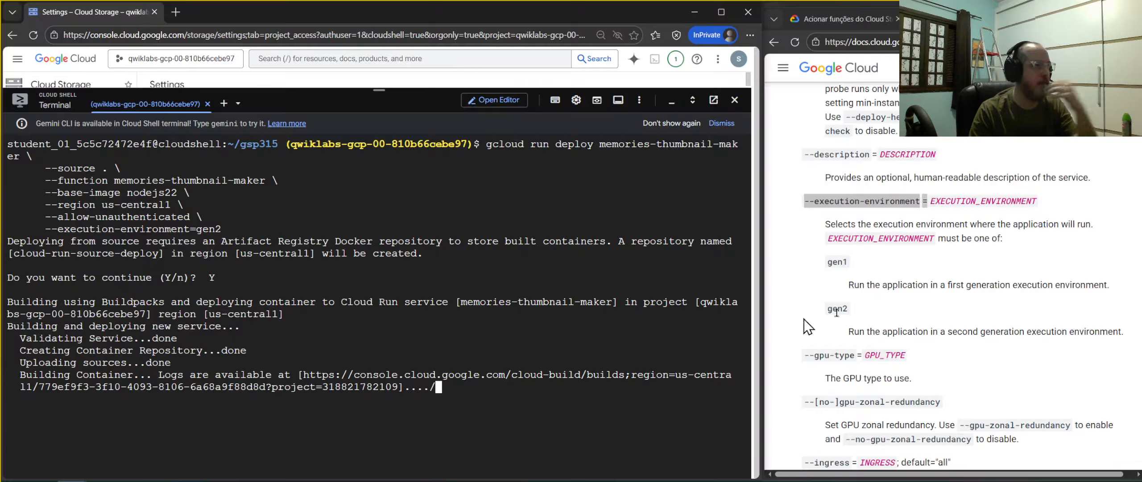
# - Look through the Cloud Storage trigger documentation from the Node.js deploy sample to the section on creating an Eventarc trigger
pyautogui.moveTo(299, 477)
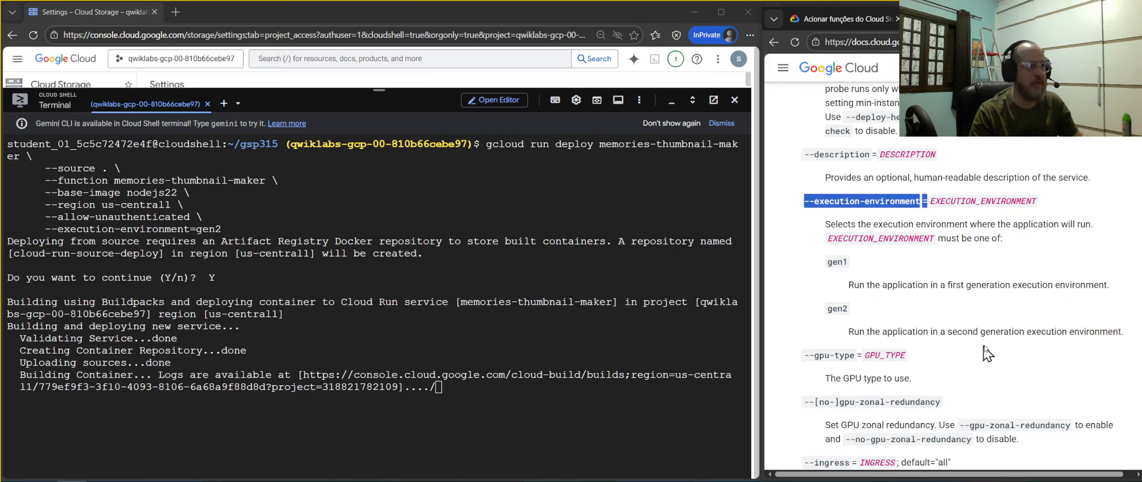
pyautogui.scroll(-10, 985, 352)
pyautogui.scroll(2, 985, 352)
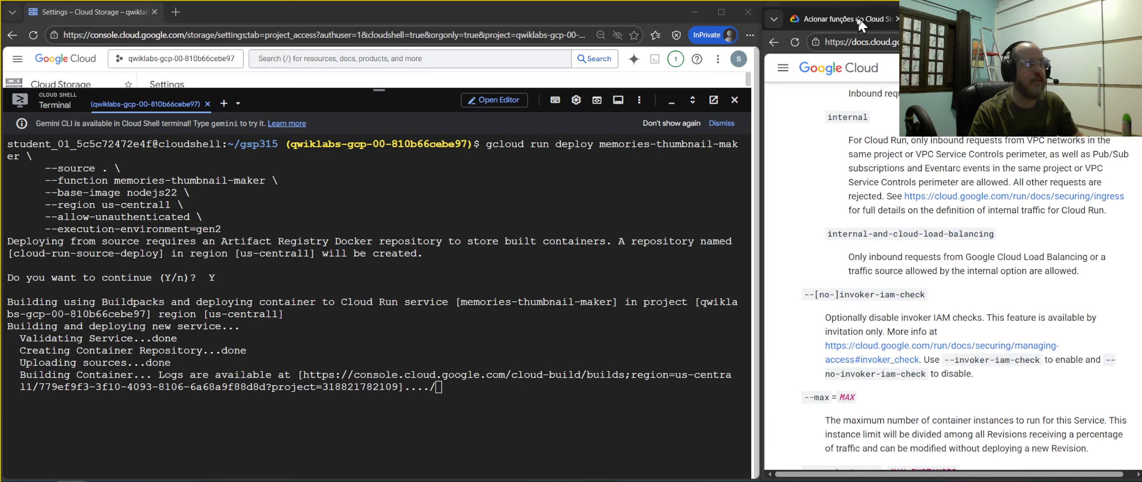
pyautogui.click(855, 18)
pyautogui.scroll(-4, 1027, 218)
pyautogui.scroll(2, 1048, 295)
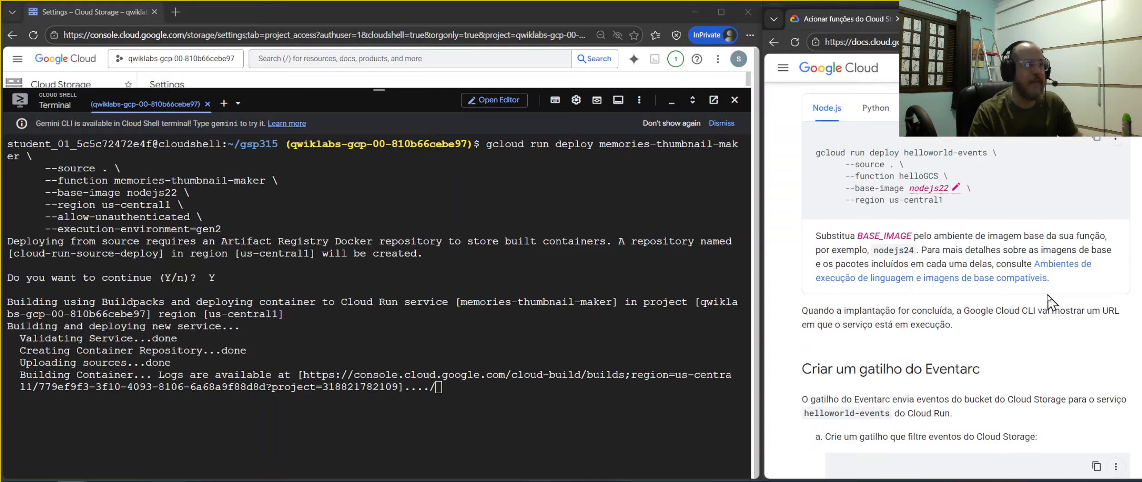
pyautogui.scroll(1, 1049, 303)
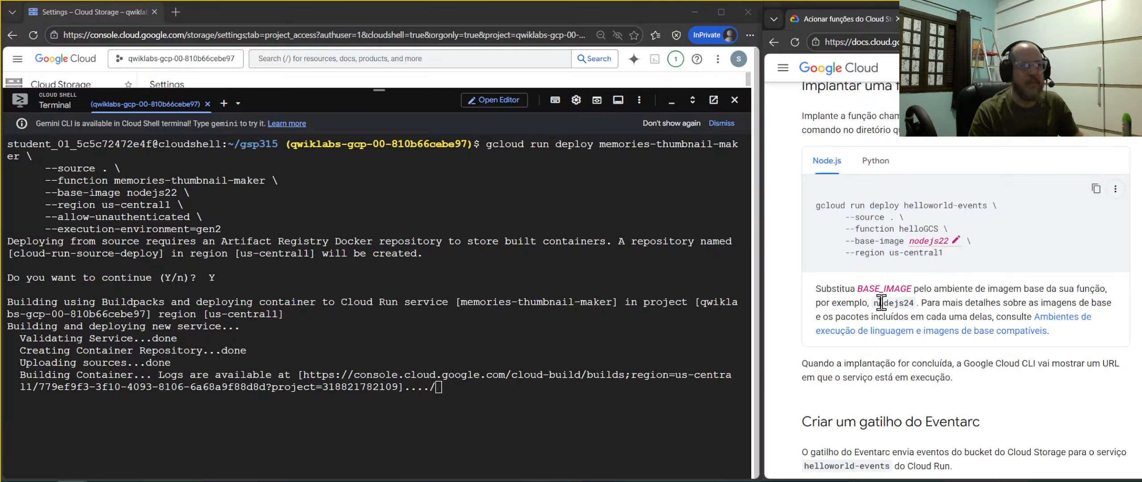
pyautogui.scroll(-2, 1069, 321)
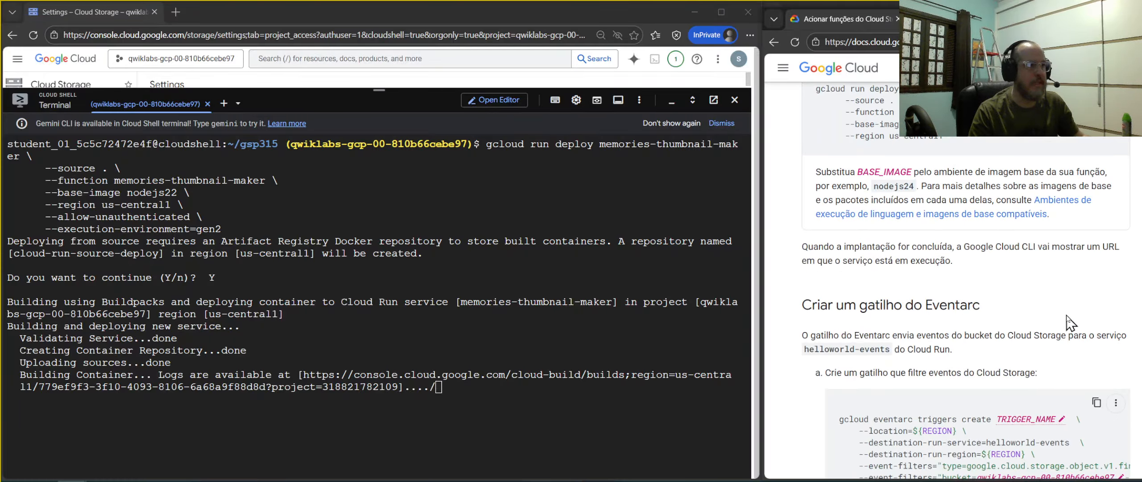
pyautogui.scroll(-2, 1070, 321)
pyautogui.scroll(4, 1054, 284)
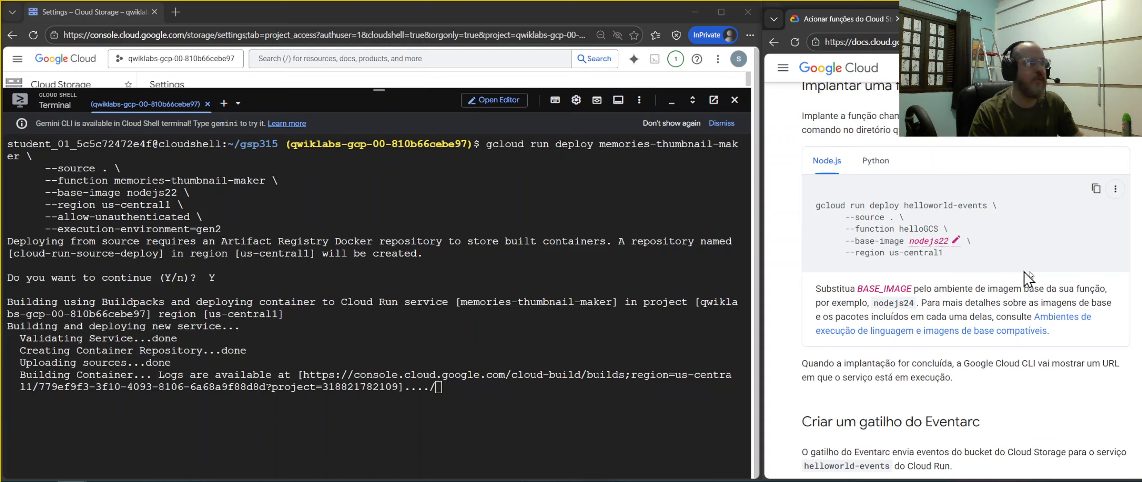
pyautogui.scroll(-4, 872, 259)
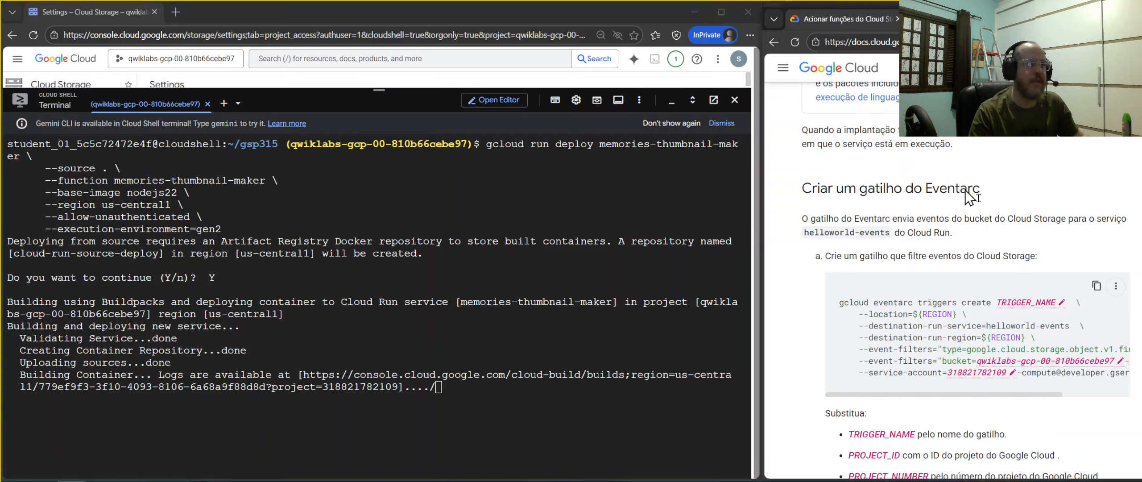
# - Examine the sample gcloud eventarc triggers create command, including its destination service, event type filter, bucket filter and service account
pyautogui.moveTo(1069, 325); pyautogui.dragTo(990, 325)
pyautogui.click(997, 400)
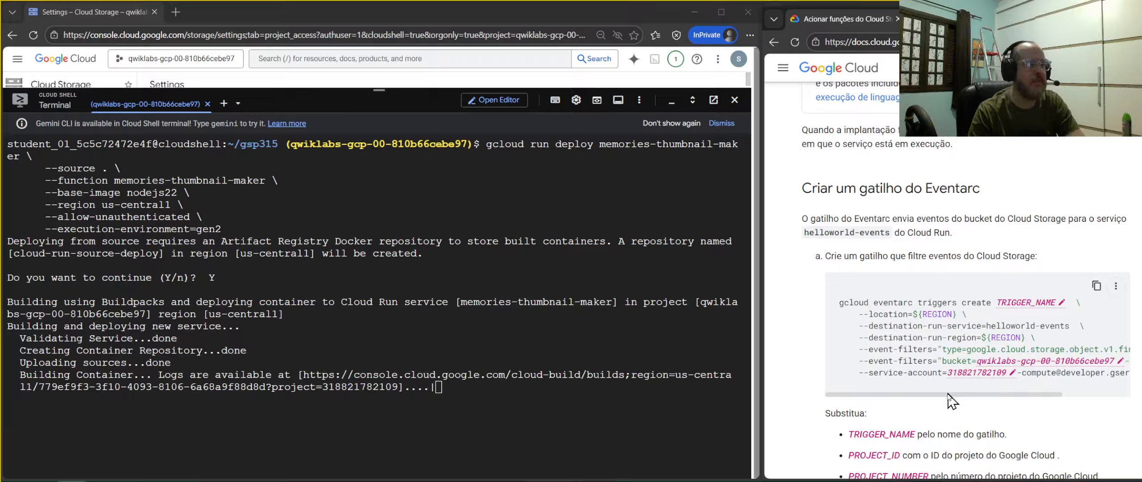
pyautogui.hscroll(1, 971, 397)
pyautogui.hscroll(-1, 972, 399)
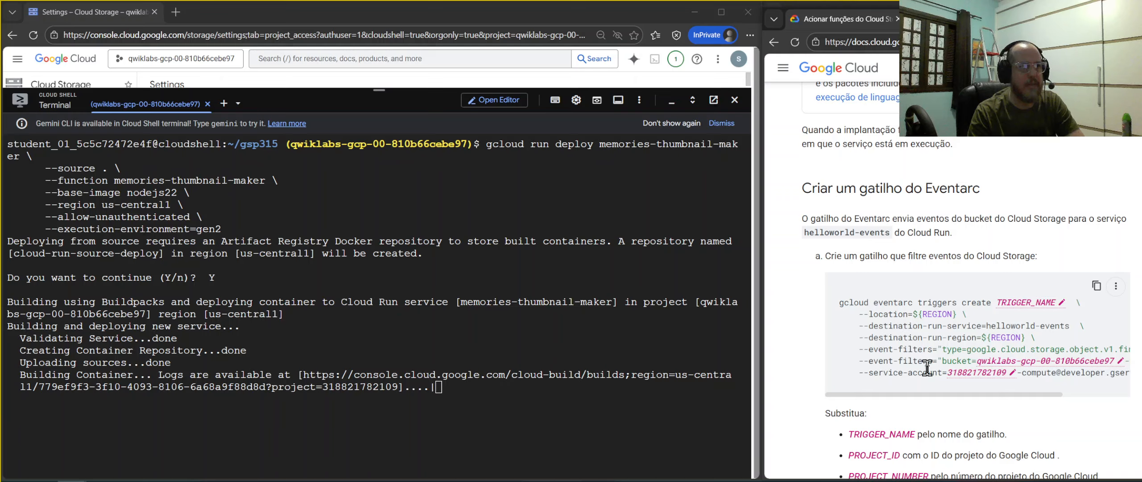
pyautogui.moveTo(942, 397); pyautogui.dragTo(985, 391)
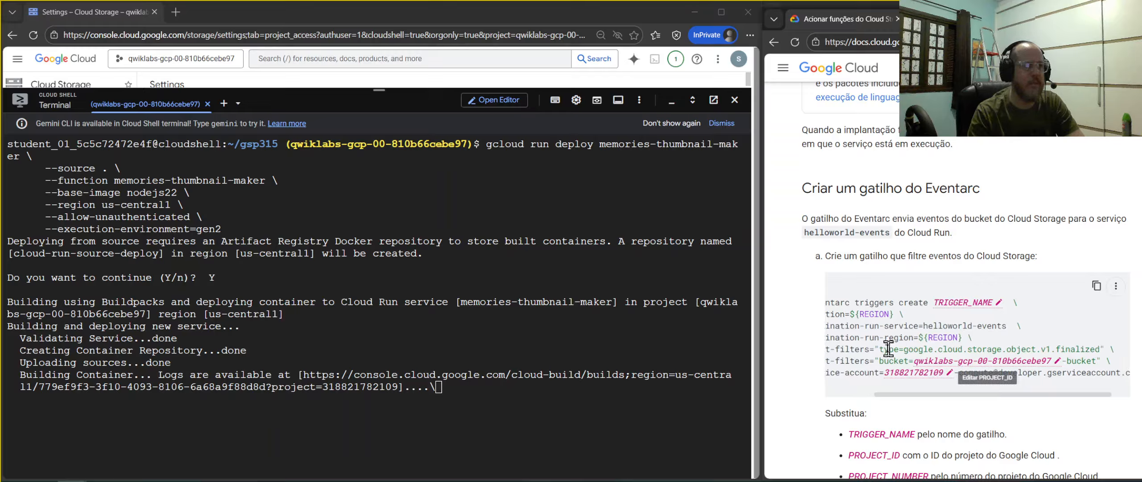
pyautogui.moveTo(878, 348); pyautogui.dragTo(1099, 349)
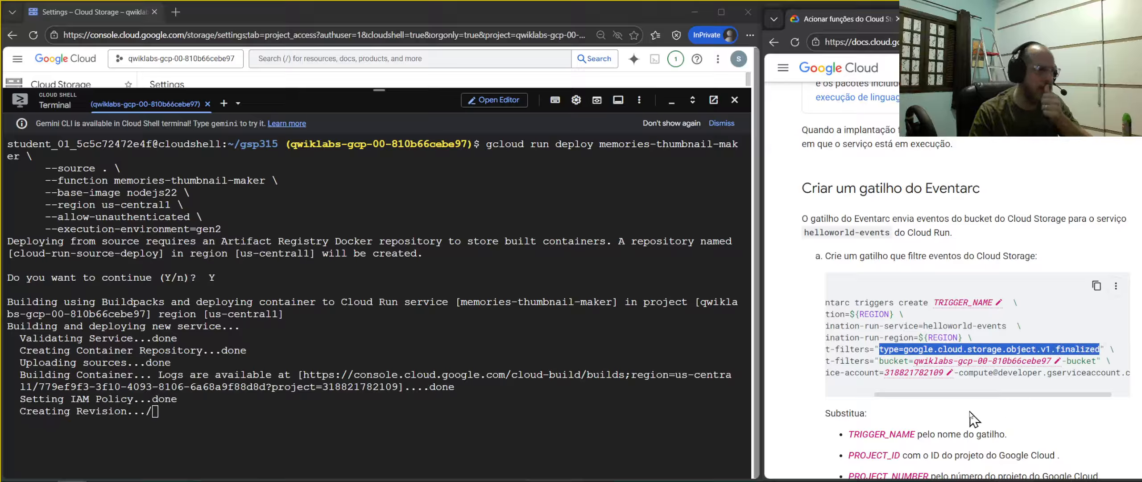
pyautogui.click(1041, 348)
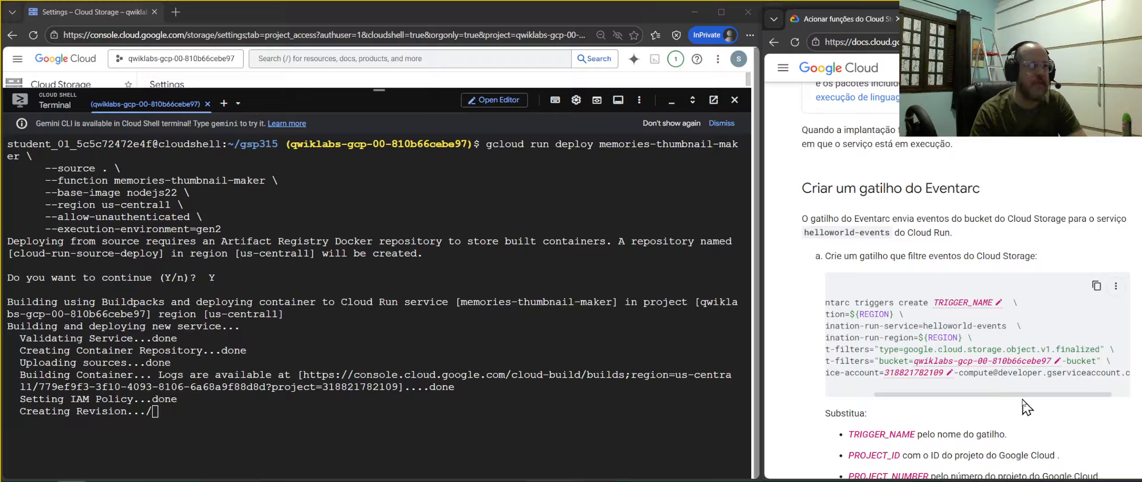
pyautogui.moveTo(1002, 394); pyautogui.dragTo(1046, 404)
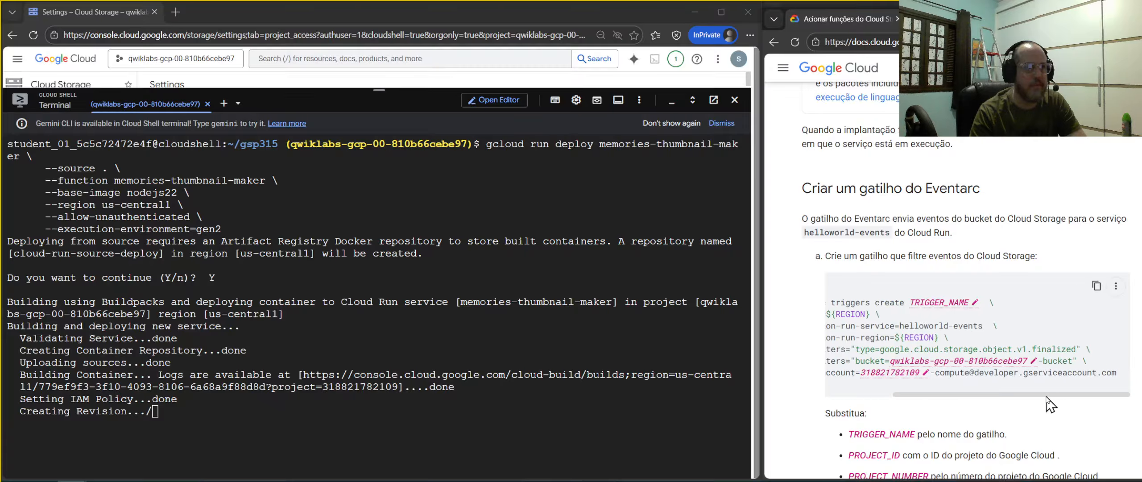
pyautogui.moveTo(851, 360); pyautogui.dragTo(890, 361)
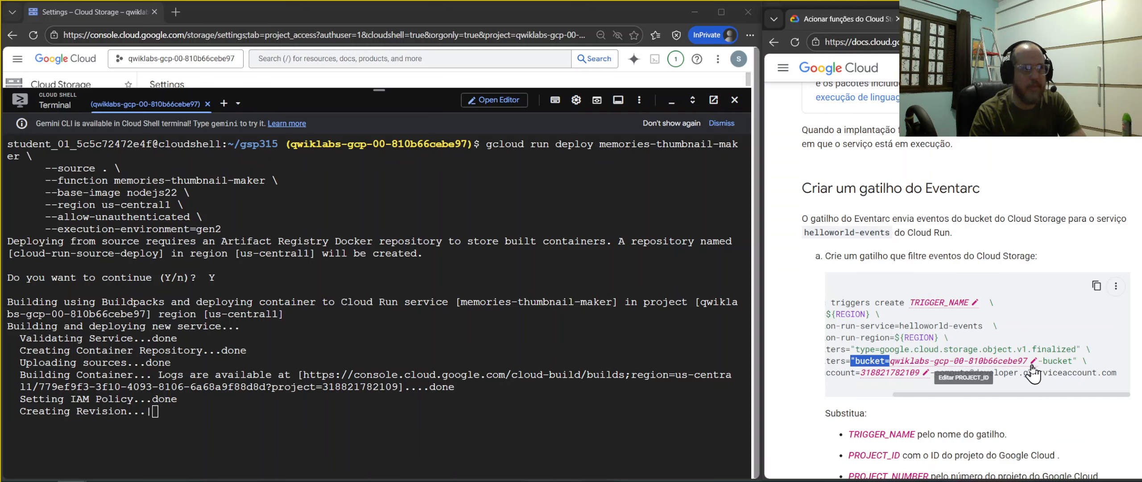
# - Search the console for functions and open the memories-thumbnail-maker service in Cloud Run
pyautogui.moveTo(1067, 394)
pyautogui.mouseDown()
pyautogui.moveTo(966, 394)
pyautogui.moveTo(1071, 394)
pyautogui.mouseUp()
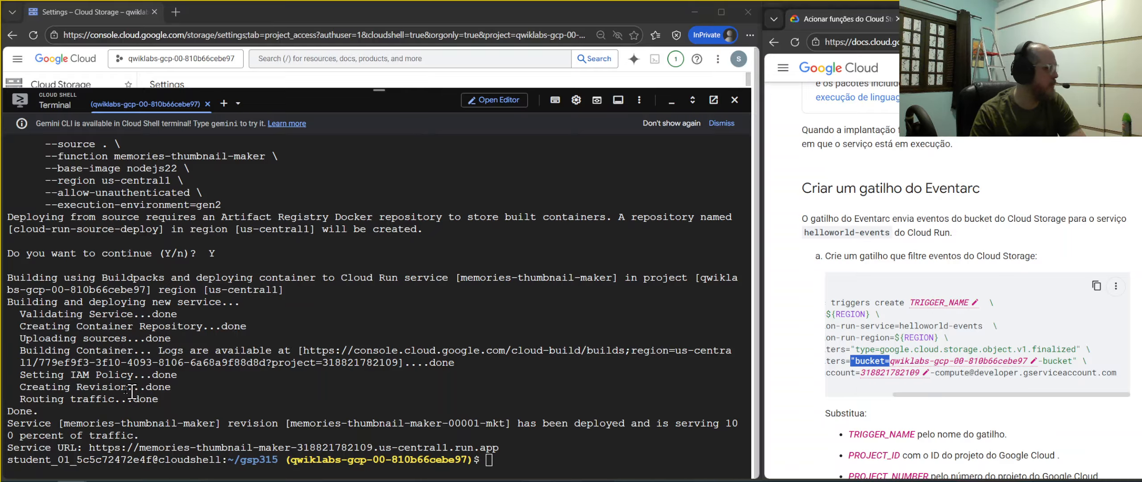
pyautogui.moveTo(388, 102); pyautogui.dragTo(388, 301)
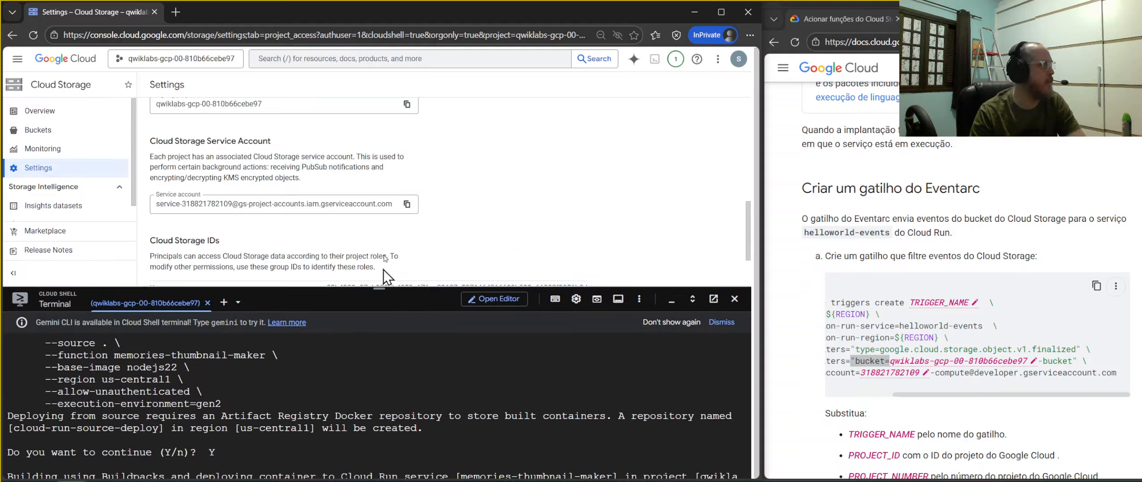
pyautogui.click(356, 58)
pyautogui.write('fu')
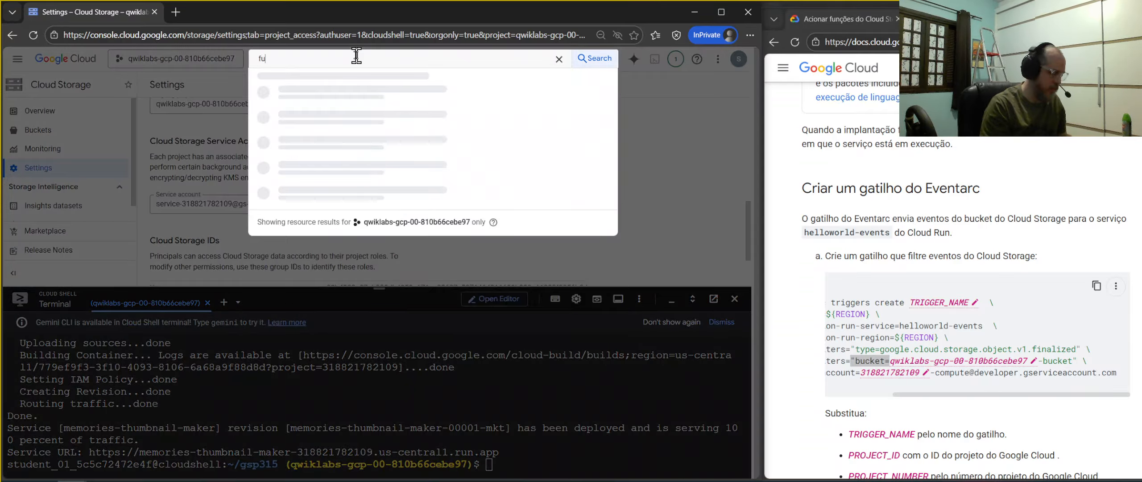
pyautogui.write('nctions')
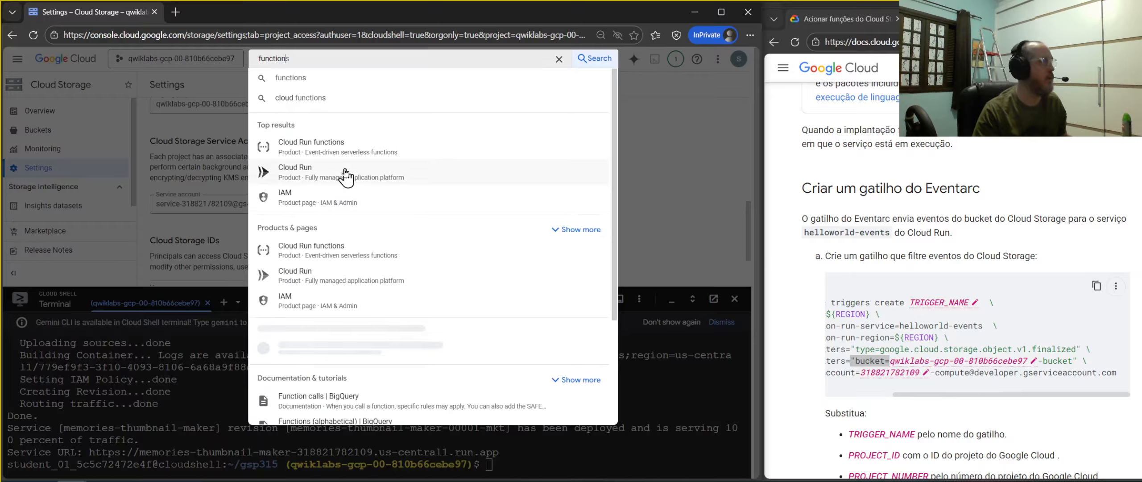
pyautogui.click(336, 154)
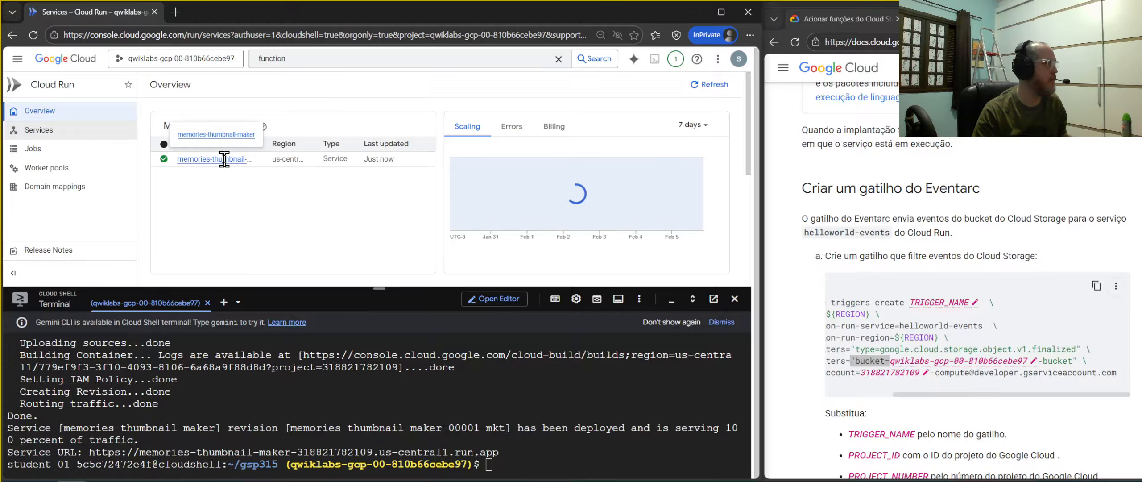
pyautogui.click(225, 160)
pyautogui.press('Escape')
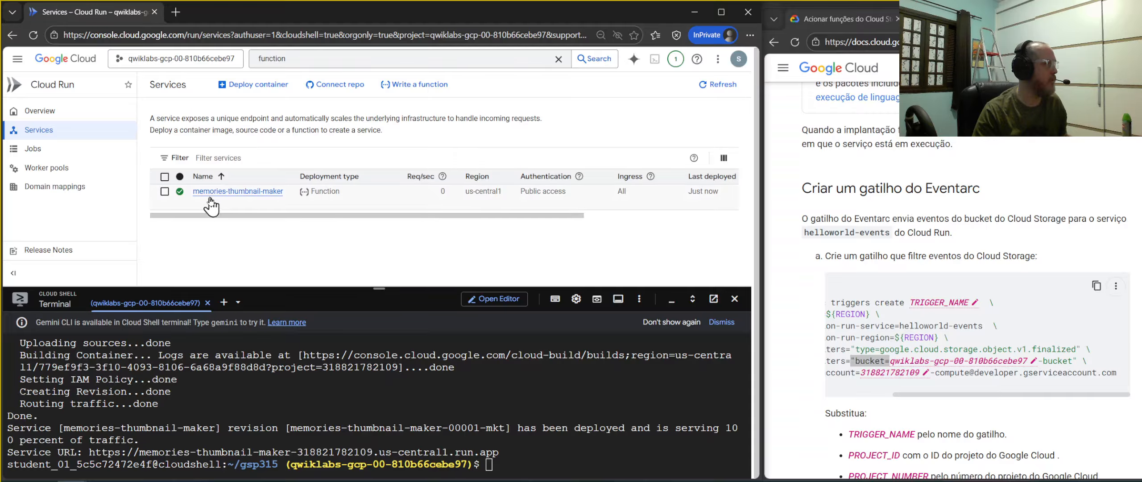
pyautogui.click(211, 193)
# - Dismiss the logs hint and check the triggers and source code of the memories-thumbnail-maker service
pyautogui.moveTo(379, 290); pyautogui.dragTo(397, 340)
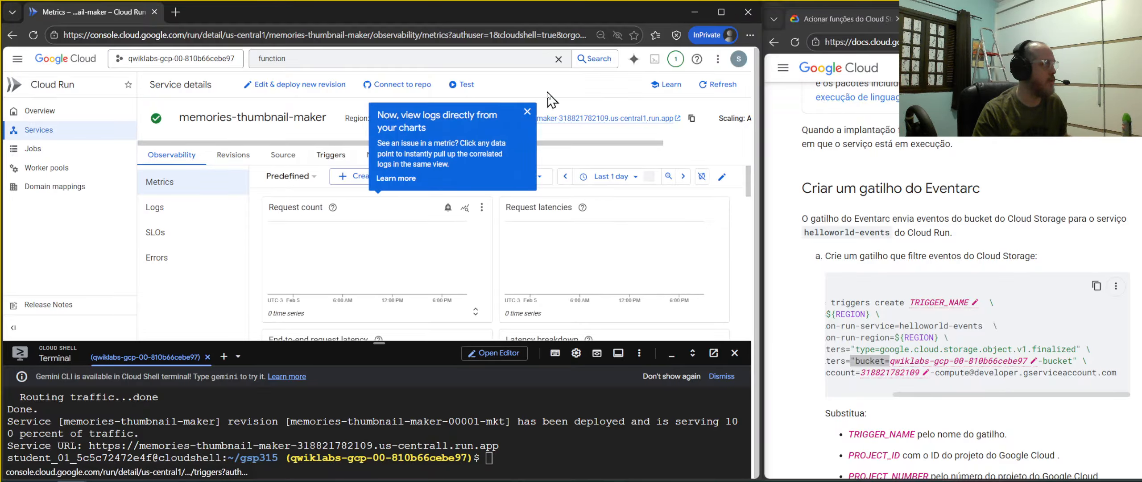
pyautogui.click(527, 112)
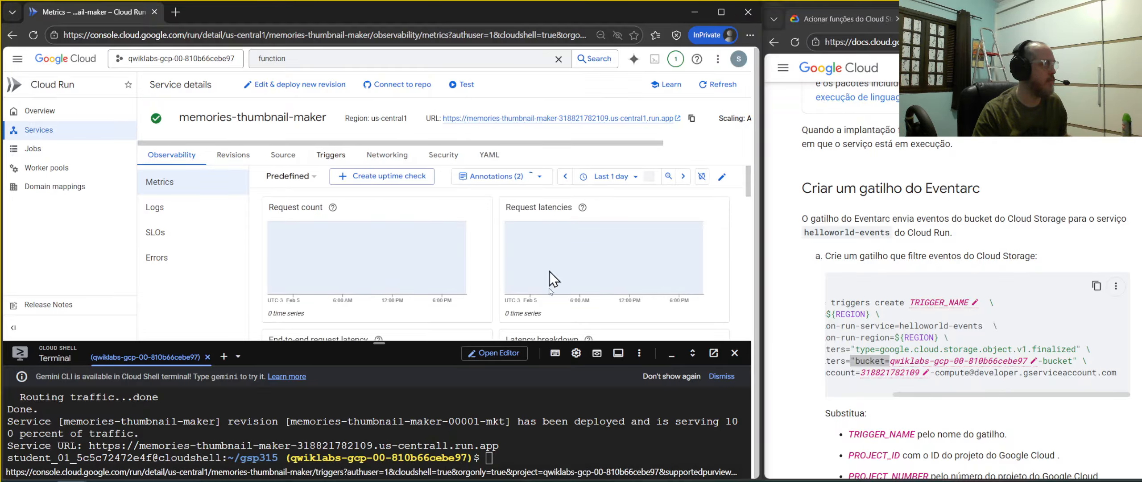
pyautogui.click(341, 157)
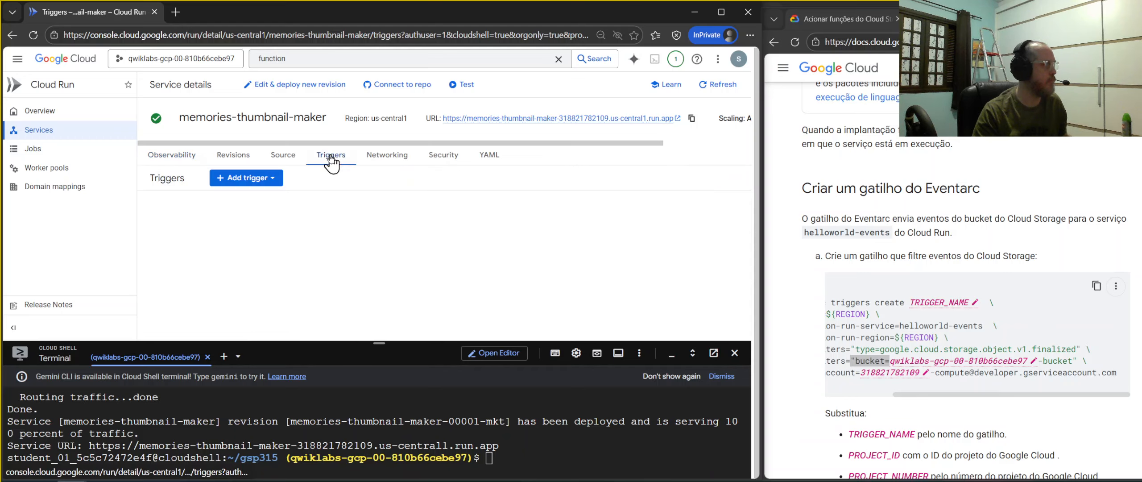
pyautogui.click(283, 155)
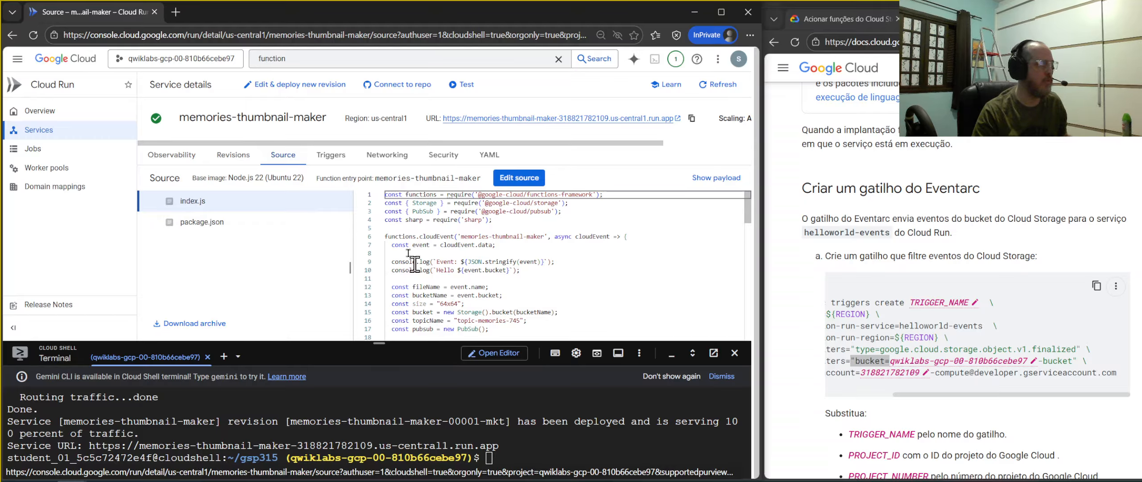
pyautogui.click(333, 162)
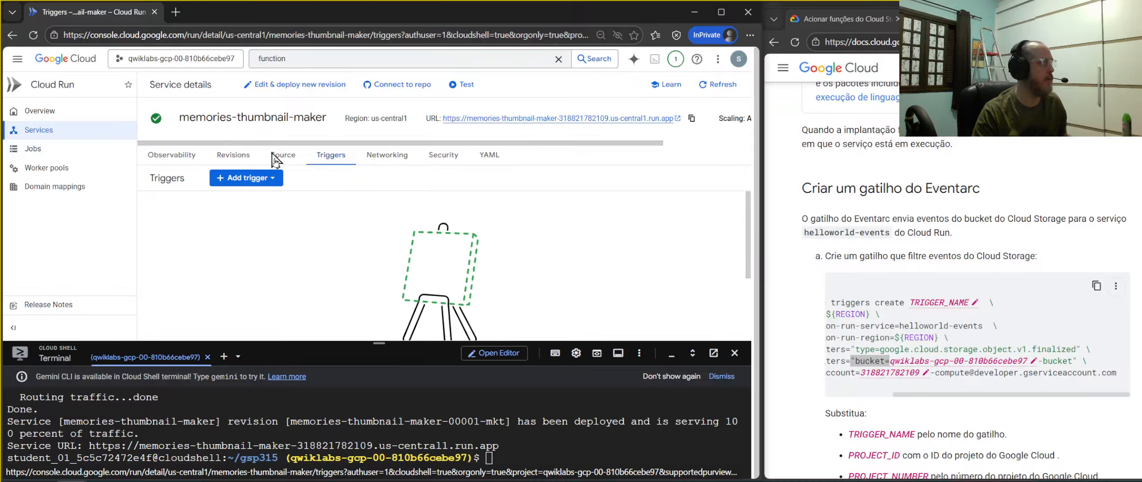
# - Copy the sample gcloud eventarc triggers create command from the documentation into Notepad, below the deploy command
pyautogui.moveTo(387, 344); pyautogui.dragTo(388, 136)
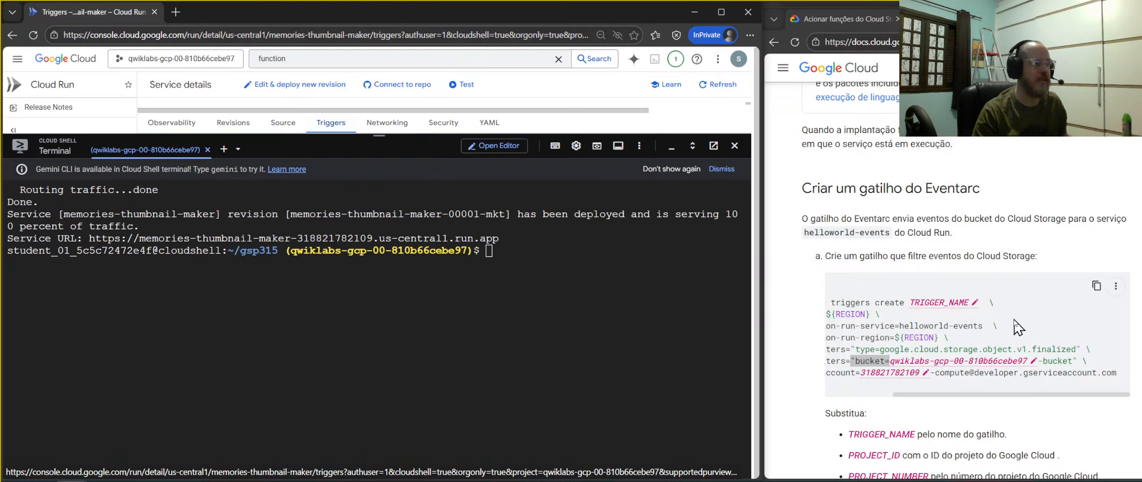
pyautogui.moveTo(978, 395); pyautogui.dragTo(871, 380)
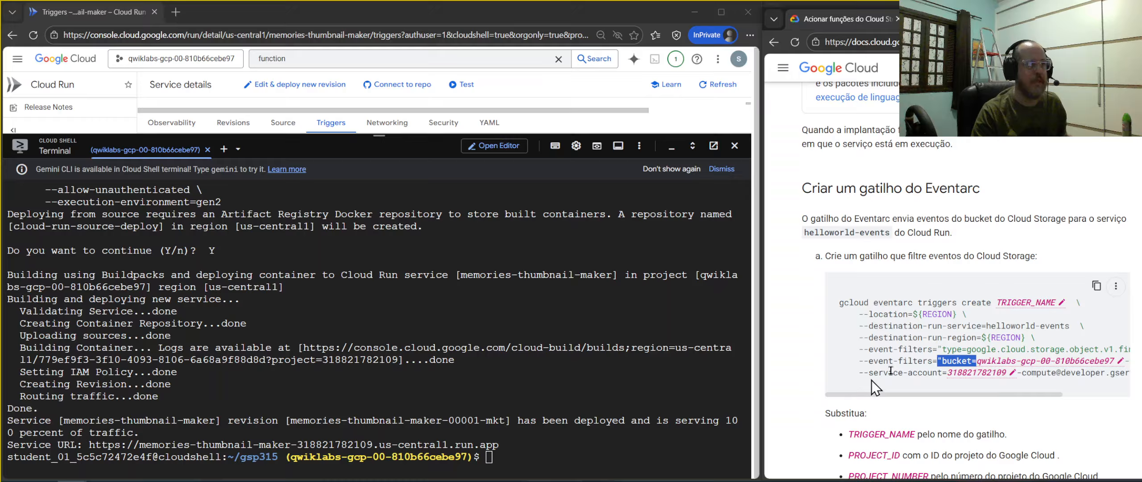
pyautogui.click(1095, 286)
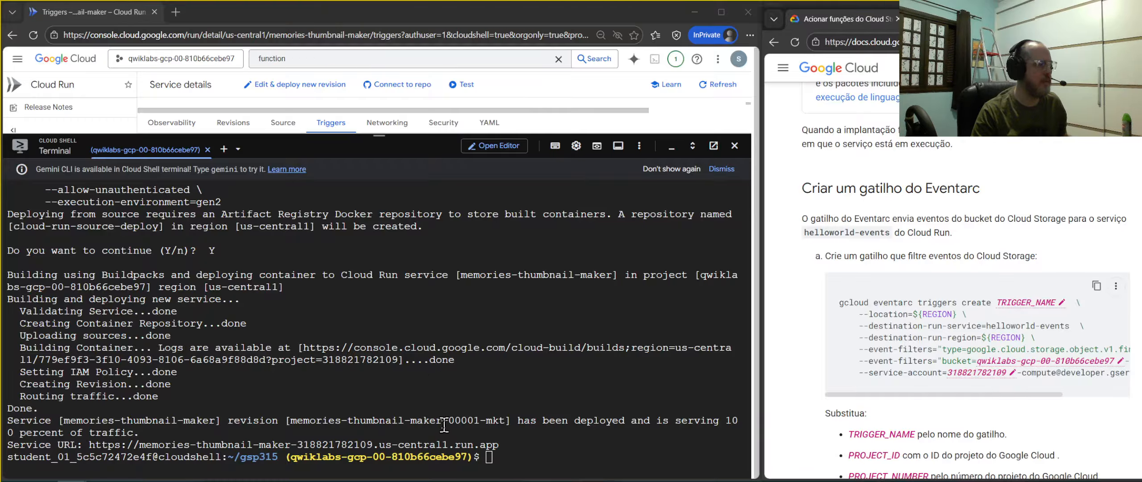
pyautogui.moveTo(444, 424); pyautogui.dragTo(292, 422)
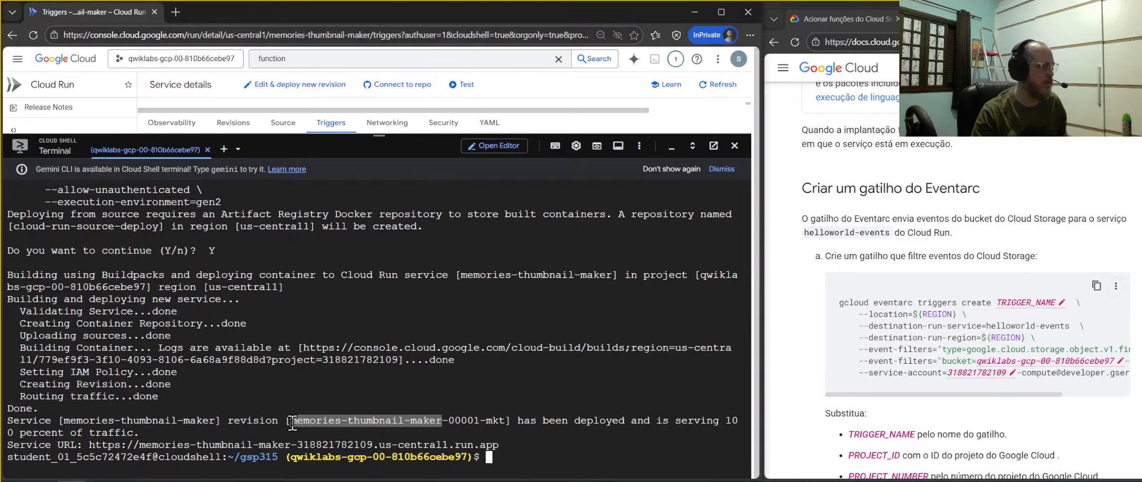
pyautogui.hotkey('ctrl', 'c')
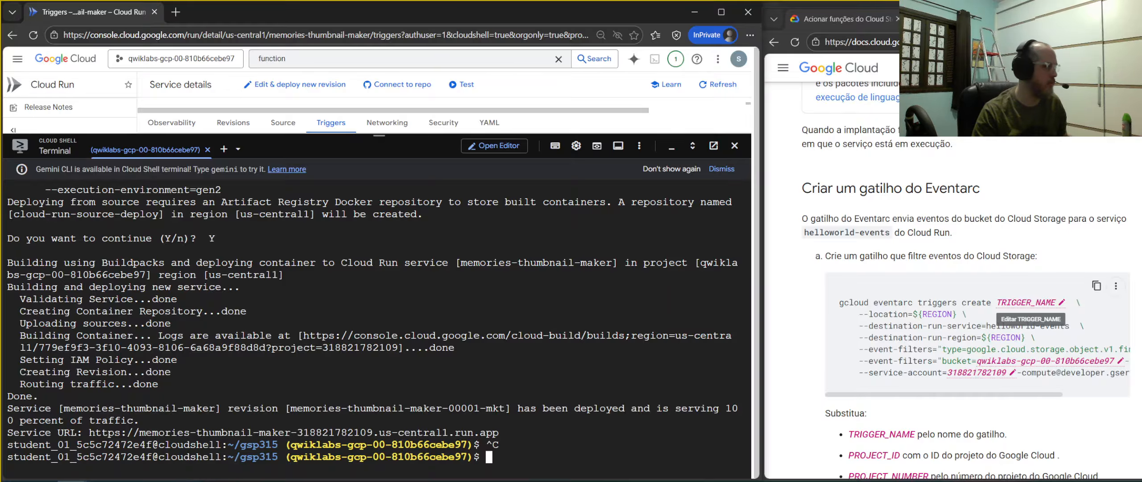
pyautogui.click(1096, 285)
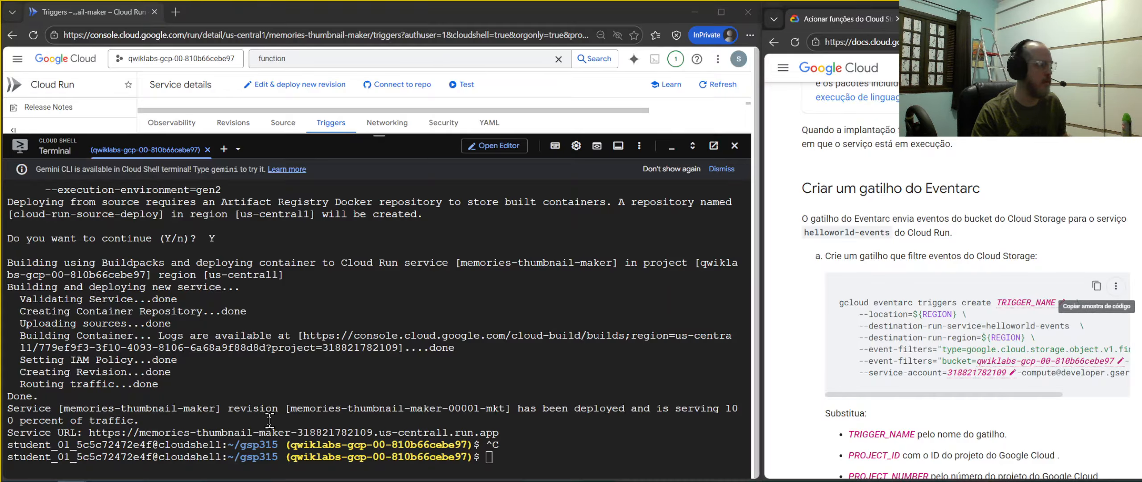
pyautogui.click(217, 480)
pyautogui.moveTo(291, 146); pyautogui.dragTo(293, 160)
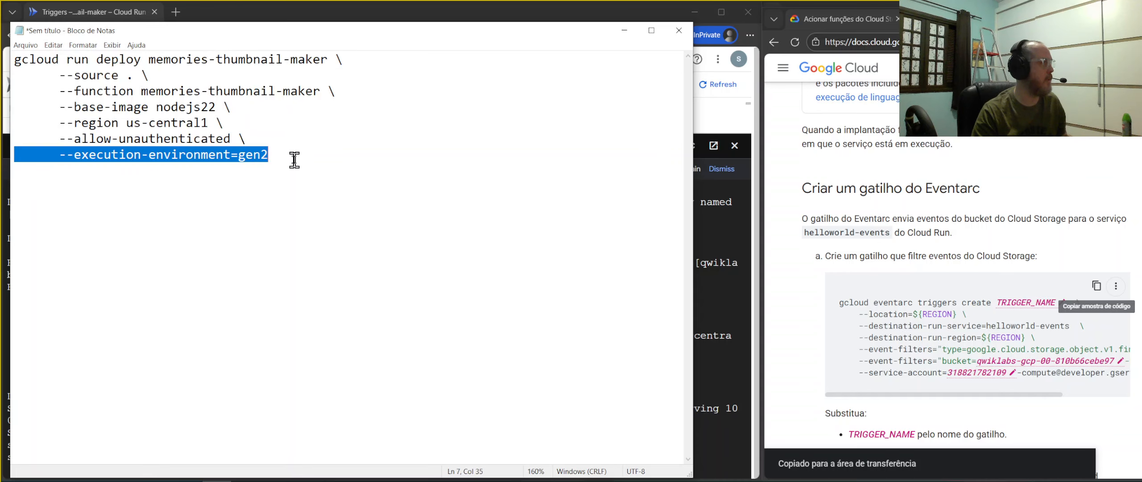
pyautogui.click(294, 160)
pyautogui.press('Return')
pyautogui.hotkey('ctrl', 'v')
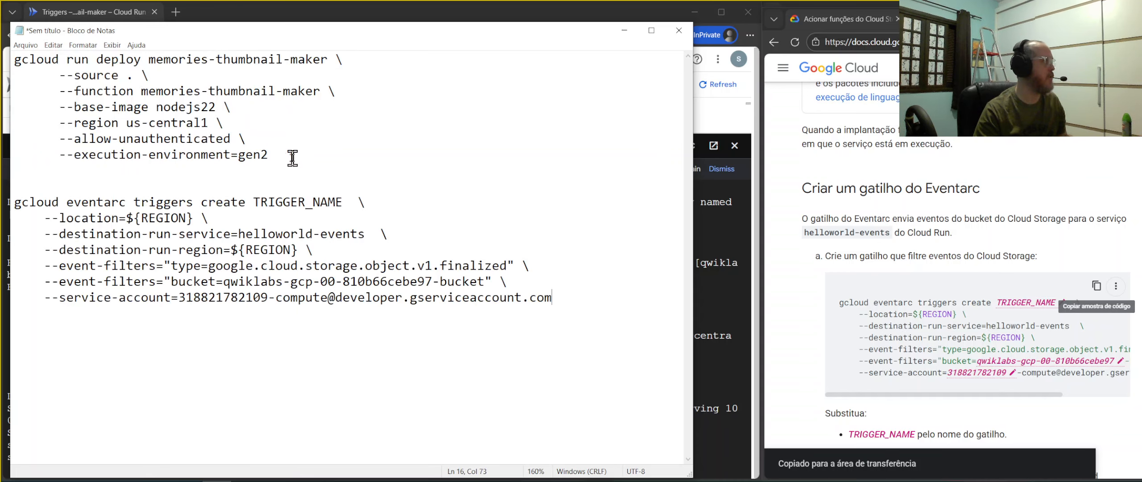
# - Replace TRIGGER_NAME and the helloworld-events destination service in the Eventarc command with memories-thumbnail-maker
pyautogui.moveTo(328, 60); pyautogui.dragTo(159, 61)
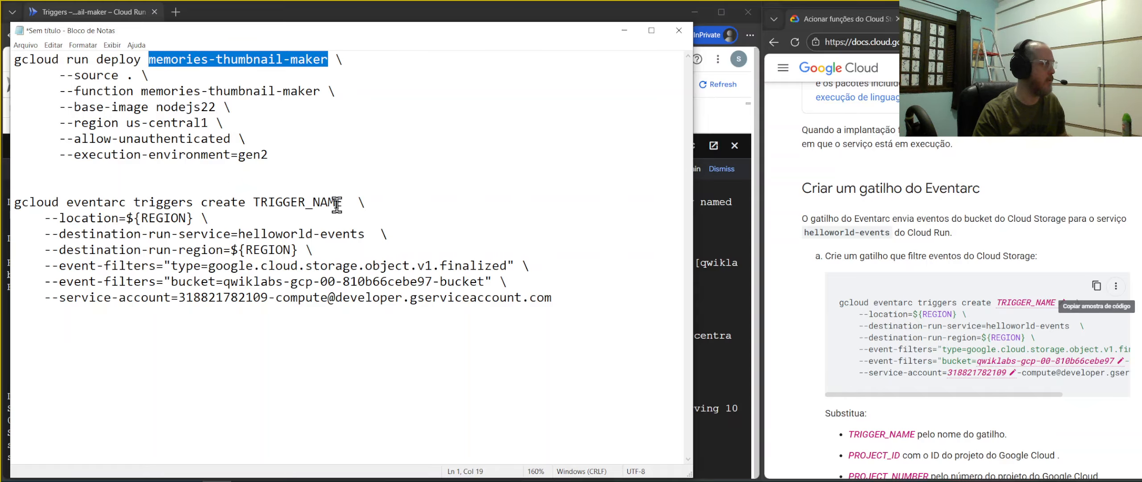
pyautogui.moveTo(341, 204); pyautogui.dragTo(256, 201)
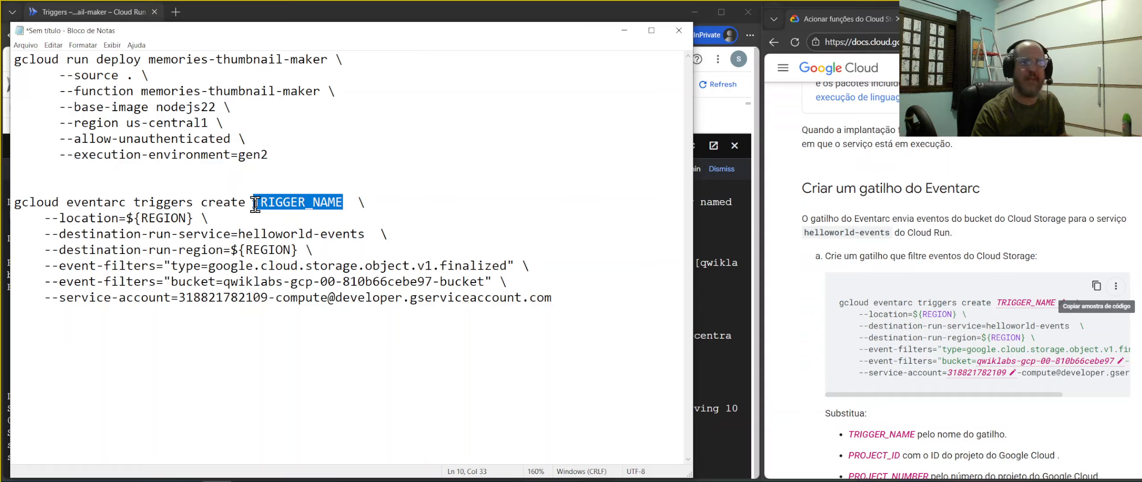
pyautogui.hotkey('ctrl', 'v')
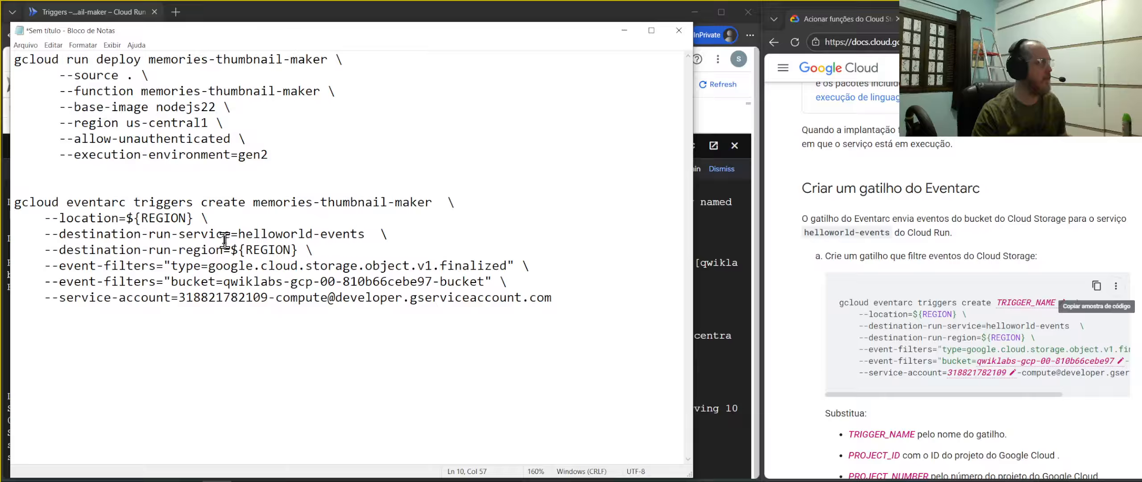
pyautogui.moveTo(239, 234); pyautogui.dragTo(365, 234)
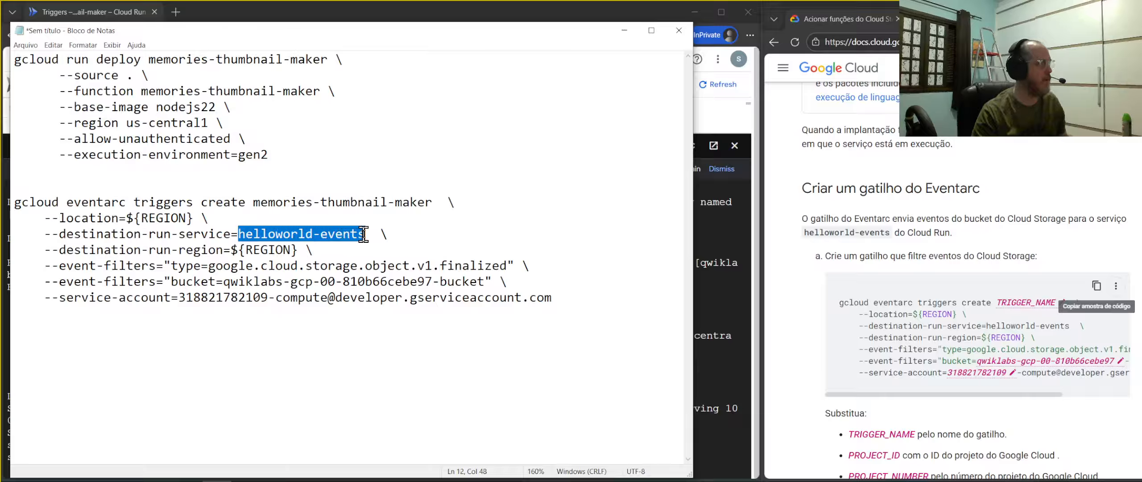
pyautogui.press('Delete')
pyautogui.hotkey('ctrl', 'v')
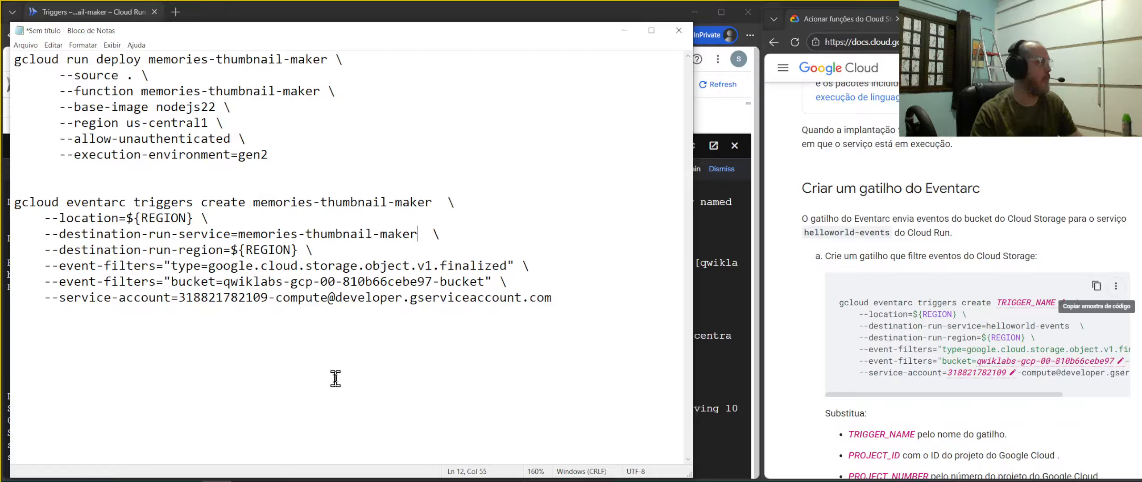
# - Review the event type filter, bucket filter and service account in the Notepad Eventarc command
pyautogui.click(119, 330)
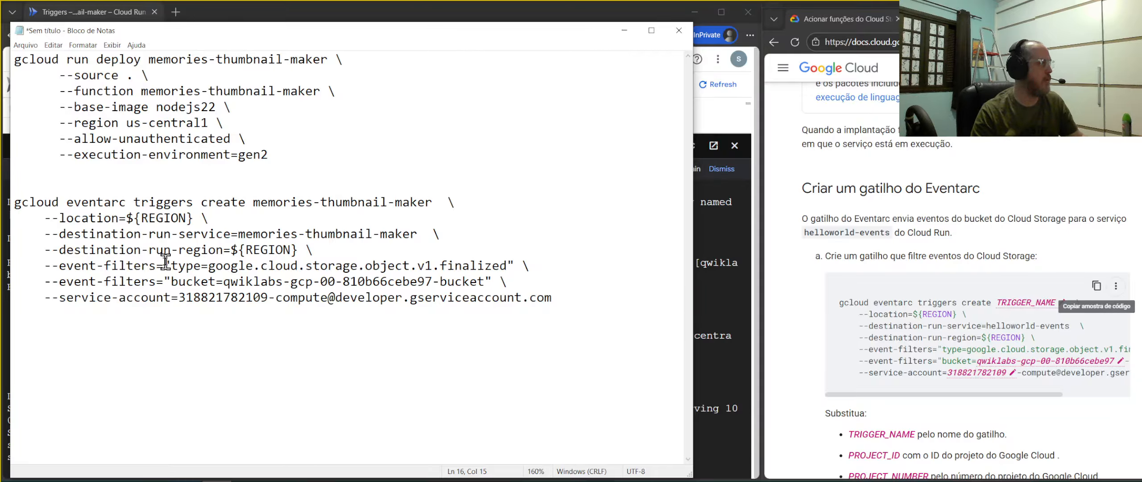
pyautogui.moveTo(164, 266); pyautogui.dragTo(530, 265)
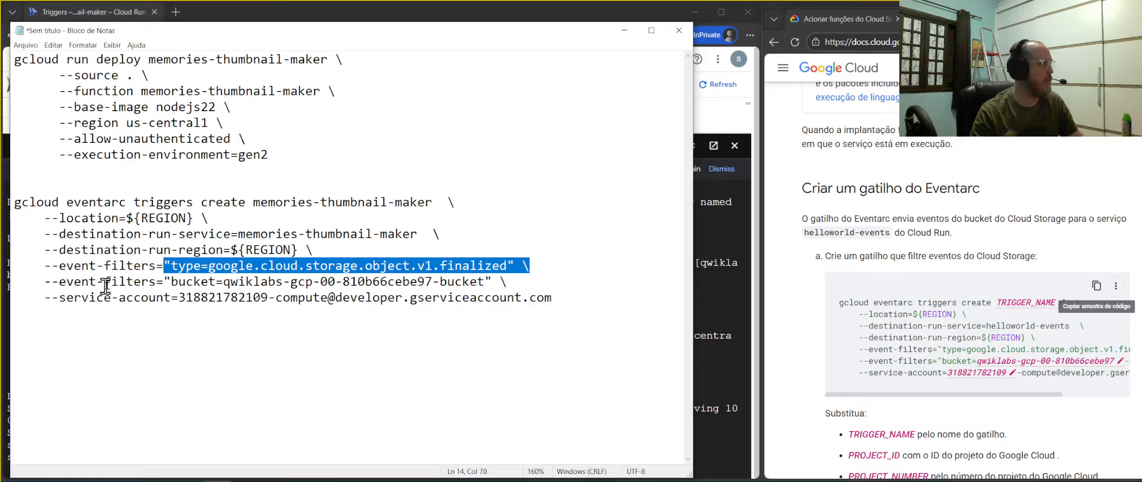
pyautogui.moveTo(166, 283); pyautogui.dragTo(542, 285)
pyautogui.click(501, 313)
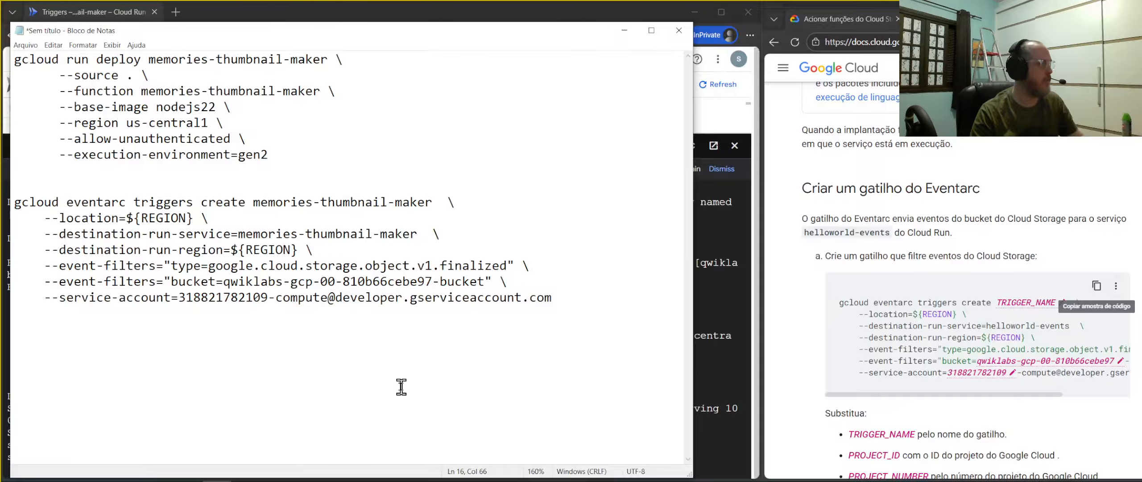
pyautogui.moveTo(561, 300); pyautogui.dragTo(2, 205)
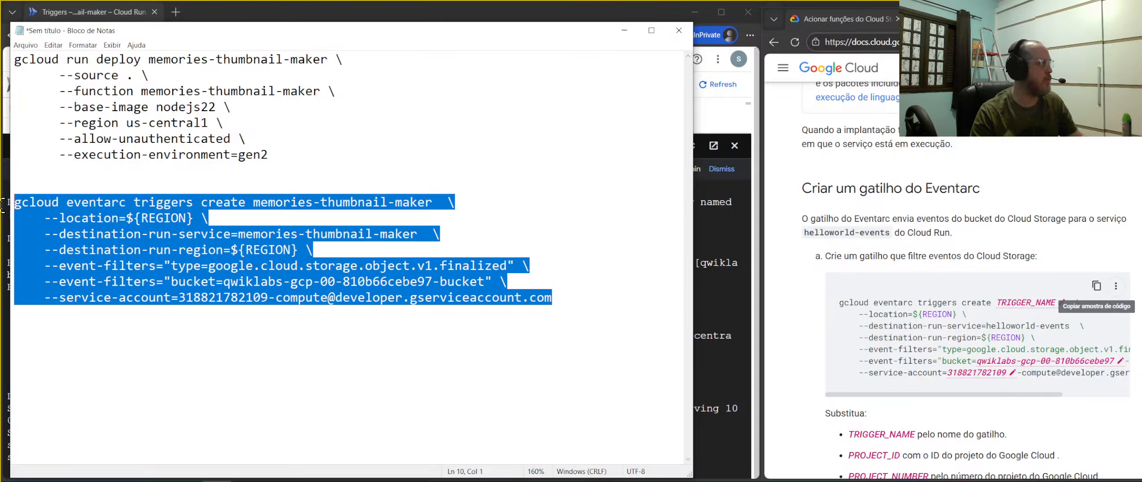
pyautogui.click(230, 302)
pyautogui.moveTo(179, 297); pyautogui.dragTo(275, 295)
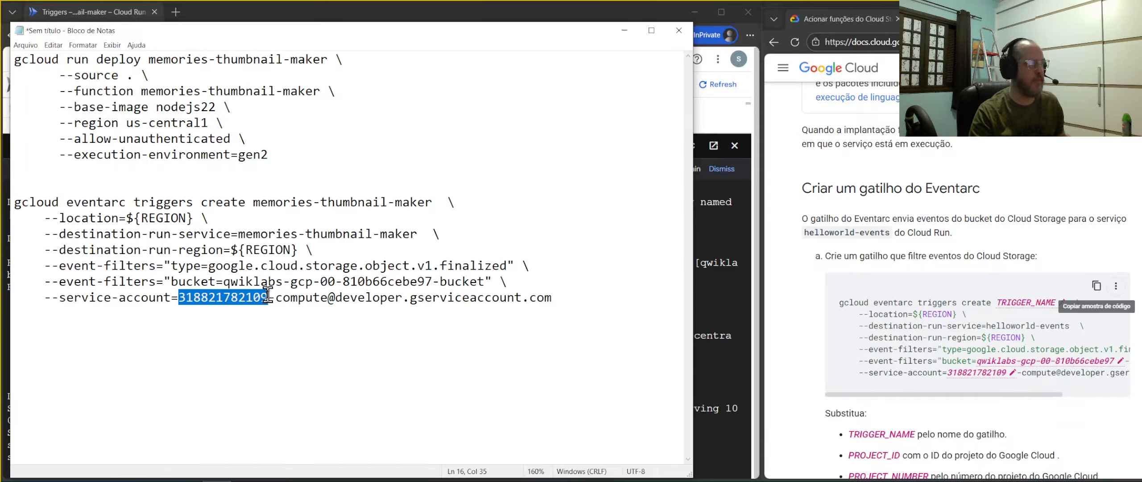
# - Try to create the memories-thumbnail-maker Eventarc trigger by running the Notepad command in a cleared Cloud Shell
pyautogui.moveTo(571, 301); pyautogui.dragTo(15, 203)
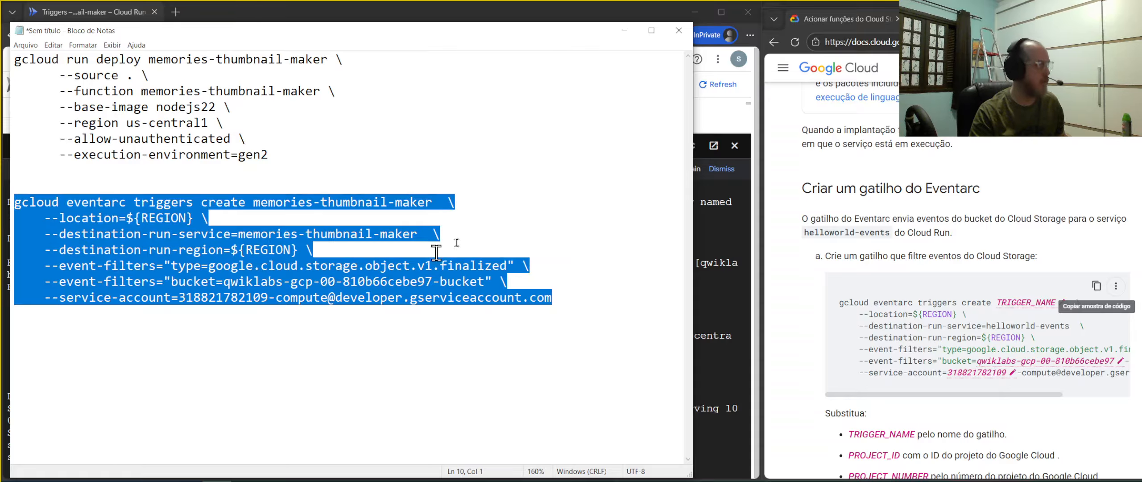
pyautogui.click(624, 30)
pyautogui.click(565, 456)
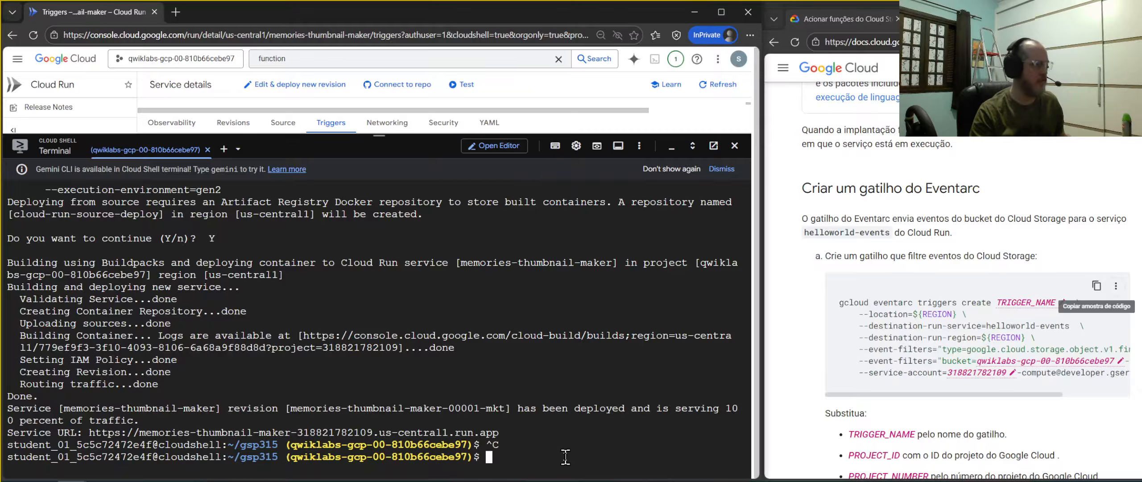
pyautogui.hotkey('ctrl', 'l')
pyautogui.hotkey('ctrl', 'v')
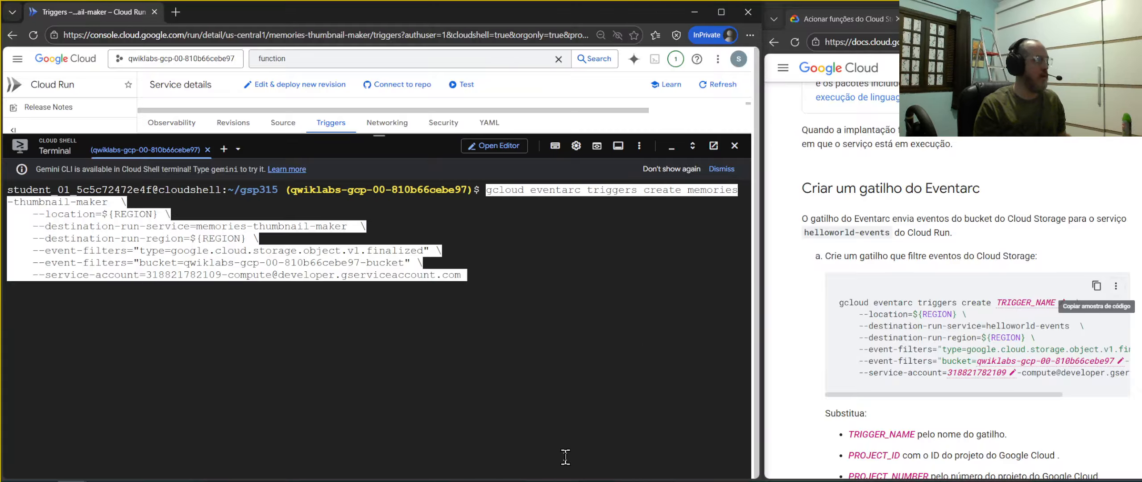
pyautogui.press('Return')
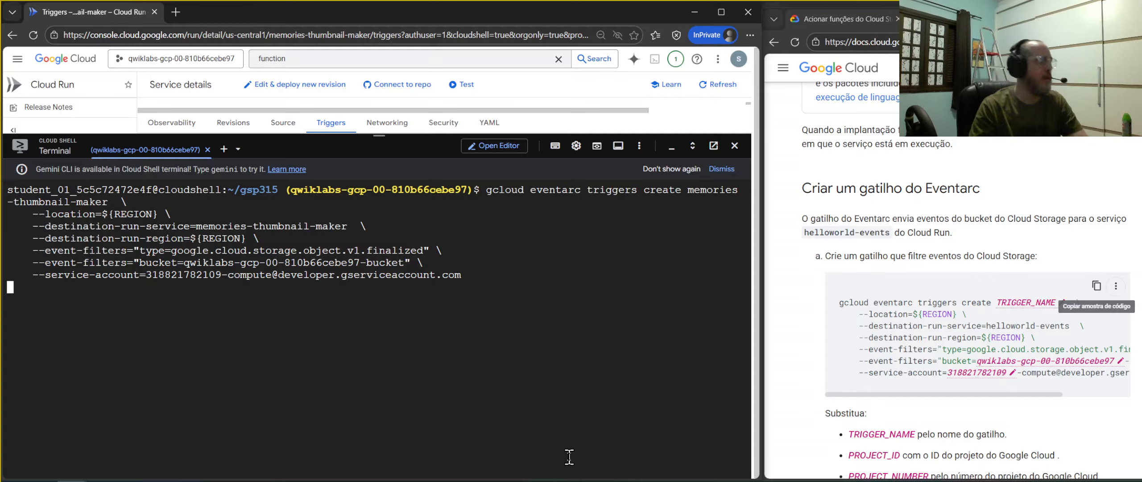
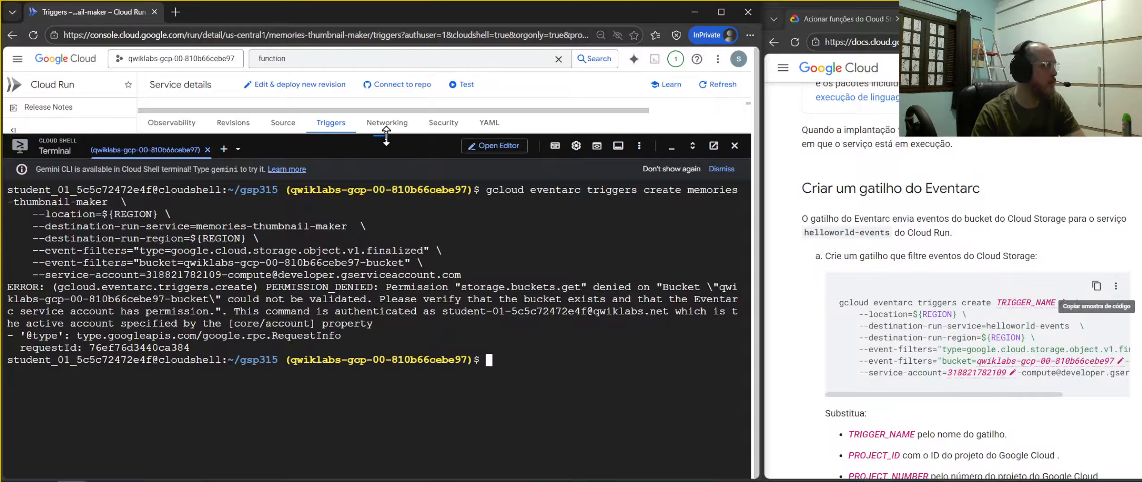
pyautogui.moveTo(386, 135); pyautogui.dragTo(379, 290)
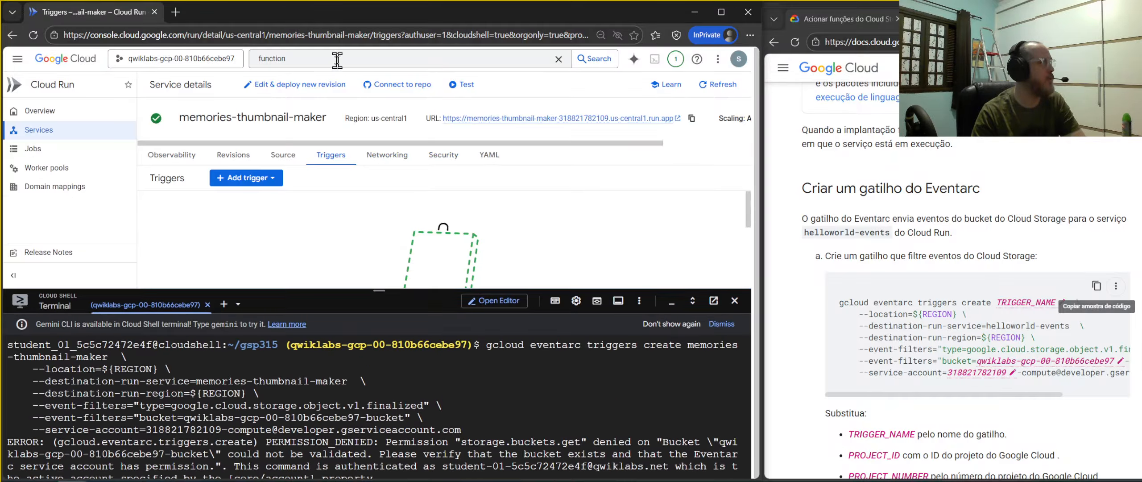
# - Open the Cloud Storage bucket list without the tutorial pane and check the name of the project's lab bucket
pyautogui.click(558, 58)
pyautogui.click(299, 401)
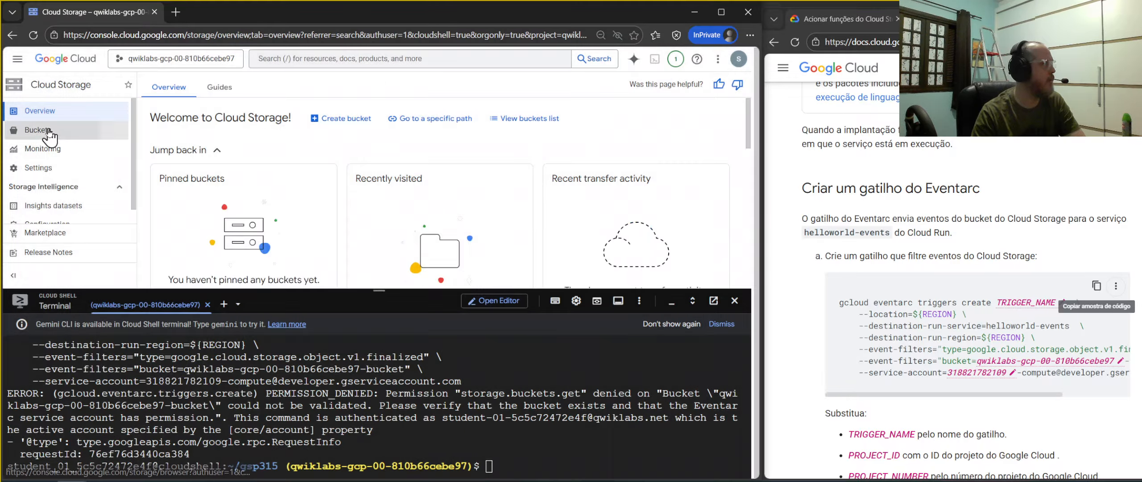
pyautogui.click(49, 132)
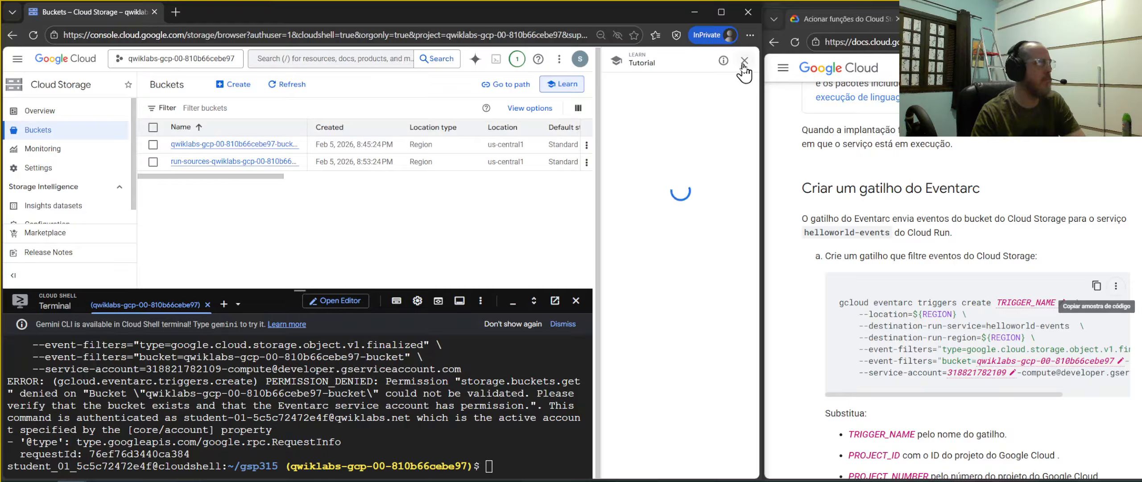
pyautogui.click(744, 61)
pyautogui.click(732, 285)
pyautogui.moveTo(301, 177); pyautogui.dragTo(255, 178)
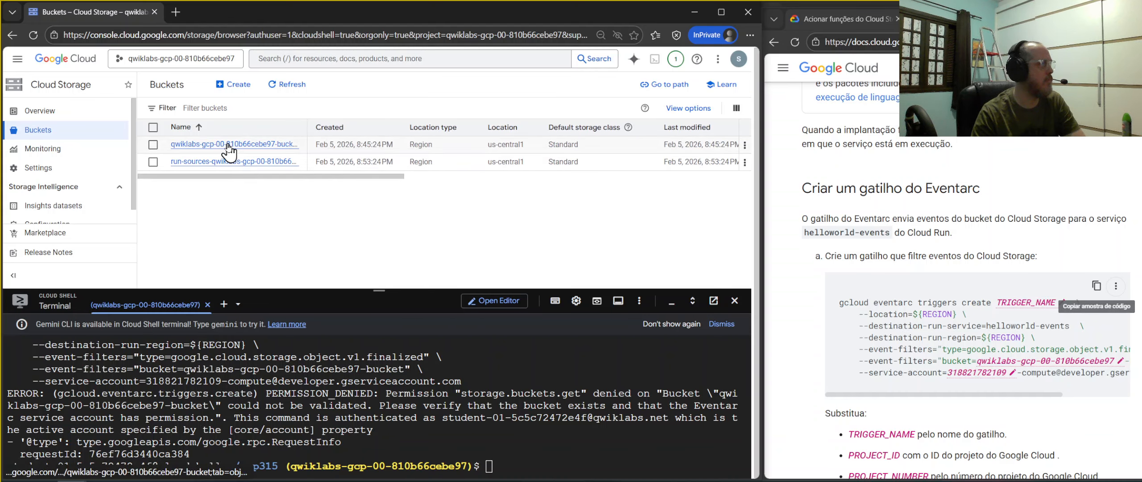
# - Rerun the previous gcloud eventarc triggers create command for memories-thumbnail-maker in an enlarged Cloud Shell terminal
pyautogui.moveTo(373, 305); pyautogui.dragTo(374, 95)
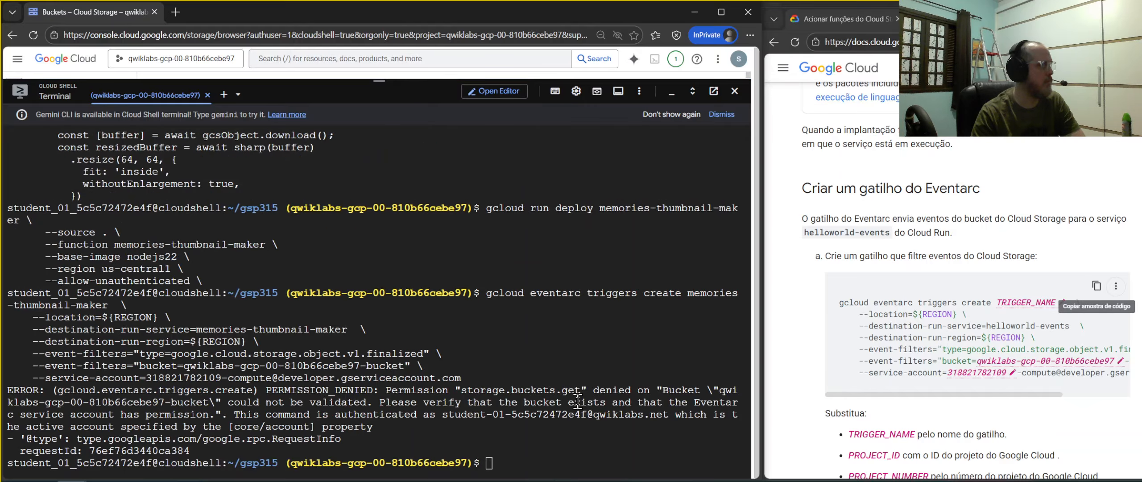
pyautogui.click(586, 459)
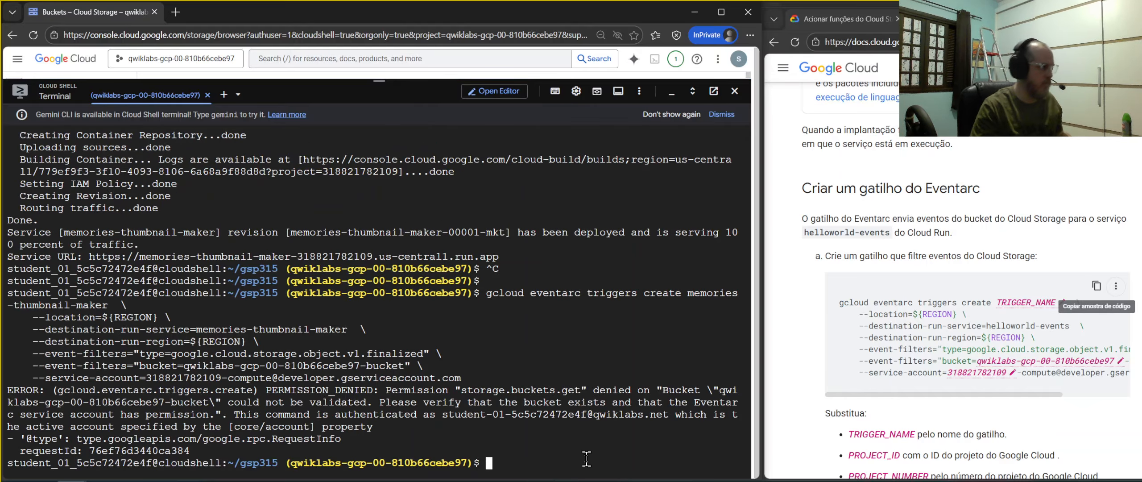
pyautogui.press('Up')
pyautogui.press('Return')
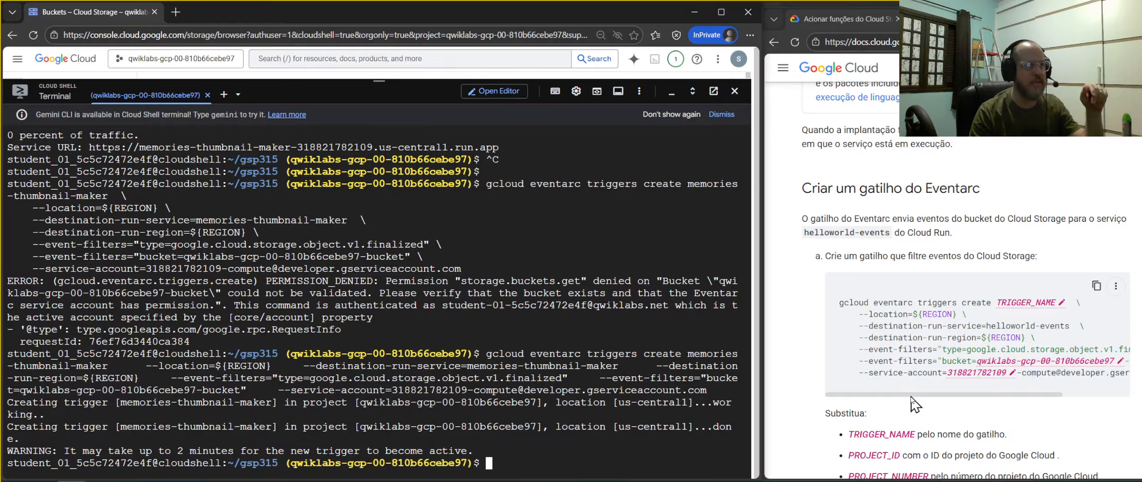
# - Review the documentation's trigger creation sample and its IAM role commands, including roles/eventarc.eventReceiver and roles/pubsub.publisher
pyautogui.moveTo(910, 395); pyautogui.dragTo(966, 396)
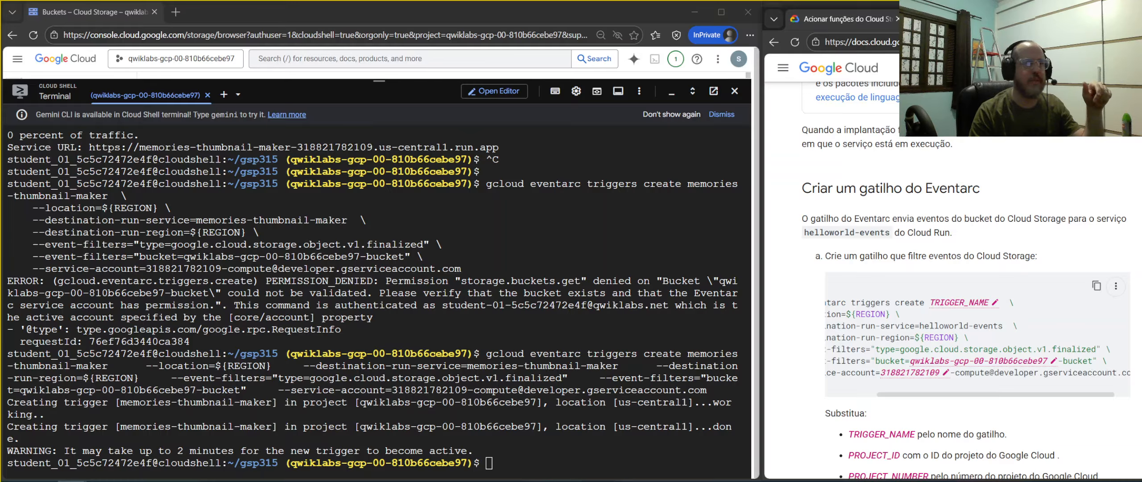
pyautogui.moveTo(1140, 298); pyautogui.dragTo(1140, 238)
pyautogui.scroll(10, 1058, 323)
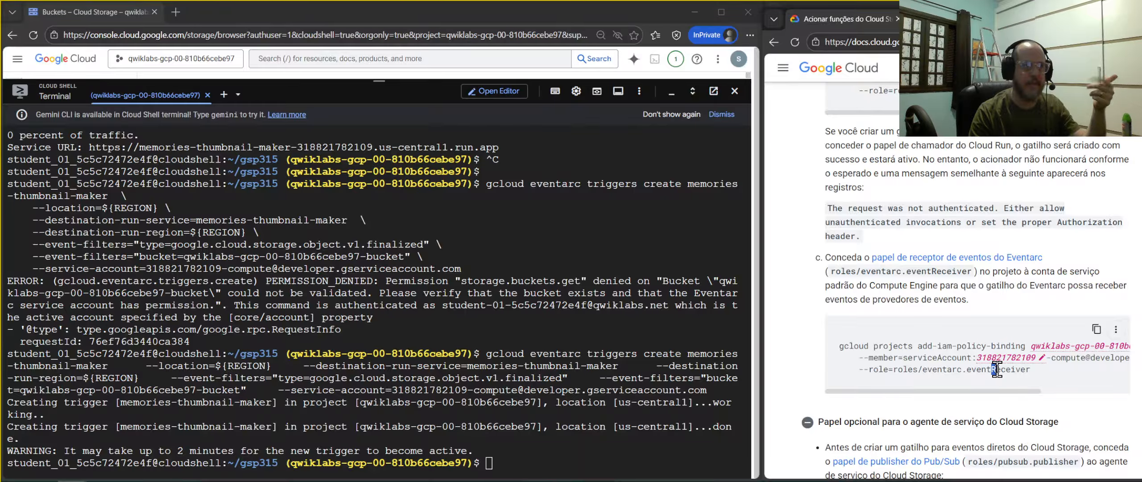
pyautogui.moveTo(995, 369); pyautogui.dragTo(996, 371)
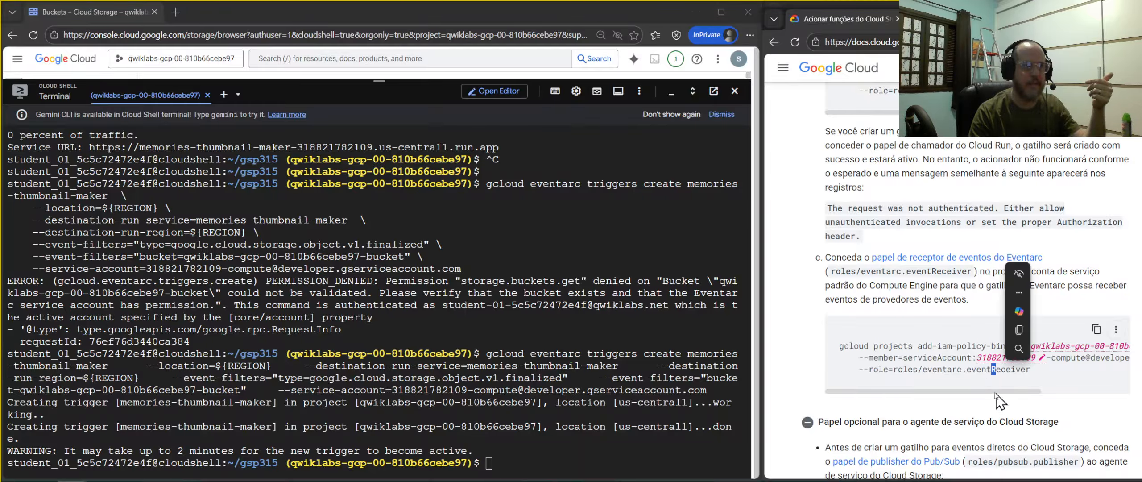
pyautogui.click(971, 370)
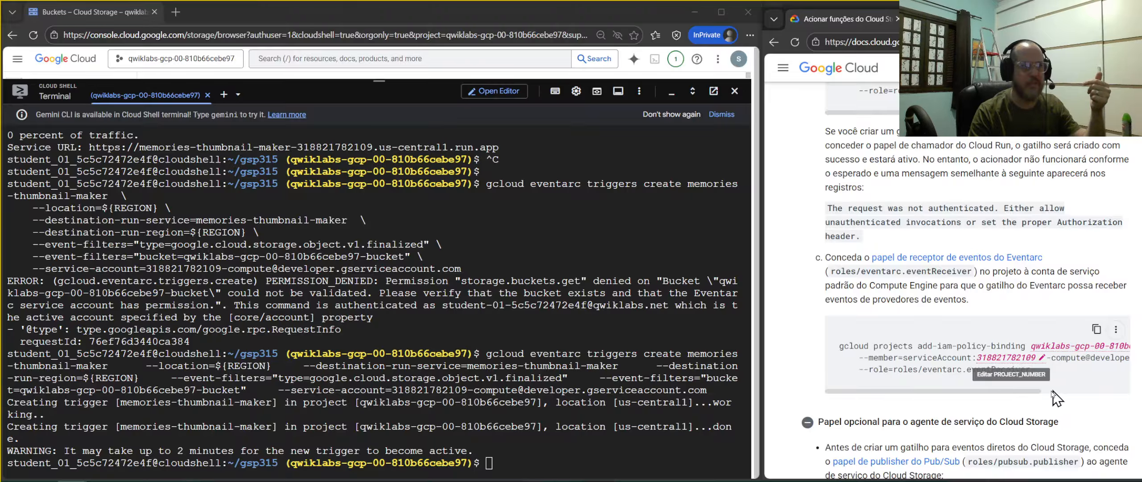
pyautogui.moveTo(1039, 391); pyautogui.dragTo(976, 401)
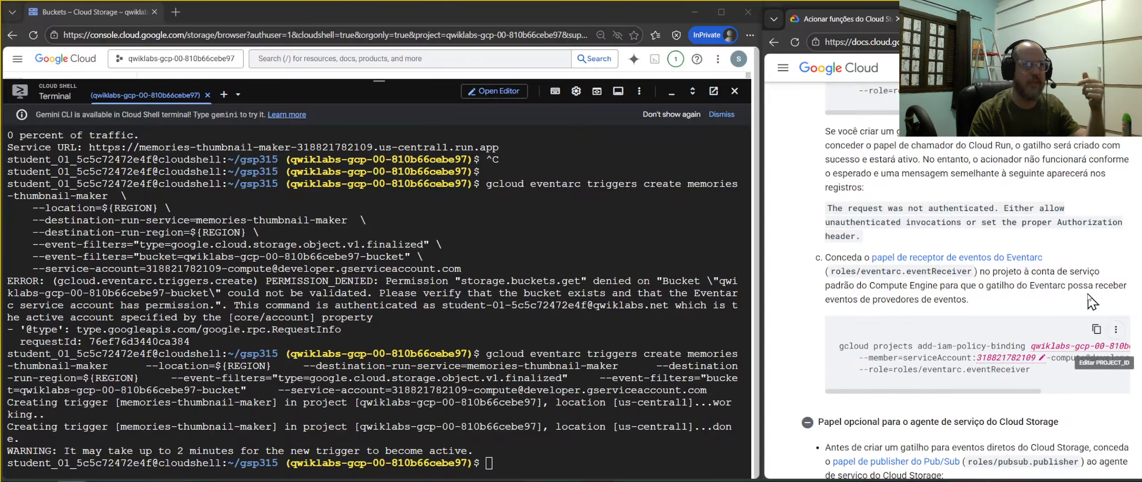
pyautogui.scroll(-5, 1092, 301)
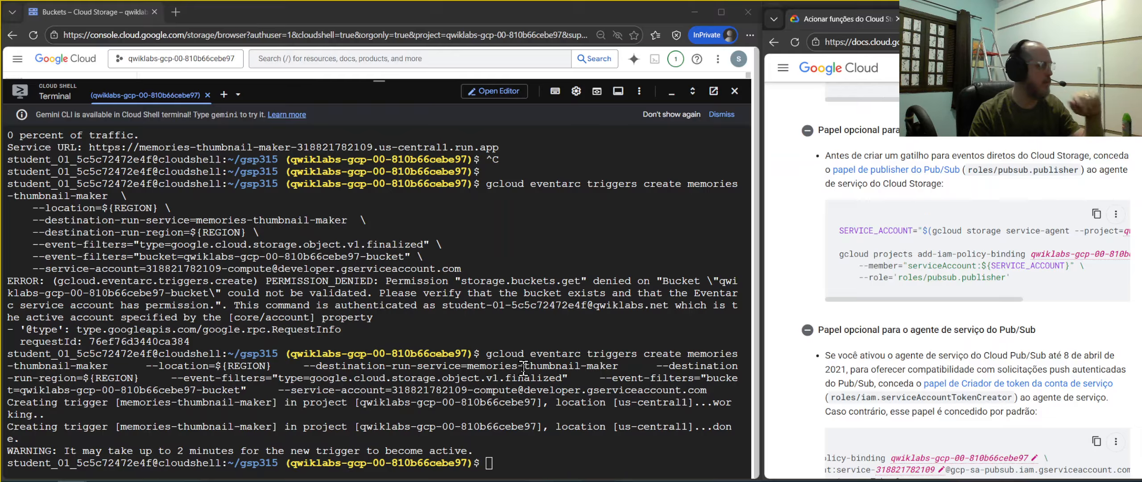
# - Open the Cloud Run overview in a new console tab by searching for function, and dismiss the navigation menu tip
pyautogui.moveTo(379, 80); pyautogui.dragTo(407, 400)
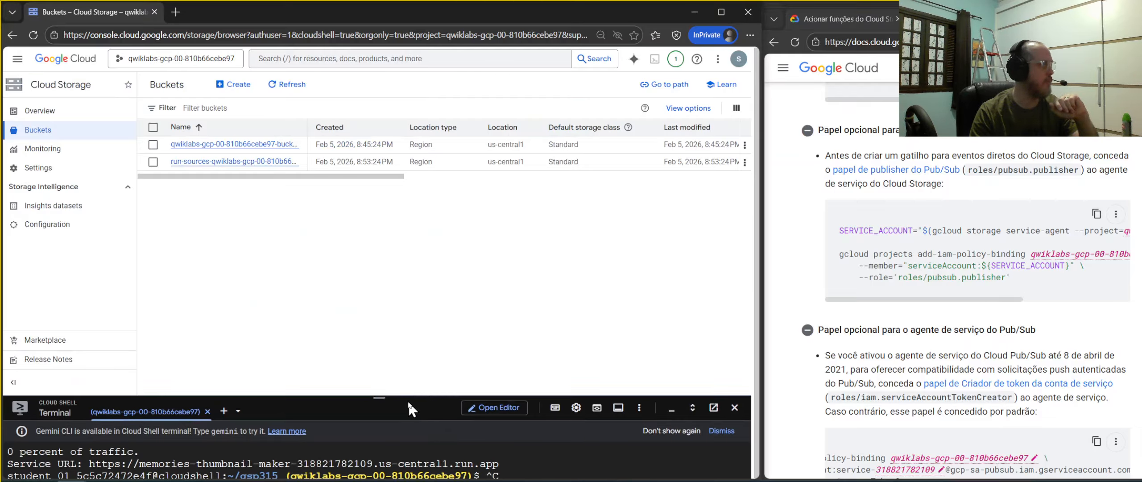
pyautogui.middleClick(80, 66)
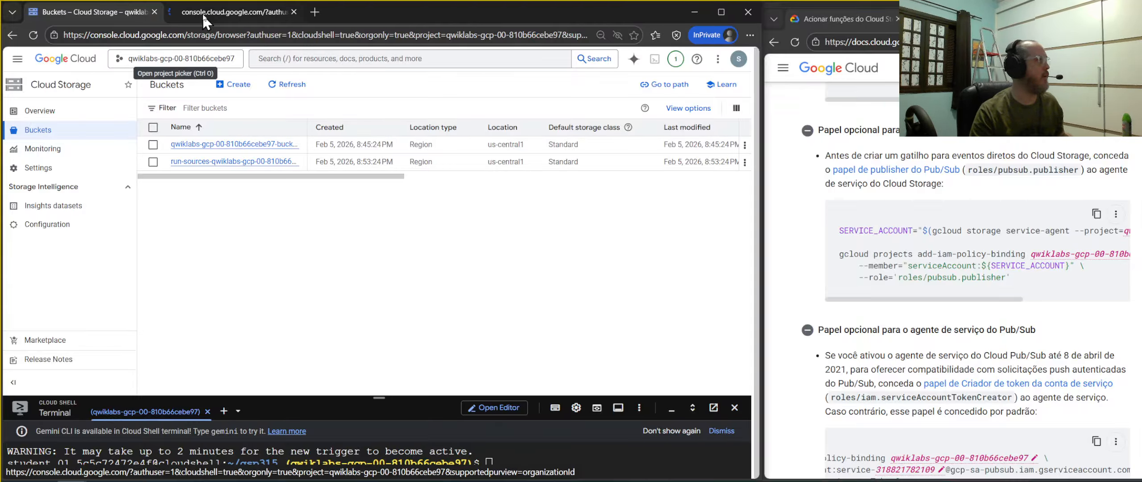
pyautogui.click(208, 17)
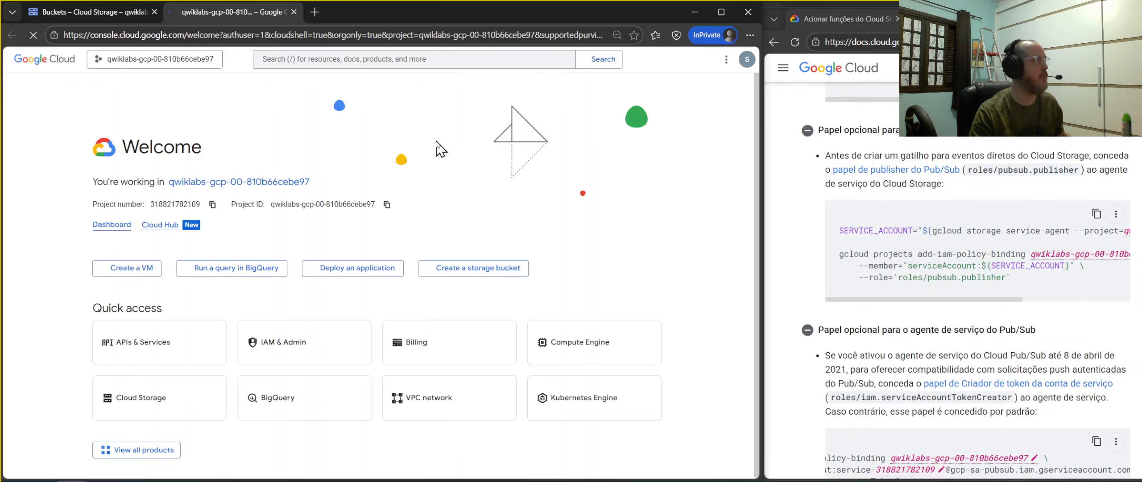
pyautogui.click(337, 59)
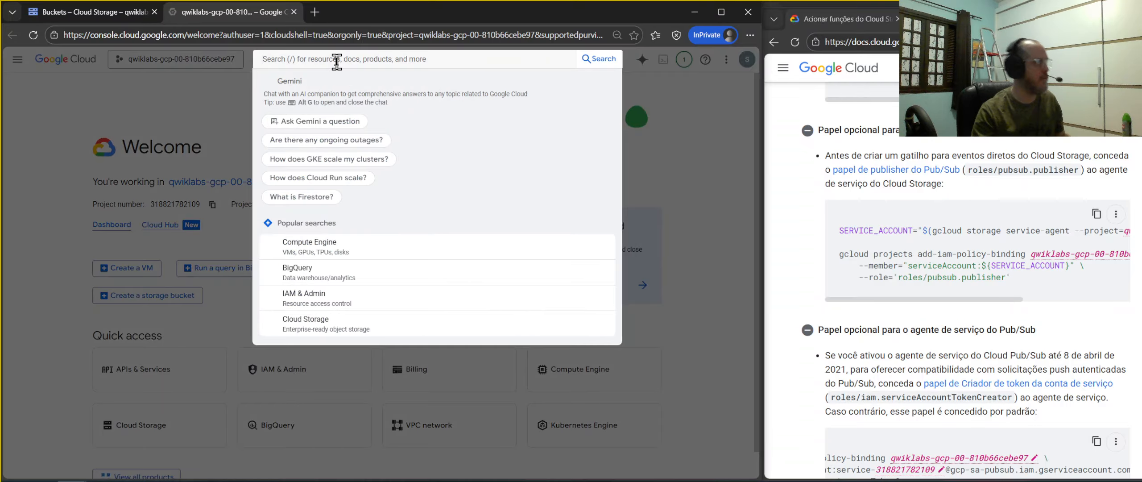
pyautogui.write('functi')
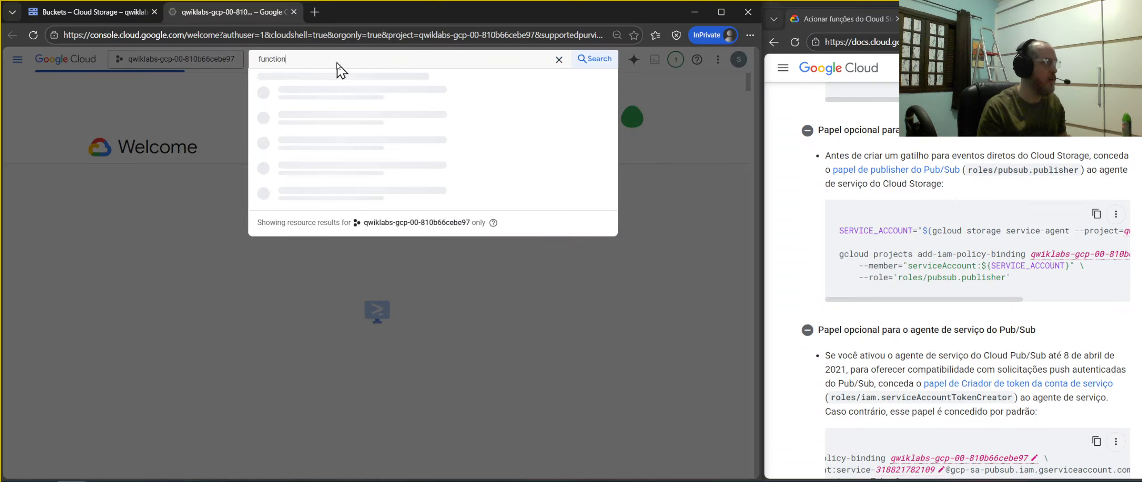
pyautogui.write('on')
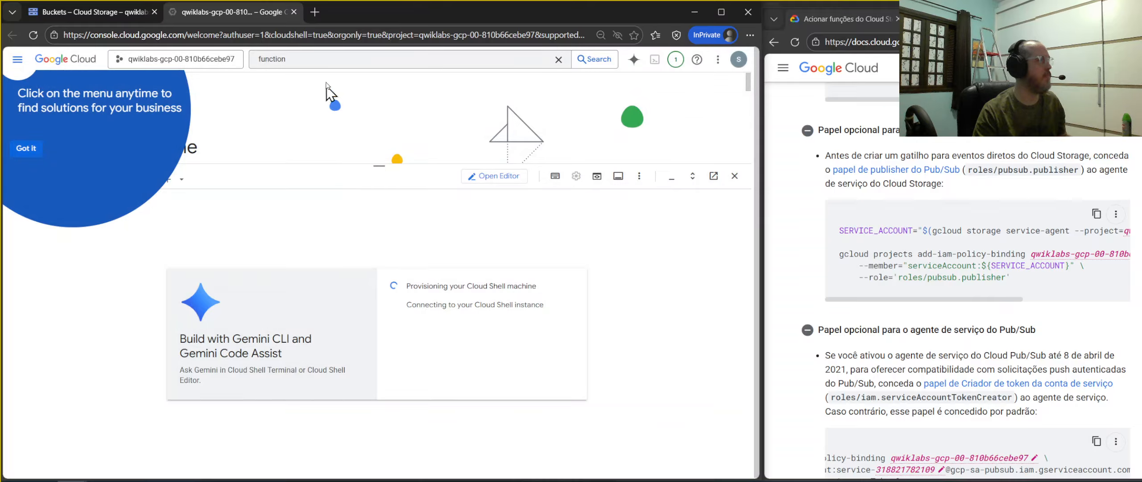
pyautogui.click(319, 58)
pyautogui.click(333, 254)
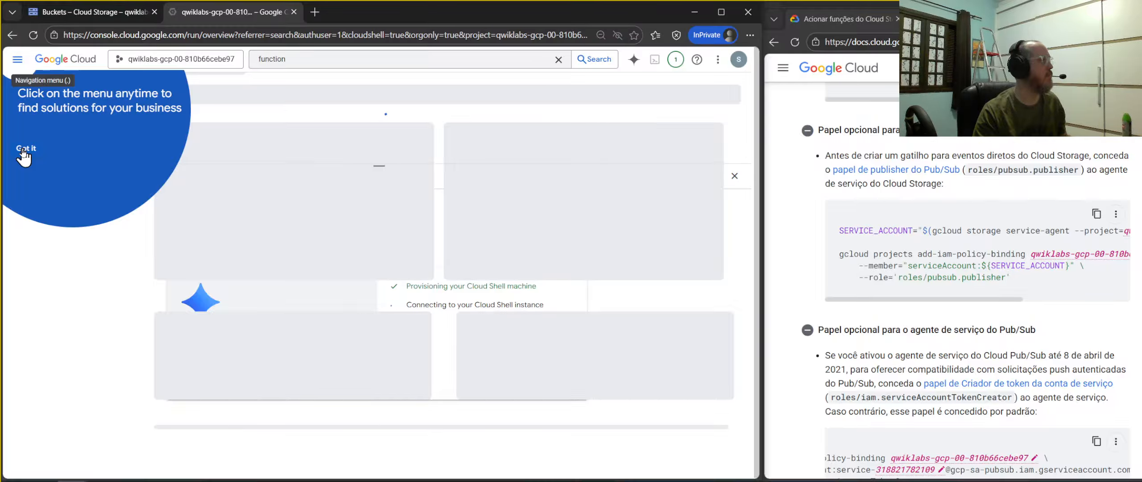
pyautogui.click(24, 150)
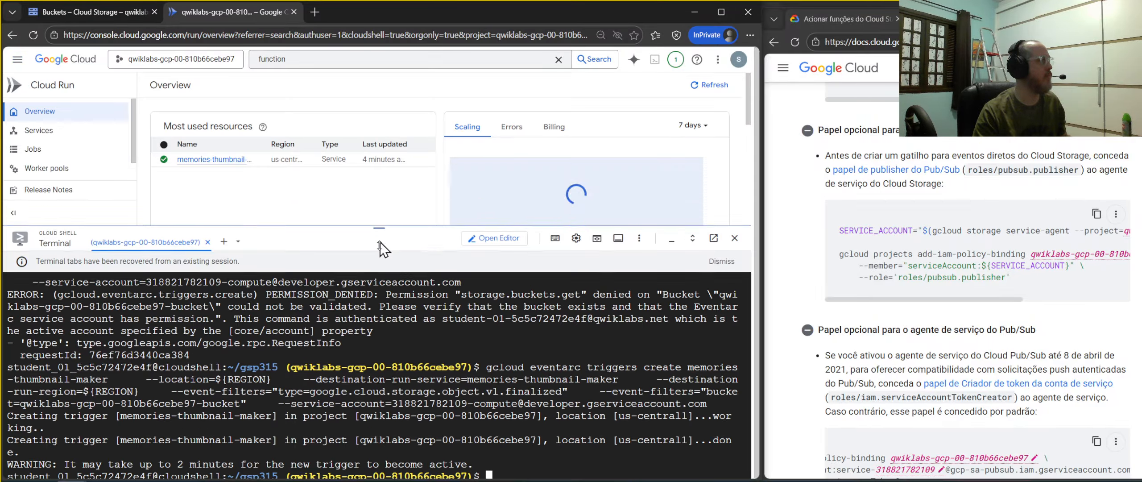
pyautogui.moveTo(380, 242); pyautogui.dragTo(385, 293)
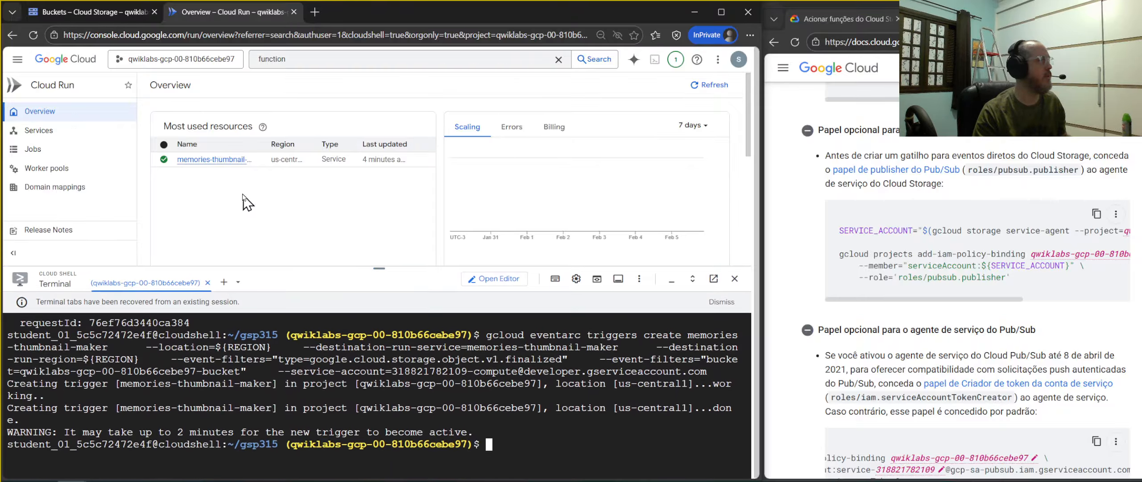
# - Open the triggers of the memories-thumbnail-maker service and review the Eventarc trigger's event type, source bucket, destination and service account
pyautogui.click(228, 160)
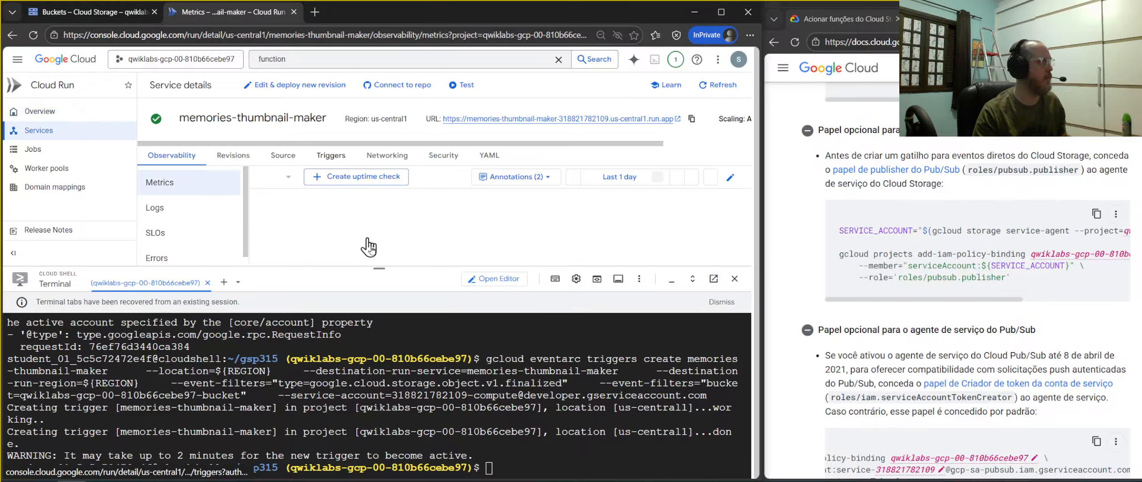
pyautogui.moveTo(379, 268); pyautogui.dragTo(380, 375)
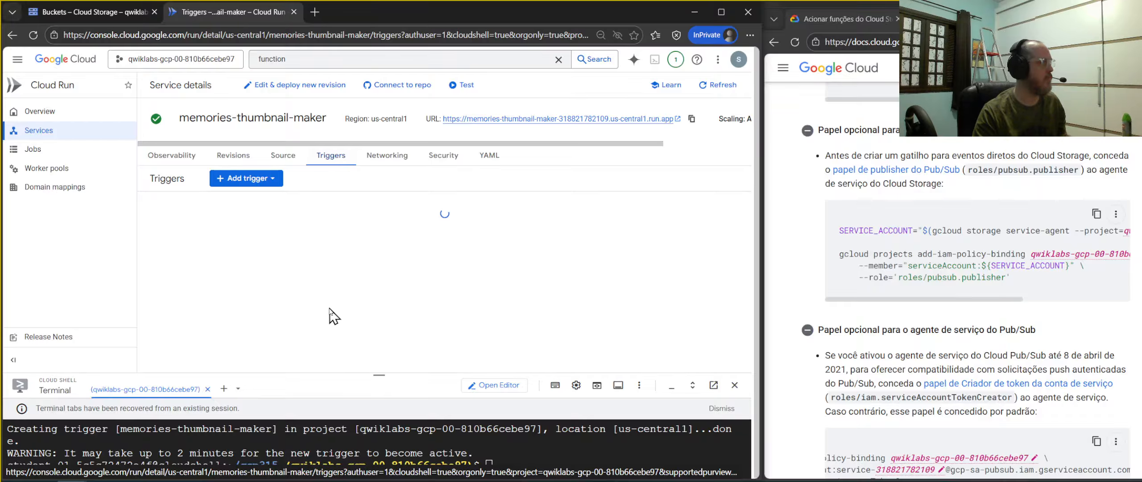
pyautogui.scroll(-1, 281, 261)
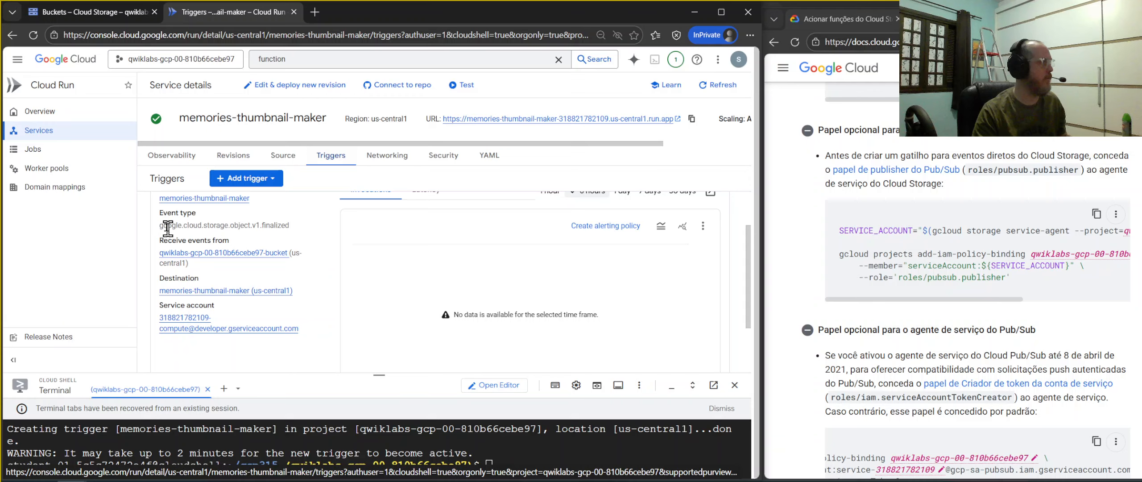
pyautogui.scroll(1, 165, 223)
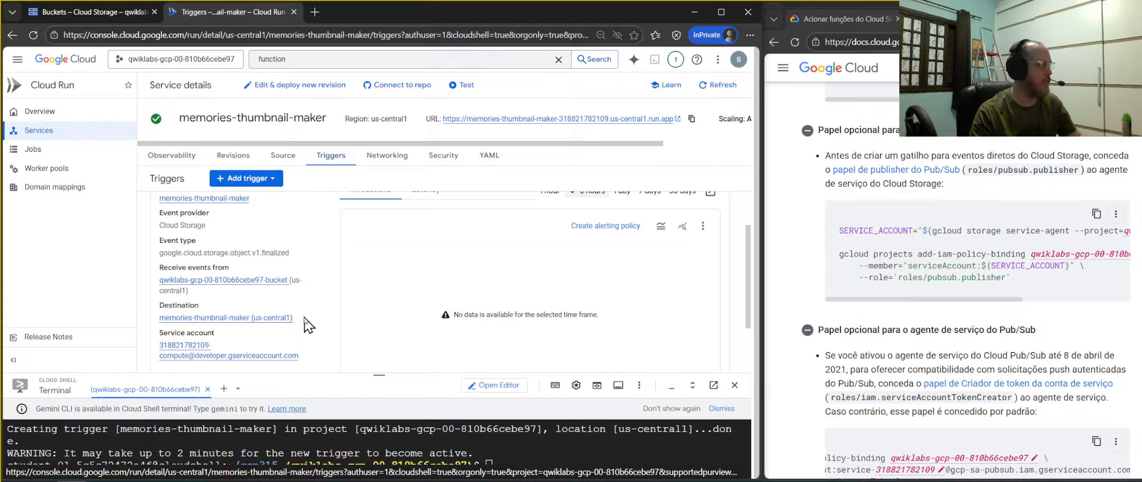
pyautogui.scroll(-2, 306, 325)
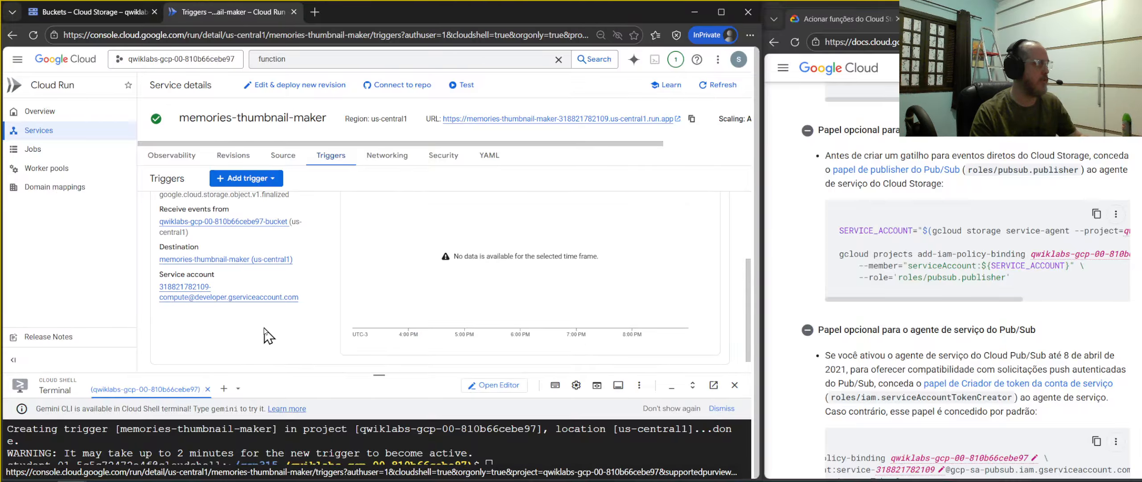
pyautogui.scroll(3, 303, 335)
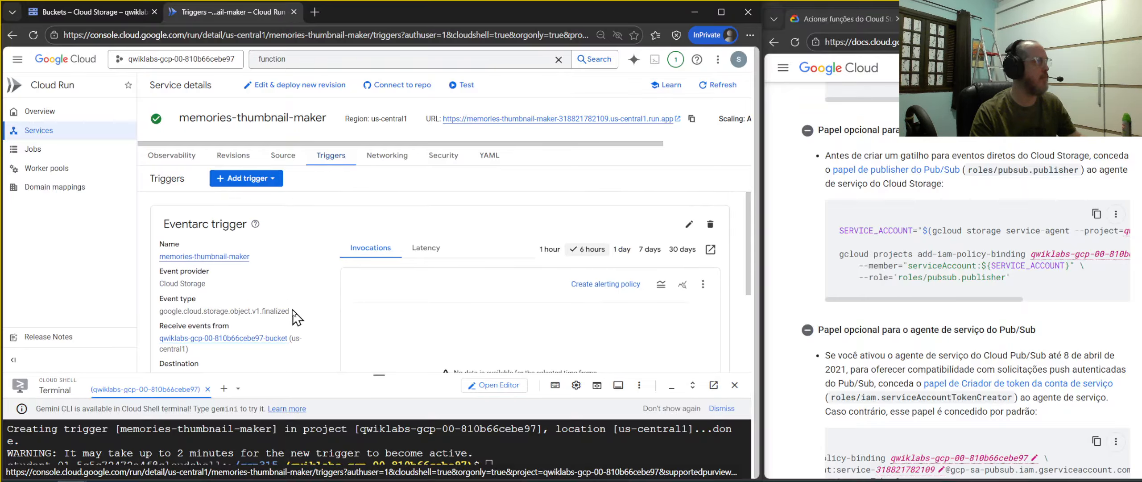
# - Enlarge and clear the Cloud Shell terminal, and find the trigger confirmation command in the Eventarc documentation
pyautogui.moveTo(378, 375); pyautogui.dragTo(378, 100)
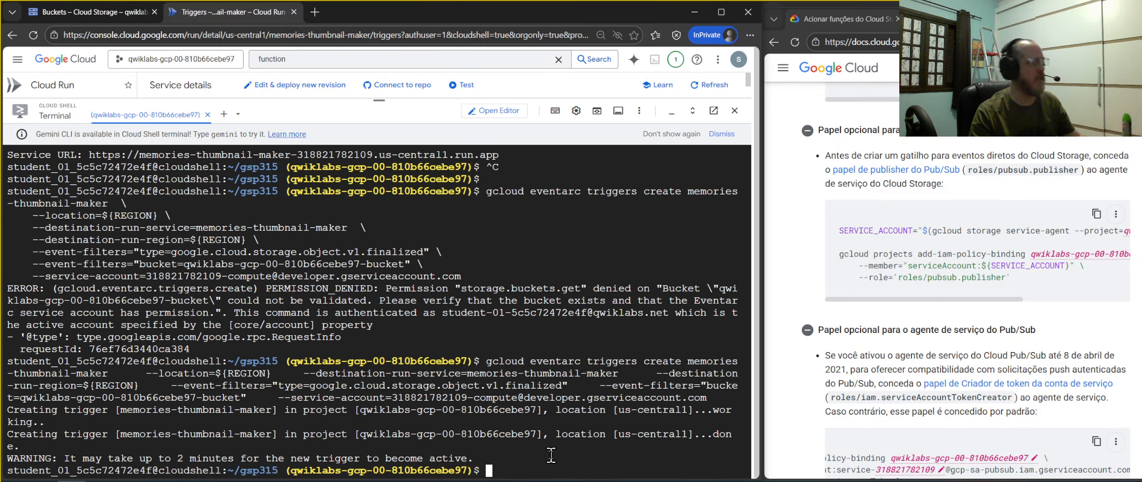
pyautogui.hotkey('ctrl', 'l')
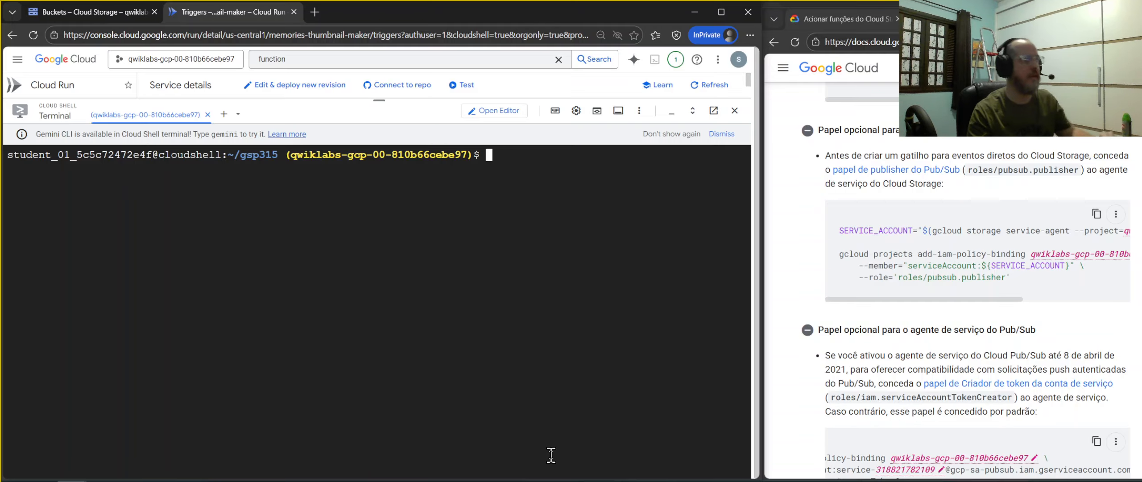
pyautogui.scroll(-8, 878, 378)
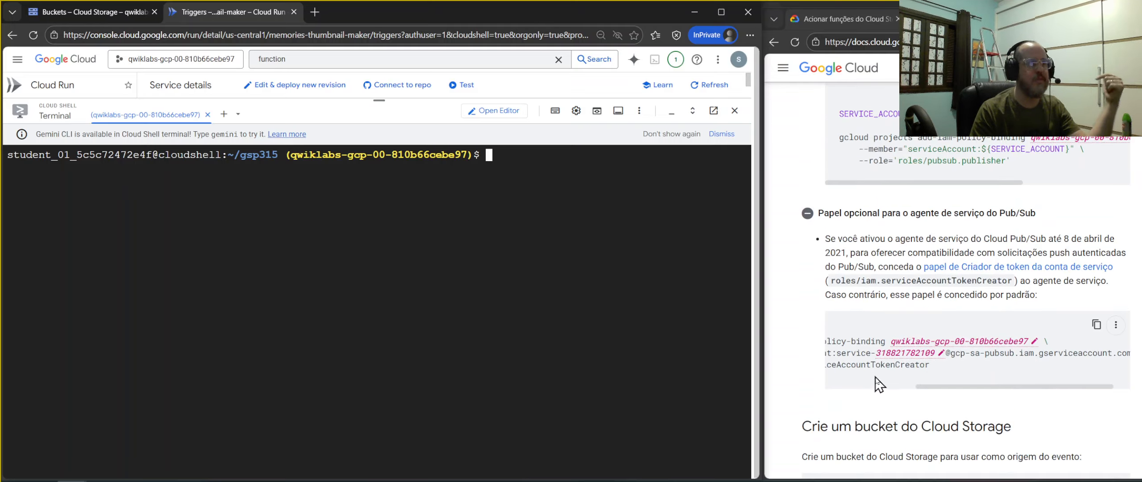
pyautogui.click(1077, 279)
pyautogui.scroll(-15, 966, 279)
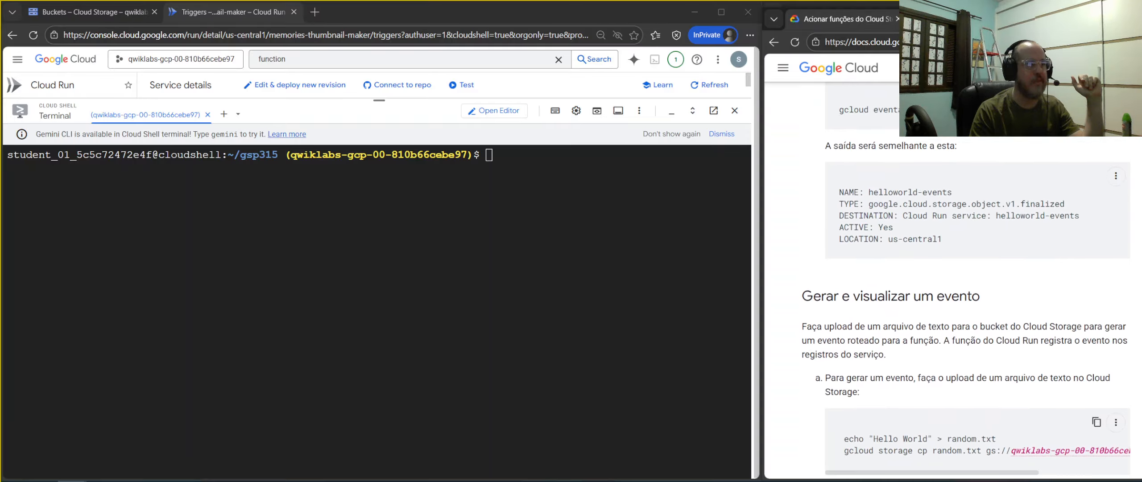
pyautogui.scroll(6, 967, 366)
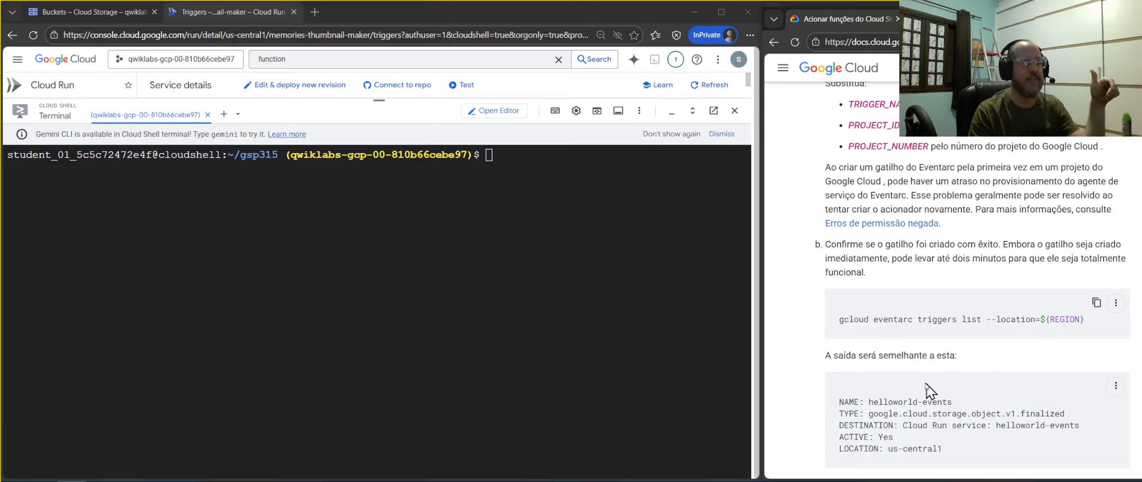
pyautogui.scroll(6, 936, 374)
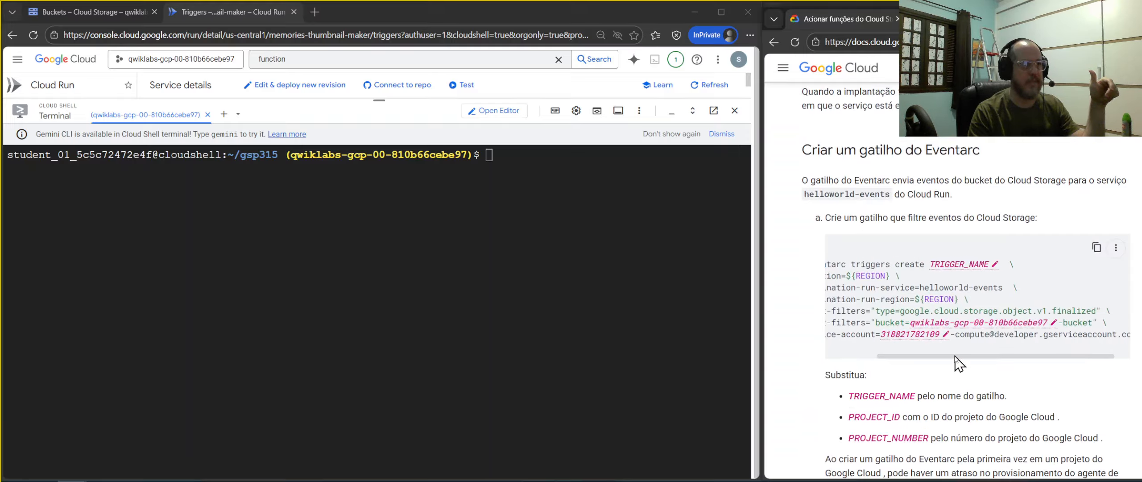
pyautogui.hscroll(-3, 959, 356)
pyautogui.scroll(-4, 950, 370)
pyautogui.scroll(-3, 933, 371)
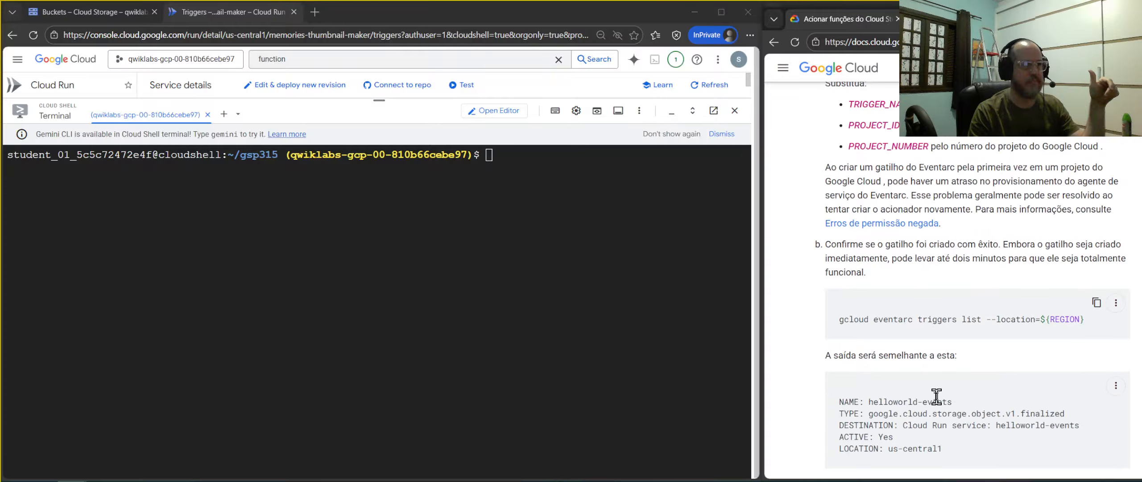
# - Copy the documentation's gcloud eventarc triggers list --location=${REGION} command and run it in Cloud Shell
pyautogui.click(1105, 306)
pyautogui.click(627, 250)
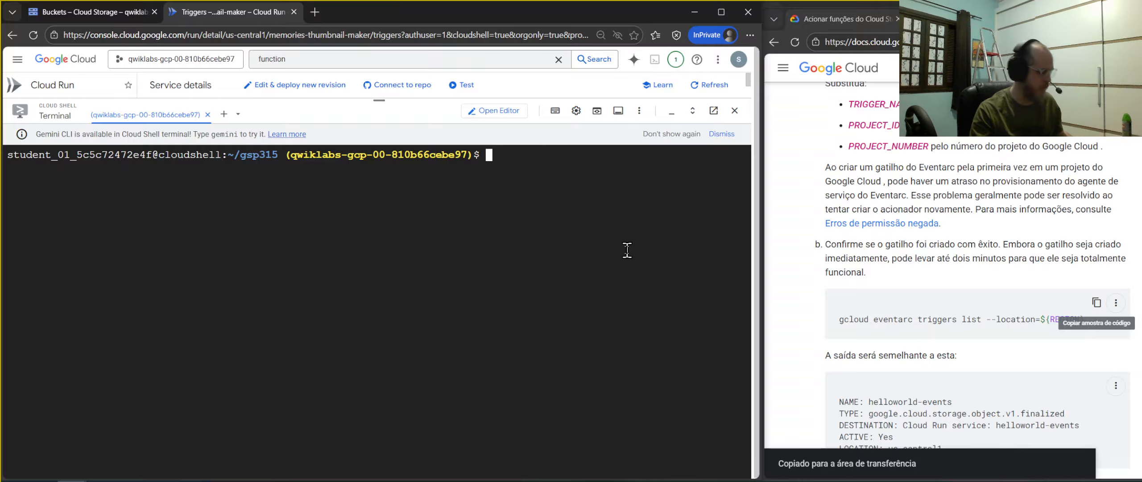
pyautogui.hotkey('ctrl', 'v')
pyautogui.press('Return')
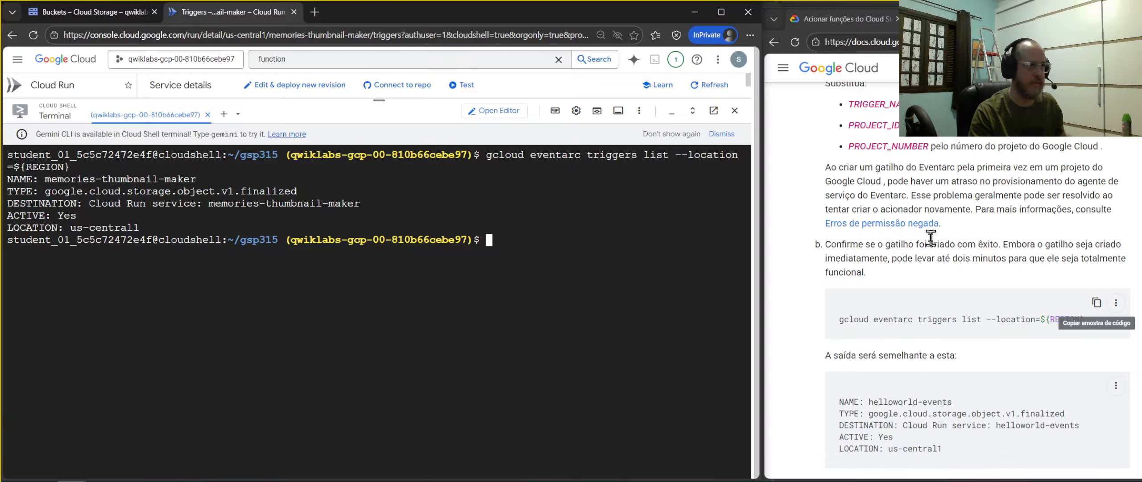
# - Review the documentation's sample commands for generating an event by uploading random.txt to the bucket
pyautogui.scroll(-8, 927, 236)
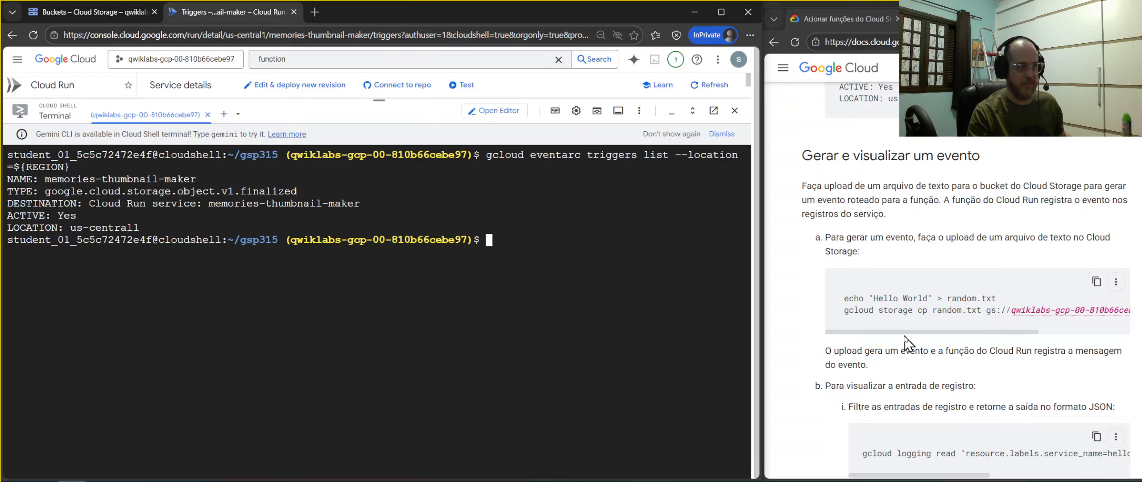
pyautogui.moveTo(981, 310); pyautogui.dragTo(926, 310)
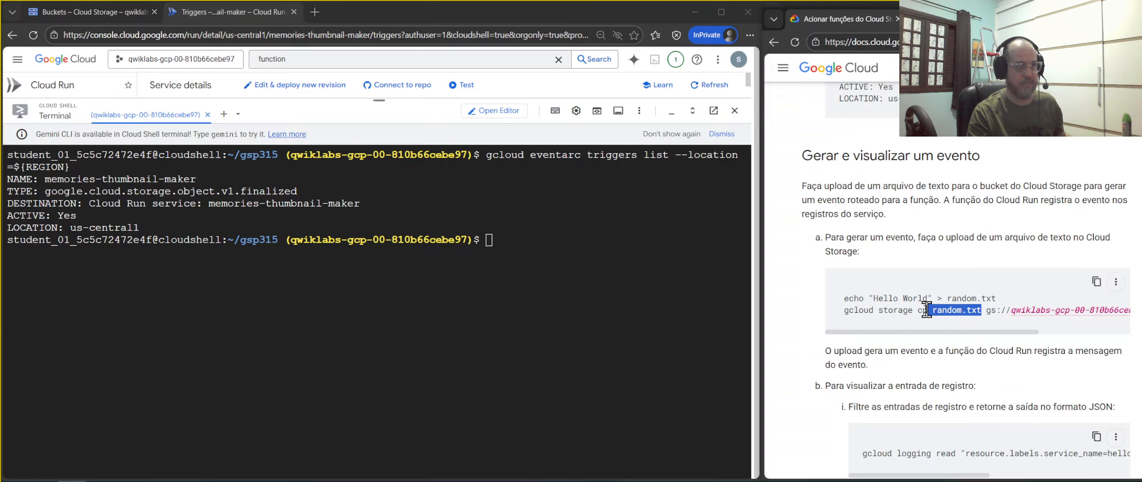
pyautogui.click(986, 382)
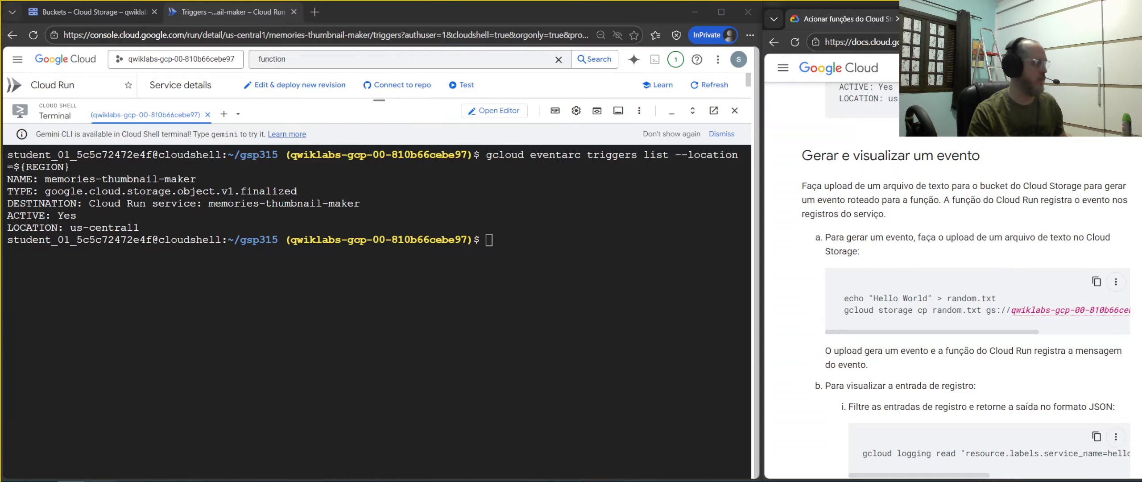
# - Switch to the lab instructions window and locate the index.js code of Task 3
pyautogui.click(72, 481)
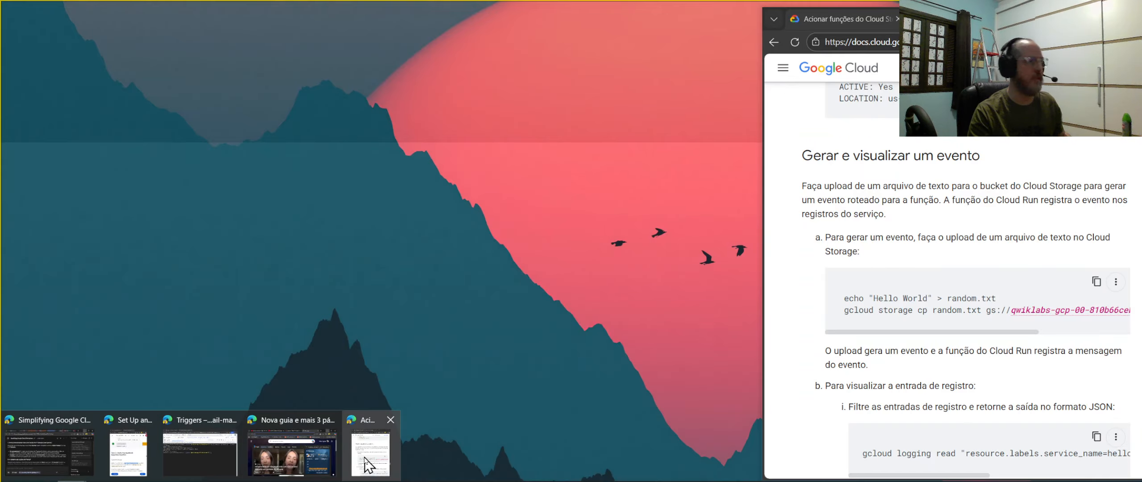
pyautogui.click(128, 459)
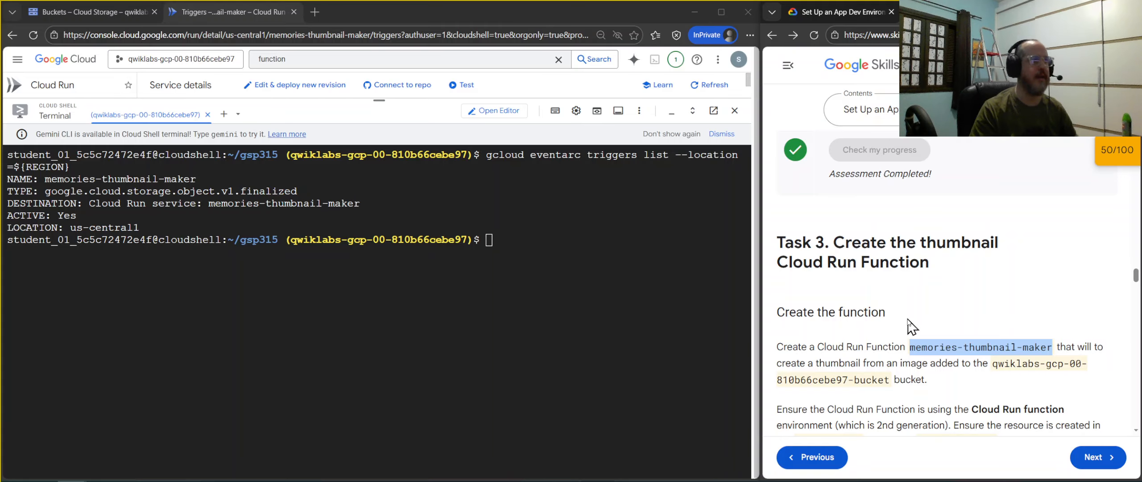
pyautogui.scroll(20, 908, 325)
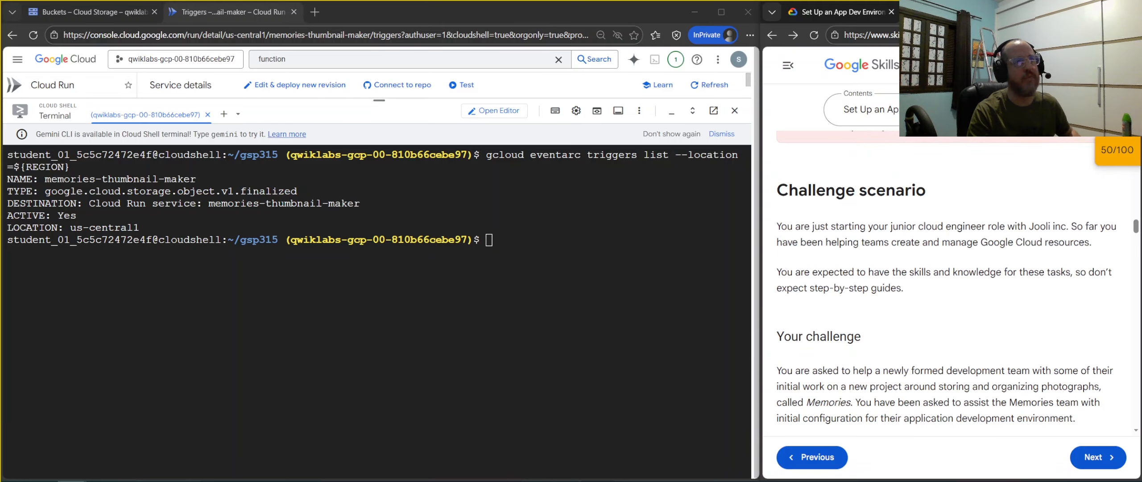
pyautogui.moveTo(1136, 225); pyautogui.dragTo(1134, 299)
pyautogui.scroll(5, 1121, 305)
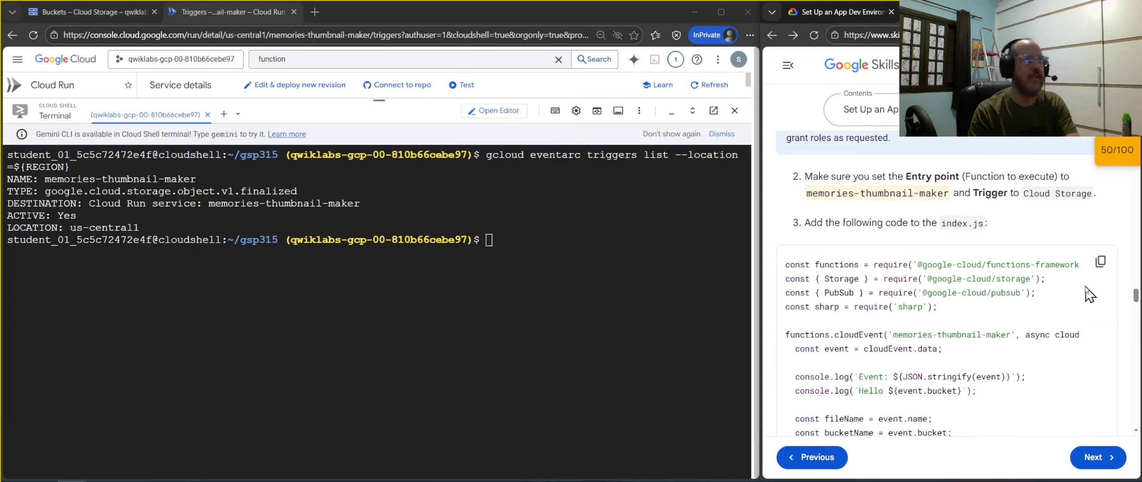
pyautogui.scroll(-1, 1122, 306)
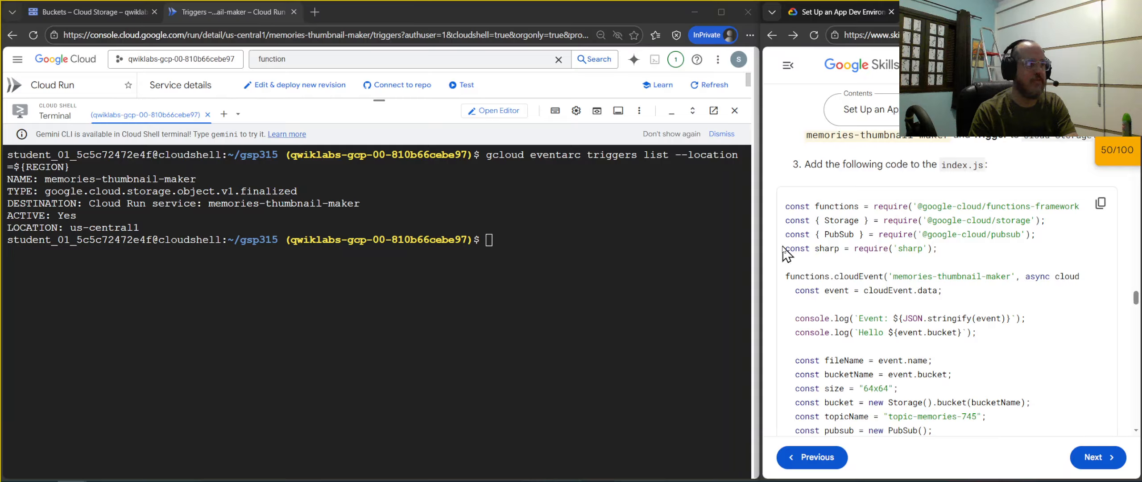
# - Examine the index.js code's sharp import, cloudEvent function, event variables and 64x64_thumbnail file name check
pyautogui.moveTo(808, 248); pyautogui.dragTo(961, 263)
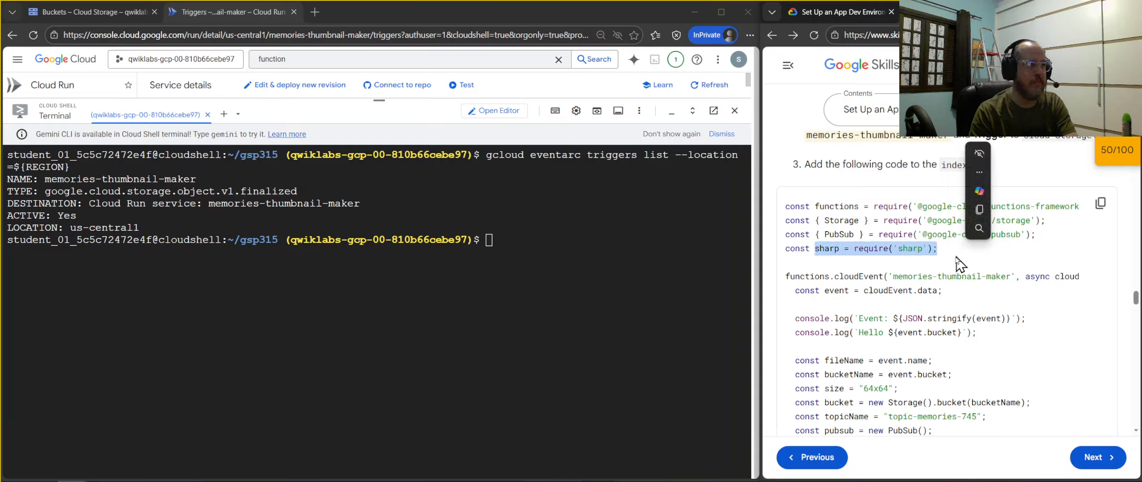
pyautogui.click(925, 257)
pyautogui.moveTo(815, 250); pyautogui.dragTo(965, 255)
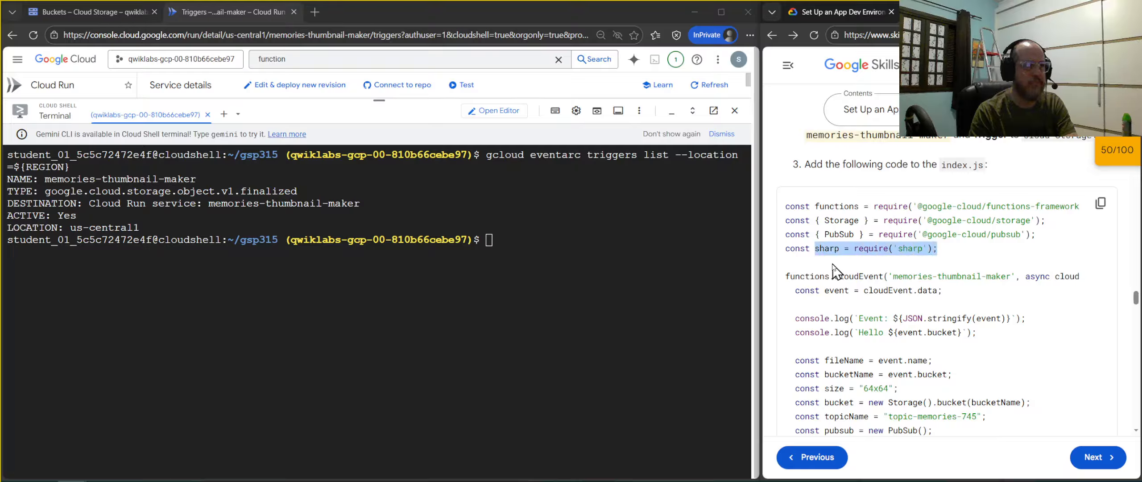
pyautogui.click(897, 271)
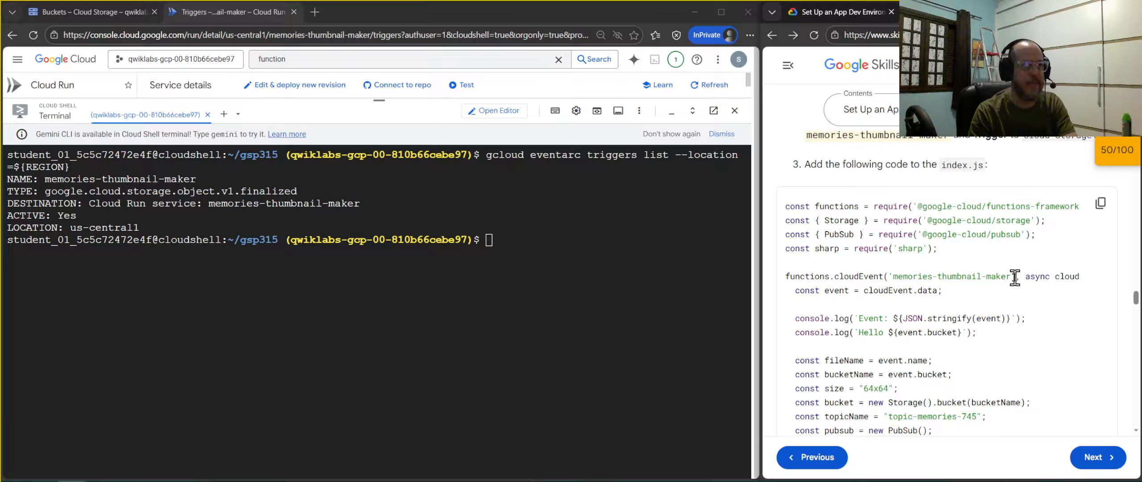
pyautogui.scroll(-3, 1024, 317)
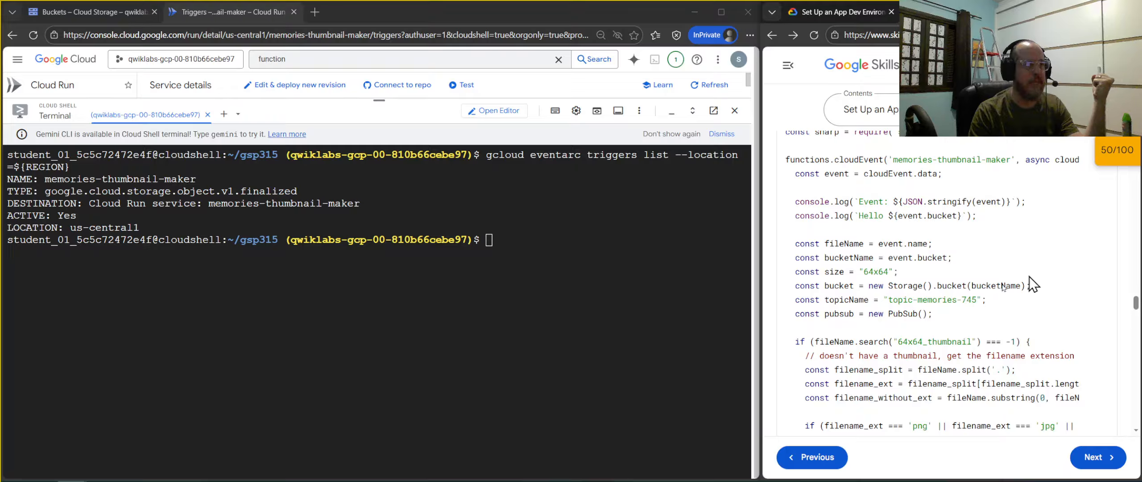
pyautogui.scroll(-1, 1063, 275)
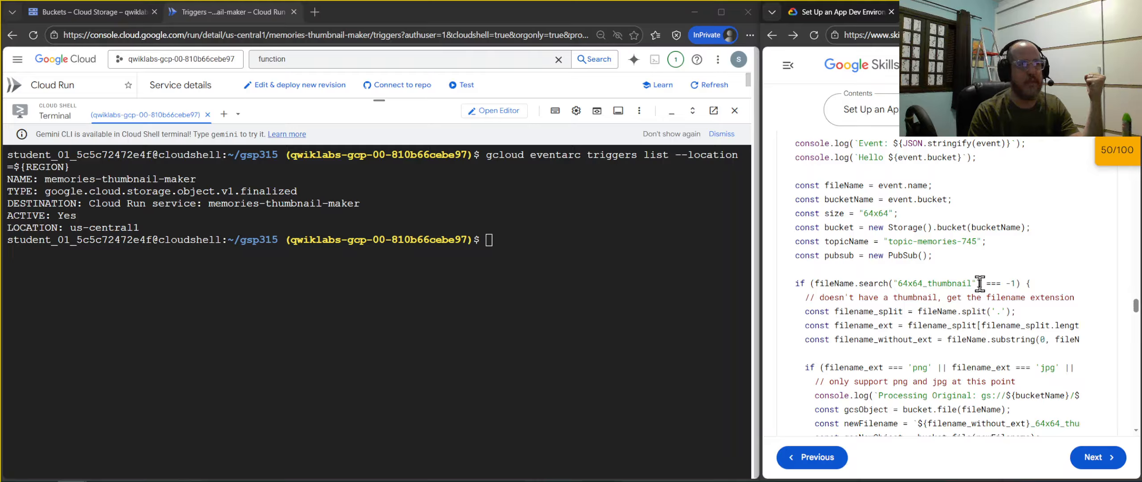
pyautogui.moveTo(972, 284); pyautogui.dragTo(839, 284)
pyautogui.click(972, 319)
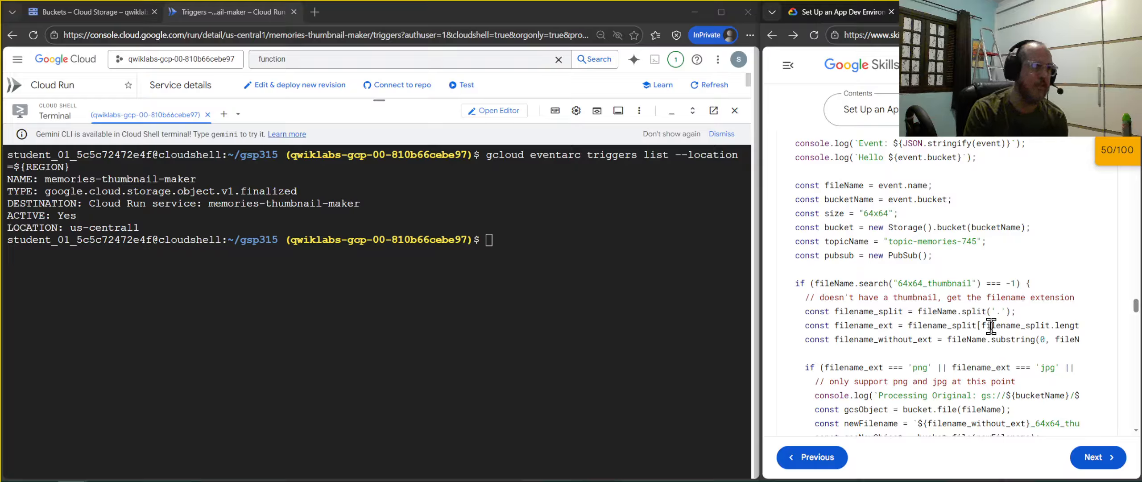
# - Examine the code's png, jpg and jpeg extension condition and its sharp resize call with 64 by 64 dimensions
pyautogui.scroll(-1, 984, 307)
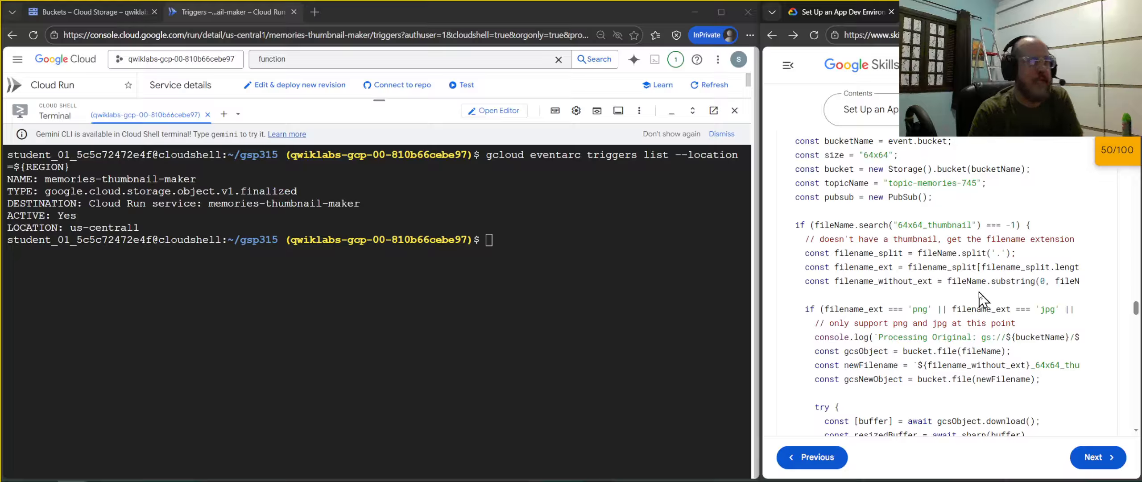
pyautogui.scroll(-1, 978, 268)
pyautogui.moveTo(896, 252); pyautogui.dragTo(944, 281)
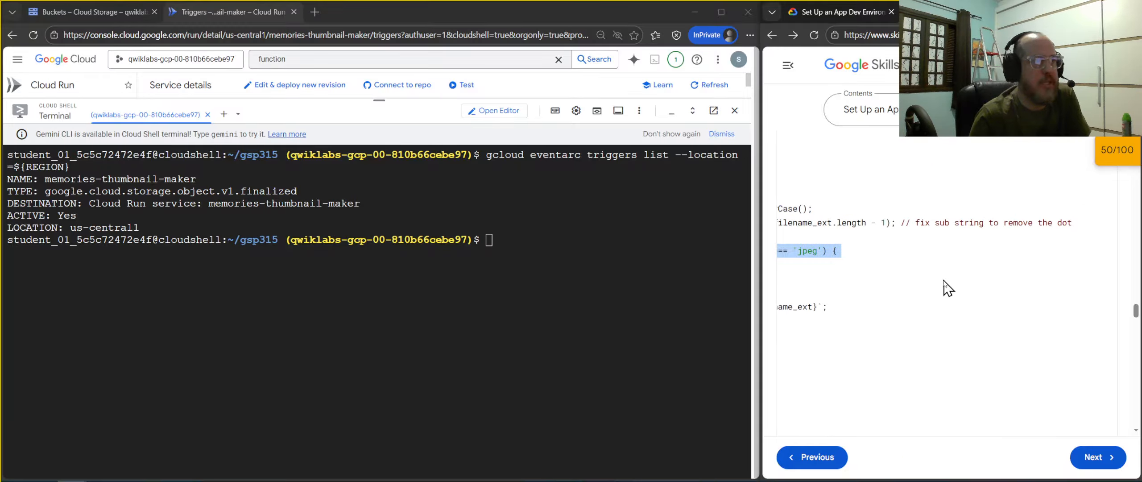
pyautogui.tripleClick(862, 252)
pyautogui.click(1017, 280)
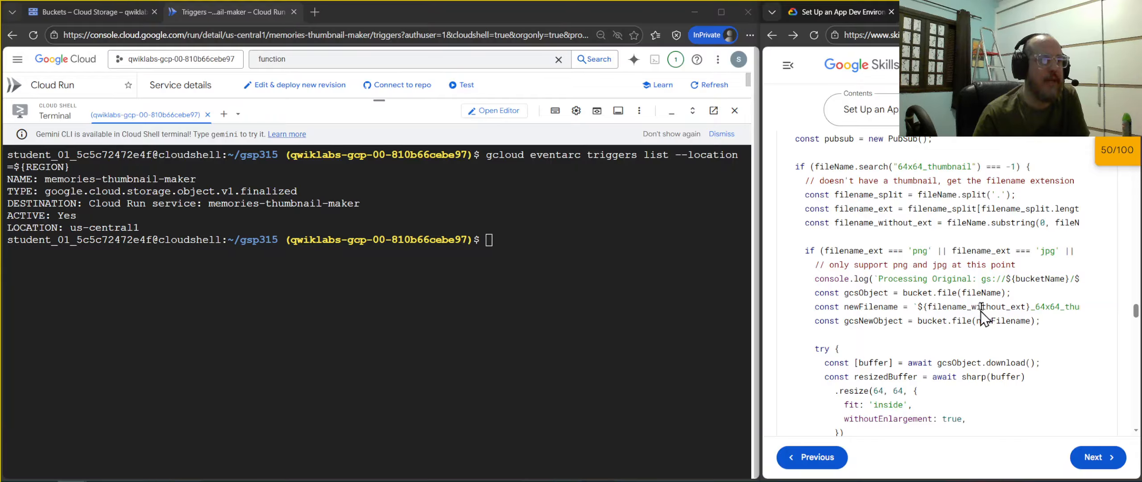
pyautogui.scroll(-3, 980, 312)
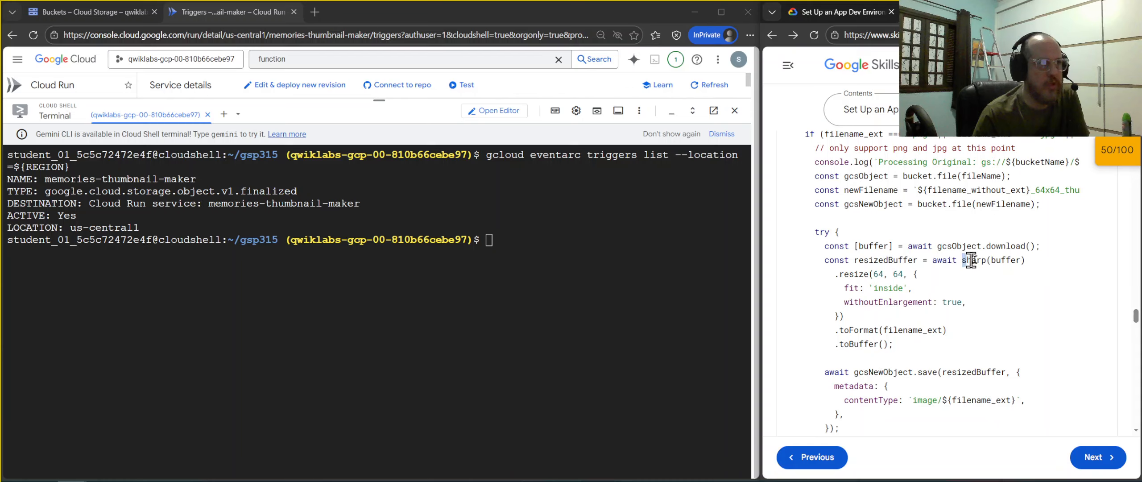
pyautogui.moveTo(962, 259); pyautogui.dragTo(902, 274)
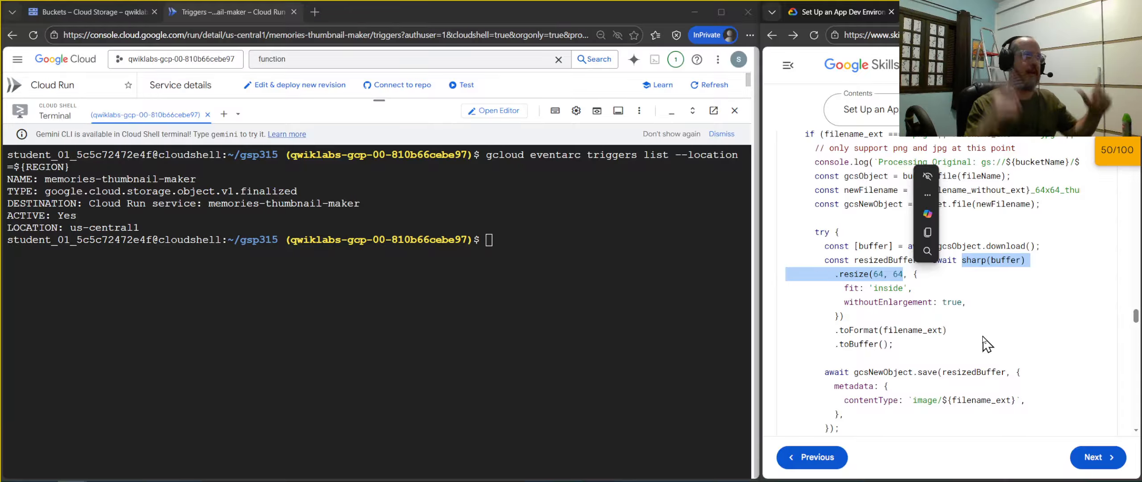
pyautogui.scroll(-15, 987, 344)
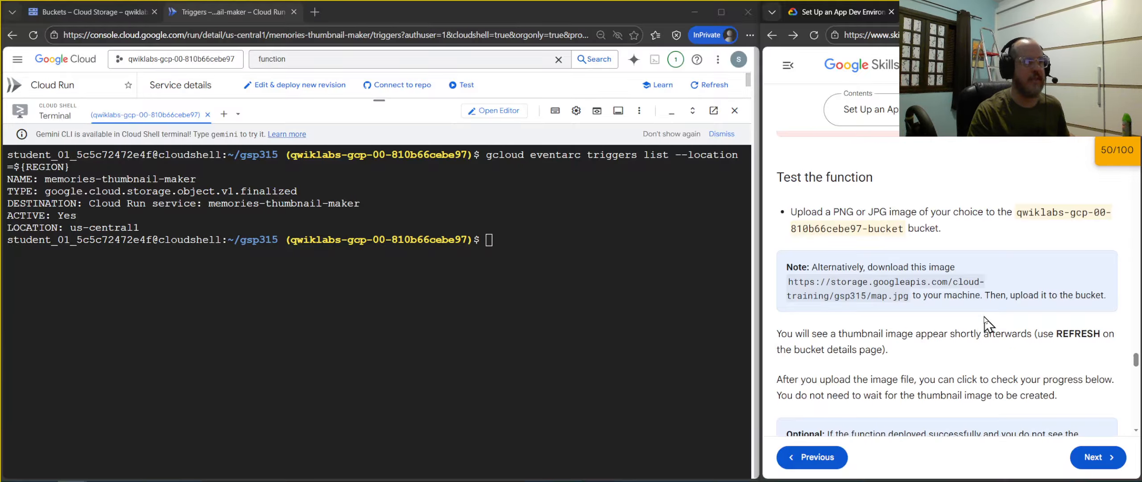
pyautogui.moveTo(787, 282); pyautogui.dragTo(910, 295)
pyautogui.hotkey('ctrl', 'c')
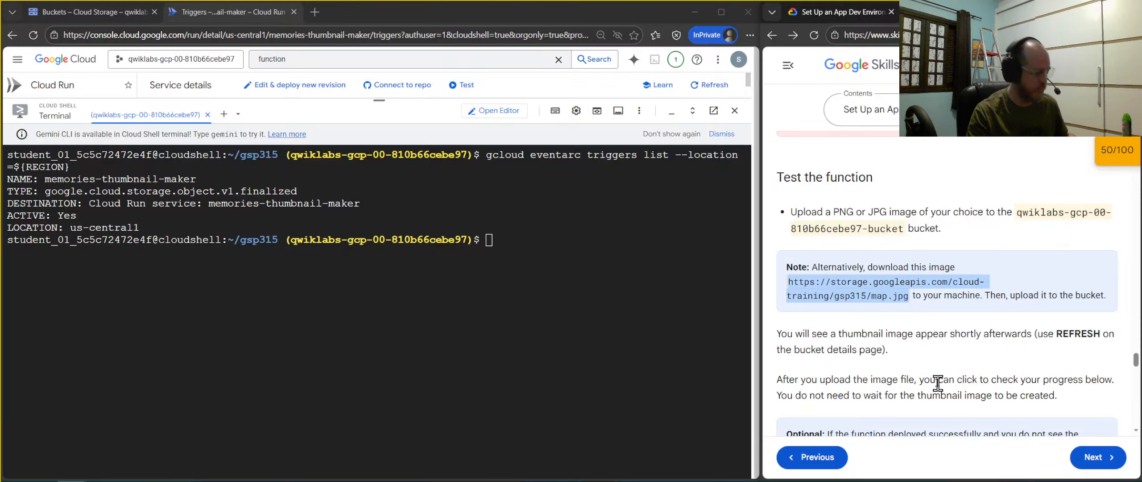
# - View the map.jpg sample image at the copied URL in a separate, maximized browser window, and close that window
pyautogui.click(1028, 12)
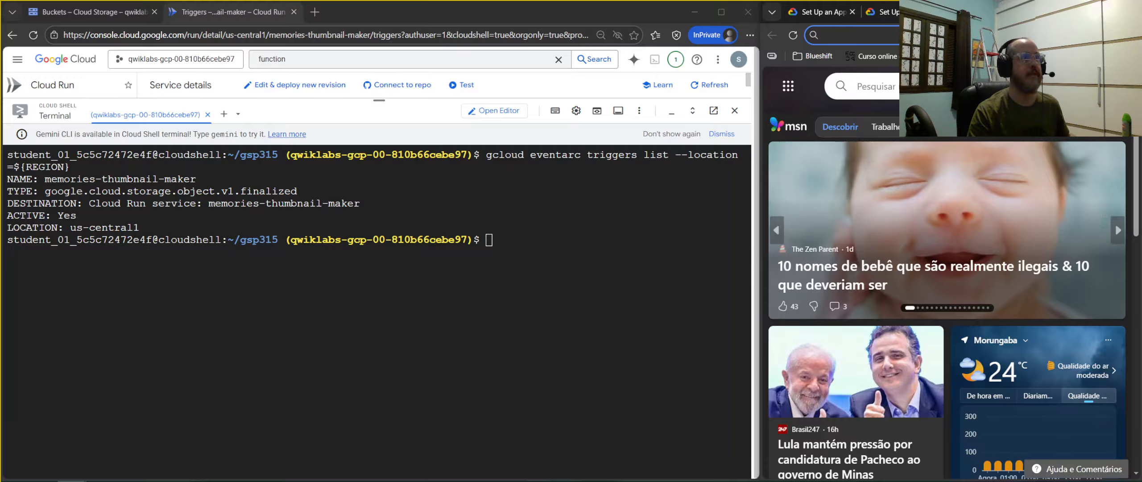
pyautogui.moveTo(1003, 12); pyautogui.dragTo(615, 147)
pyautogui.moveTo(683, 138); pyautogui.dragTo(696, 60)
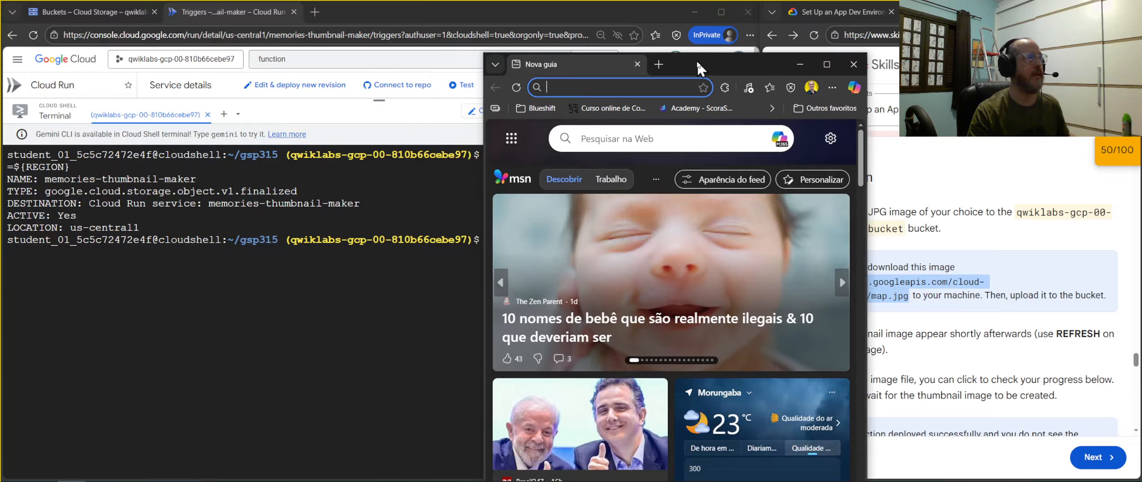
pyautogui.doubleClick(694, 65)
pyautogui.click(489, 35)
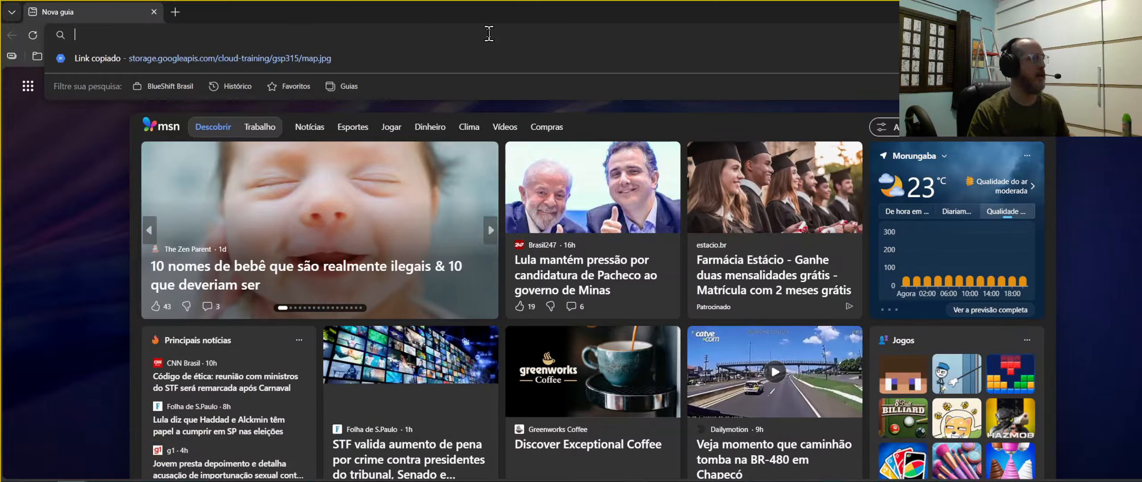
pyautogui.hotkey('ctrl', 'v')
pyautogui.press('Return')
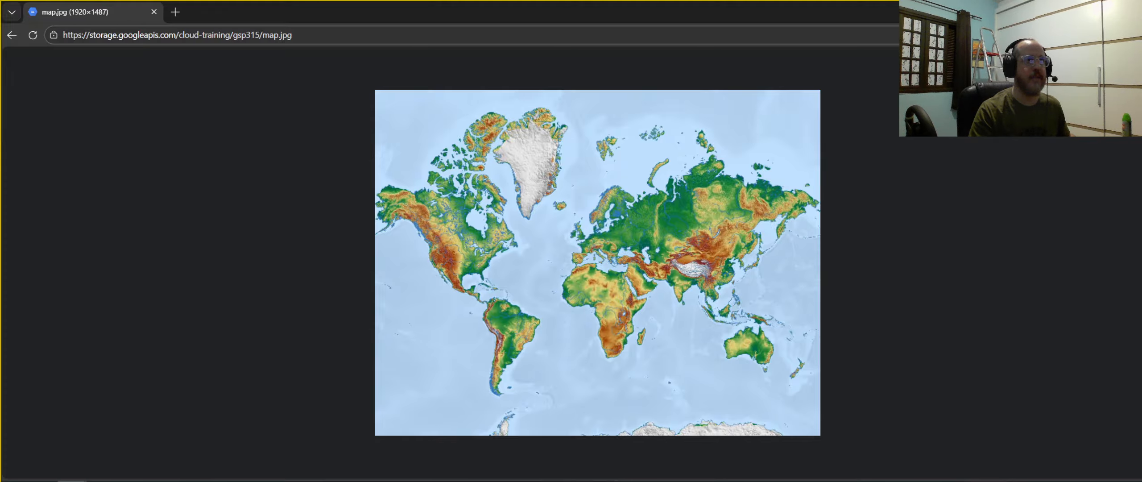
pyautogui.click(1132, 11)
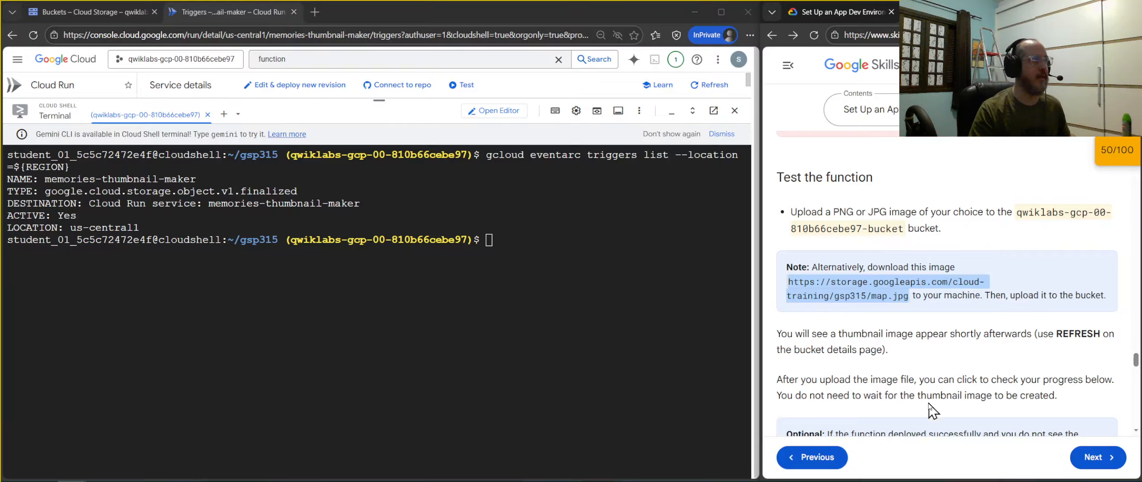
# - Open the details of the qwiklabs-gcp-00-810b66cebe97-bucket bucket in Cloud Storage and slightly enlarge the terminal area
pyautogui.moveTo(343, 118); pyautogui.dragTo(439, 238)
pyautogui.click(89, 12)
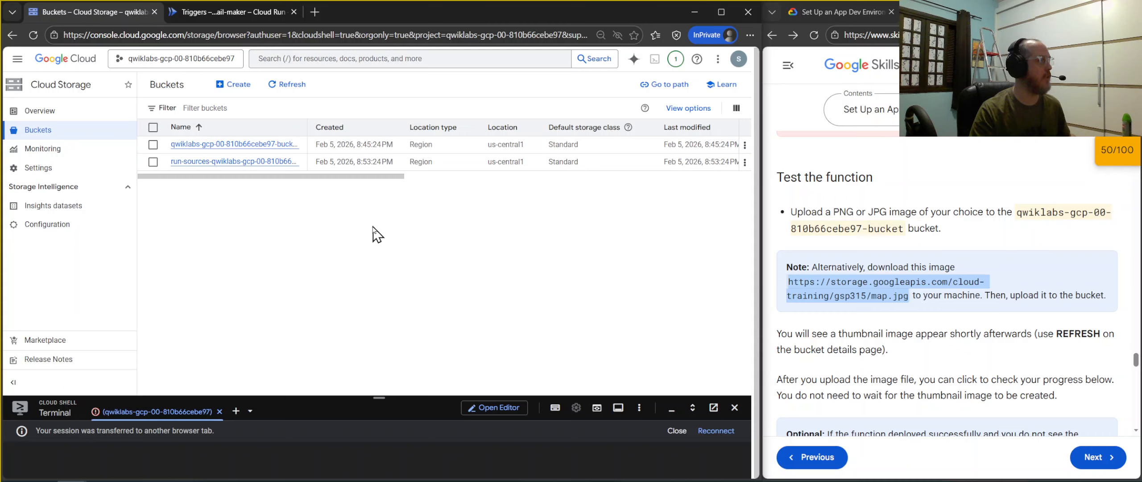
pyautogui.click(225, 143)
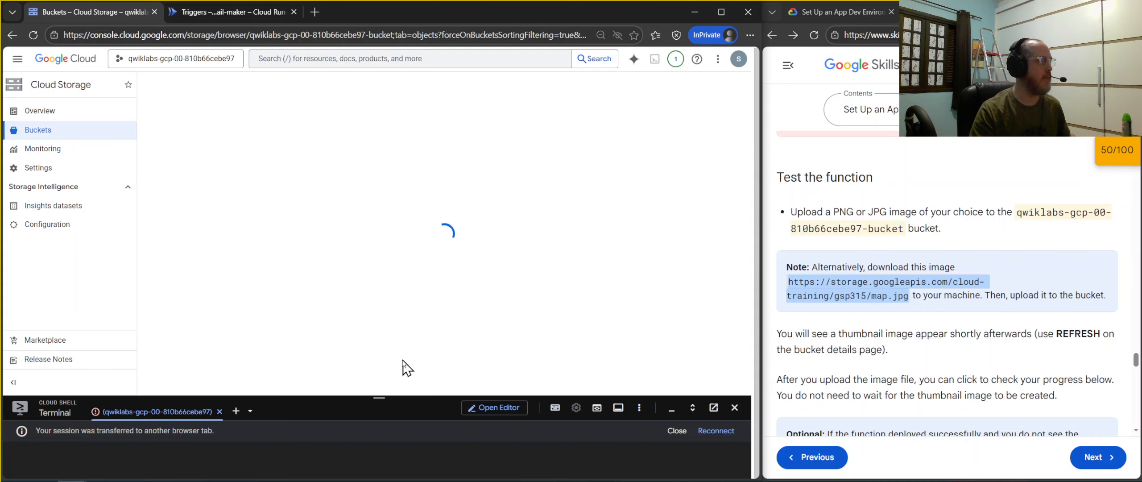
pyautogui.moveTo(380, 399); pyautogui.dragTo(399, 357)
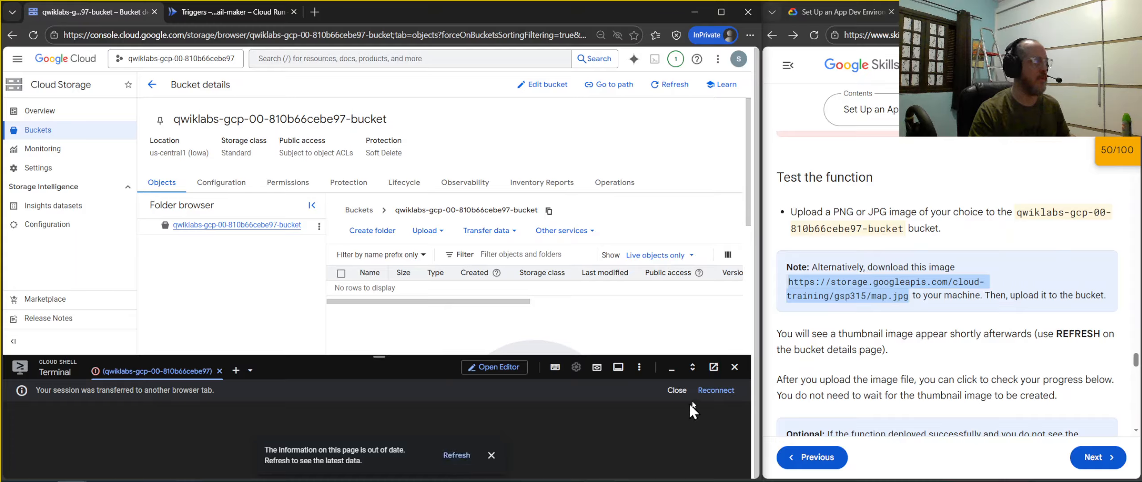
# - Reconnect the Cloud Shell session beside the bucket details, dismiss the outdated-page notice, and clear the terminal
pyautogui.click(716, 389)
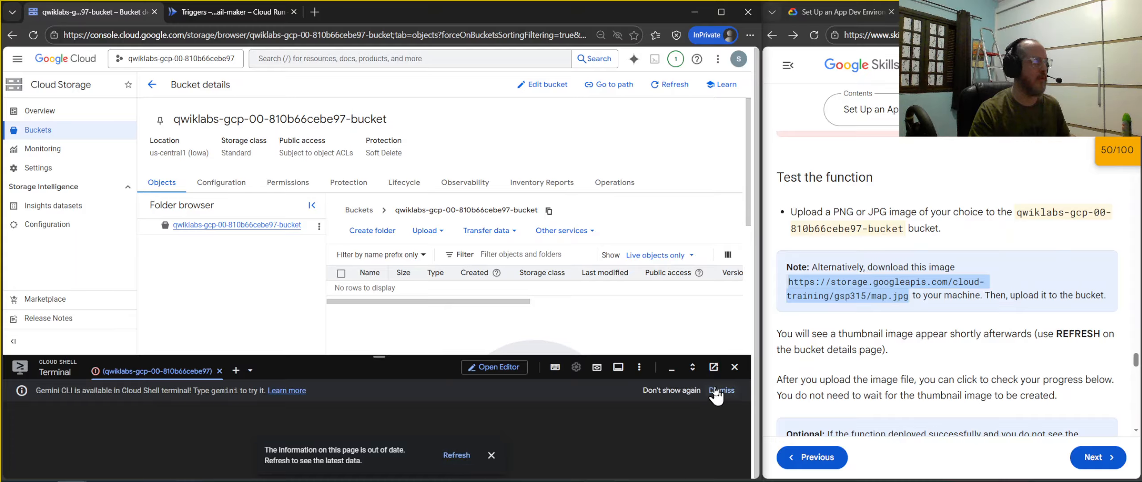
pyautogui.click(490, 458)
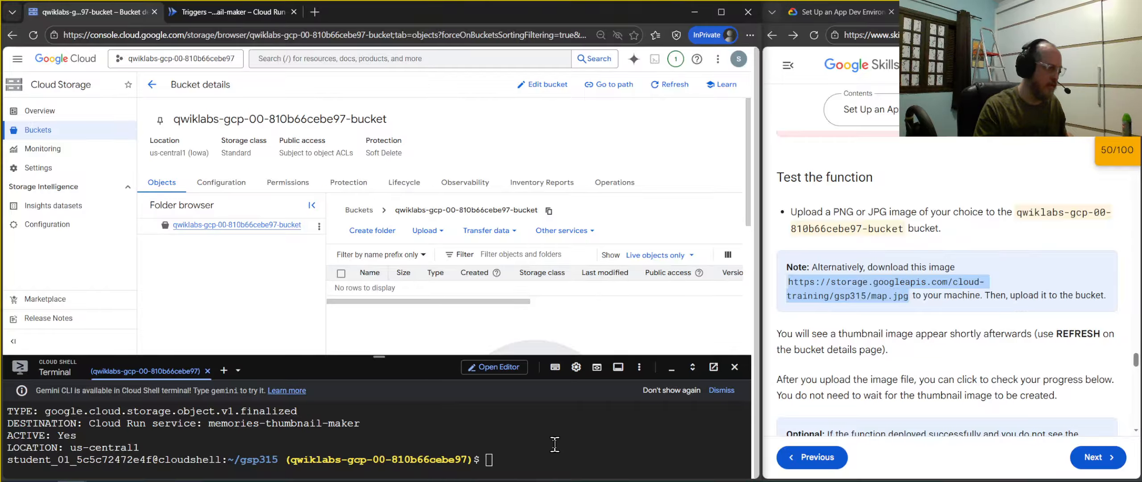
pyautogui.hotkey('ctrl', 'l')
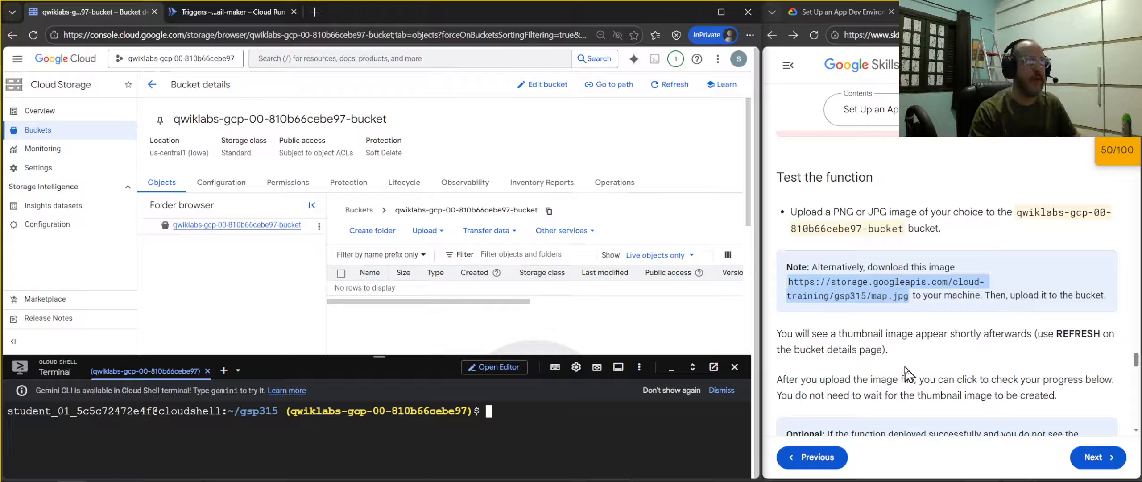
pyautogui.scroll(-1, 905, 373)
pyautogui.scroll(1, 906, 372)
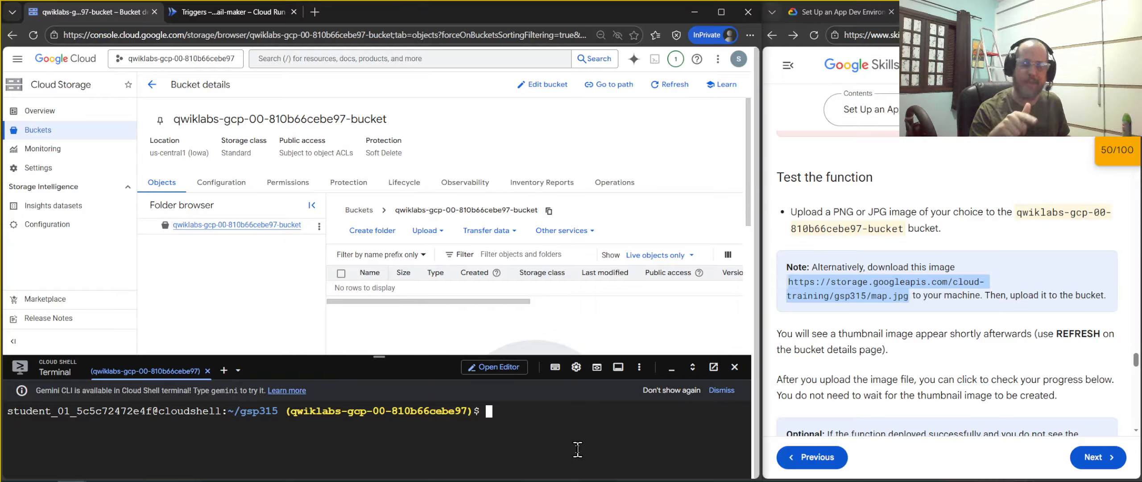
pyautogui.write('curl')
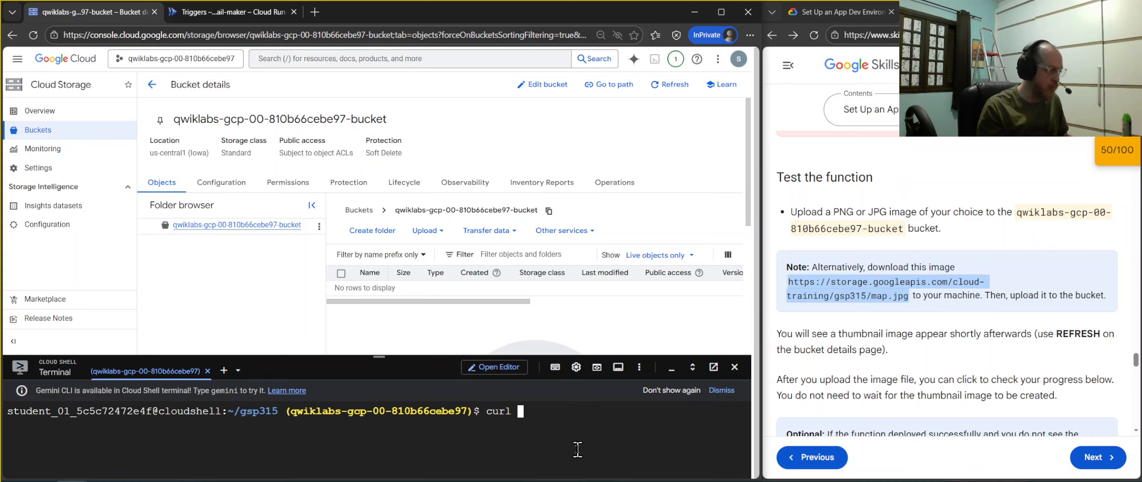
pyautogui.hotkey('ctrl', 'v')
pyautogui.write('-')
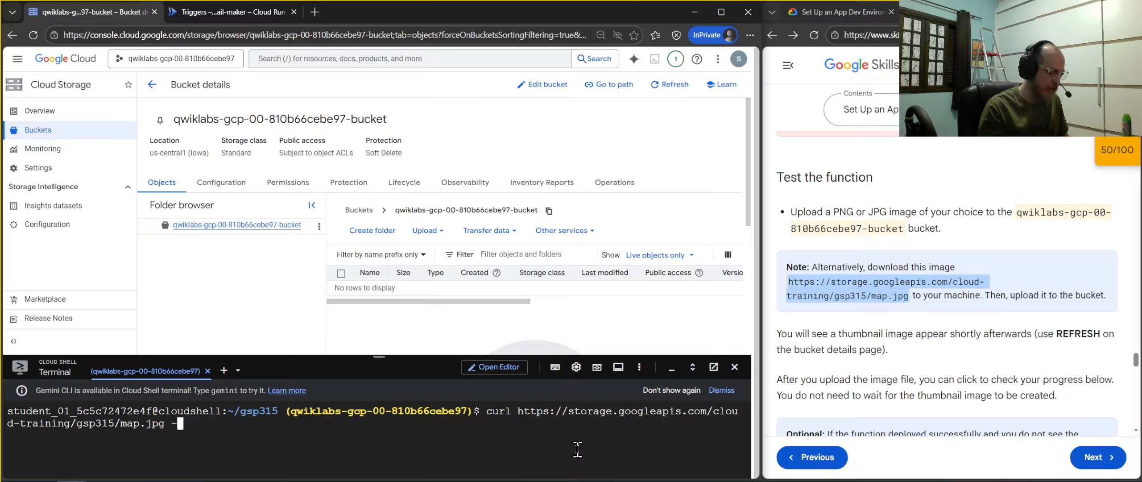
pyautogui.write('-output')
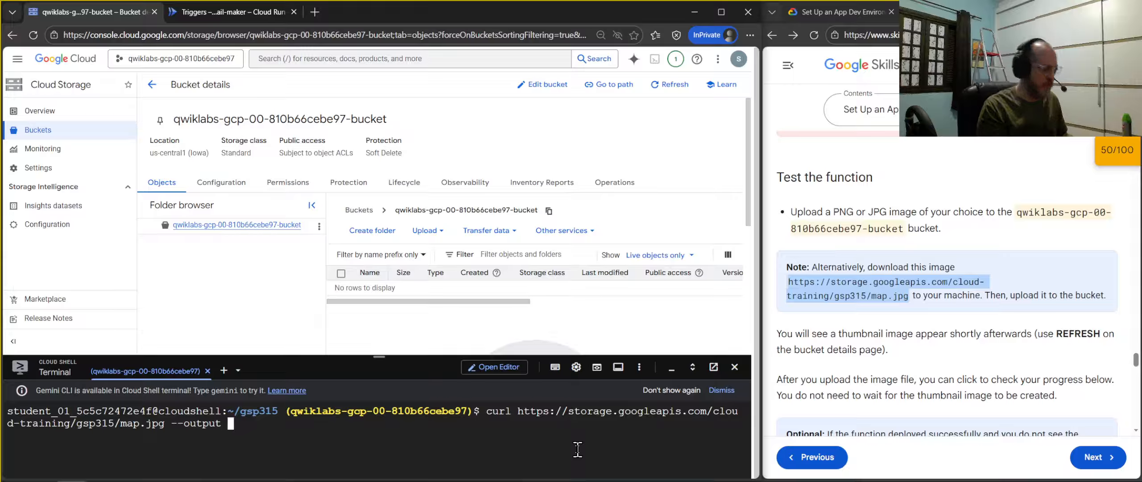
pyautogui.write('map.')
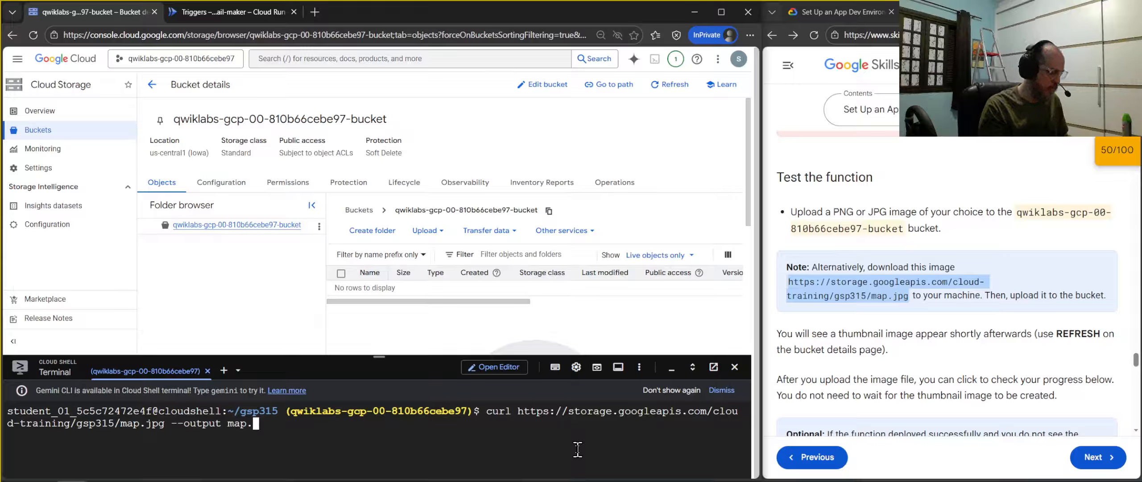
pyautogui.write('jpg')
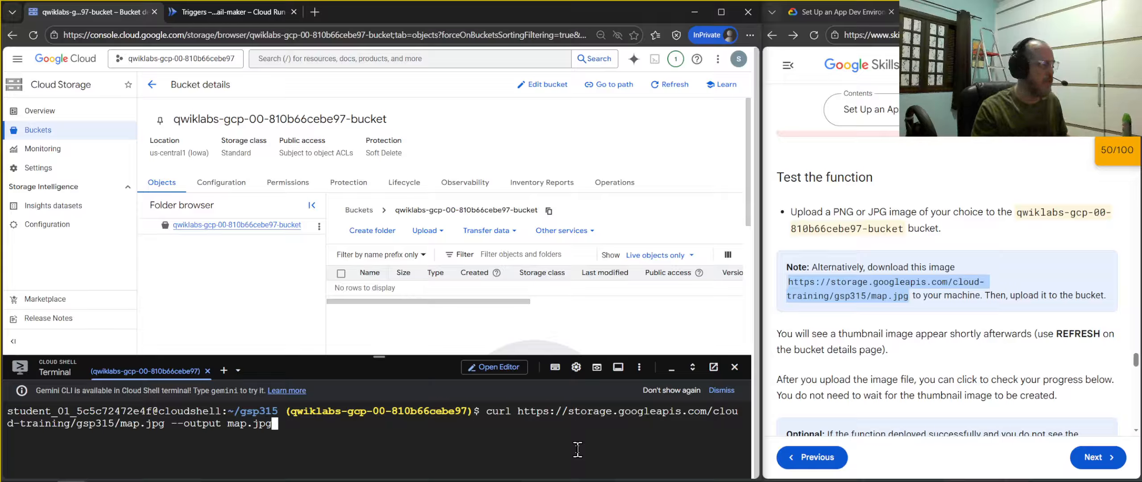
pyautogui.press('Return')
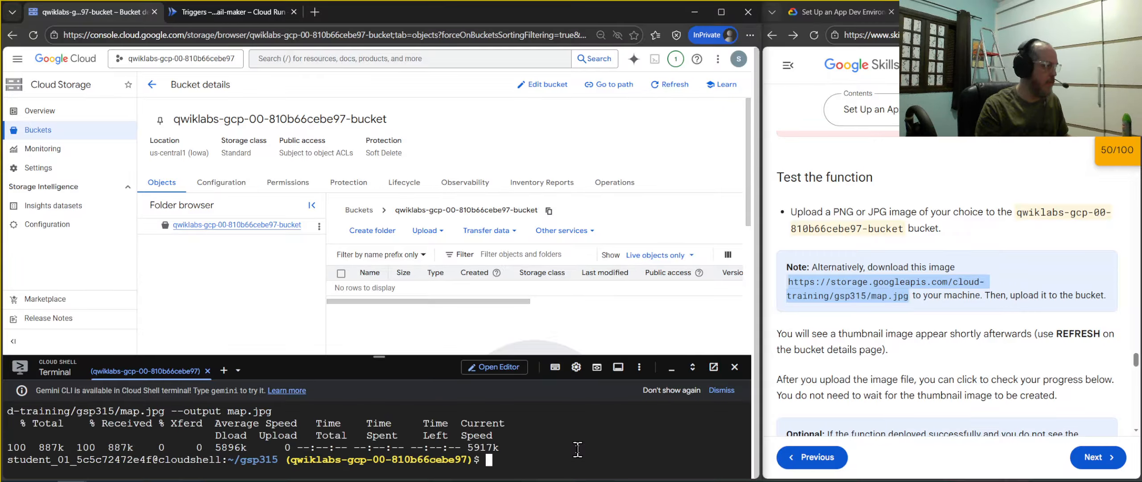
pyautogui.write('ls')
pyautogui.press('Return')
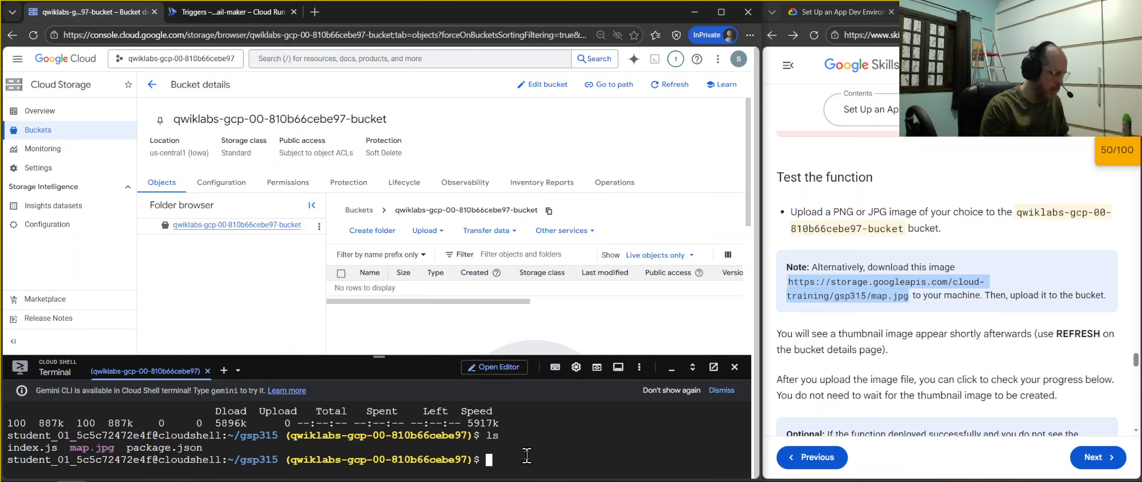
# - Copy map.jpg to gs://qwiklabs-gcp-00-810b66cebe97-bucket with gsutil cp
pyautogui.write('gsutil ')
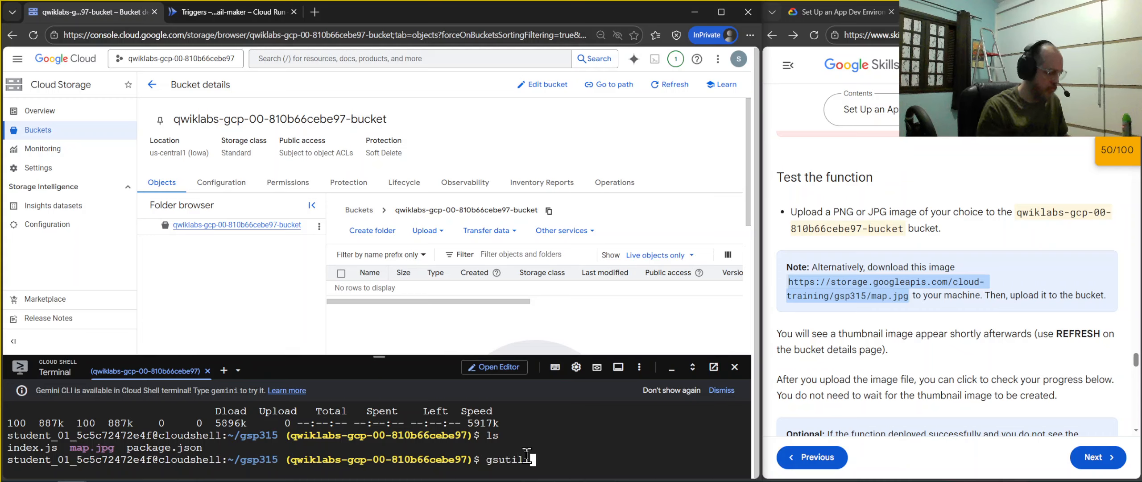
pyautogui.write('cp map')
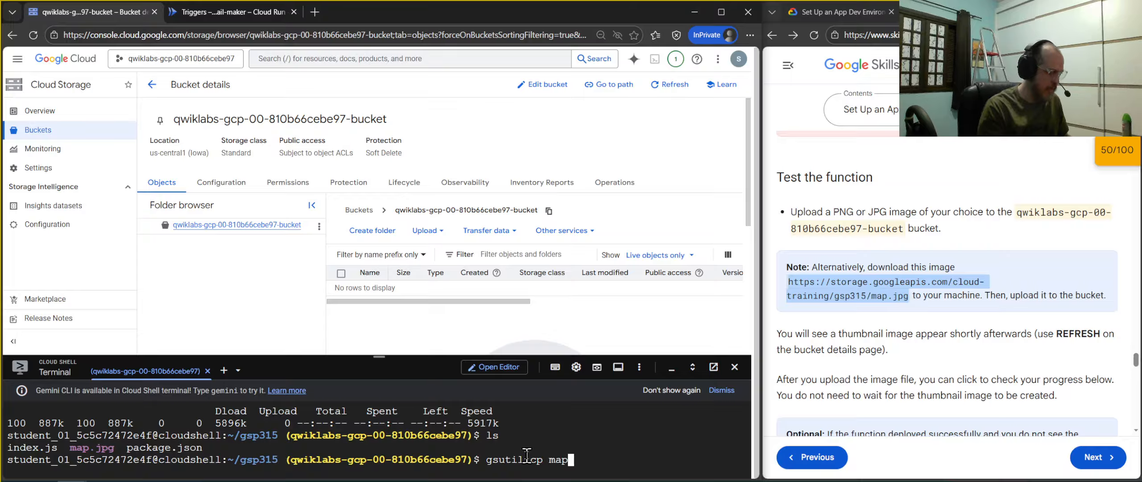
pyautogui.write('.jpg ')
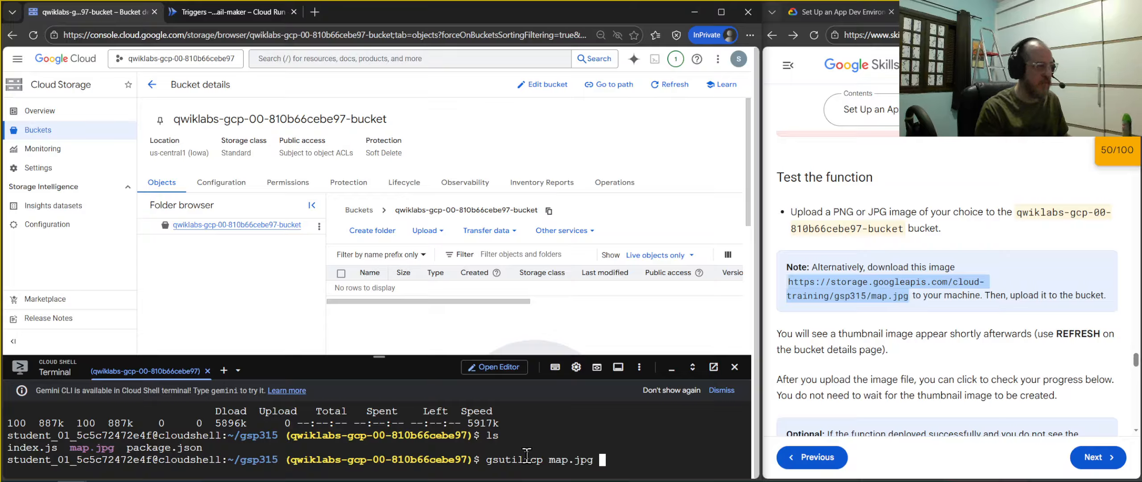
pyautogui.write('gs:')
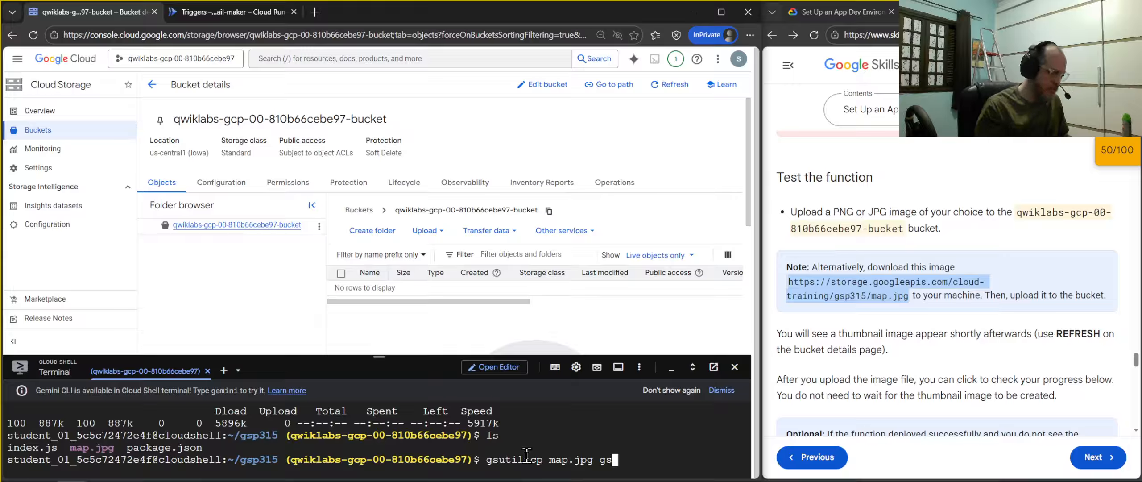
pyautogui.press('BackSpace')
pyautogui.press('BackSpace')
pyautogui.press('BackSpace')
pyautogui.press('BackSpace')
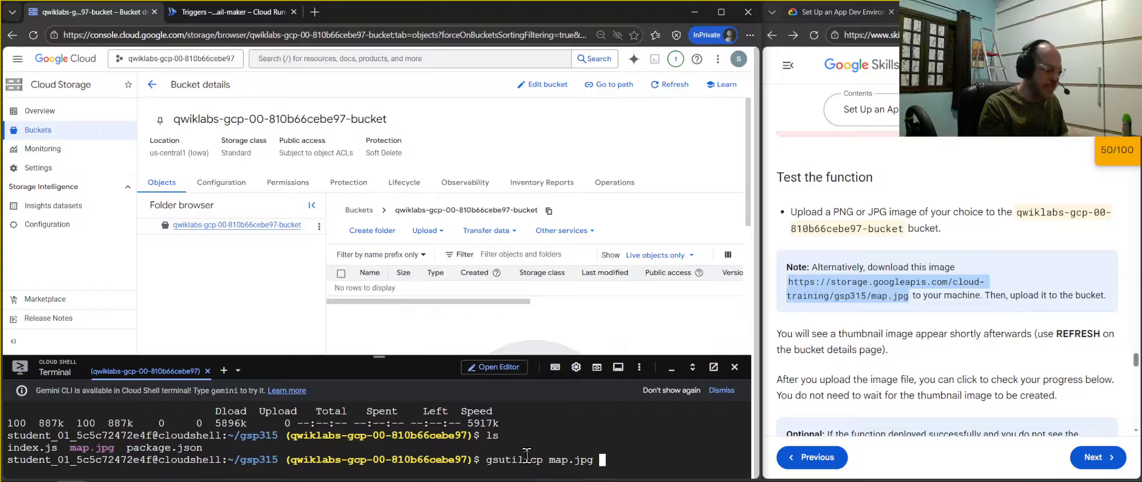
pyautogui.write('gs')
pyautogui.write(':')
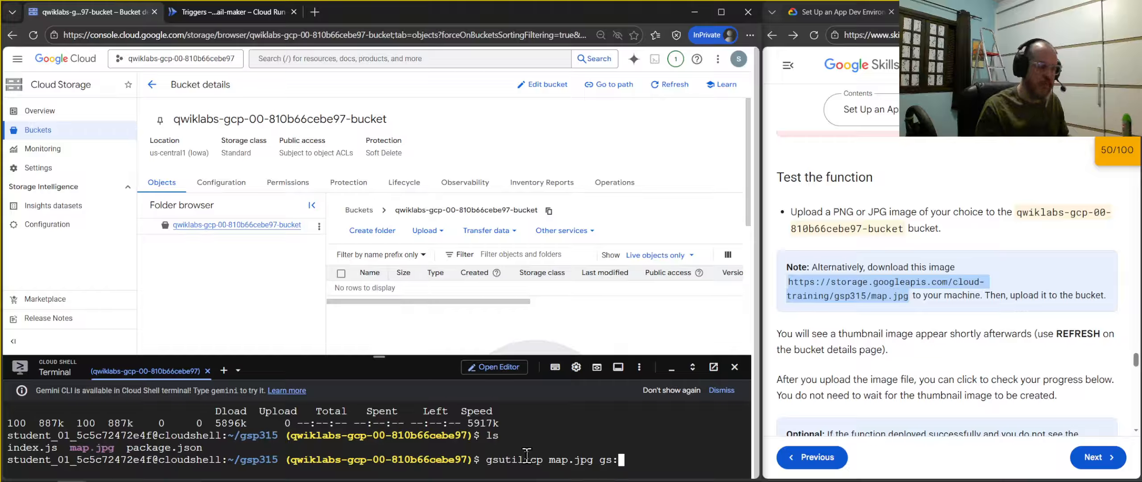
pyautogui.write('//')
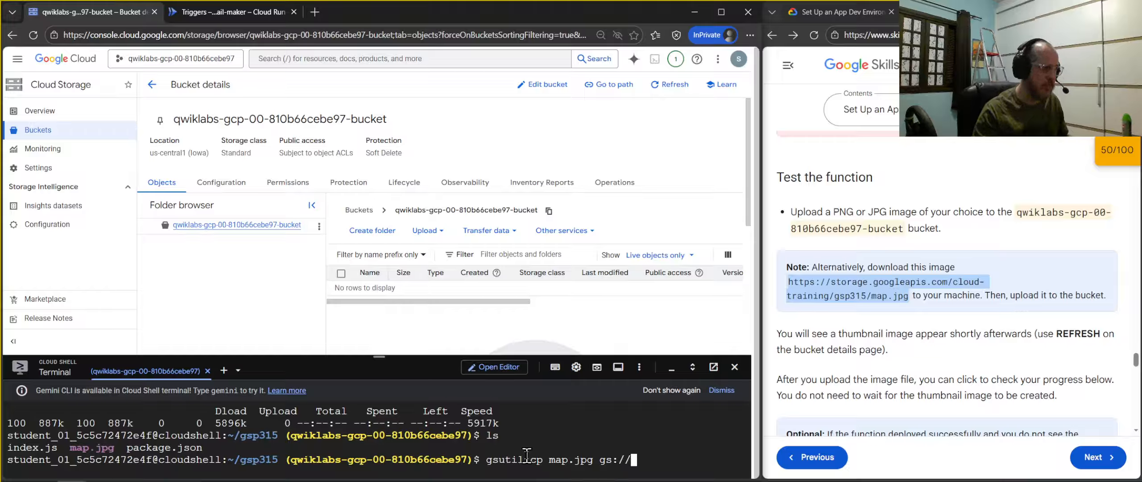
pyautogui.moveTo(292, 462); pyautogui.dragTo(468, 458)
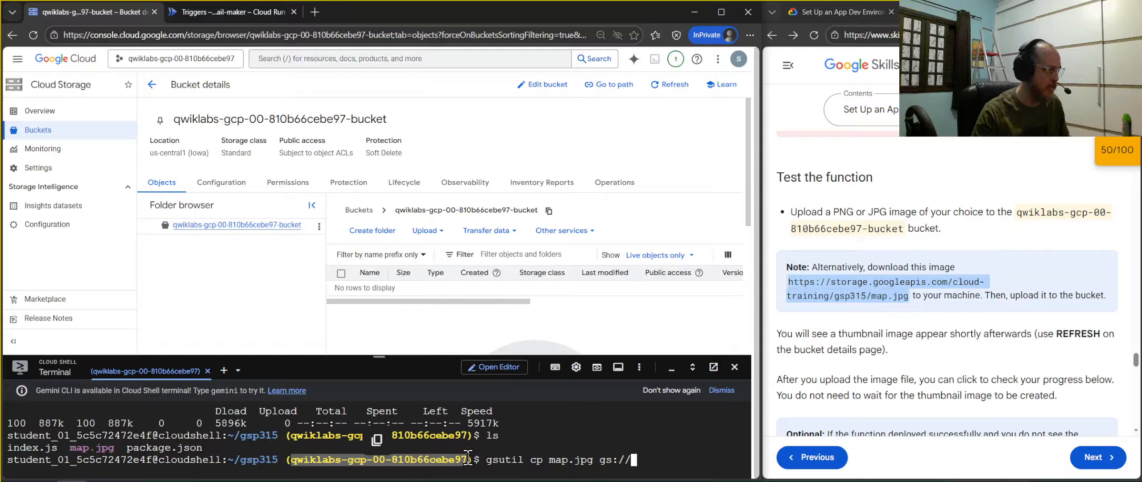
pyautogui.click(688, 448)
pyautogui.write('qwiklabs-gcp-00-810b66cebe97')
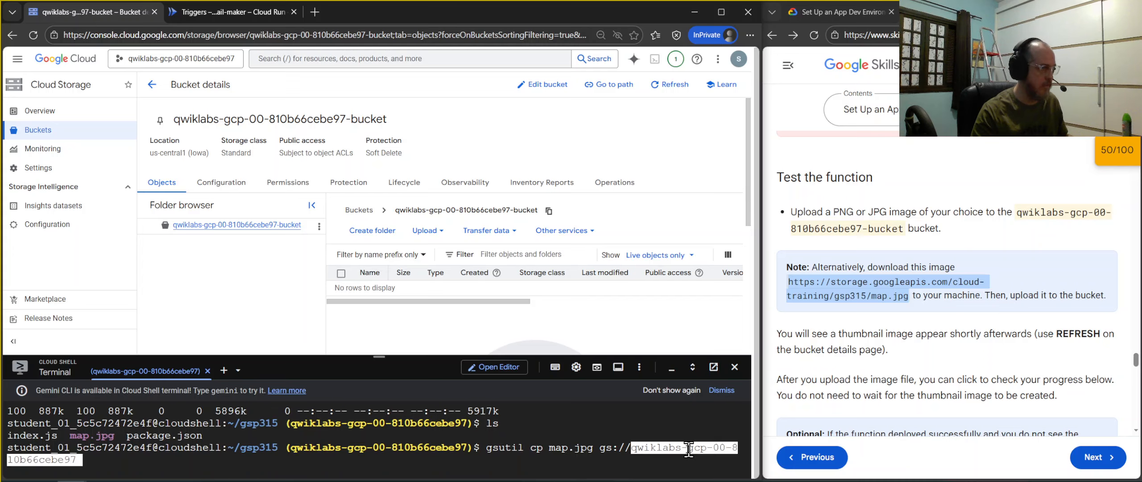
pyautogui.write('-bucket')
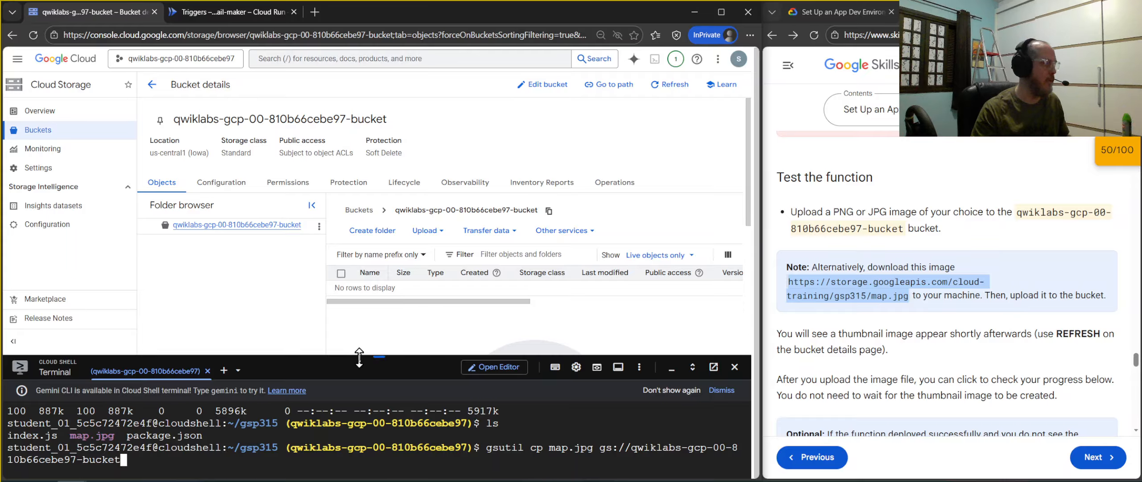
pyautogui.moveTo(372, 357); pyautogui.dragTo(373, 359)
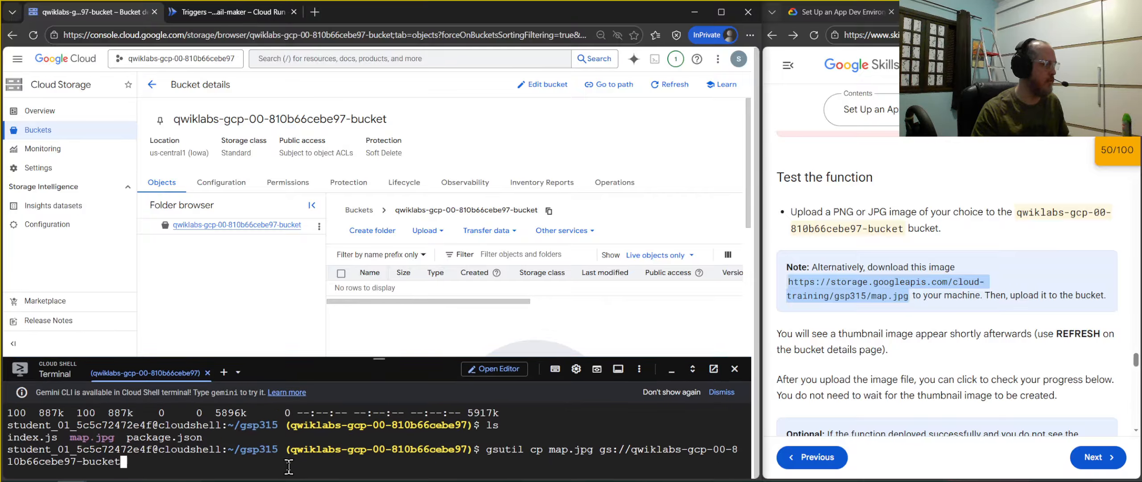
pyautogui.press('Return')
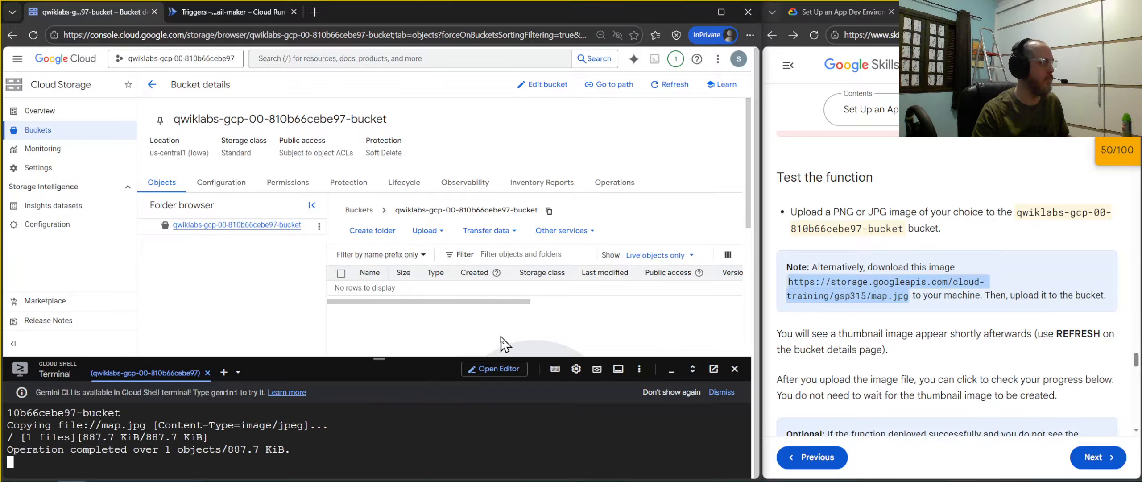
# - Refresh the bucket's object list and view map.jpg through its authenticated URL, then close the image
pyautogui.click(669, 89)
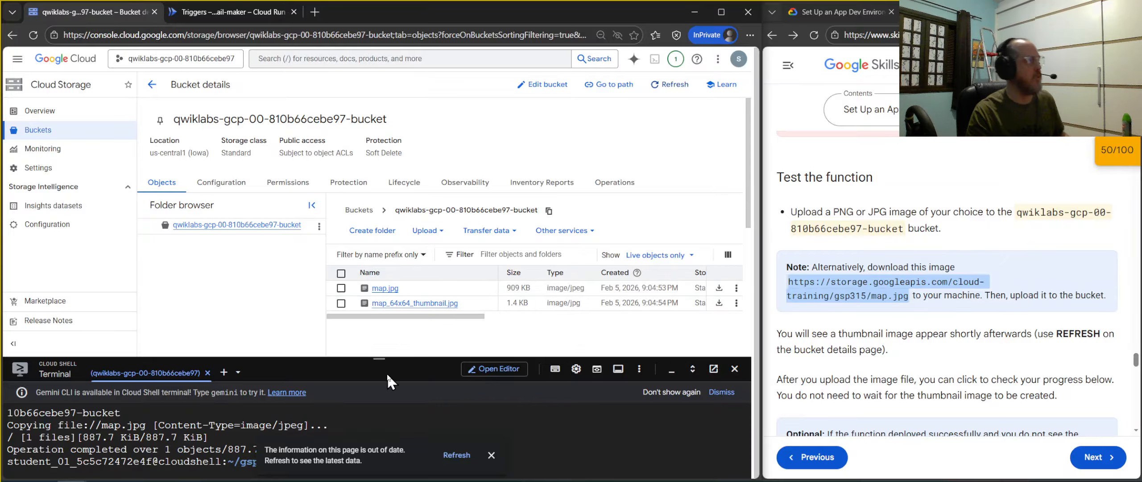
pyautogui.moveTo(385, 361); pyautogui.dragTo(385, 453)
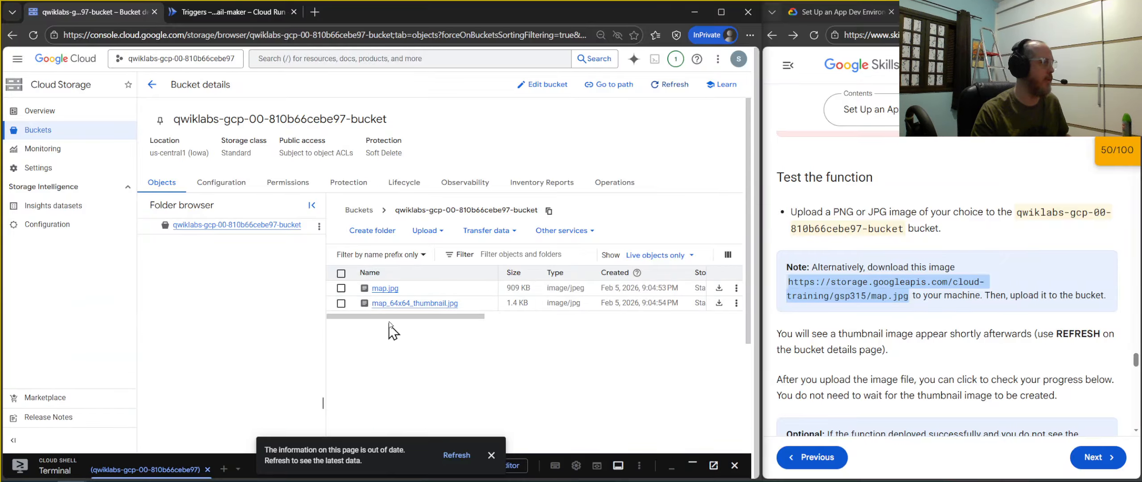
pyautogui.click(391, 289)
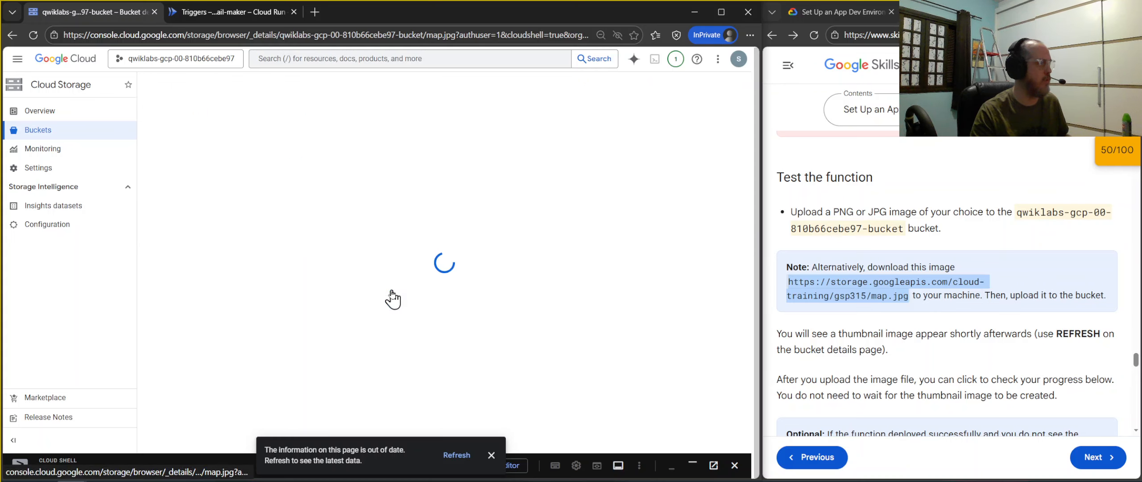
pyautogui.click(491, 454)
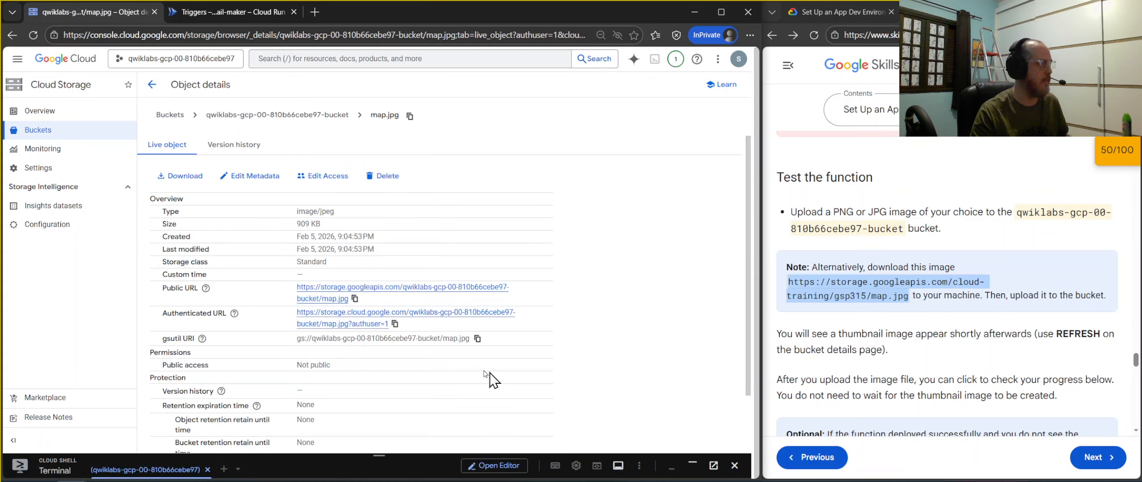
pyautogui.click(347, 324)
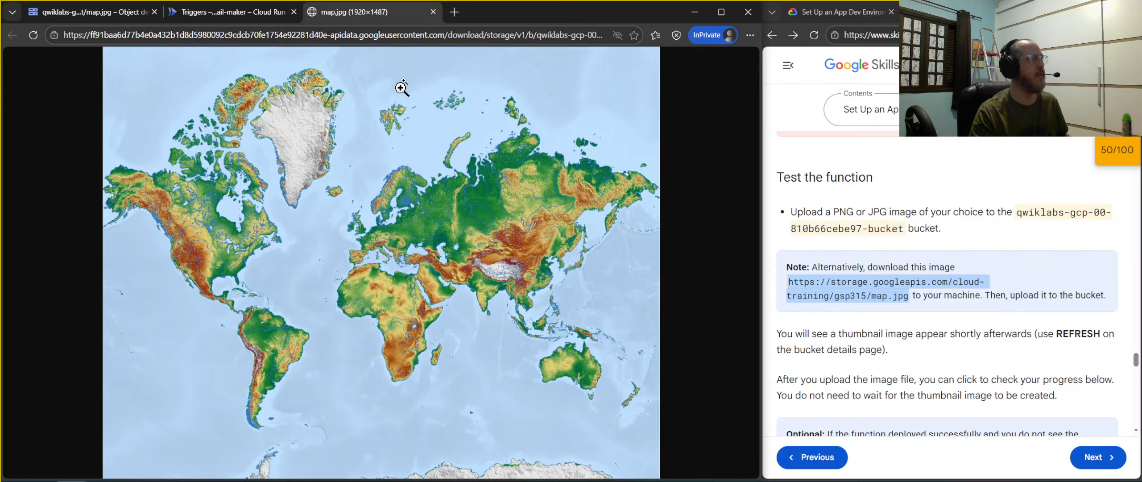
pyautogui.click(432, 12)
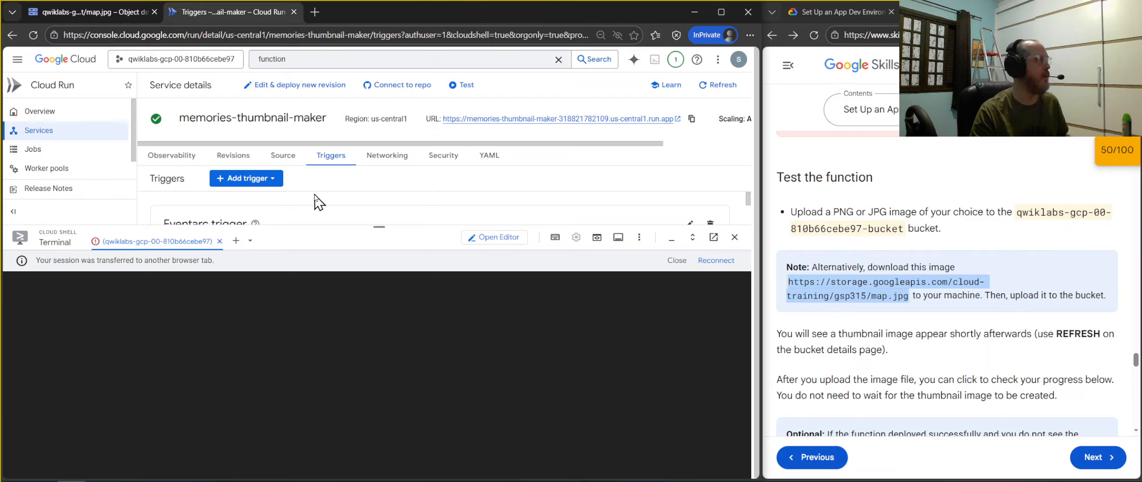
# - Return to the bucket's object list and view map_64x64_thumbnail.jpg through its authenticated URL, then close the image
pyautogui.click(89, 12)
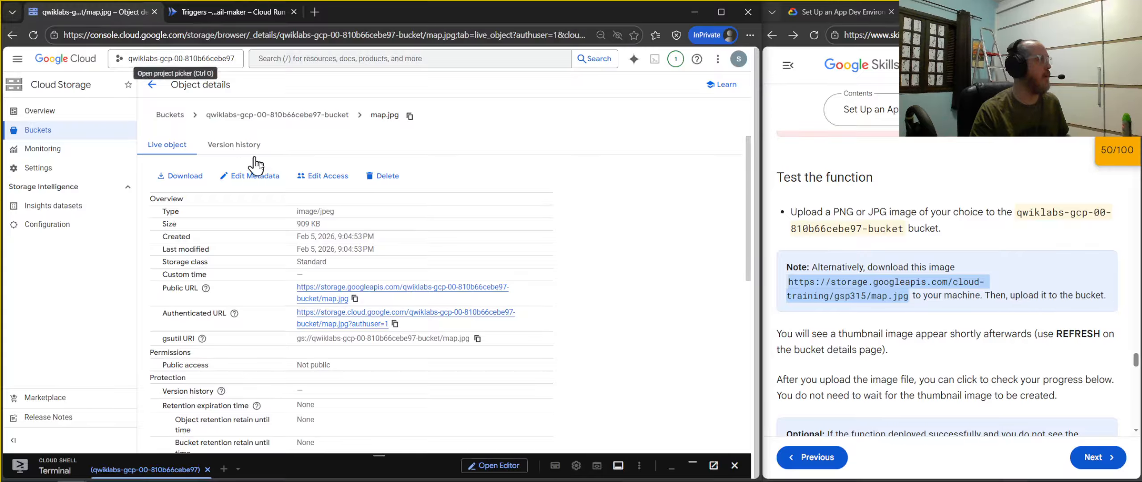
pyautogui.click(265, 117)
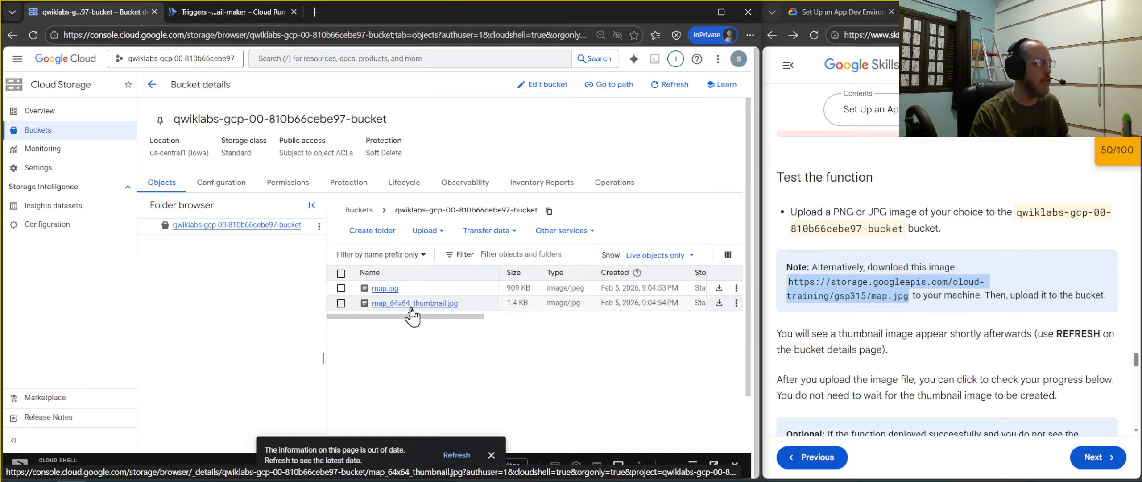
pyautogui.click(446, 306)
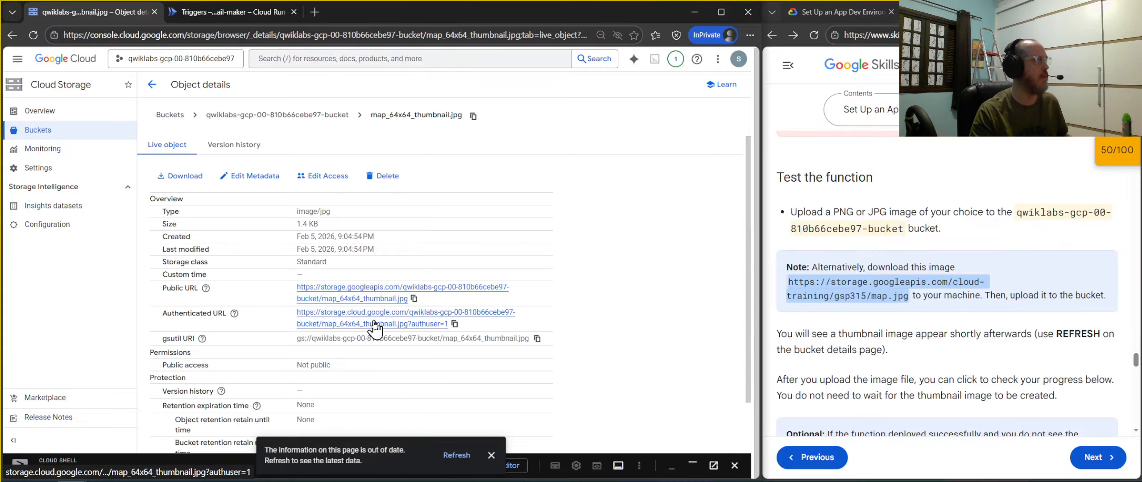
pyautogui.middleClick(374, 324)
pyautogui.click(371, 12)
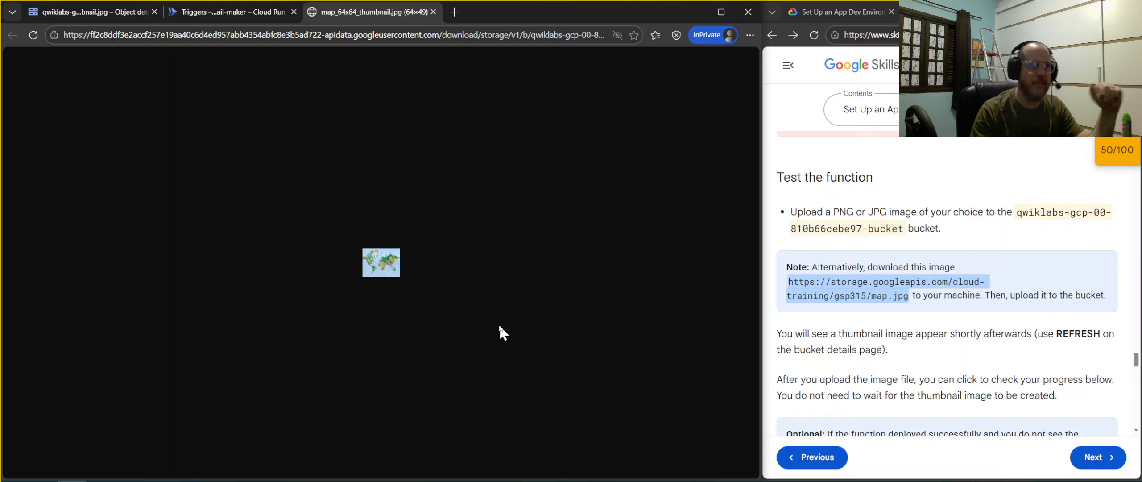
pyautogui.click(433, 13)
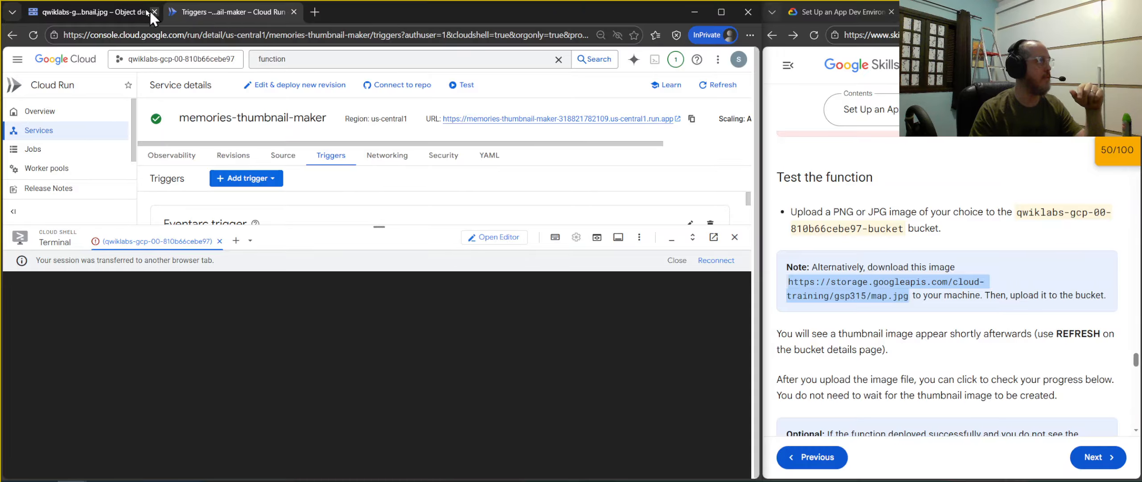
pyautogui.click(118, 10)
# - Review the lab's Test the function instructions and check the progress of the Create the Cloud Function checkpoint
pyautogui.scroll(4, 994, 377)
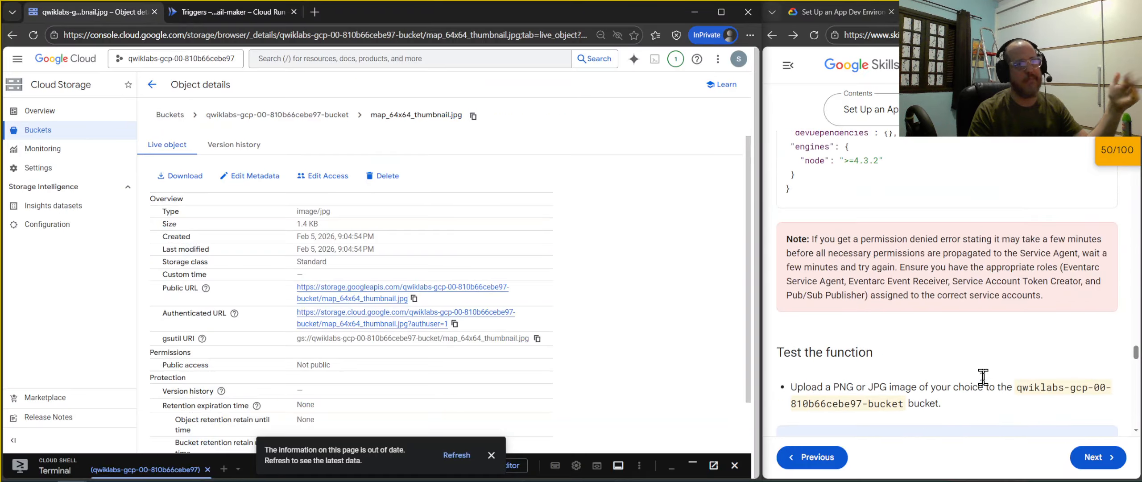
pyautogui.scroll(-4, 991, 375)
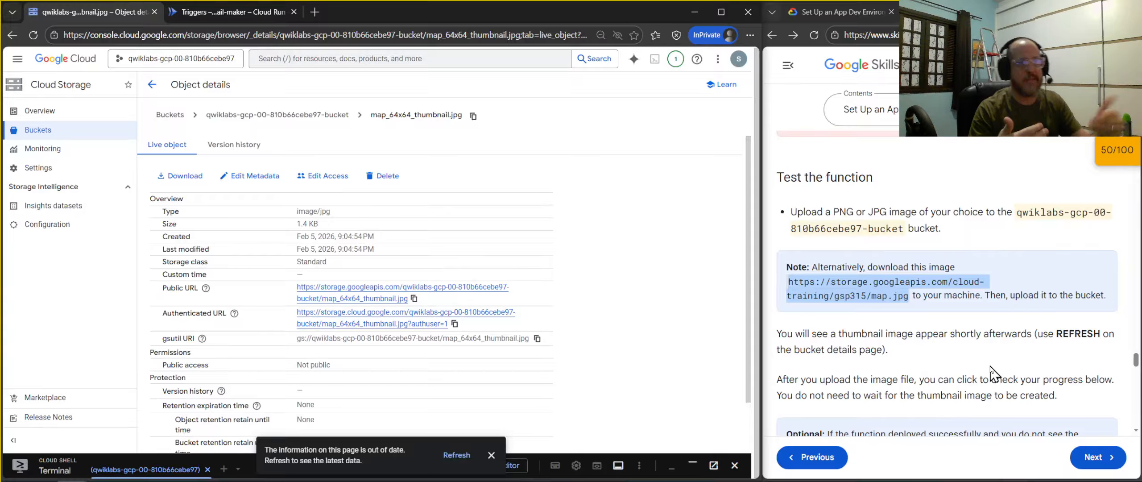
pyautogui.click(1117, 154)
pyautogui.click(1117, 154)
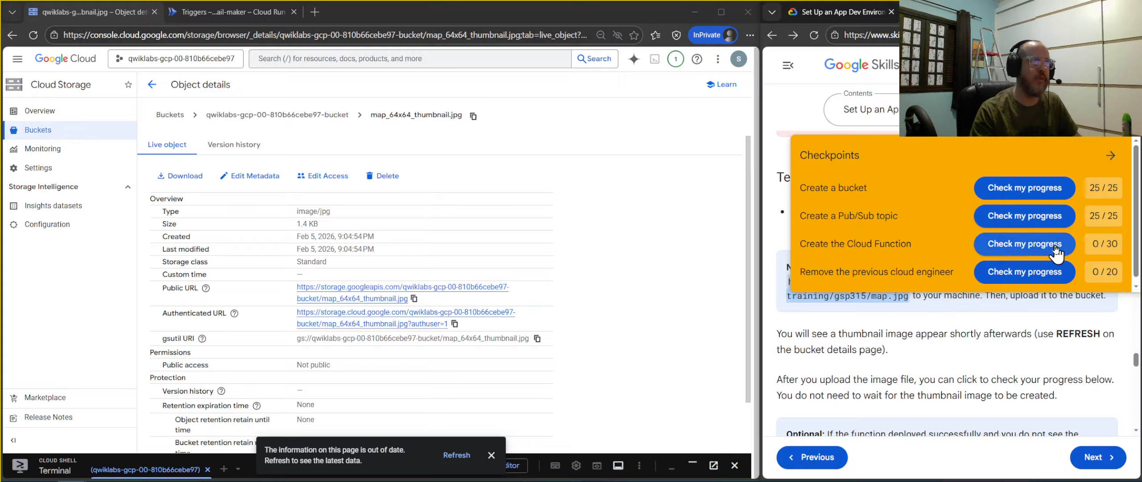
pyautogui.click(1025, 243)
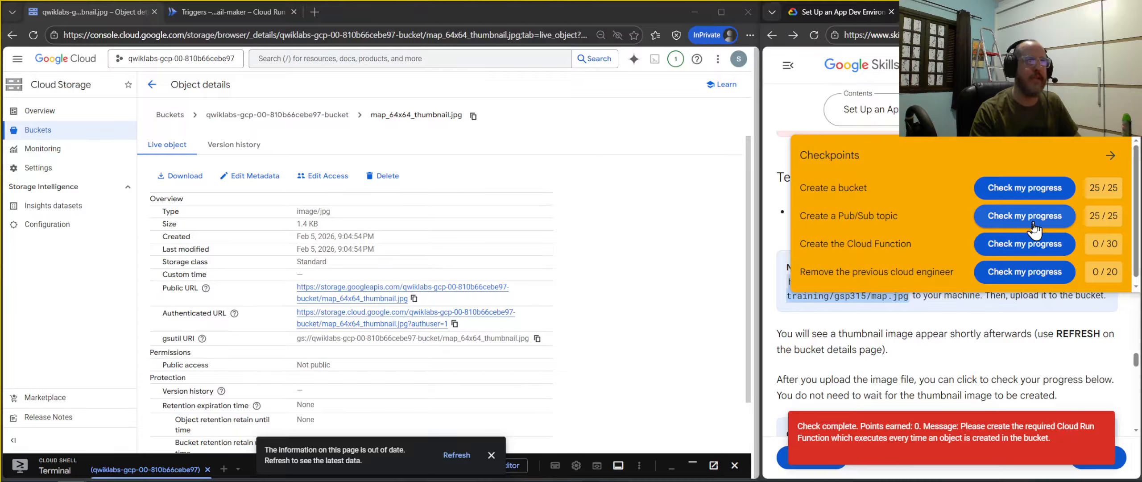
# - Shrink Cloud Shell to inspect the memories-thumbnail-maker service's Eventarc trigger, and recheck the Create the Cloud Function checkpoint
pyautogui.click(229, 12)
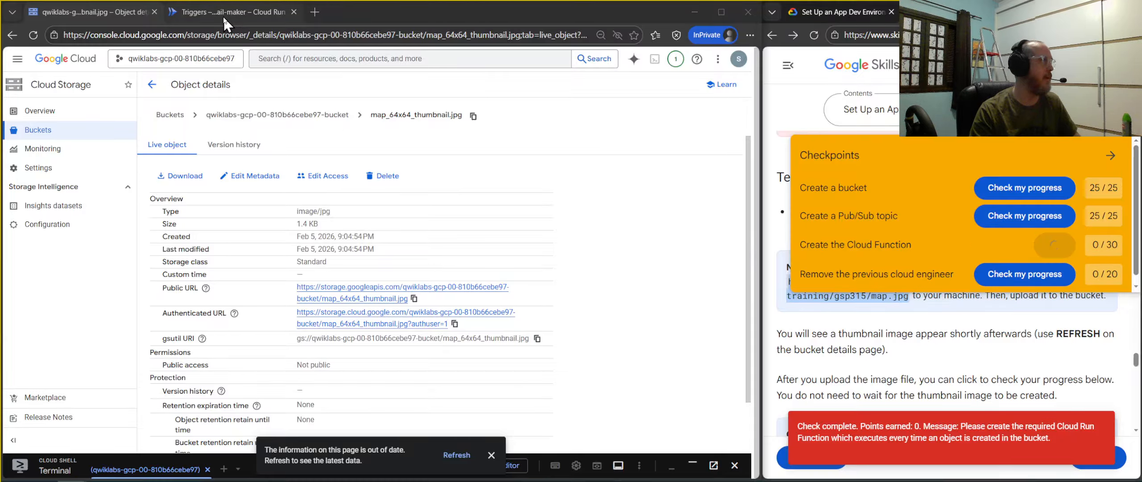
pyautogui.moveTo(381, 224); pyautogui.dragTo(424, 455)
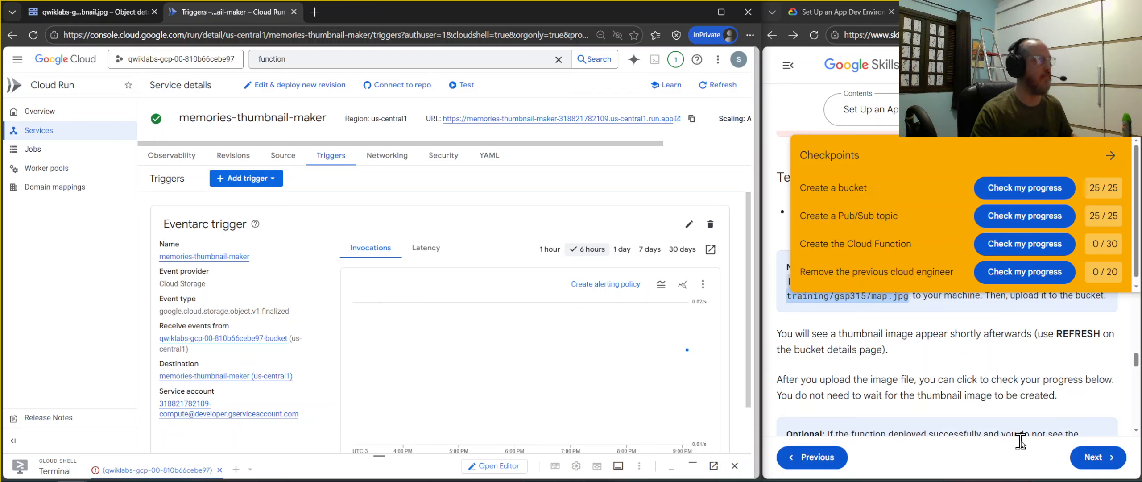
pyautogui.click(1068, 249)
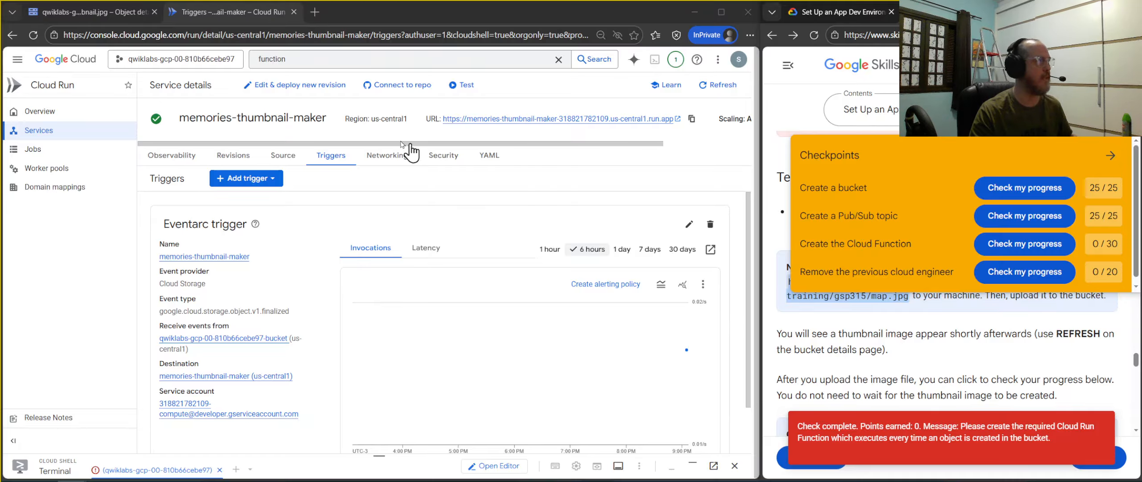
# - Deploy a new revision of memories-thumbnail-maker with its existing settings and check the Create the Cloud Function checkpoint again
pyautogui.click(305, 86)
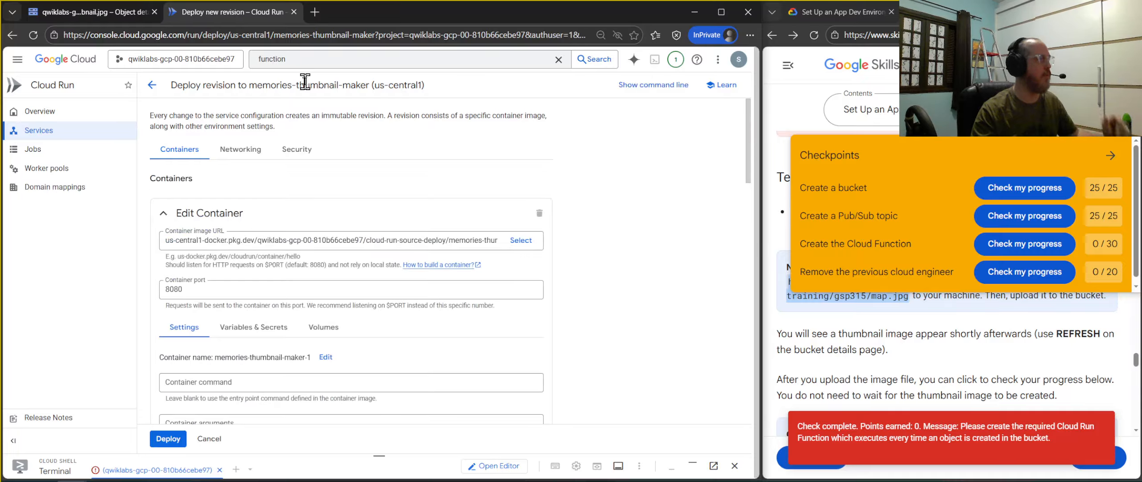
pyautogui.click(175, 439)
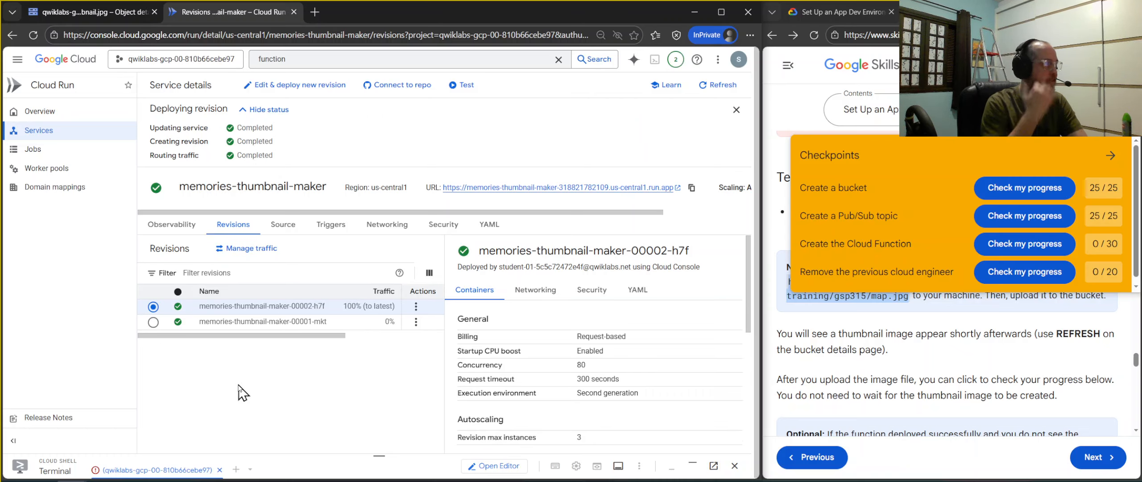
pyautogui.click(1041, 243)
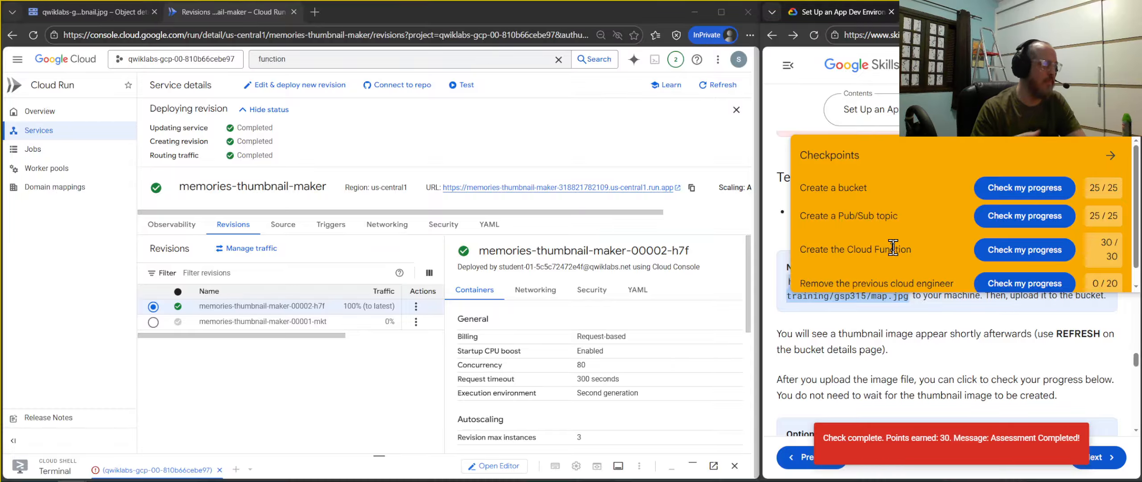
# - Examine the latest revision's container details and the deployment settings of memories-thumbnail-maker, then leave the form without deploying
pyautogui.scroll(-4, 709, 352)
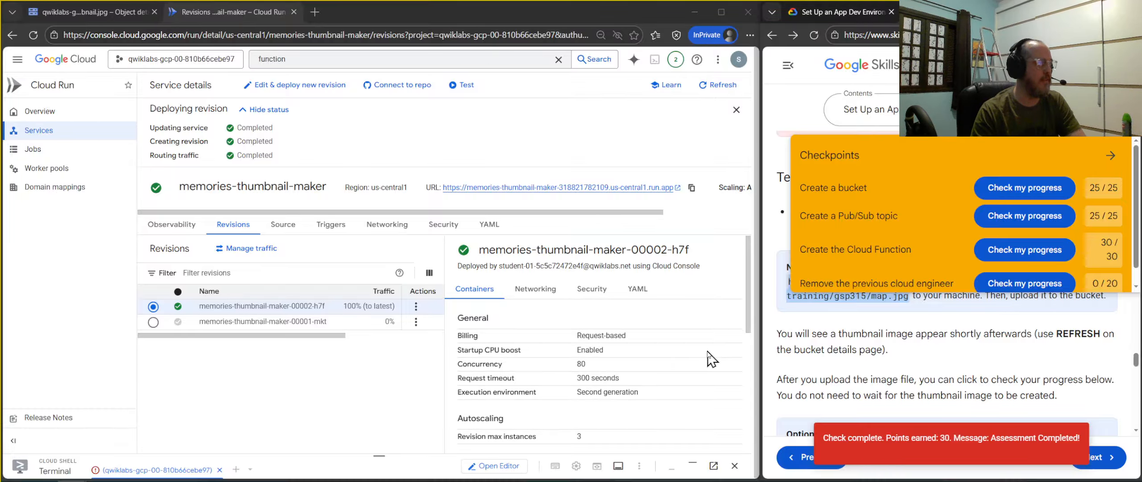
pyautogui.scroll(-2, 711, 355)
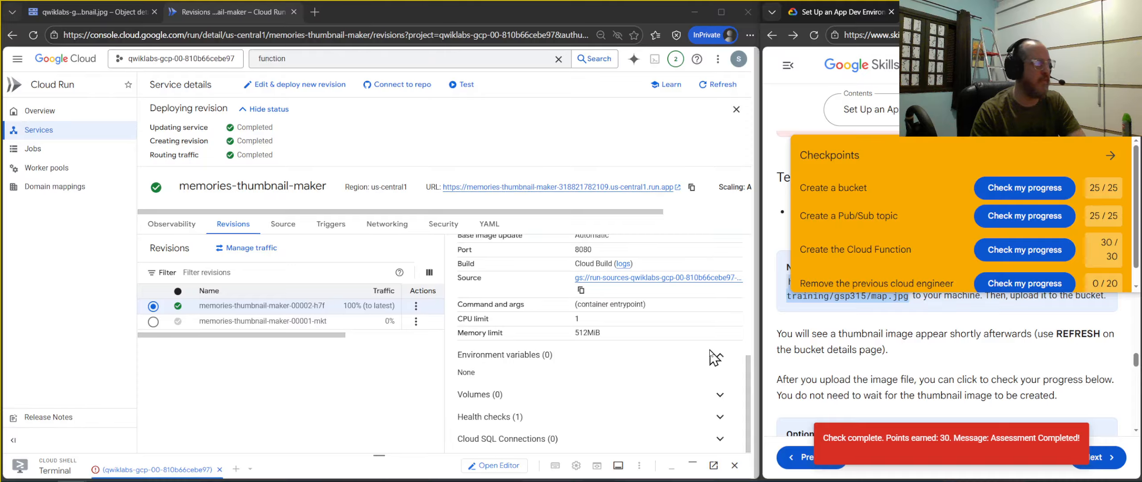
pyautogui.scroll(6, 608, 304)
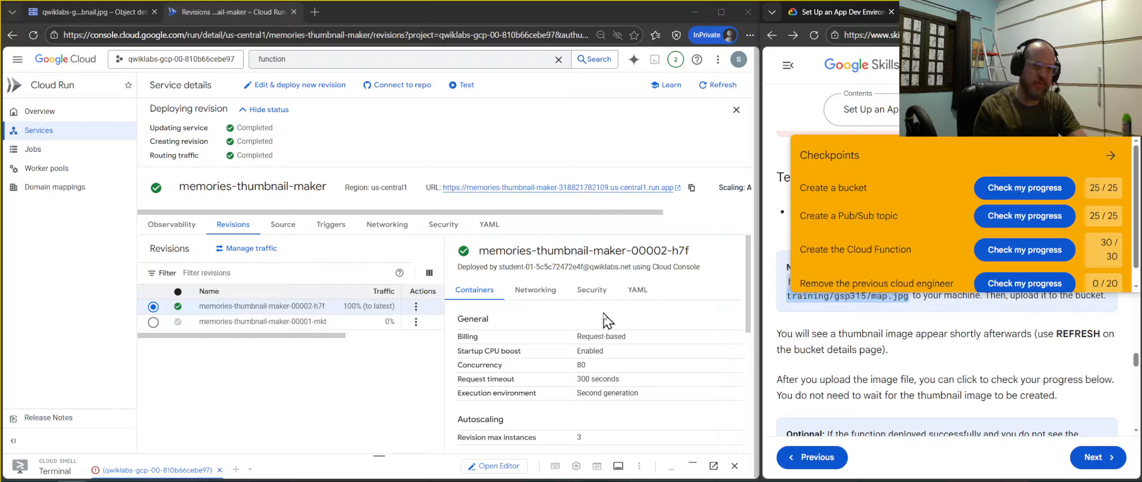
pyautogui.click(298, 85)
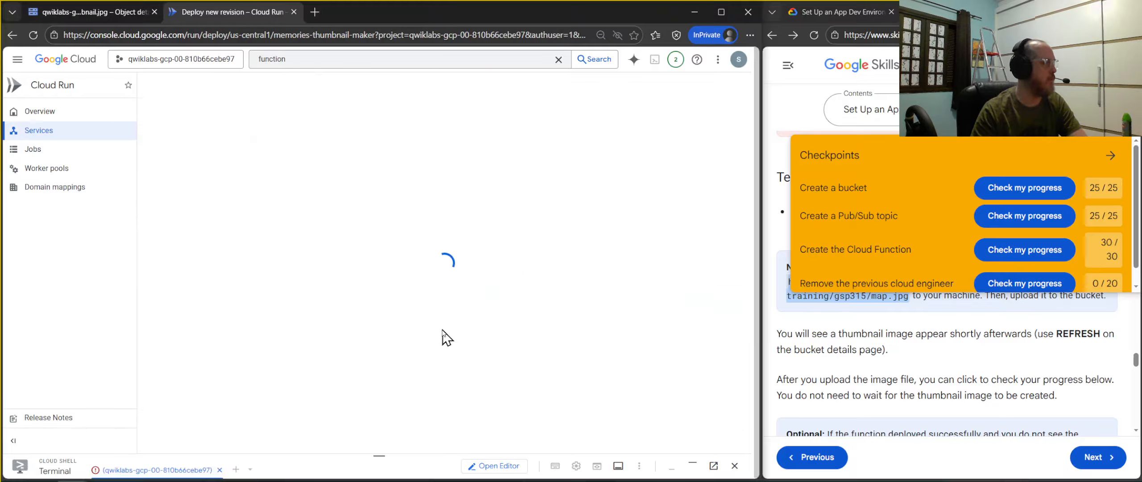
pyautogui.scroll(-7, 441, 337)
pyautogui.scroll(-10, 429, 335)
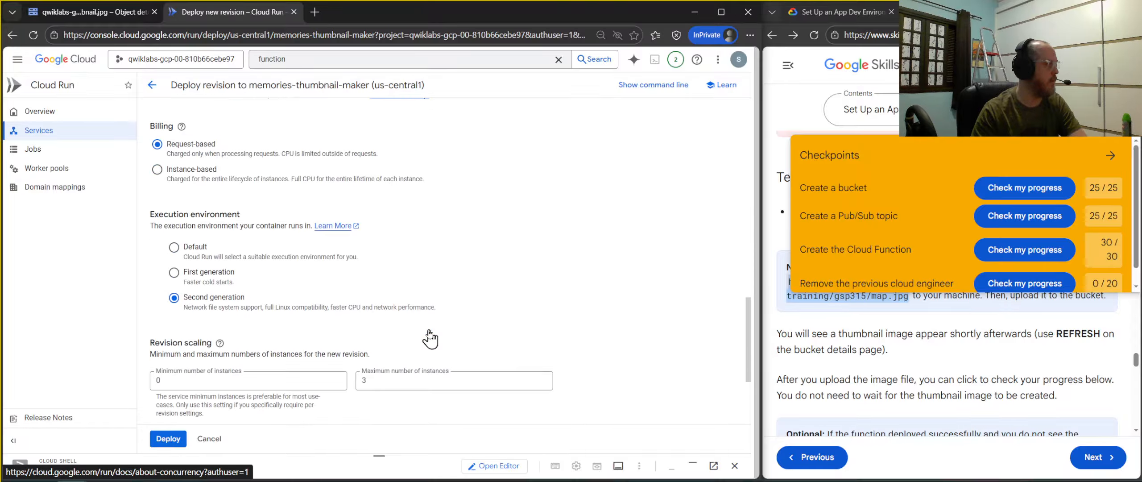
pyautogui.scroll(-3, 349, 326)
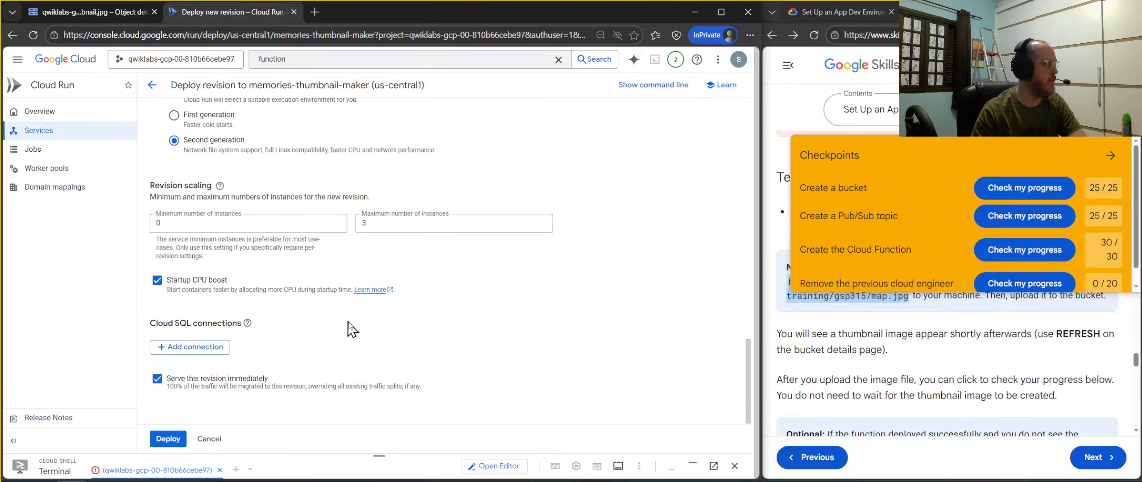
pyautogui.scroll(4, 363, 334)
pyautogui.scroll(6, 363, 334)
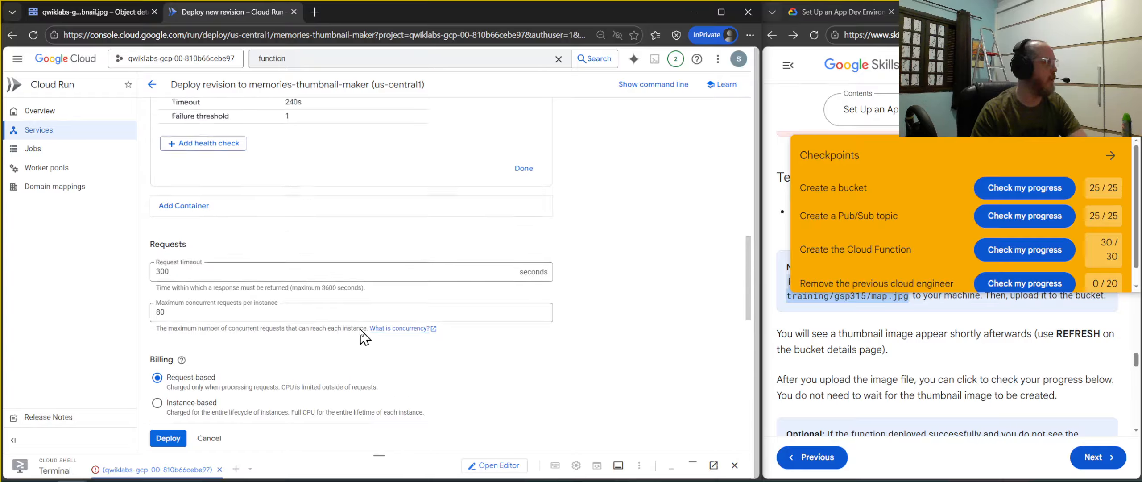
pyautogui.scroll(7, 360, 334)
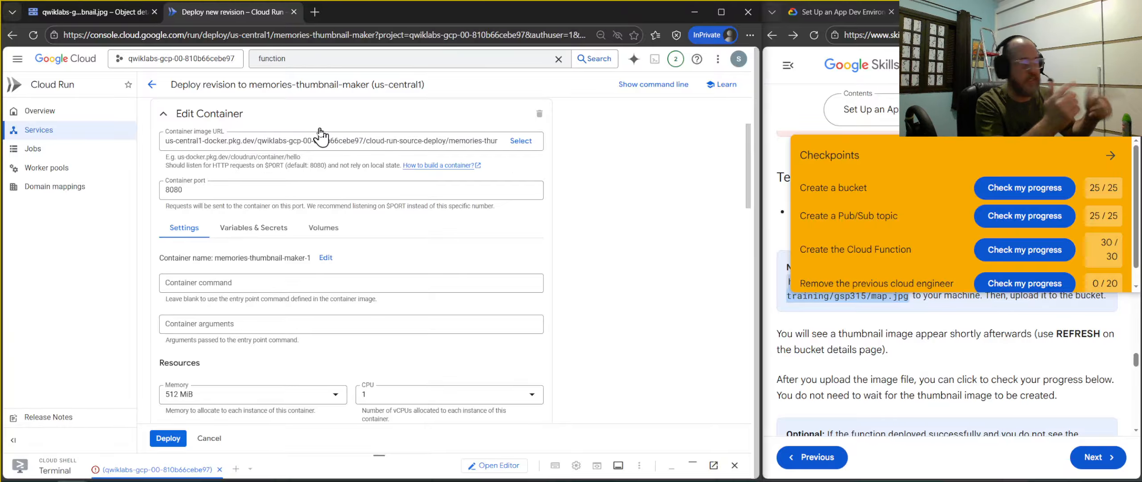
pyautogui.click(209, 438)
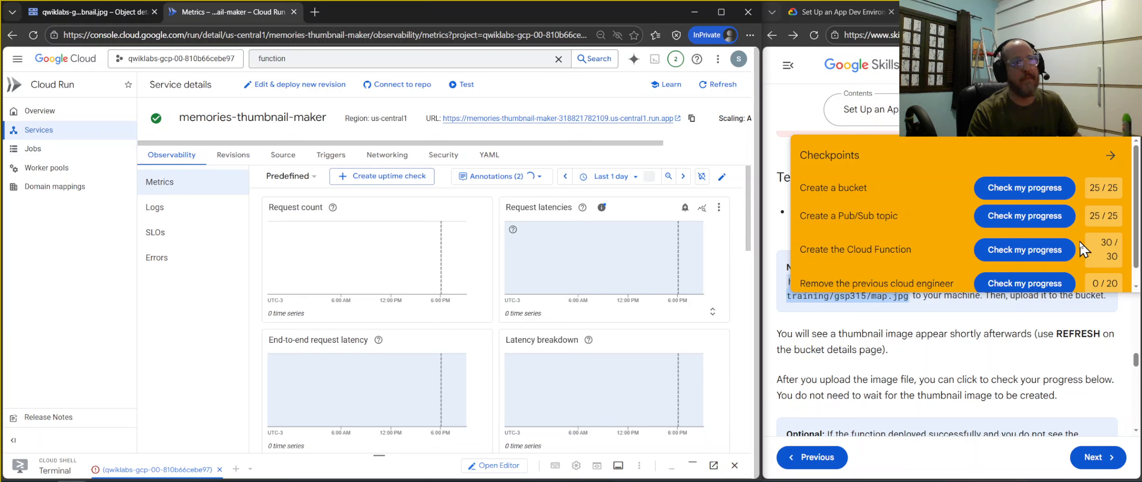
# - Review the lab's checkpoint scores and examine the observability metrics of the memories-thumbnail-maker service
pyautogui.scroll(-1, 936, 223)
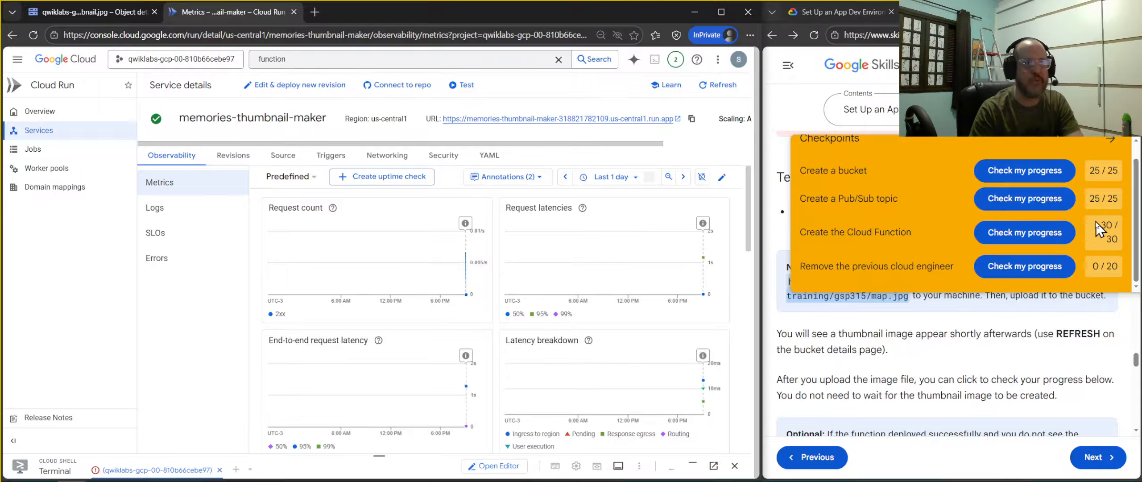
pyautogui.moveTo(1096, 220); pyautogui.dragTo(1124, 245)
pyautogui.click(928, 230)
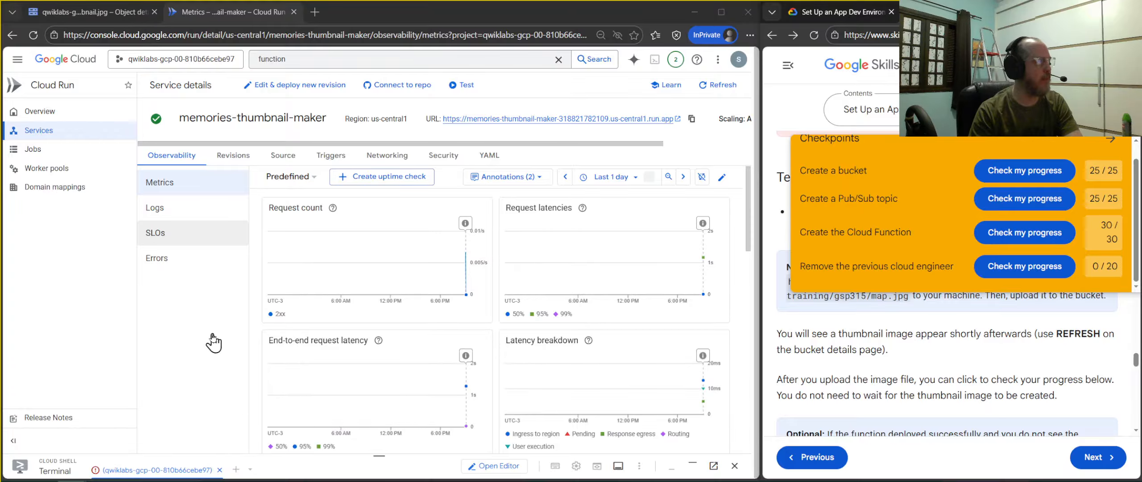
pyautogui.scroll(-3, 259, 351)
pyautogui.scroll(3, 257, 352)
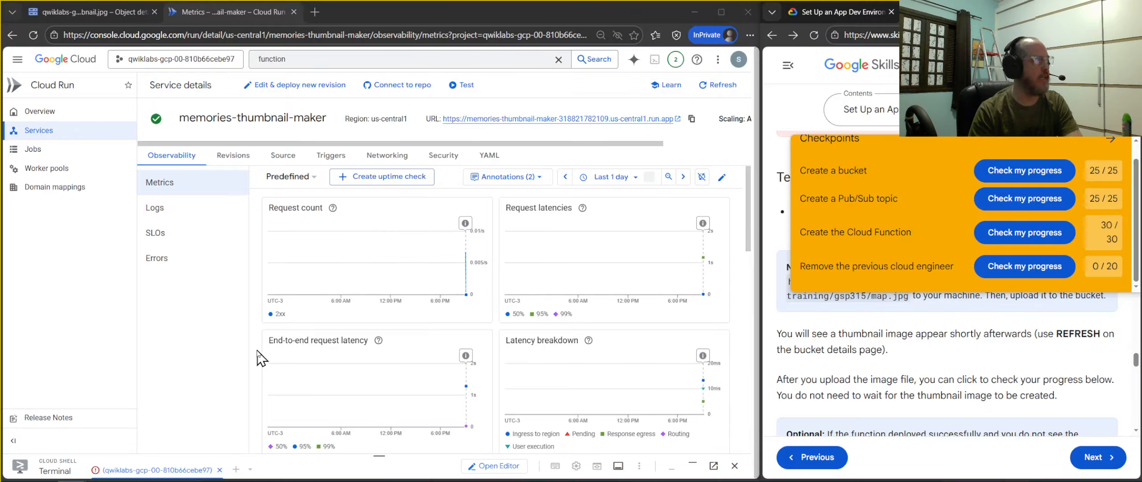
pyautogui.scroll(-1, 256, 350)
pyautogui.scroll(-10, 259, 357)
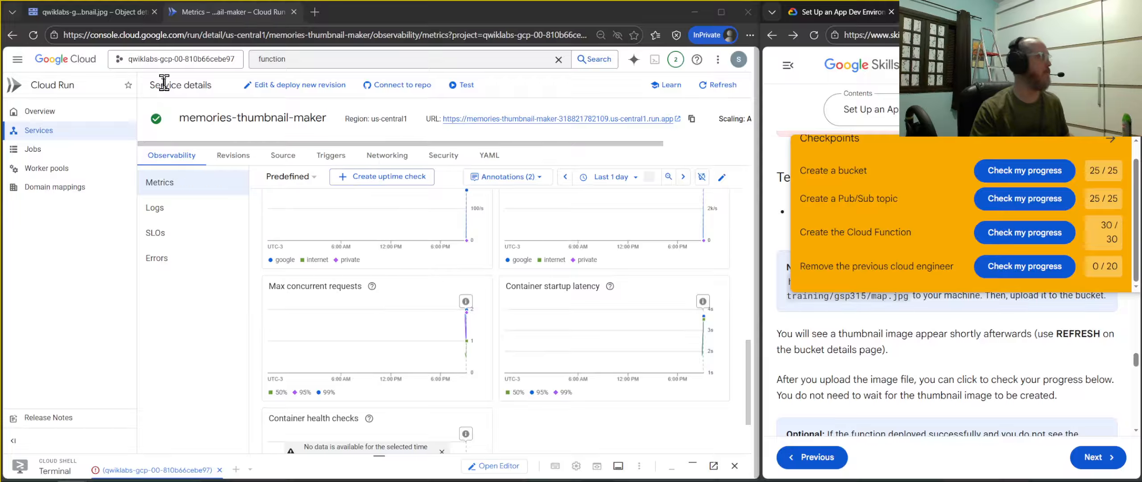
pyautogui.scroll(8, 415, 293)
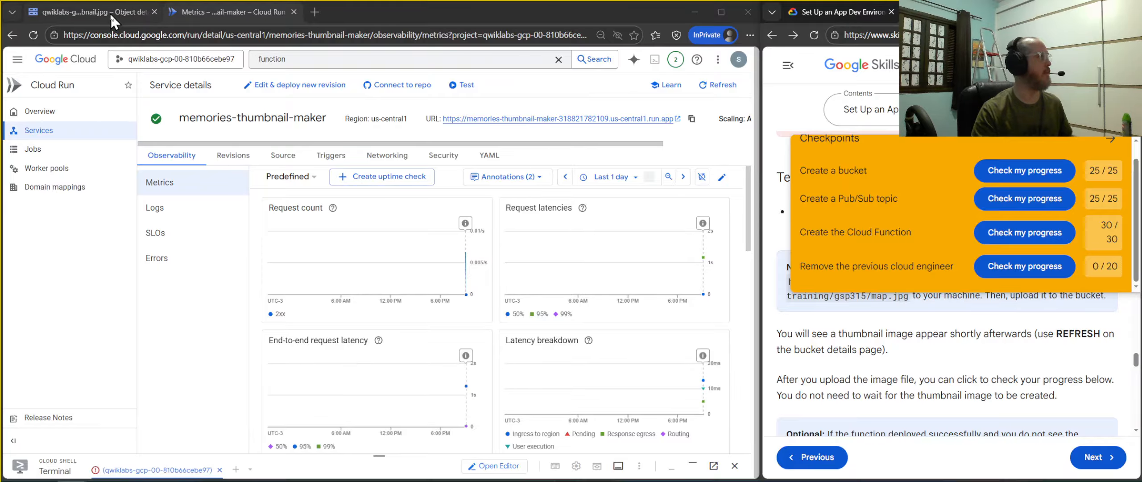
pyautogui.moveTo(111, 16)
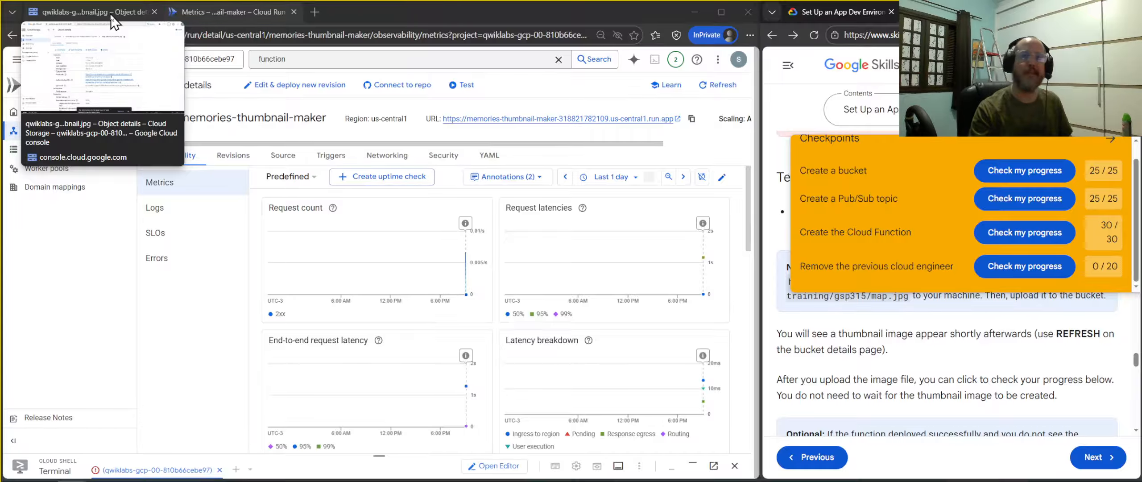
pyautogui.click(165, 366)
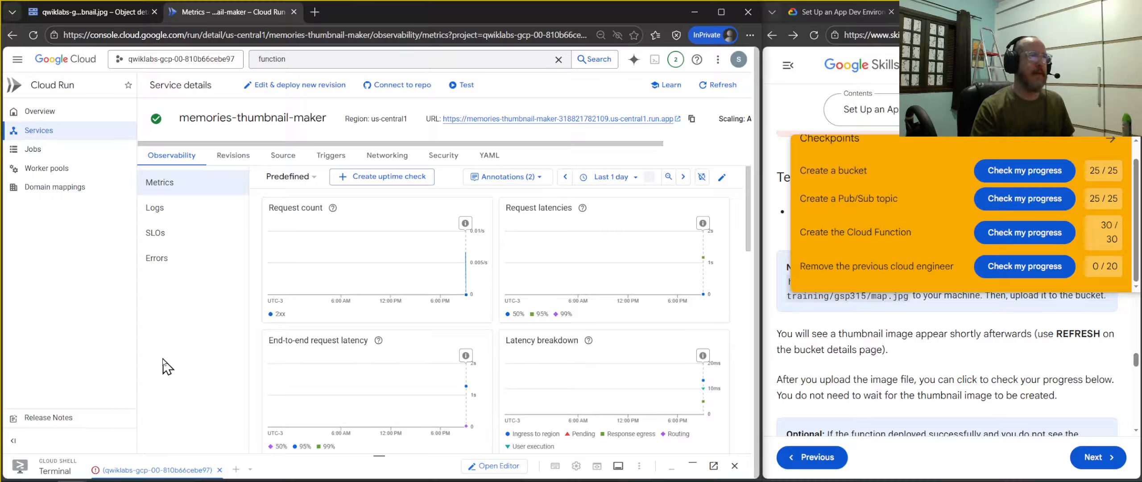
# - Open IAM & Admin for the project from the popular searches and collapse the lab's checkpoint list
pyautogui.click(558, 59)
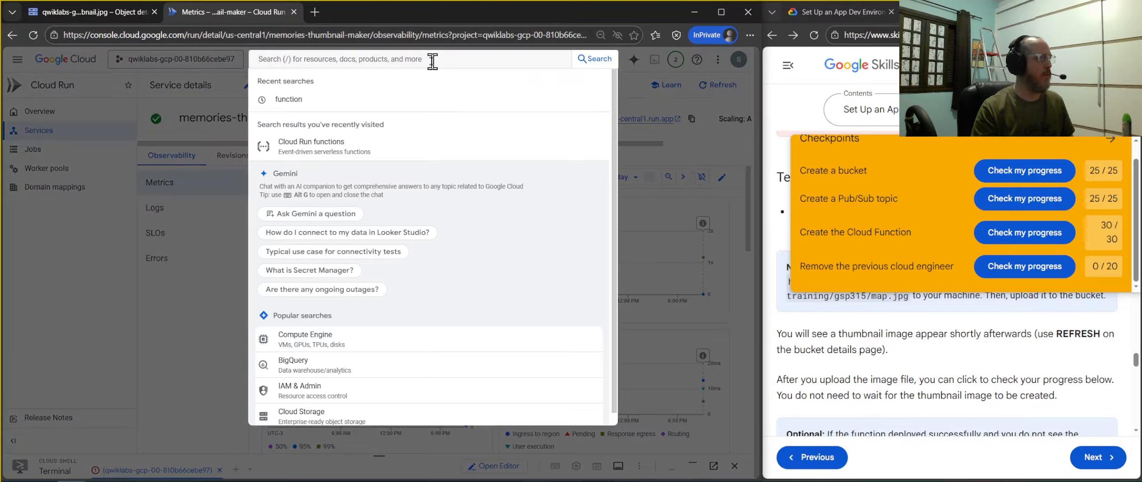
pyautogui.scroll(-1, 482, 321)
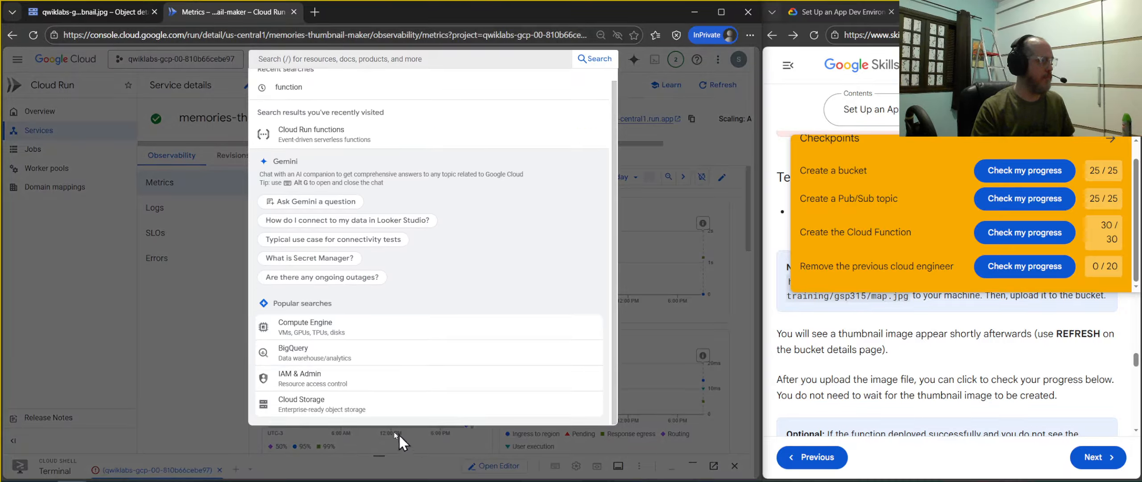
pyautogui.click(331, 383)
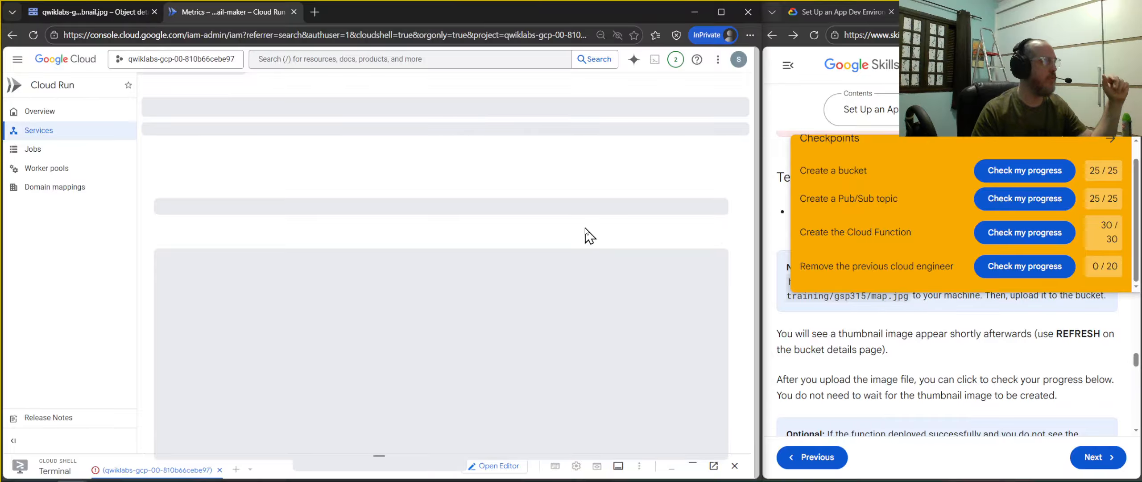
pyautogui.click(1136, 357)
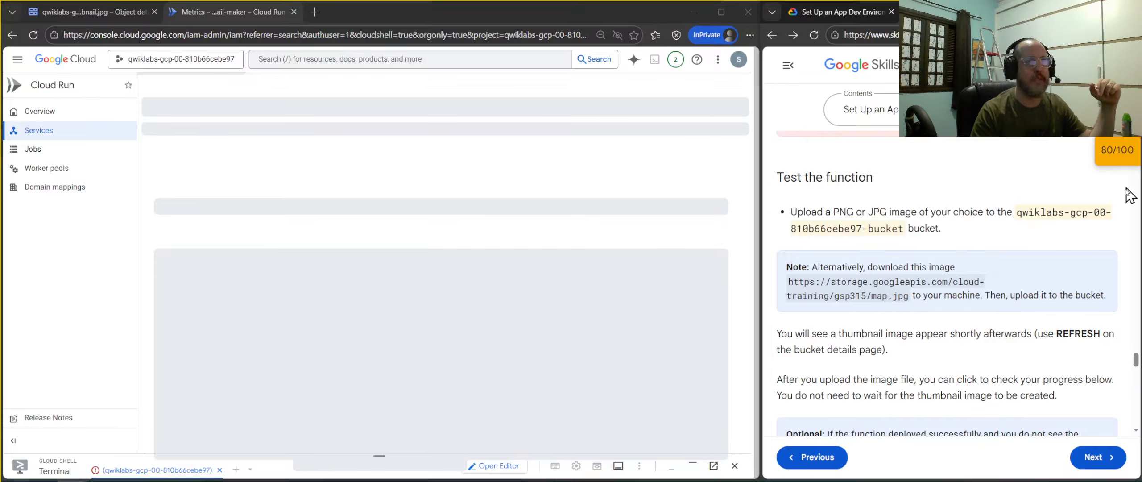
# - Show the lab's Task 4 instructions and the project's IAM principals list, with the navigation menu collapsed and the page enlarged
pyautogui.moveTo(1136, 352); pyautogui.dragTo(1138, 390)
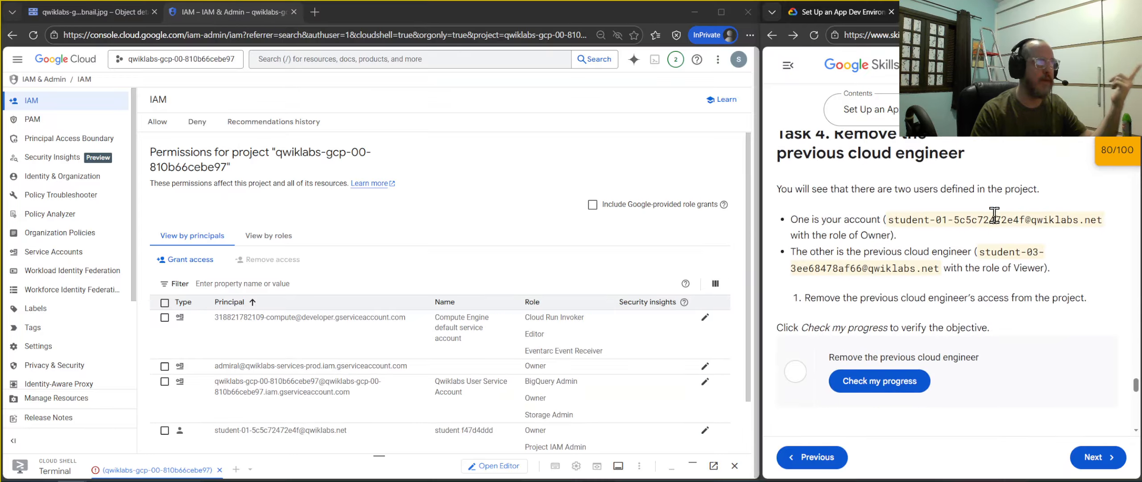
pyautogui.click(13, 440)
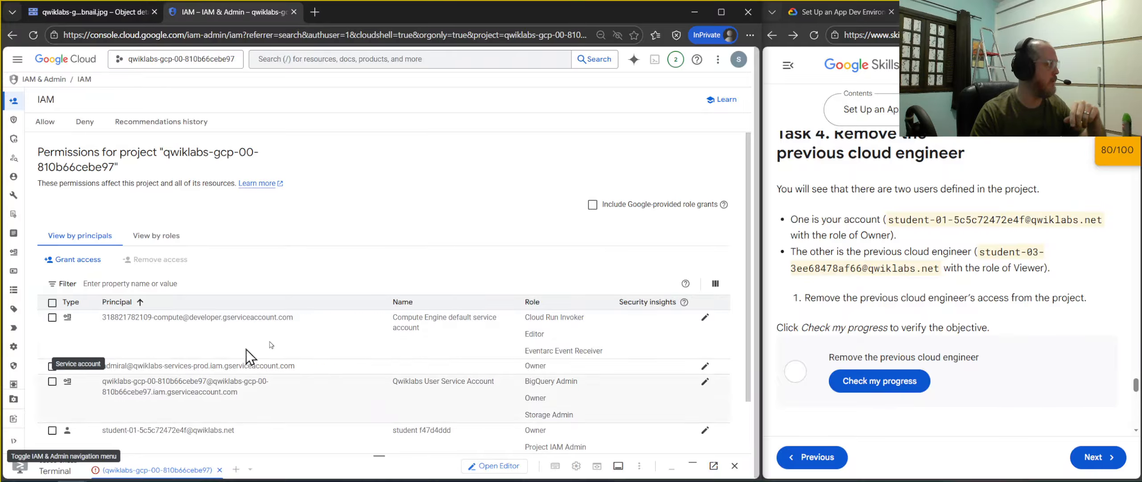
pyautogui.scroll(-2, 494, 292)
pyautogui.hotkey('ctrl', '+')
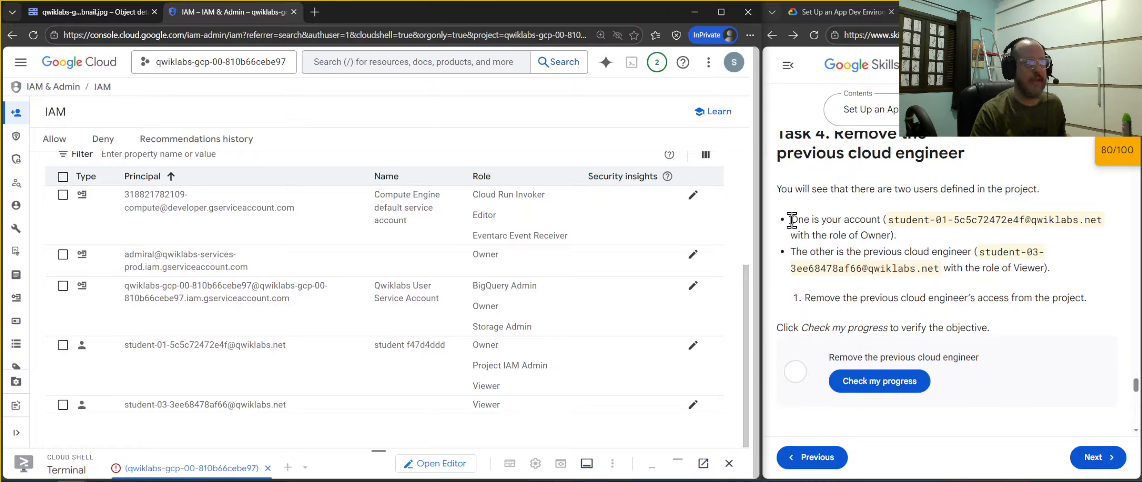
# - Compare the signed-in console account with the Owner account named in the lab's Task 4
pyautogui.moveTo(791, 219); pyautogui.dragTo(892, 228)
pyautogui.click(892, 226)
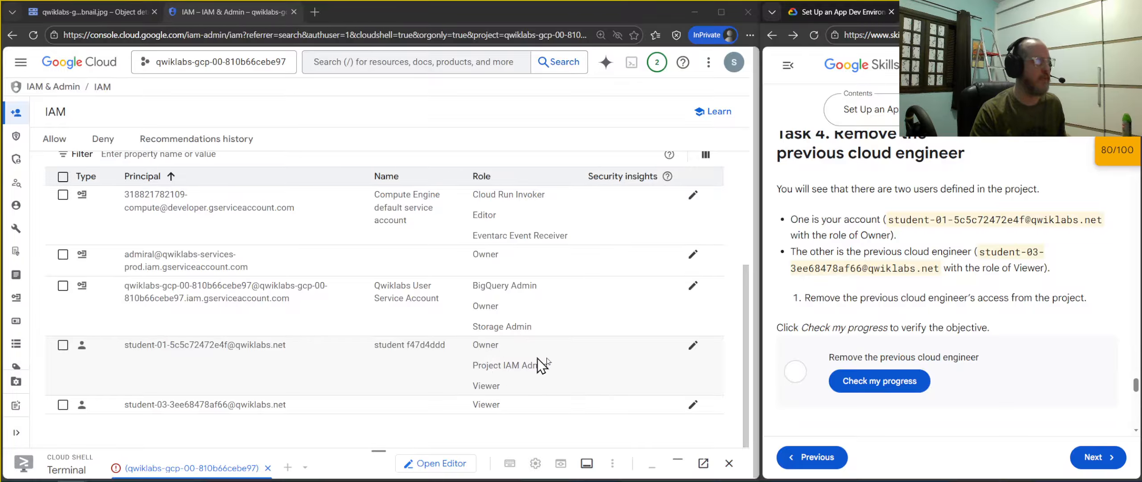
pyautogui.click(734, 62)
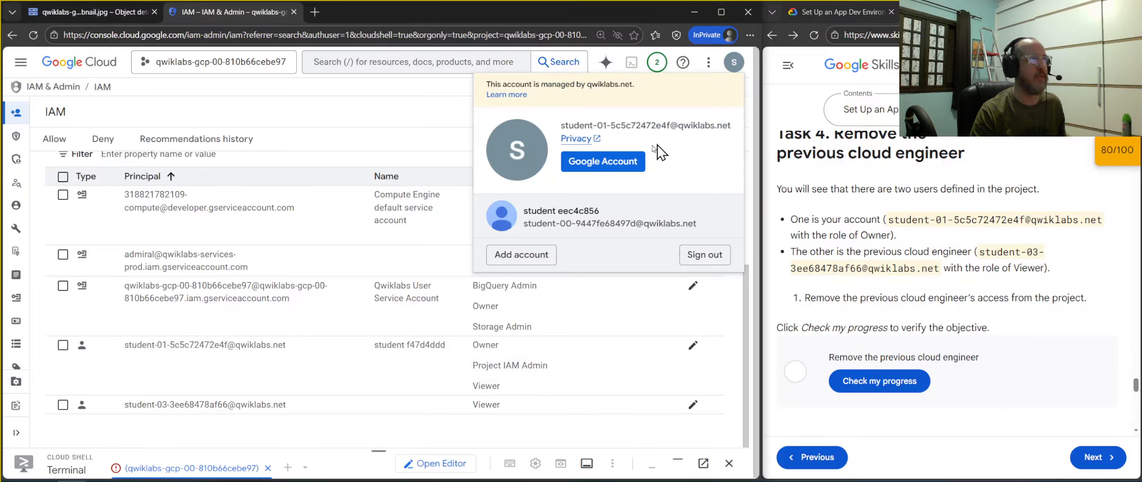
pyautogui.moveTo(597, 127); pyautogui.dragTo(613, 127)
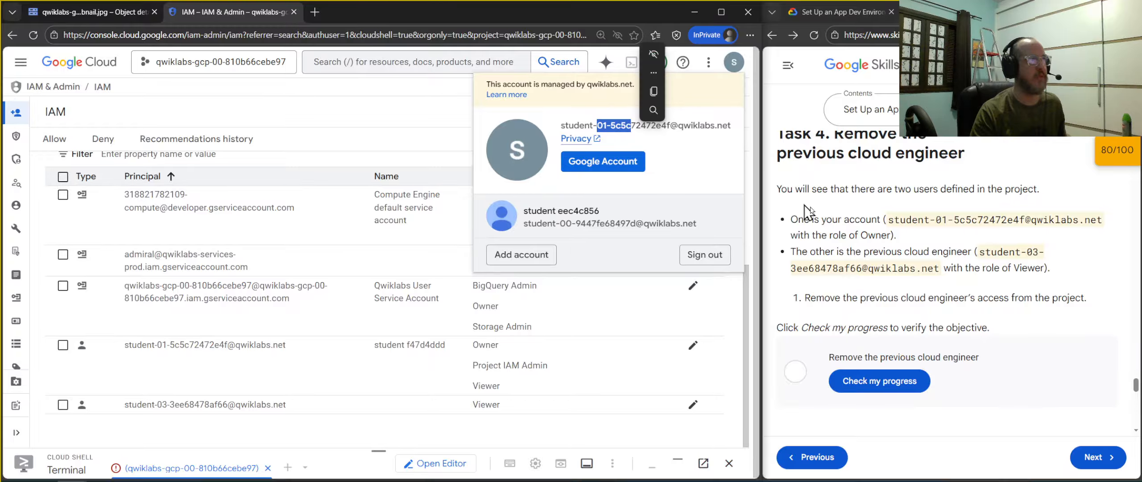
pyautogui.click(734, 62)
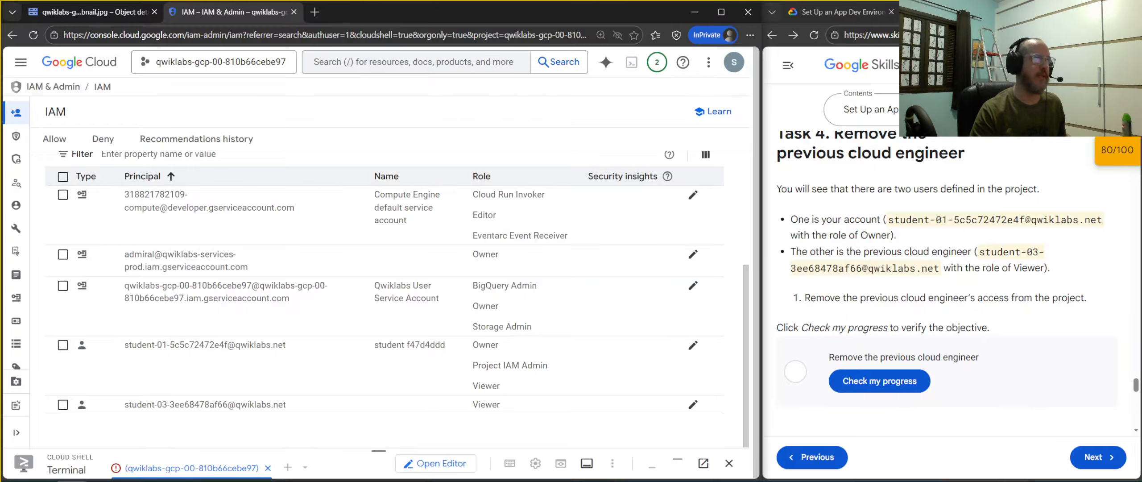
# - Check Username 2 in the lab credentials against Task 4's description of the previous cloud engineer with the Viewer role
pyautogui.moveTo(1137, 387); pyautogui.dragTo(1132, 136)
pyautogui.scroll(-1, 870, 312)
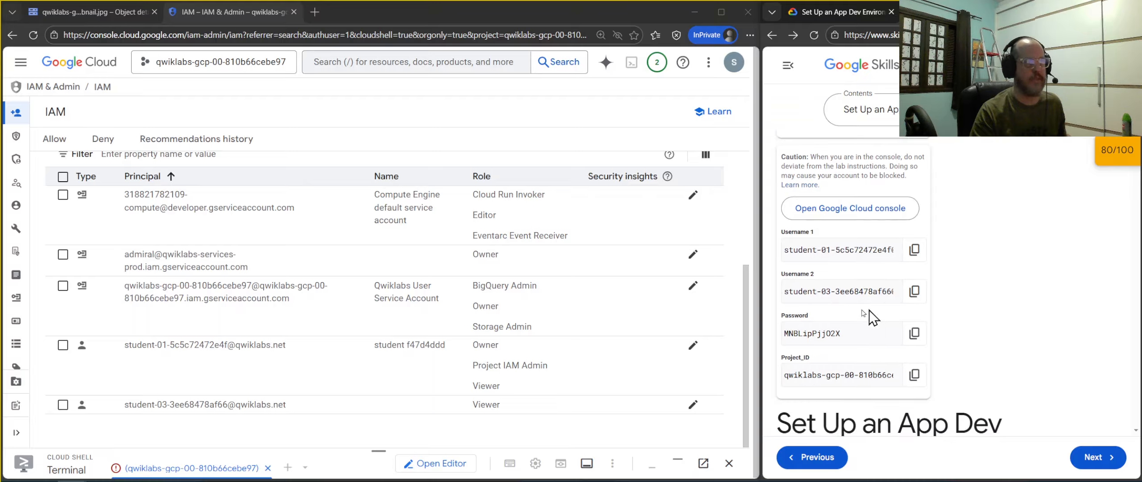
pyautogui.moveTo(818, 294); pyautogui.dragTo(853, 293)
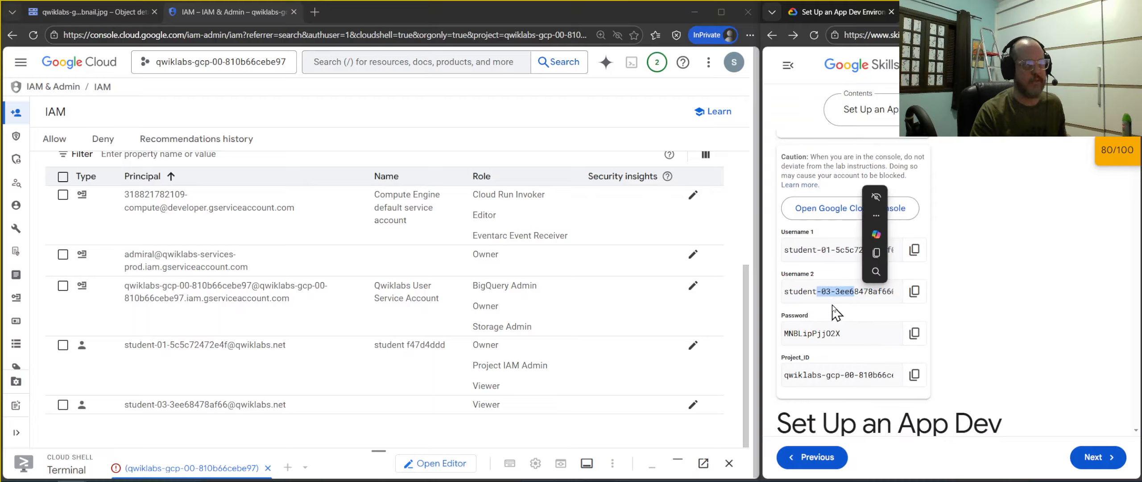
pyautogui.click(1014, 271)
pyautogui.scroll(-10, 963, 316)
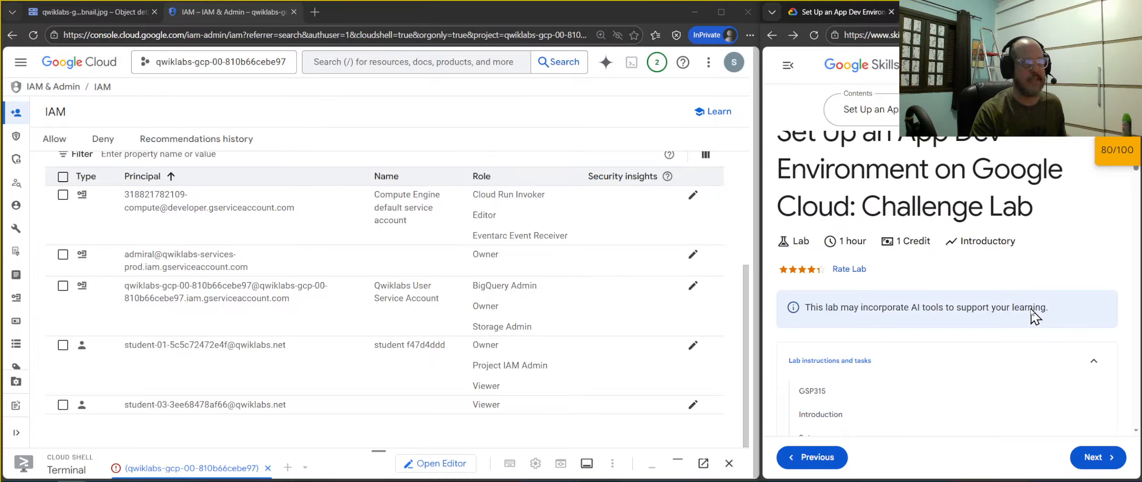
pyautogui.click(863, 316)
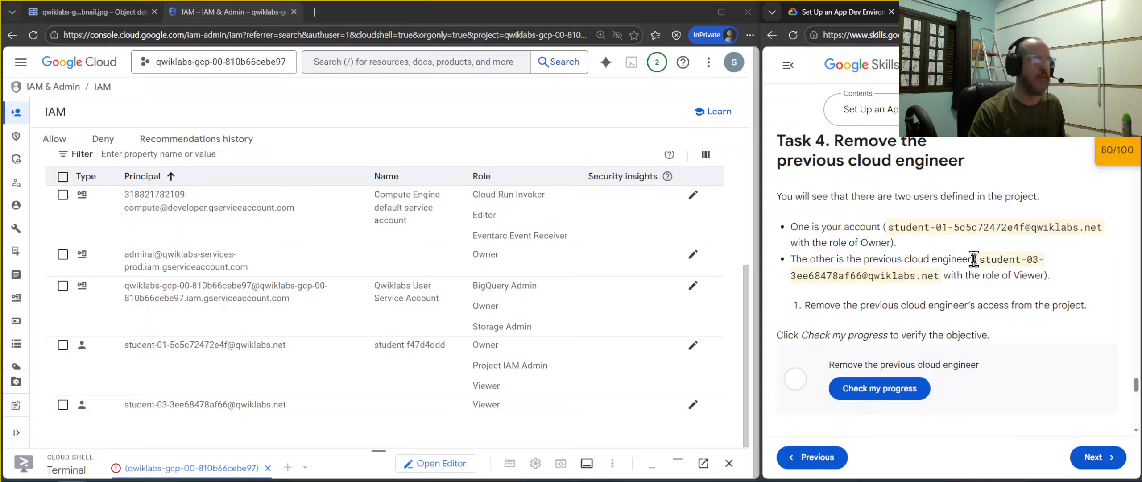
pyautogui.moveTo(974, 258); pyautogui.dragTo(861, 257)
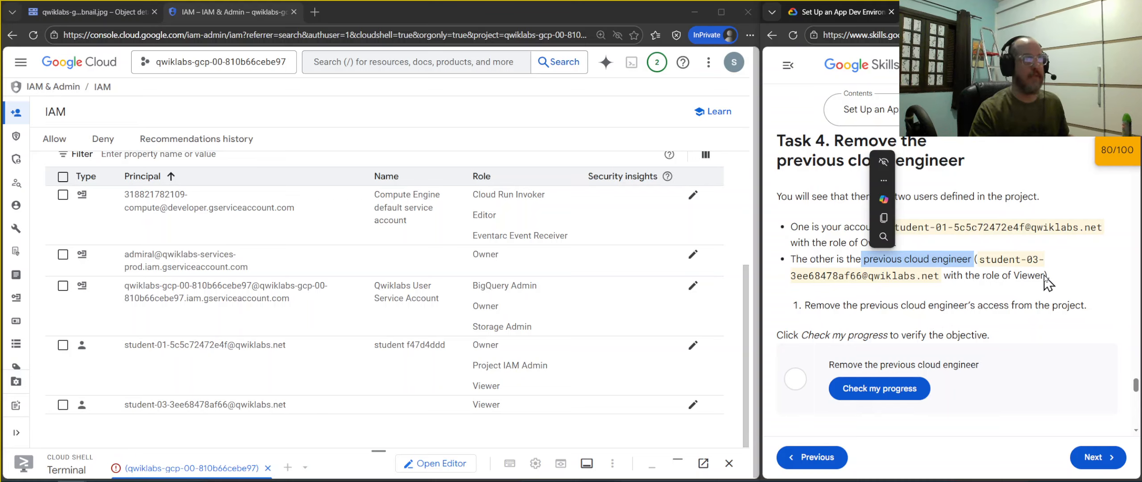
pyautogui.moveTo(1045, 275); pyautogui.dragTo(1006, 275)
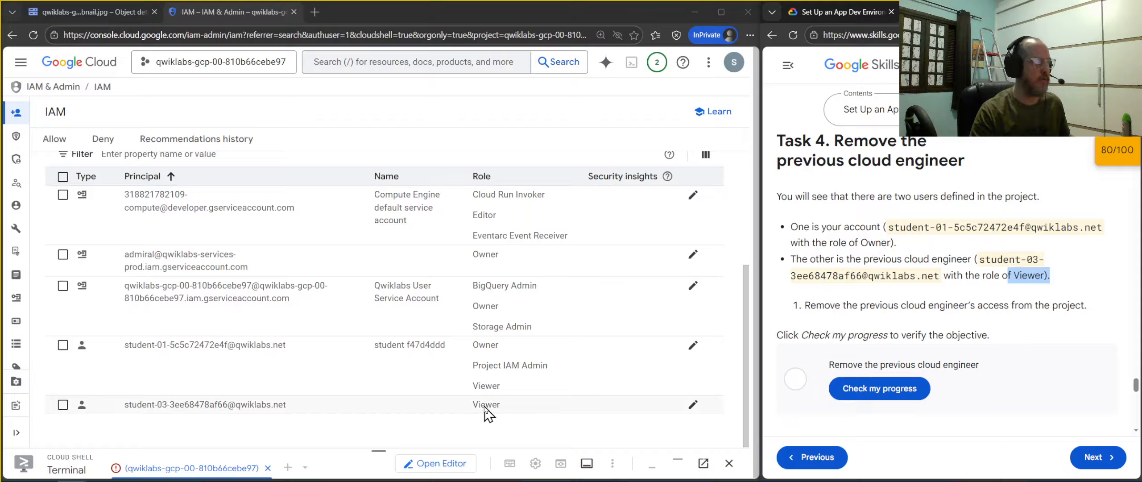
# - Remove the project access of the previous cloud engineer, the student user with only the Viewer role, and dismiss the notification
pyautogui.click(63, 405)
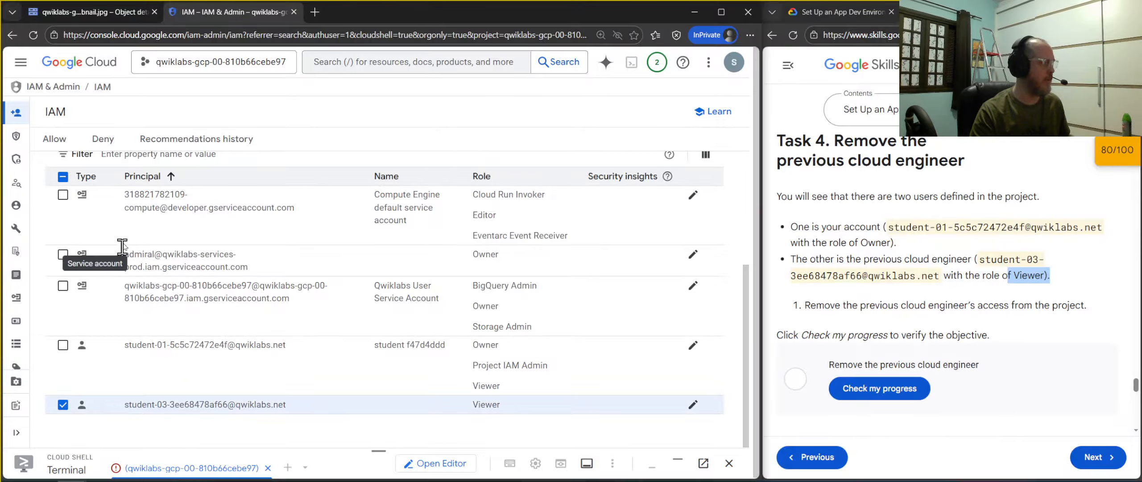
pyautogui.scroll(1, 295, 285)
pyautogui.scroll(4, 296, 286)
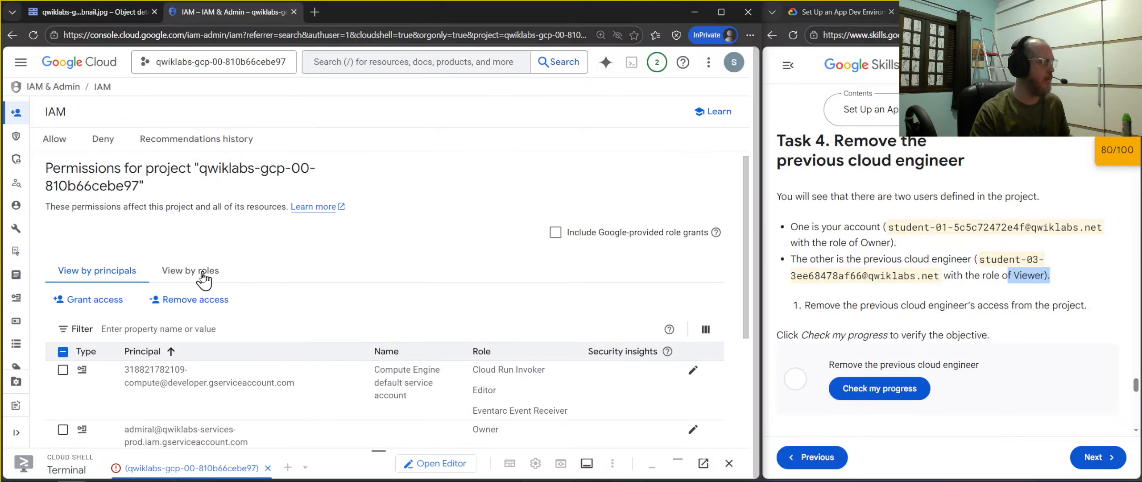
pyautogui.click(193, 301)
pyautogui.click(540, 313)
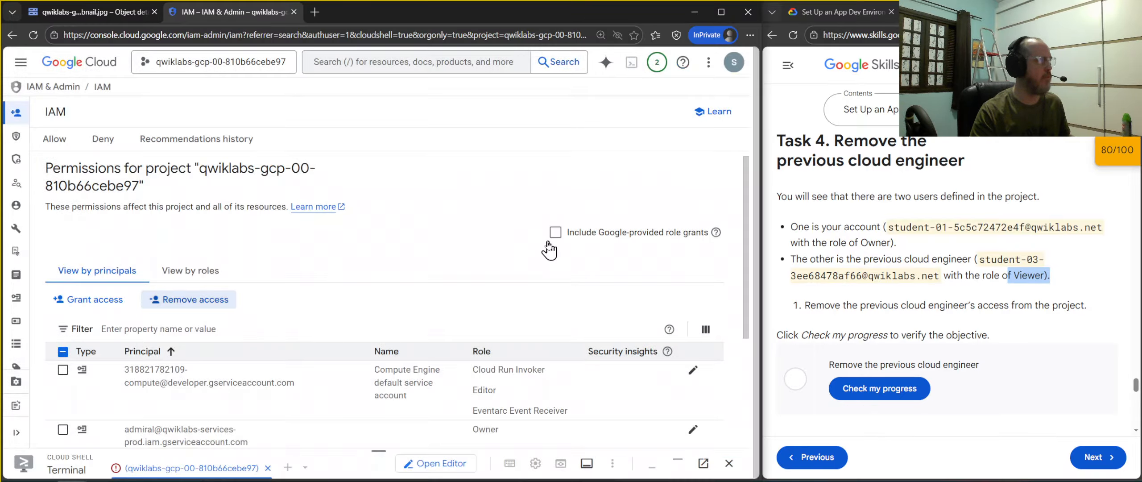
pyautogui.scroll(-3, 548, 240)
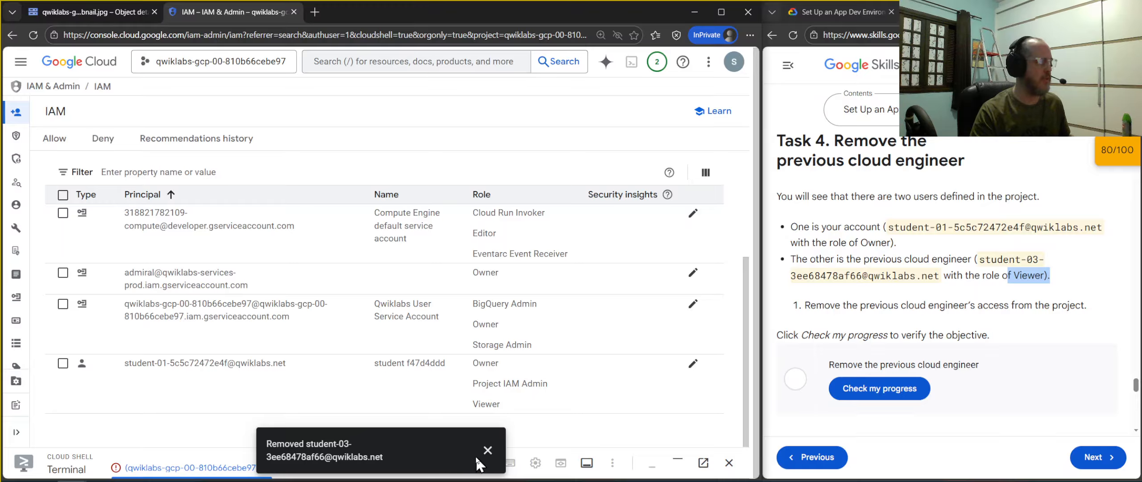
pyautogui.click(488, 450)
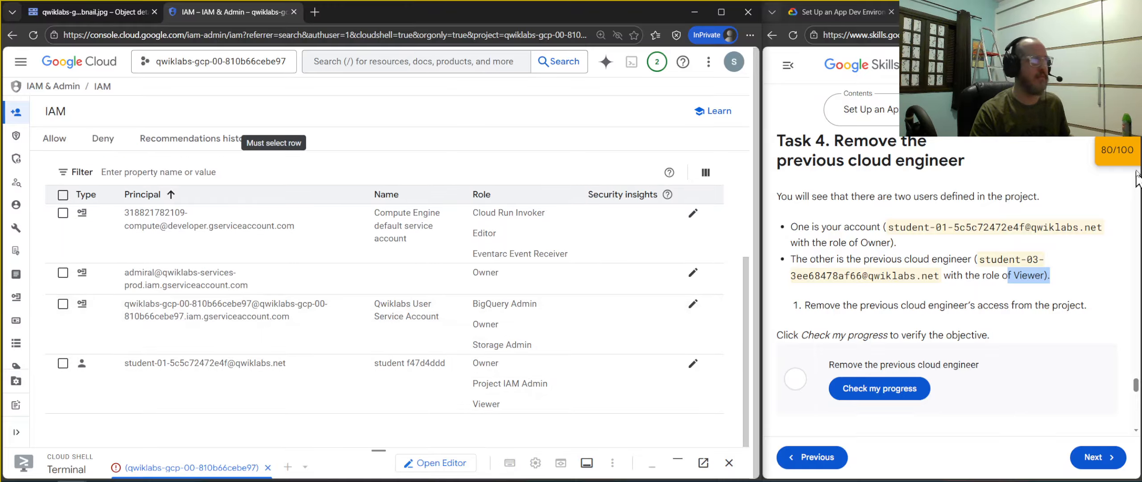
# - Check the lab's Remove the previous cloud engineer checkpoint until it passes and look over the rest of the lab page
pyautogui.click(1116, 151)
pyautogui.click(1064, 268)
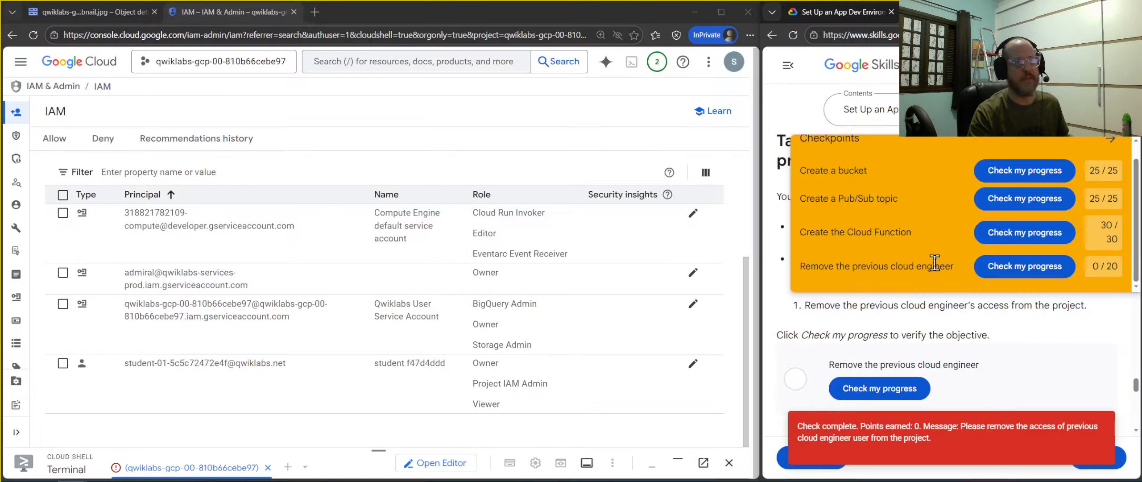
pyautogui.click(1013, 269)
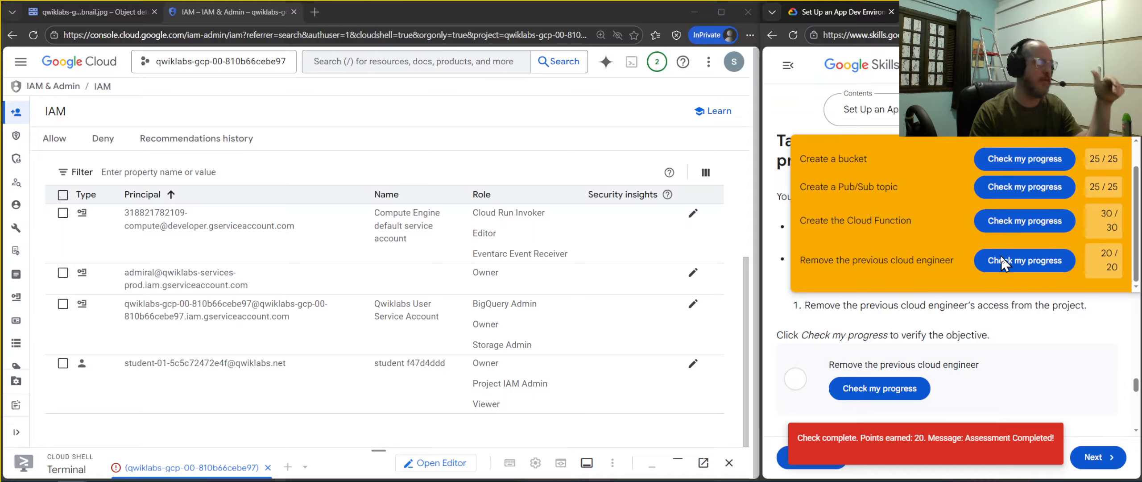
pyautogui.scroll(1, 1004, 230)
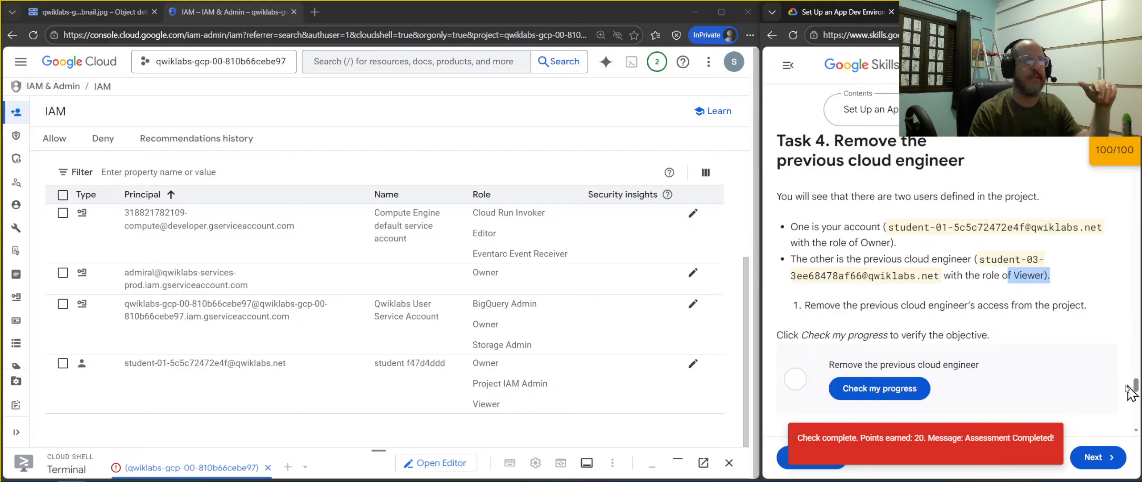
pyautogui.click(914, 392)
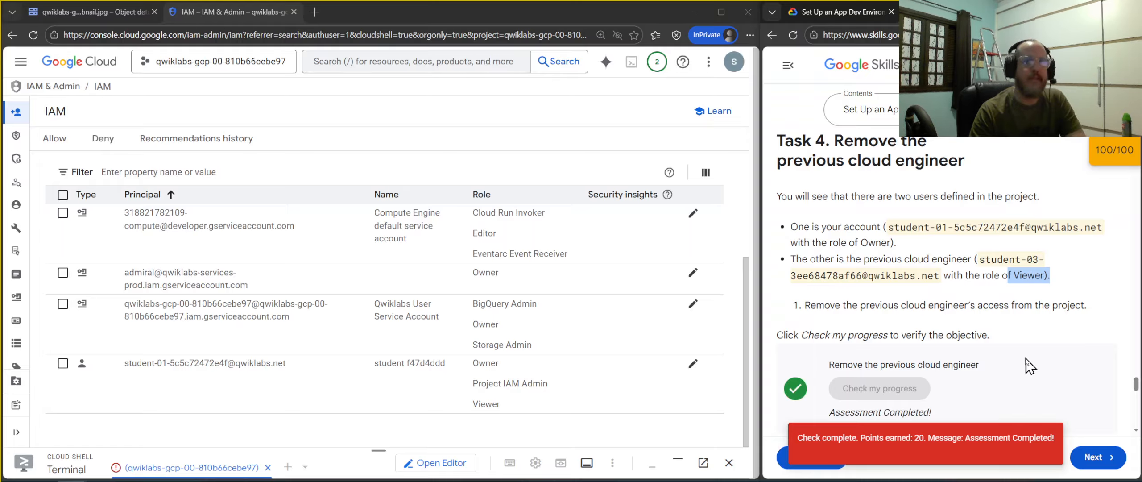
pyautogui.scroll(-3, 1097, 374)
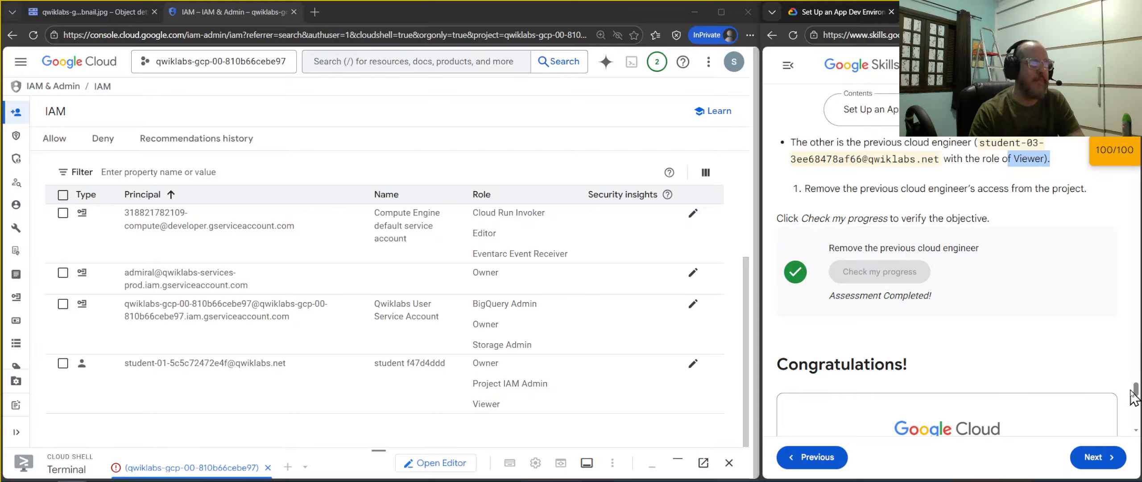
pyautogui.moveTo(1135, 390); pyautogui.dragTo(1139, 134)
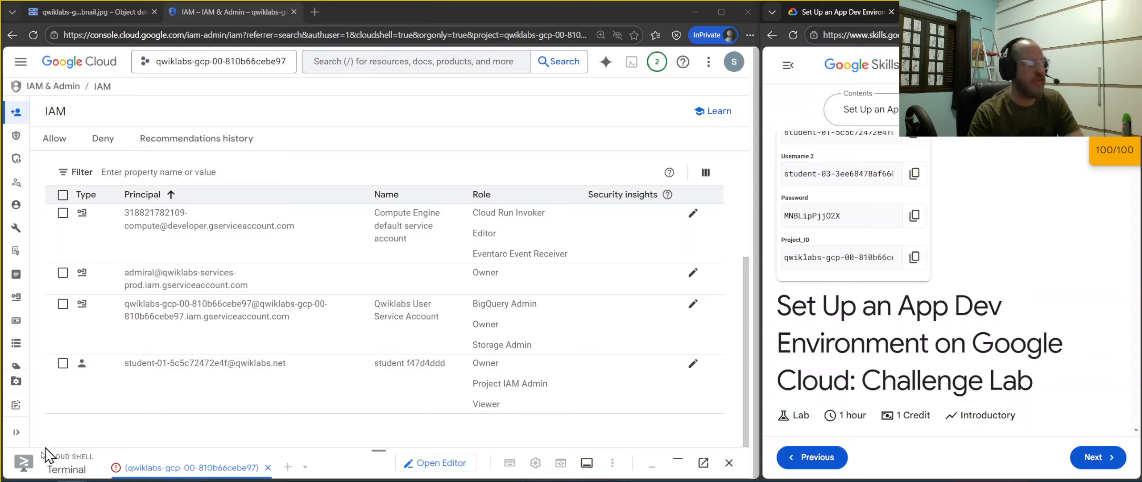
# - Switch to the Cloud Run tutorial on triggering functions from Cloud Storage with Eventarc, widen its window and expand its side navigation
pyautogui.moveTo(71, 481)
pyautogui.moveTo(379, 466)
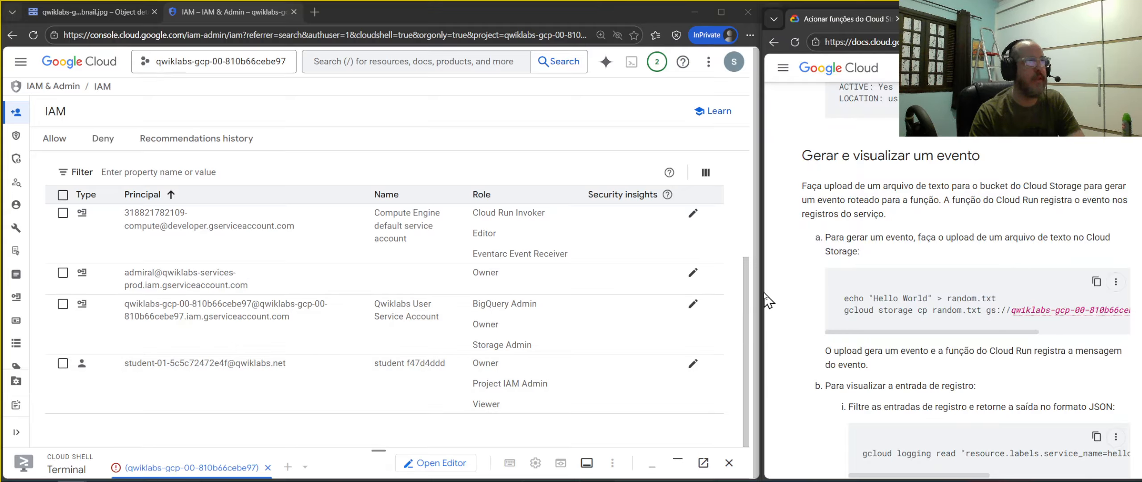
pyautogui.moveTo(761, 292); pyautogui.dragTo(294, 273)
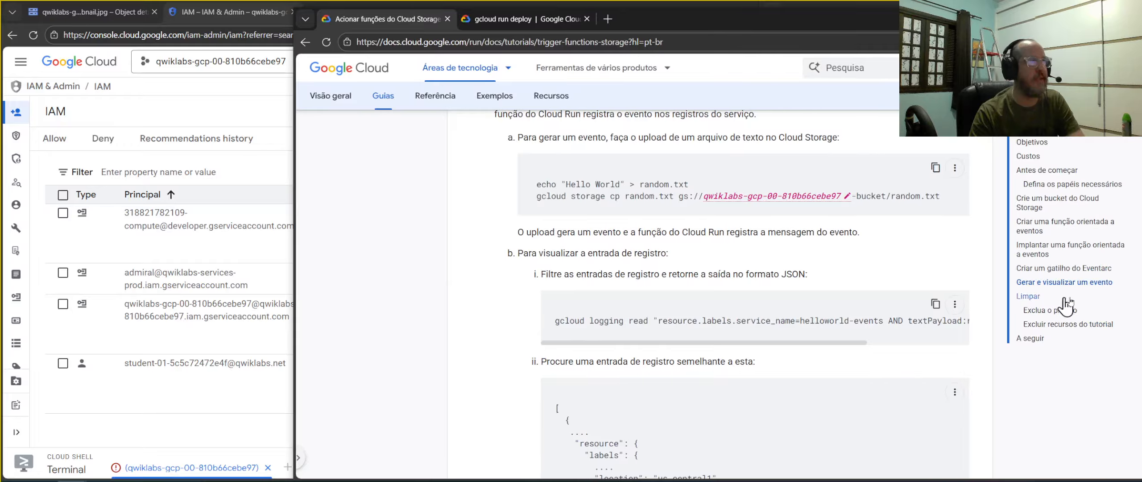
pyautogui.press('Home')
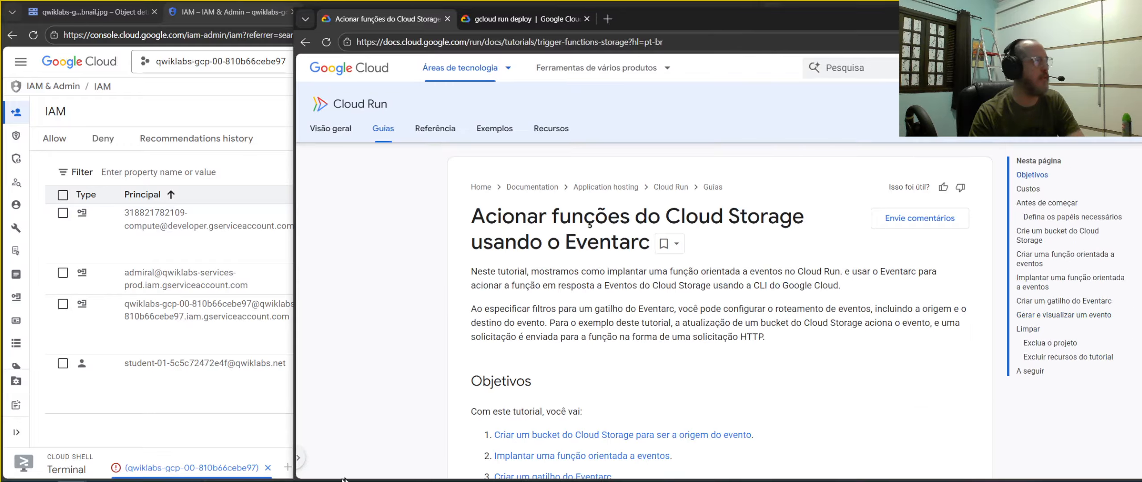
pyautogui.click(298, 457)
pyautogui.click(464, 67)
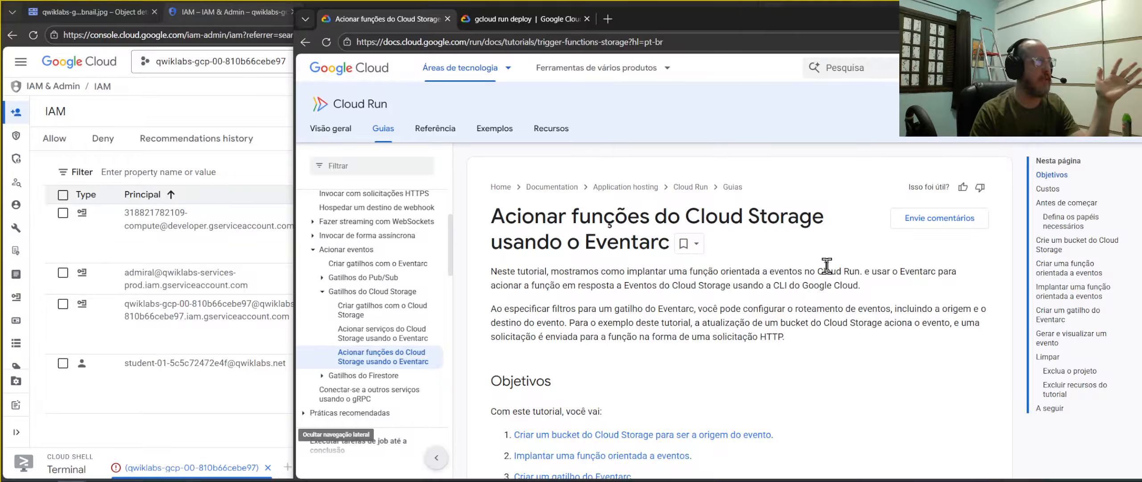
# - Skim the Eventarc tutorial's project setup and required roles sections, and return to its title and introduction
pyautogui.scroll(-15, 826, 265)
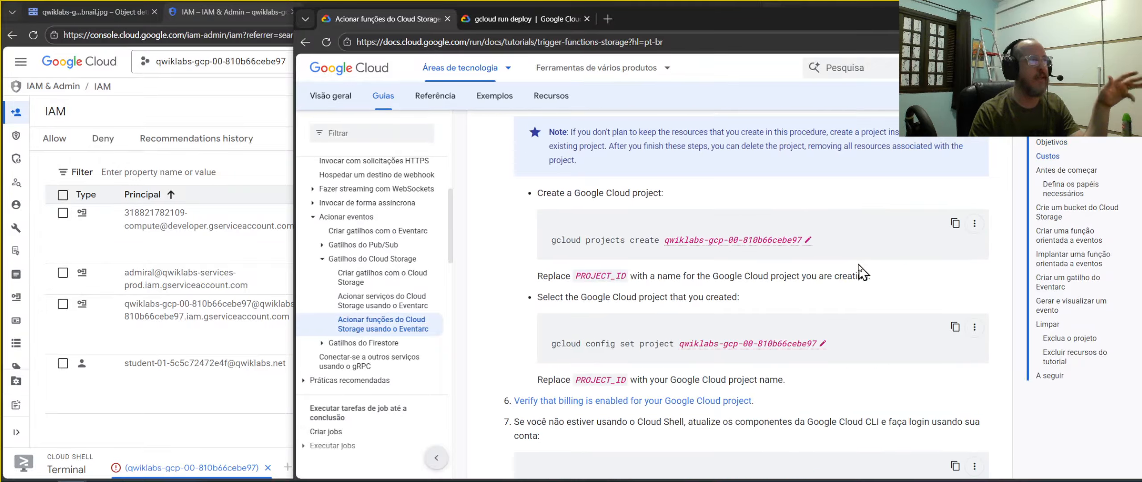
pyautogui.scroll(-10, 862, 271)
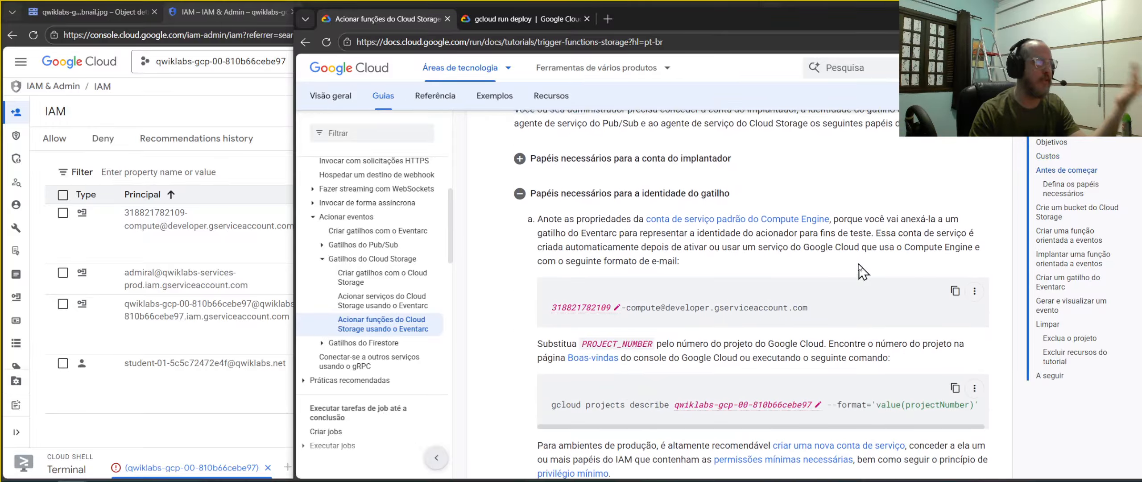
pyautogui.scroll(-8, 860, 270)
pyautogui.scroll(10, 861, 270)
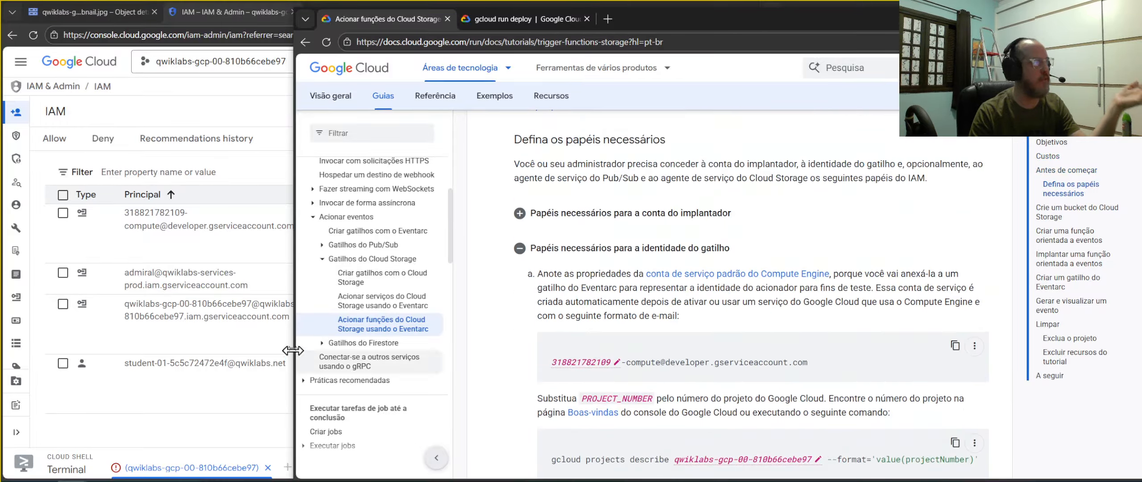
pyautogui.scroll(10, 758, 341)
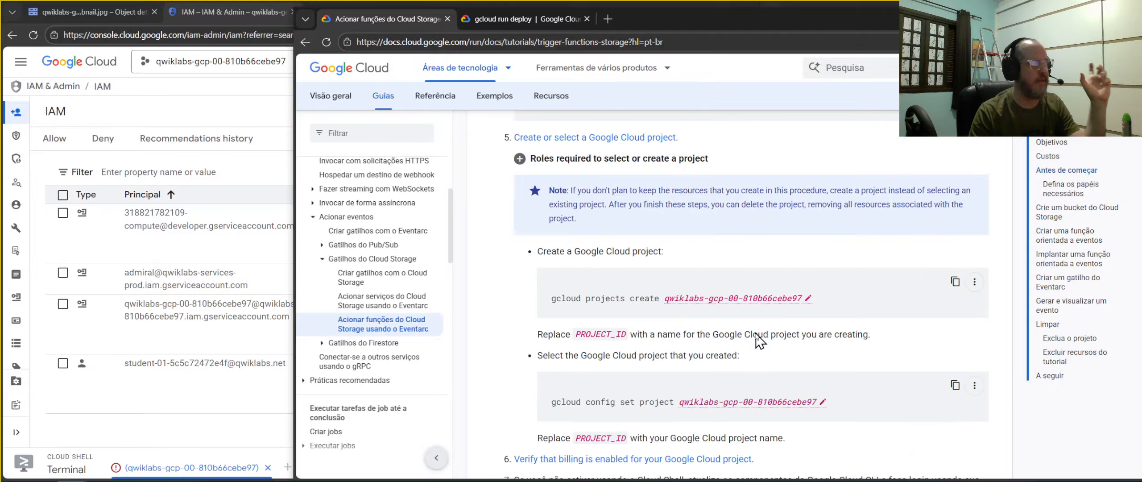
pyautogui.scroll(15, 758, 341)
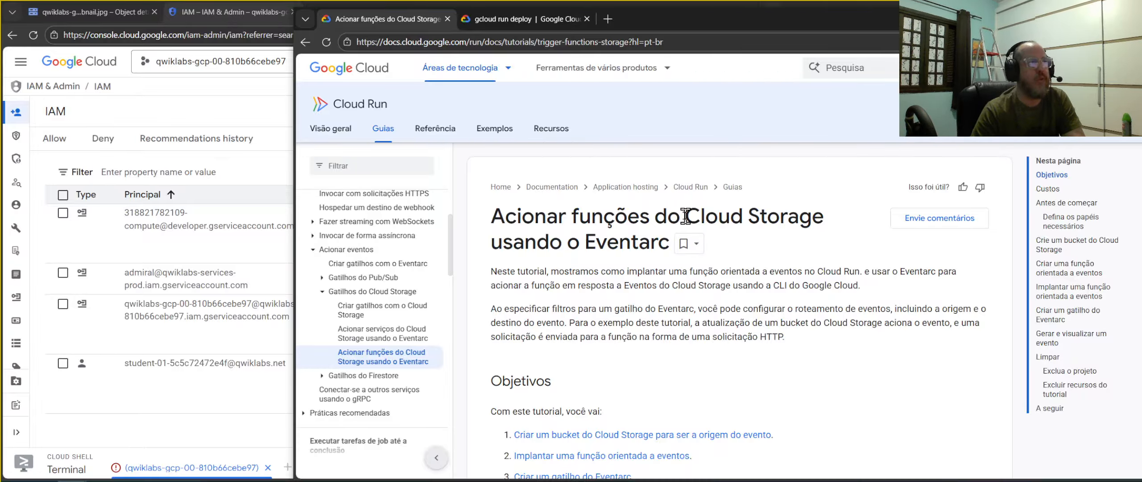
pyautogui.moveTo(685, 217); pyautogui.dragTo(669, 244)
pyautogui.click(755, 322)
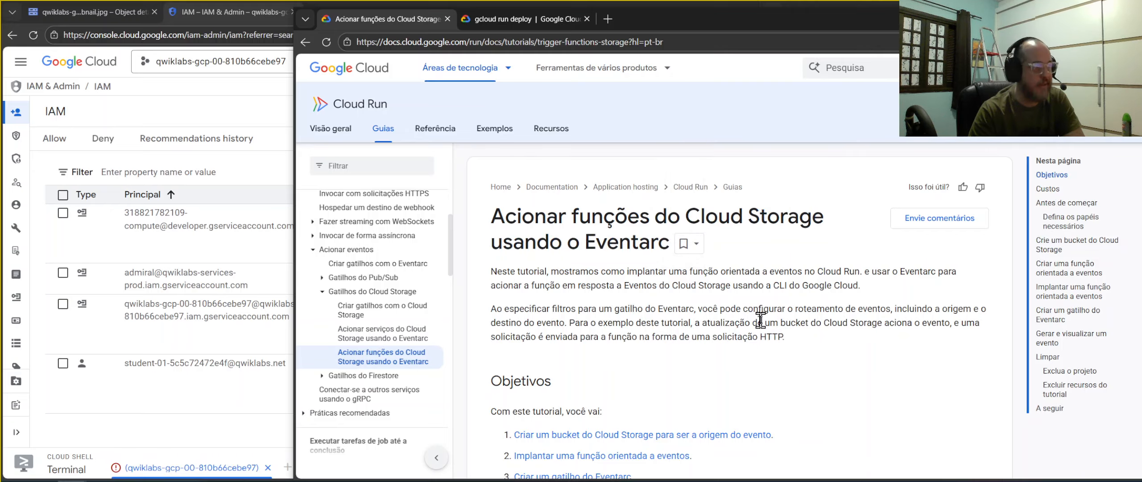
# - Review the trigger identity roles in the tutorial, including the run.invoker and eventarc.eventReceiver bindings for the Compute Engine default service account
pyautogui.scroll(-20, 760, 319)
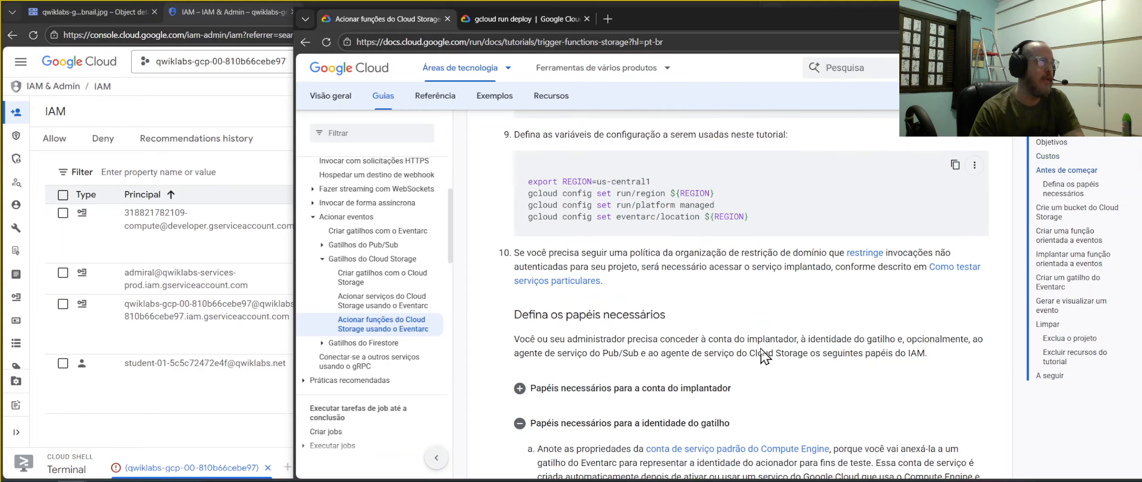
pyautogui.scroll(-5, 764, 355)
pyautogui.scroll(6, 760, 347)
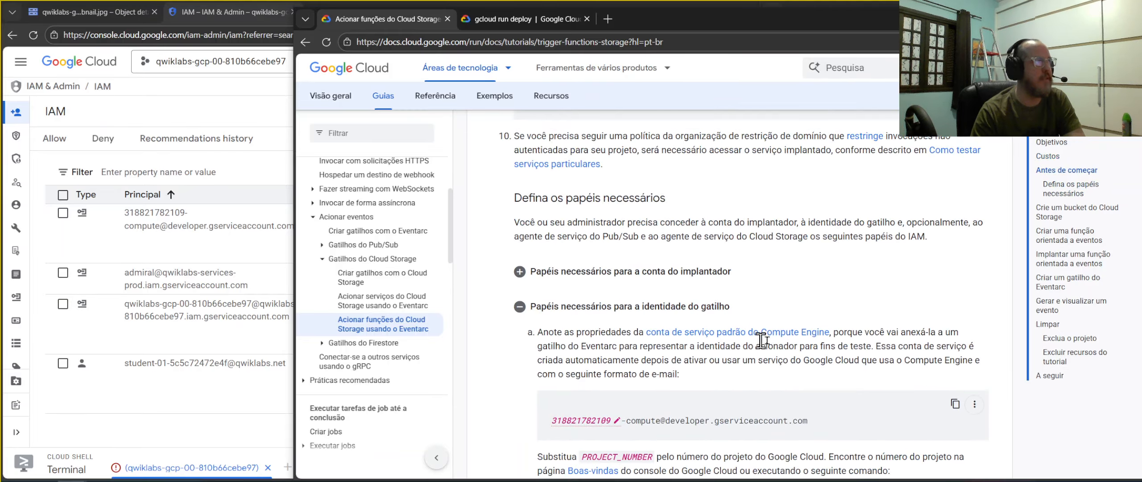
pyautogui.scroll(-1, 767, 313)
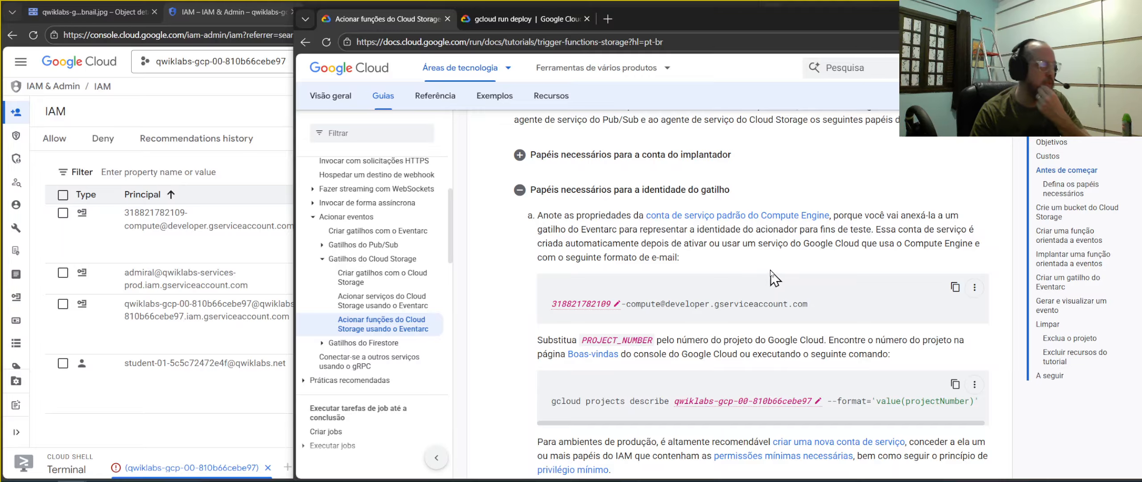
pyautogui.scroll(-8, 771, 272)
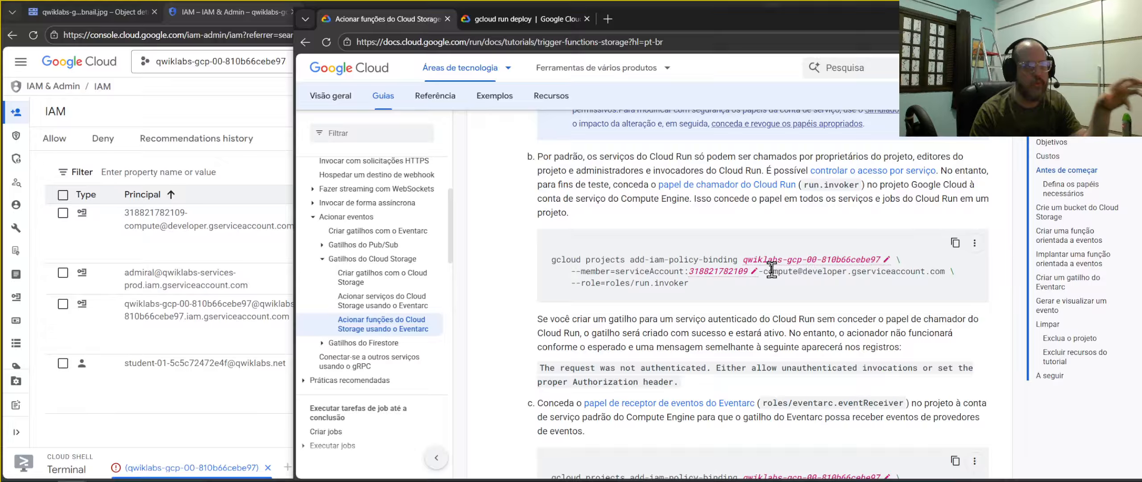
pyautogui.scroll(-3, 817, 307)
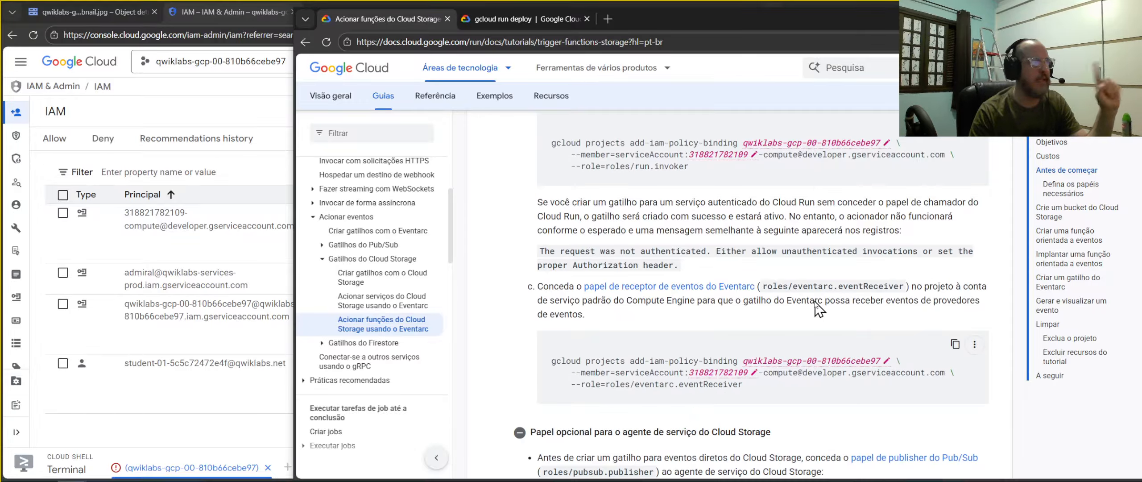
# - Examine the optional Cloud Storage and Pub/Sub service agent roles and the tutorial's bucket creation command
pyautogui.scroll(-15, 824, 302)
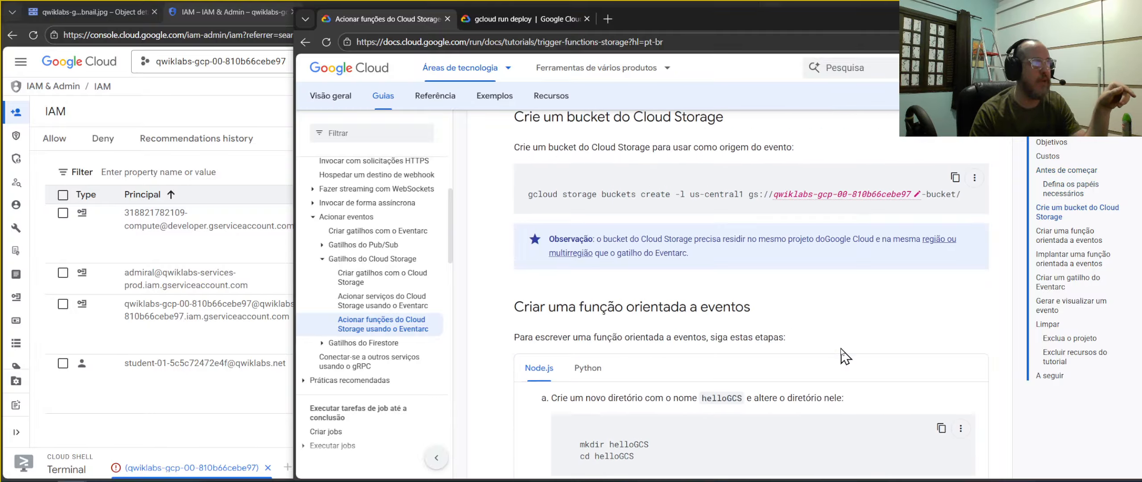
pyautogui.scroll(4, 844, 356)
pyautogui.scroll(12, 844, 355)
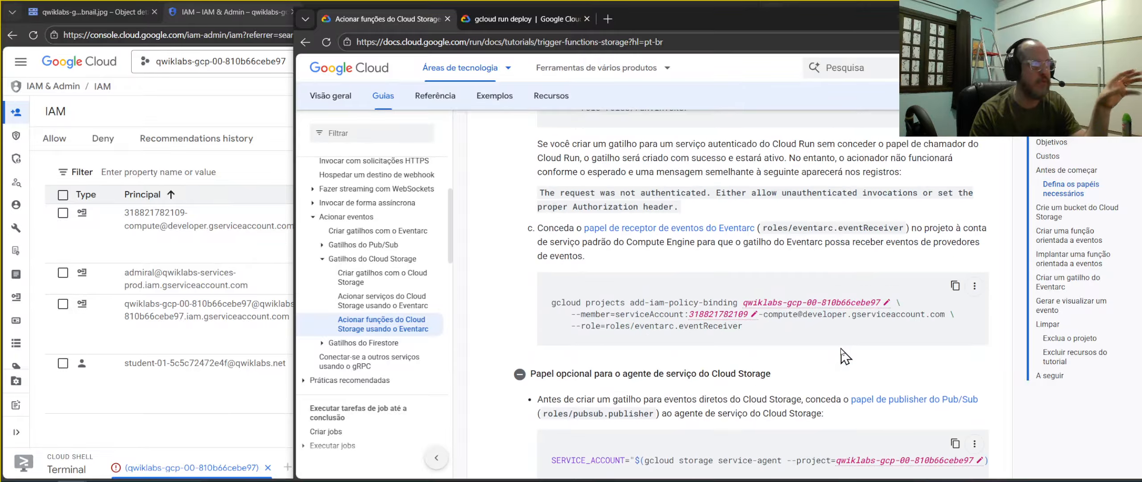
pyautogui.scroll(-3, 844, 355)
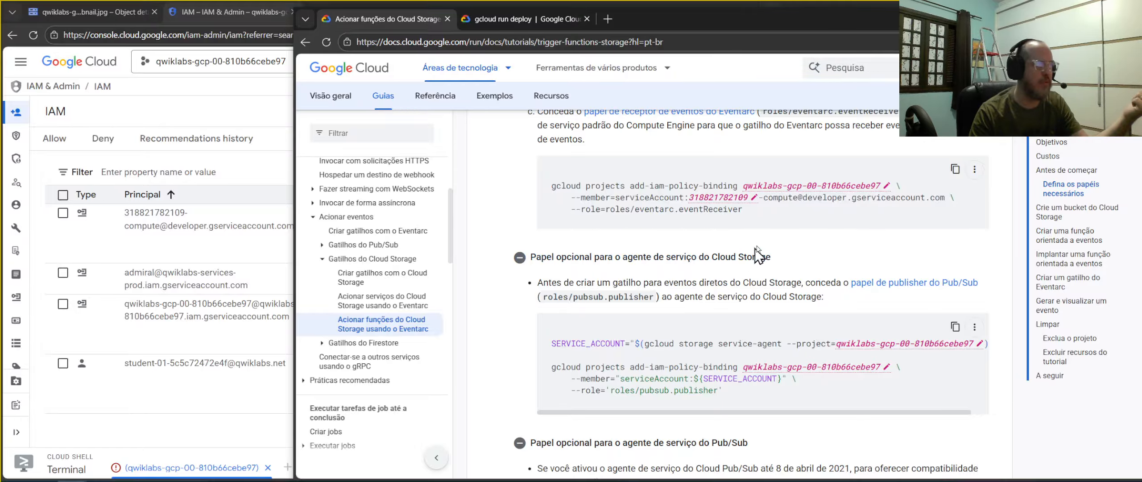
pyautogui.scroll(-5, 756, 252)
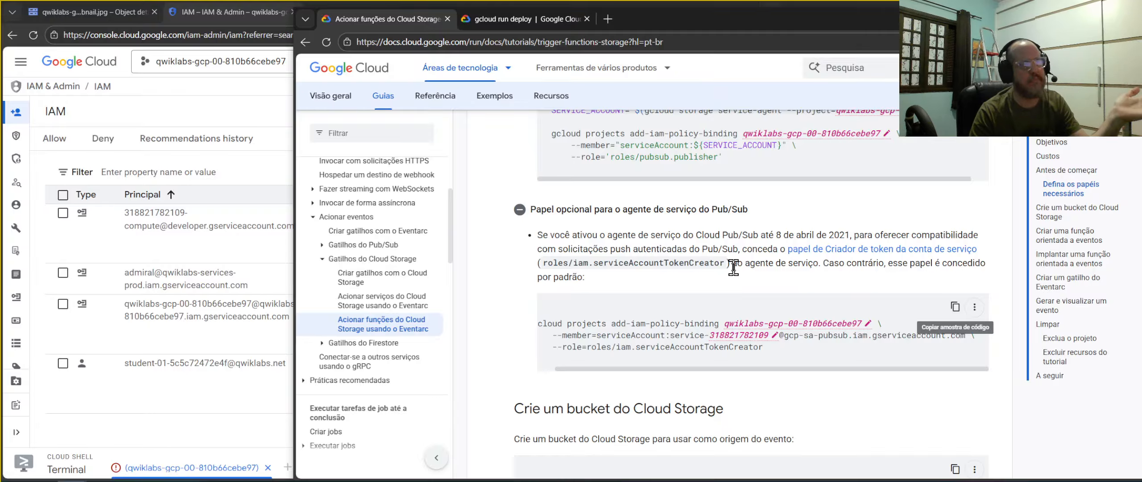
pyautogui.scroll(-3, 775, 272)
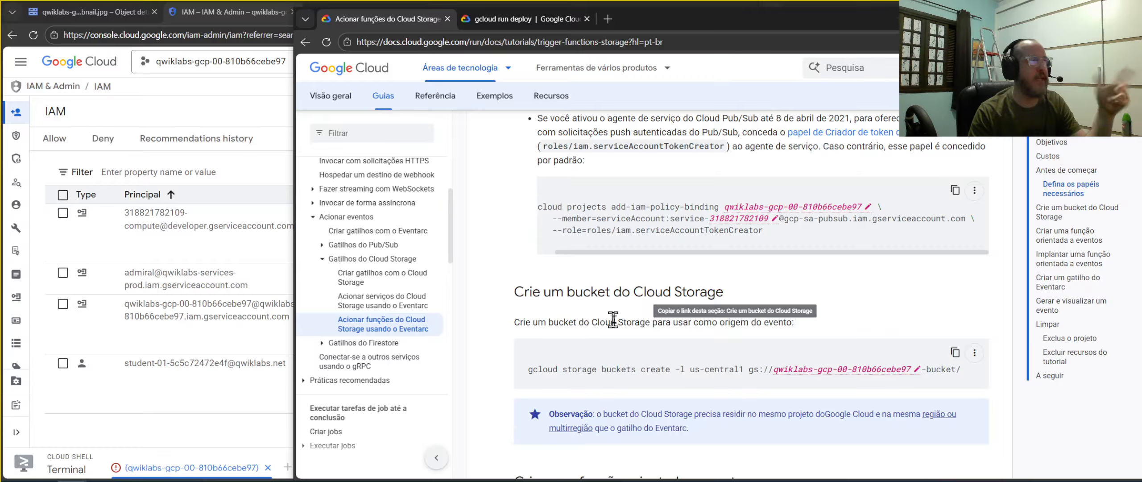
# - Examine the tutorial's Node.js helloGCS function code and the gcloud run deploy command for helloworld-events
pyautogui.scroll(-7, 714, 303)
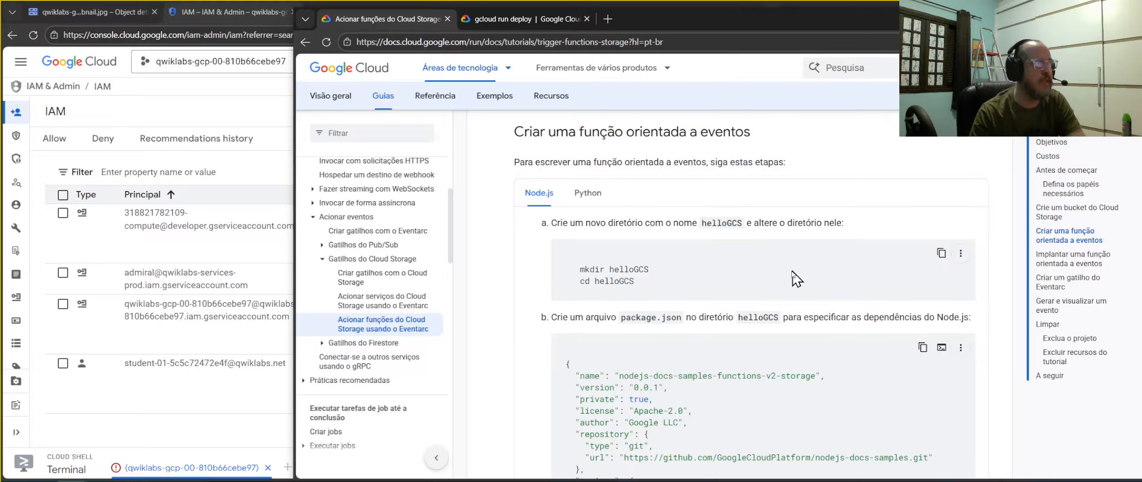
pyautogui.scroll(-18, 794, 277)
pyautogui.scroll(7, 799, 294)
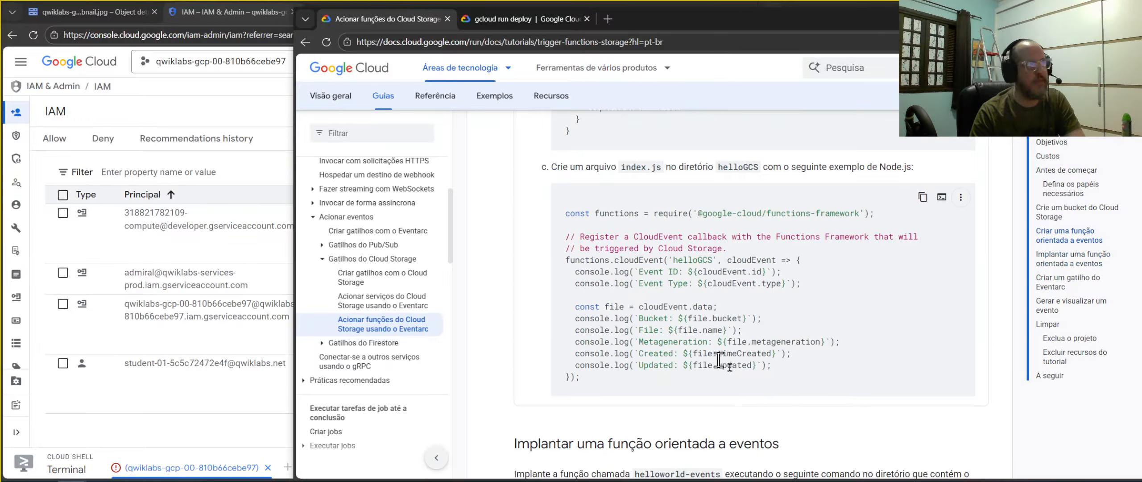
pyautogui.scroll(3, 719, 359)
pyautogui.scroll(-10, 709, 330)
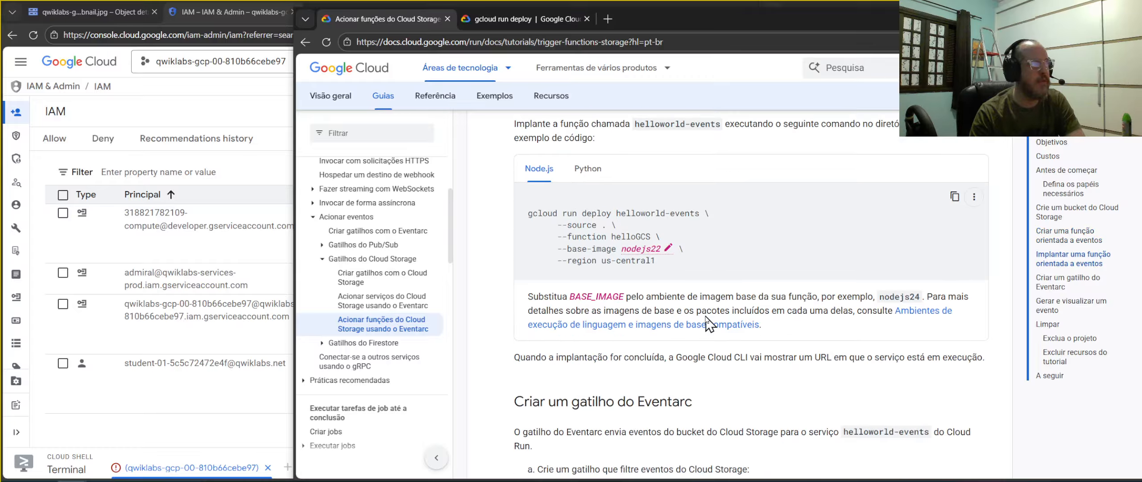
pyautogui.scroll(12, 708, 322)
pyautogui.scroll(-10, 695, 268)
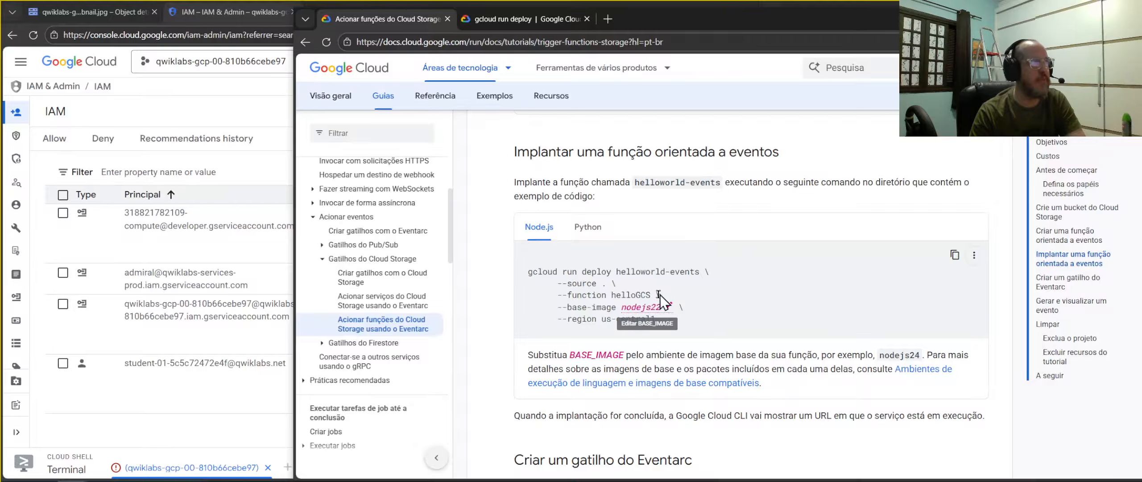
# - Read the tutorial sections on creating the Eventarc trigger, generating and viewing an event, and cleaning up
pyautogui.scroll(-5, 658, 299)
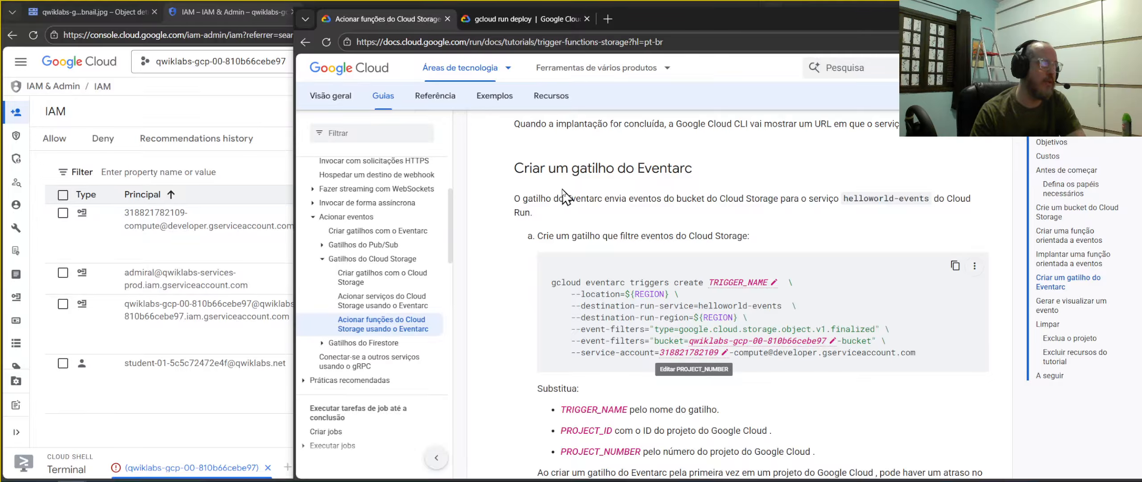
pyautogui.scroll(-7, 563, 197)
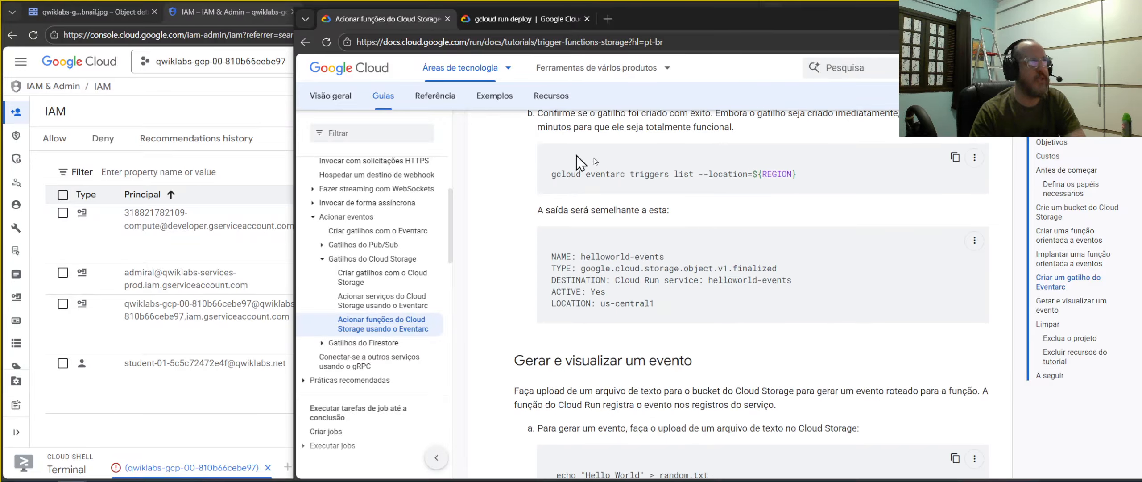
pyautogui.scroll(-5, 754, 197)
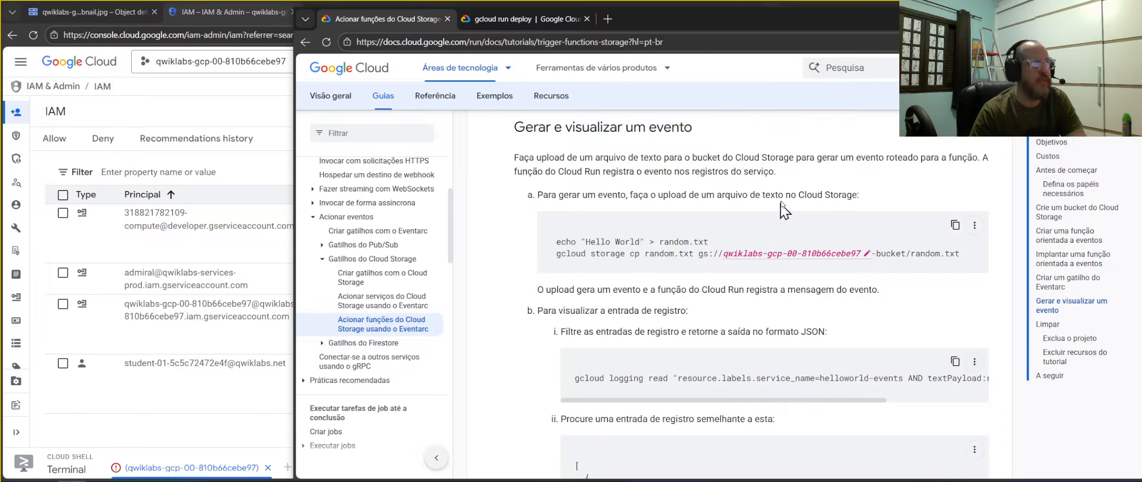
pyautogui.scroll(-8, 780, 202)
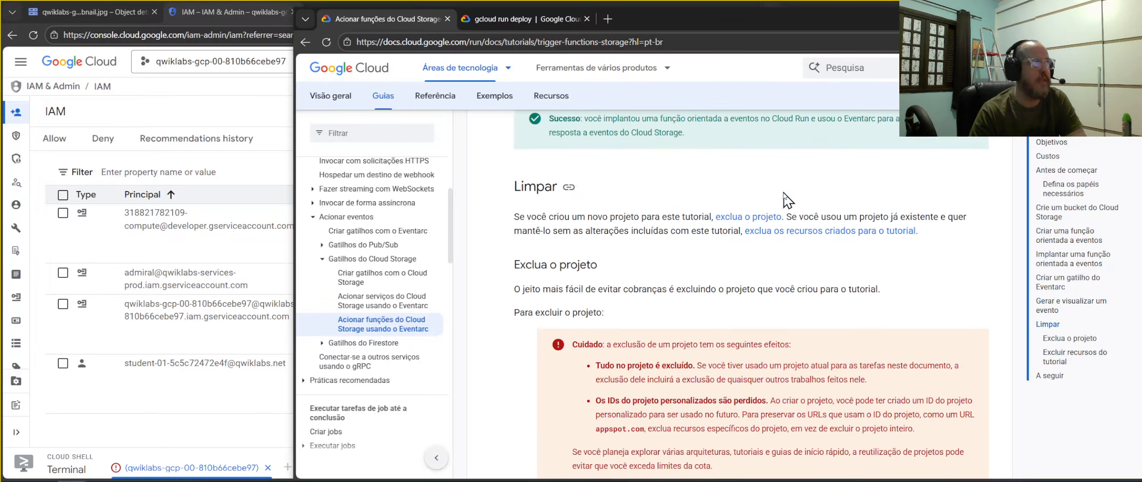
pyautogui.scroll(5, 787, 200)
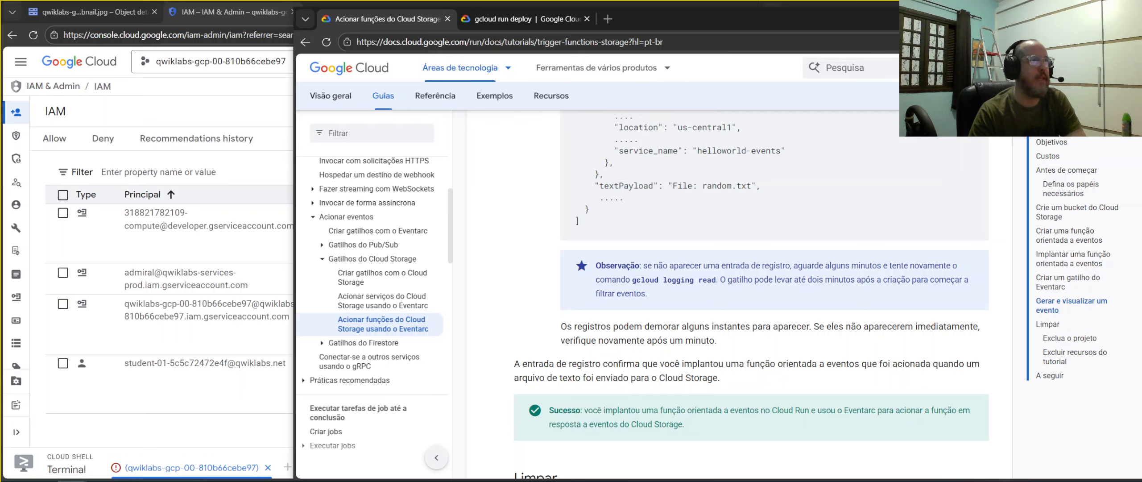
# - Minimize the tutorial window, widen the challenge lab window and look over the lab's title, task list and introduction
pyautogui.click(1078, 19)
pyautogui.scroll(-5, 975, 318)
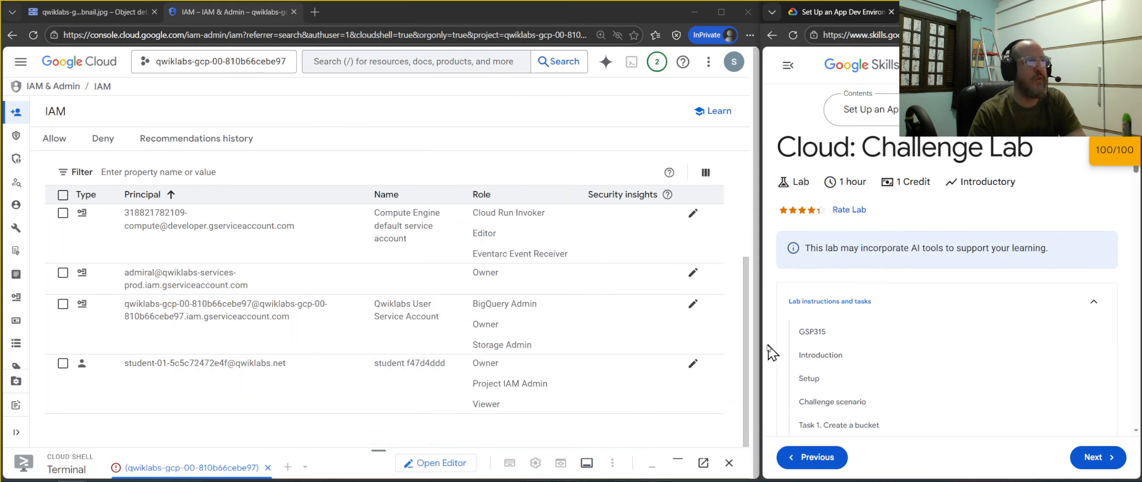
pyautogui.moveTo(759, 341); pyautogui.dragTo(542, 352)
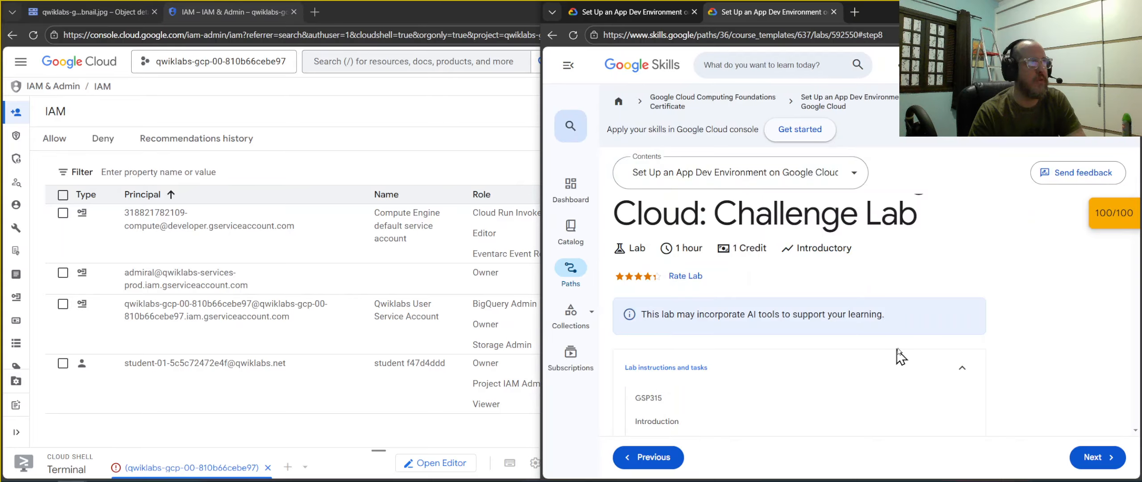
pyautogui.scroll(8, 899, 355)
pyautogui.scroll(-5, 890, 348)
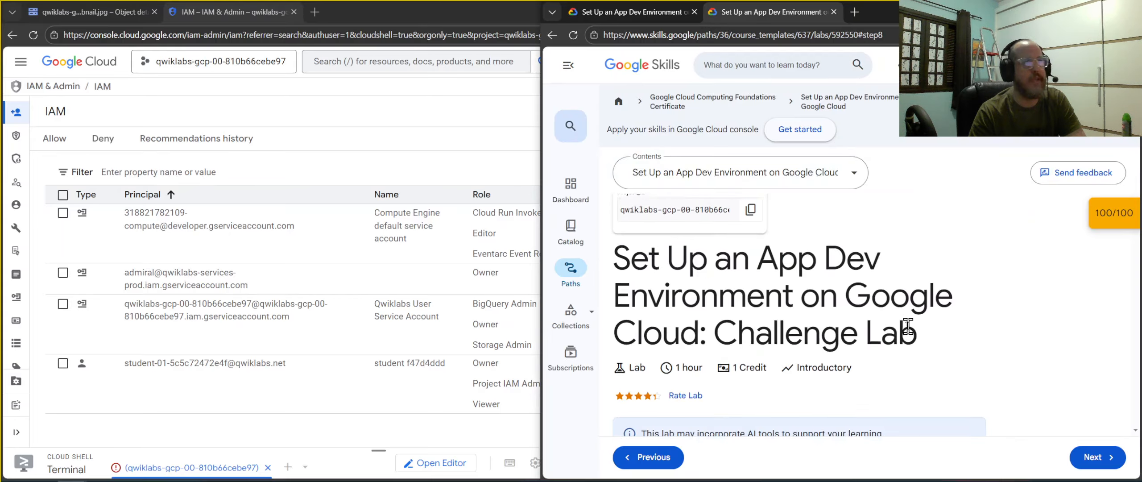
pyautogui.scroll(-5, 907, 324)
pyautogui.scroll(5, 906, 330)
pyautogui.scroll(-5, 909, 335)
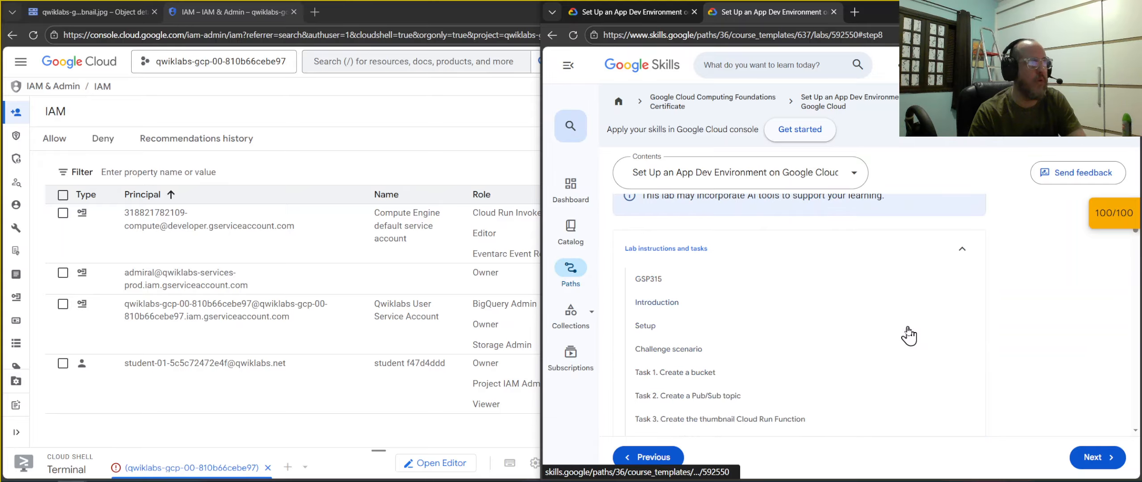
pyautogui.scroll(-5, 909, 333)
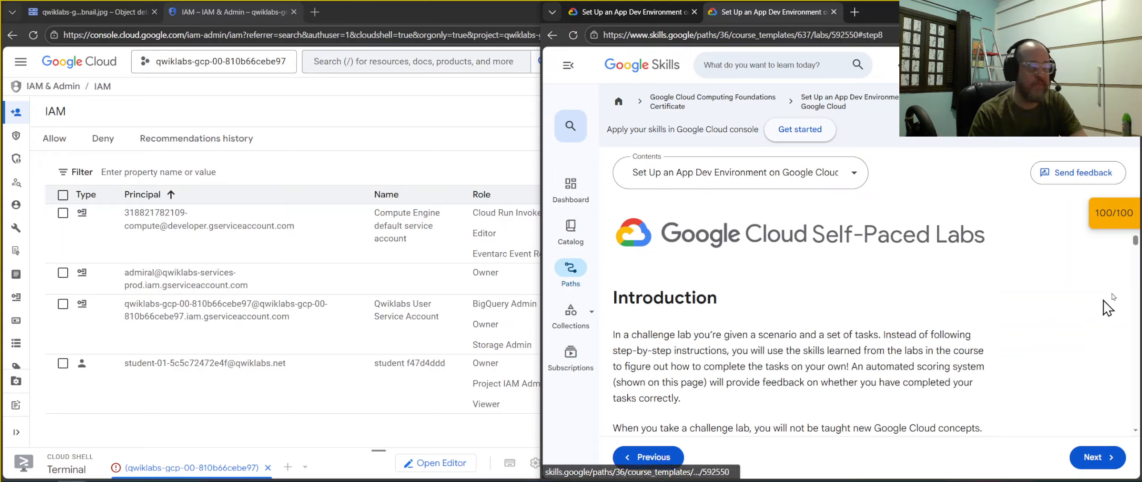
# - Read the lab's challenge scenario, highlighting the junior role and Jooli Inc., and continue to the company's resource standards
pyautogui.scroll(-6, 954, 350)
pyautogui.scroll(-10, 932, 354)
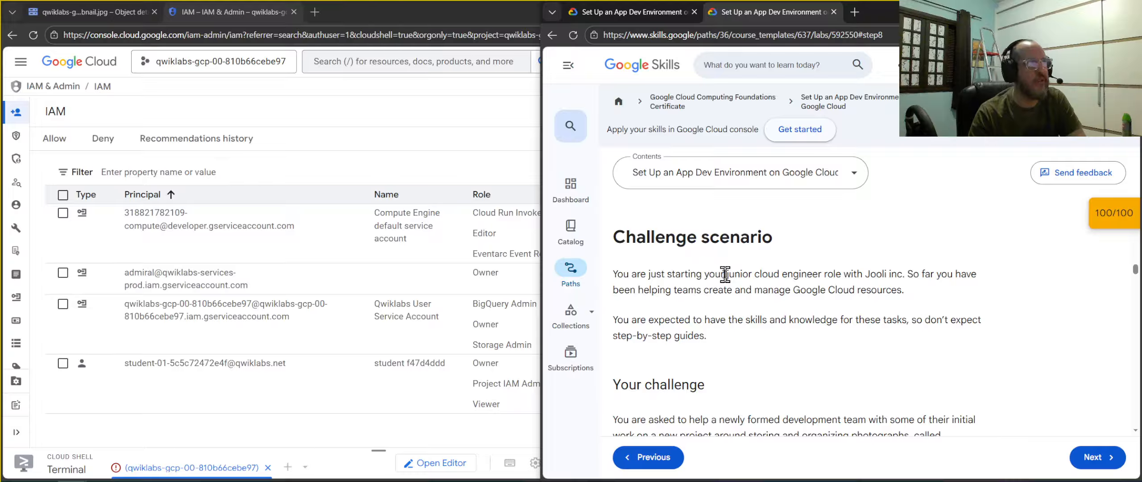
pyautogui.moveTo(723, 273); pyautogui.dragTo(756, 274)
pyautogui.moveTo(856, 273); pyautogui.dragTo(913, 273)
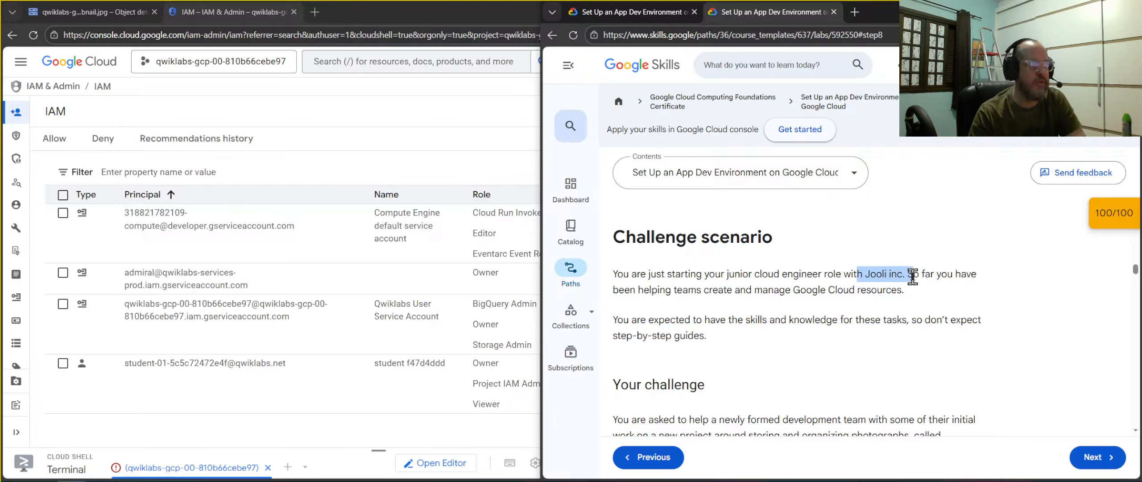
pyautogui.click(971, 349)
pyautogui.scroll(-5, 950, 265)
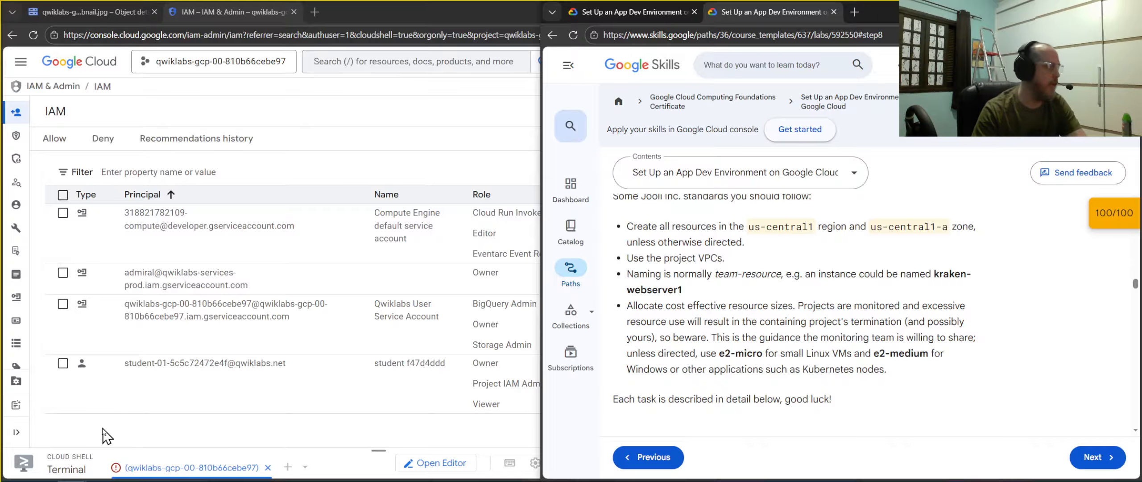
# - Switch back to the Cloud Run tutorial on triggering functions from Cloud Storage with Eventarc
pyautogui.moveTo(85, 474)
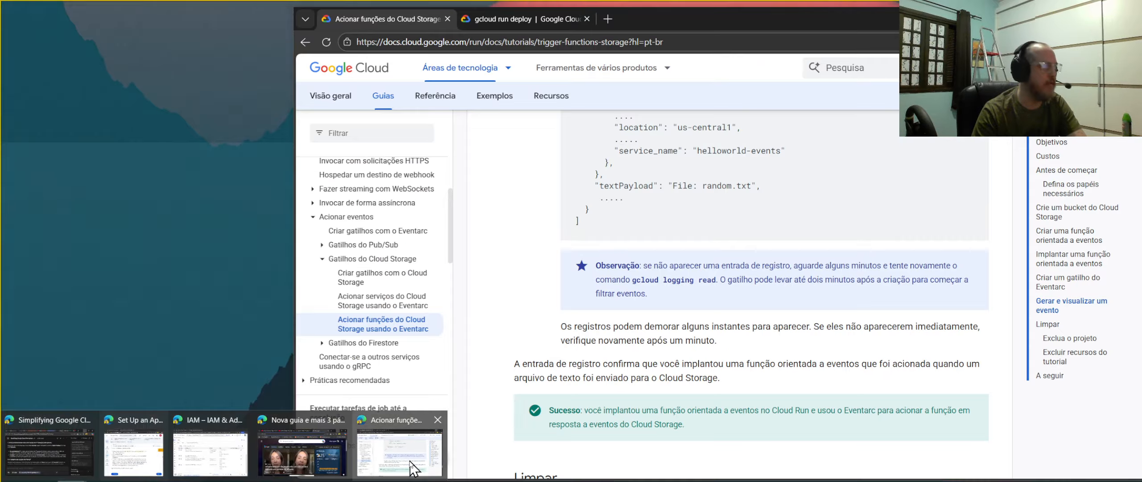
pyautogui.click(435, 466)
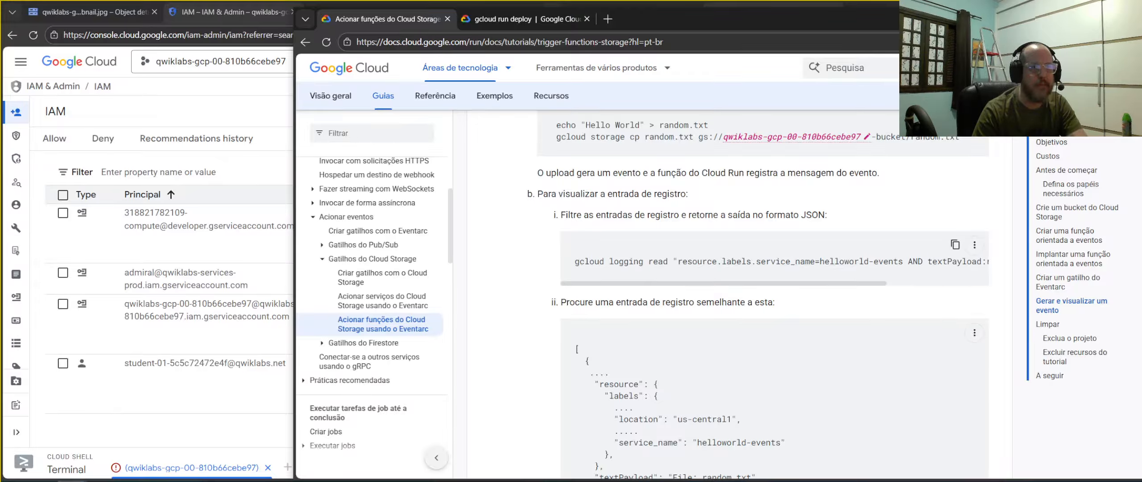
# - Review the tutorial's "Antes de começar" section, covering project creation and selection, CLI update, API activation and configuration variables
pyautogui.scroll(20, 858, 269)
pyautogui.scroll(-7, 858, 269)
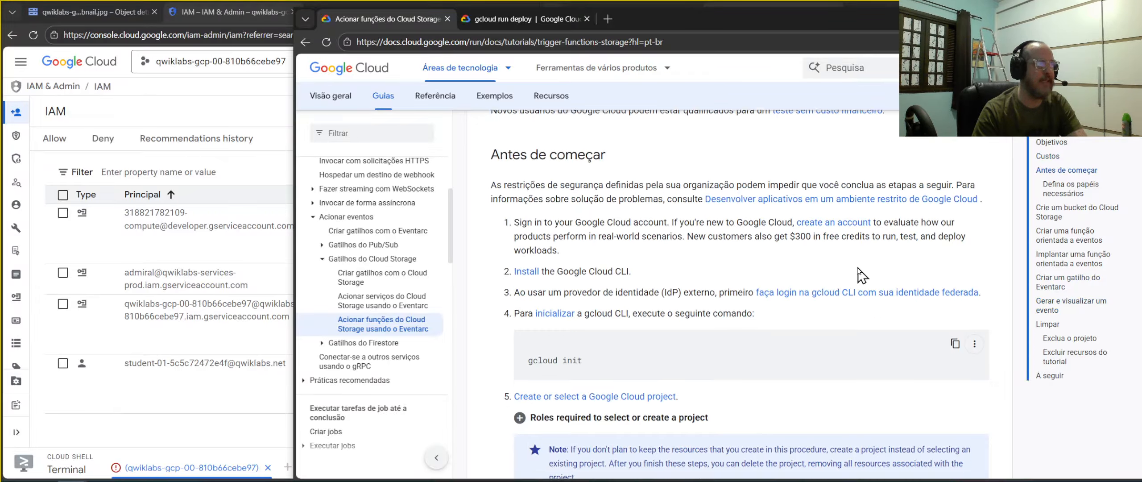
pyautogui.scroll(-12, 857, 269)
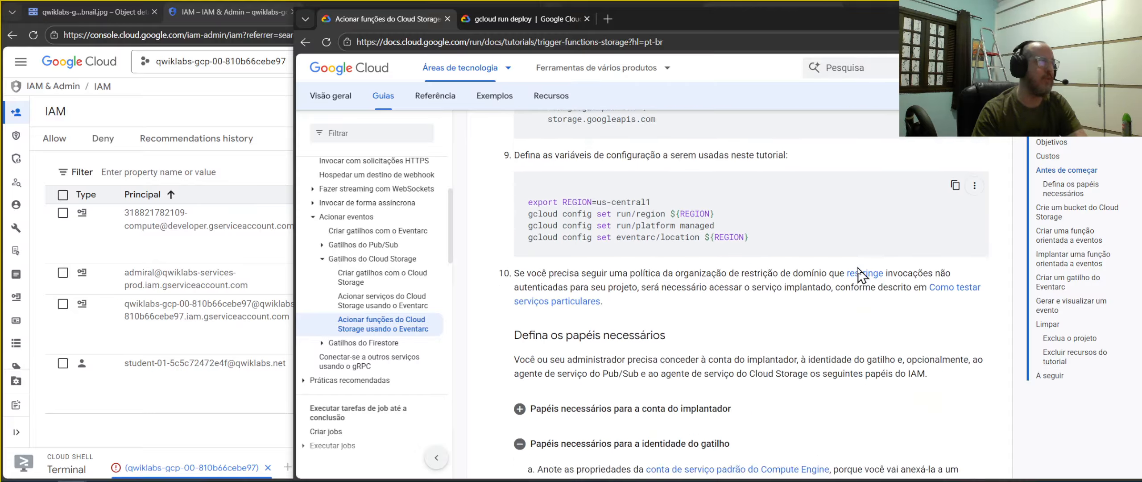
pyautogui.scroll(5, 848, 270)
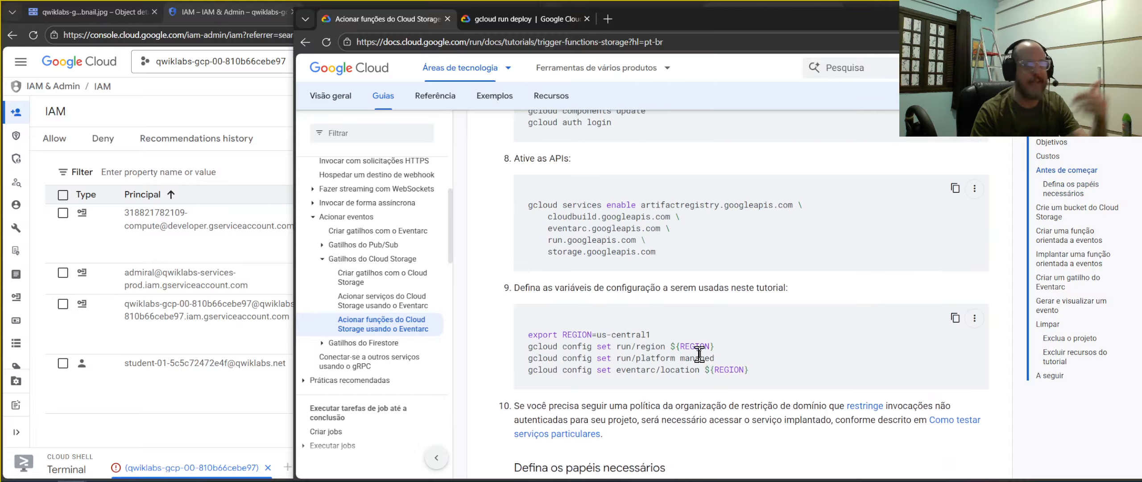
pyautogui.scroll(4, 695, 353)
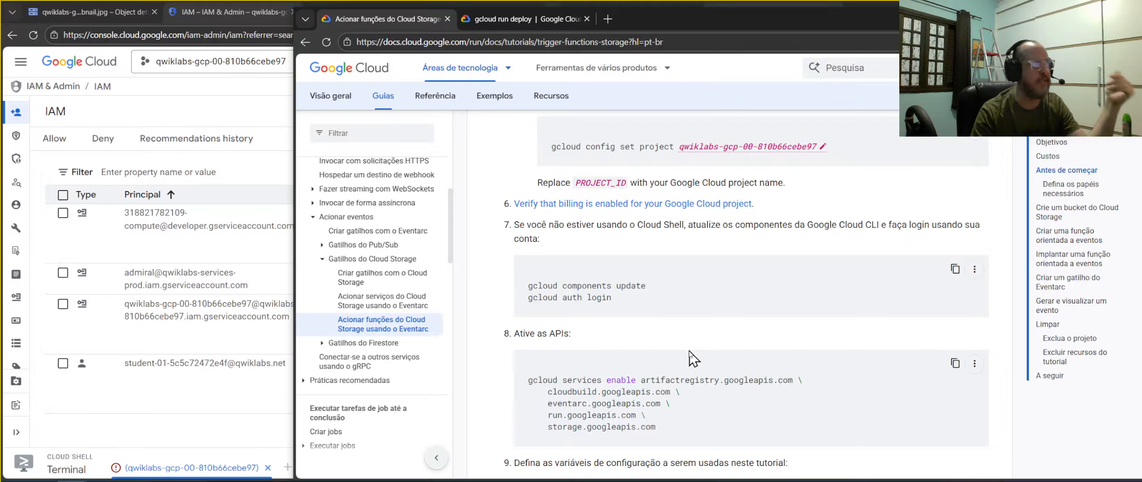
pyautogui.scroll(3, 691, 357)
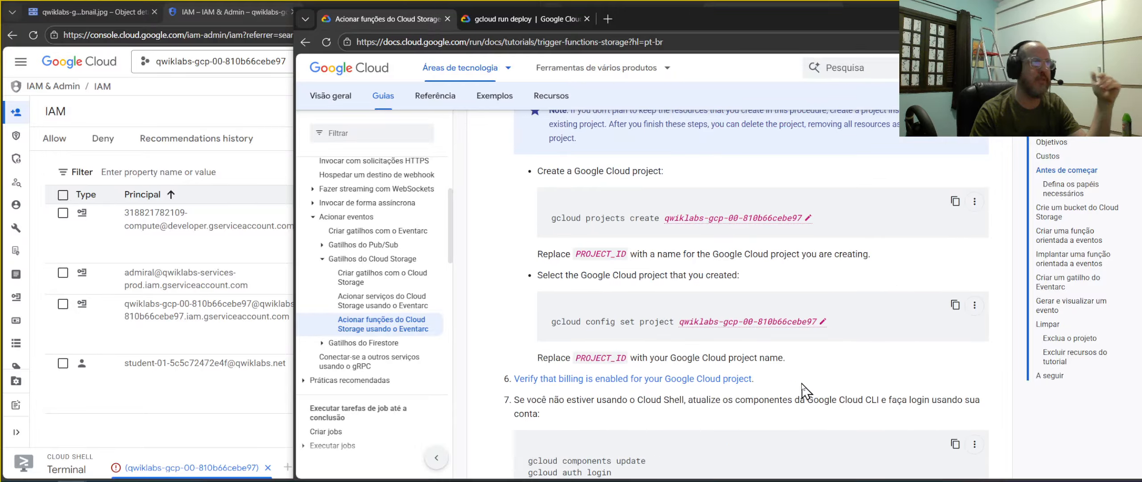
pyautogui.scroll(10, 801, 383)
pyautogui.scroll(-10, 803, 390)
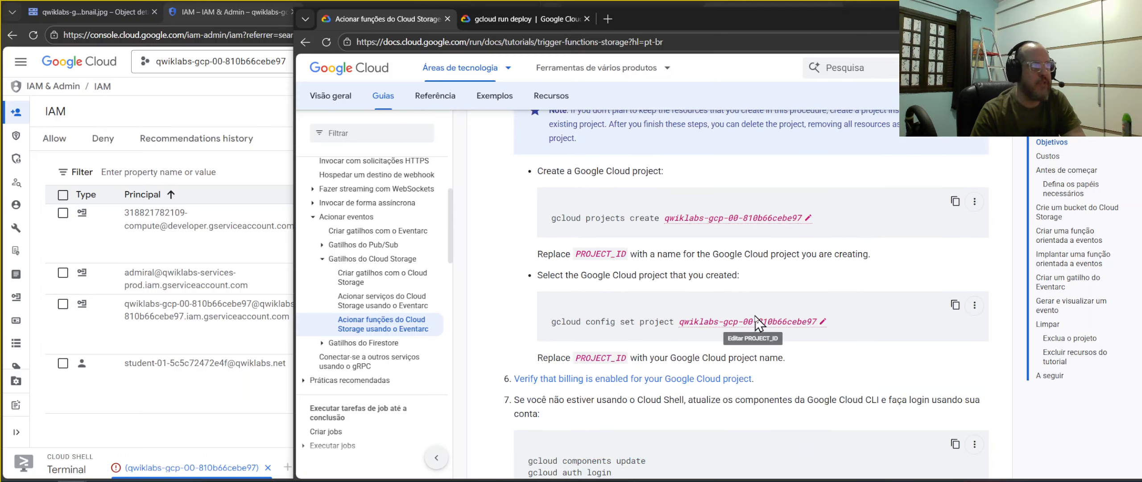
pyautogui.scroll(-5, 867, 370)
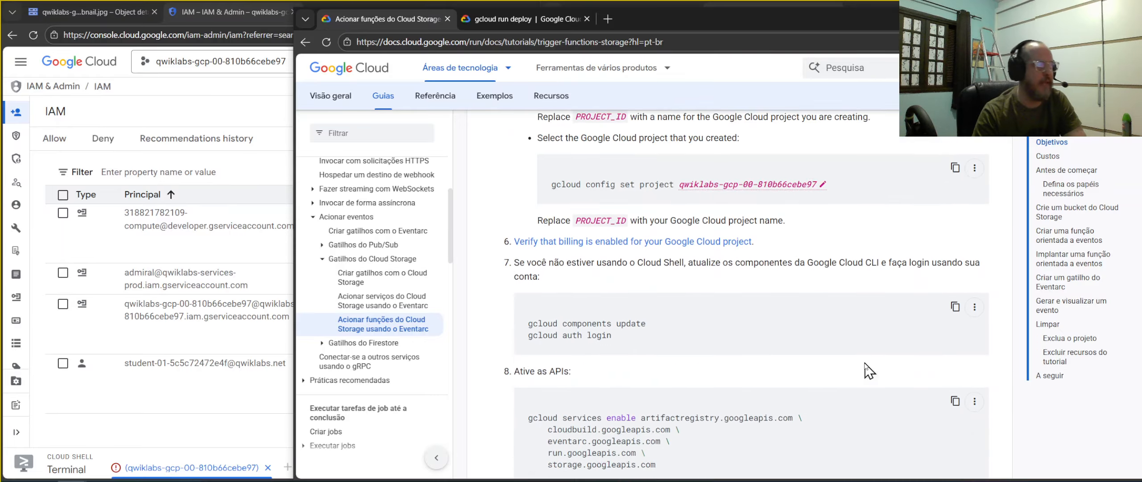
# - Highlight the gcloud components update command and the API activation and configuration variable steps, and continue to the required roles section
pyautogui.moveTo(528, 226); pyautogui.dragTo(654, 214)
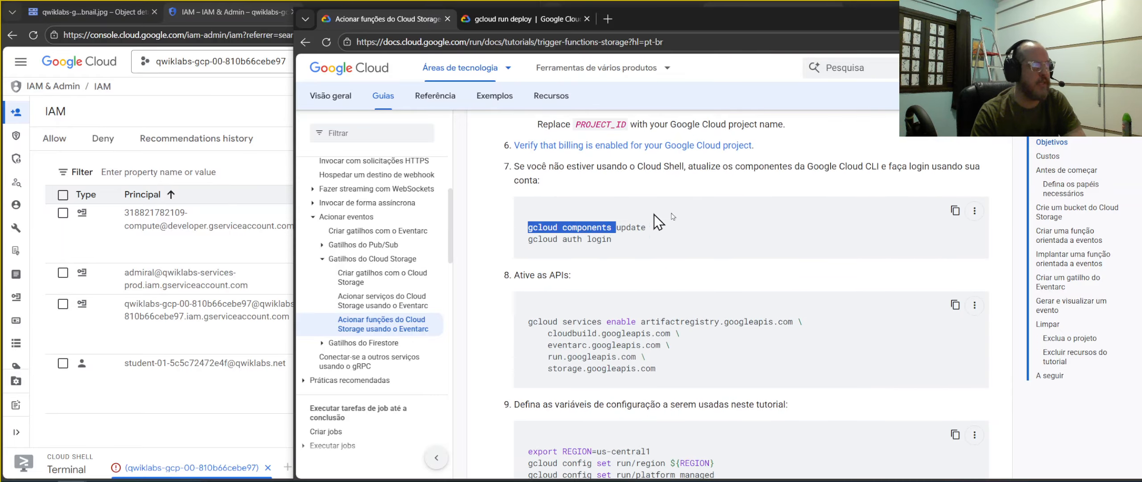
pyautogui.click(689, 269)
pyautogui.scroll(-3, 688, 269)
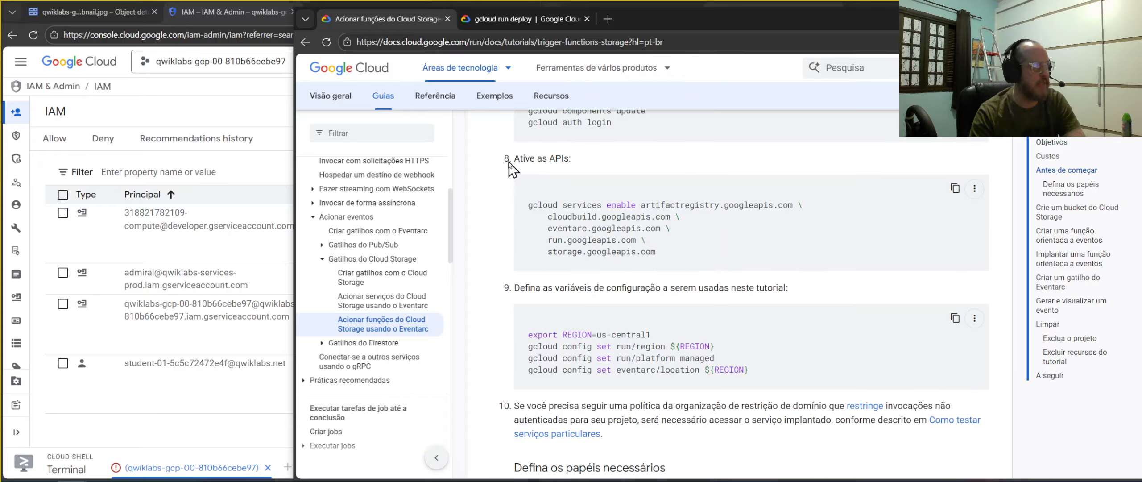
pyautogui.moveTo(512, 159); pyautogui.dragTo(787, 389)
pyautogui.click(788, 388)
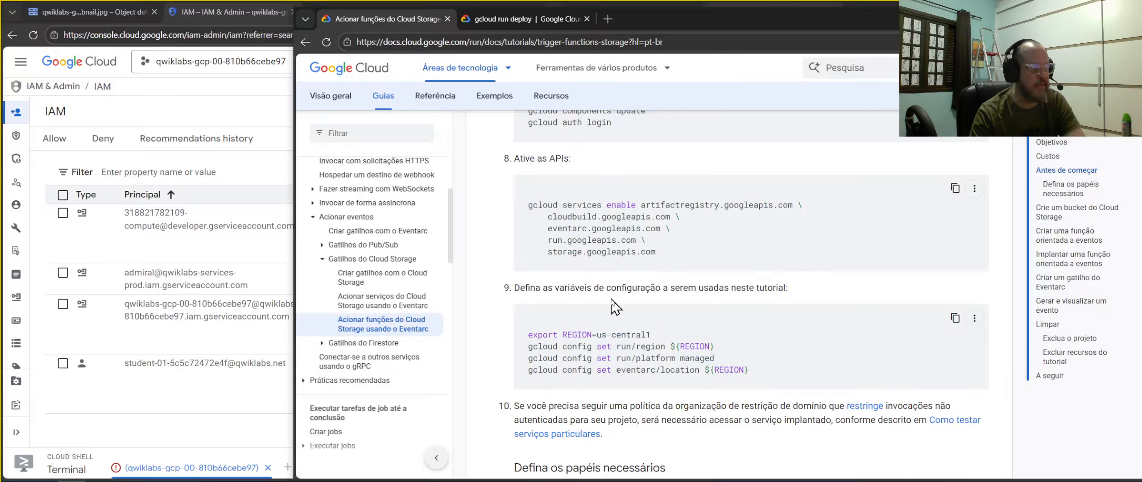
pyautogui.scroll(-5, 784, 312)
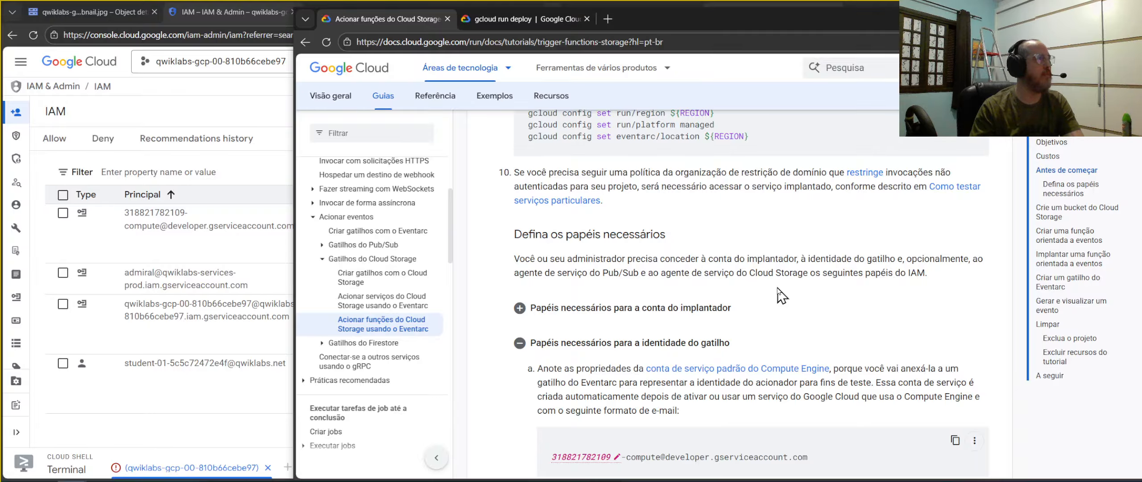
# - Switch to the challenge lab window, open the Google Cloud Computing Foundations Certificate path in a separate tab and look over its courses
pyautogui.click(191, 480)
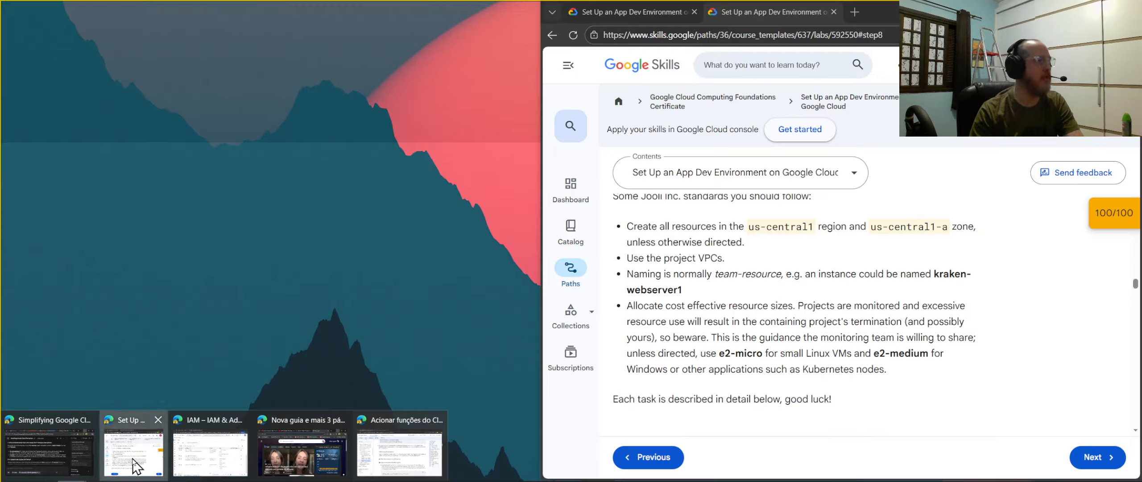
pyautogui.click(134, 466)
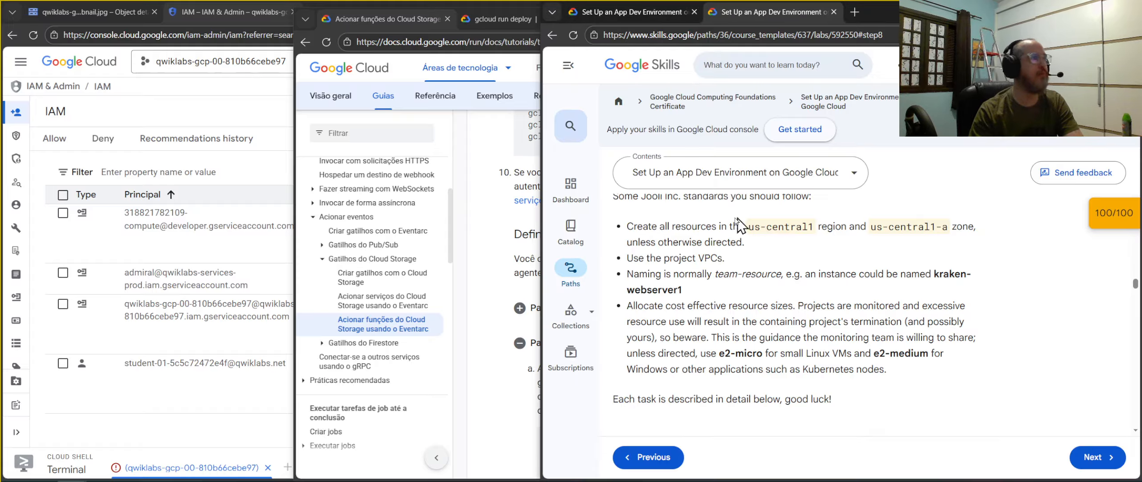
pyautogui.click(669, 105)
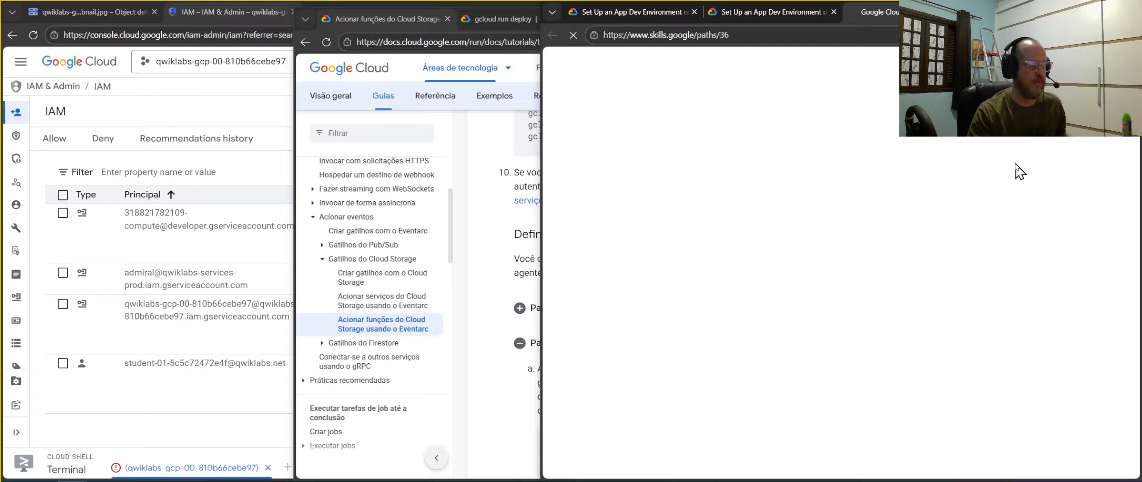
pyautogui.scroll(-10, 1013, 170)
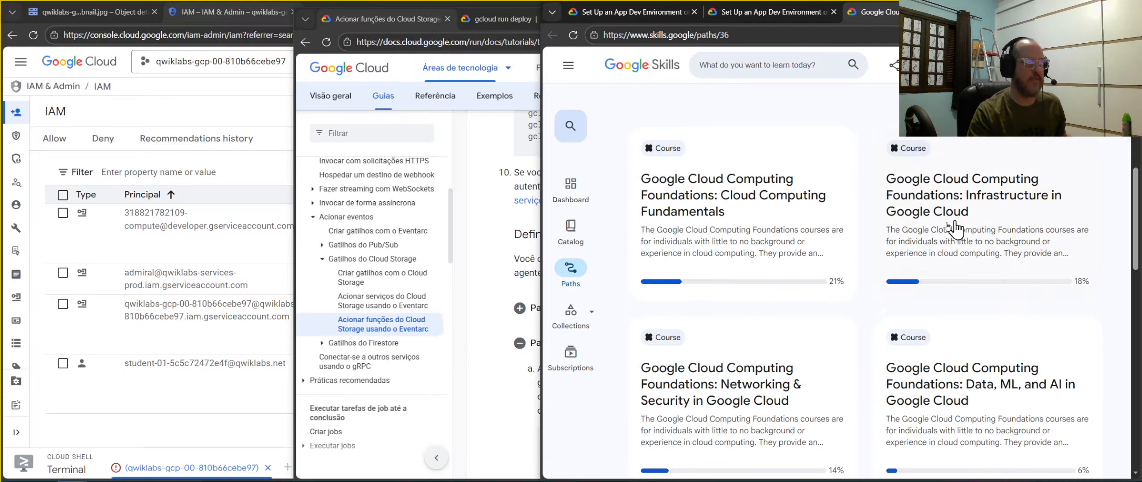
pyautogui.scroll(-4, 876, 229)
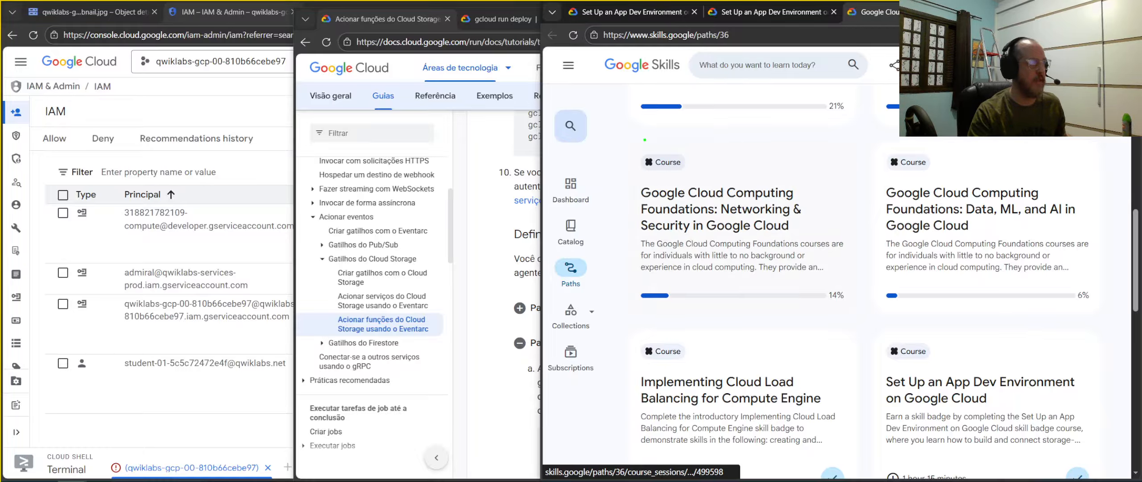
pyautogui.moveTo(623, 133)
pyautogui.mouseDown()
pyautogui.moveTo(708, 229)
pyautogui.moveTo(864, 316)
pyautogui.mouseUp()
pyautogui.press('Escape')
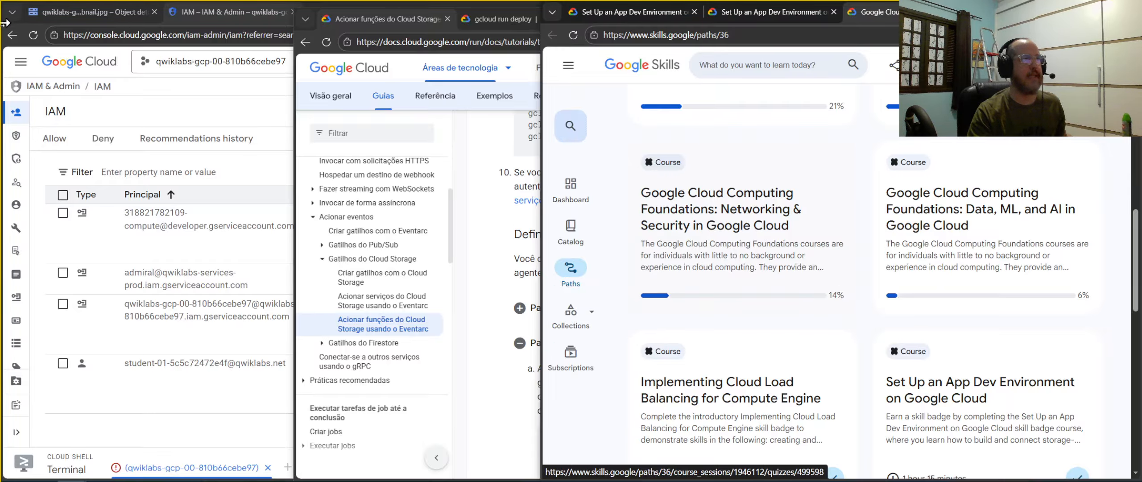
# - Open the Build a Secure Google Cloud Network course from the path and widen the browser window
pyautogui.scroll(-5, 716, 212)
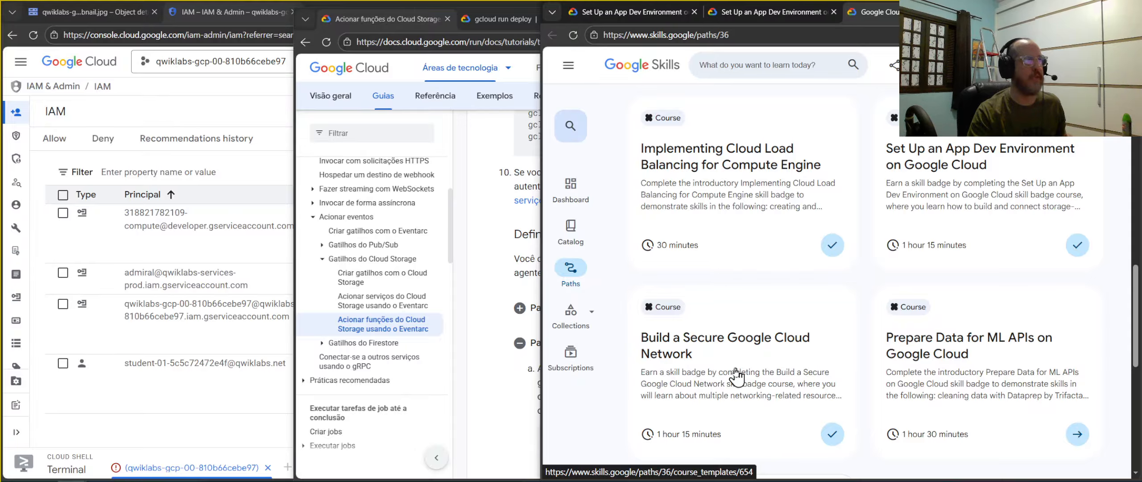
pyautogui.scroll(-2, 735, 377)
pyautogui.click(757, 246)
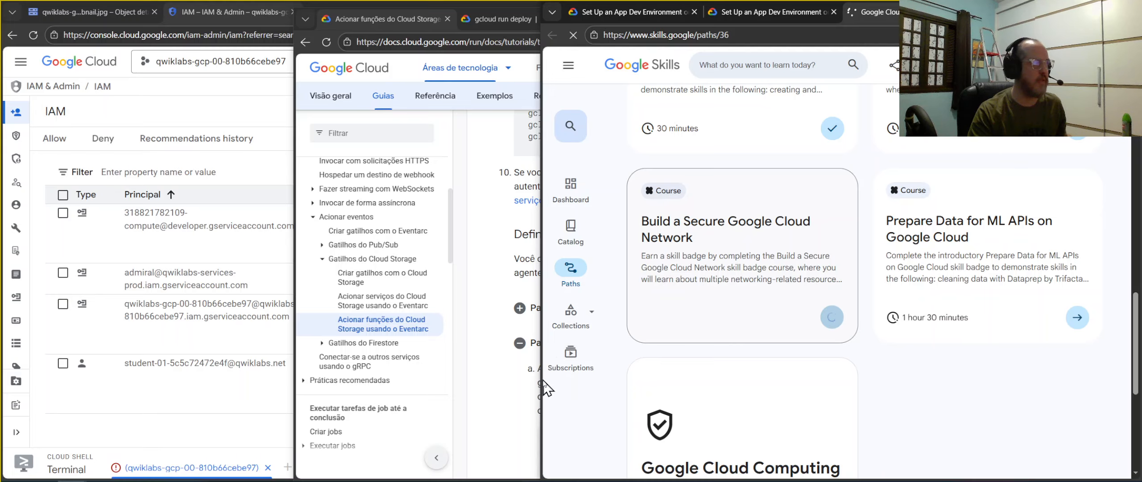
pyautogui.moveTo(541, 388); pyautogui.dragTo(349, 388)
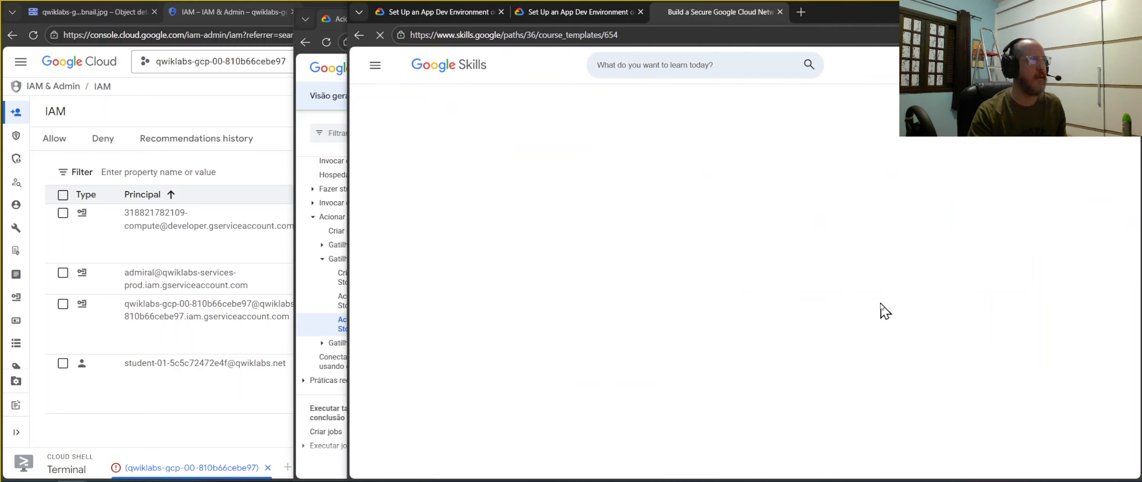
# - Look over the course's labs and open Build a Secure Google Cloud Network: Challenge Lab
pyautogui.scroll(-10, 897, 253)
pyautogui.scroll(5, 884, 301)
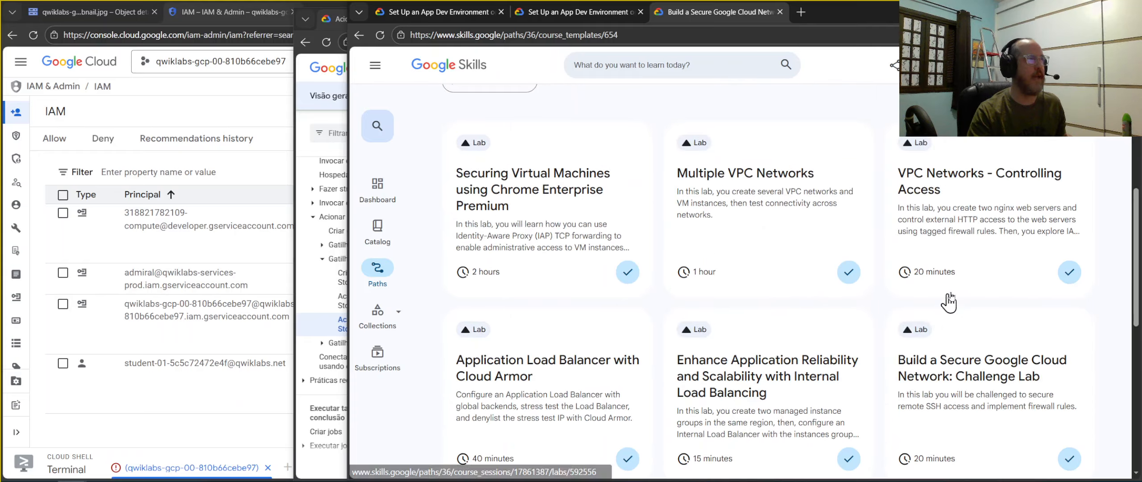
pyautogui.scroll(-2, 874, 299)
pyautogui.click(986, 319)
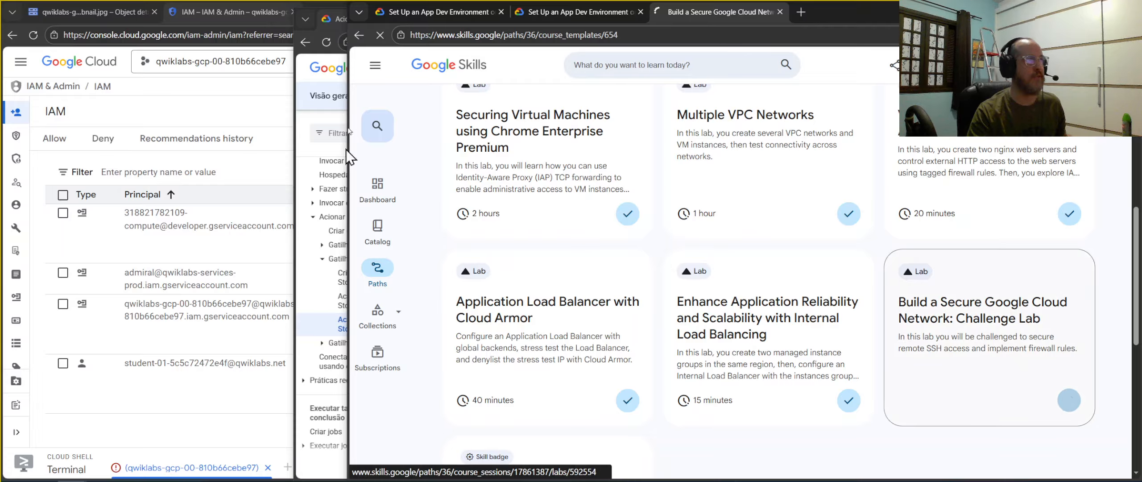
# - Examine the challenge scenario's network diagram and the target diagram with Identity-Aware Proxy, bastion and juice-shop
pyautogui.scroll(-10, 879, 288)
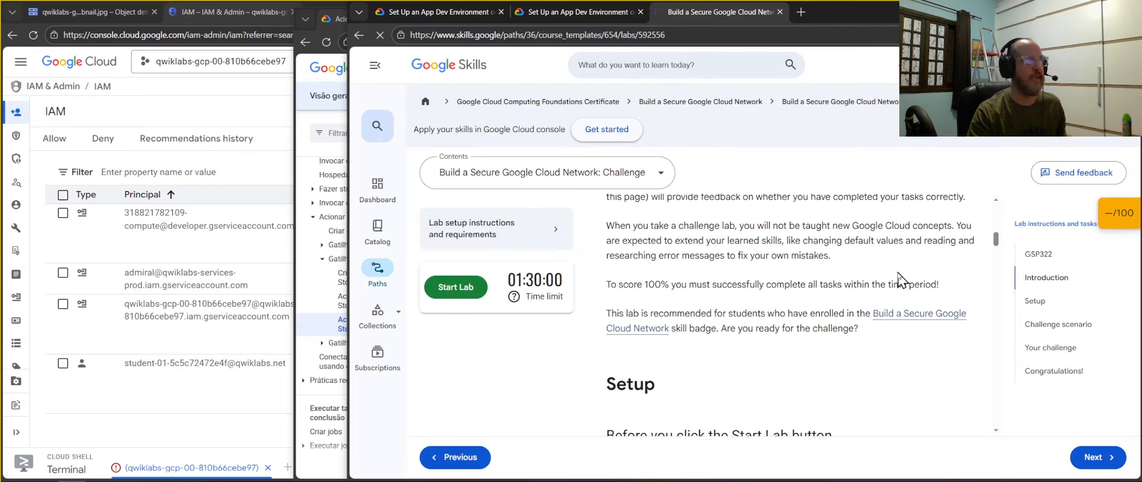
pyautogui.scroll(-10, 901, 280)
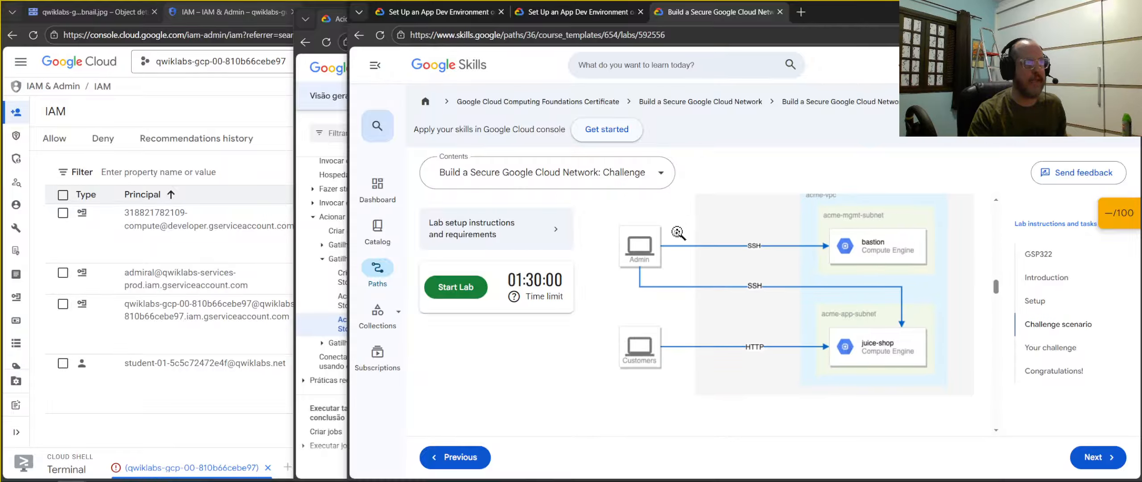
pyautogui.scroll(-5, 825, 285)
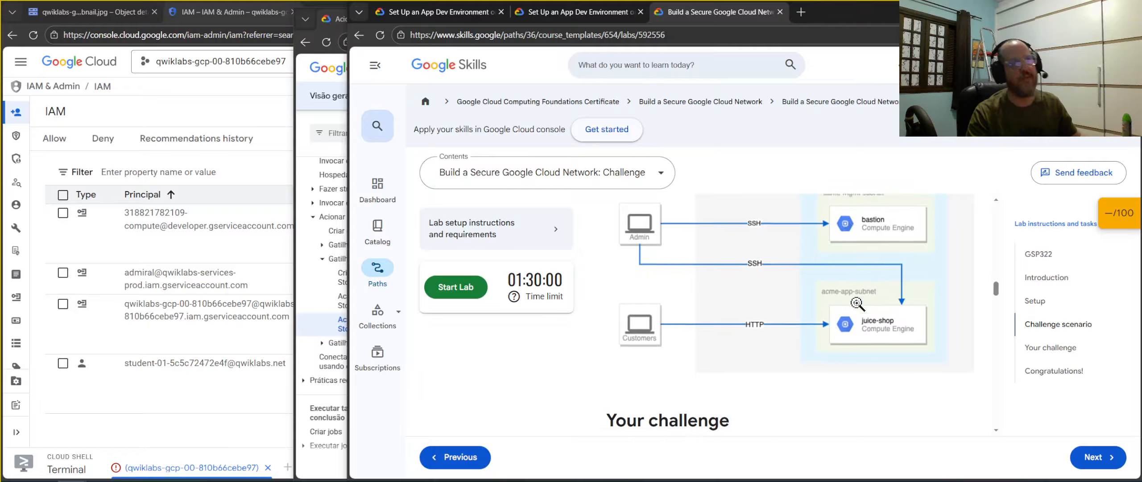
pyautogui.scroll(-5, 876, 314)
pyautogui.scroll(1, 981, 321)
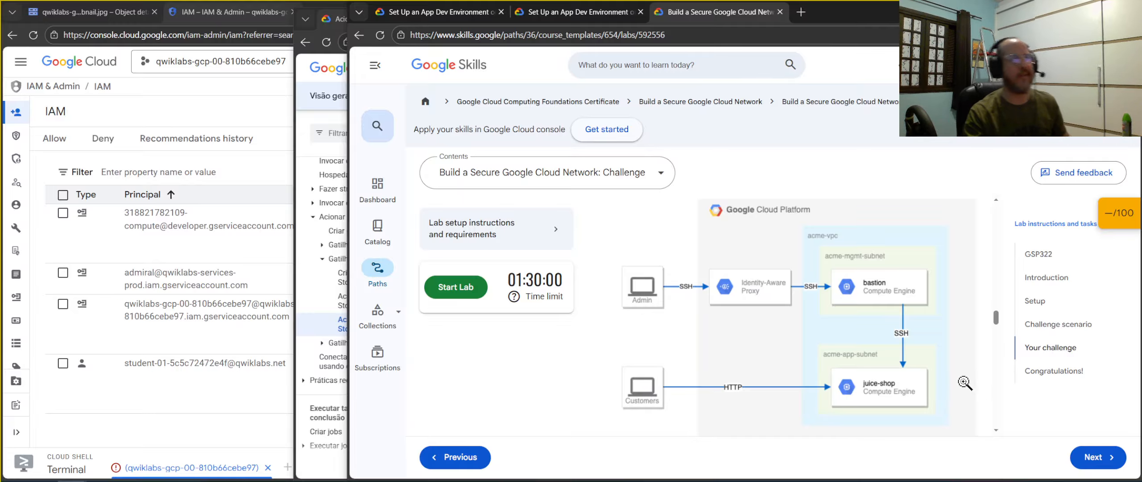
pyautogui.scroll(-1, 947, 355)
pyautogui.scroll(-5, 947, 355)
pyautogui.scroll(1, 944, 347)
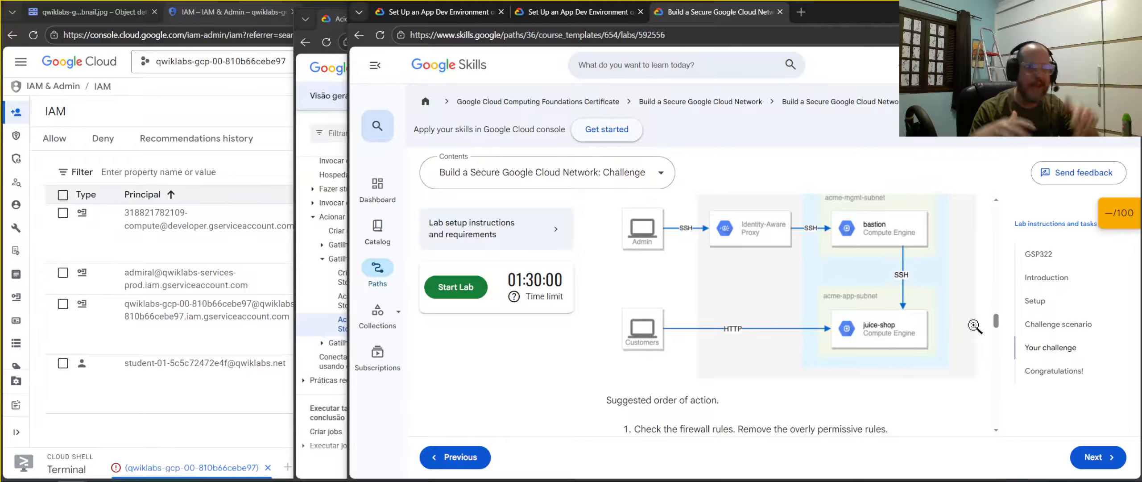
# - Read the introduction of the "Your challenge" section on security configuration, firewall rules and SSH access via IAP
pyautogui.scroll(10, 974, 326)
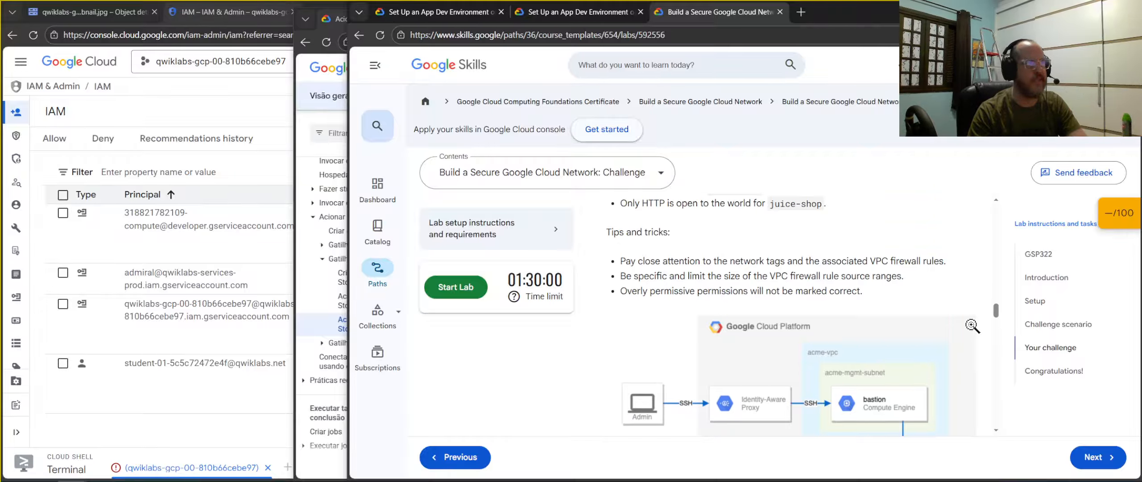
pyautogui.scroll(-3, 972, 330)
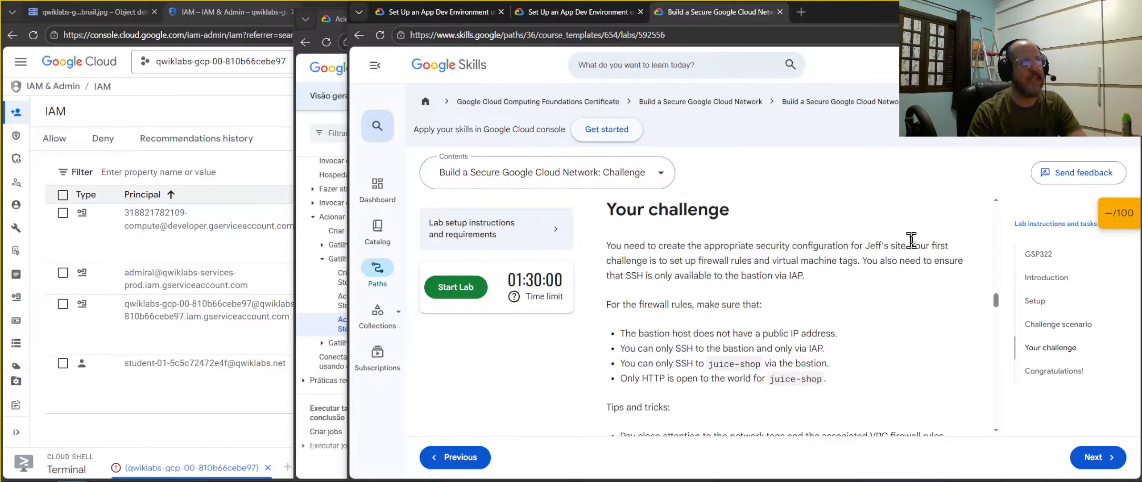
pyautogui.moveTo(913, 245); pyautogui.dragTo(817, 246)
pyautogui.click(922, 288)
pyautogui.scroll(-2, 877, 285)
pyautogui.scroll(2, 889, 285)
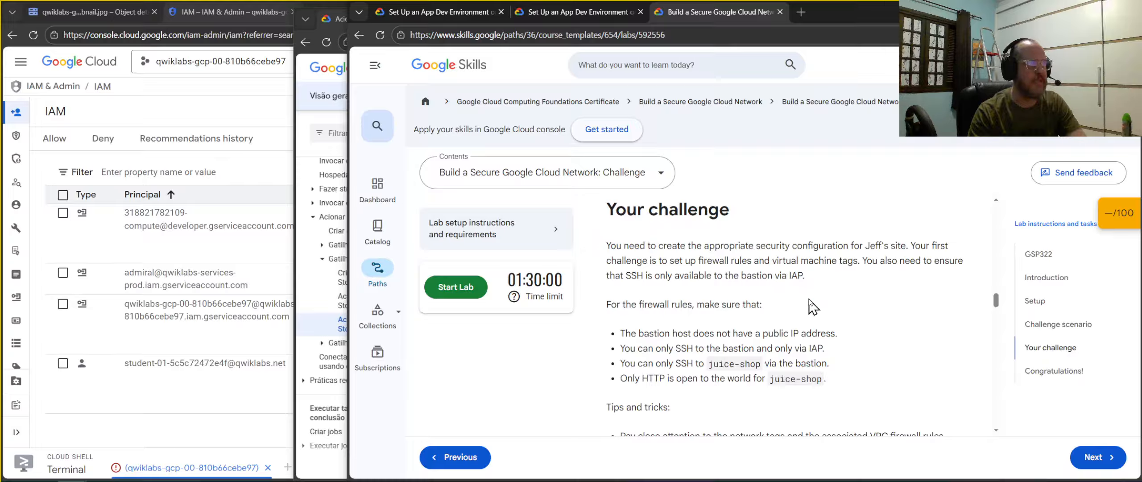
# - Read the firewall requirements and tips, highlight juice-shop in the SSH rule, and continue to the suggested order of action
pyautogui.scroll(-2, 816, 308)
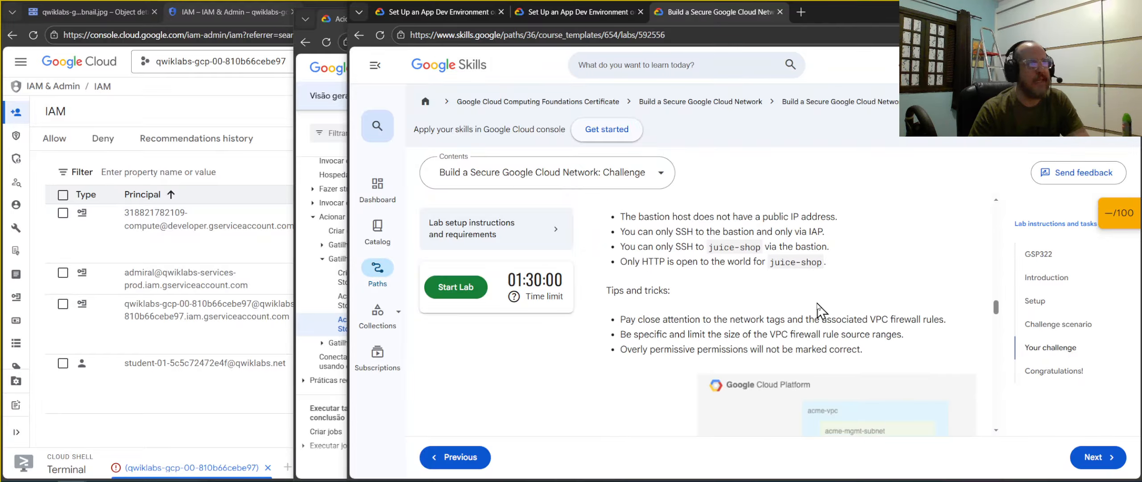
pyautogui.scroll(-2, 817, 307)
pyautogui.scroll(-2, 886, 331)
pyautogui.scroll(4, 890, 344)
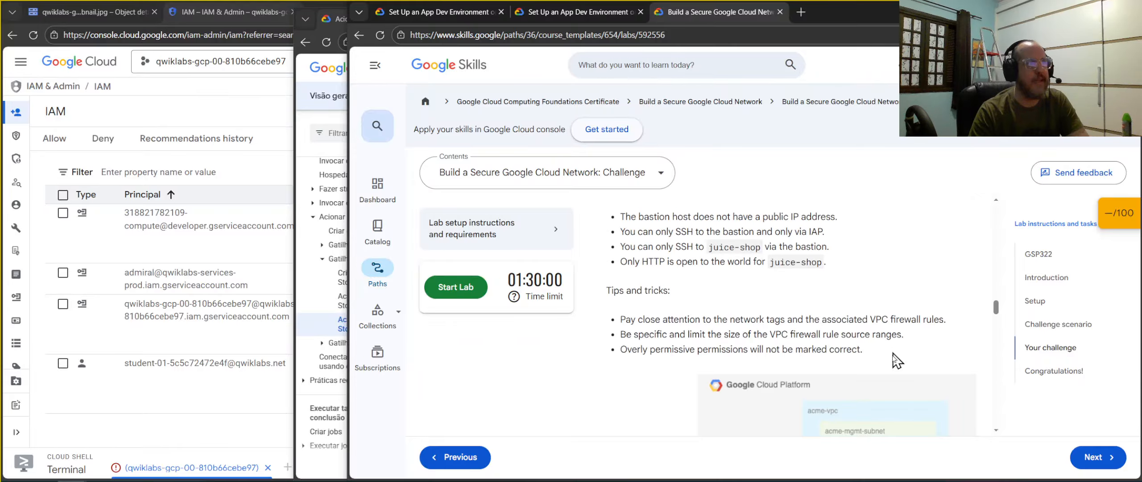
pyautogui.scroll(2, 863, 310)
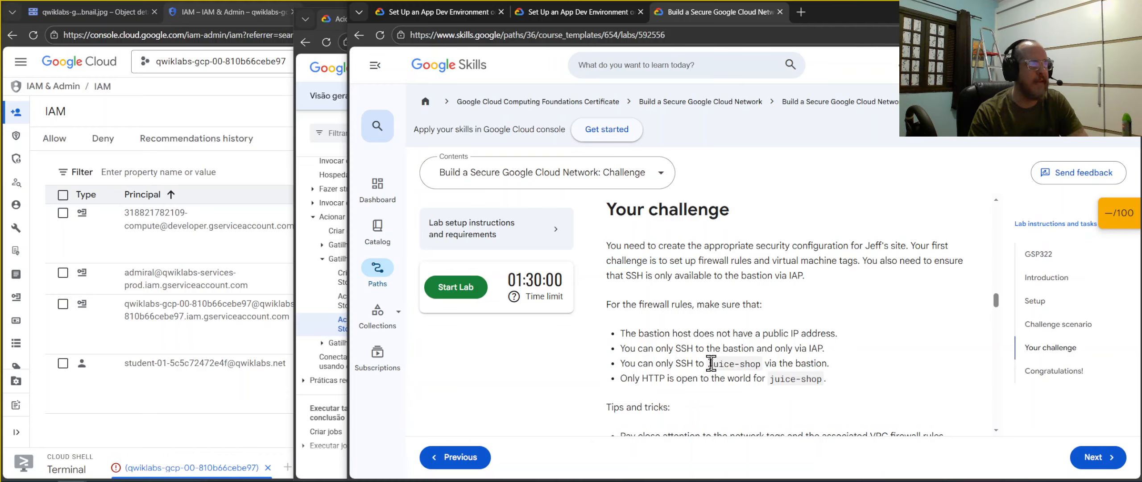
pyautogui.moveTo(710, 363); pyautogui.dragTo(761, 364)
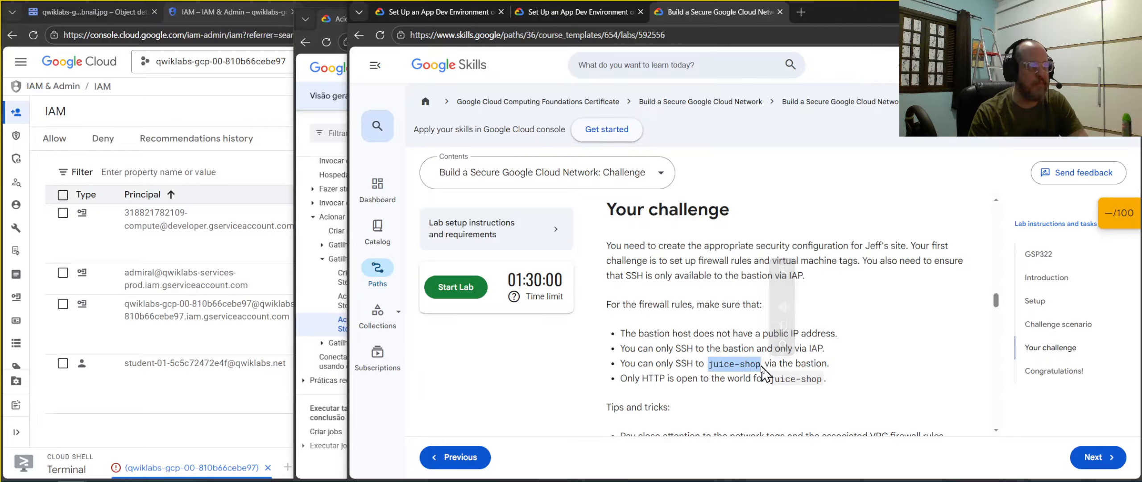
pyautogui.click(925, 299)
pyautogui.scroll(-5, 981, 267)
pyautogui.scroll(-4, 994, 254)
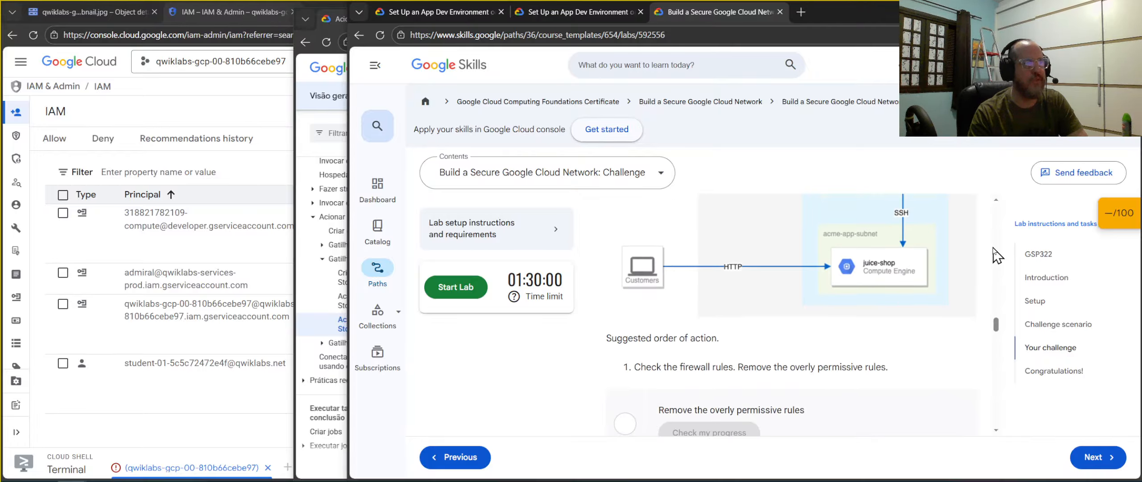
# - Return to the Google Cloud Computing Foundations Certificate path and look over its courses down to Prepare Data for ML APIs
pyautogui.scroll(7, 990, 256)
pyautogui.scroll(5, 977, 263)
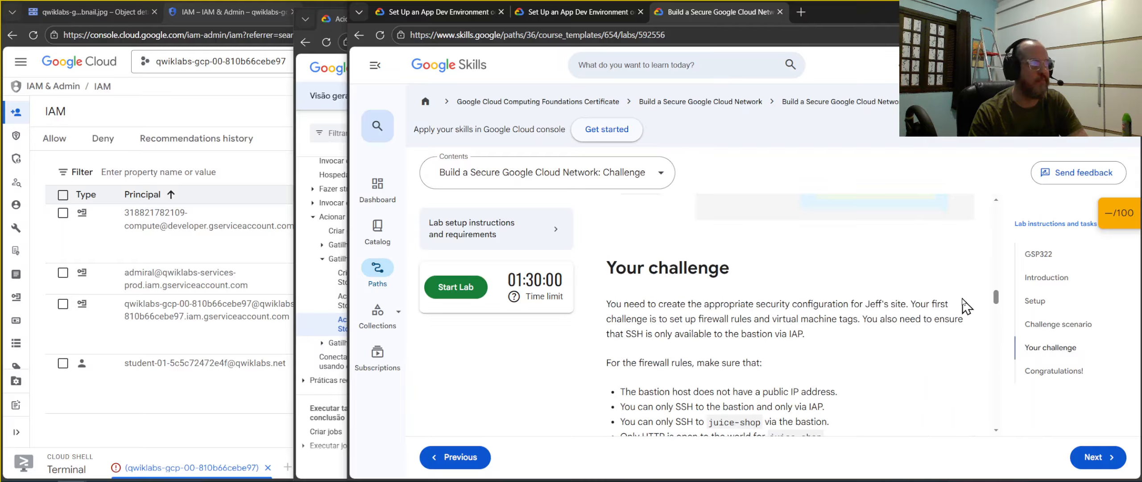
pyautogui.click(545, 103)
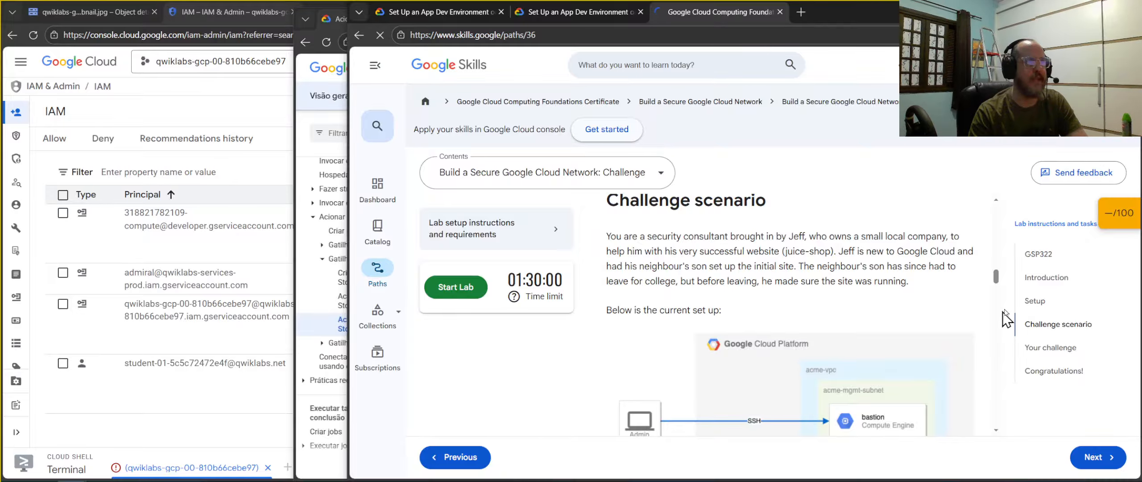
pyautogui.scroll(-10, 892, 252)
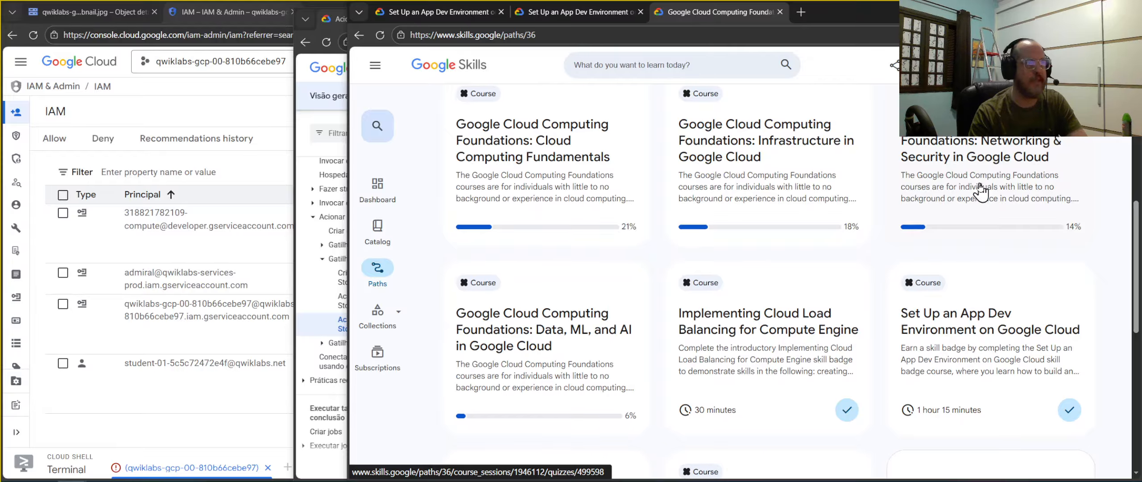
pyautogui.scroll(-4, 952, 214)
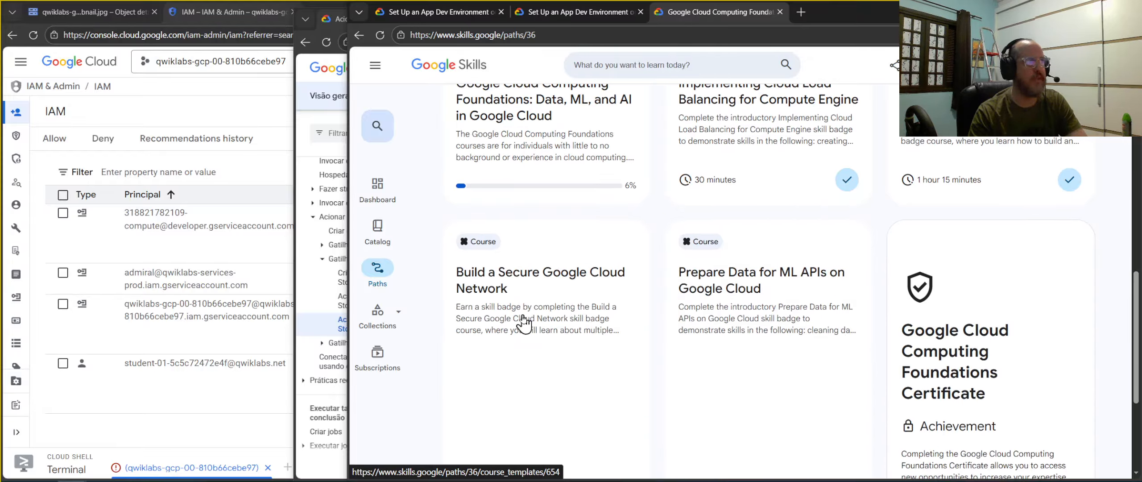
pyautogui.scroll(4, 524, 323)
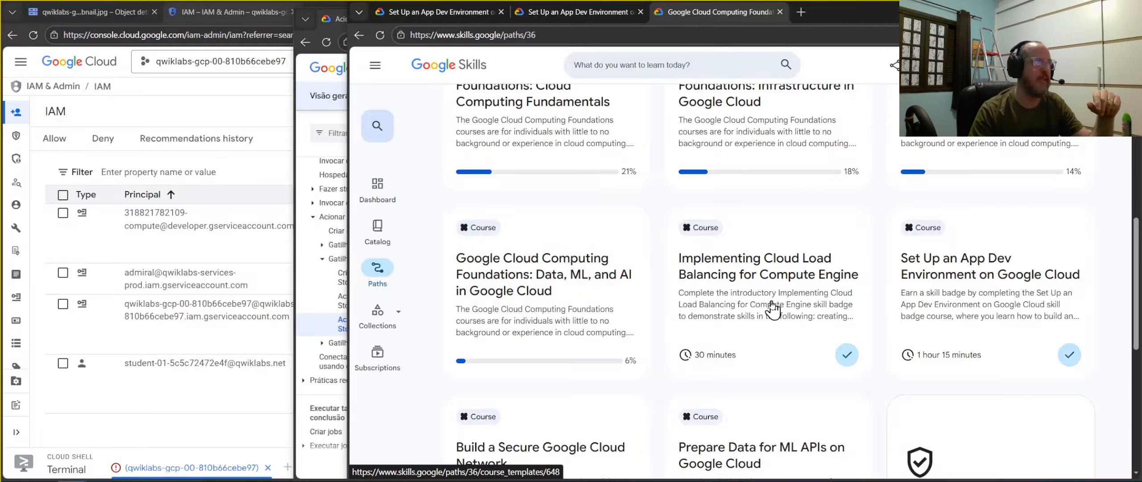
pyautogui.scroll(-3, 771, 307)
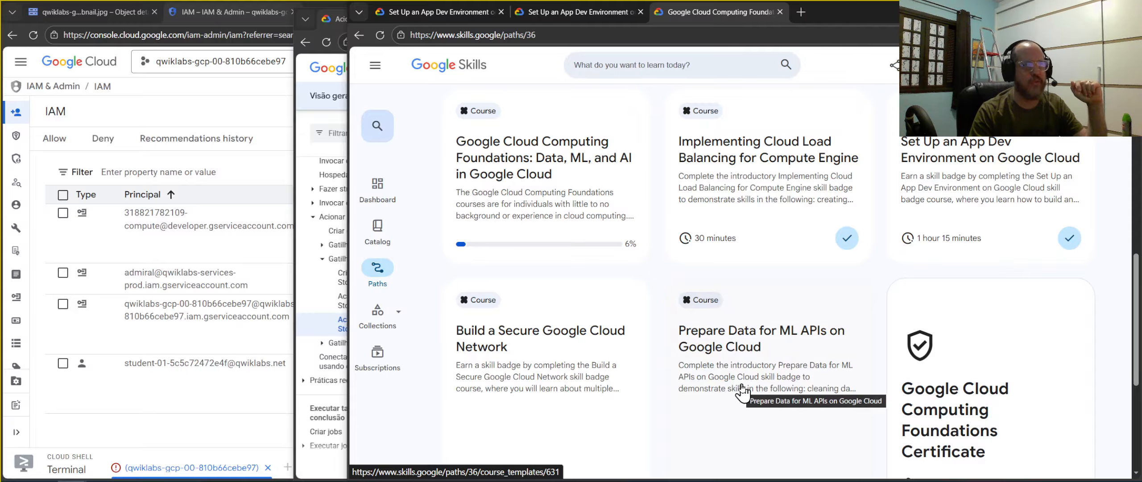
# - Review the path's overview and course cards, and open Google Cloud Computing Foundations: Networking & Security in Google Cloud
pyautogui.scroll(10, 743, 386)
pyautogui.scroll(5, 741, 388)
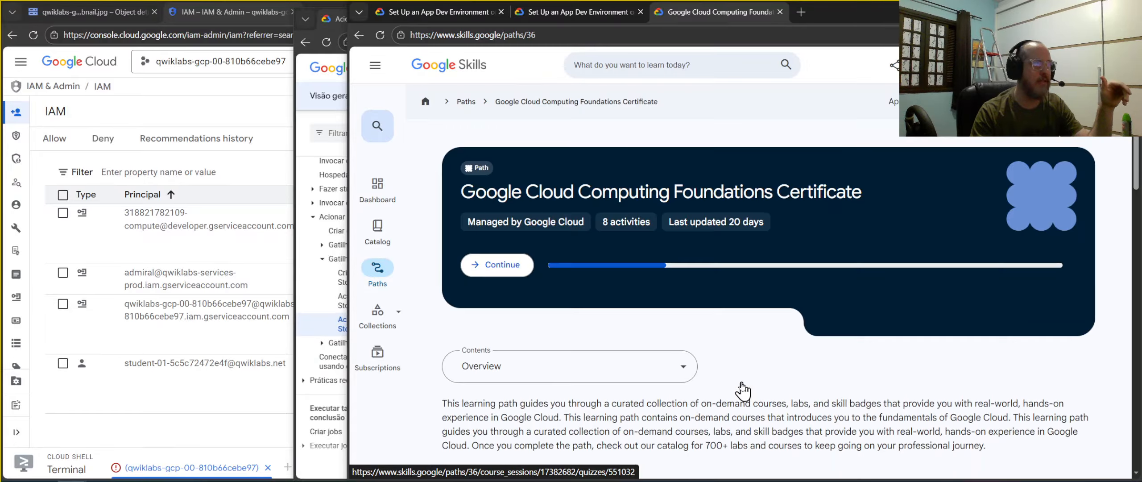
pyautogui.scroll(-10, 742, 388)
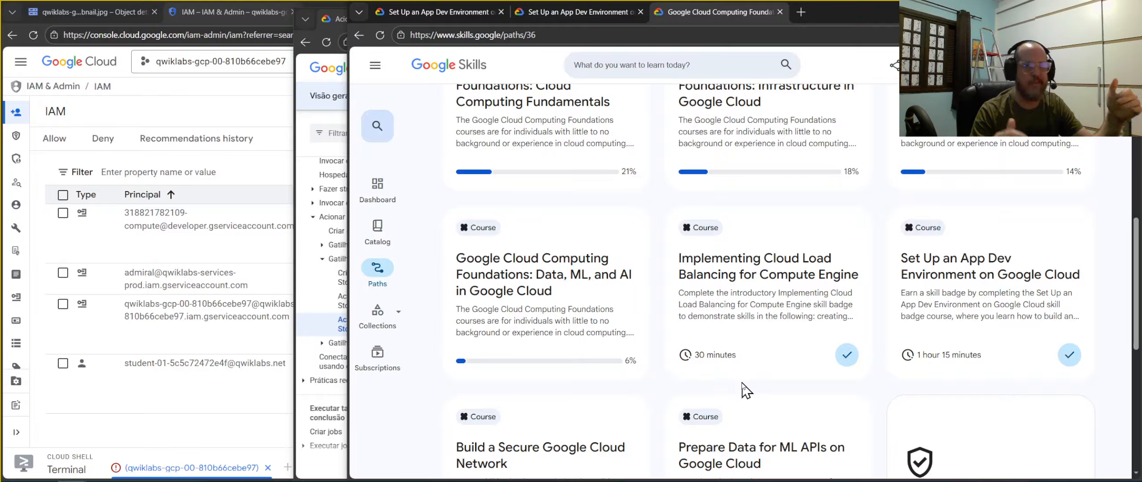
pyautogui.scroll(4, 743, 389)
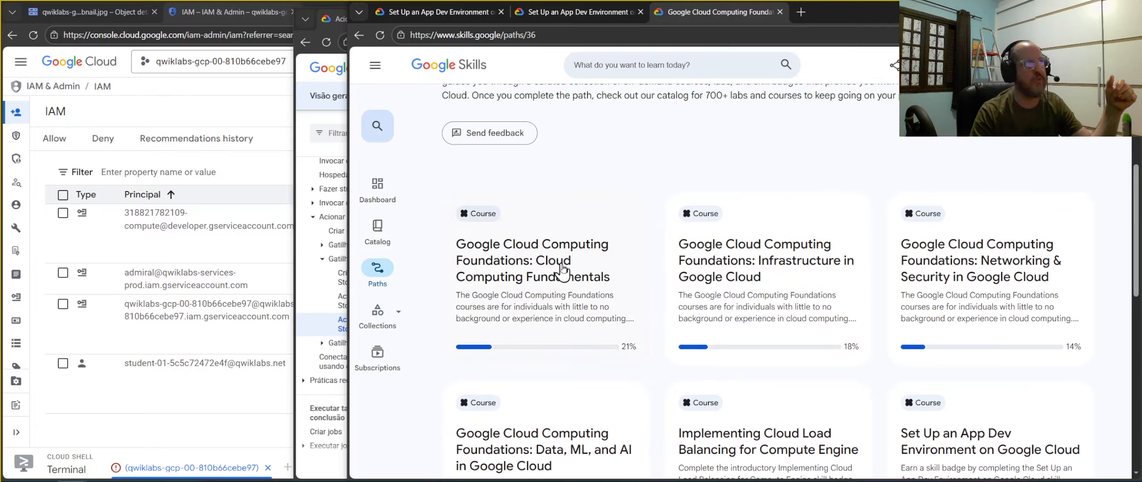
pyautogui.scroll(-1, 941, 352)
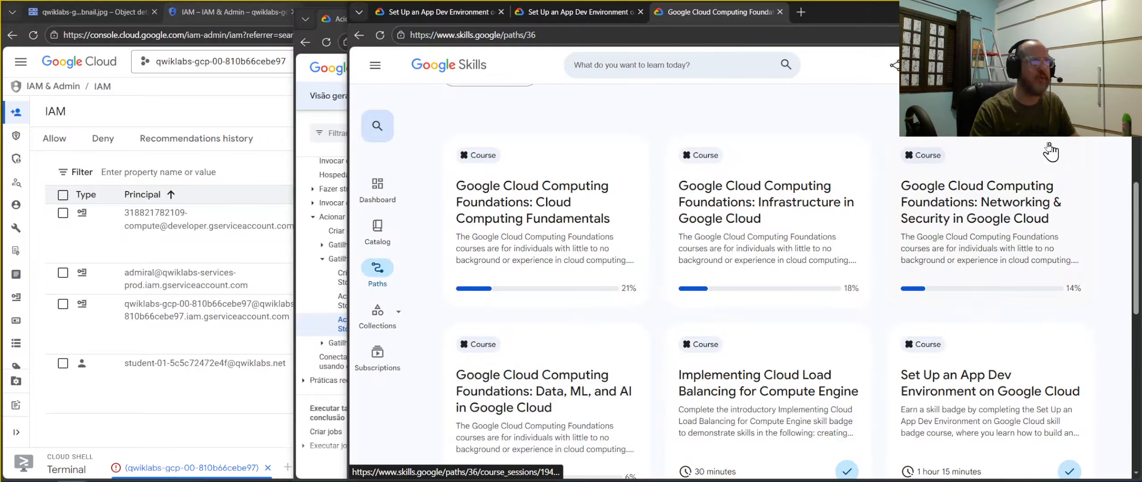
pyautogui.click(1010, 207)
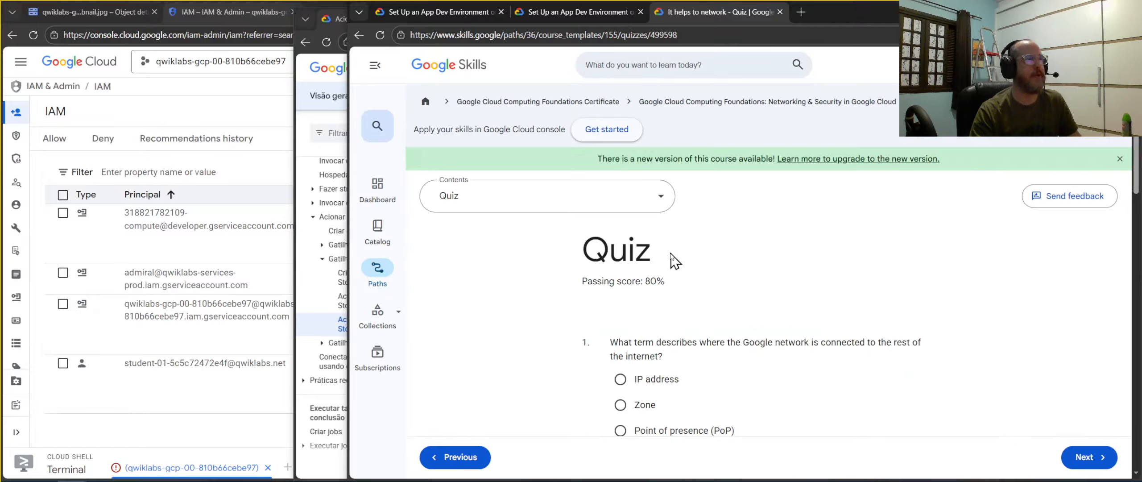
# - Open the course's contents list and examine the "It helps to network" lessons from VPCs through the Cloud Armor load balancer lab
pyautogui.click(624, 199)
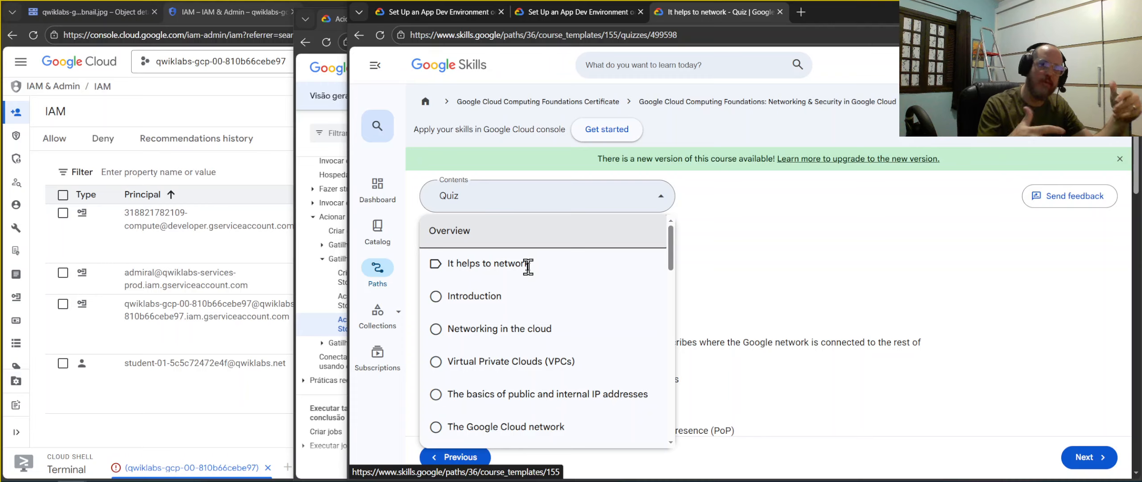
pyautogui.scroll(-1, 528, 267)
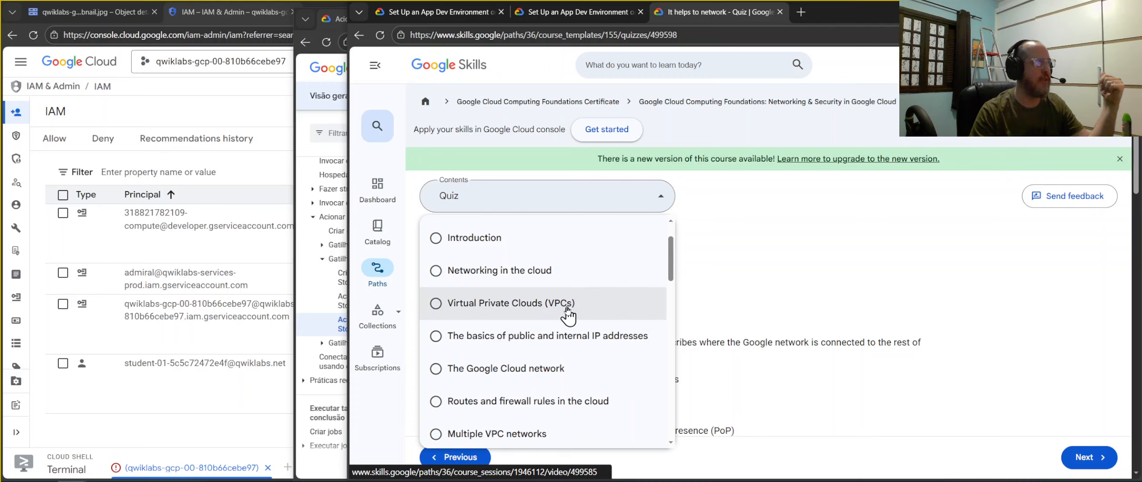
pyautogui.scroll(-1, 607, 308)
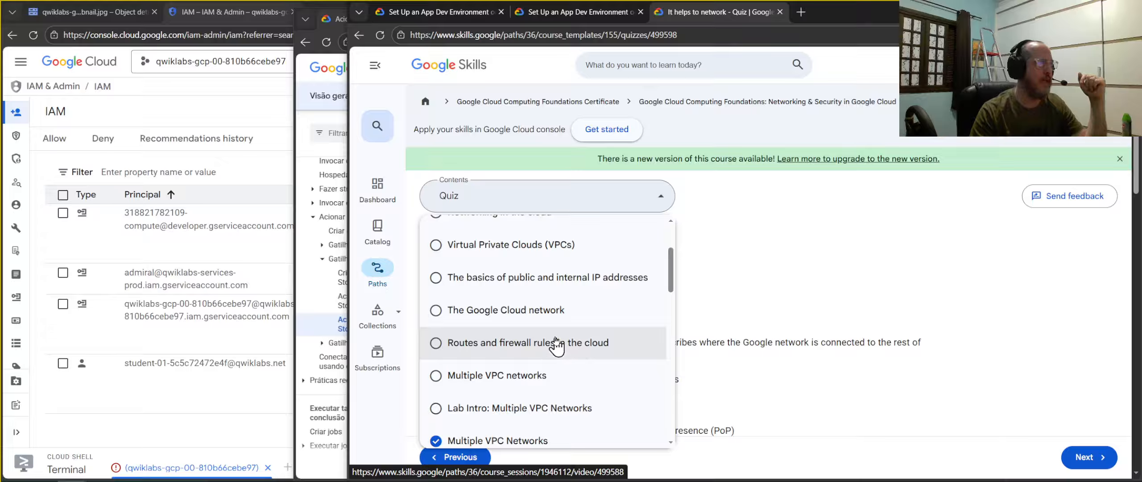
pyautogui.scroll(-1, 579, 331)
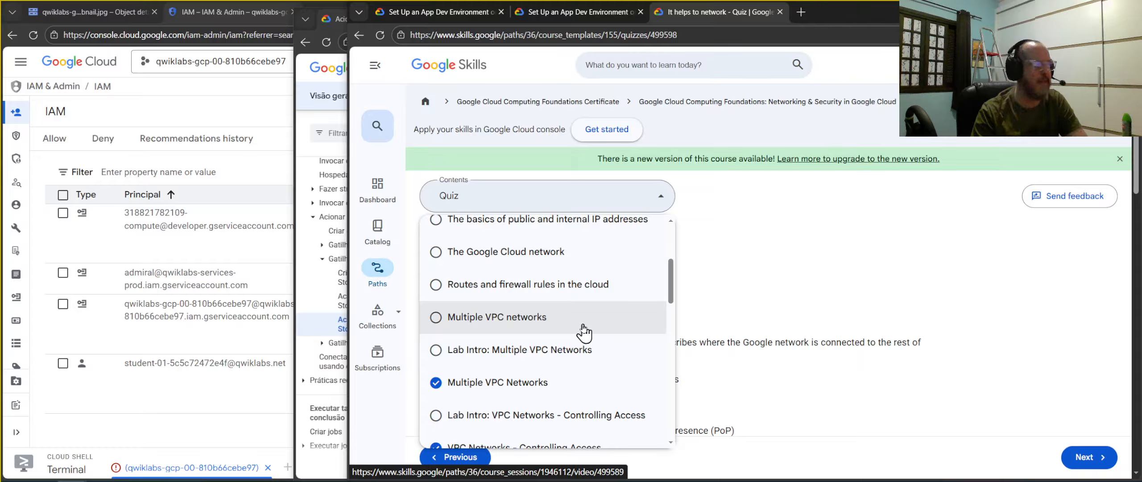
pyautogui.scroll(-1, 584, 332)
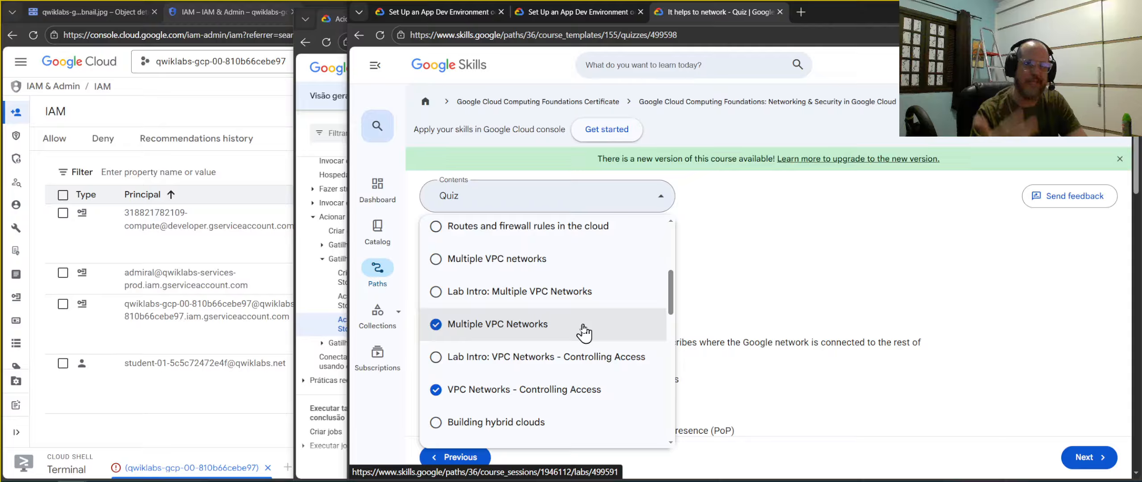
pyautogui.scroll(-1, 584, 333)
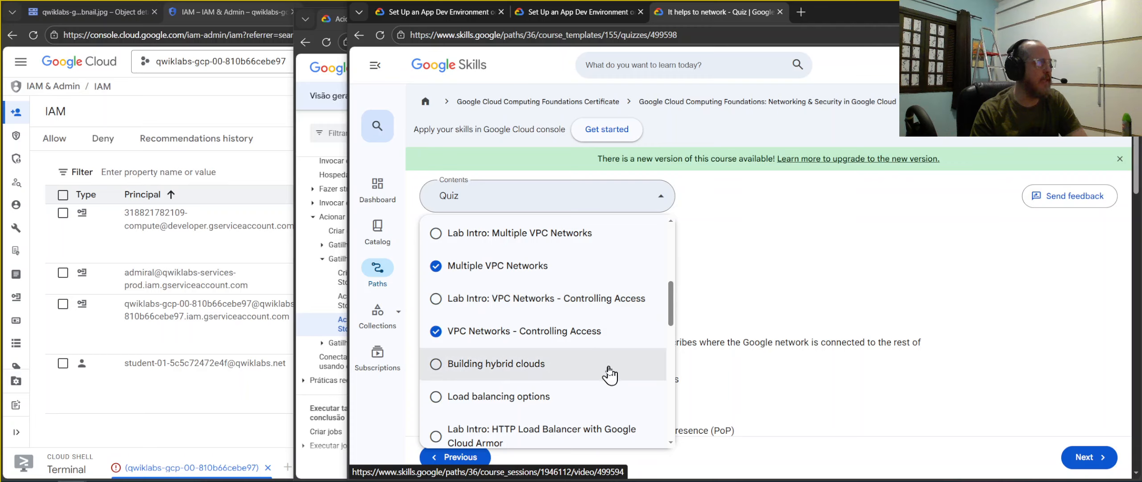
pyautogui.scroll(3, 610, 375)
pyautogui.scroll(-3, 609, 377)
pyautogui.scroll(-4, 609, 378)
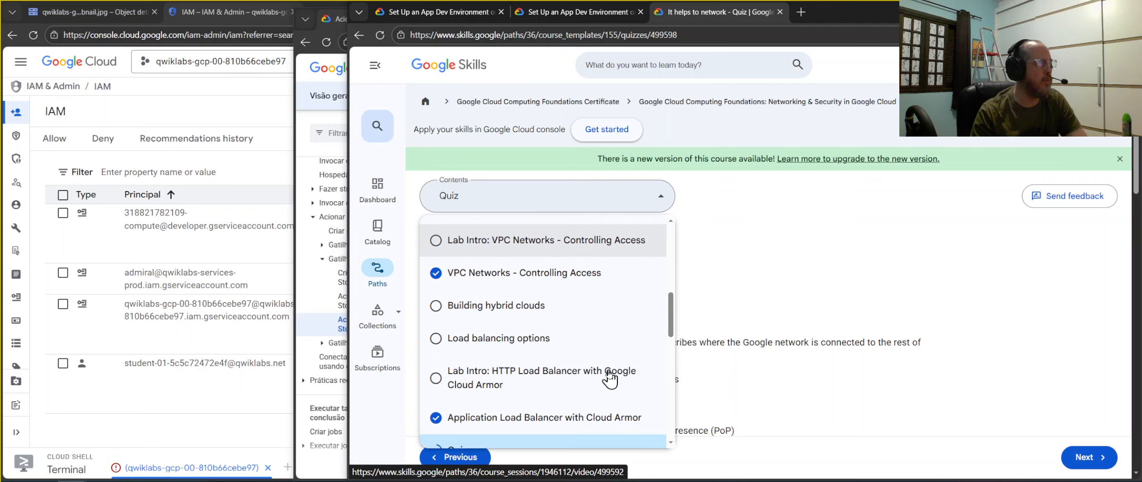
# - Check the VPC Networks - Controlling Access items and the load balancing lessons up to the start of the "Keeping an eye on things" module
pyautogui.scroll(4, 609, 377)
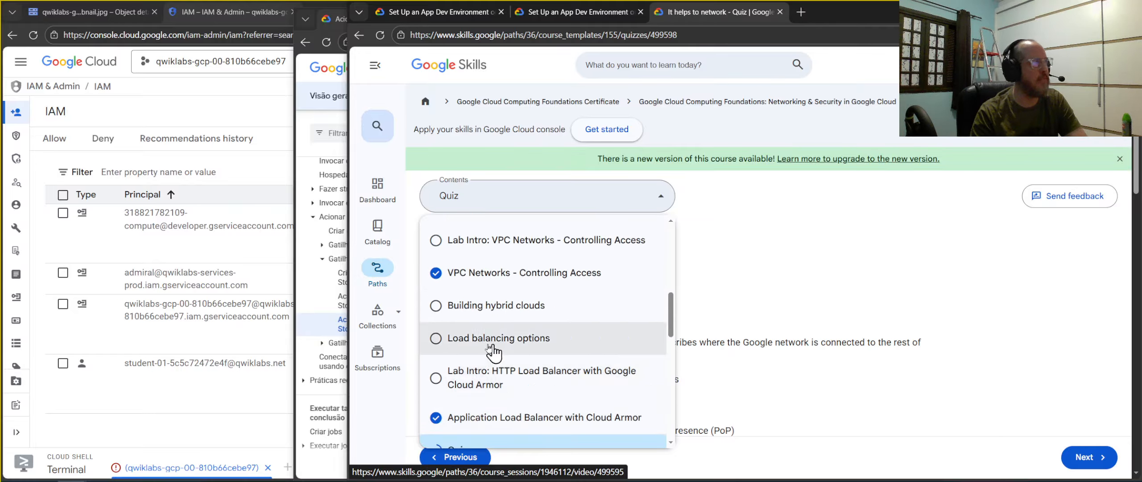
pyautogui.scroll(3, 485, 277)
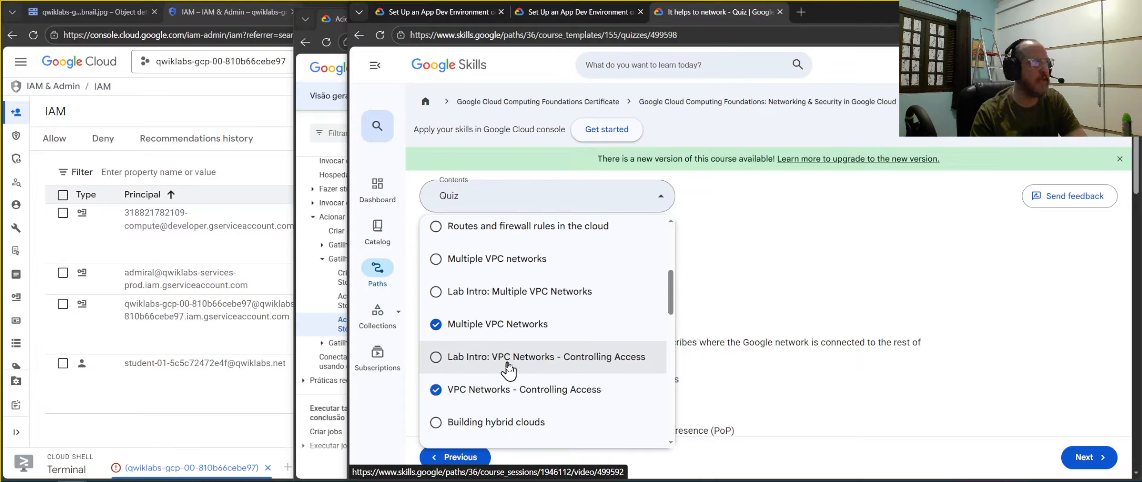
pyautogui.scroll(-2, 530, 370)
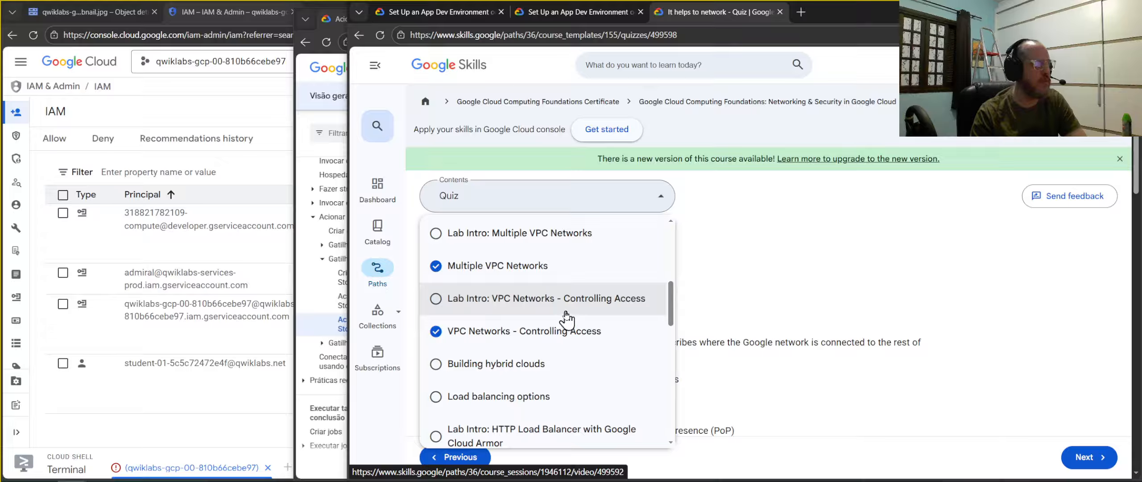
pyautogui.scroll(-2, 566, 317)
pyautogui.scroll(-3, 565, 319)
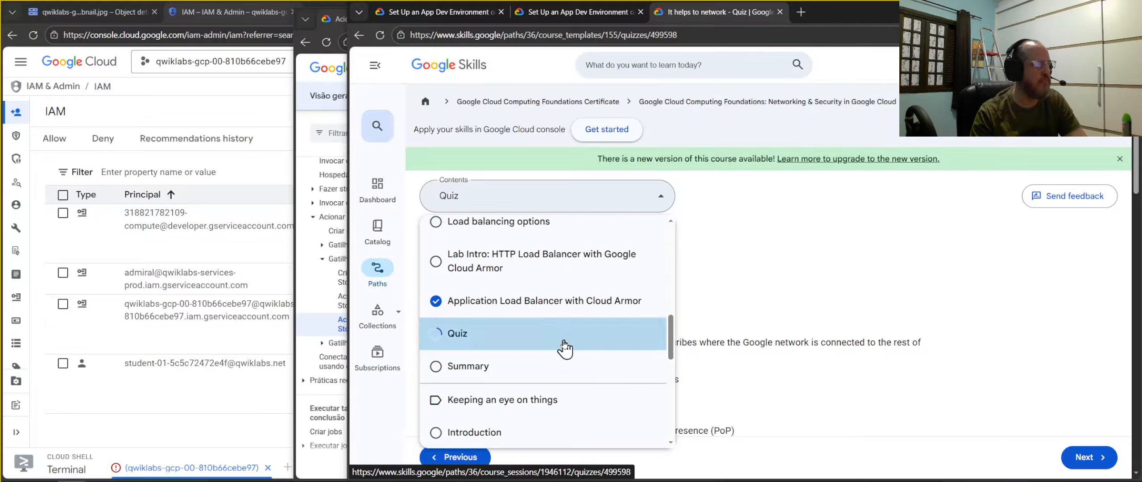
pyautogui.scroll(-2, 565, 330)
pyautogui.scroll(-2, 566, 328)
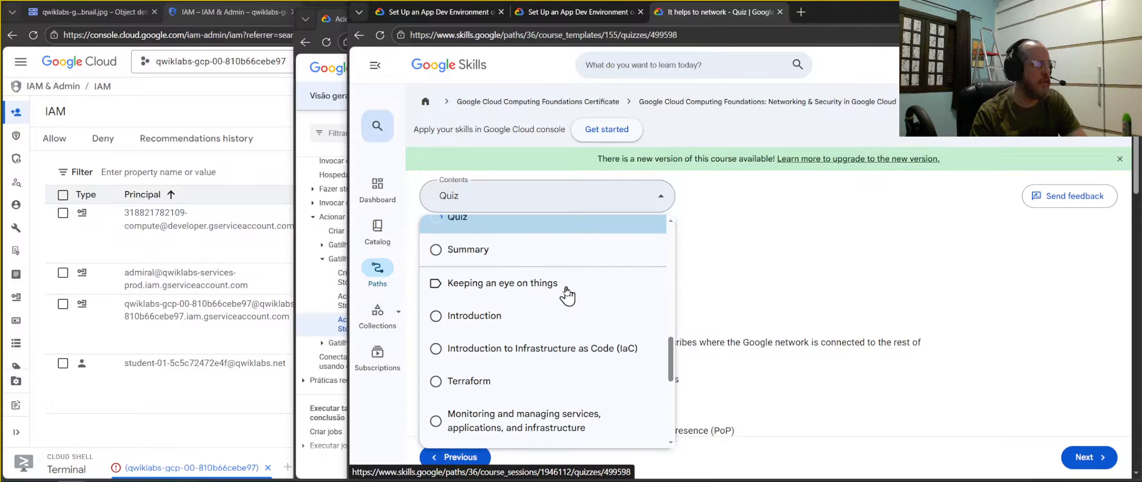
# - Go back over the lessons on routes and firewall rules, multiple VPC networks and controlling access
pyautogui.scroll(10, 565, 330)
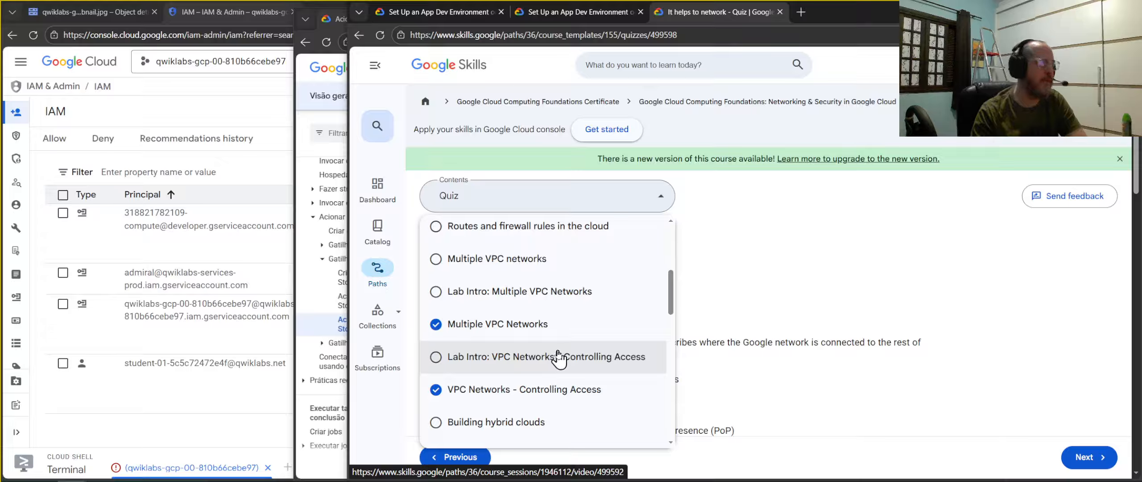
pyautogui.scroll(2, 575, 355)
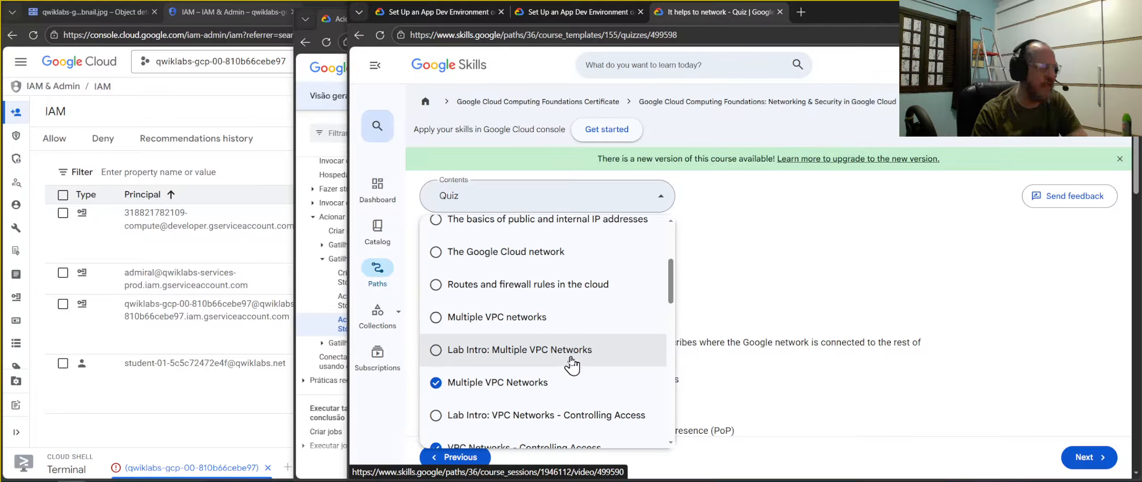
pyautogui.scroll(1, 572, 365)
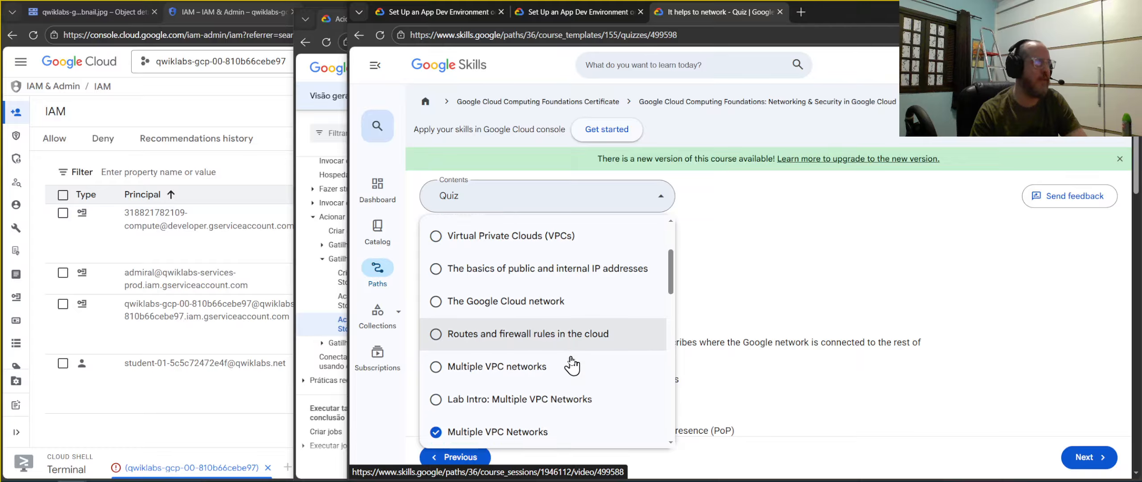
pyautogui.scroll(-1, 572, 364)
pyautogui.scroll(1, 576, 359)
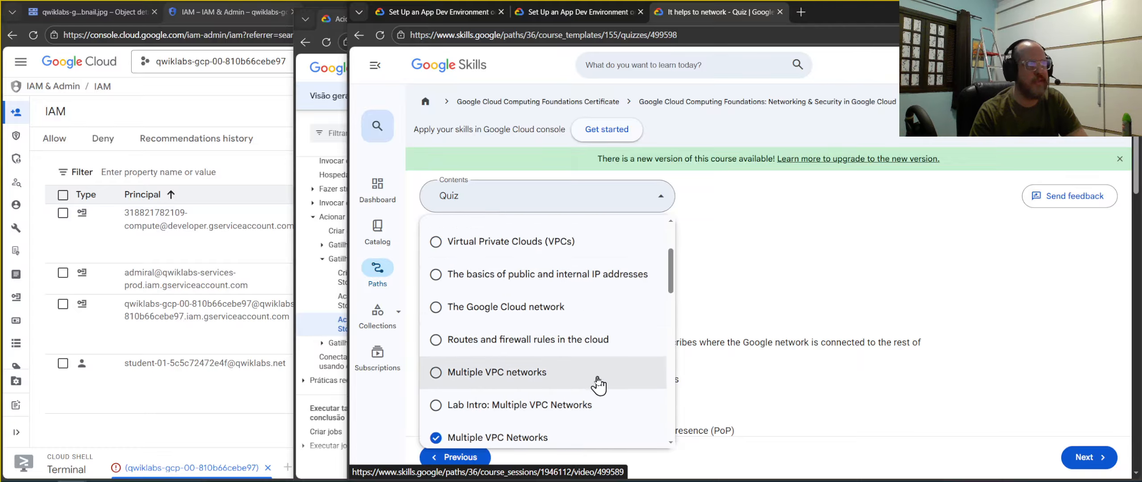
pyautogui.scroll(-3, 595, 382)
pyautogui.scroll(-2, 598, 381)
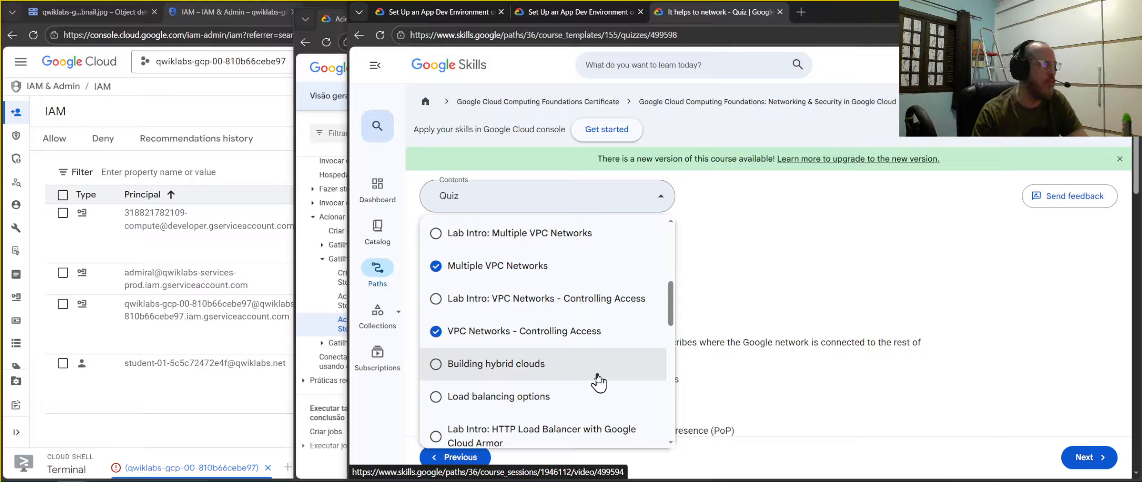
# - Look over the "Keeping an eye on things" module, from Infrastructure as Code and Terraform to Cloud Monitoring, and the "Your Next Steps" section
pyautogui.scroll(-7, 598, 381)
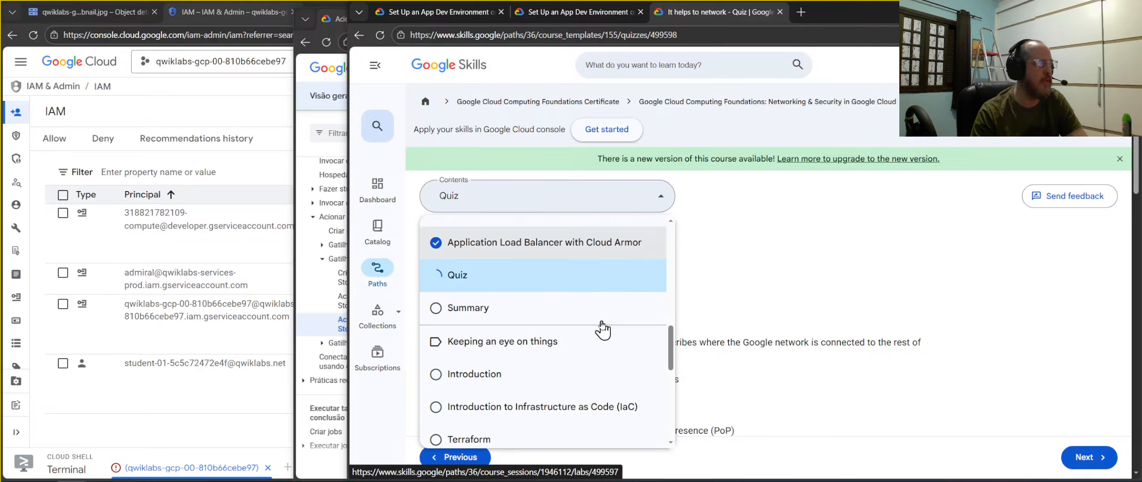
pyautogui.scroll(-2, 510, 326)
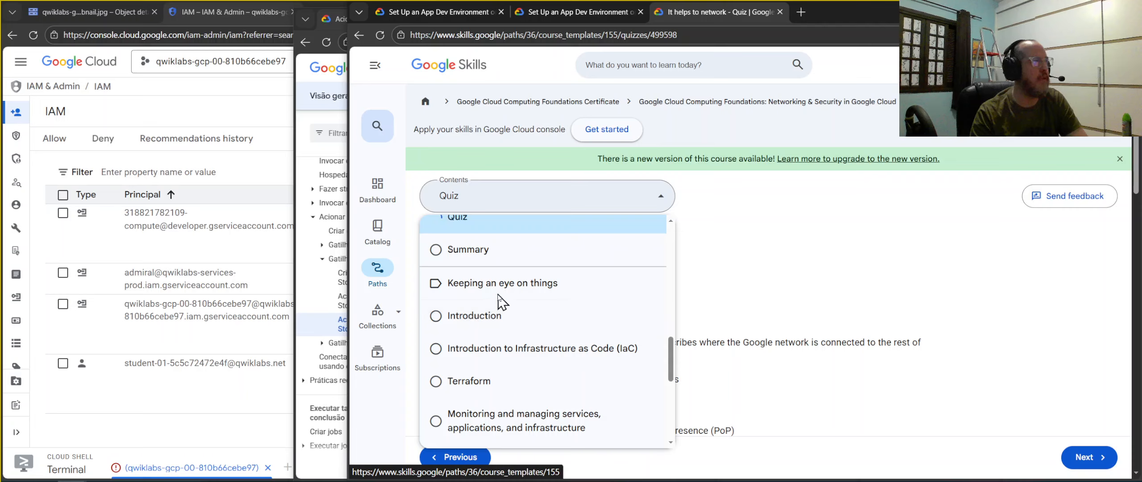
pyautogui.scroll(-3, 522, 315)
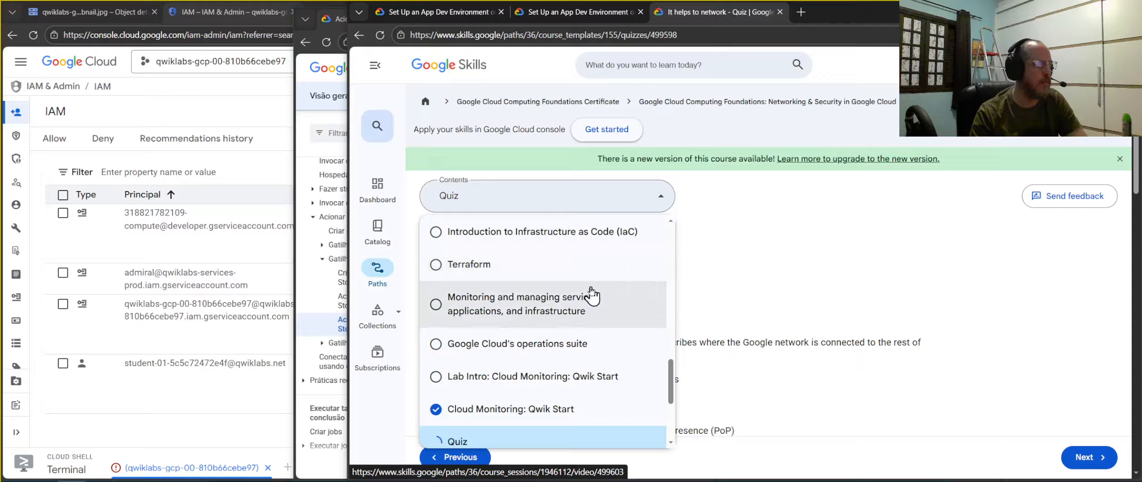
pyautogui.scroll(-2, 591, 267)
pyautogui.scroll(-2, 593, 263)
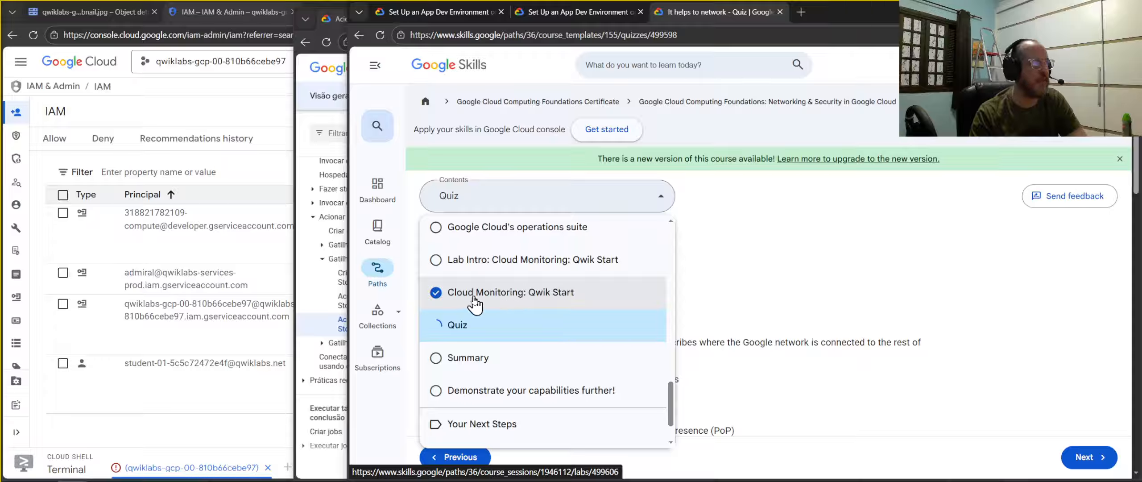
pyautogui.scroll(-2, 557, 255)
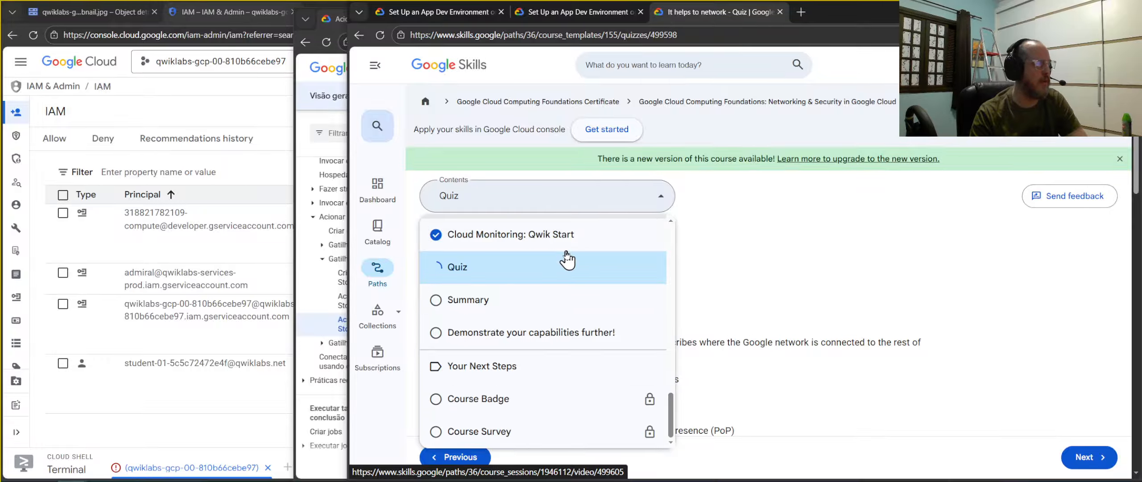
pyautogui.scroll(5, 593, 375)
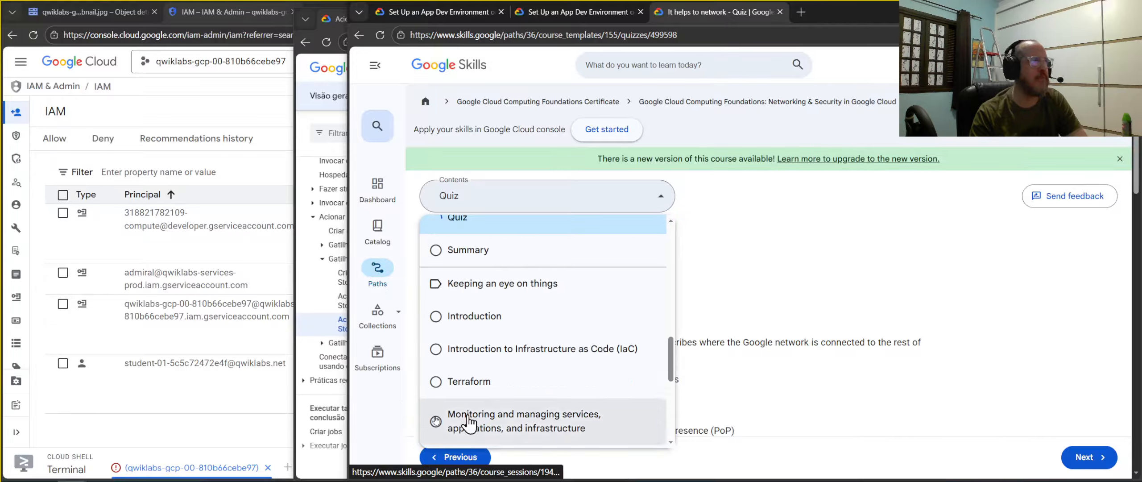
pyautogui.scroll(-3, 446, 356)
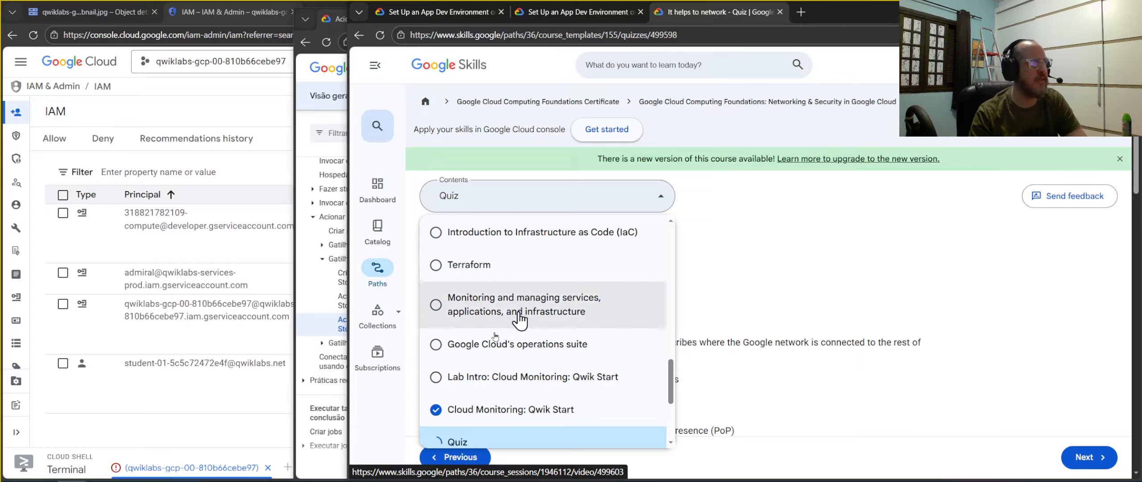
# - Recheck the contents list from the Infrastructure as Code lessons down to the Course Survey, then close the list
pyautogui.scroll(-1, 531, 332)
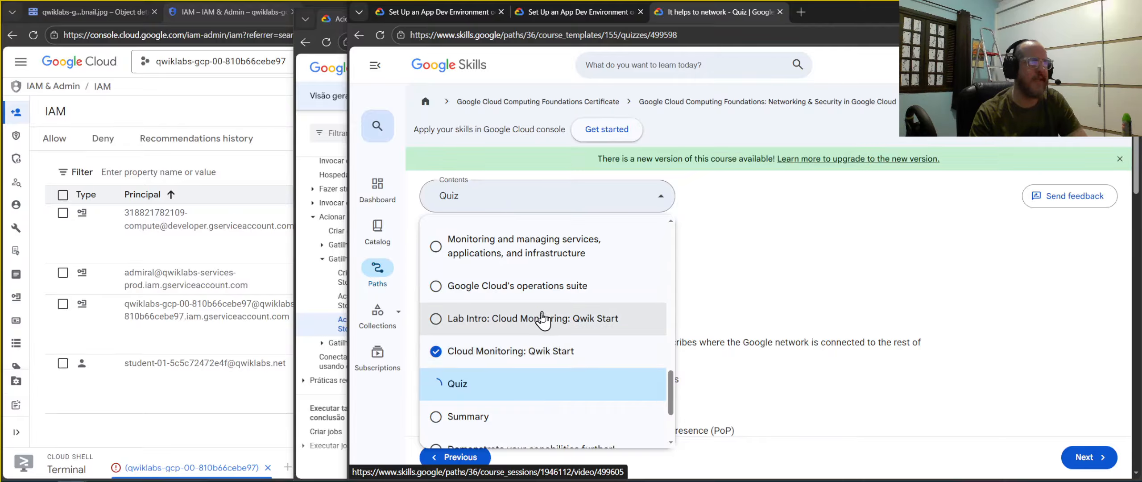
pyautogui.scroll(3, 531, 339)
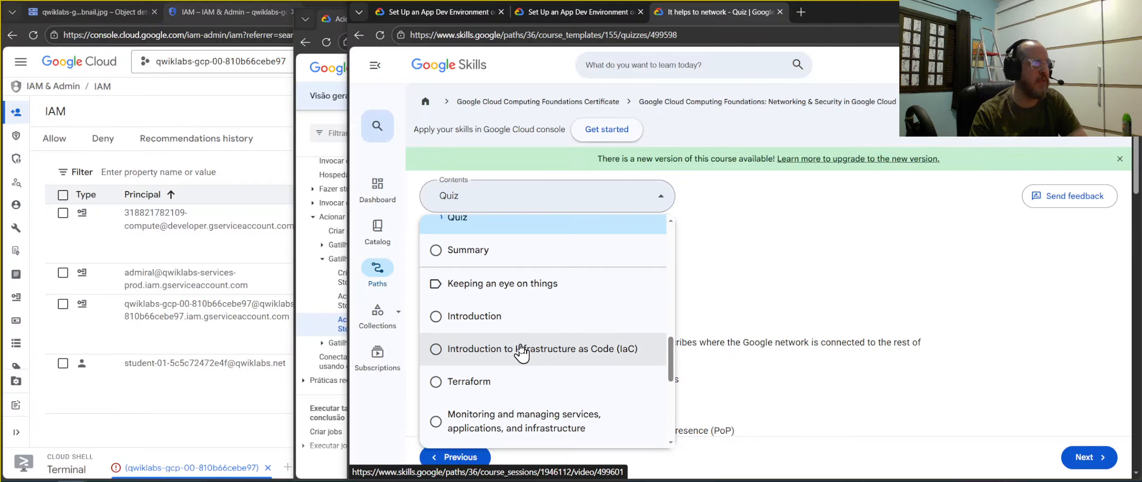
pyautogui.scroll(-5, 521, 352)
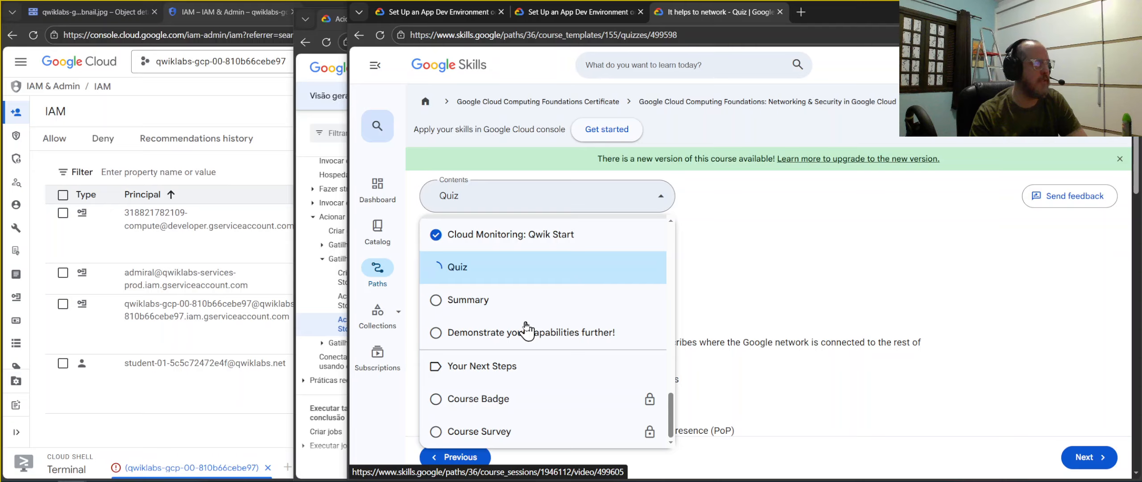
pyautogui.click(1024, 335)
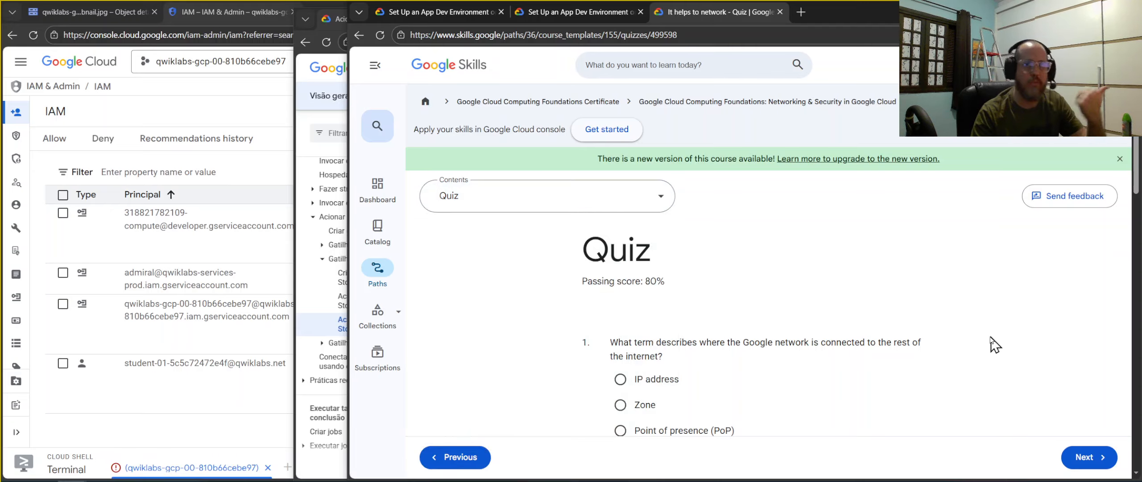
# - Open the Networking & Security course's overview page and look through its lesson and lab cards, from VPC networks to Cloud Monitoring: Qwik Start
pyautogui.click(680, 107)
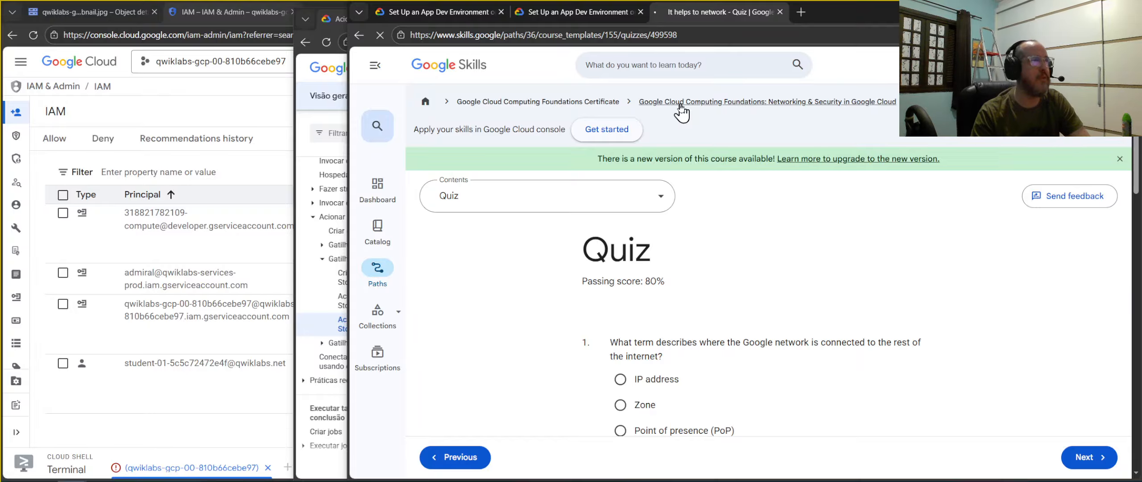
pyautogui.scroll(-5, 889, 348)
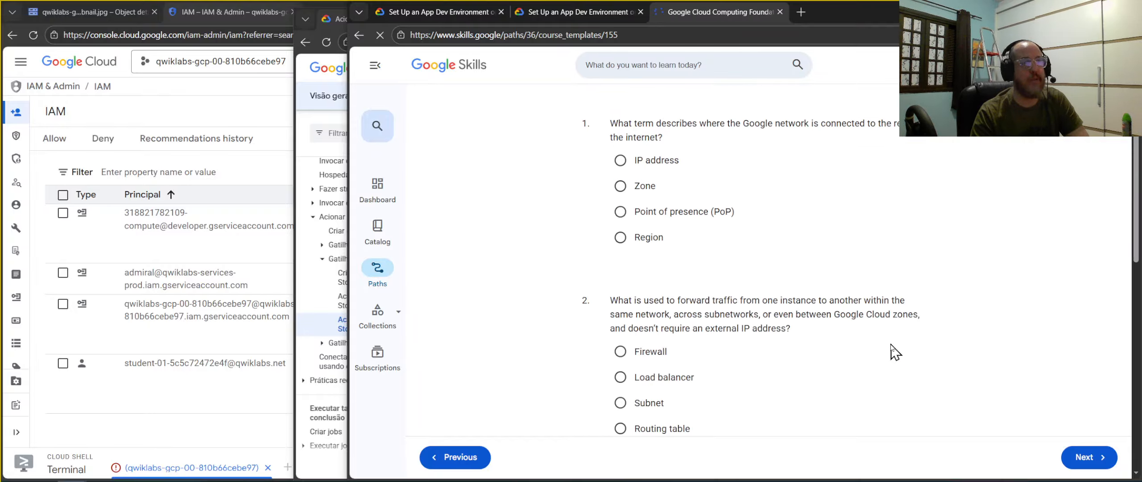
pyautogui.scroll(-12, 899, 345)
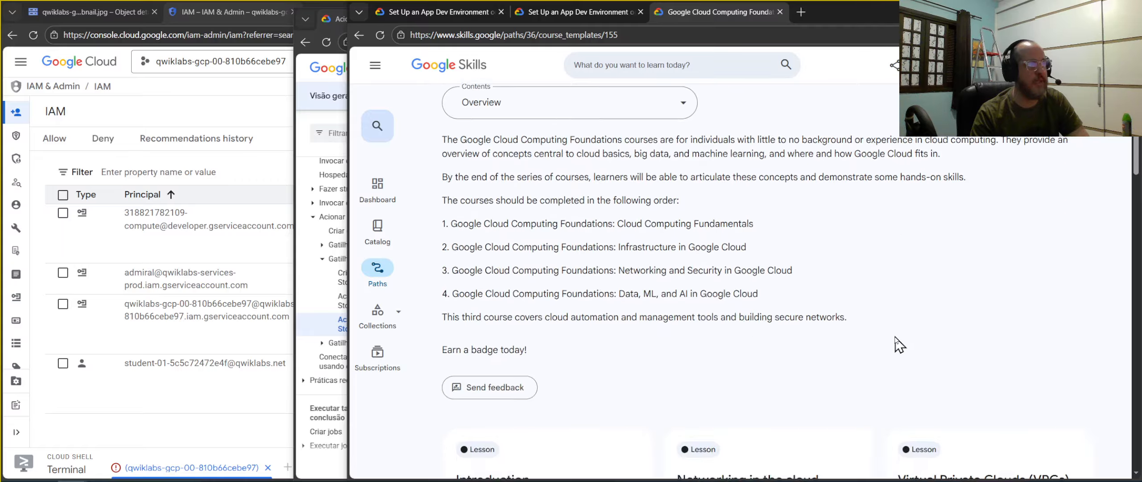
pyautogui.scroll(-5, 824, 386)
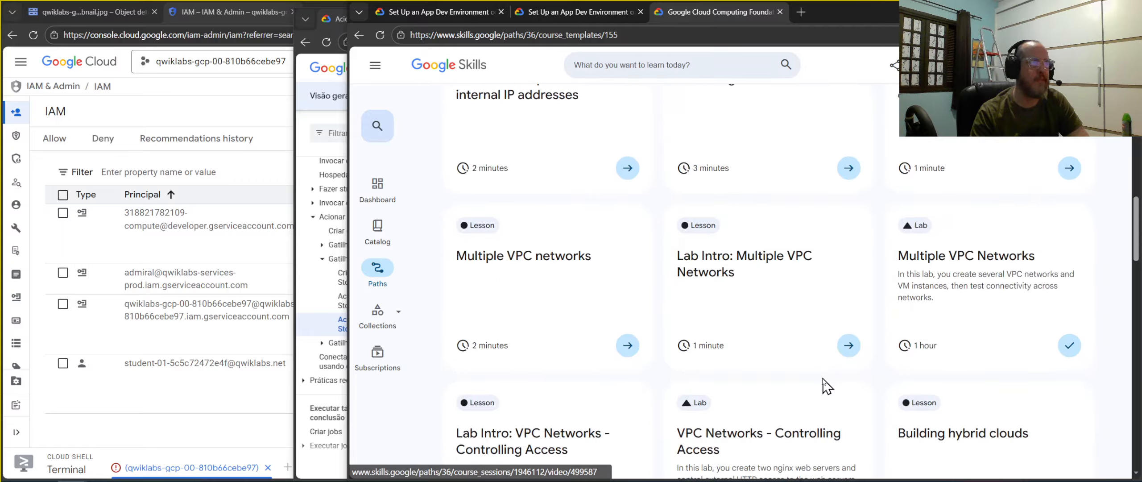
pyautogui.scroll(-8, 823, 378)
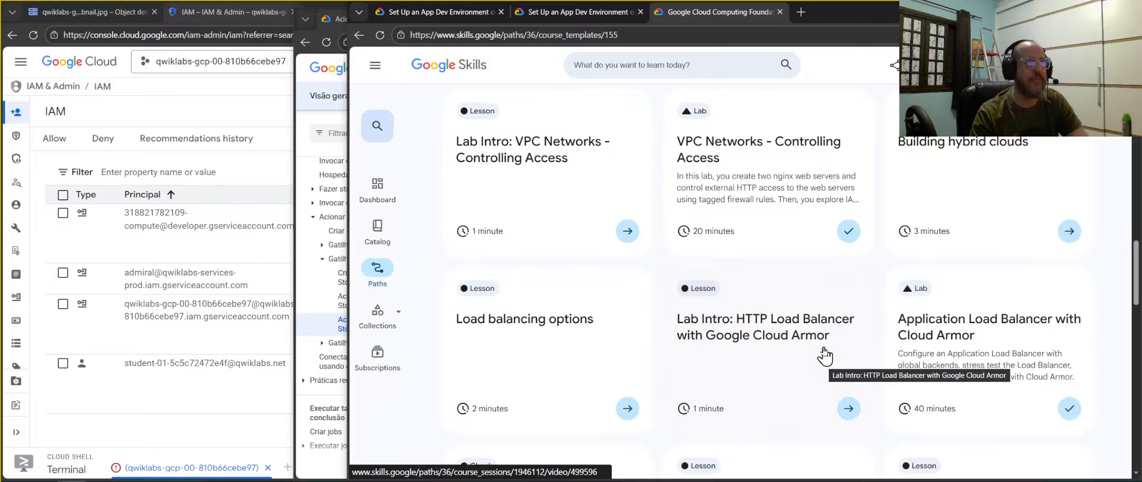
pyautogui.scroll(-6, 824, 355)
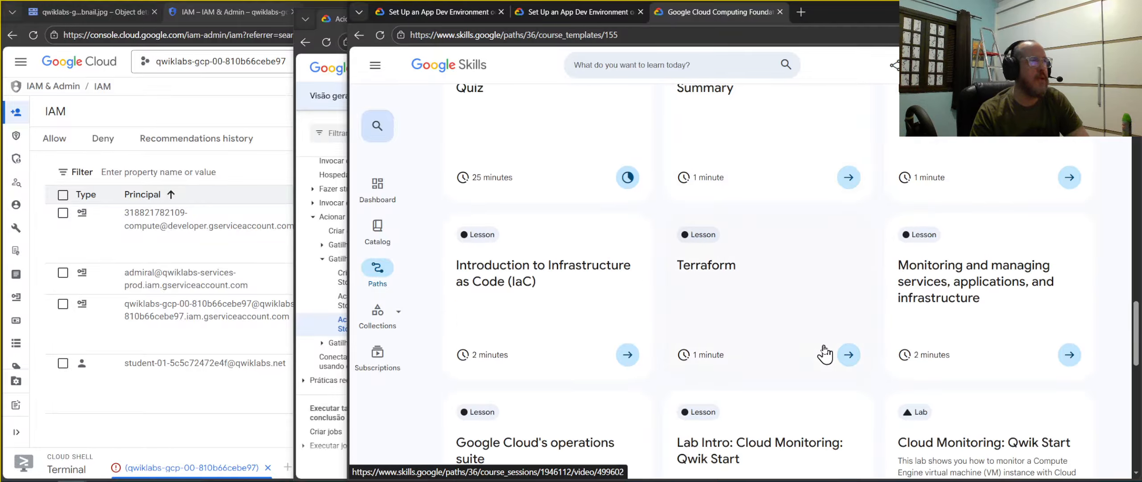
pyautogui.scroll(7, 824, 352)
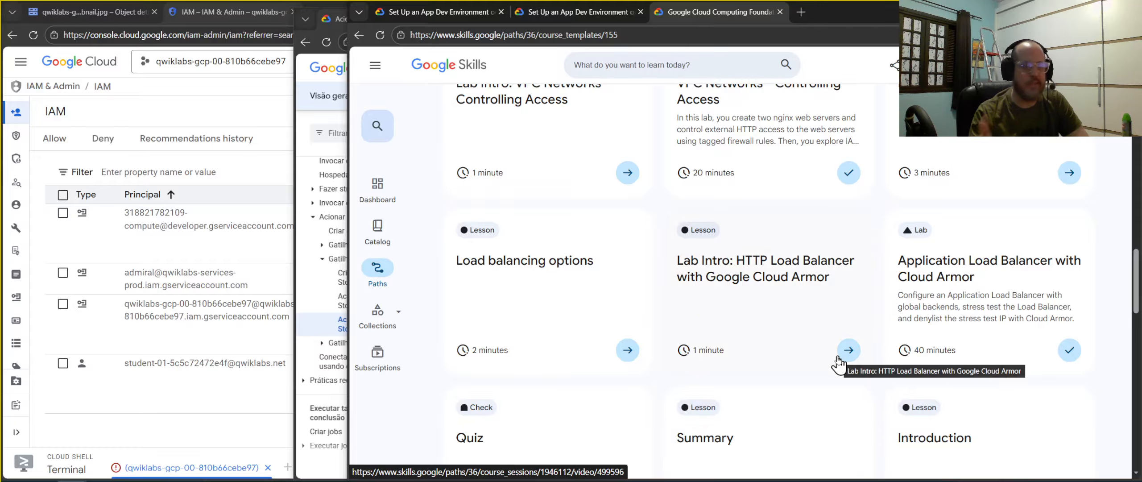
pyautogui.scroll(-11, 839, 362)
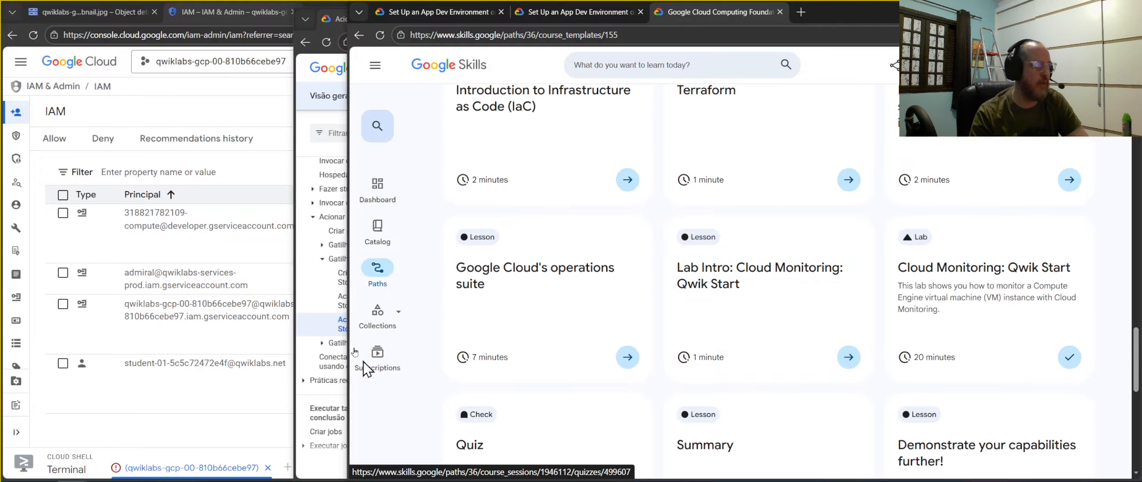
# - Return to the App Dev Environment challenge lab open at its step8 section and reload the page
pyautogui.click(290, 283)
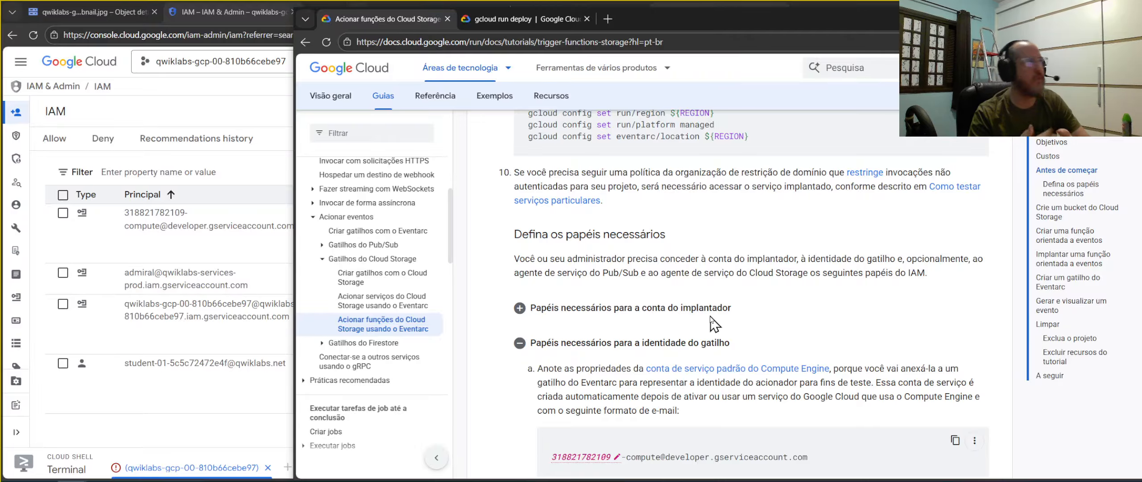
pyautogui.moveTo(161, 463)
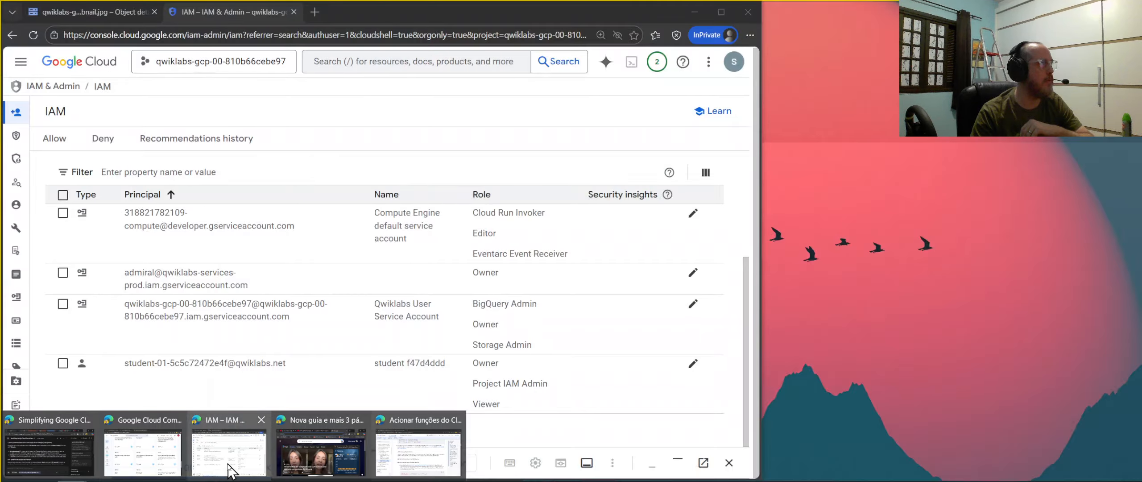
pyautogui.click(160, 468)
pyautogui.click(457, 14)
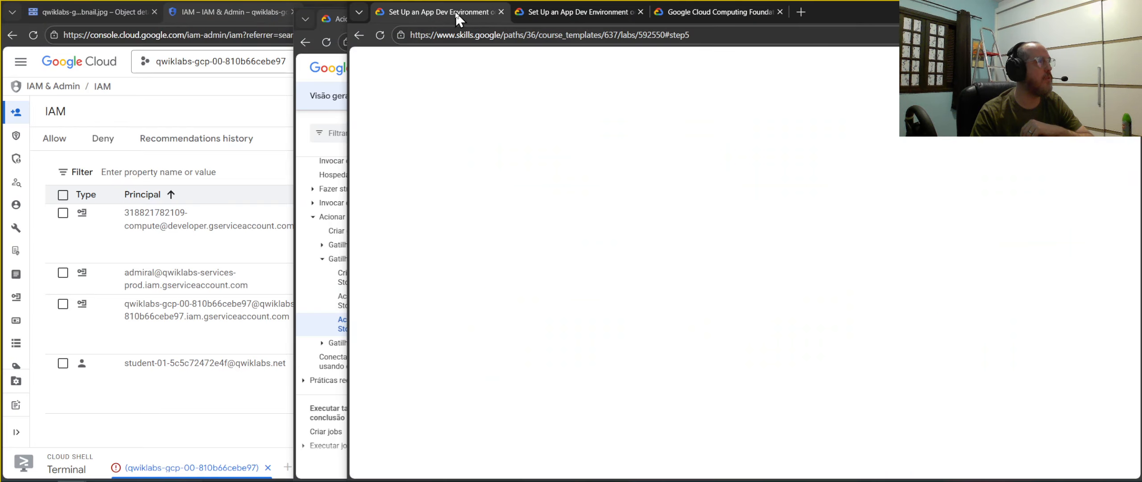
pyautogui.click(578, 12)
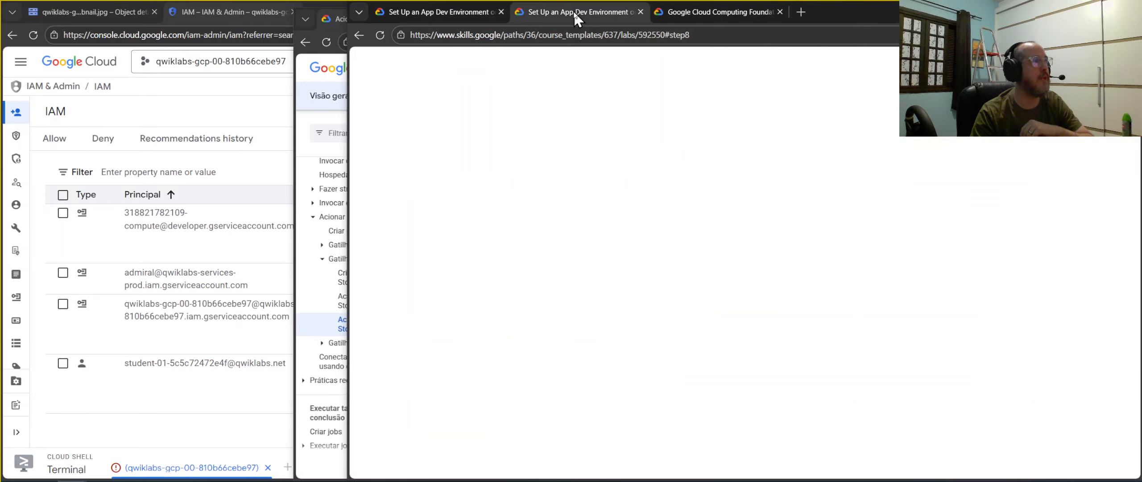
pyautogui.click(379, 34)
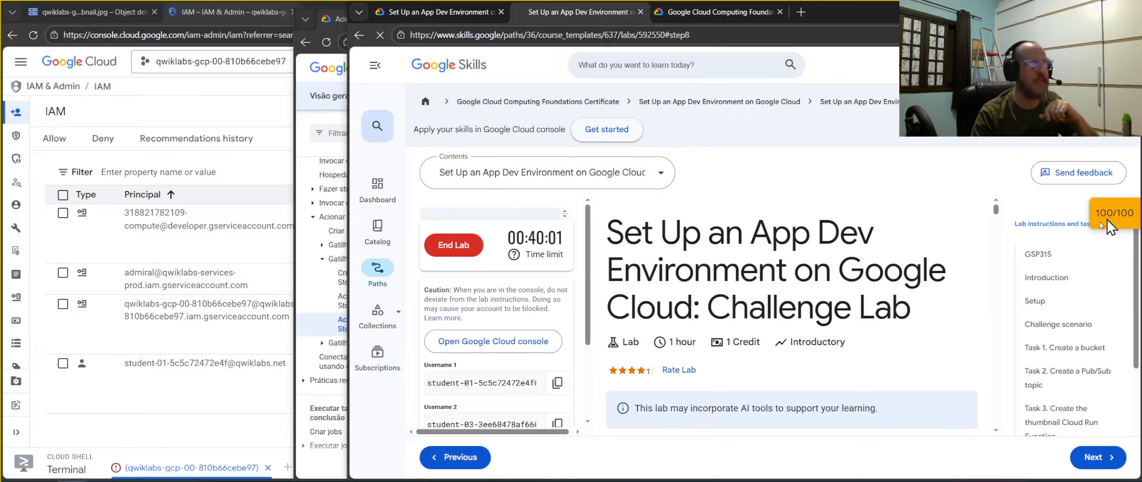
# - End the App Dev Environment challenge lab and dismiss the satisfaction rating without submitting feedback
pyautogui.click(451, 250)
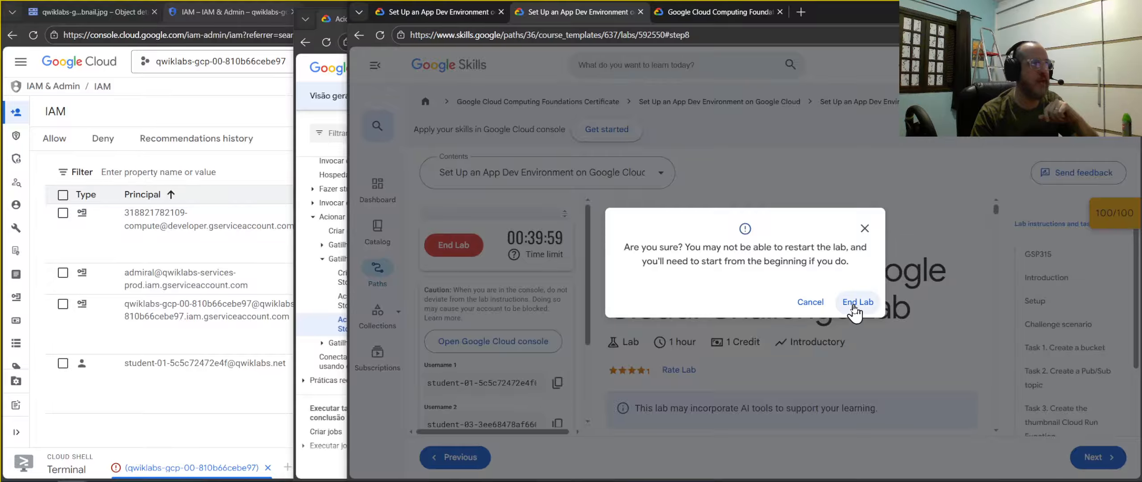
pyautogui.click(859, 308)
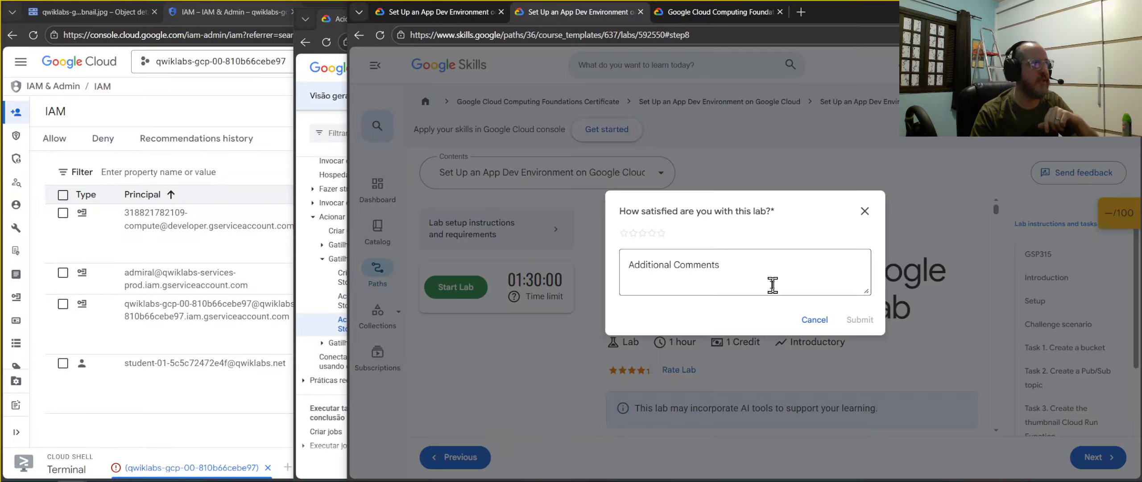
pyautogui.click(815, 320)
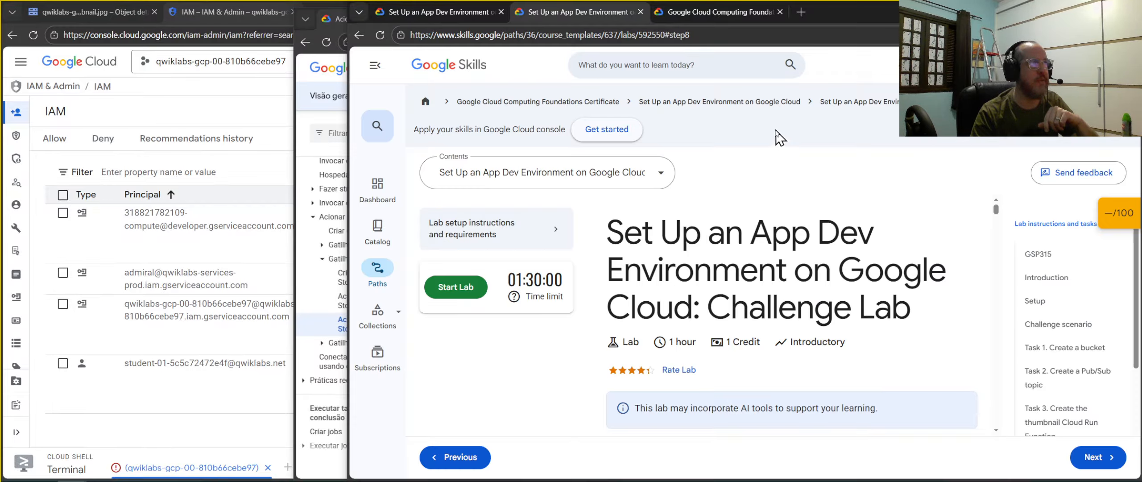
# - Open the Set Up an App Dev Environment on Google Cloud course page and check its challenge lab and Course Badge cards
pyautogui.click(749, 102)
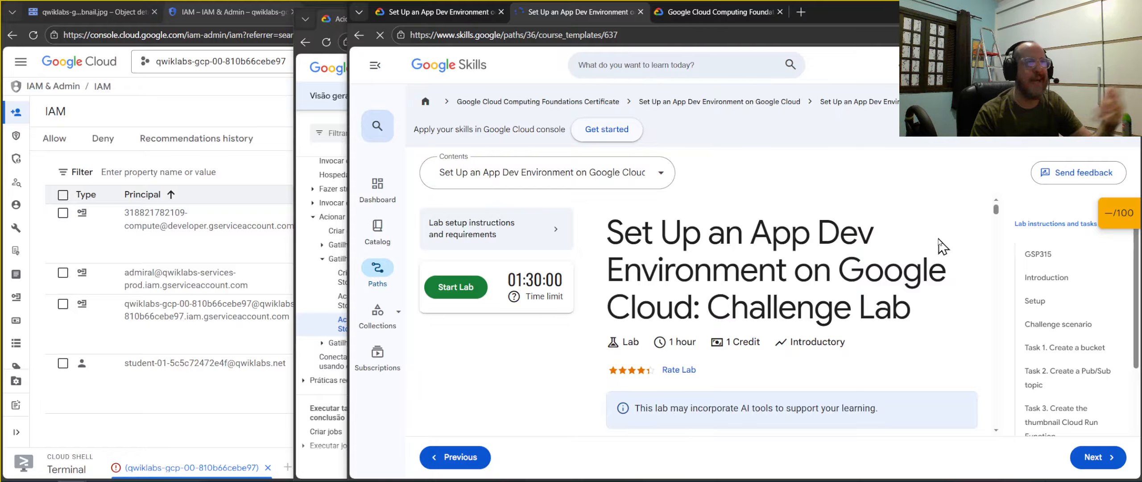
pyautogui.scroll(-7, 981, 246)
pyautogui.scroll(-15, 1128, 312)
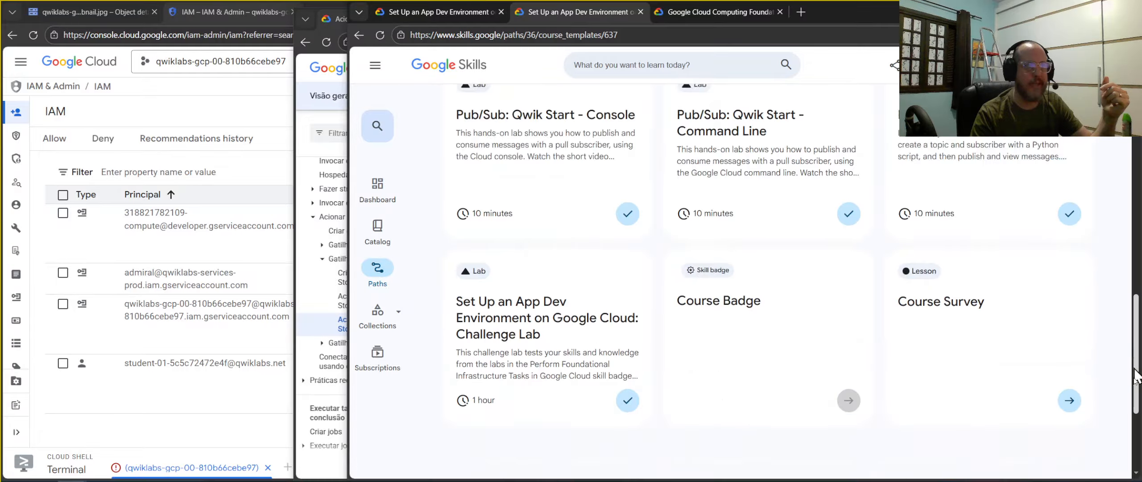
pyautogui.scroll(3, 1093, 426)
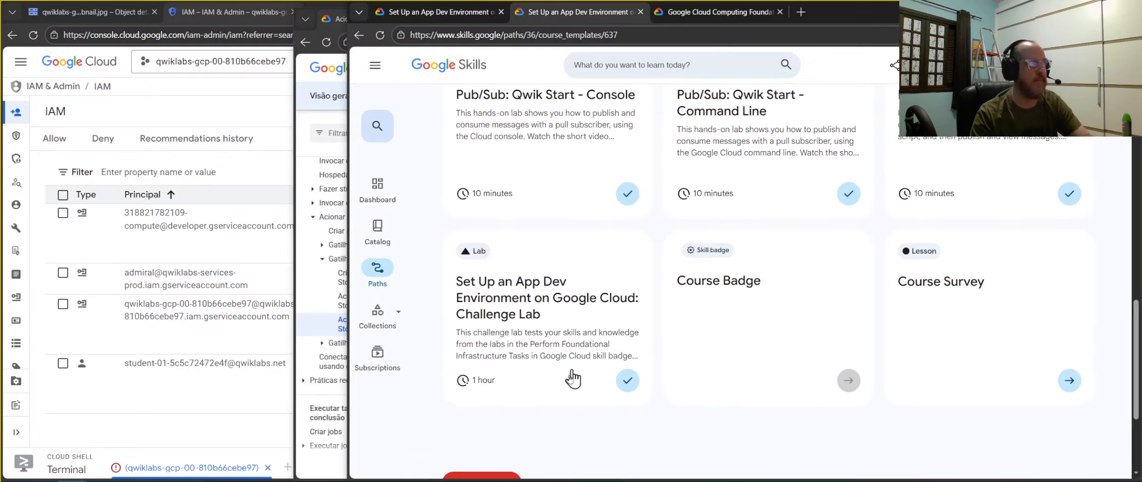